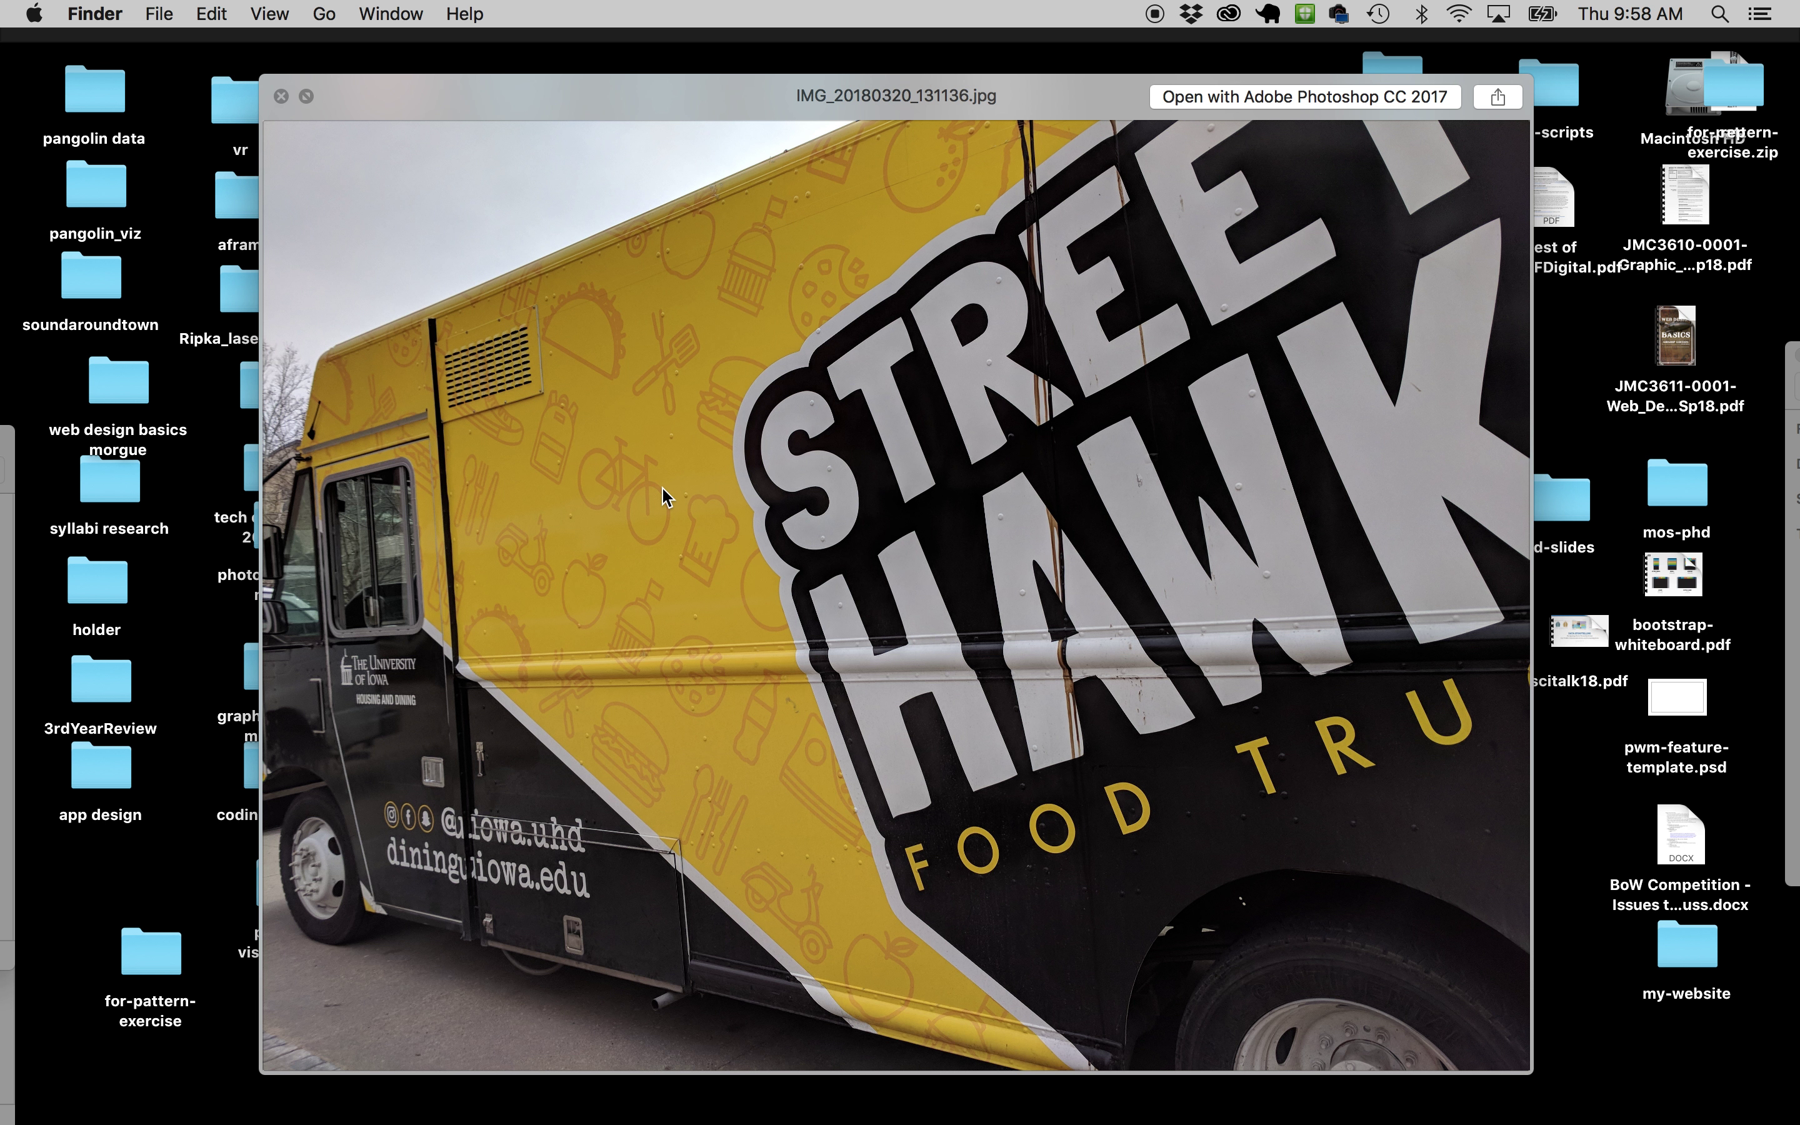
Close the food truck photo preview and open the for-pattern-exercise folder on the desktop
{"action": "key", "text": "space"}
{"action": "mouse_move", "coordinate": [0, 1123]}
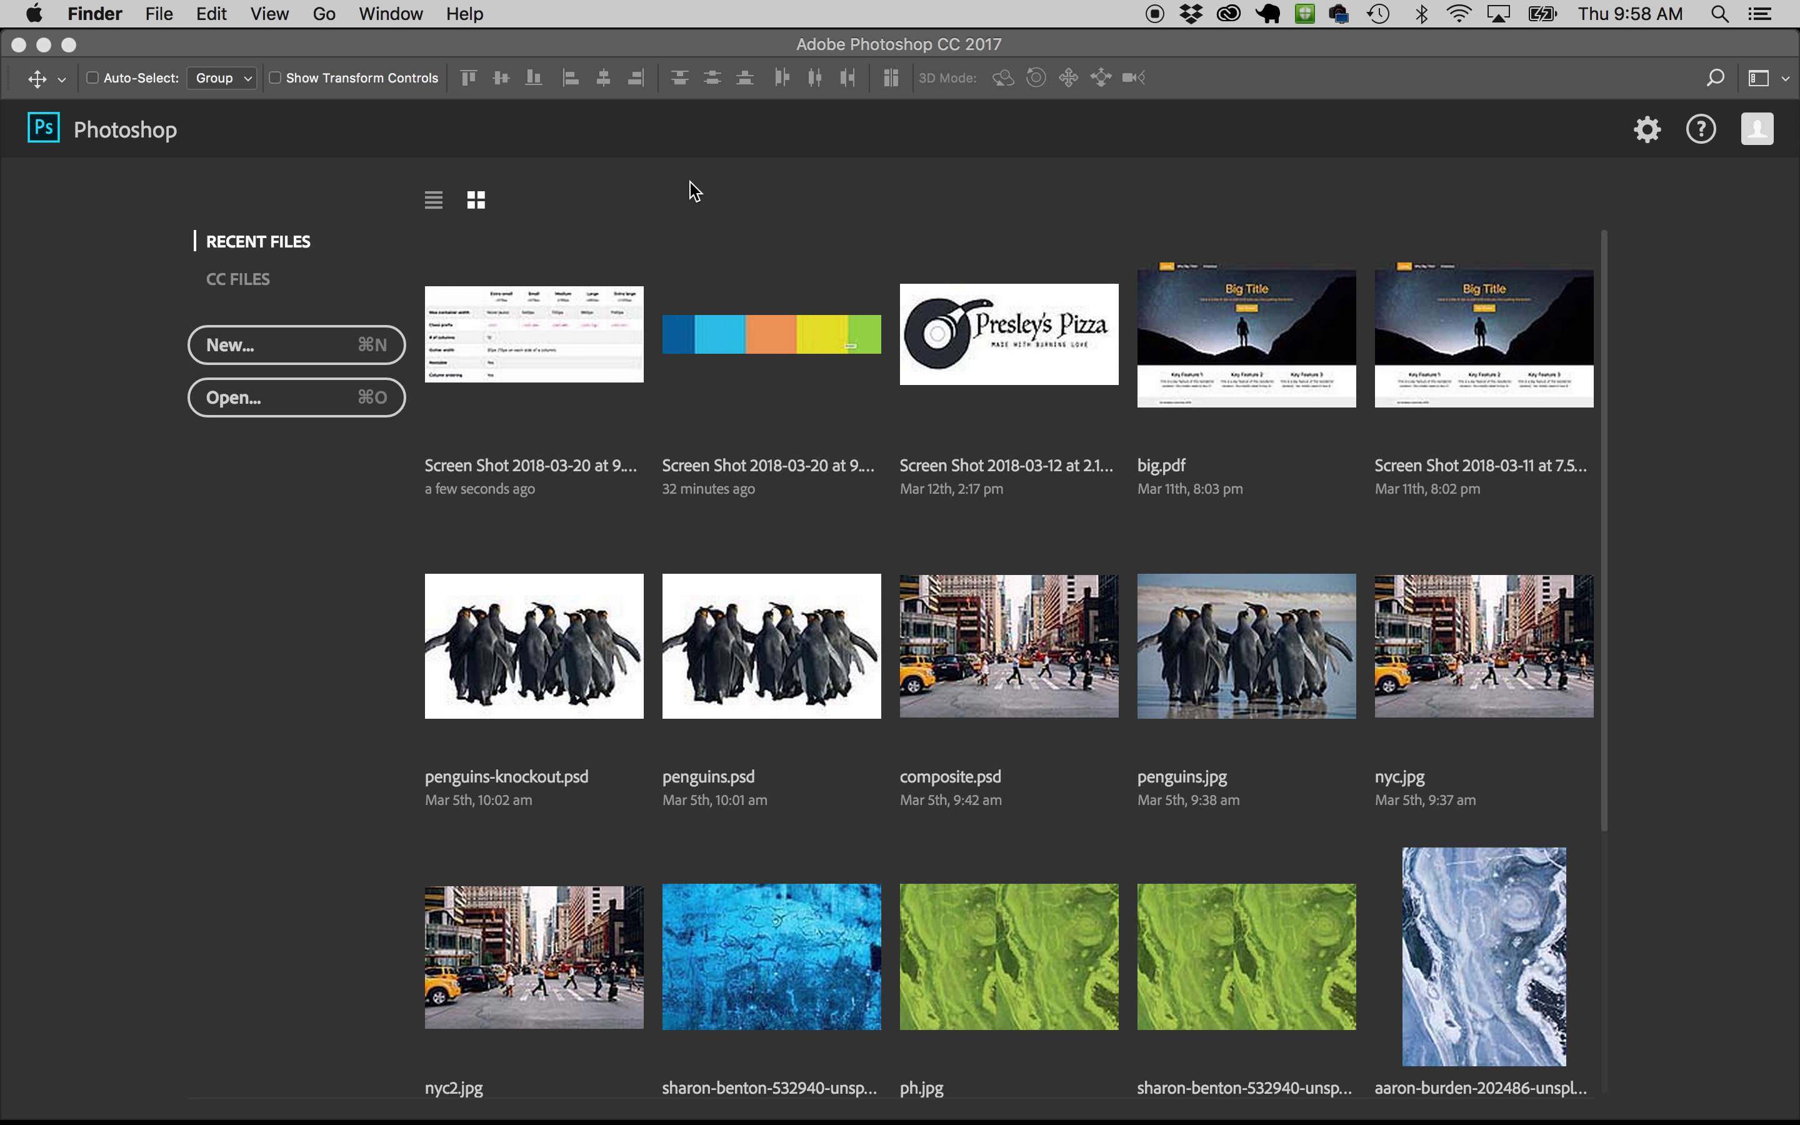
{"action": "key", "text": "F11"}
{"action": "left_click", "coordinate": [157, 959]}
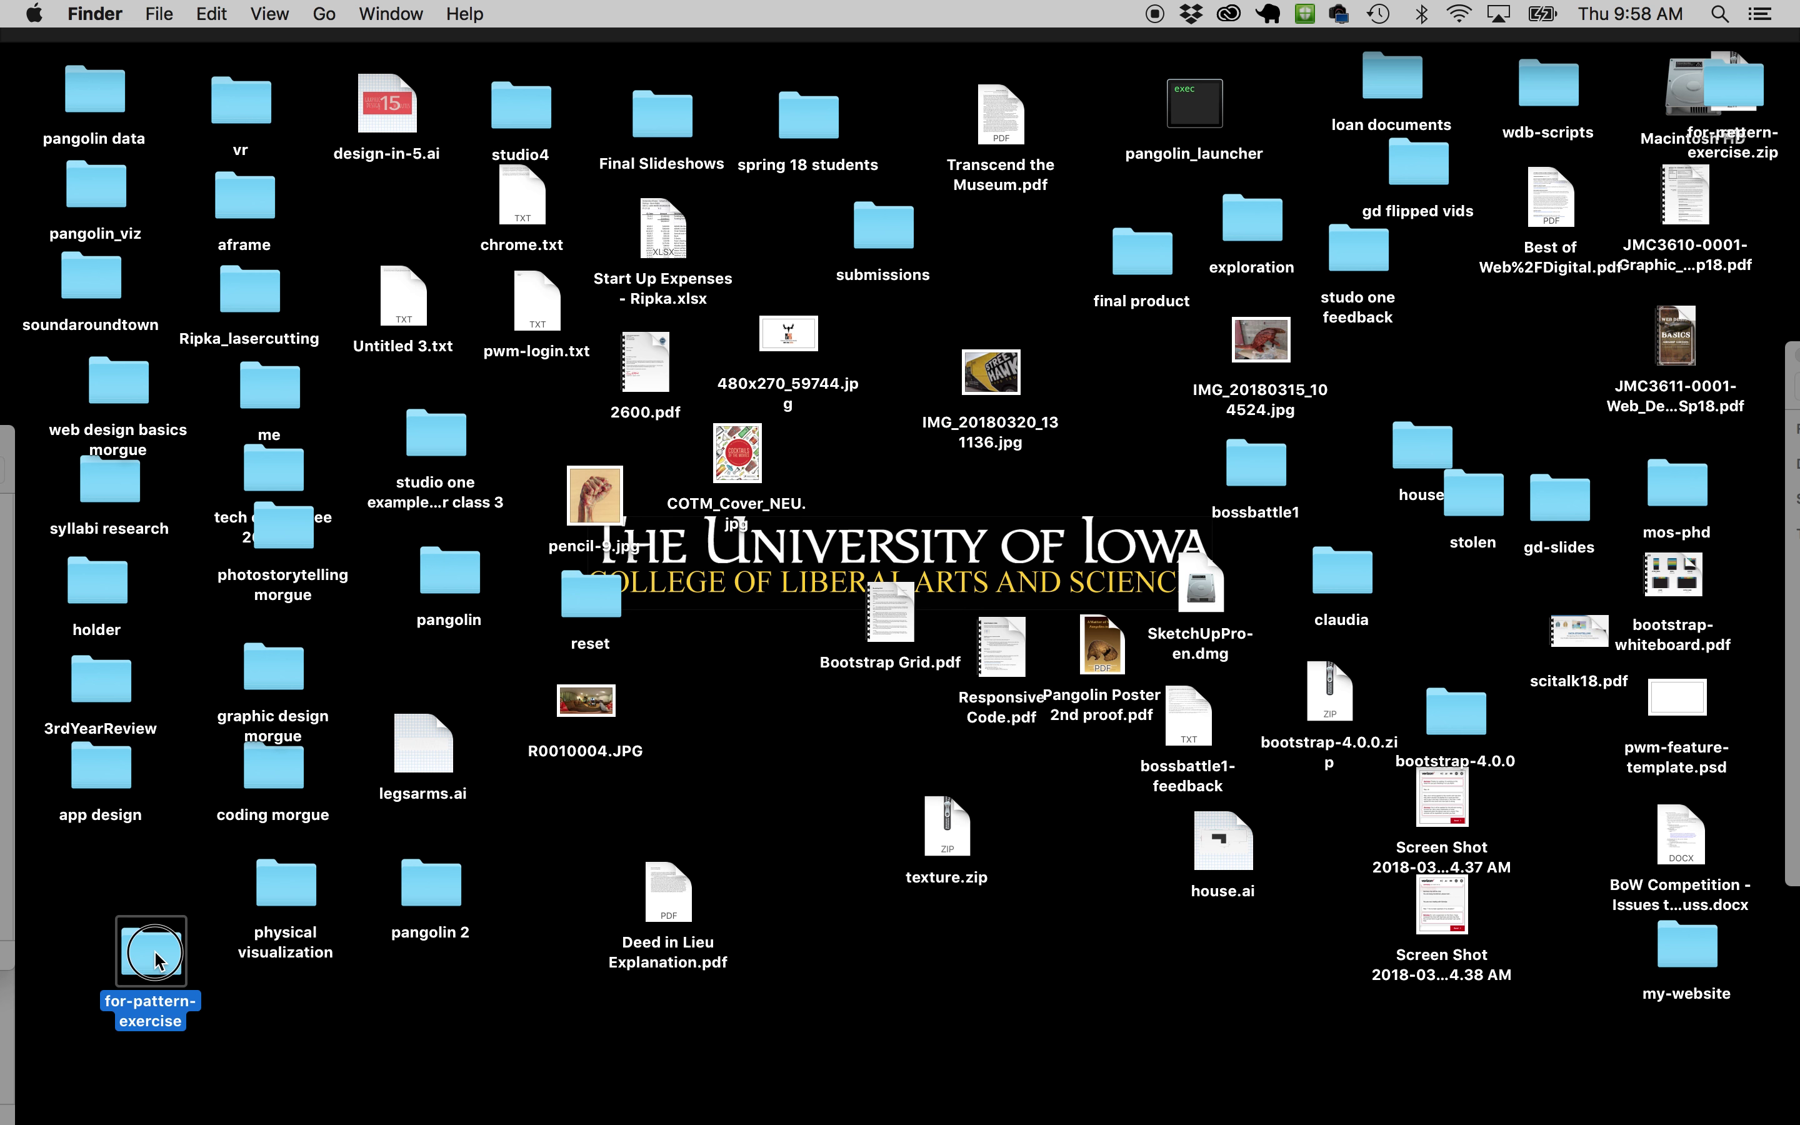
{"action": "double_click", "coordinate": [157, 960]}
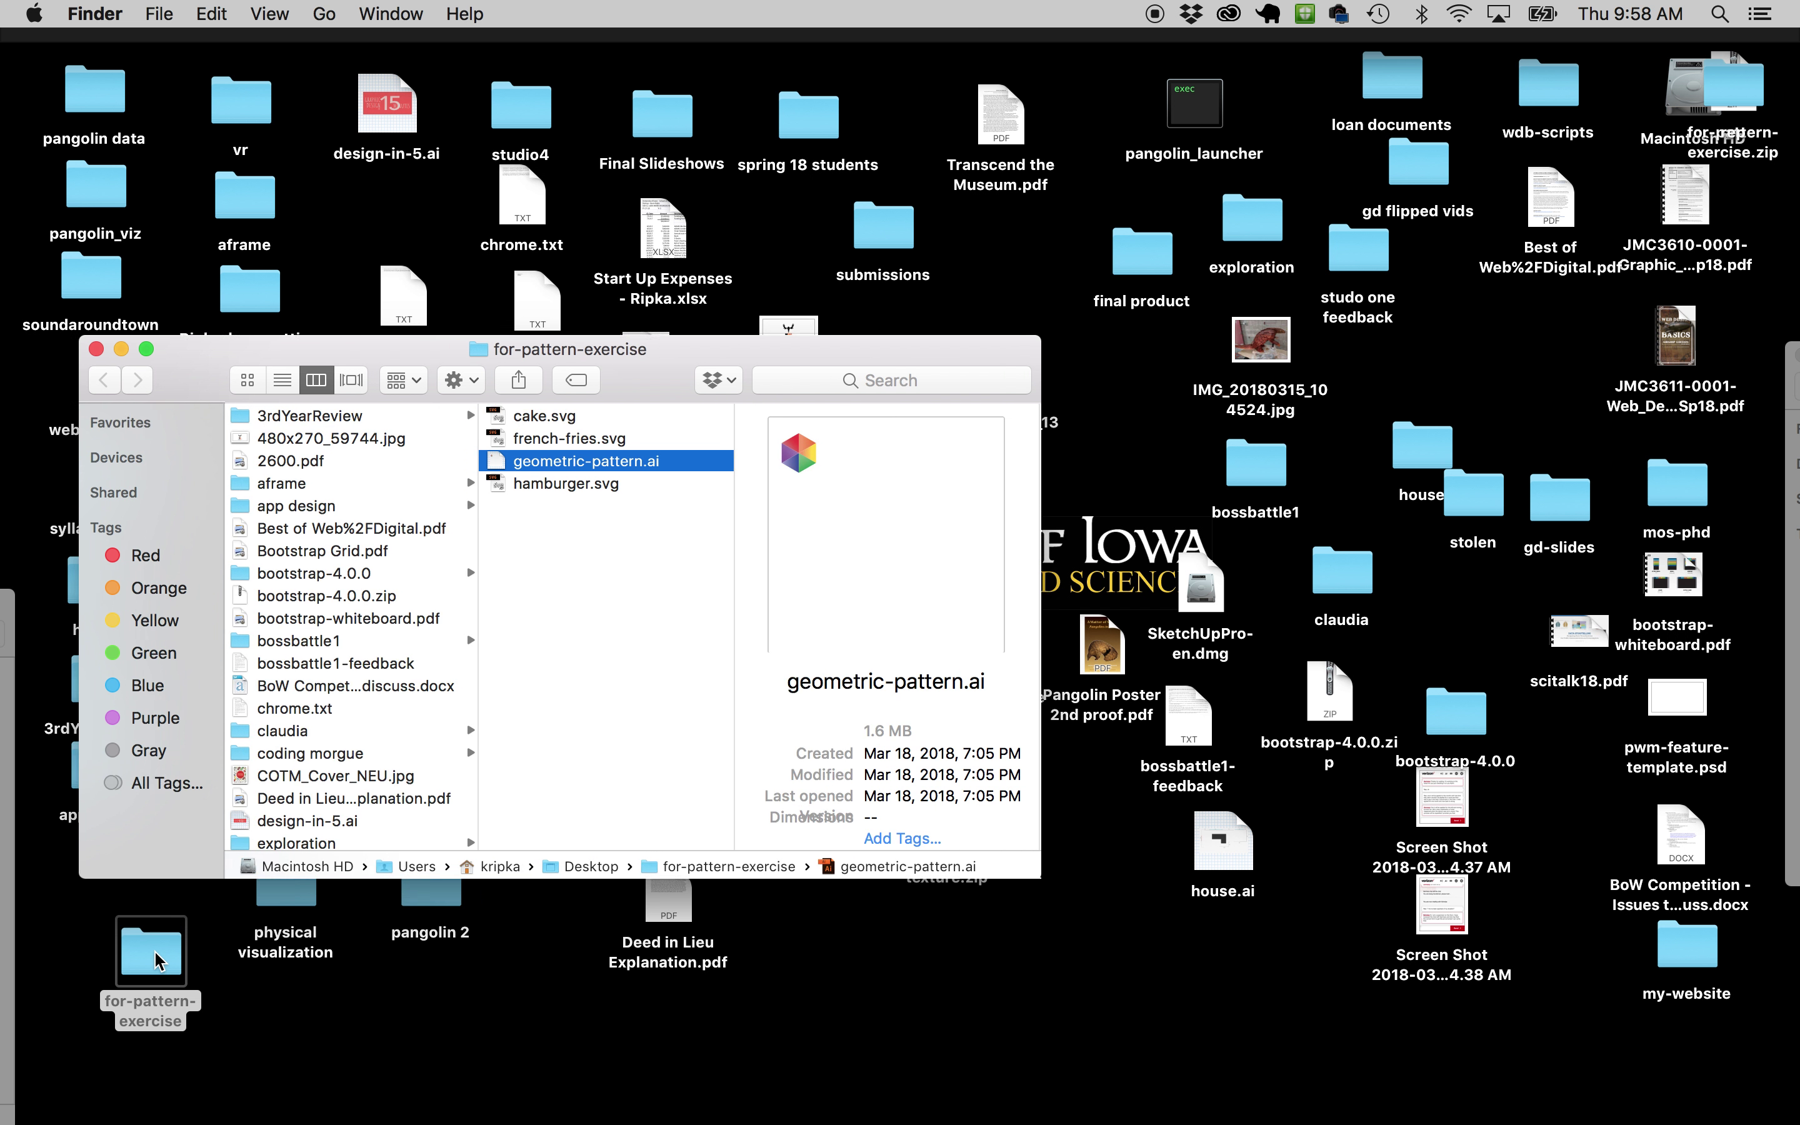
Look through the cake, french-fries and hamburger SVG files in the for-pattern-exercise folder
{"action": "left_click", "coordinate": [589, 422]}
{"action": "left_click", "coordinate": [576, 440]}
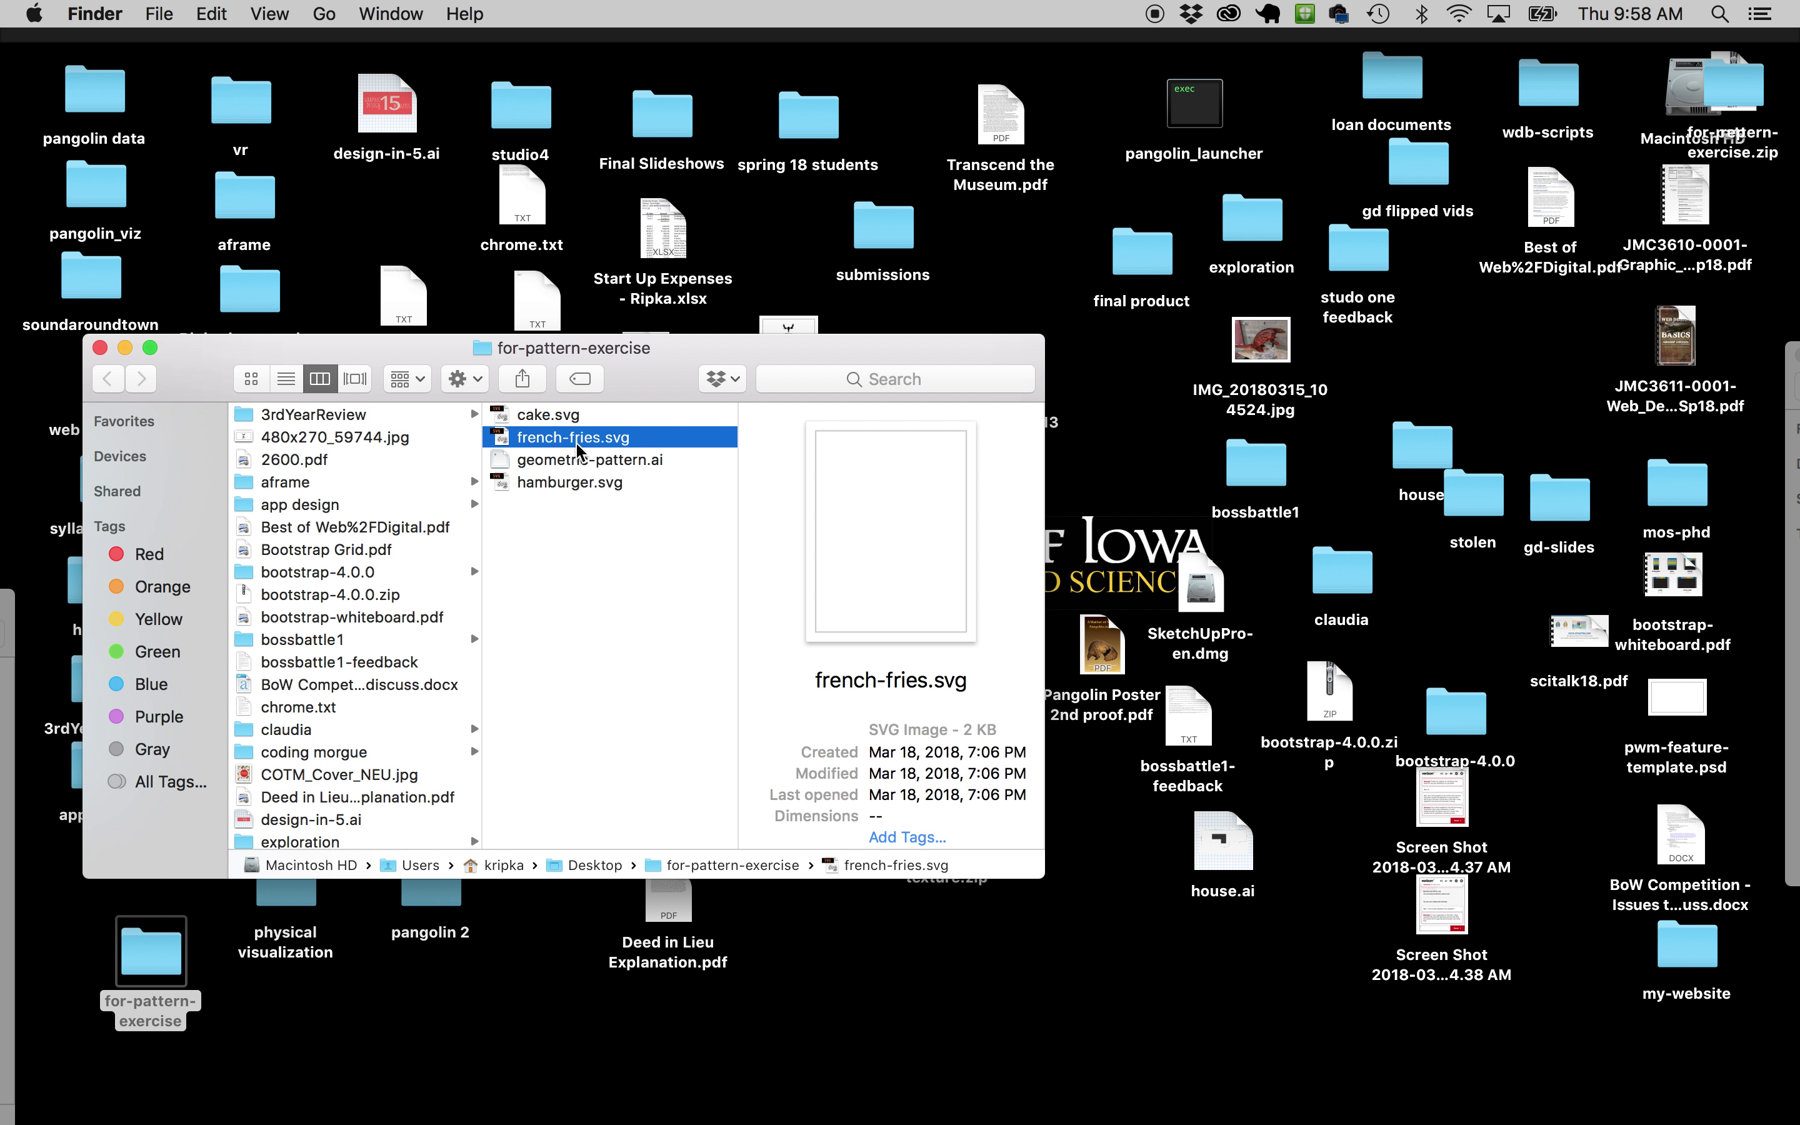
{"action": "left_click", "coordinate": [567, 487]}
{"action": "left_click", "coordinate": [545, 421]}
{"action": "left_click", "coordinate": [547, 439]}
{"action": "left_click", "coordinate": [546, 483]}
{"action": "left_click_drag", "start_coordinate": [541, 370], "coordinate": [629, 376]}
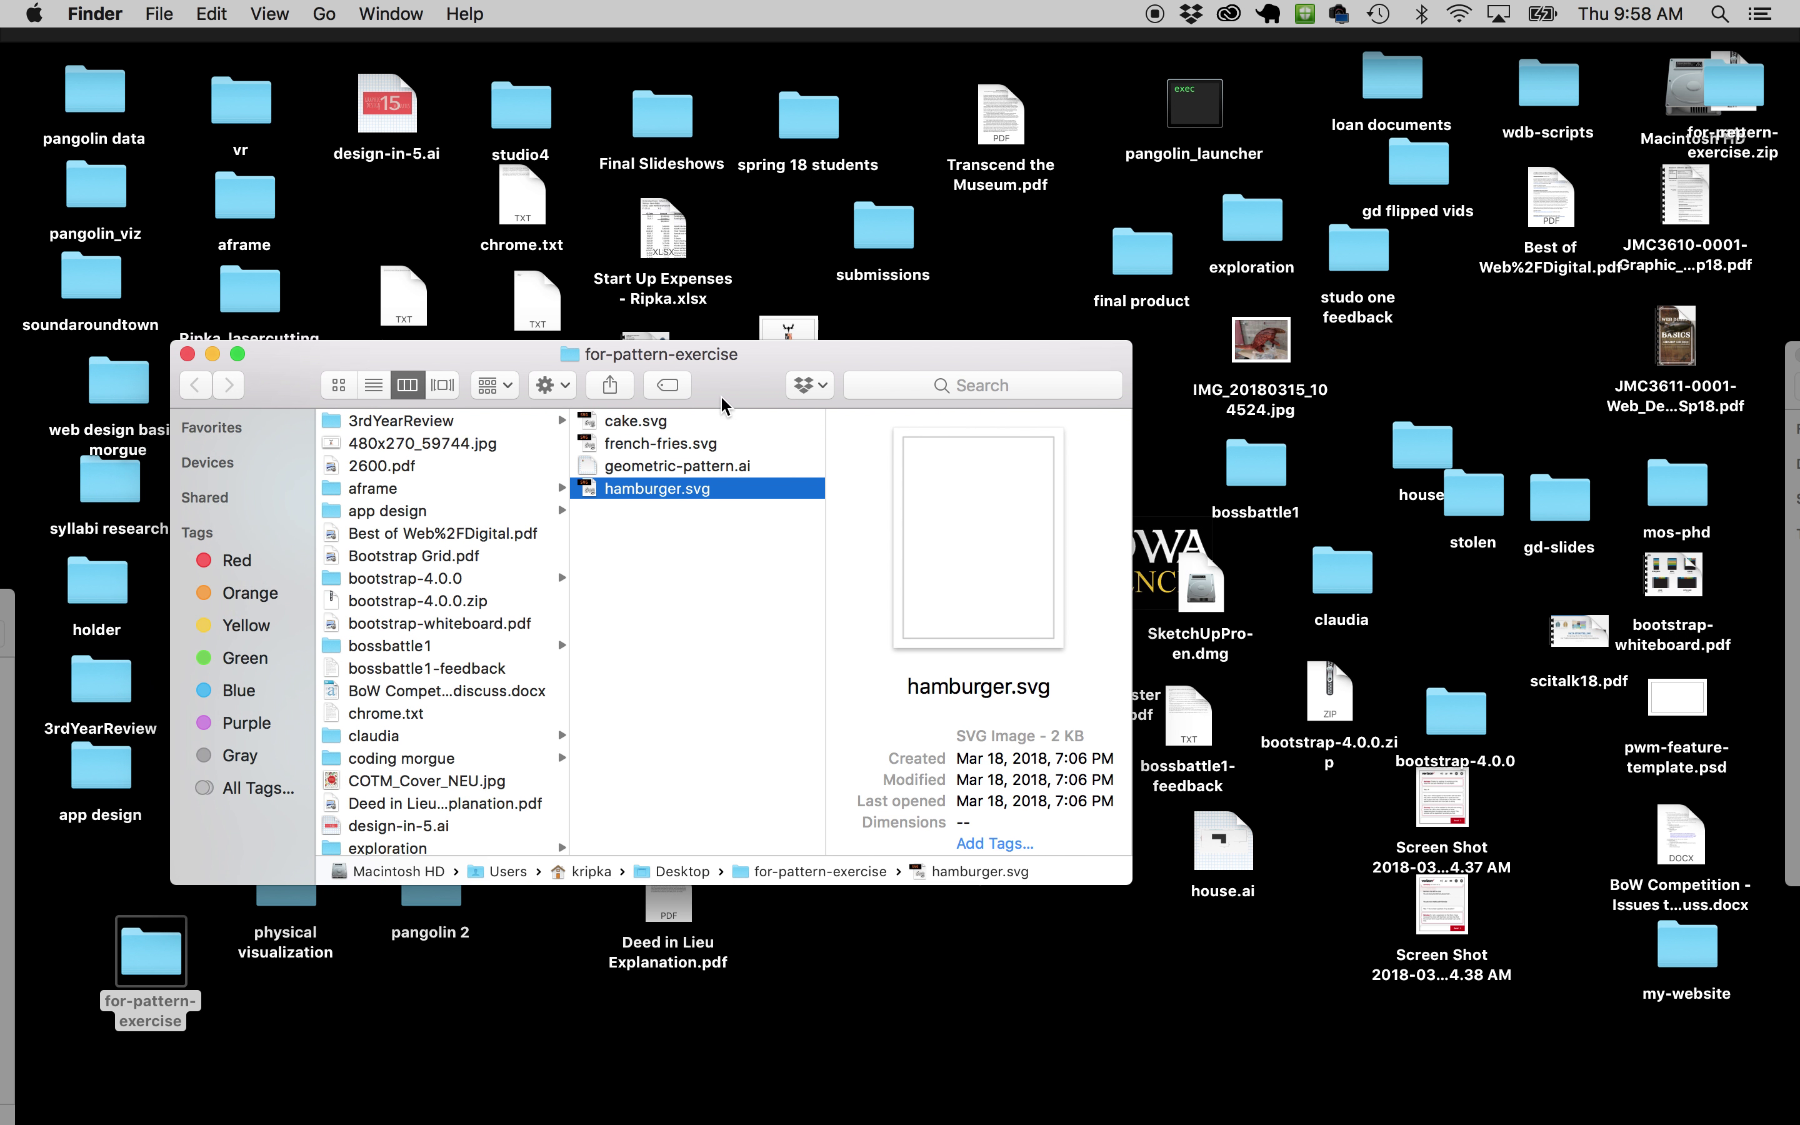
{"action": "left_click", "coordinate": [634, 445]}
{"action": "left_click", "coordinate": [637, 422]}
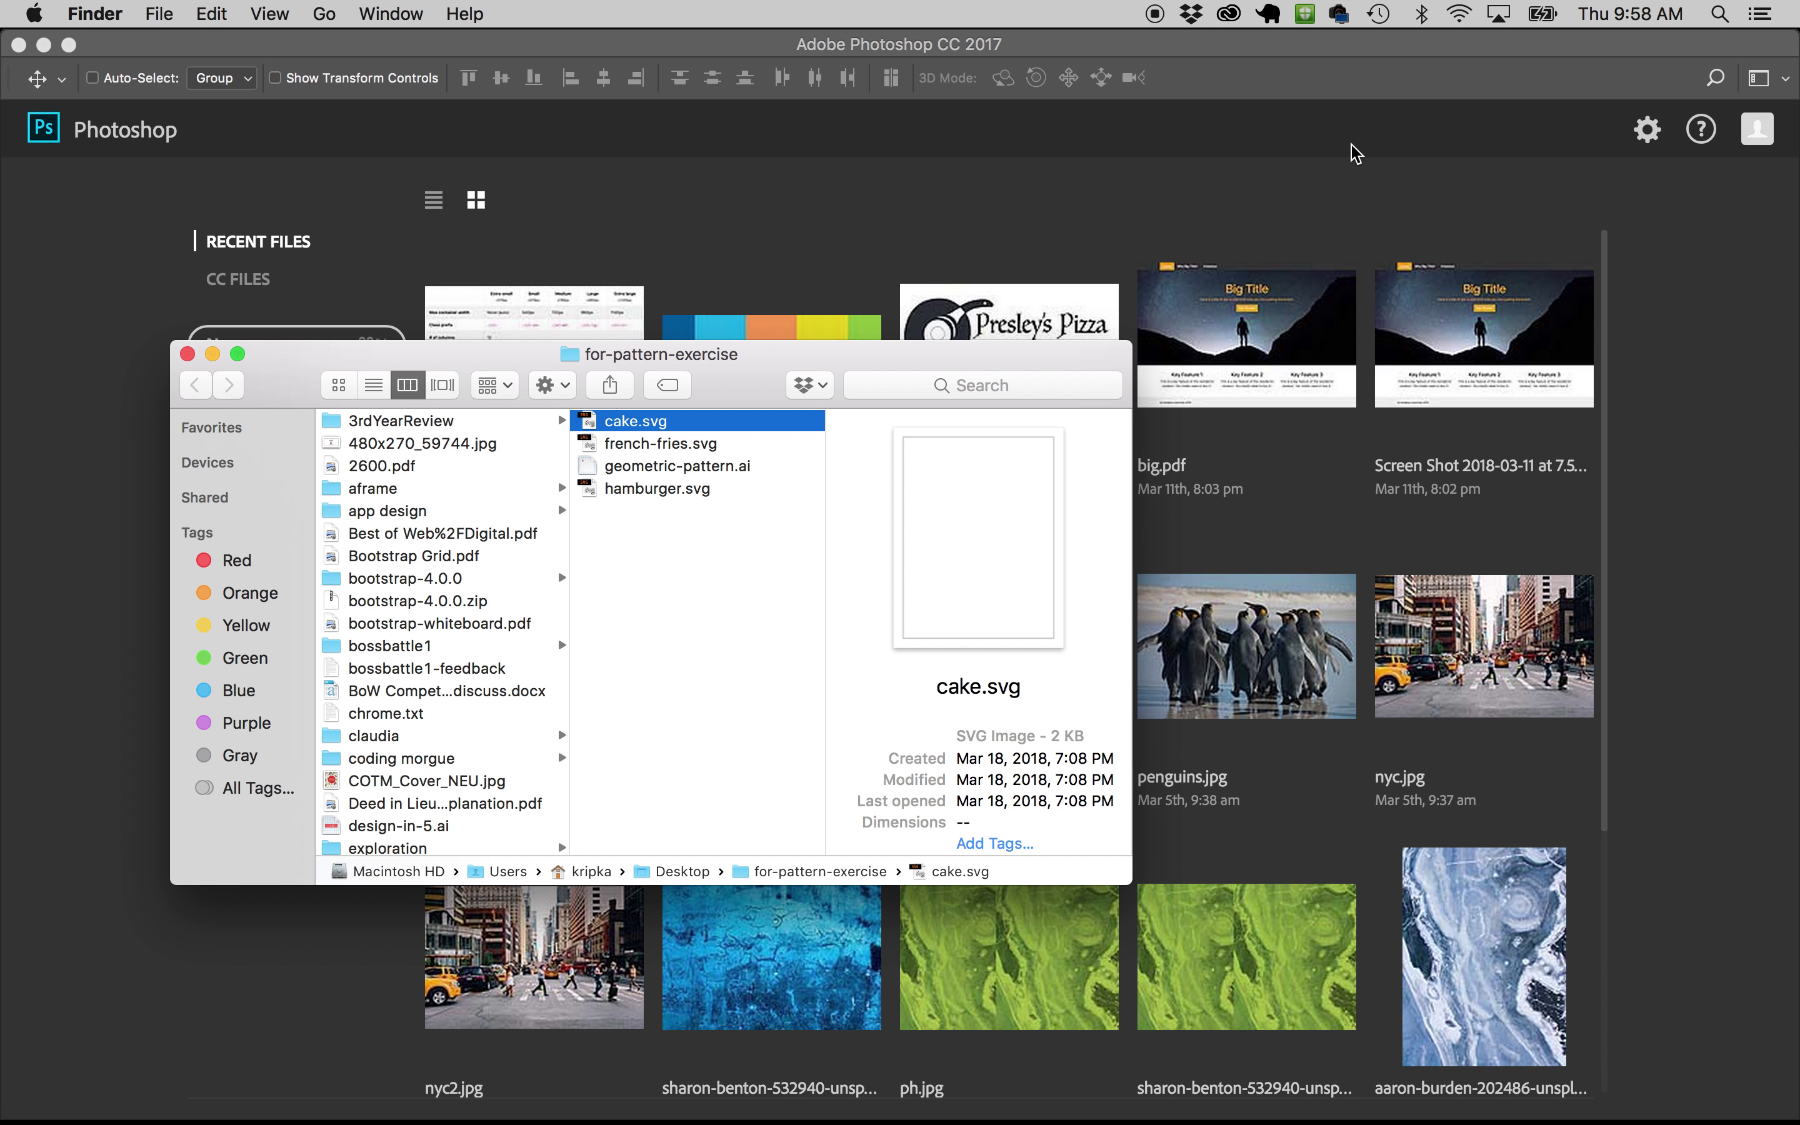
Switch to Photoshop and create a new 4 × 4 inch document at 300 pixels/inch in CMYK Color mode
{"action": "left_click", "coordinate": [1331, 155]}
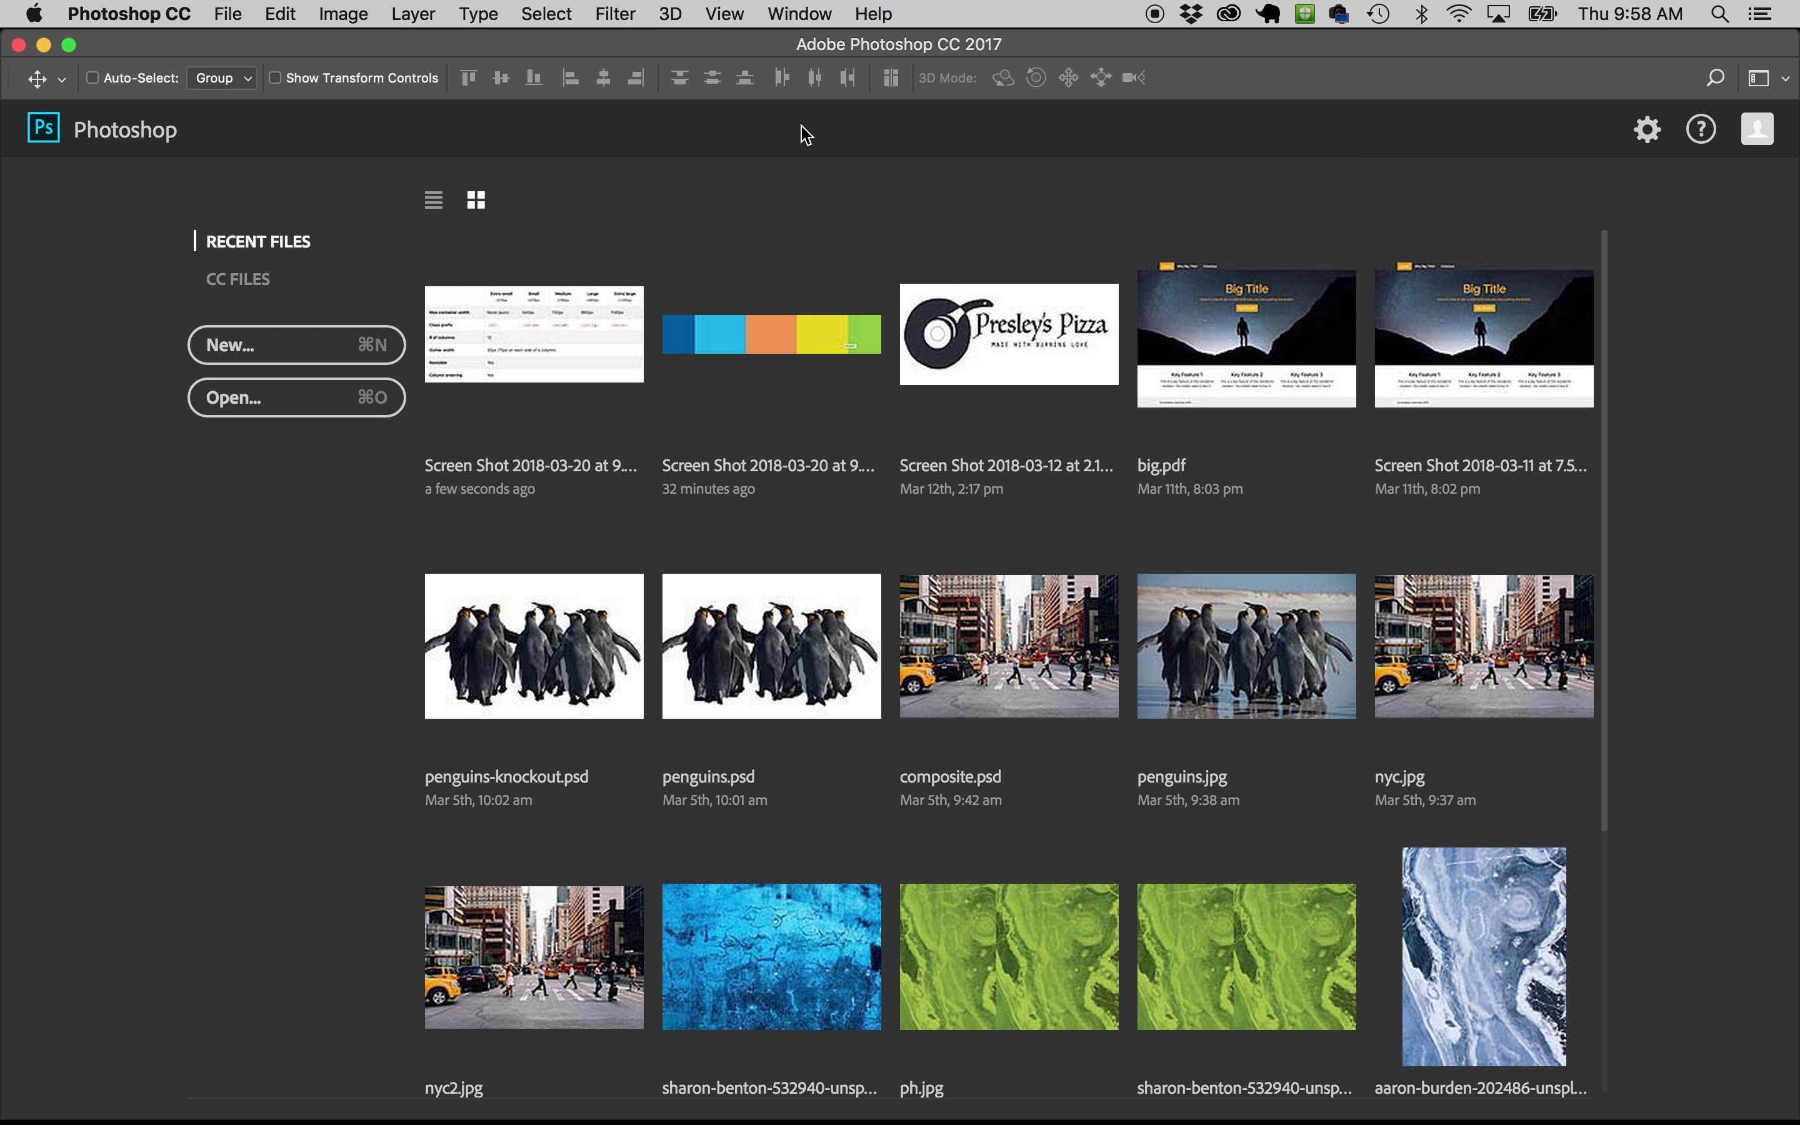
{"action": "left_click", "coordinate": [300, 351]}
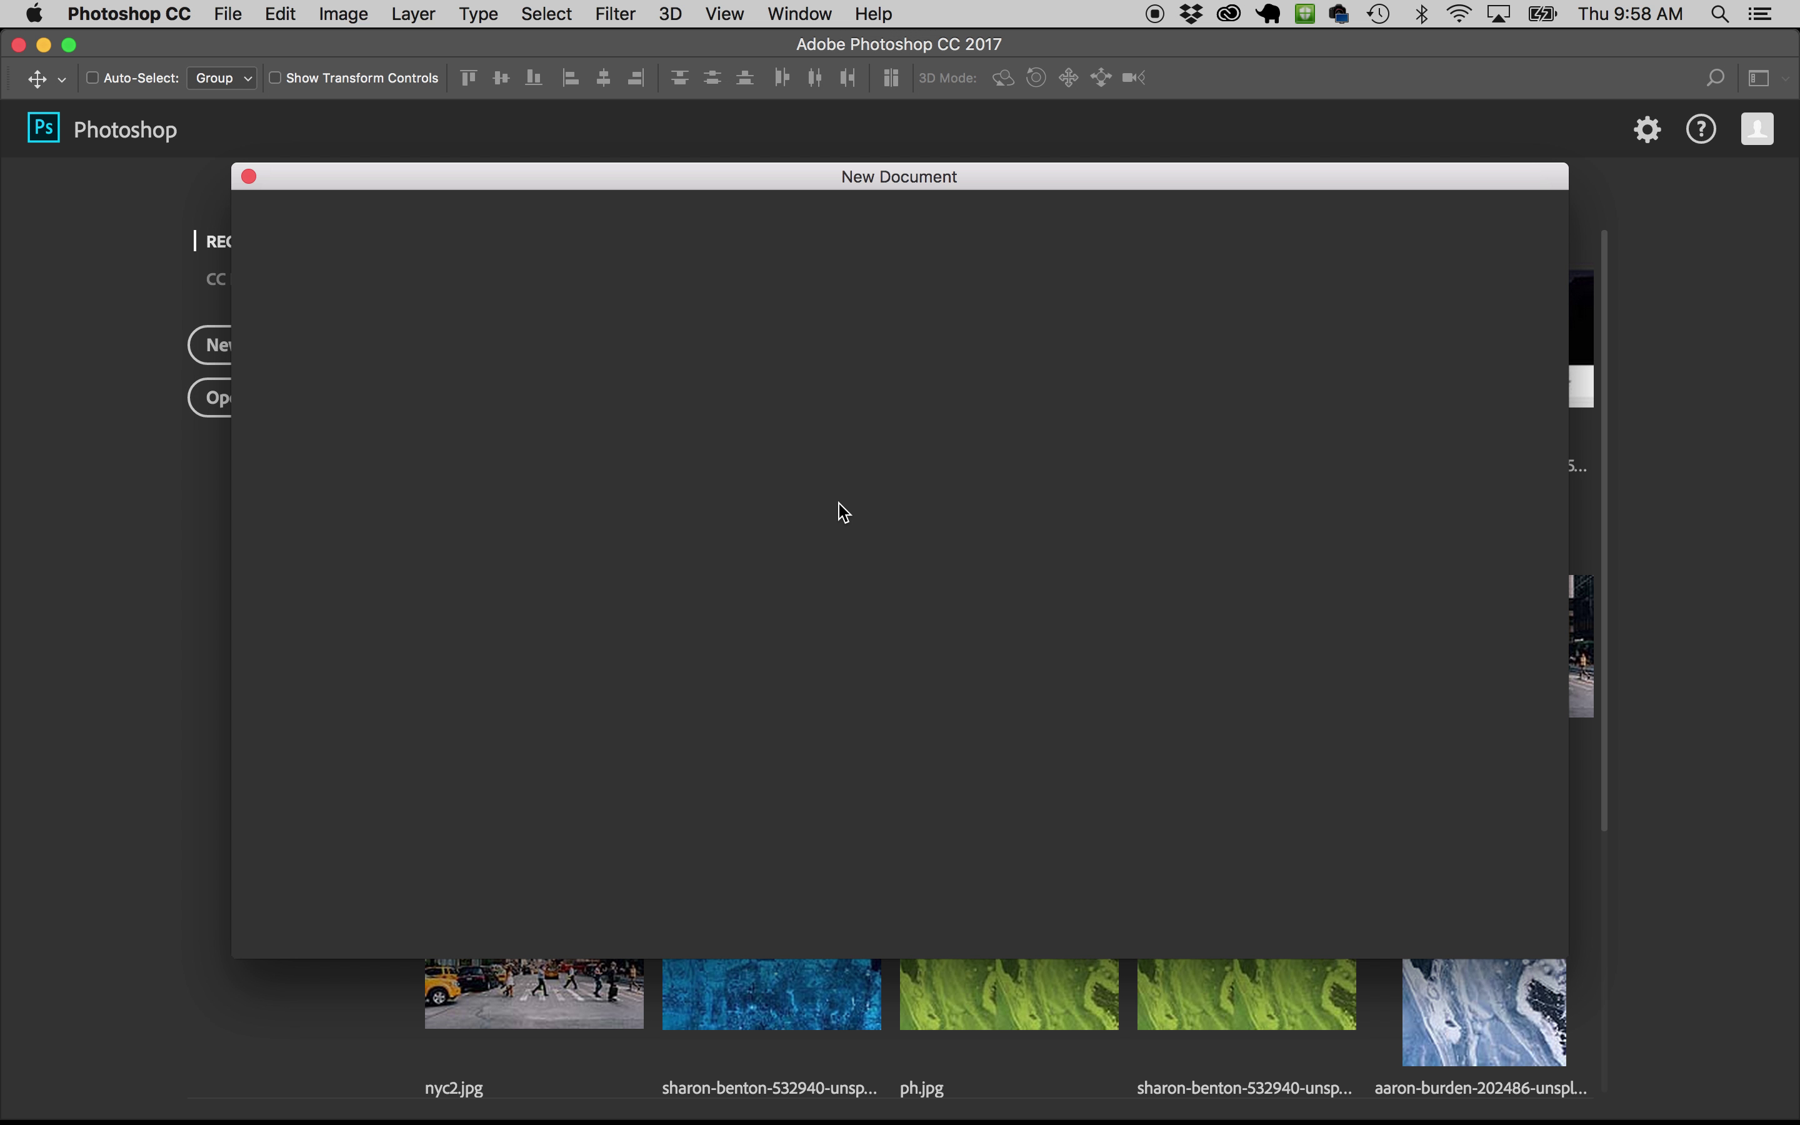
{"action": "double_click", "coordinate": [1254, 399]}
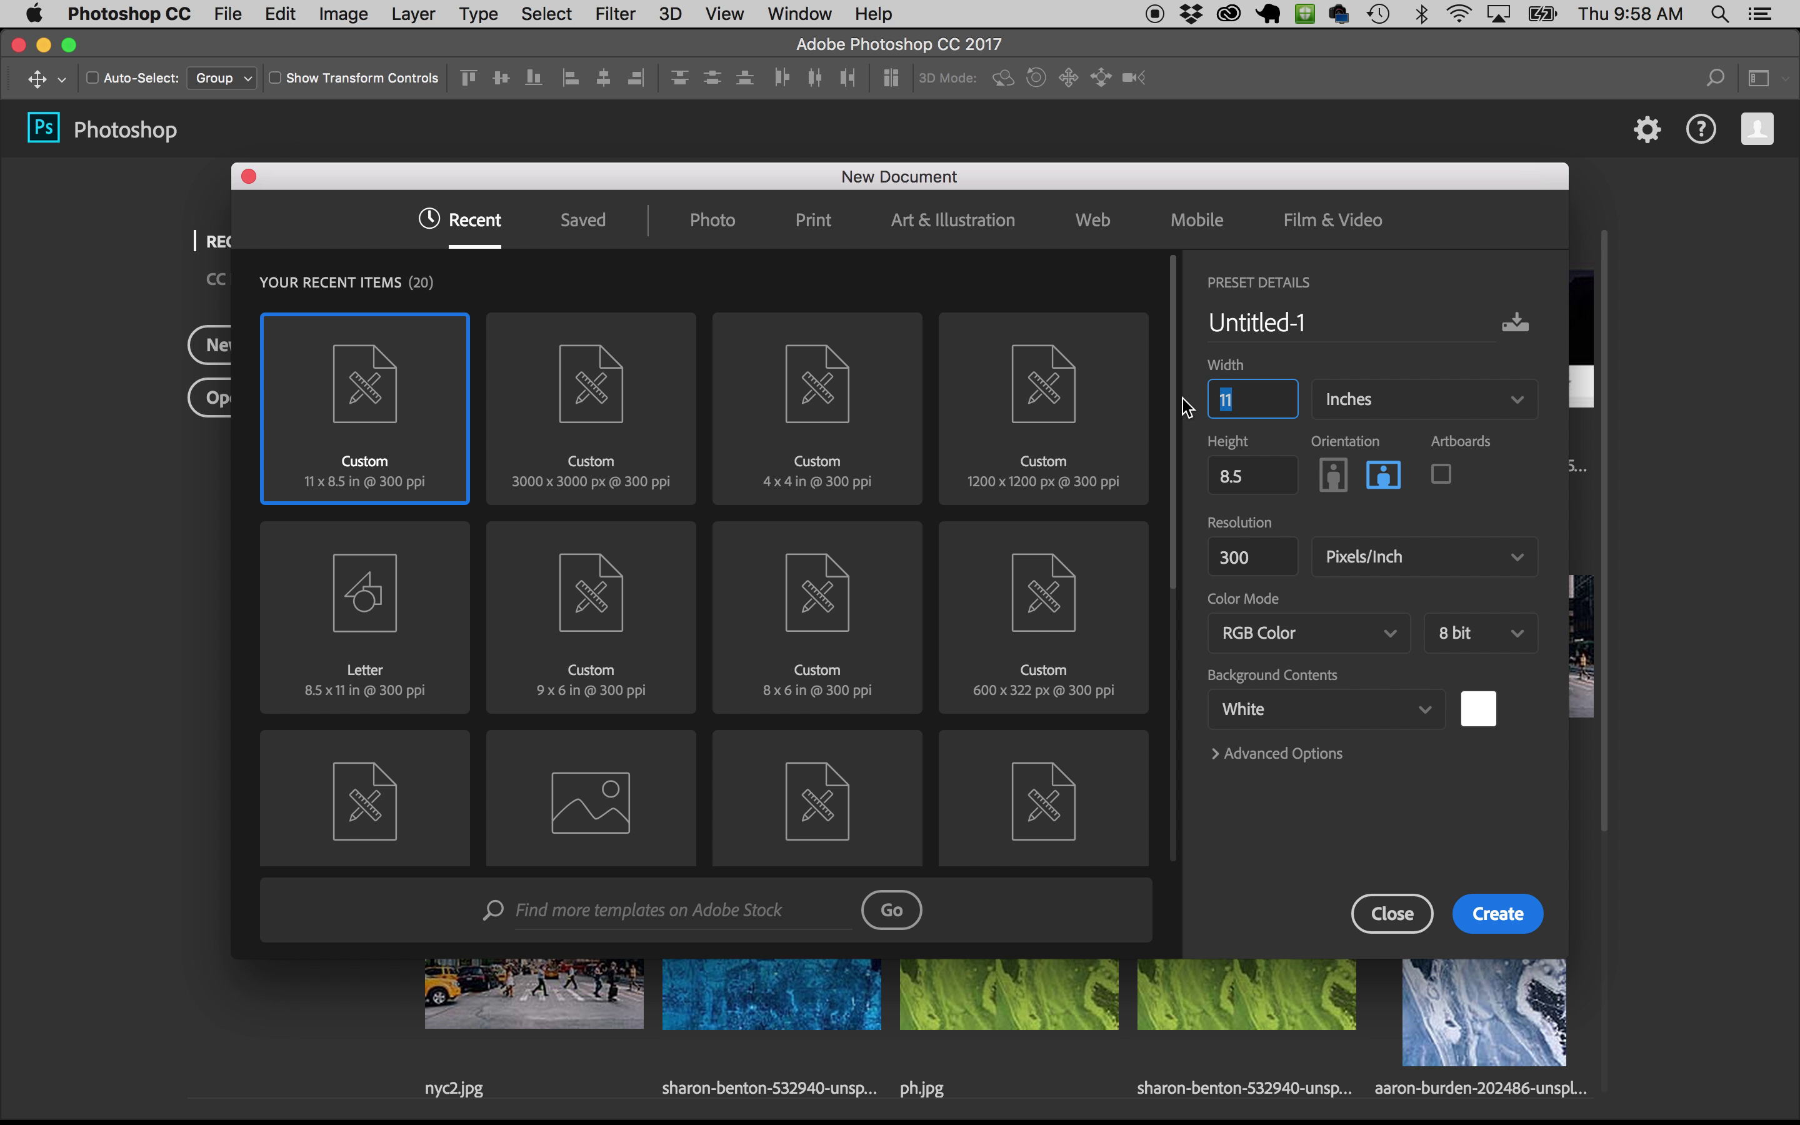
{"action": "type", "text": "4"}
{"action": "key", "text": "Tab"}
{"action": "type", "text": "4"}
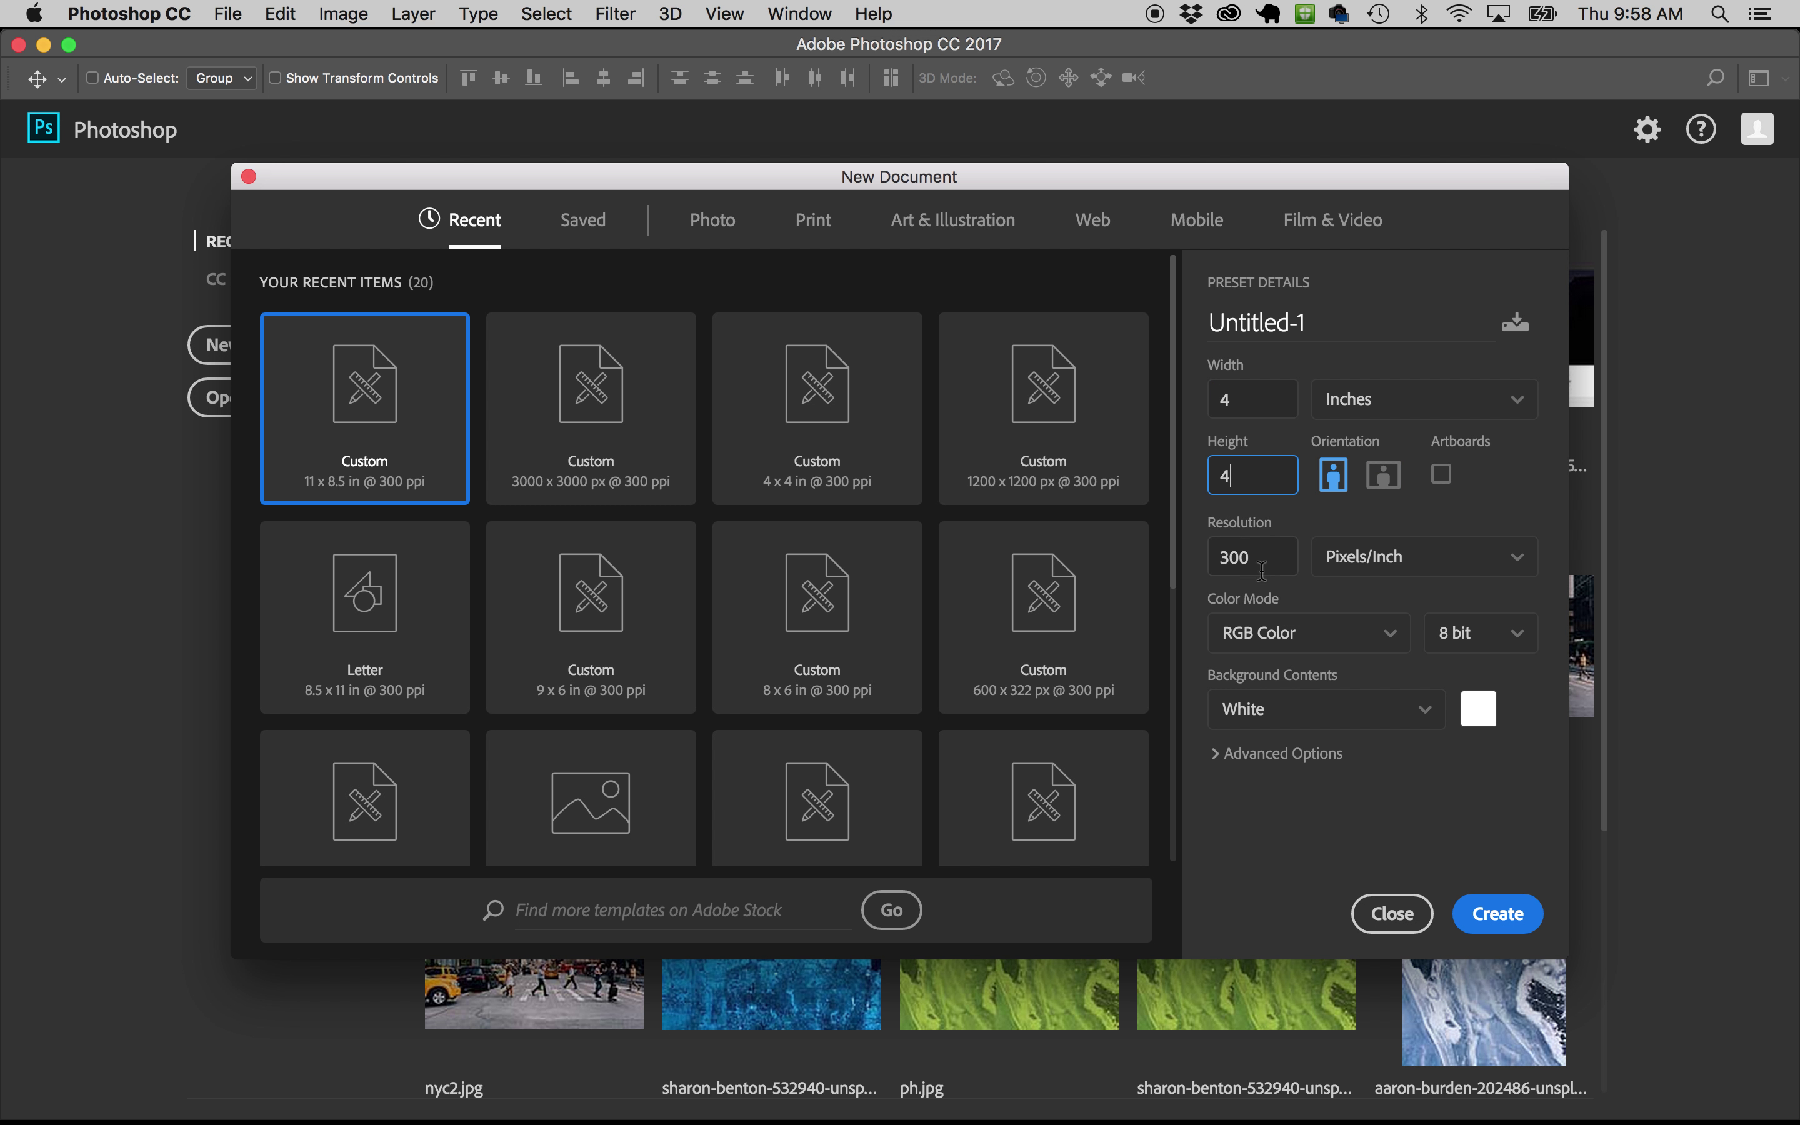
{"action": "key", "text": "Tab"}
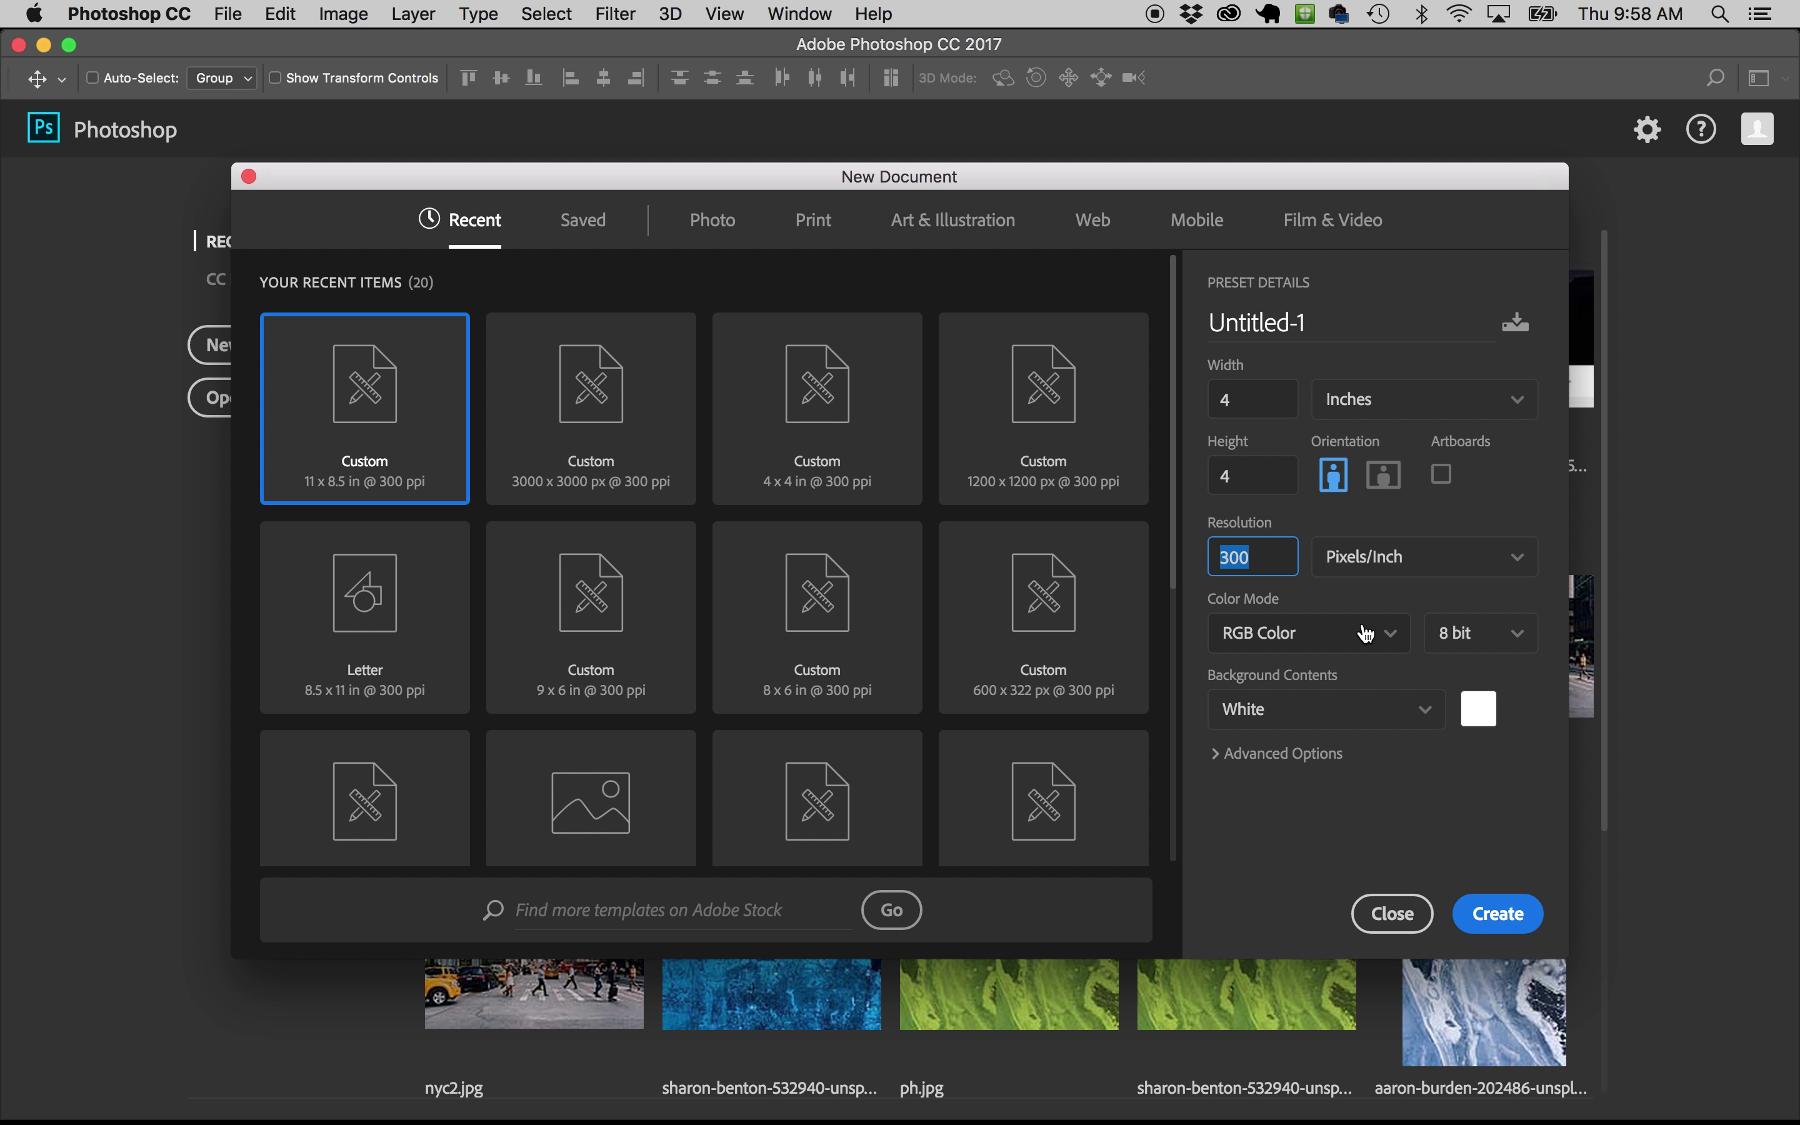
{"action": "left_click", "coordinate": [1365, 634]}
{"action": "left_click", "coordinate": [1294, 807]}
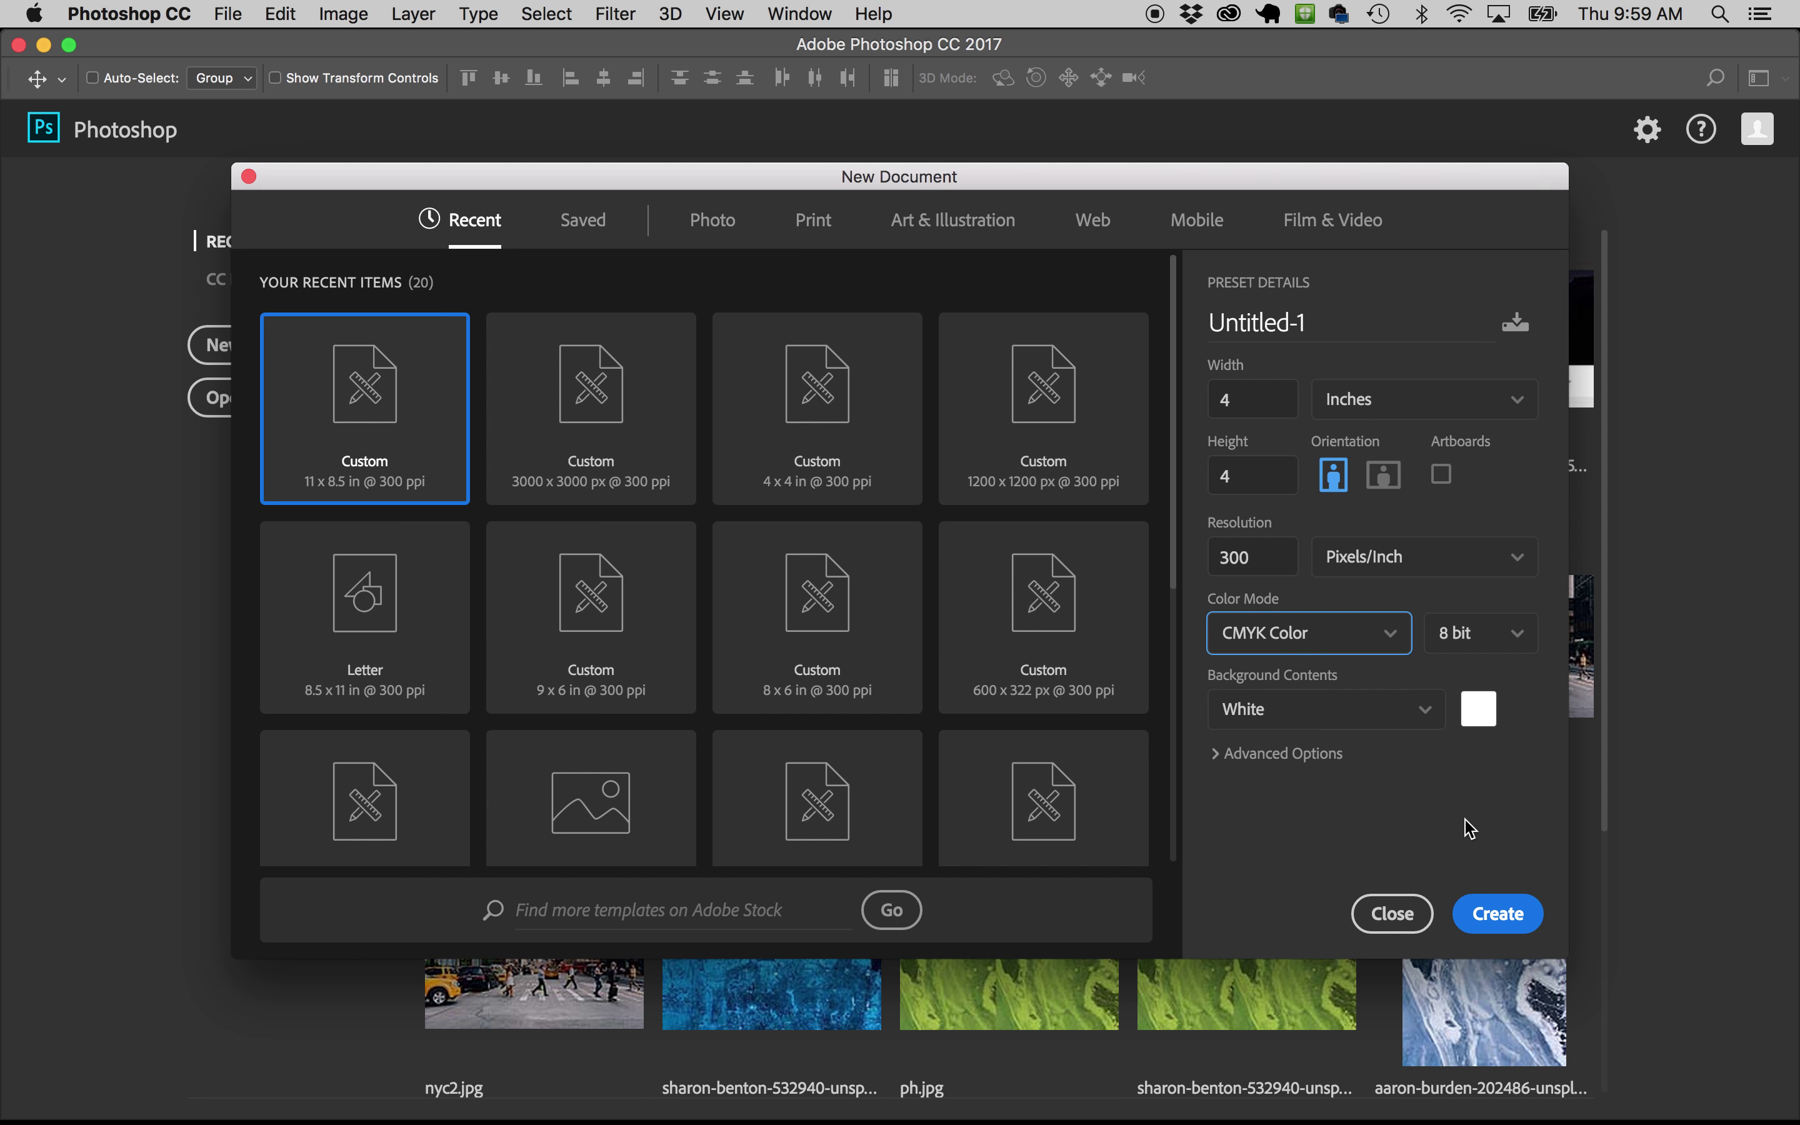
{"action": "left_click", "coordinate": [1503, 921]}
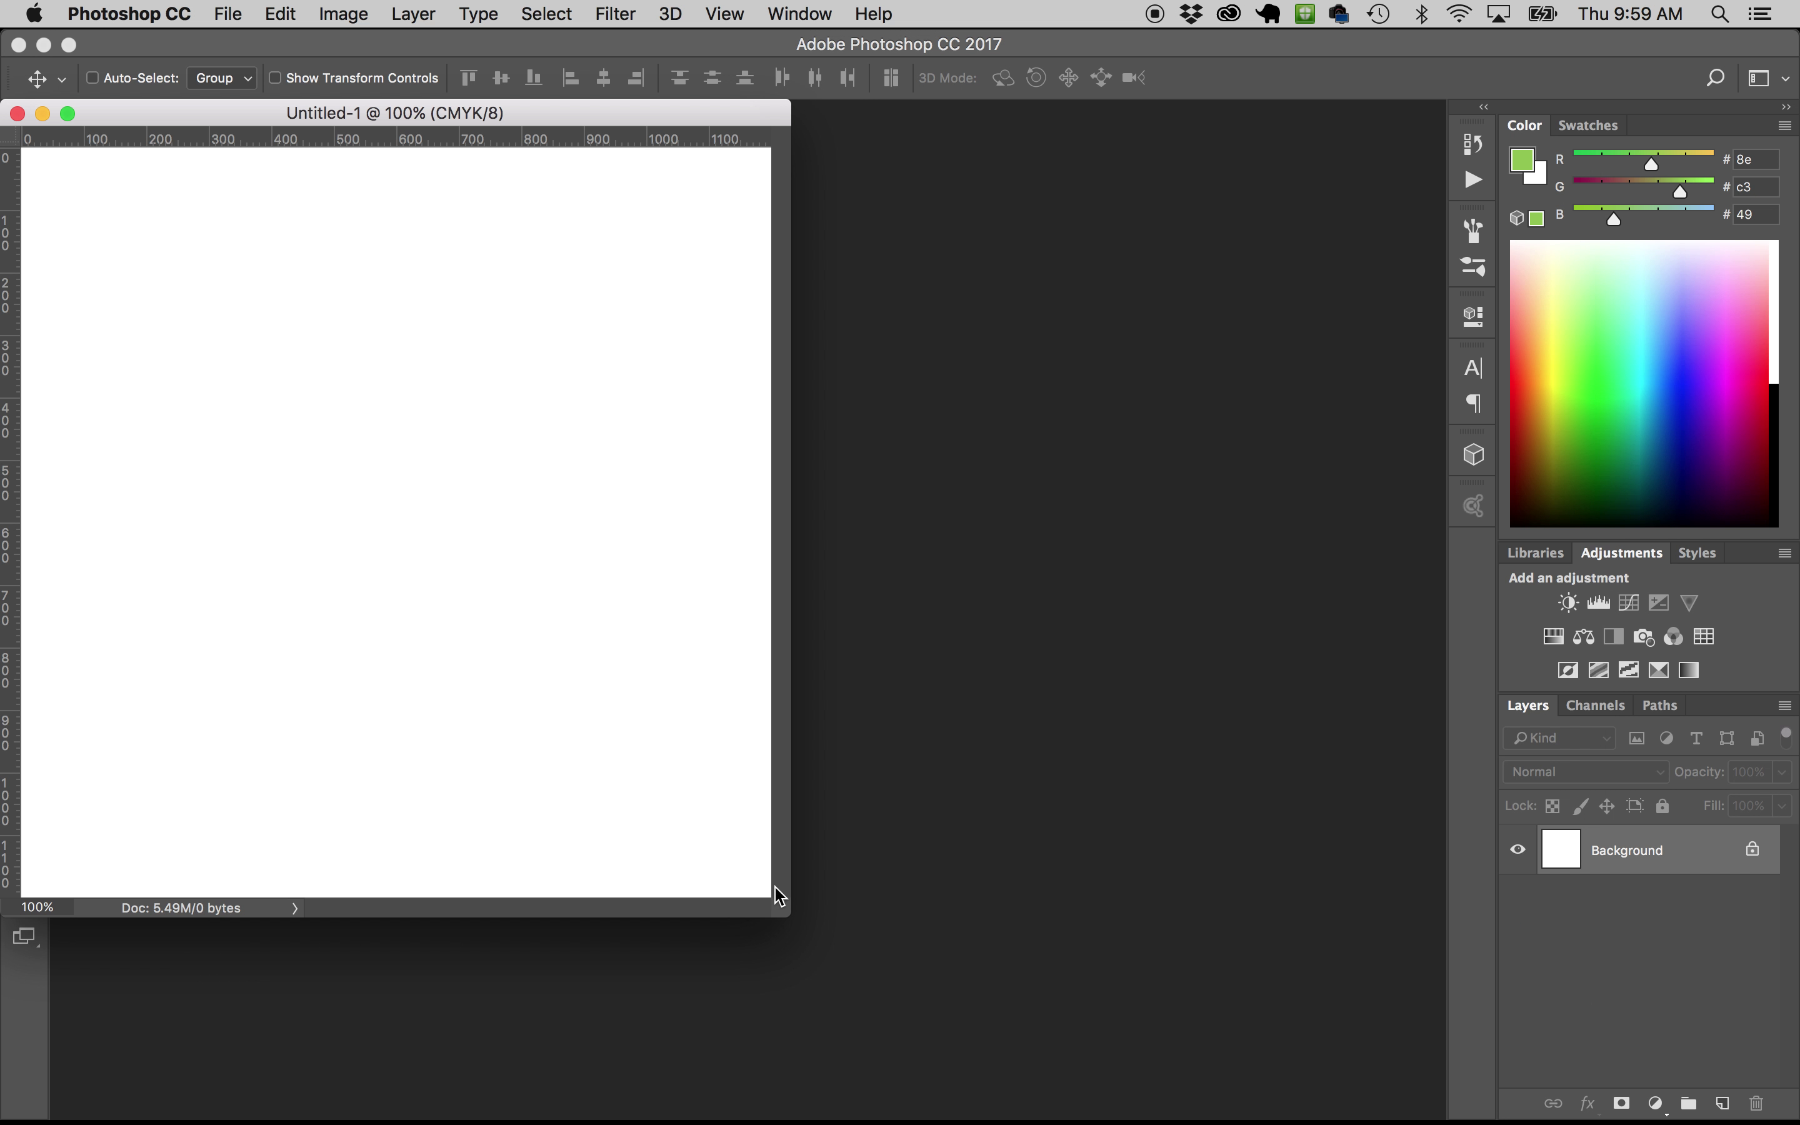
Enlarge the floating document window to fill the workspace and dock it as a tab
{"action": "left_click_drag", "start_coordinate": [782, 909], "coordinate": [1435, 1108]}
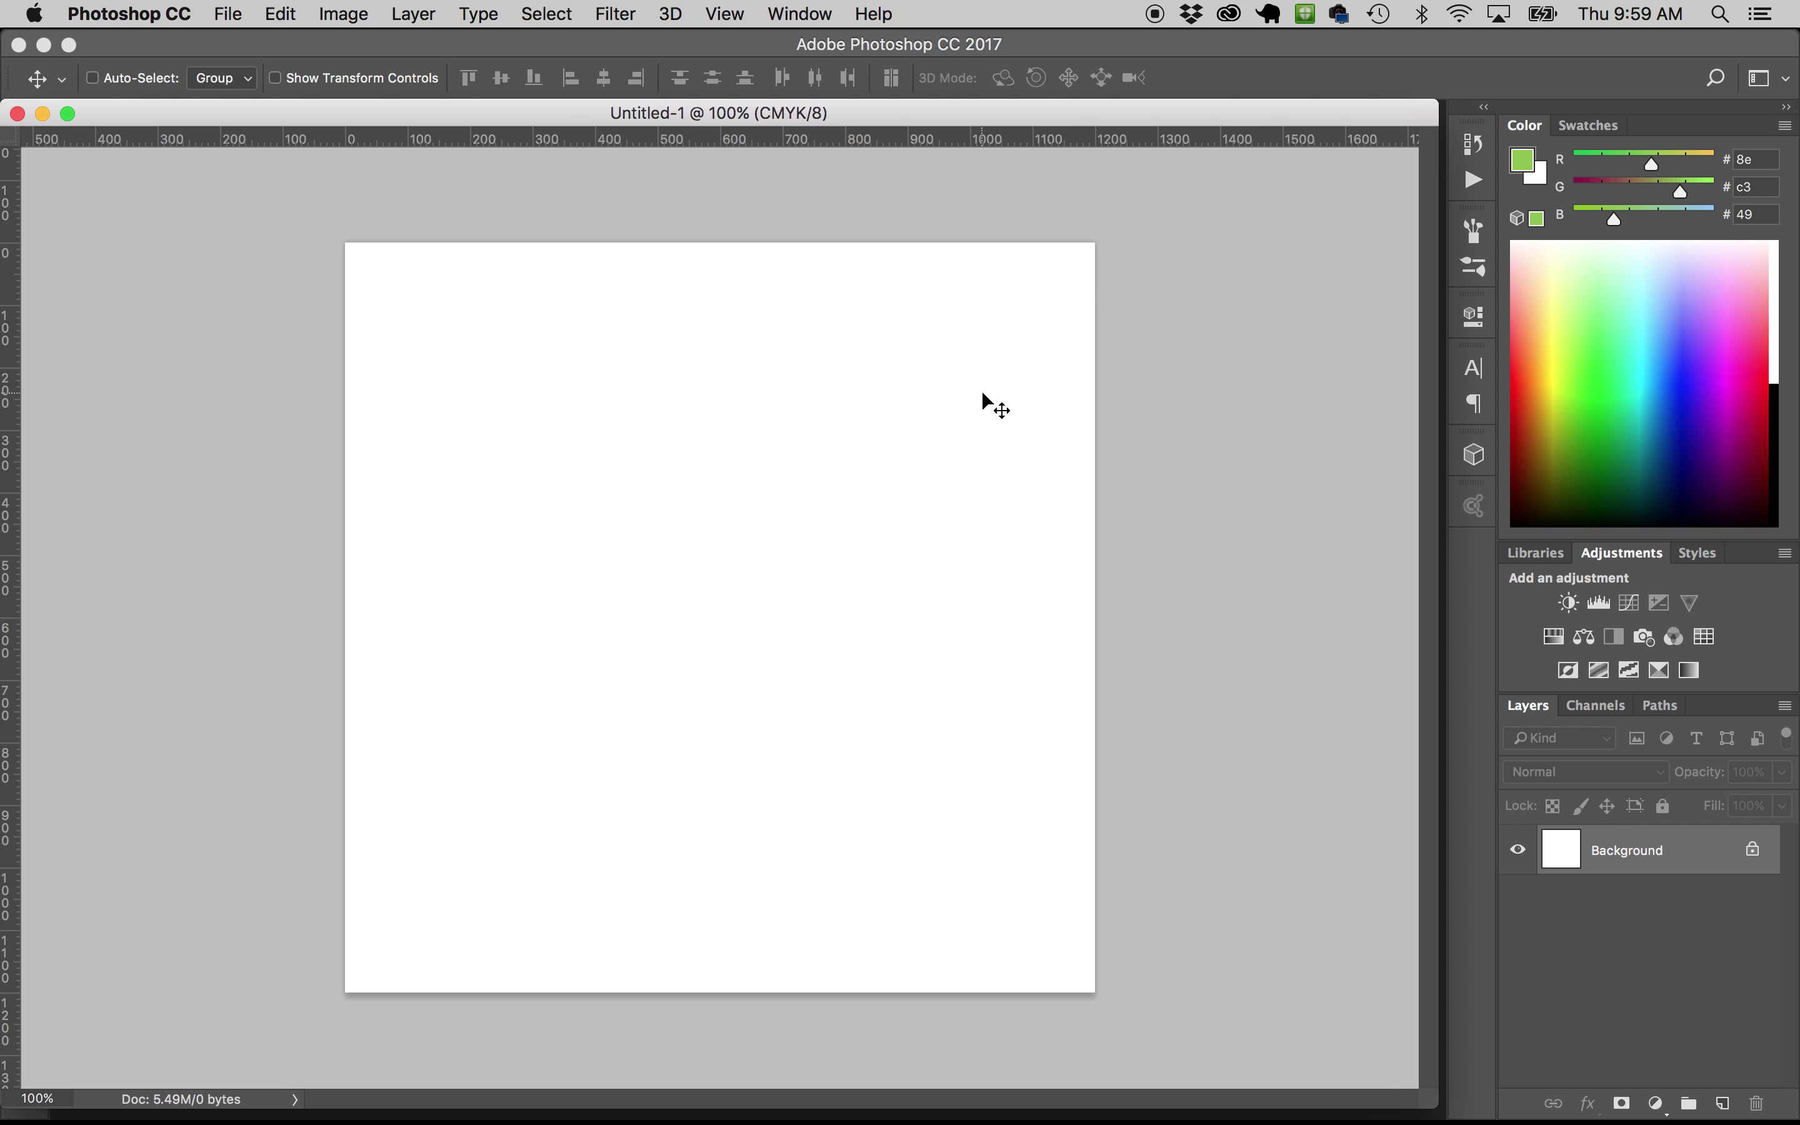
{"action": "left_click_drag", "start_coordinate": [1051, 114], "coordinate": [1093, 125]}
{"action": "mouse_move", "coordinate": [171, 129]}
{"action": "left_mouse_down"}
{"action": "mouse_move", "coordinate": [188, 179]}
{"action": "mouse_move", "coordinate": [203, 113]}
{"action": "left_mouse_up"}
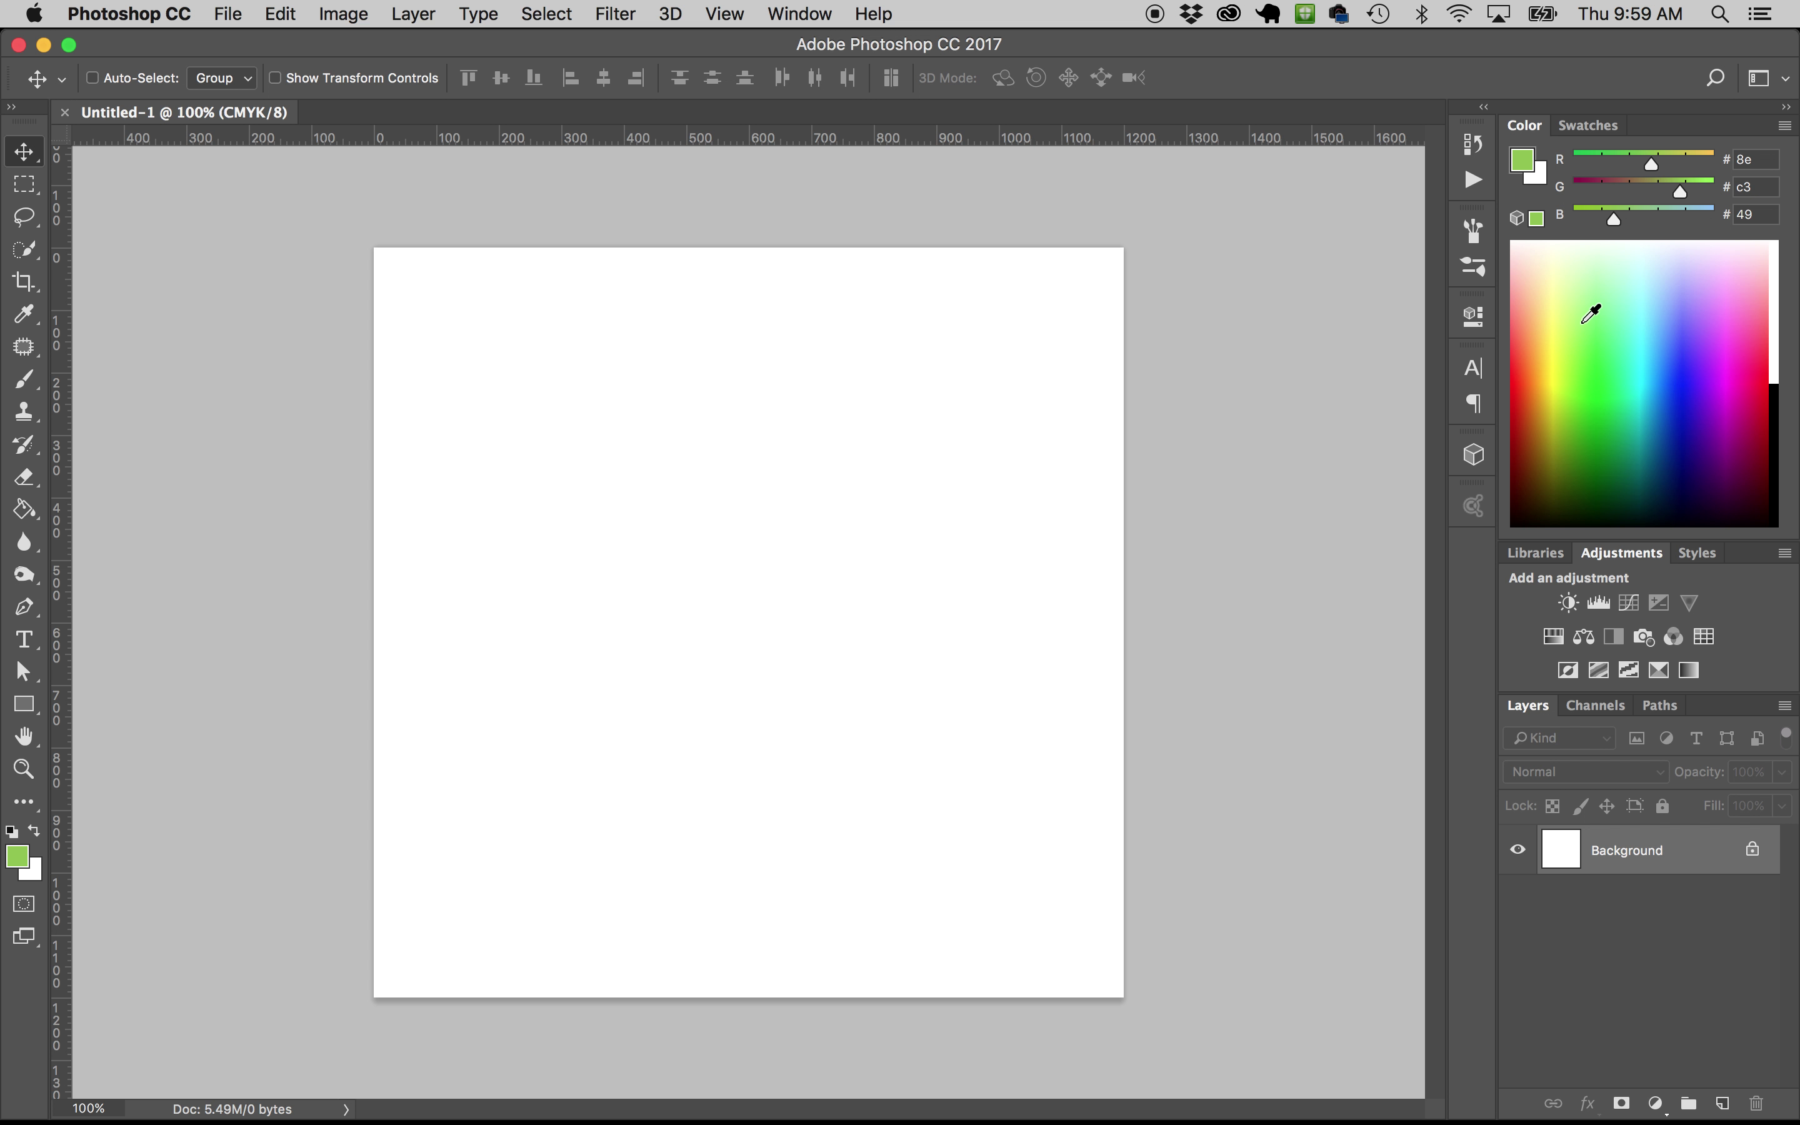
Pick yellow #dbc429 as the foreground color, then lower its green value to 99 for an orange tone
{"action": "left_click", "coordinate": [1525, 162]}
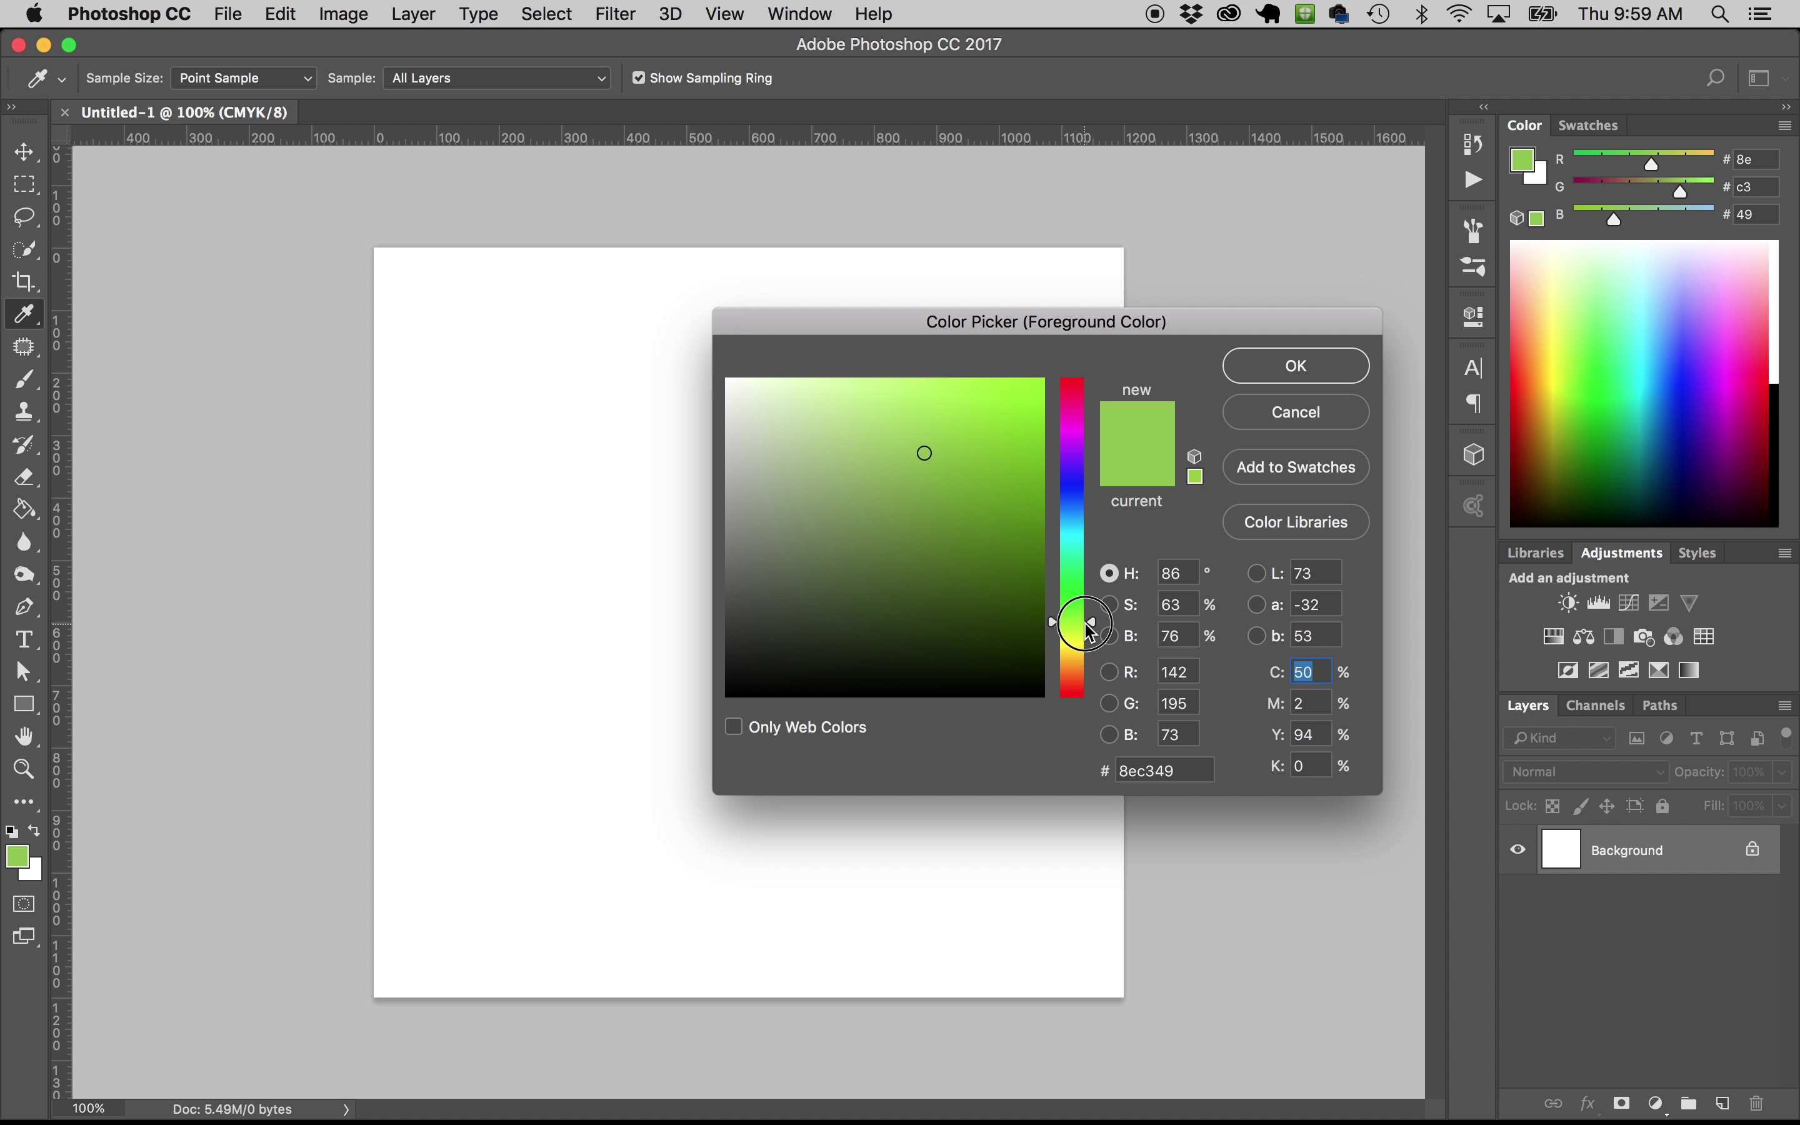
{"action": "left_click", "coordinate": [1086, 653]}
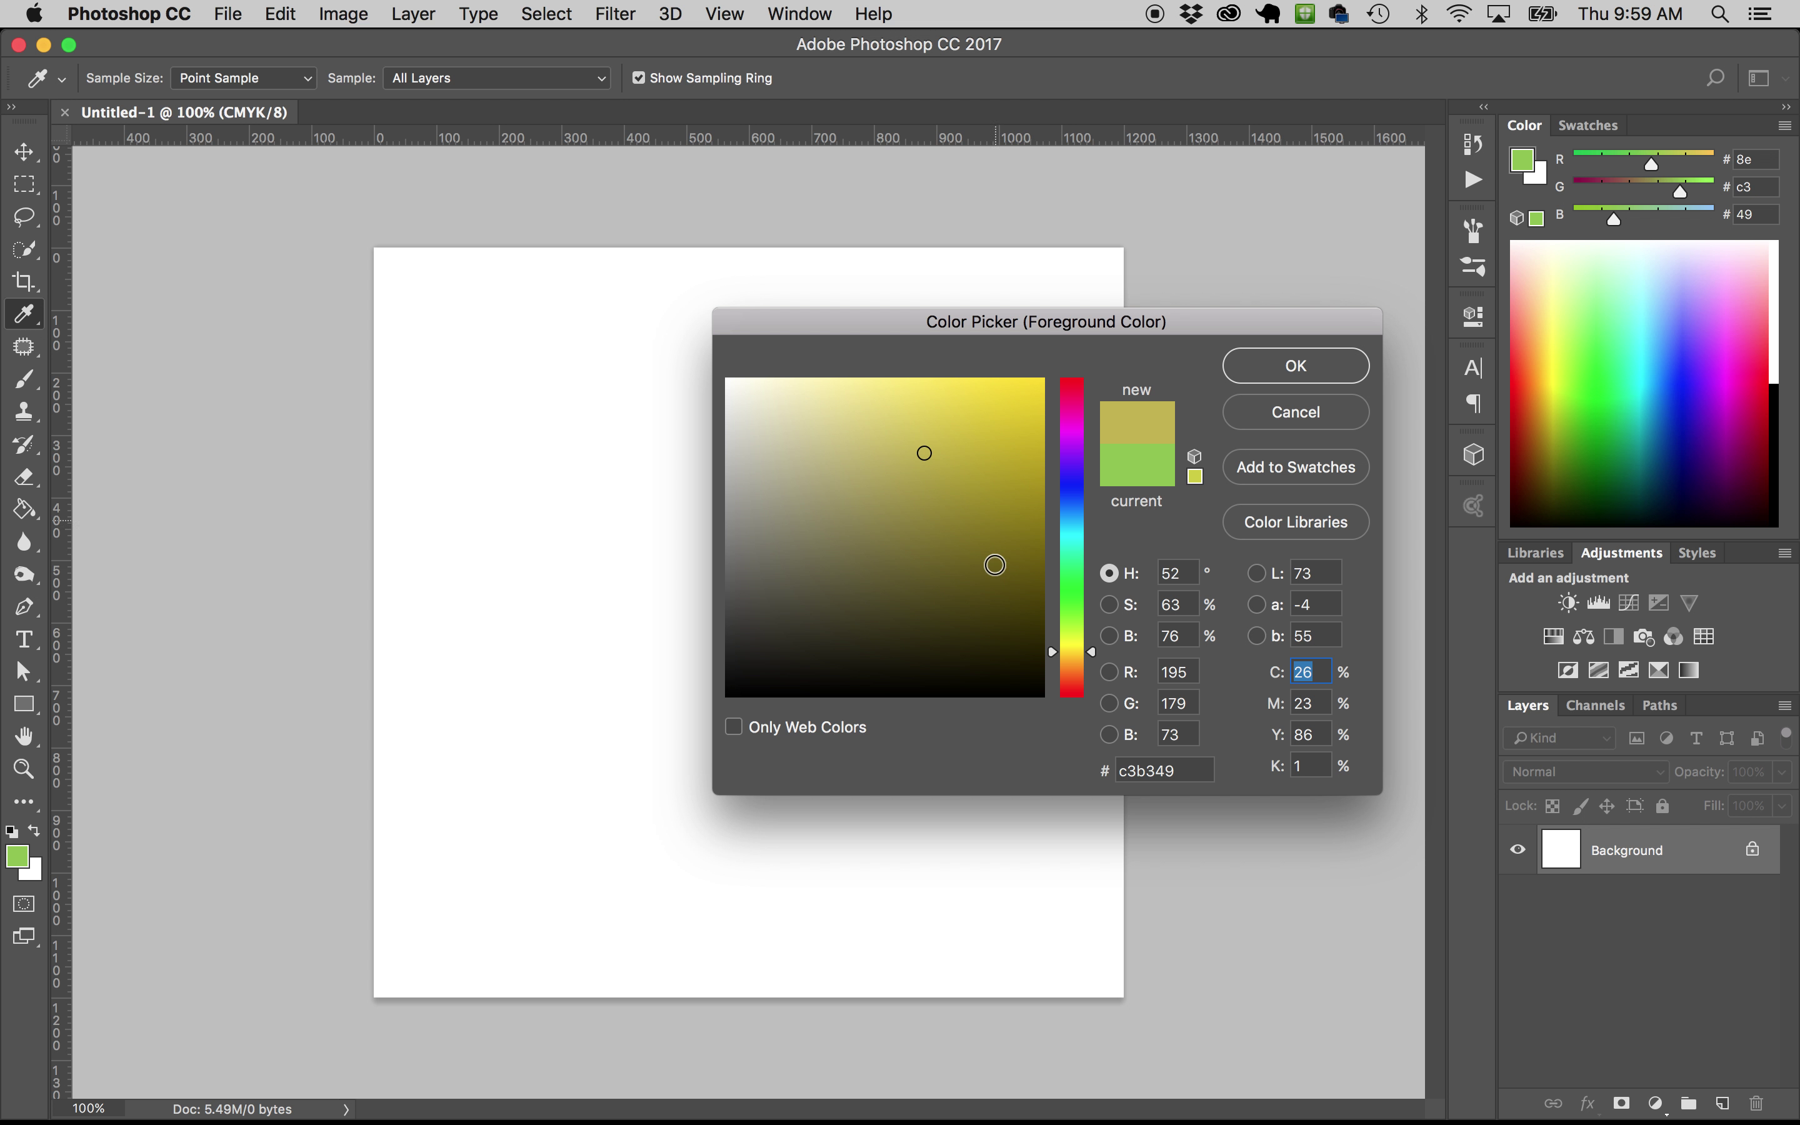
{"action": "left_click", "coordinate": [995, 564]}
{"action": "left_click", "coordinate": [985, 422]}
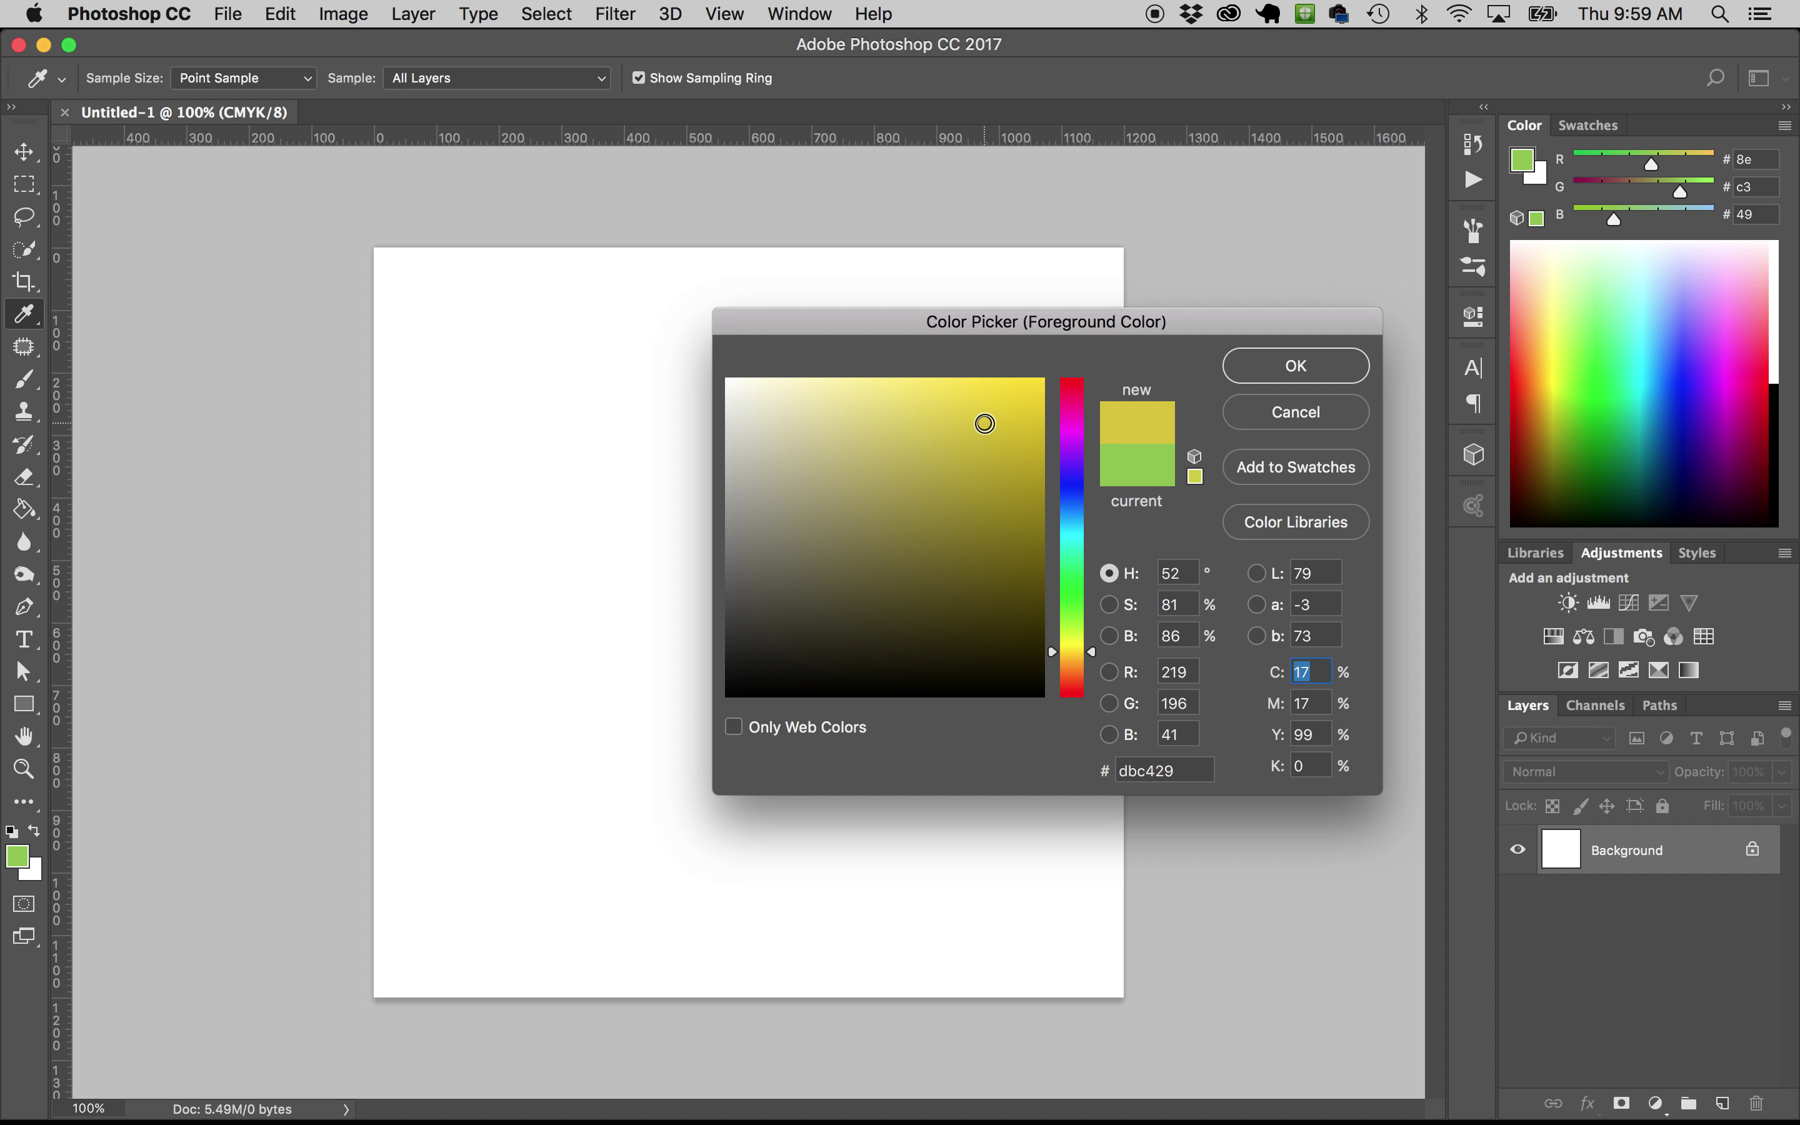
{"action": "left_click", "coordinate": [1276, 367]}
{"action": "key", "text": "v"}
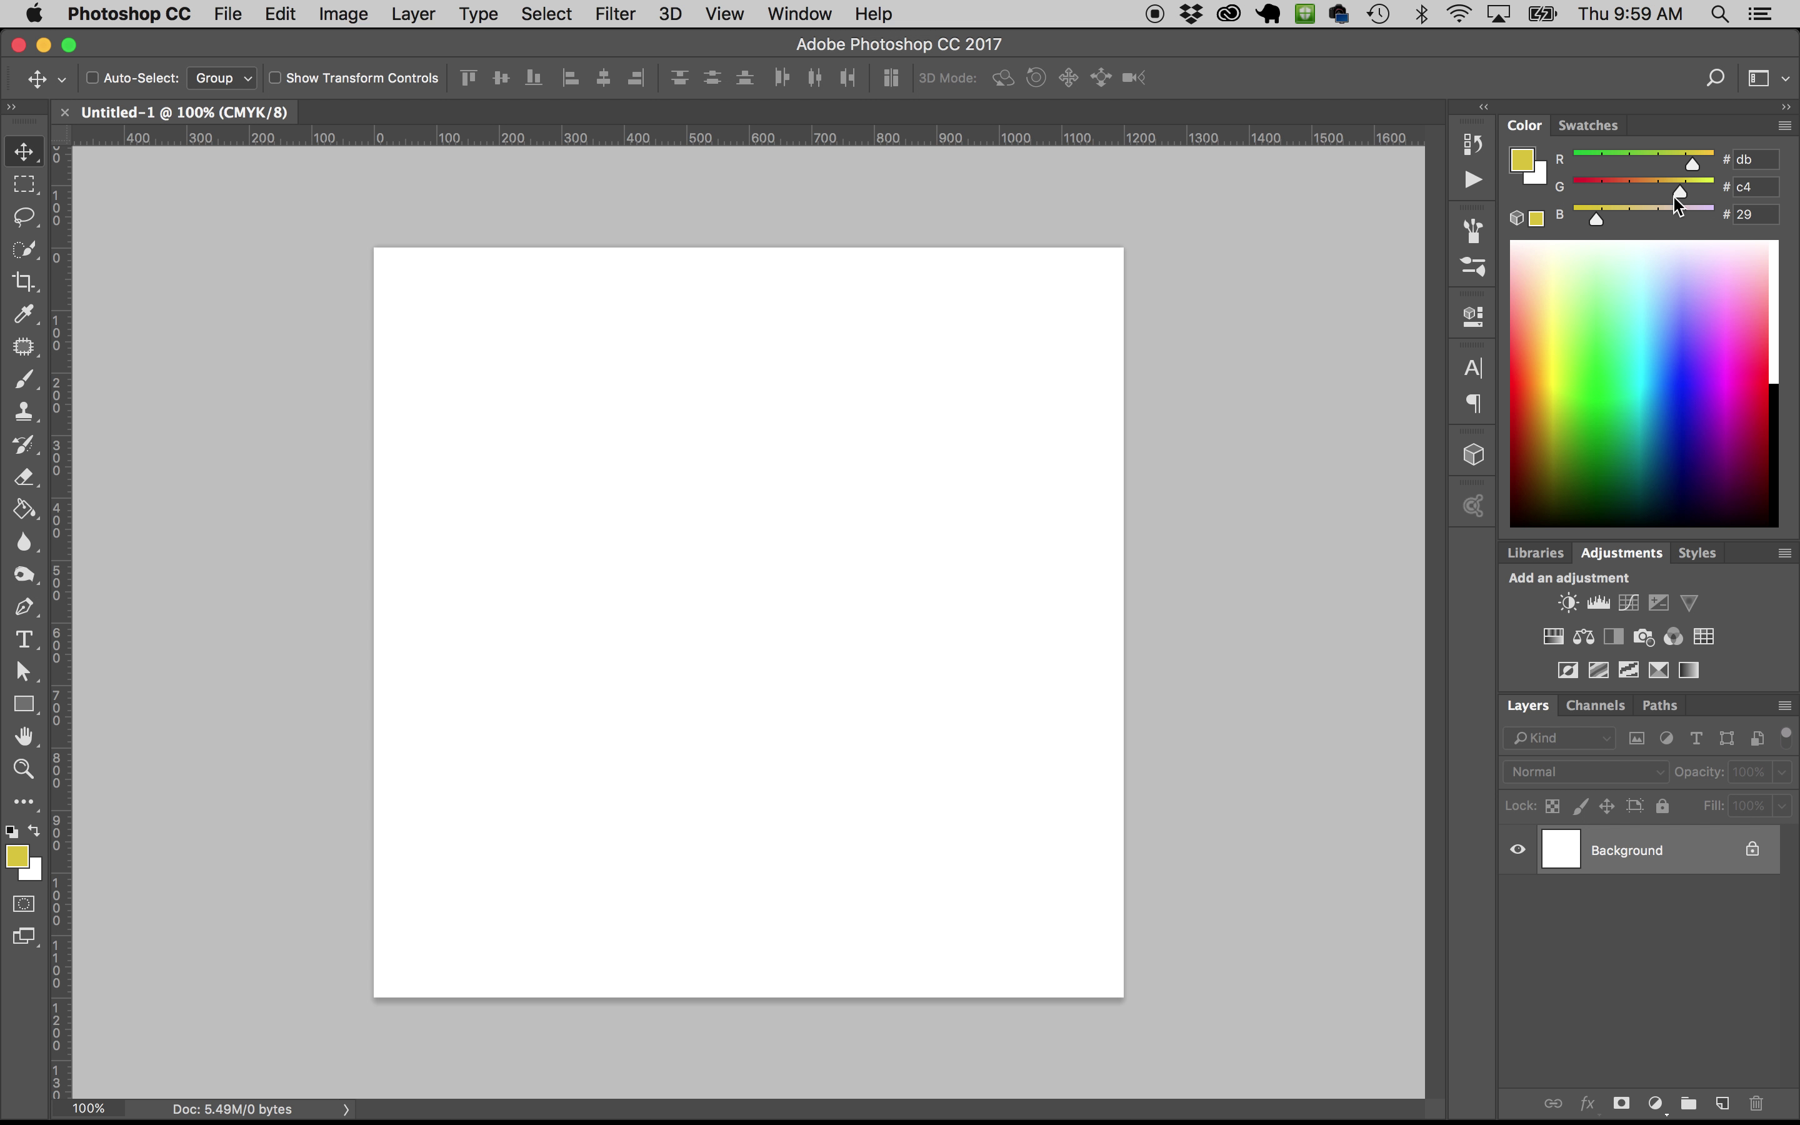
{"action": "left_click_drag", "start_coordinate": [1681, 192], "coordinate": [1658, 193]}
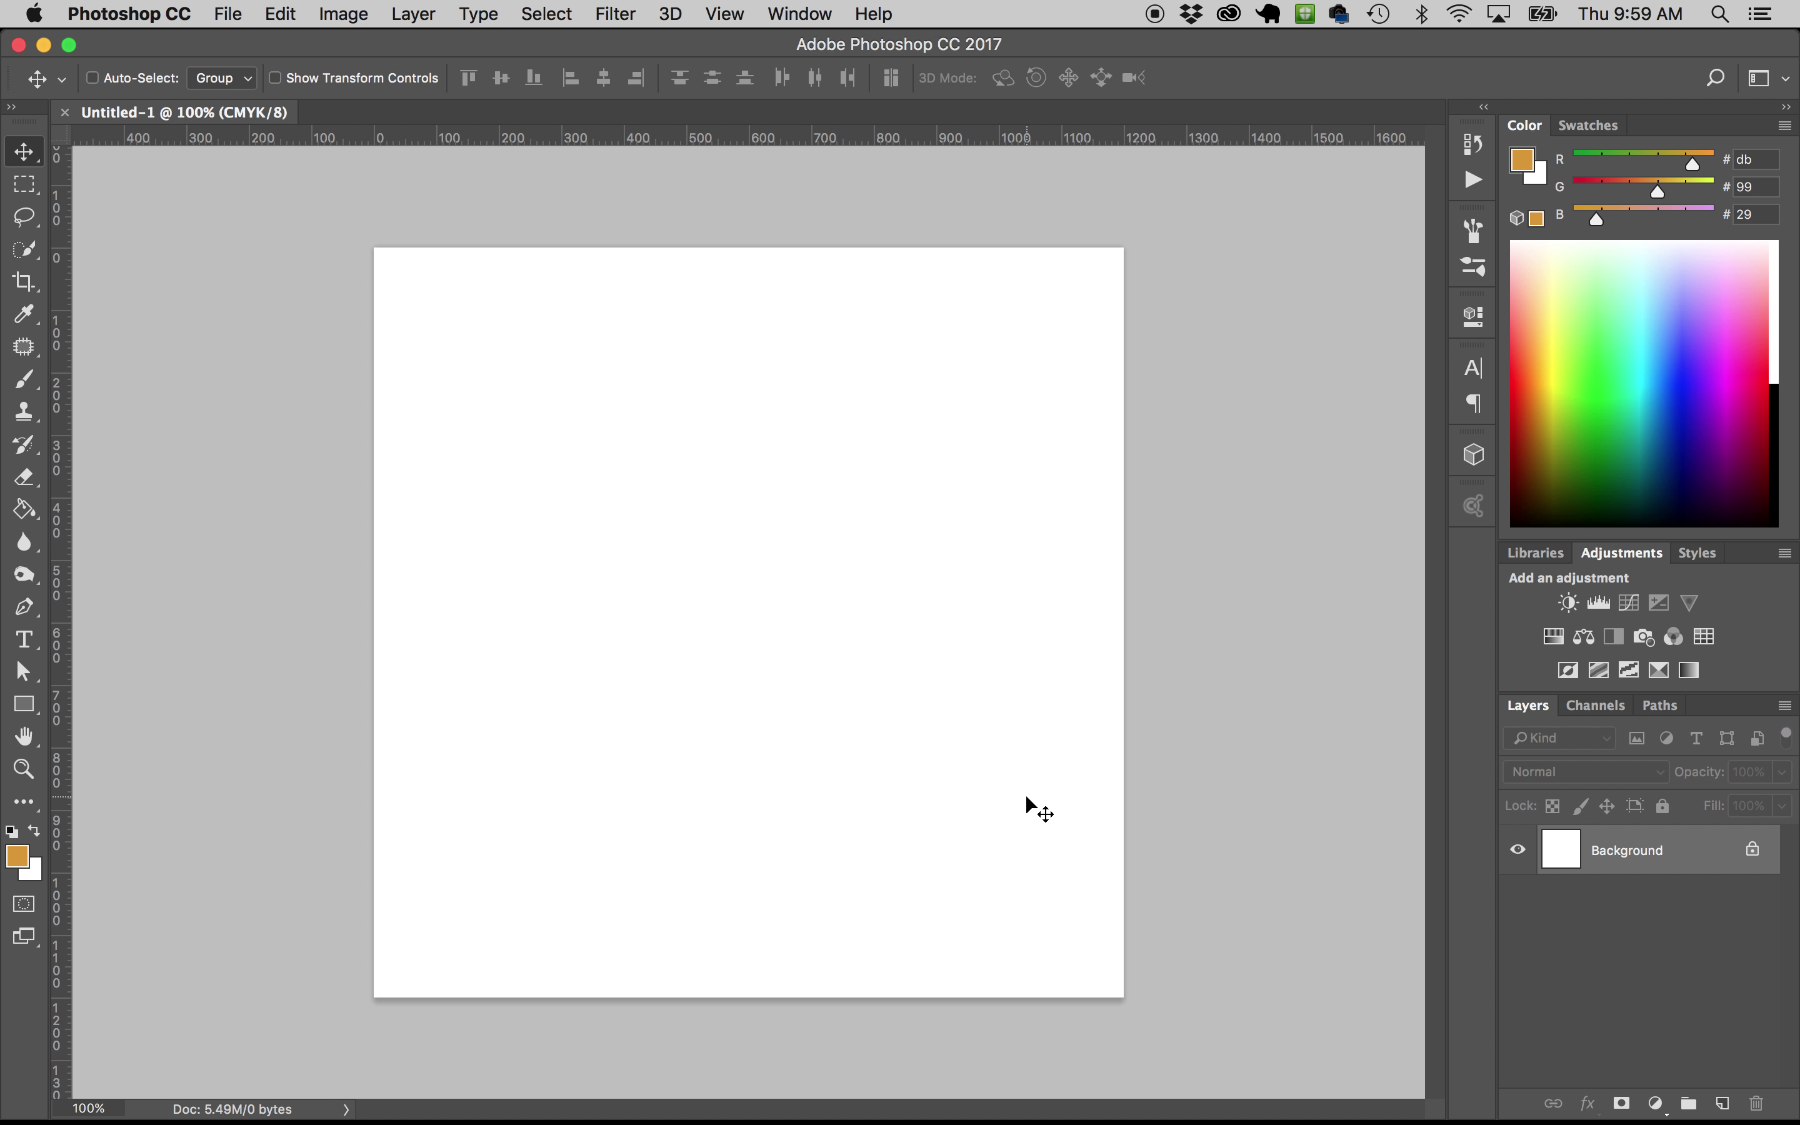
Activate the Paint Bucket tool and set its fill source to Foreground
{"action": "left_click", "coordinate": [24, 511]}
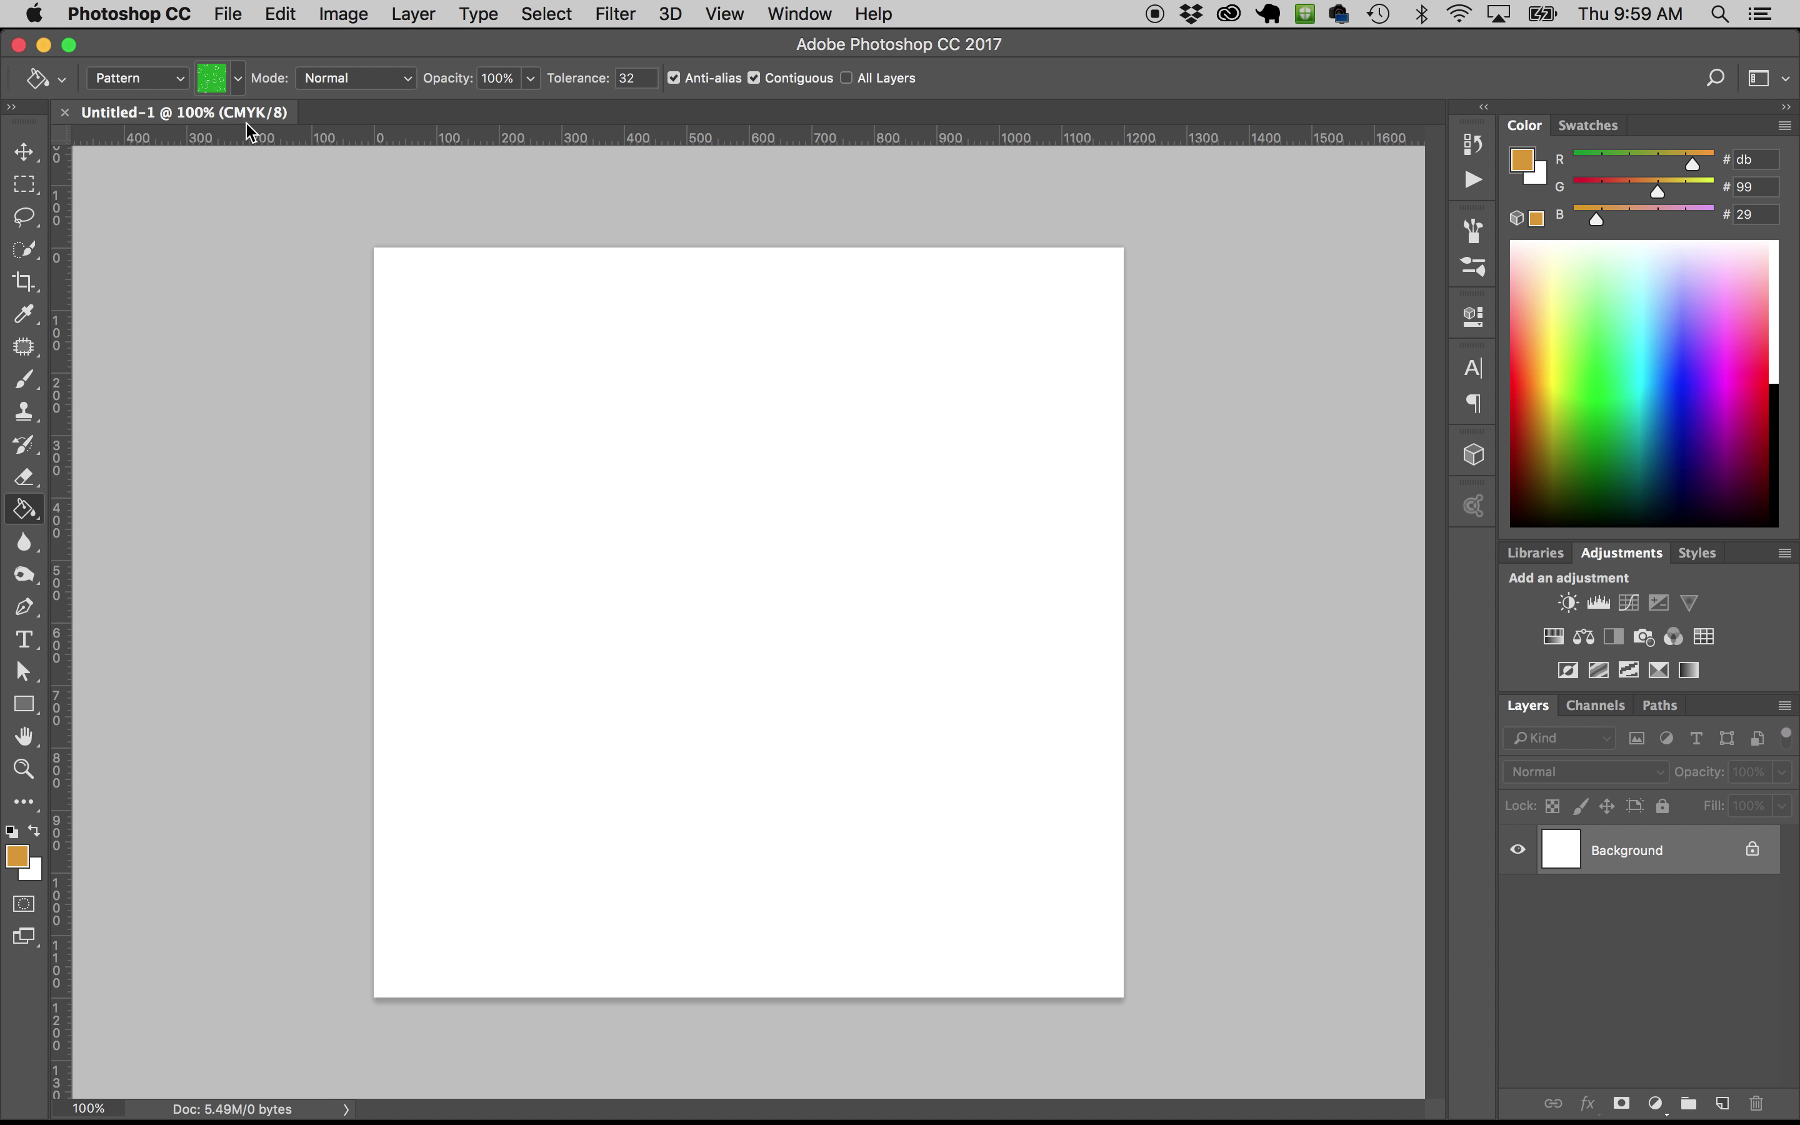
{"action": "left_click", "coordinate": [238, 79]}
{"action": "left_click", "coordinate": [137, 78]}
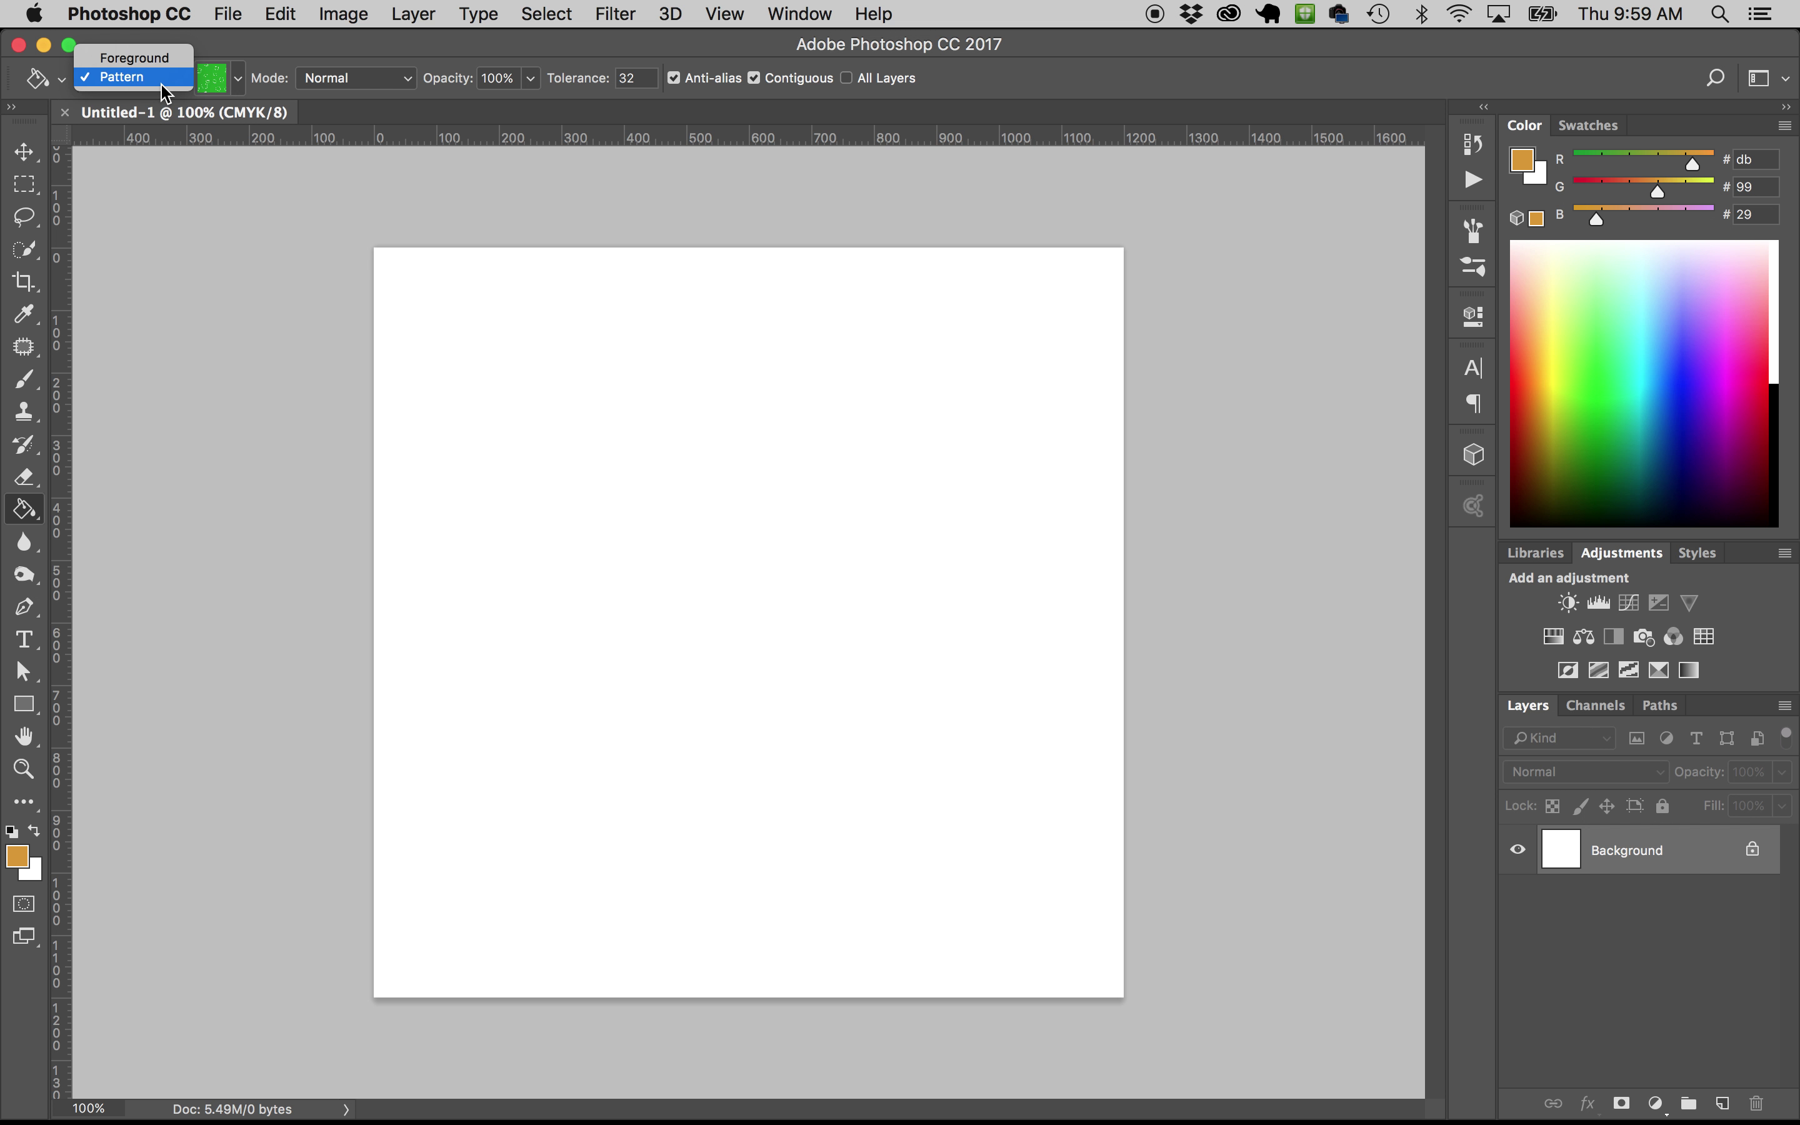
{"action": "left_click", "coordinate": [134, 58]}
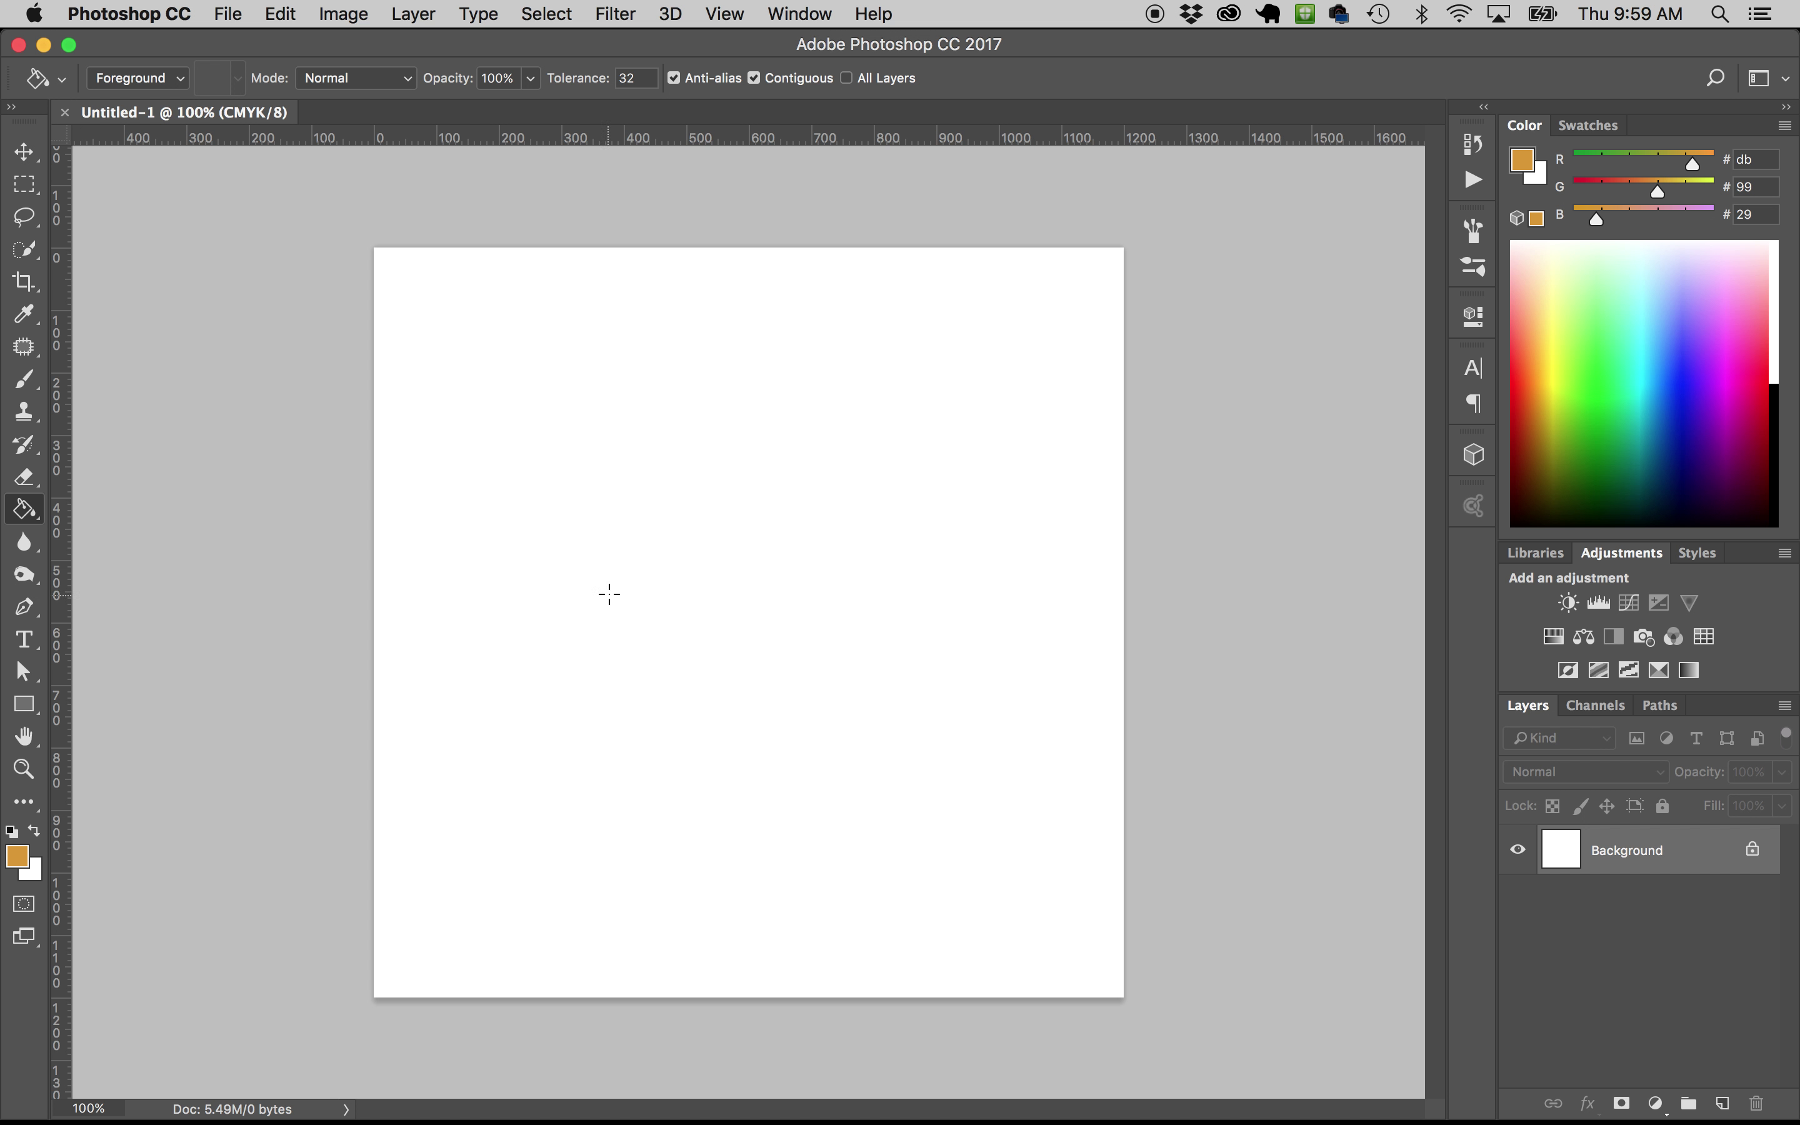
{"action": "left_click", "coordinate": [1656, 1103]}
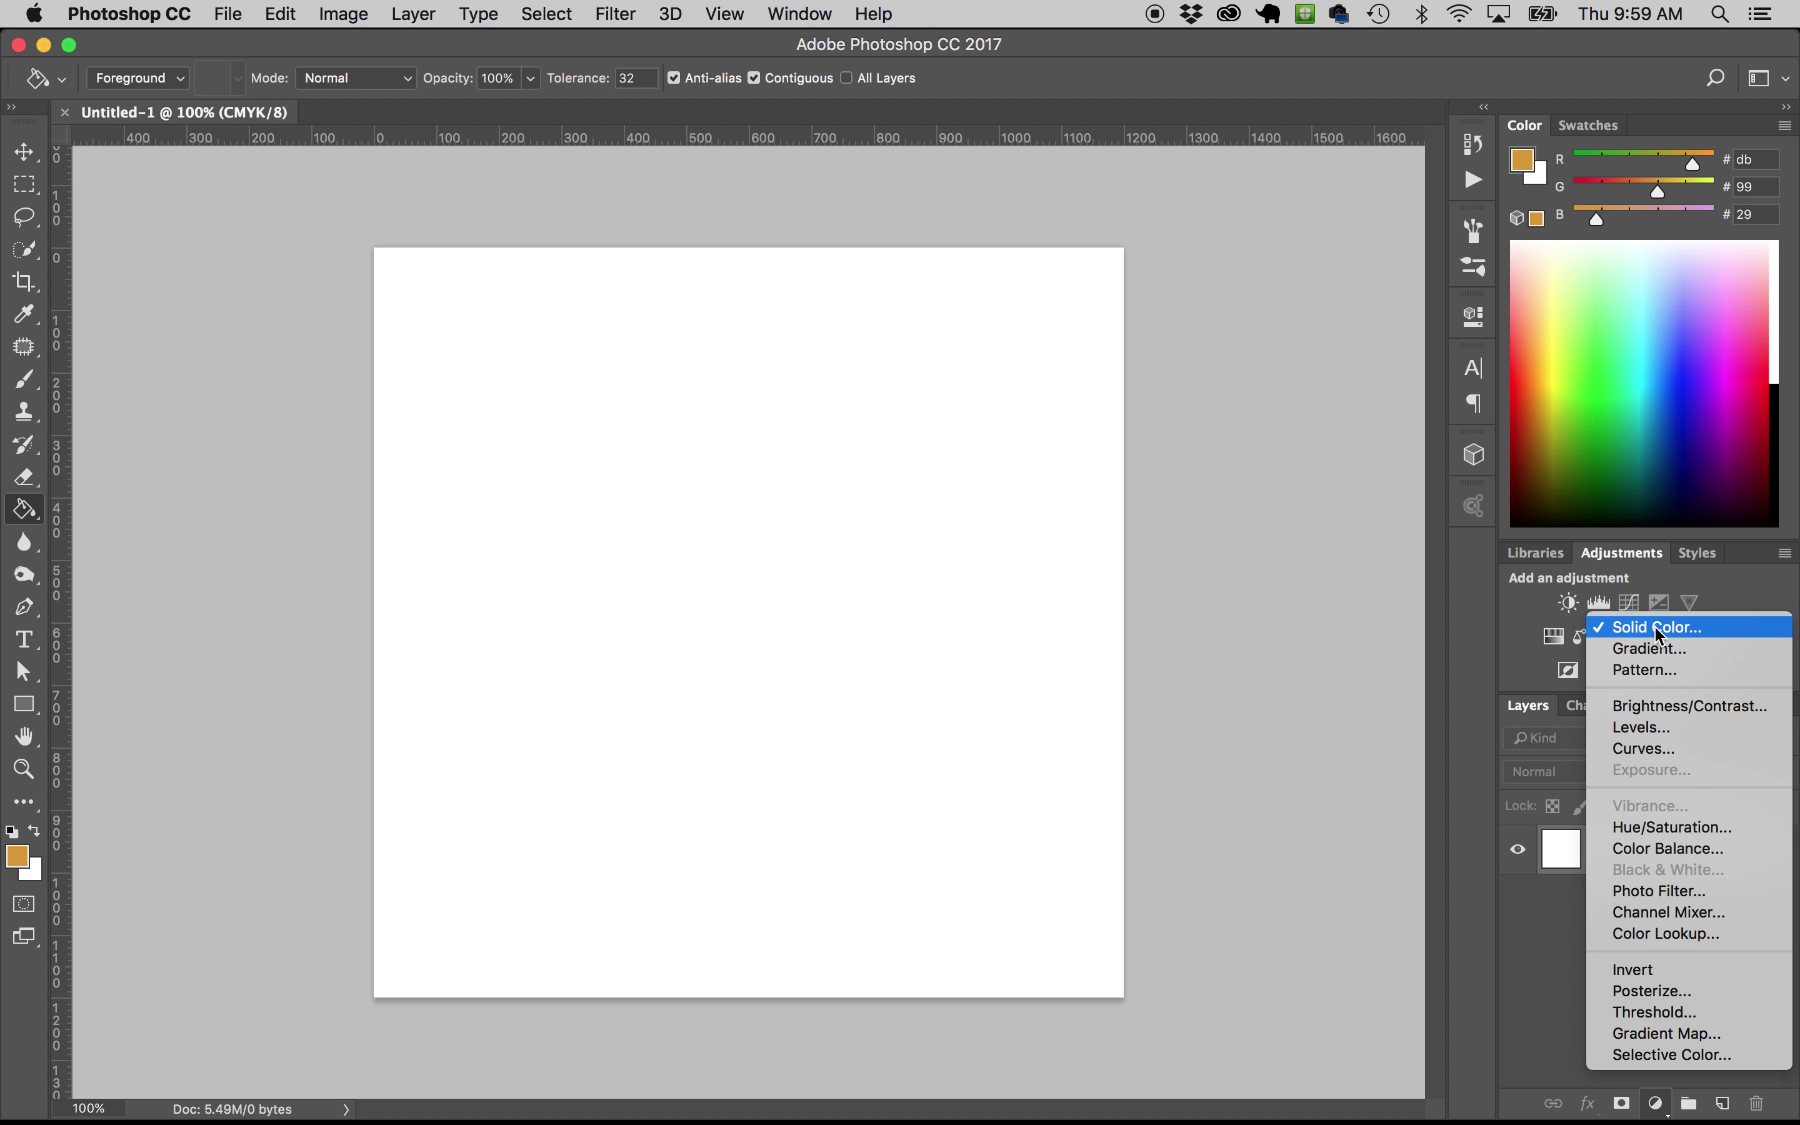
{"action": "left_click", "coordinate": [1002, 582]}
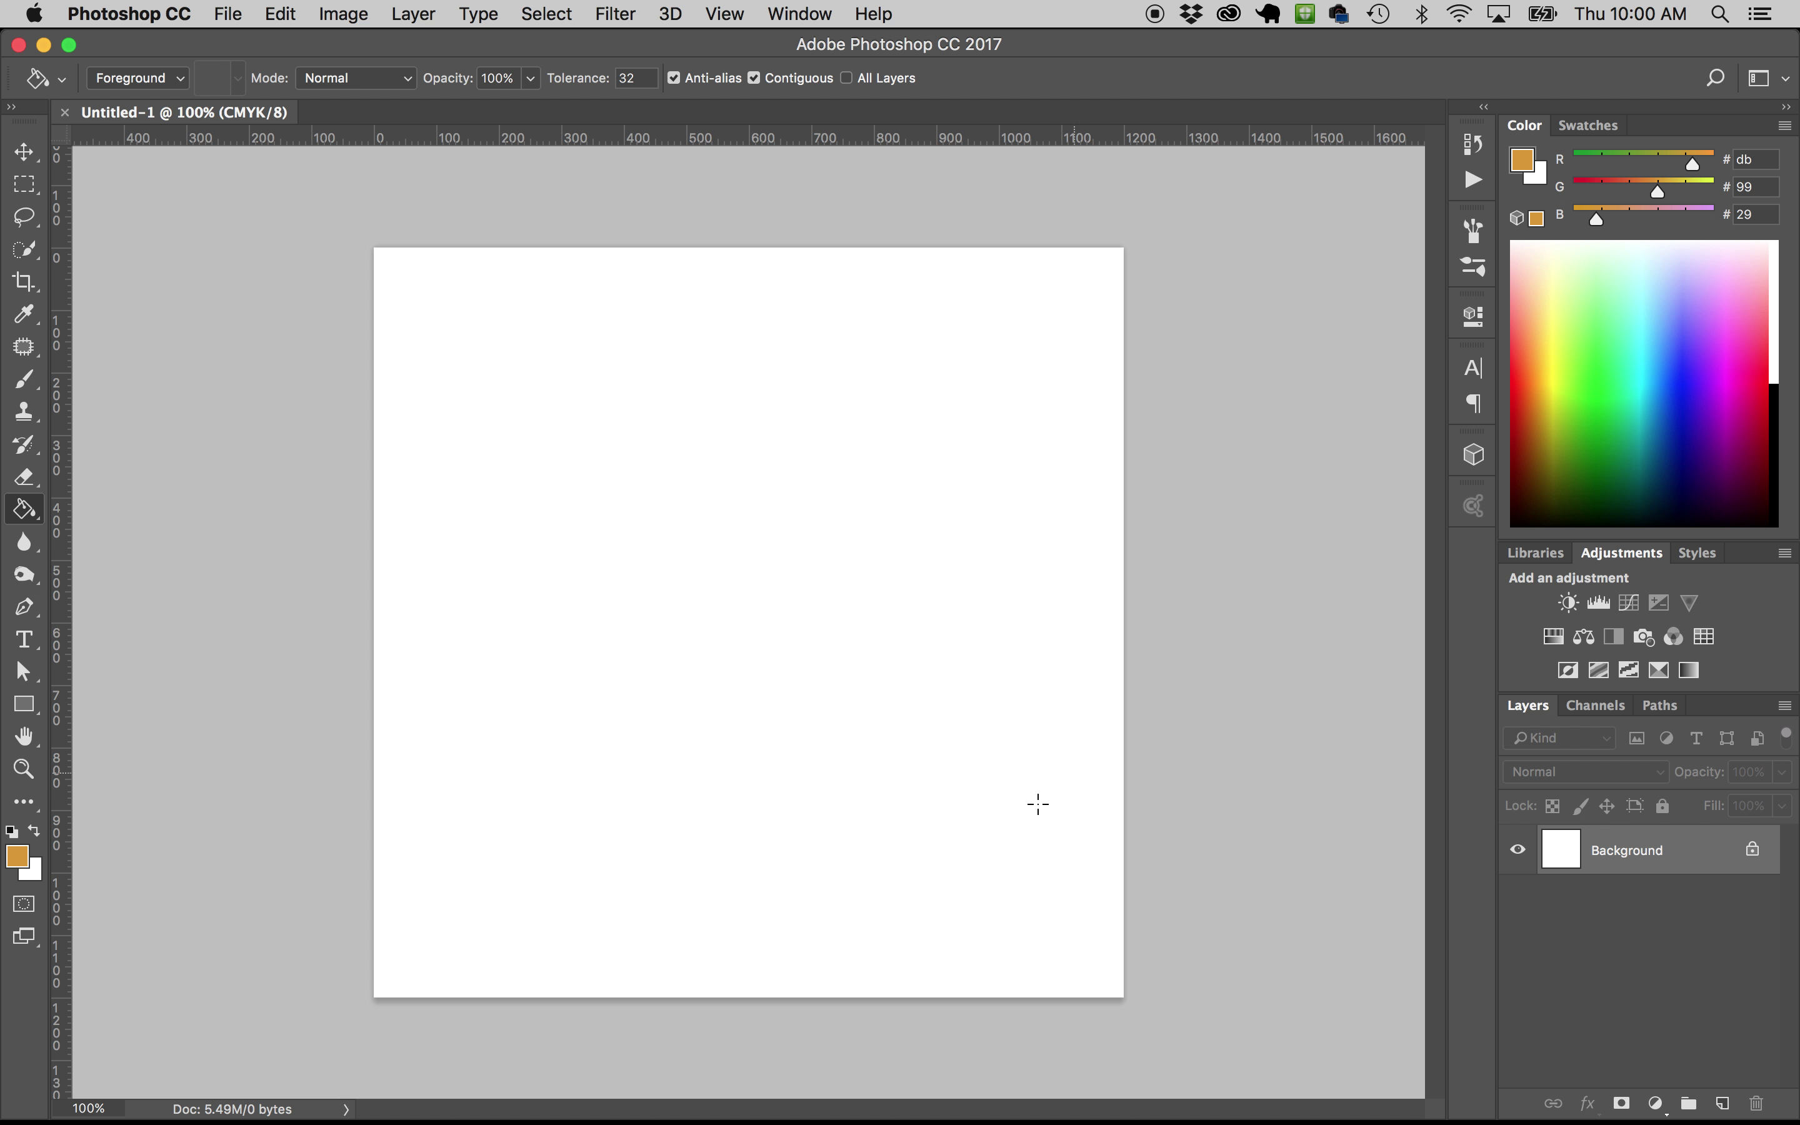
Fill the Background layer with the foreground color in Normal mode at 100% opacity
{"action": "key", "text": "shift+BackSpace"}
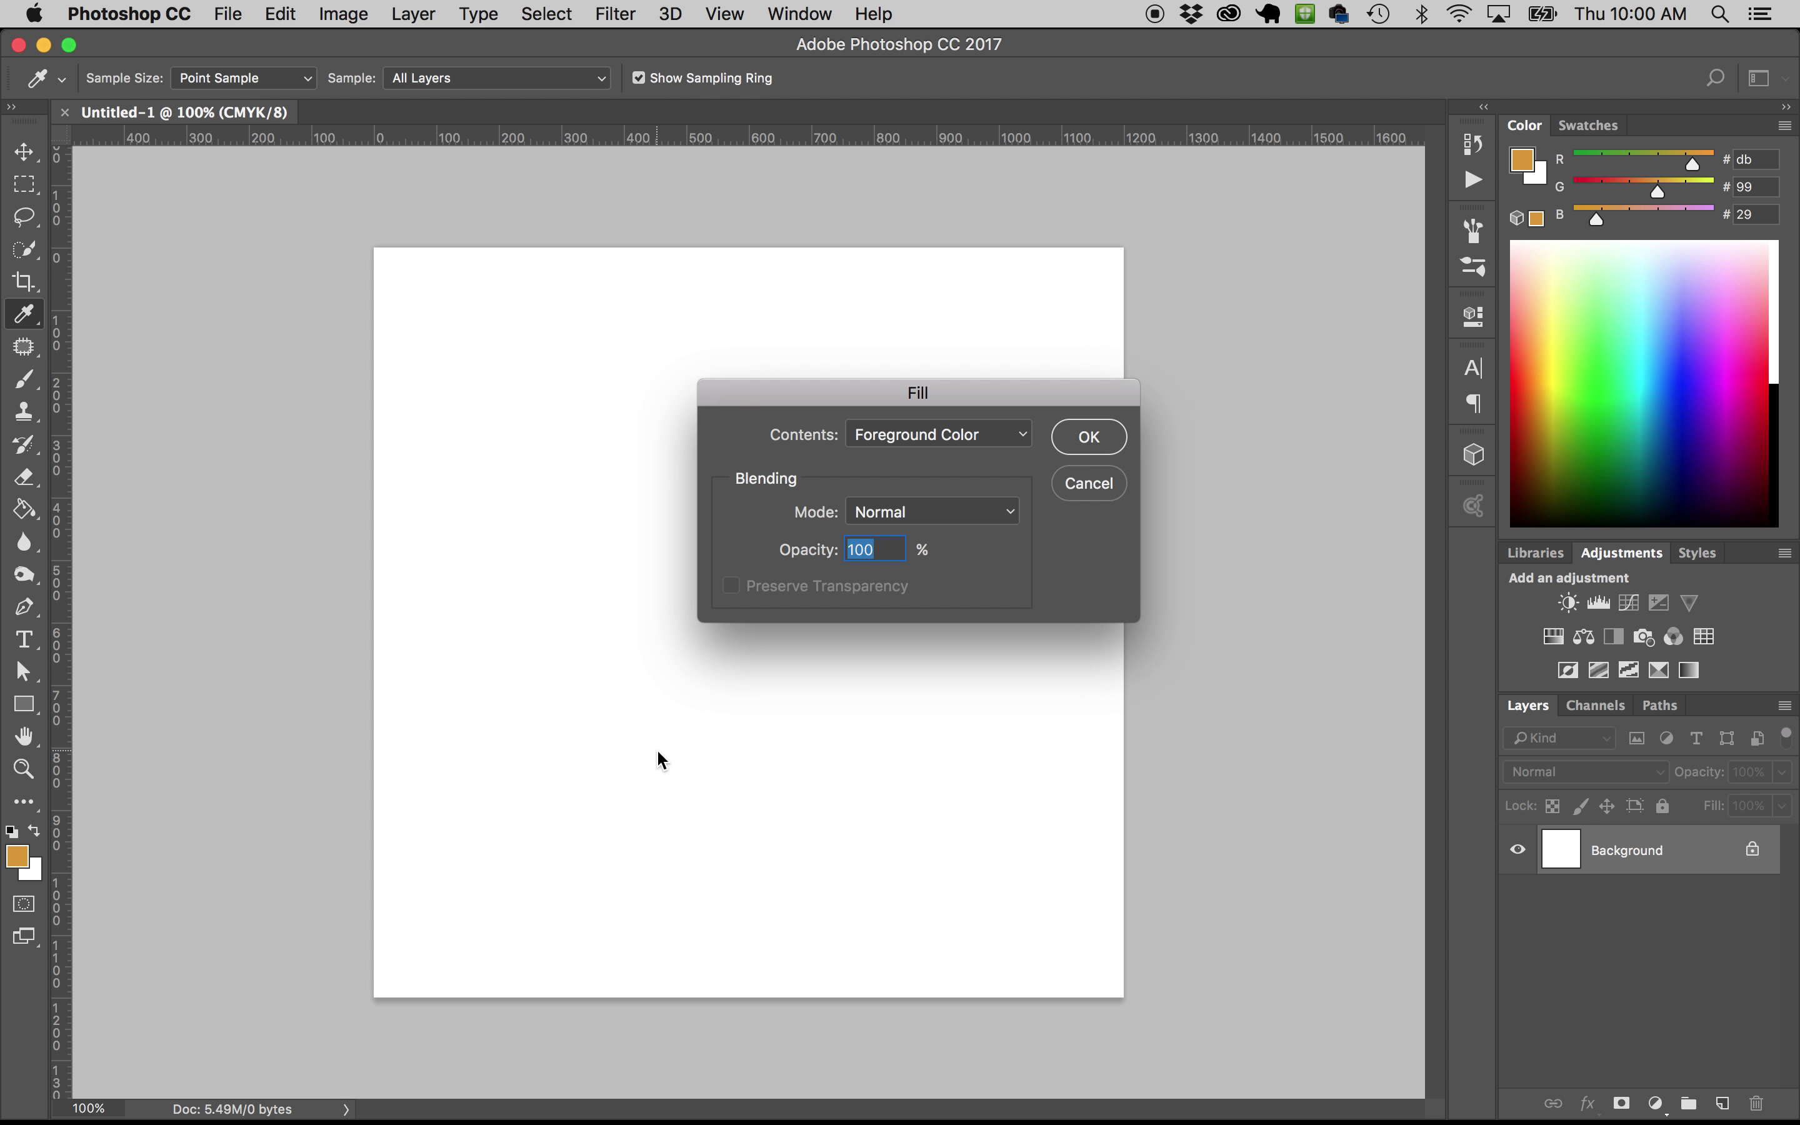
{"action": "left_click", "coordinate": [987, 438]}
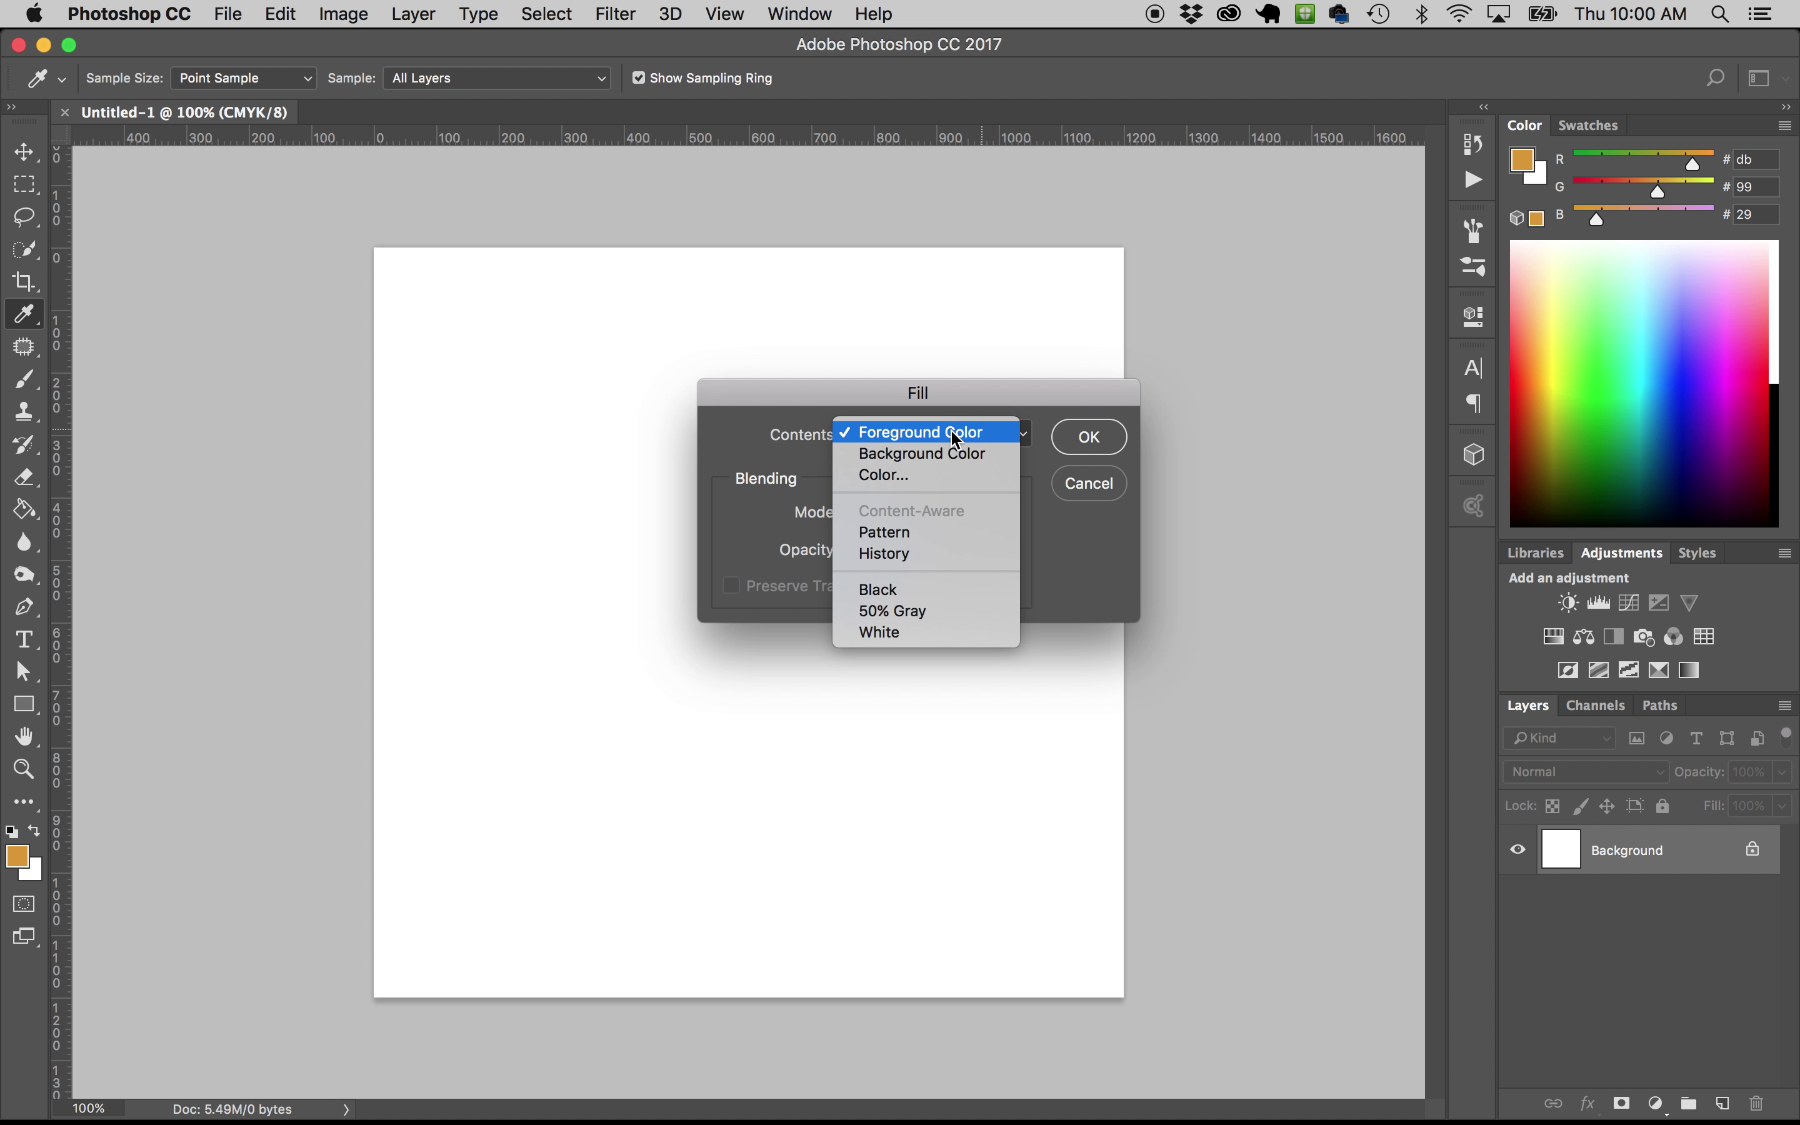
{"action": "left_click", "coordinate": [948, 421]}
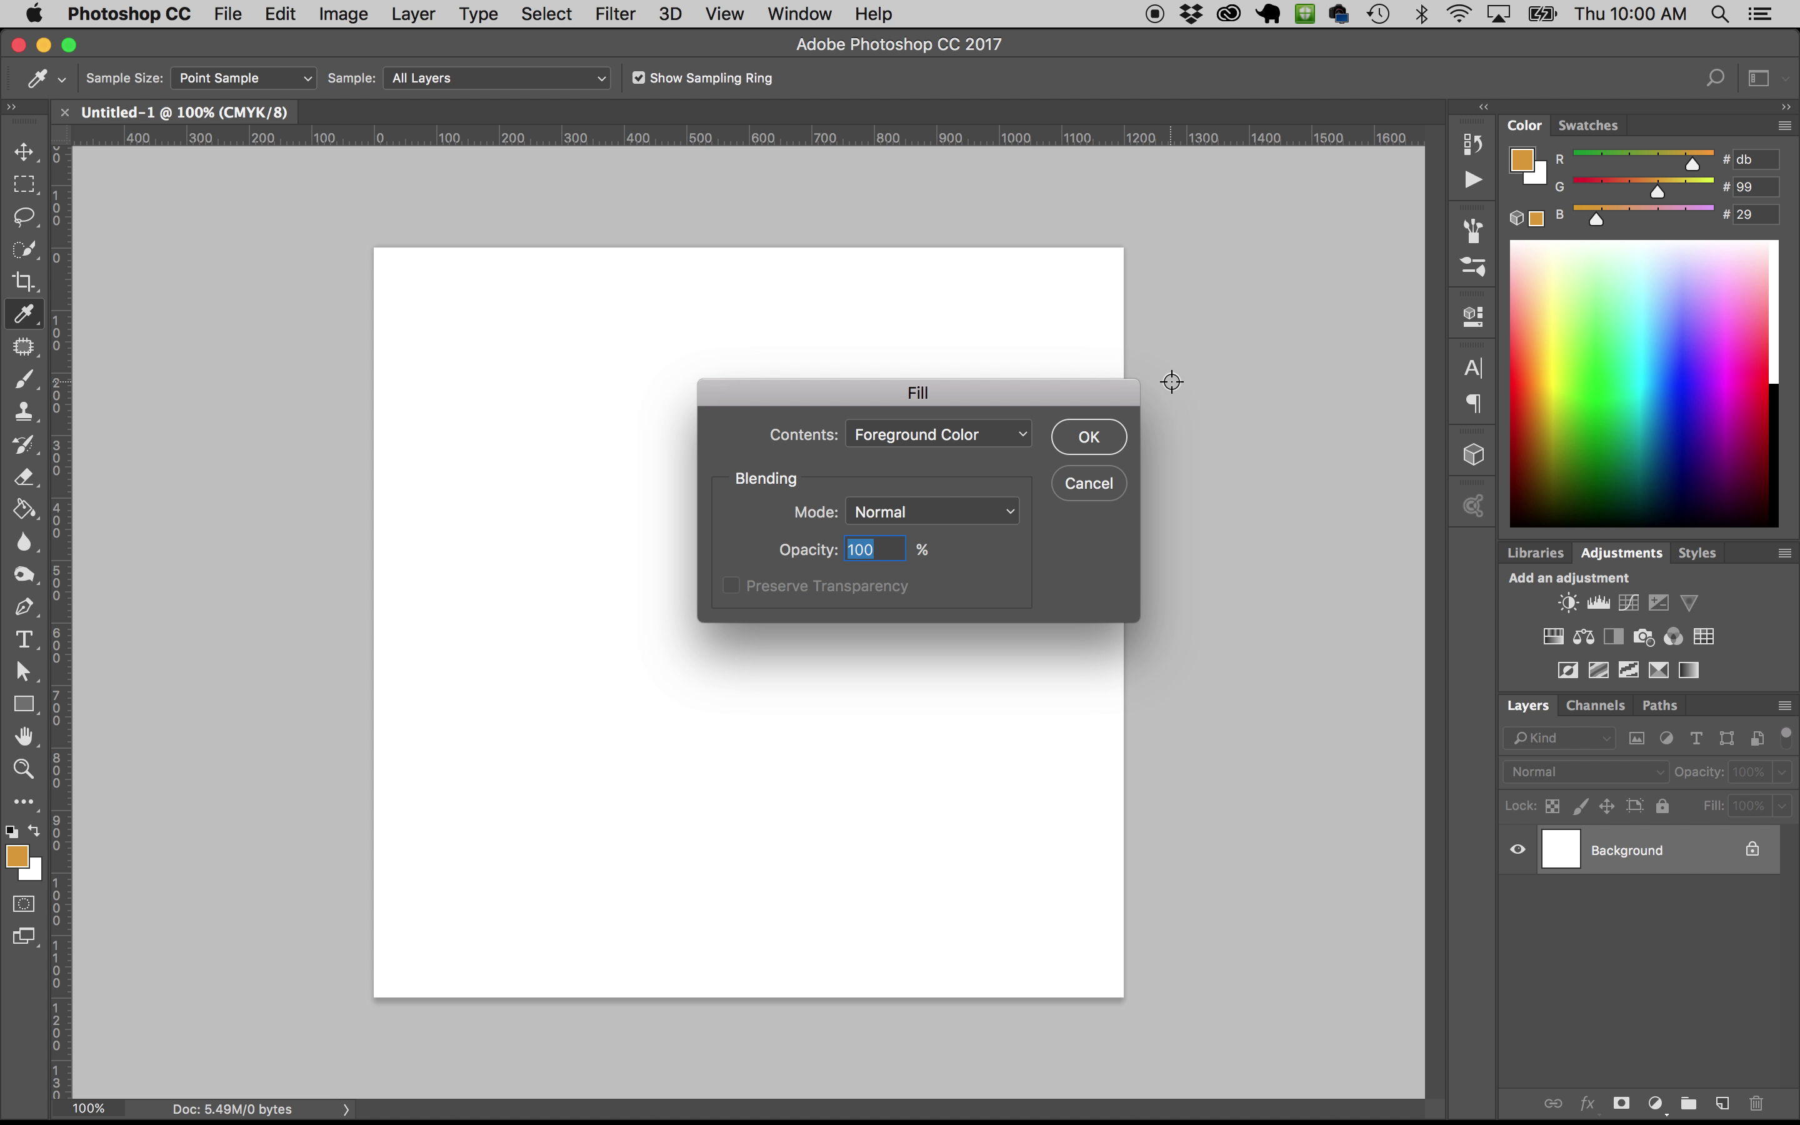
{"action": "left_click", "coordinate": [1088, 444]}
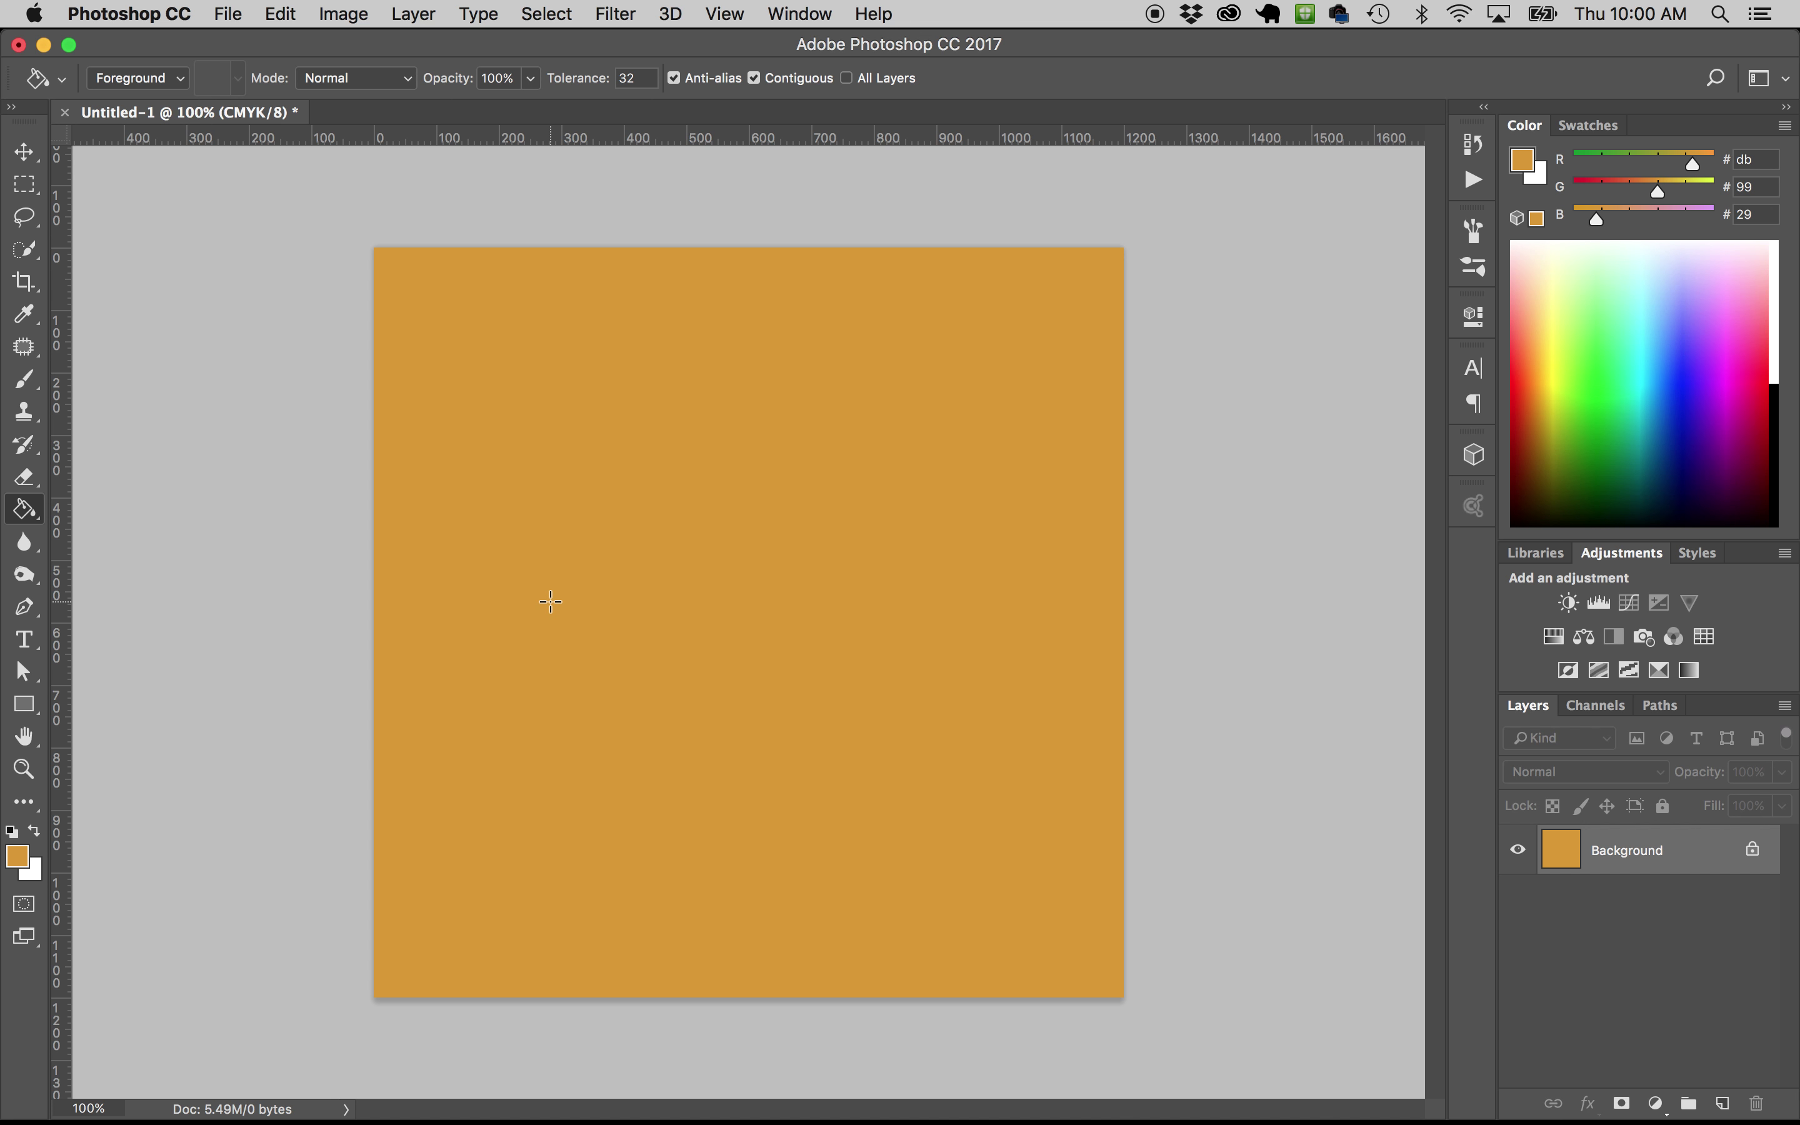
Place cake.svg from the for-pattern-exercise folder into the document
{"action": "key", "text": "F11"}
{"action": "double_click", "coordinate": [151, 953]}
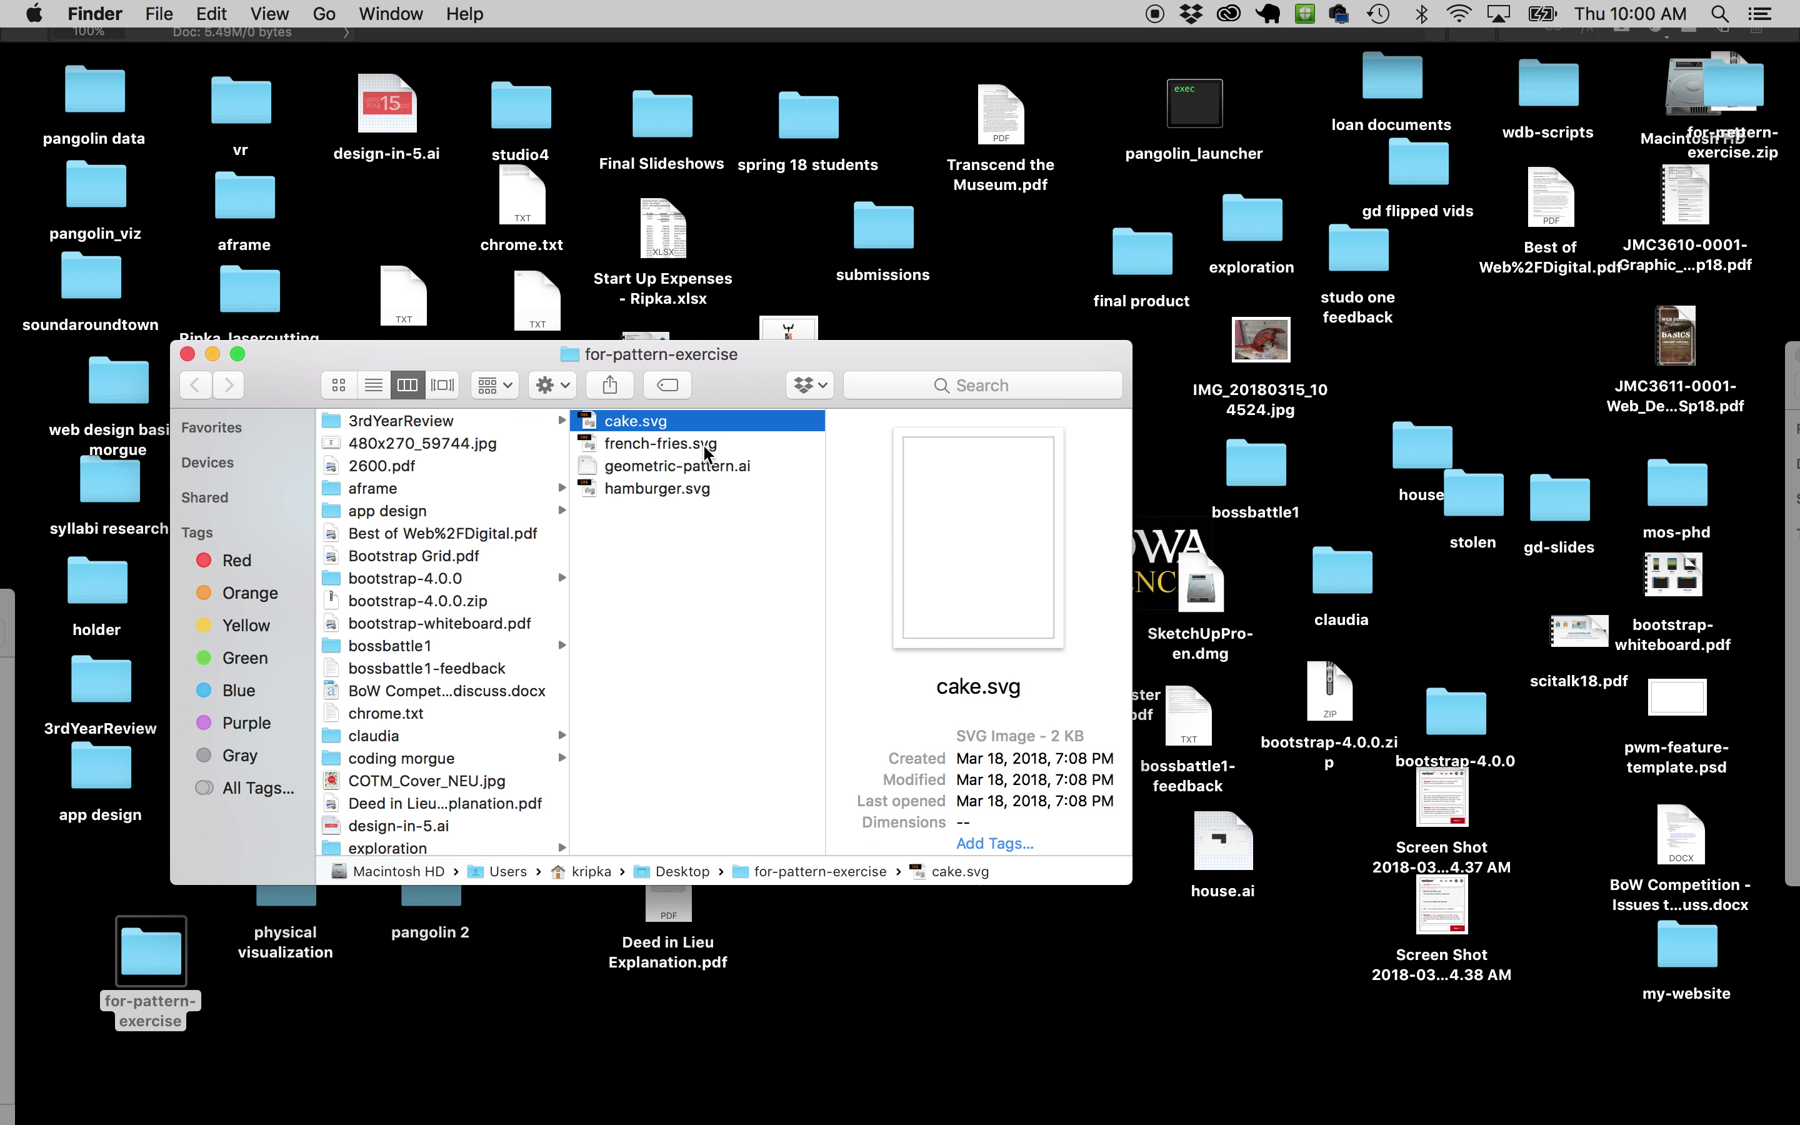
{"action": "left_click", "coordinate": [592, 424]}
{"action": "left_click_drag", "start_coordinate": [593, 425], "coordinate": [1080, 245]}
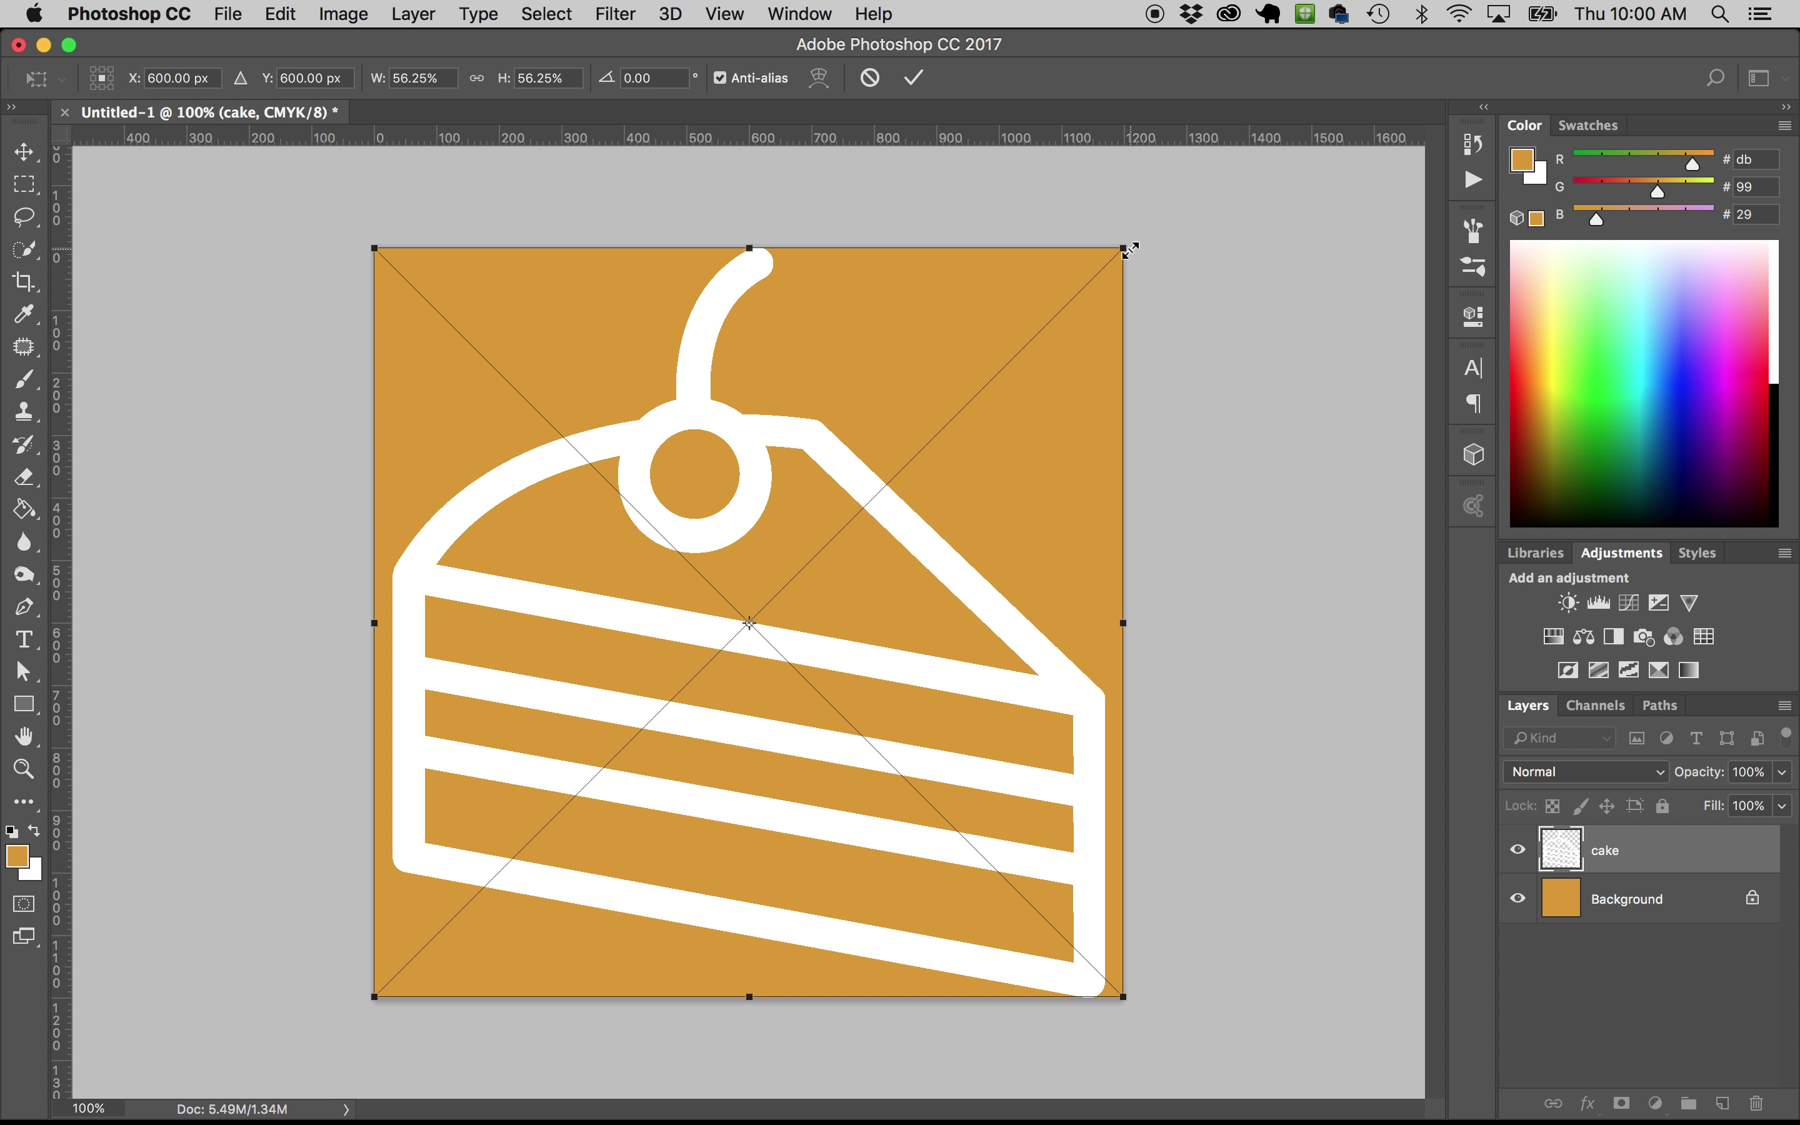
Scale the cake about its center to about 16.5% and move it to the canvas's upper-left area
{"action": "left_click_drag", "start_coordinate": [1128, 250], "coordinate": [853, 509]}
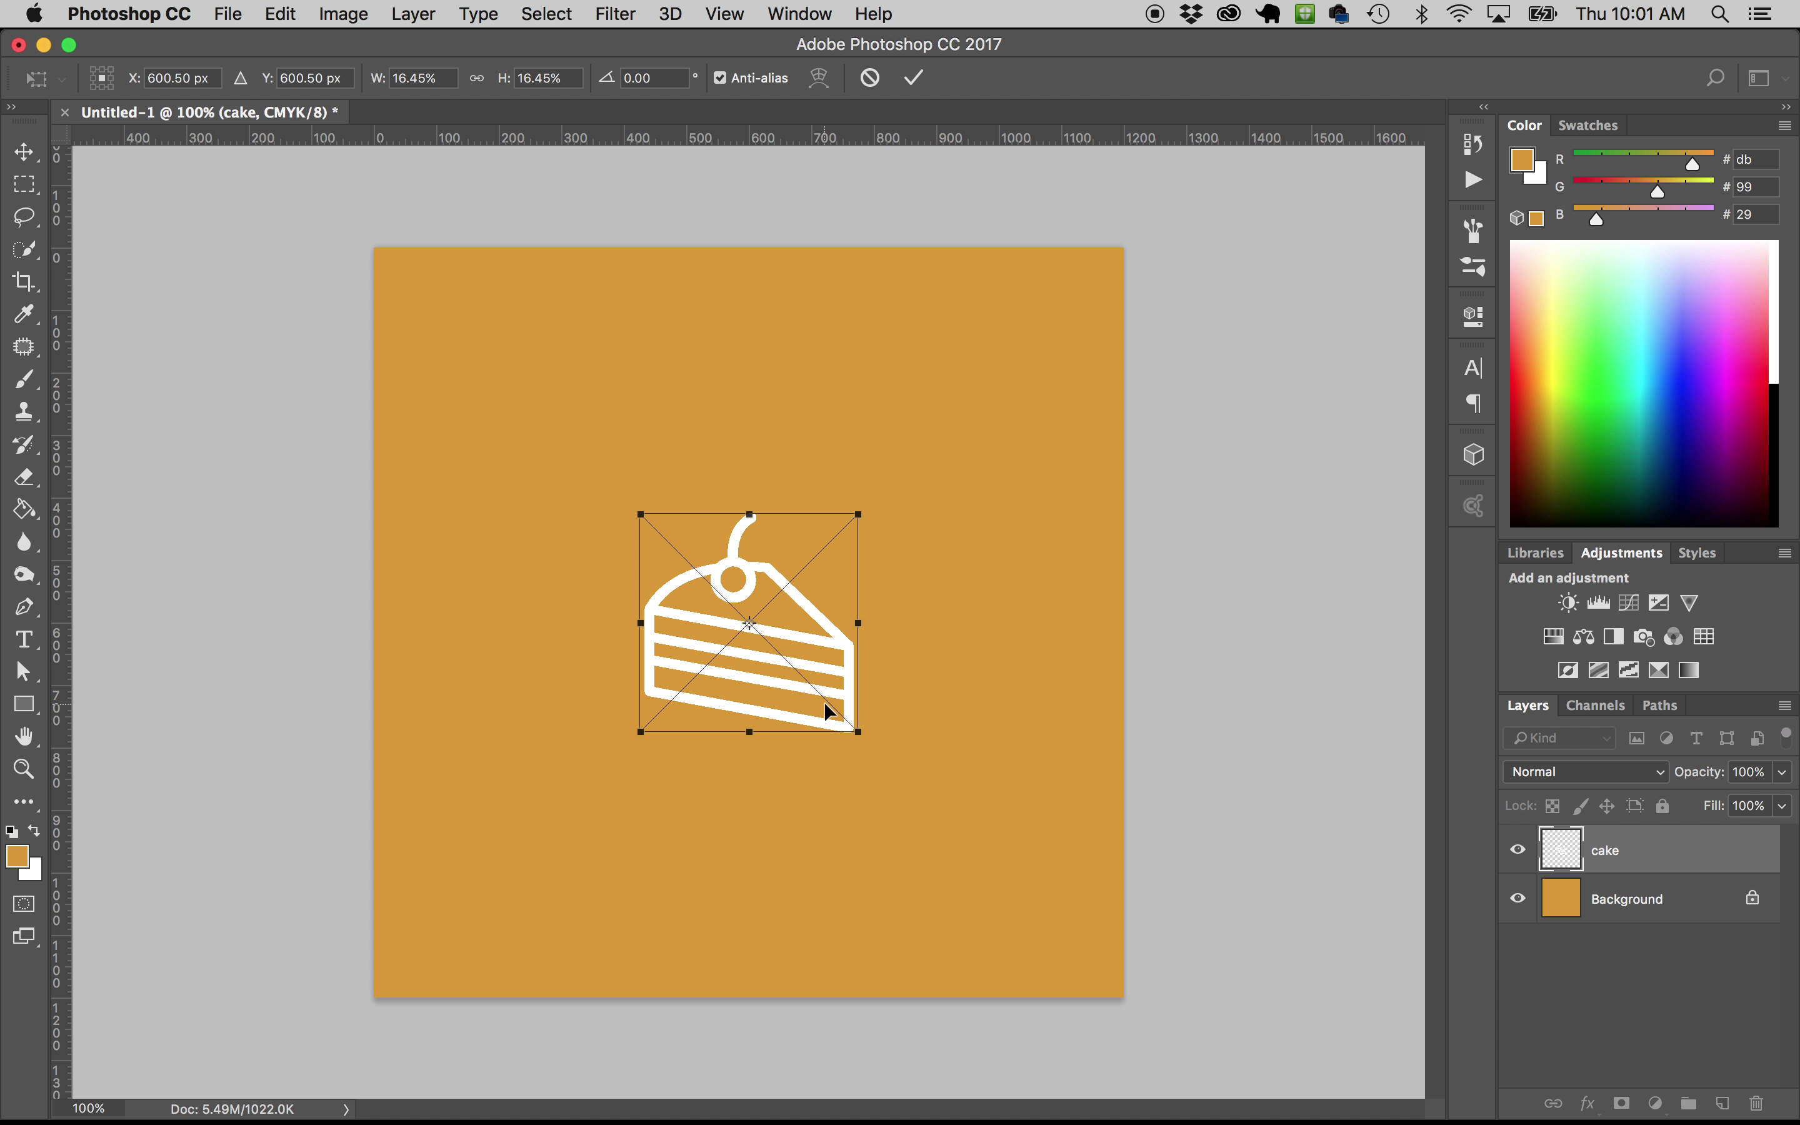
{"action": "key", "text": "Return"}
{"action": "key", "text": "v"}
{"action": "left_click_drag", "start_coordinate": [816, 700], "coordinate": [623, 473]}
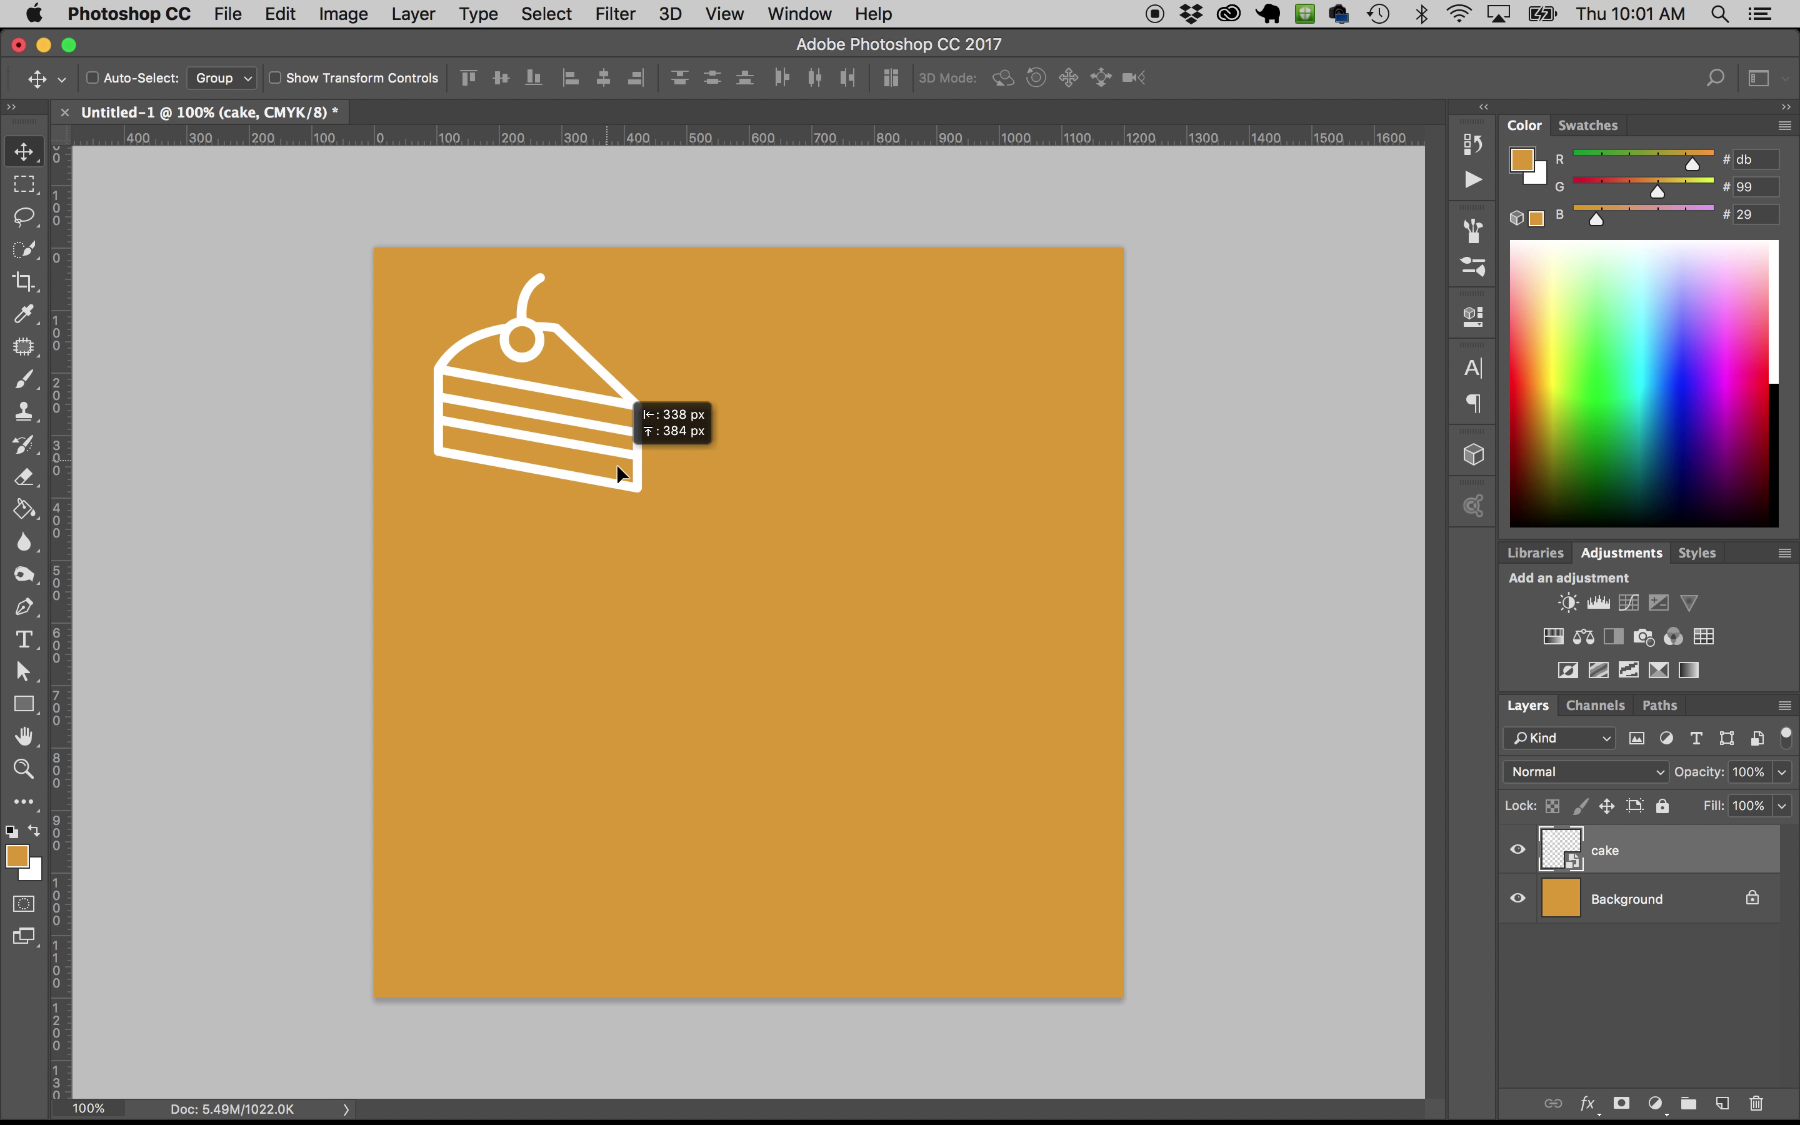
Place french-fries.svg from the for-pattern-exercise folder into the document
{"action": "key", "text": "F11"}
{"action": "left_click", "coordinate": [169, 946]}
{"action": "double_click", "coordinate": [169, 946]}
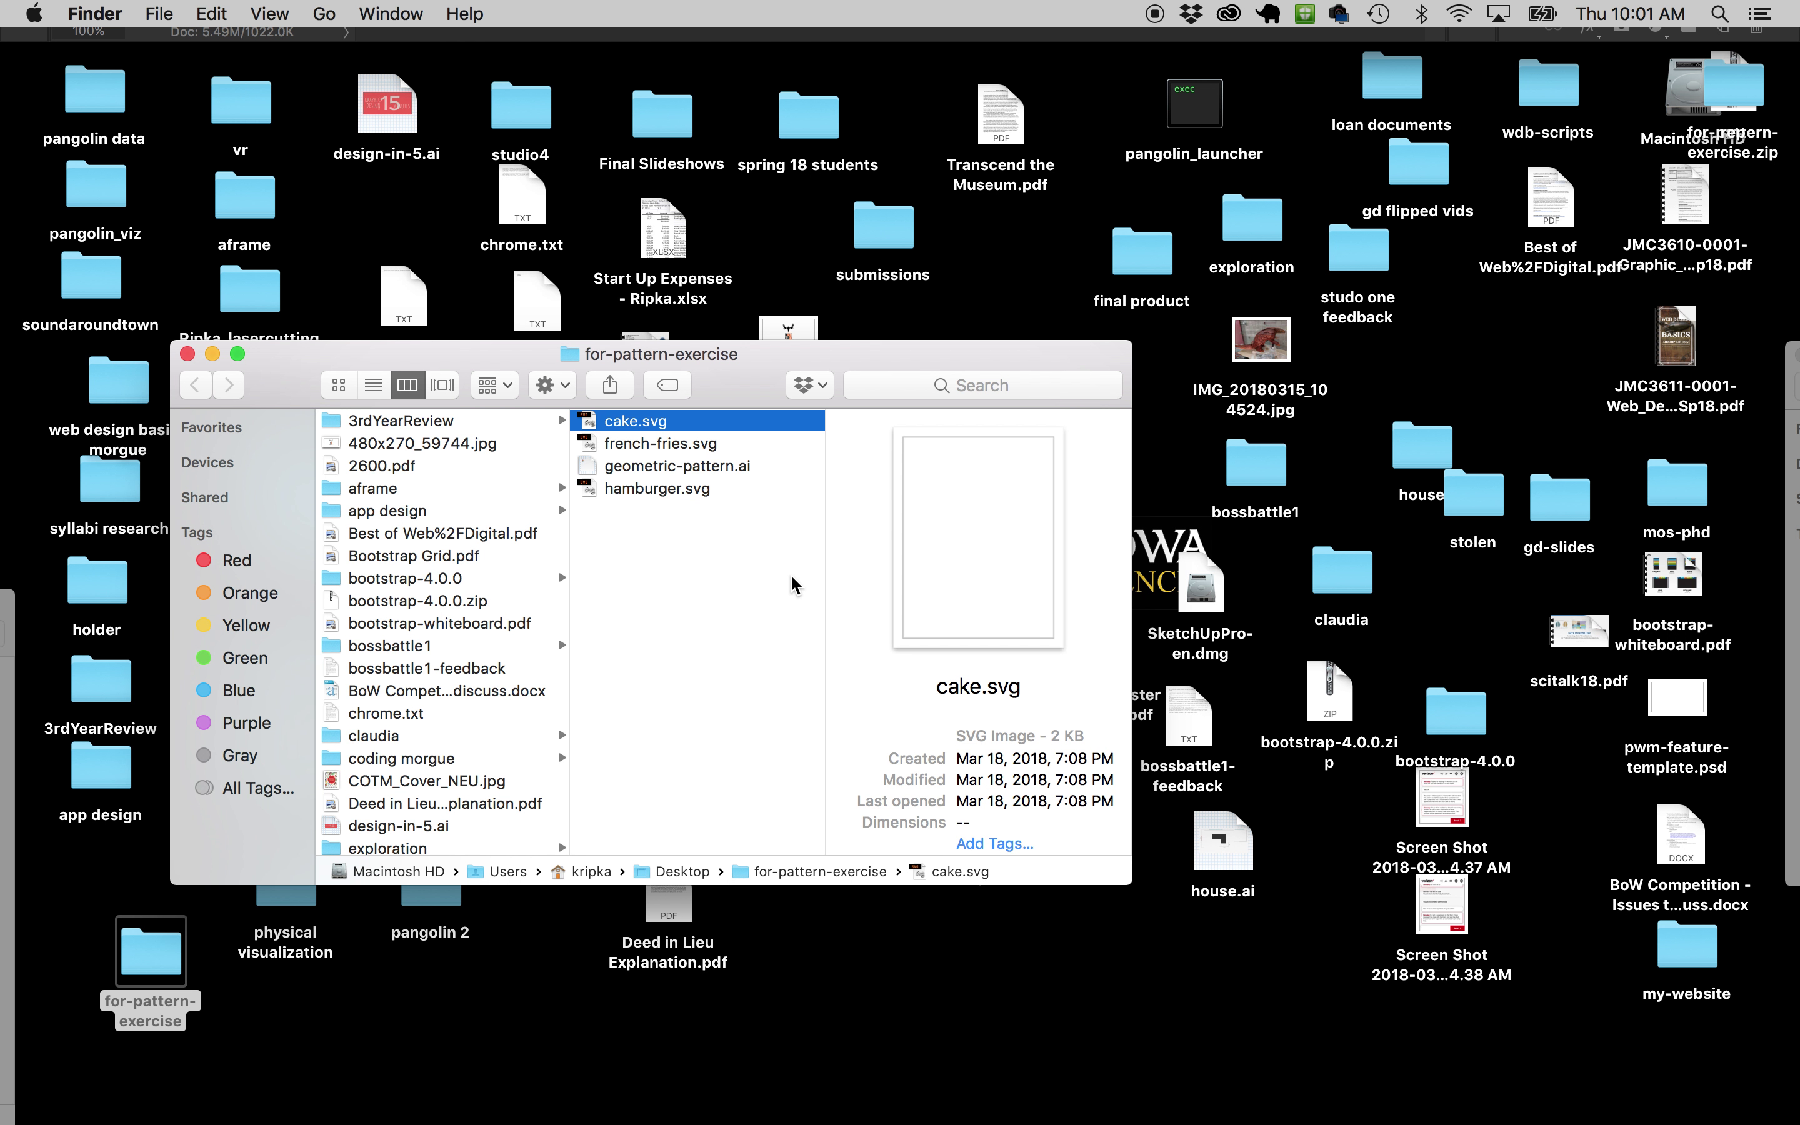
{"action": "left_click", "coordinate": [664, 445]}
{"action": "left_click_drag", "start_coordinate": [600, 446], "coordinate": [1008, 262]}
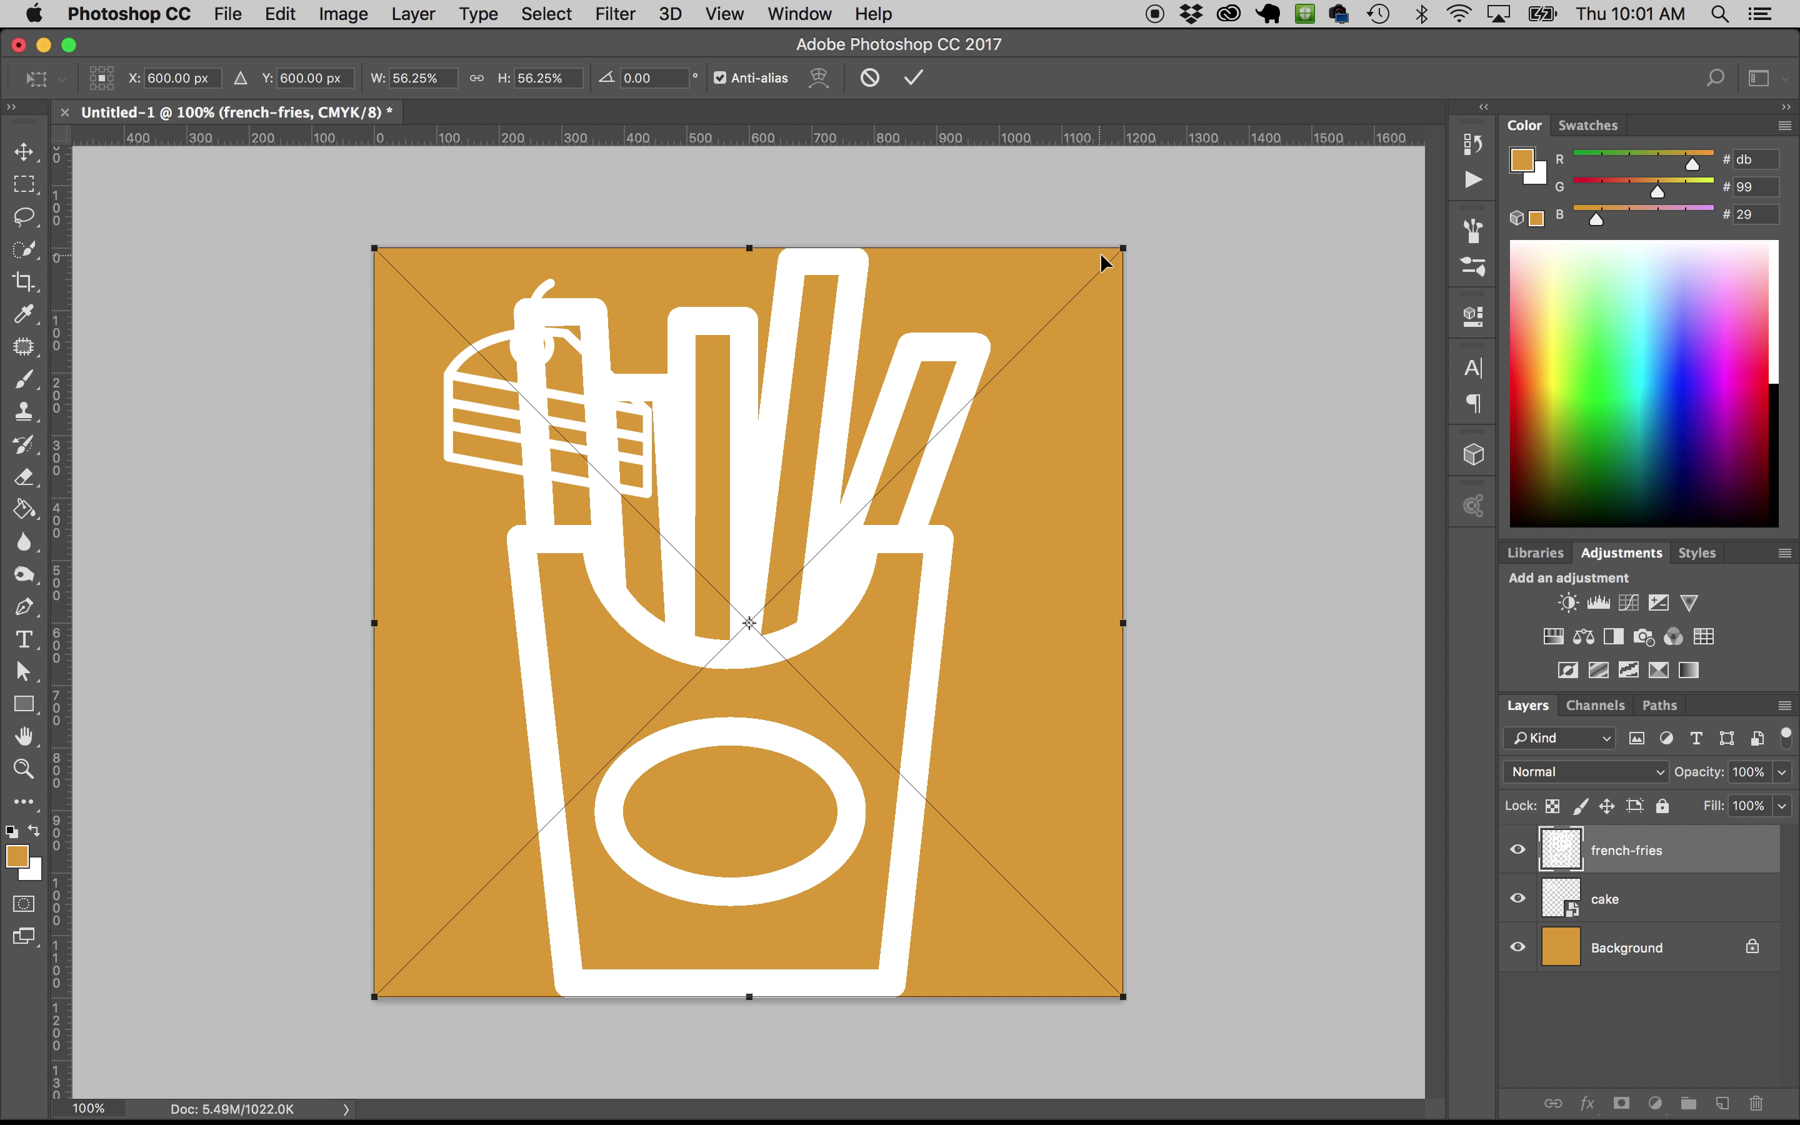
Scale the french fries about their center to roughly a third of the canvas width
{"action": "left_click_drag", "start_coordinate": [1123, 247], "coordinate": [864, 507]}
{"action": "key", "text": "Return"}
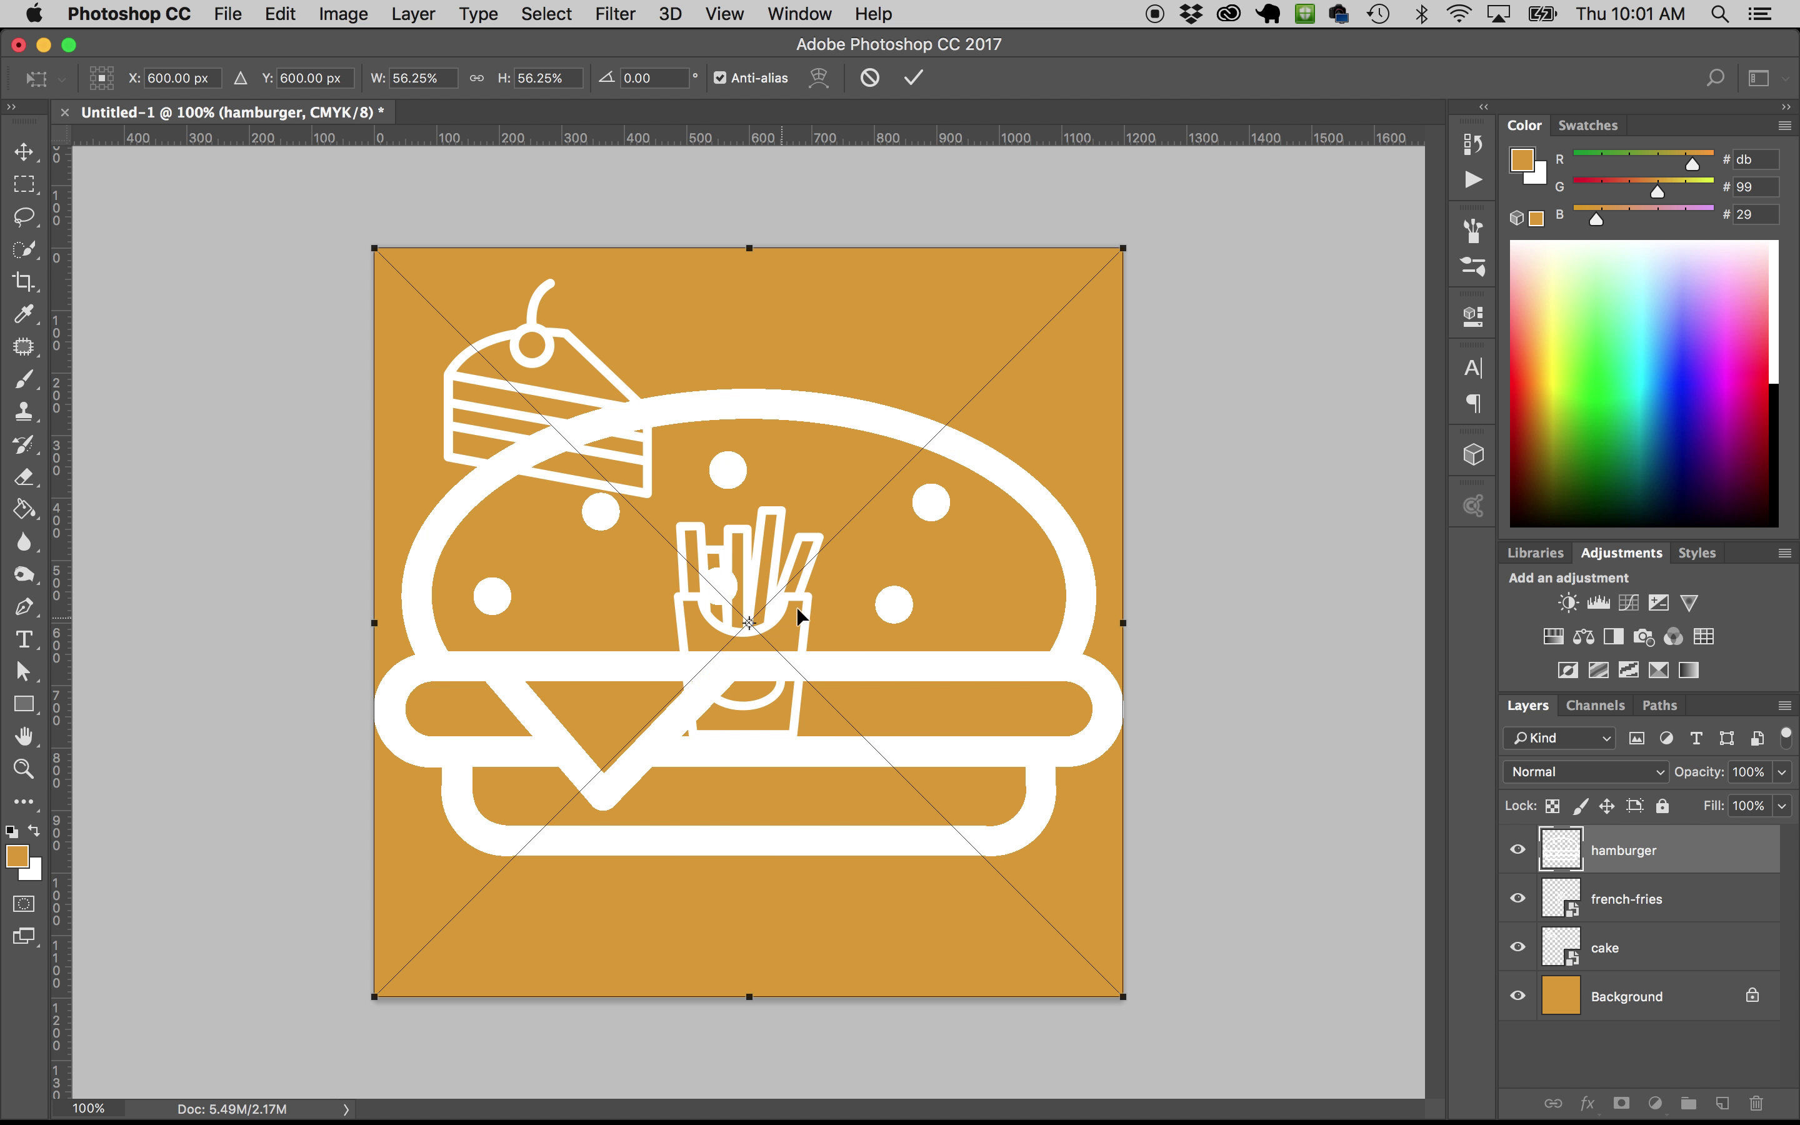
Scale the placed hamburger about its center to about 18% and move it to the canvas's upper-right area
{"action": "left_click_drag", "start_coordinate": [1125, 245], "coordinate": [904, 534]}
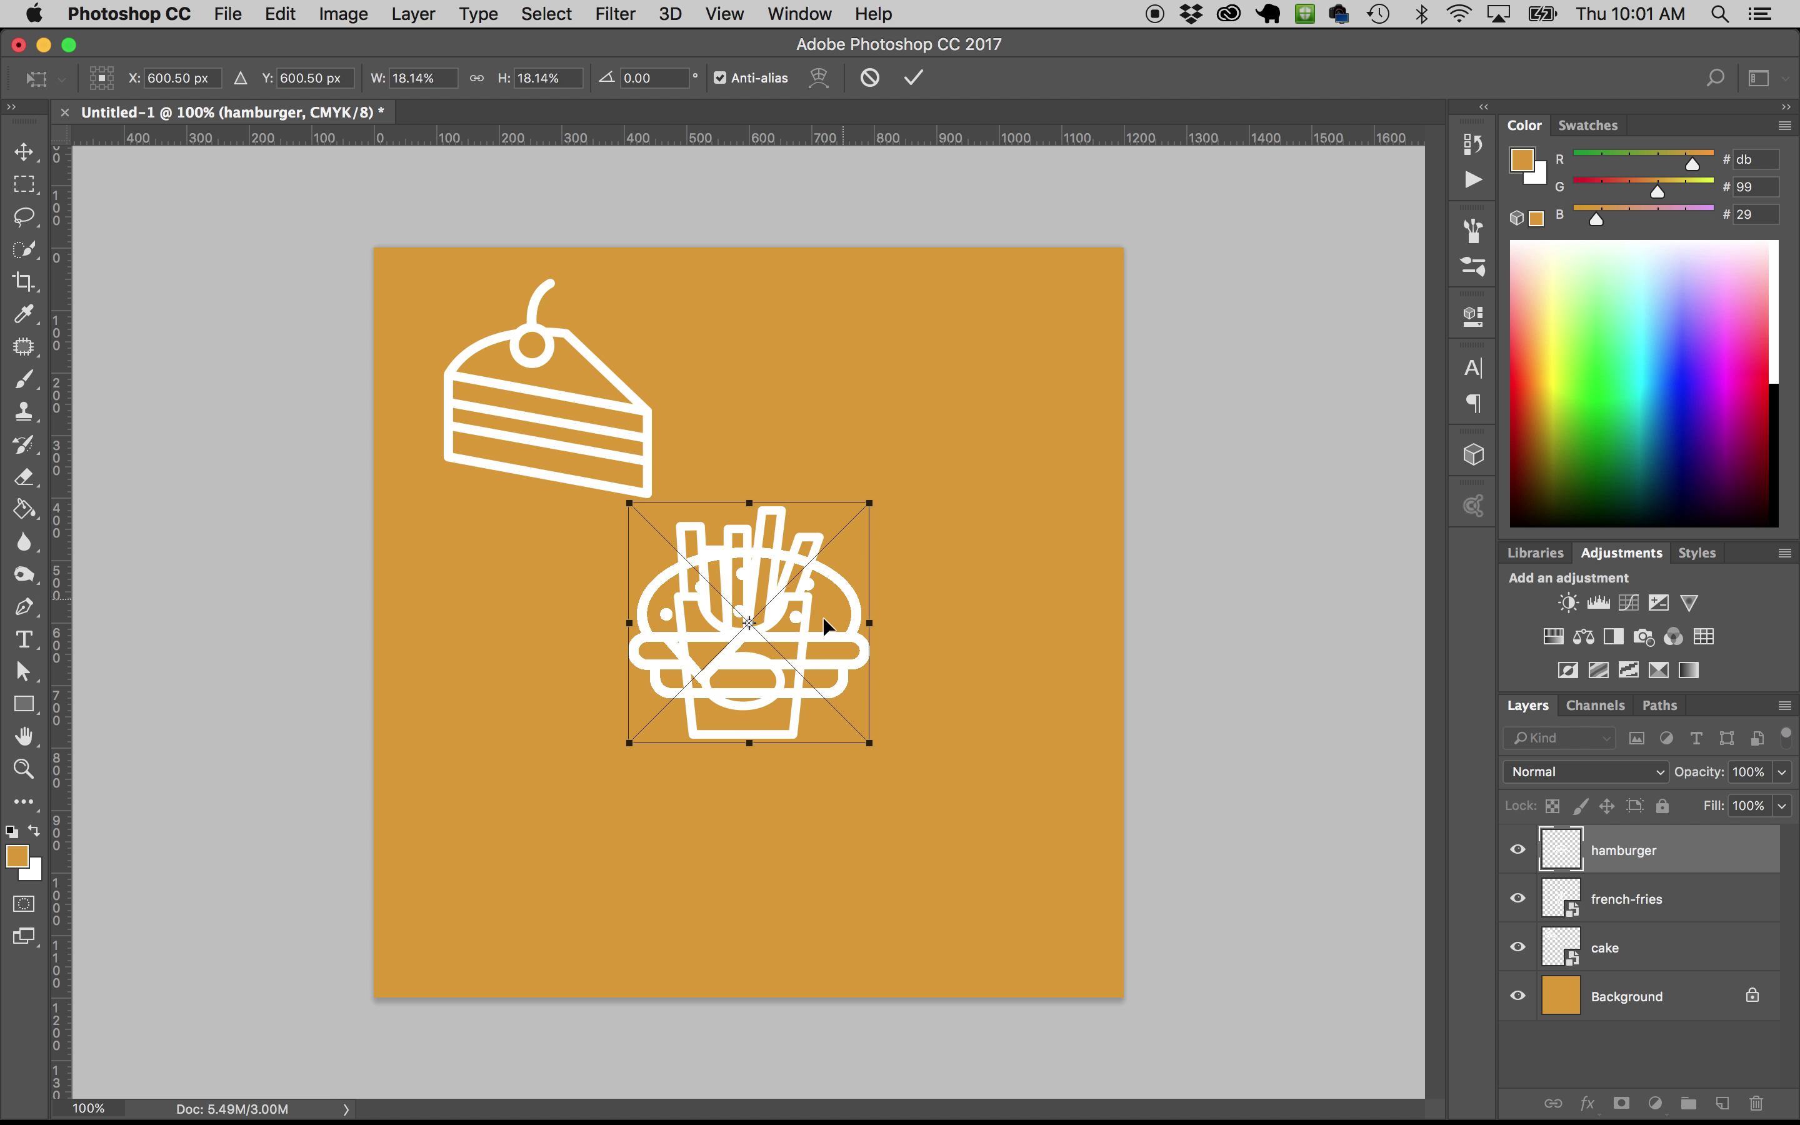
{"action": "key", "text": "Return"}
{"action": "left_click_drag", "start_coordinate": [831, 692], "coordinate": [1007, 453]}
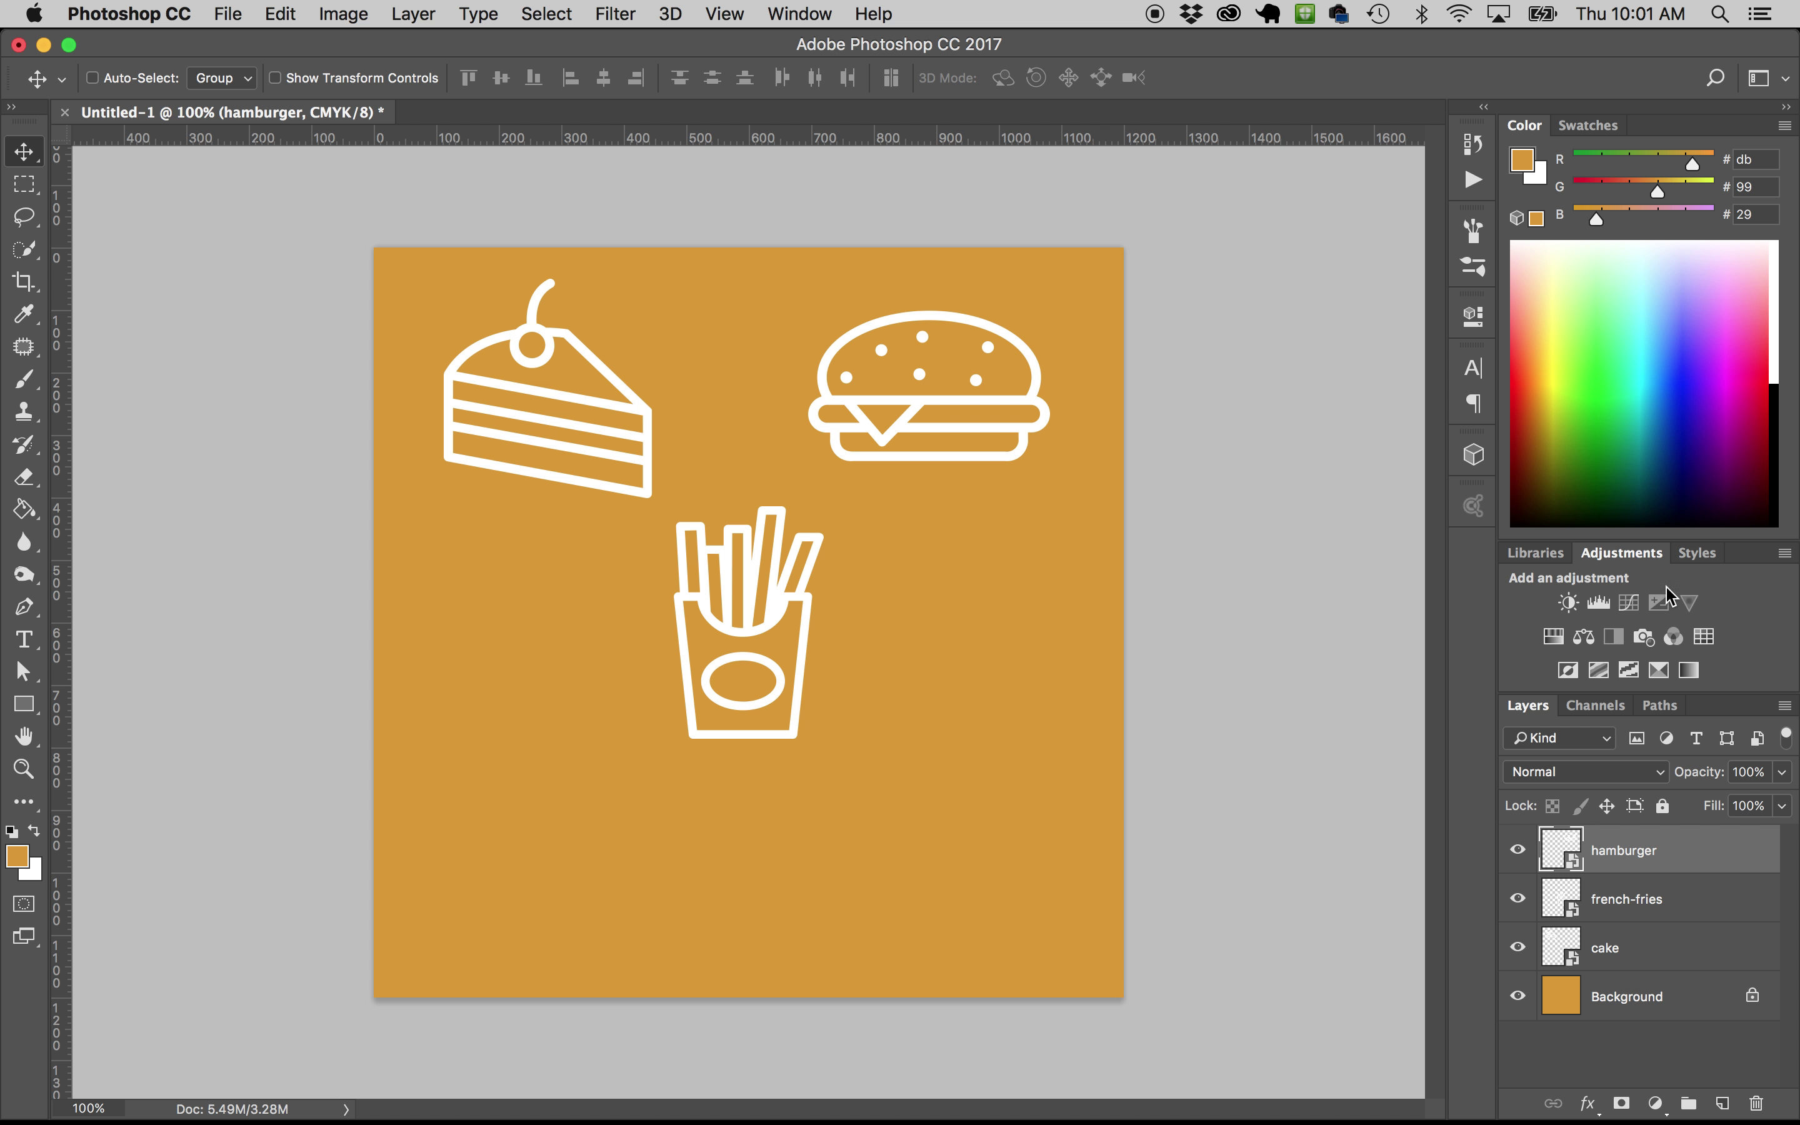
Try the Multiply and Screen blending modes on the hamburger layer, keeping its opacity at 100%
{"action": "left_click", "coordinate": [1663, 779]}
{"action": "left_click", "coordinate": [1616, 844]}
{"action": "left_click", "coordinate": [1621, 780]}
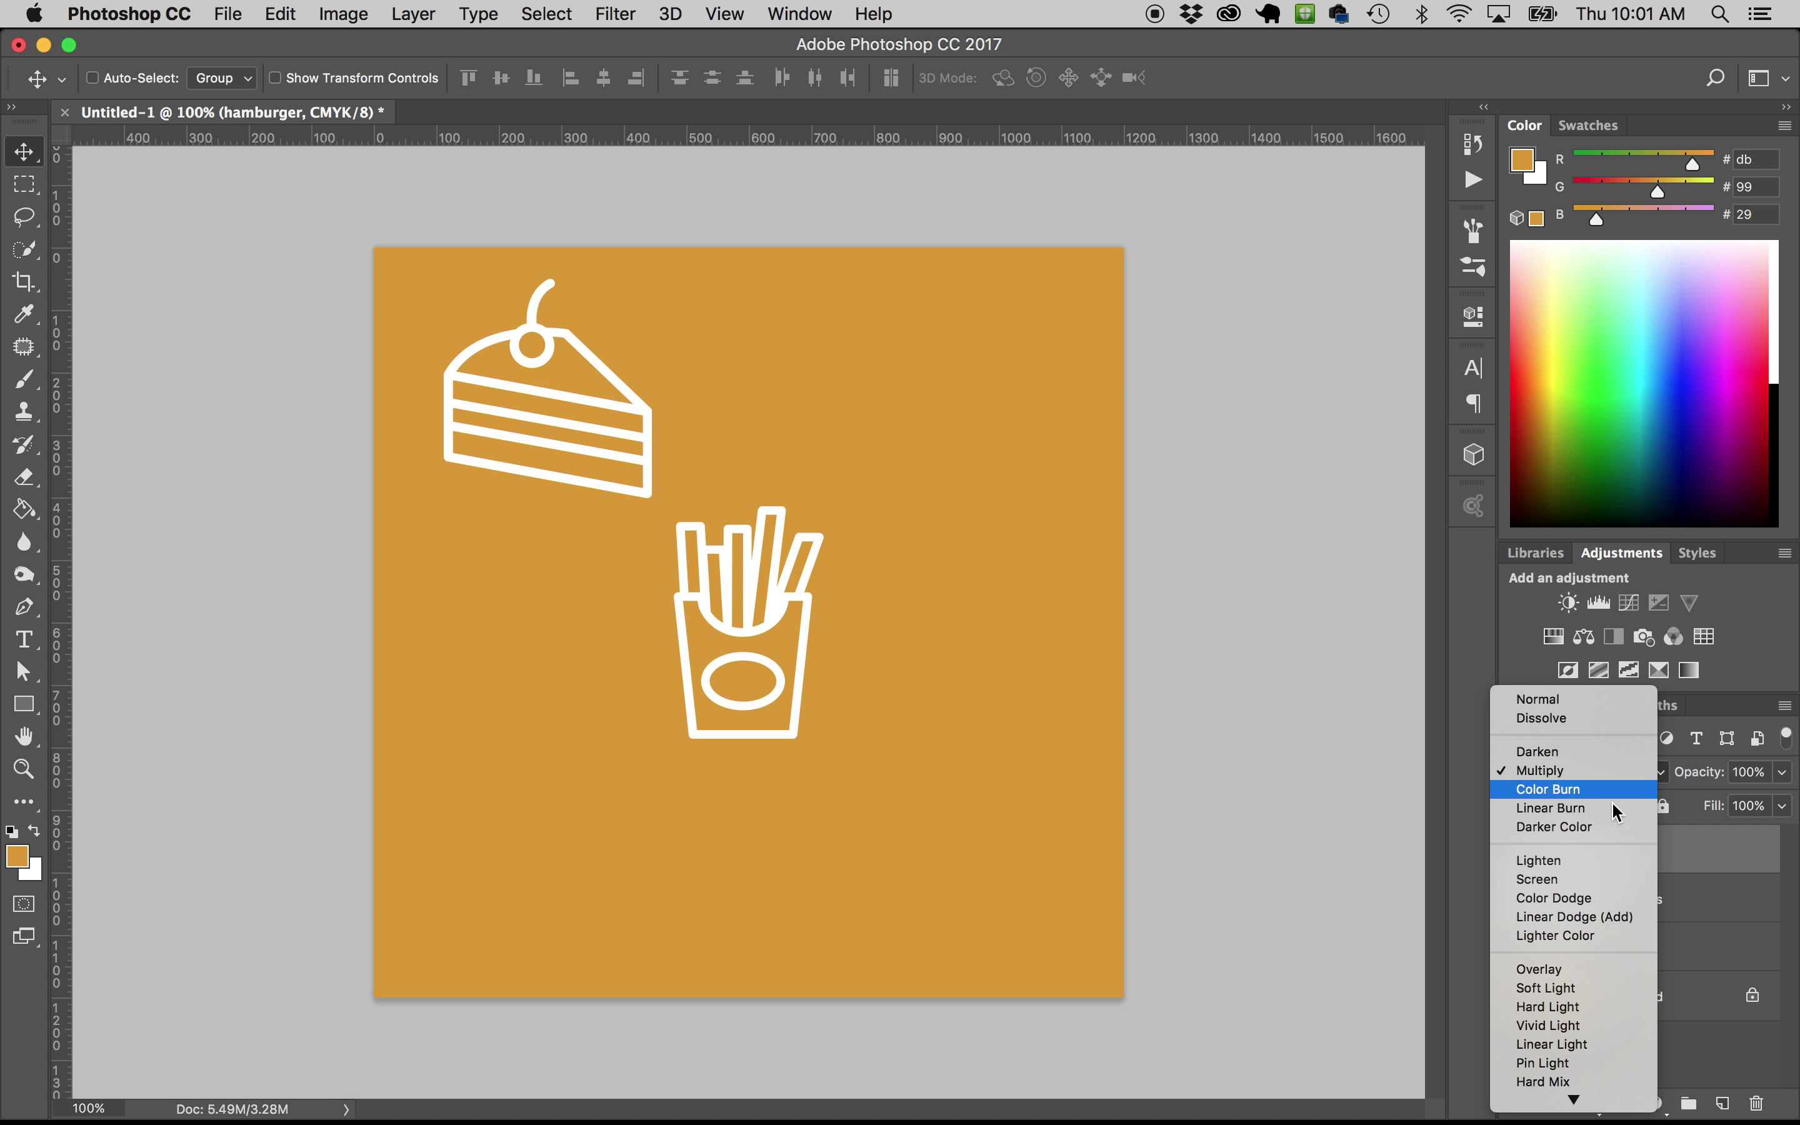
{"action": "left_click", "coordinate": [1594, 878]}
{"action": "left_click", "coordinate": [1781, 772]}
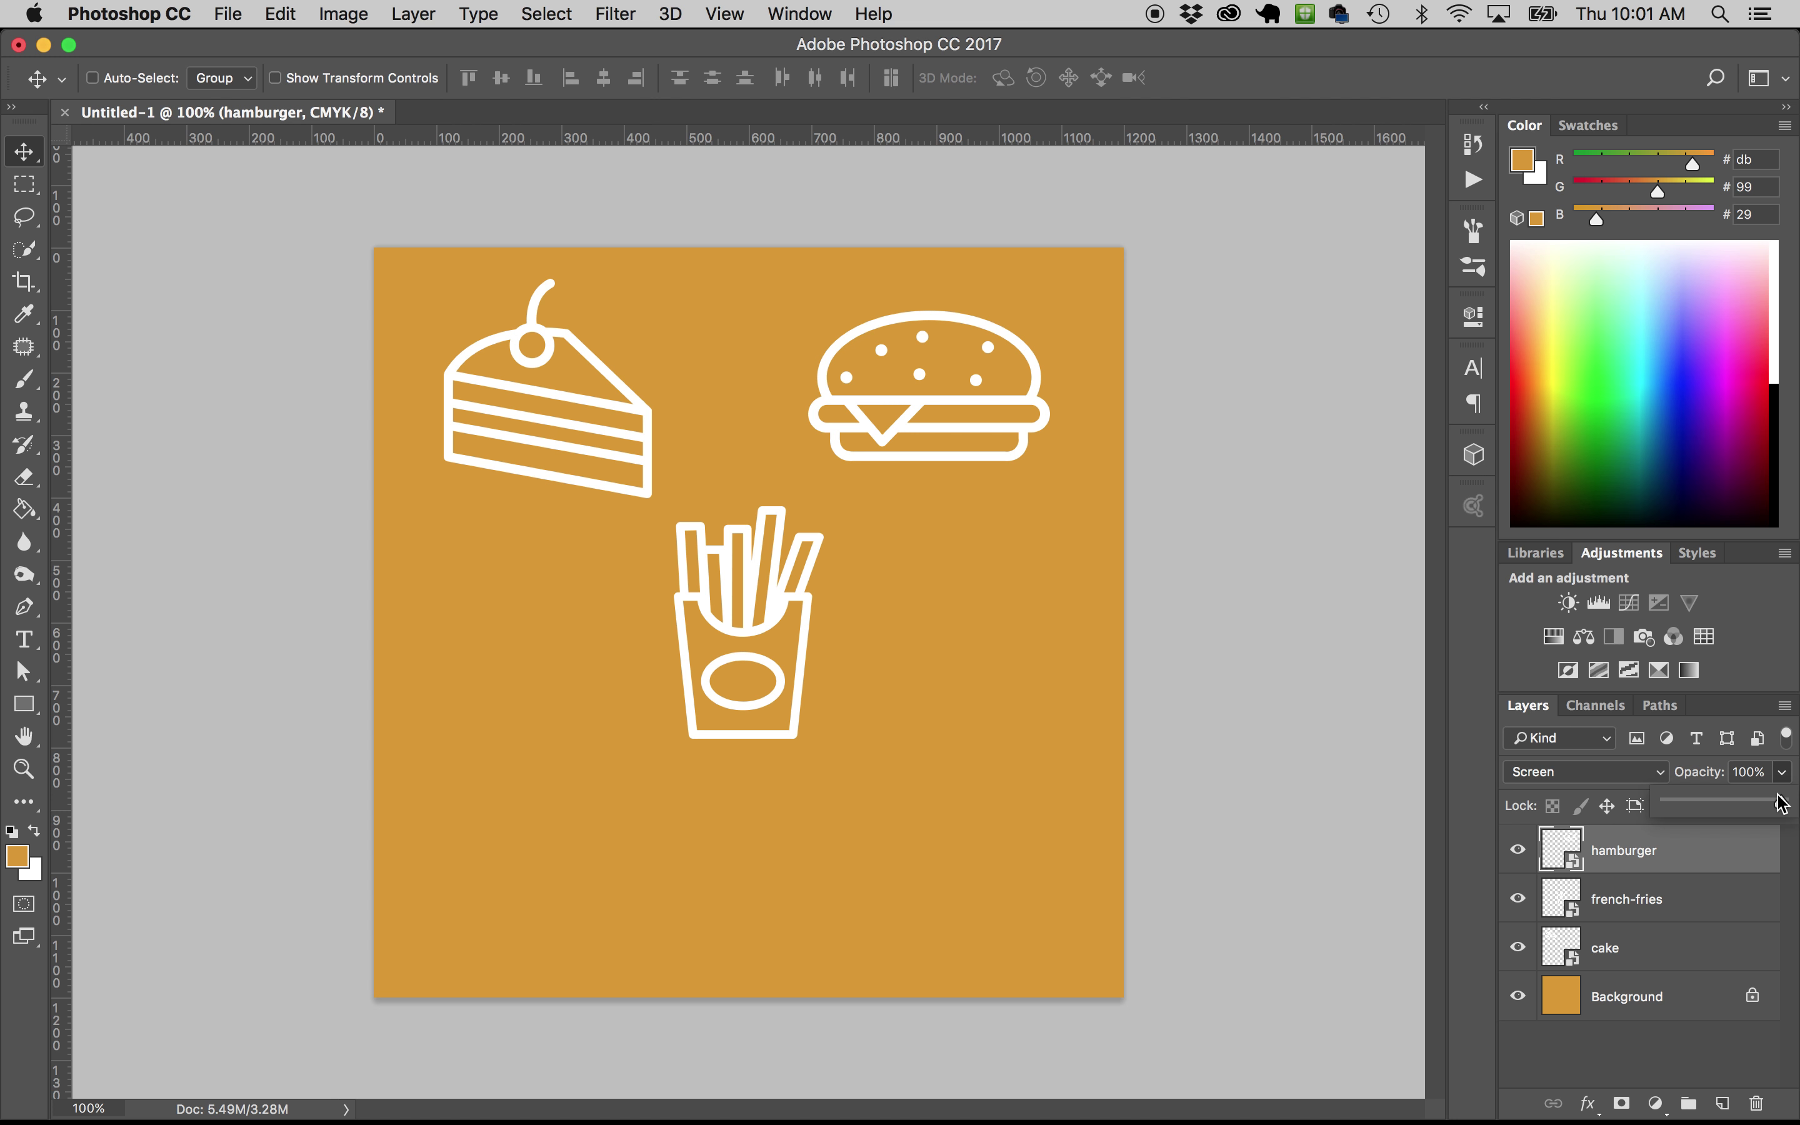
{"action": "mouse_move", "coordinate": [1785, 800]}
{"action": "left_mouse_down"}
{"action": "mouse_move", "coordinate": [1725, 810]}
{"action": "mouse_move", "coordinate": [1788, 809]}
{"action": "left_mouse_up"}
{"action": "left_click", "coordinate": [1606, 848]}
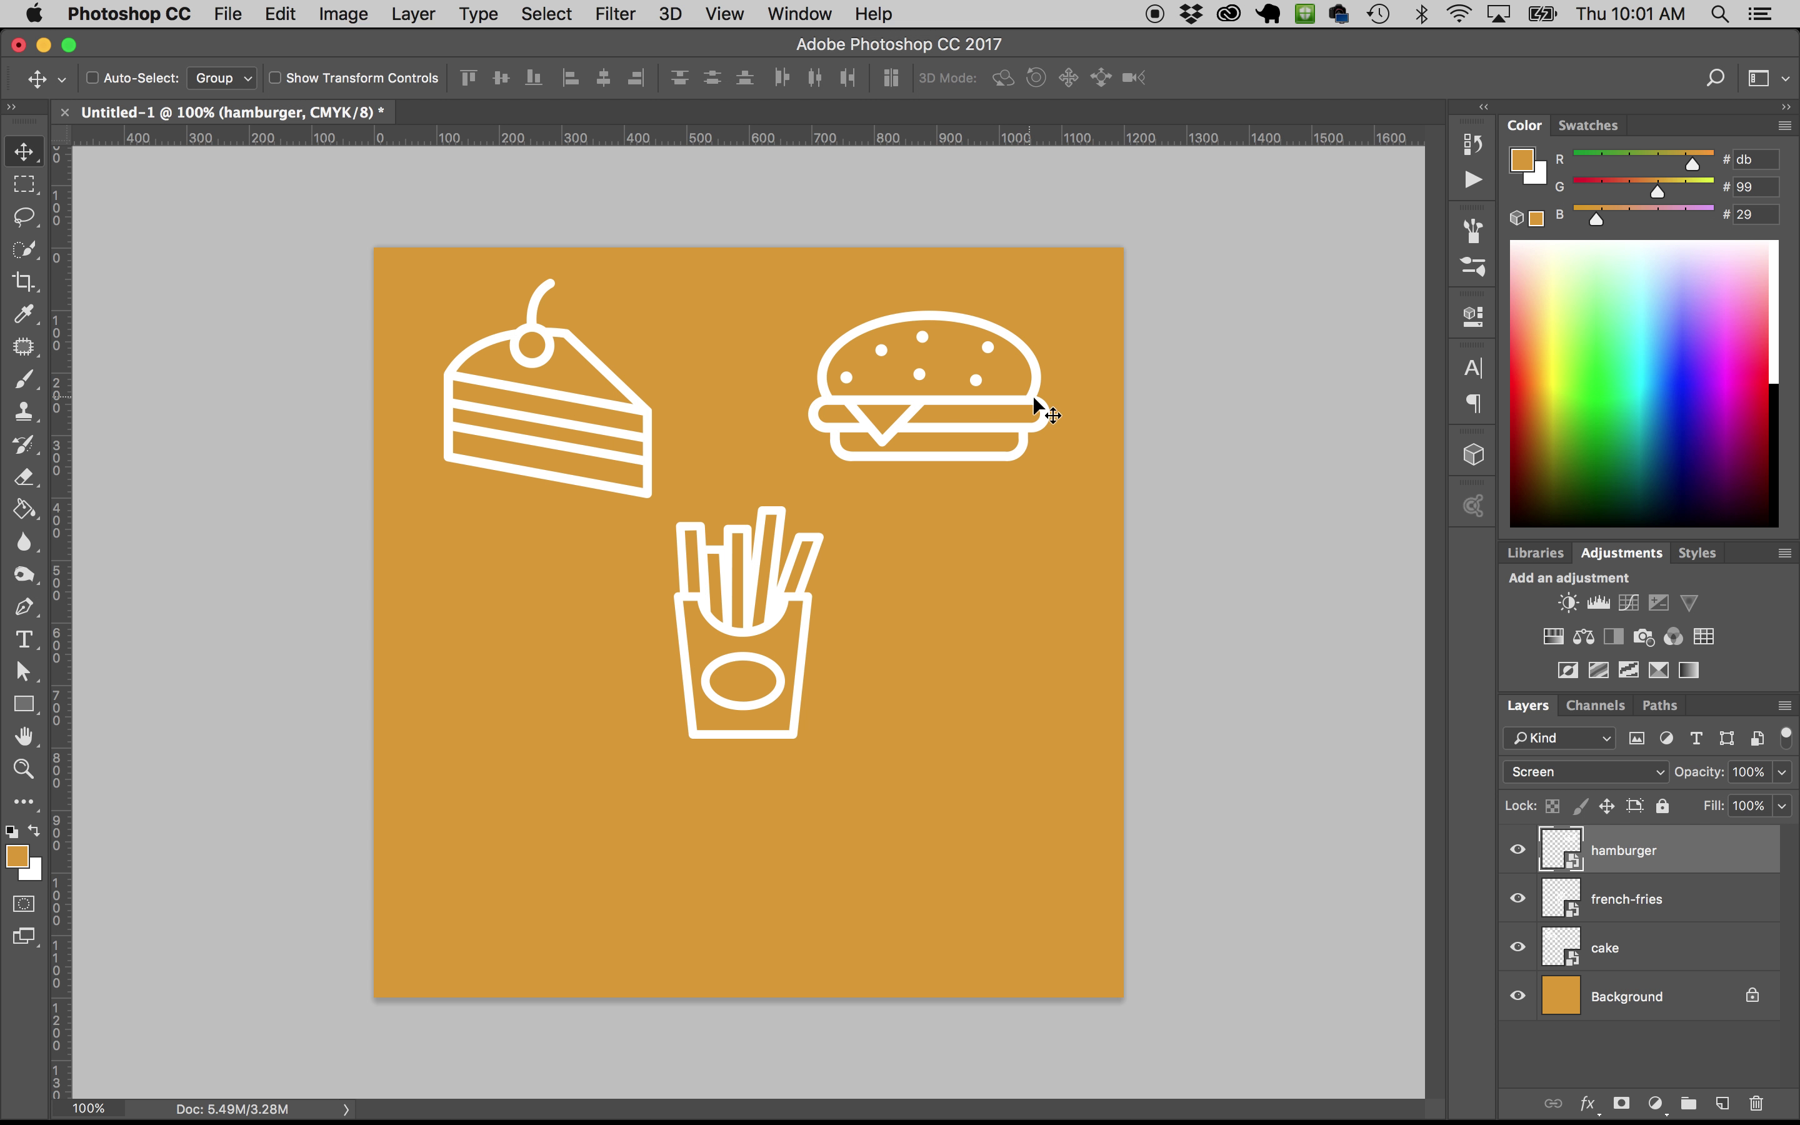
Open the hamburger smart object in Illustrator and fill all its artwork with yellow-orange C 0, M 30.2, Y 100, K 0
{"action": "double_click", "coordinate": [1549, 836]}
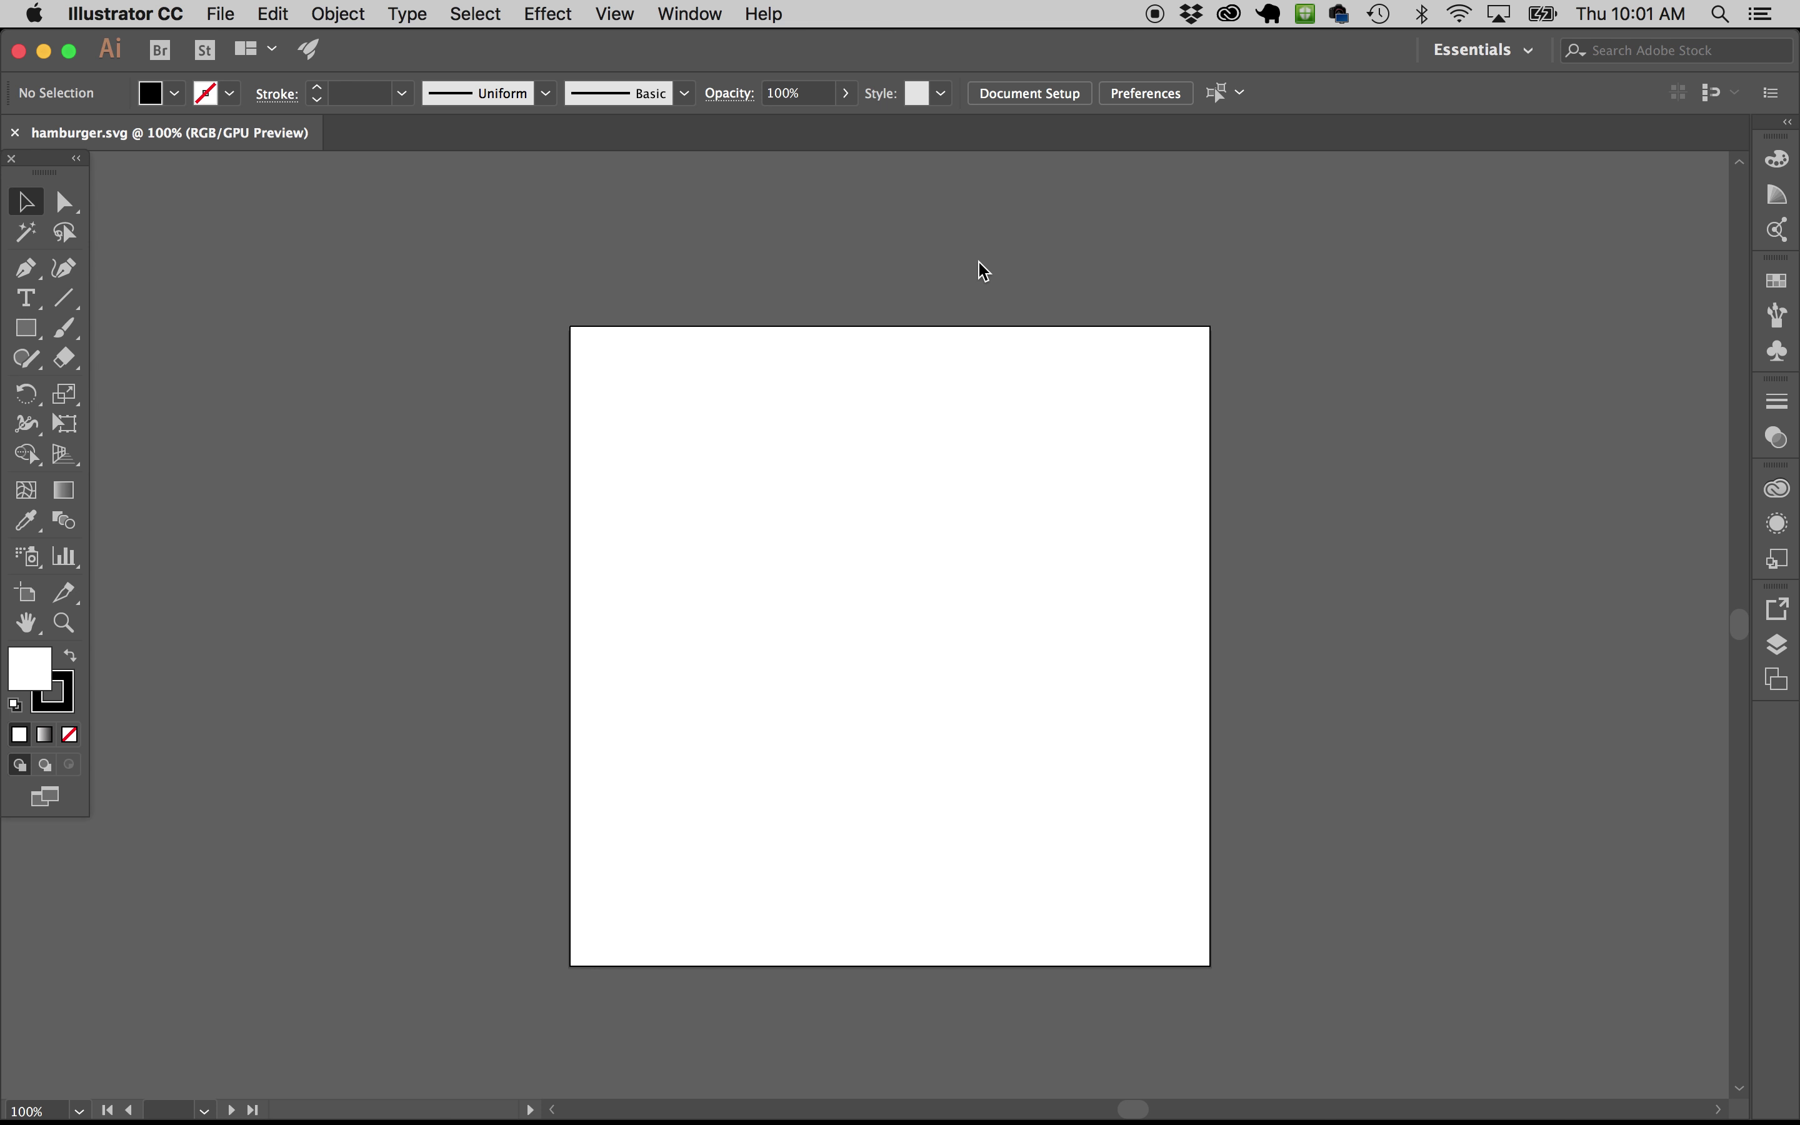
{"action": "left_click_drag", "start_coordinate": [675, 251], "coordinate": [1286, 1028]}
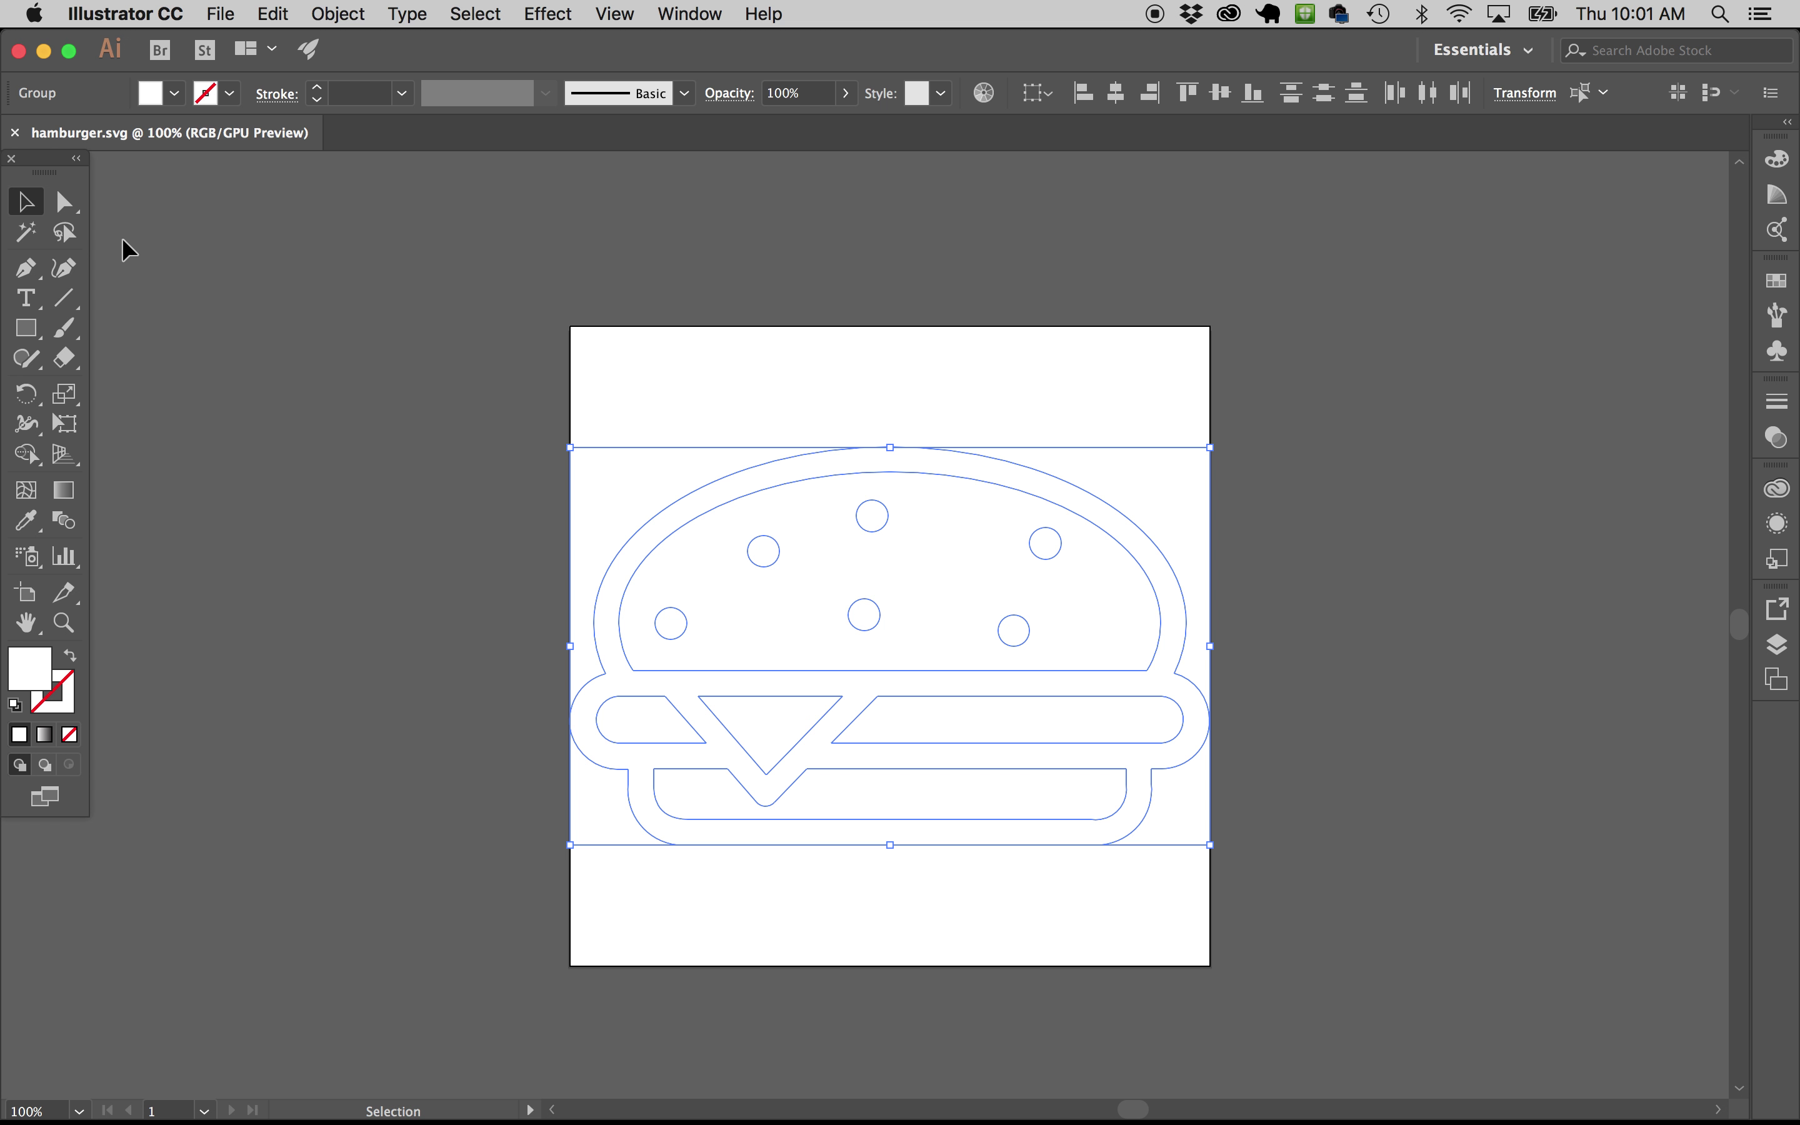
{"action": "left_click", "coordinate": [1778, 160]}
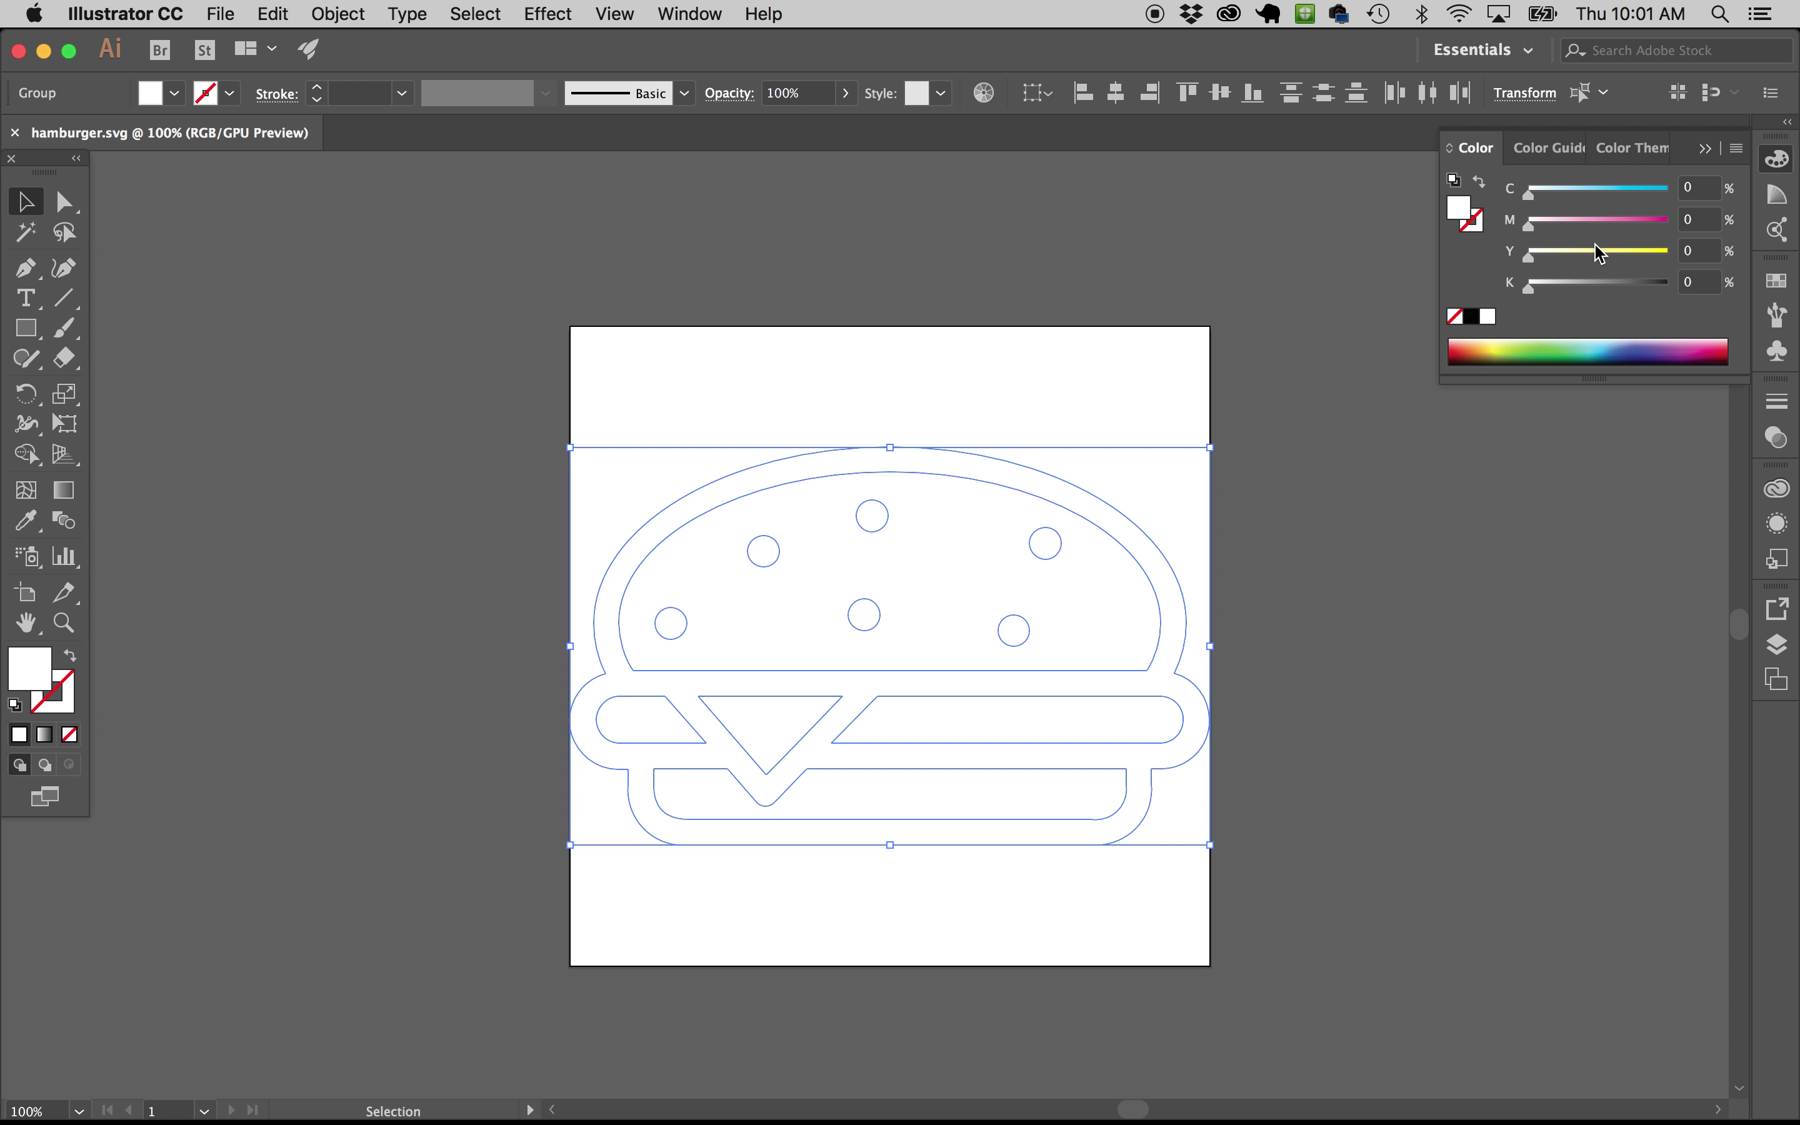
{"action": "left_click", "coordinate": [1611, 255]}
{"action": "left_click", "coordinate": [1490, 340]}
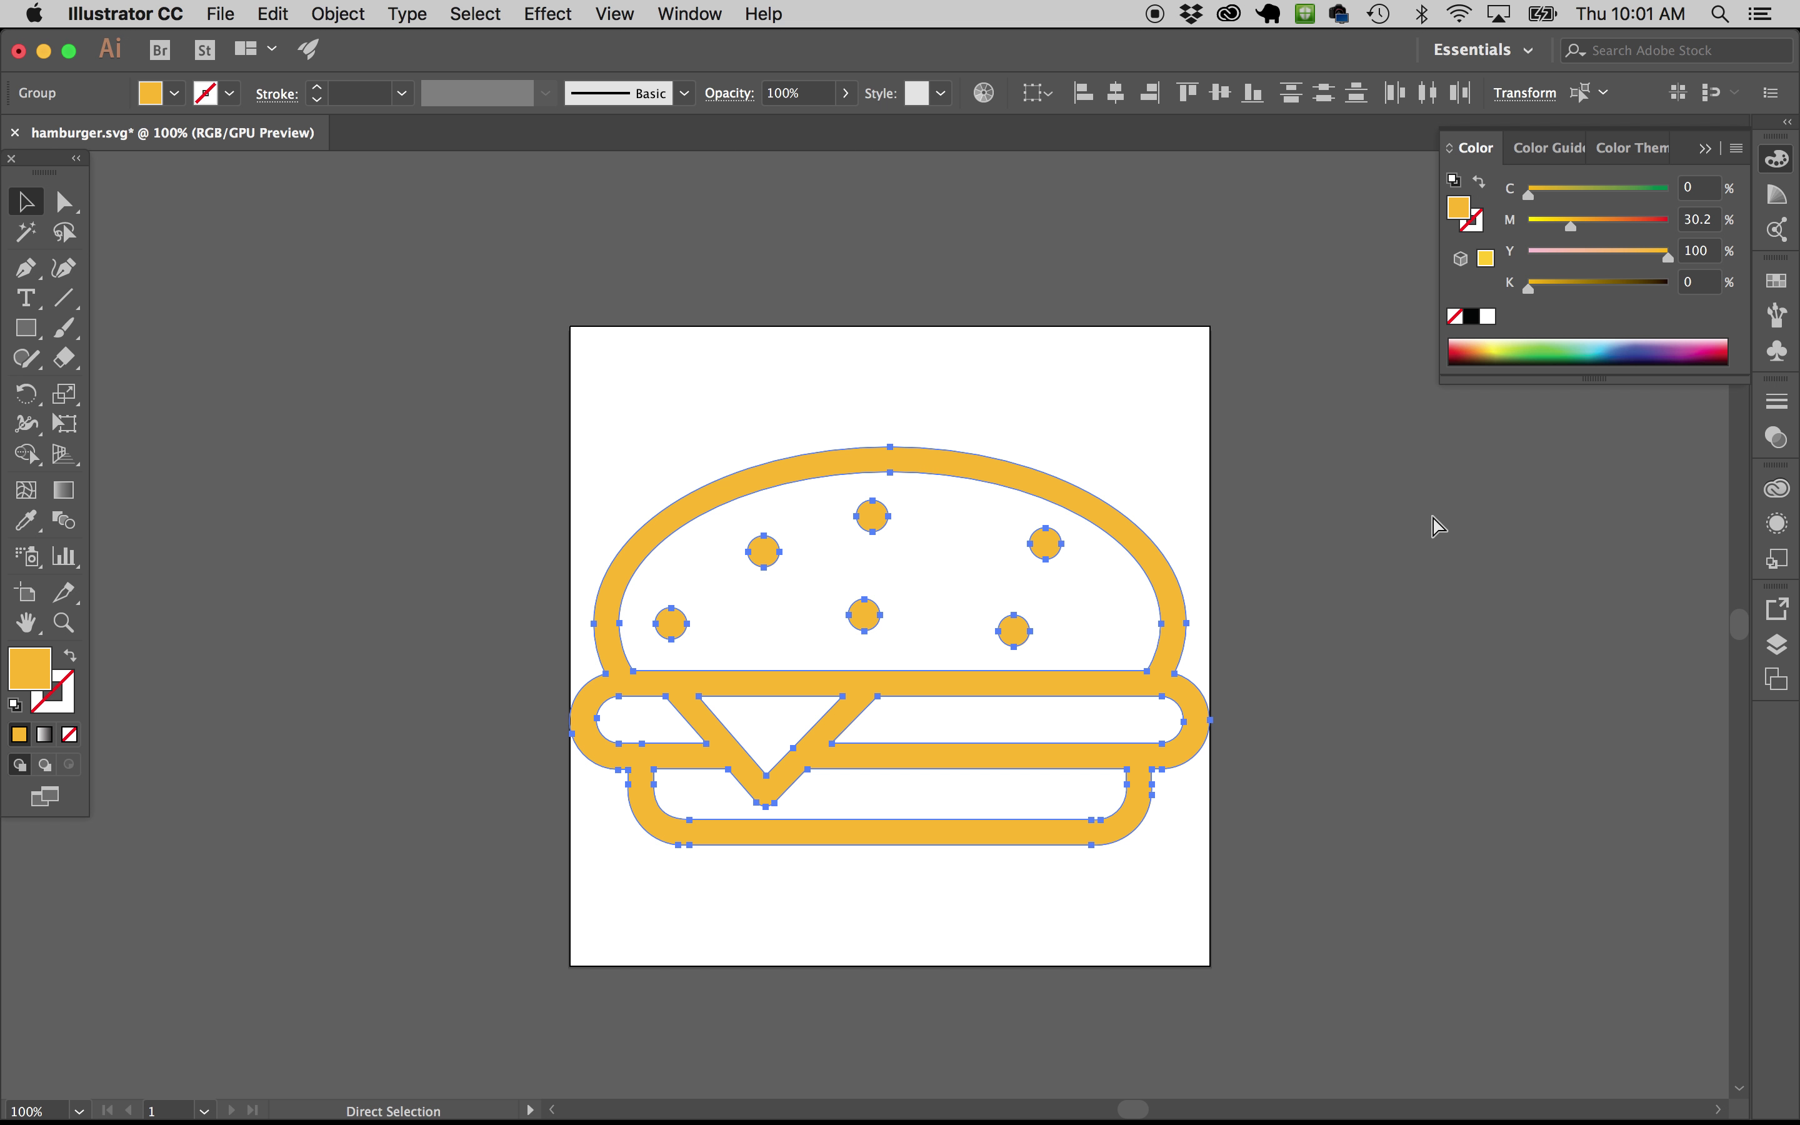
Save and close the recolored hamburger.svg, quit Illustrator and return to the Photoshop document
{"action": "key", "text": "super+s"}
{"action": "key", "text": "super+w"}
{"action": "key", "text": "super+q"}
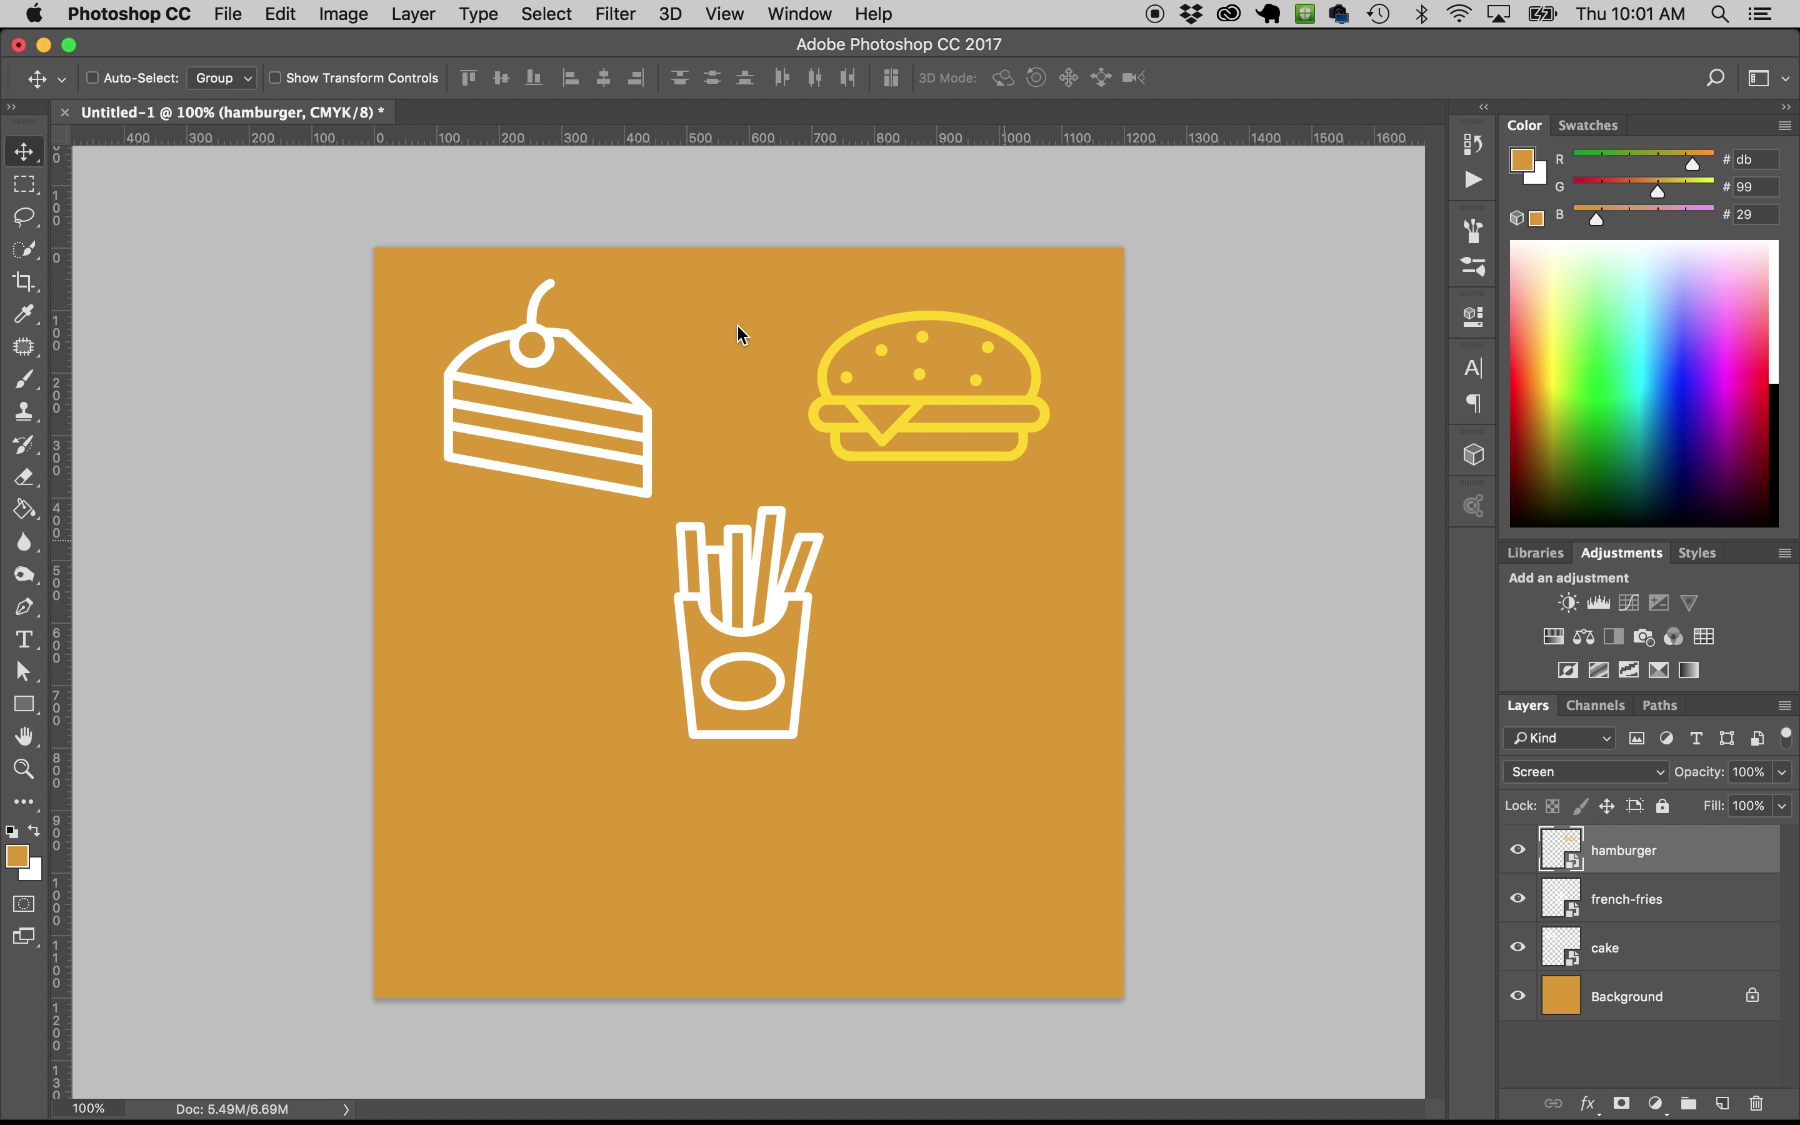
Add a Solid Color fill layer in a darker brown-orange directly above the cake layer
{"action": "right_click", "coordinate": [623, 374]}
{"action": "left_click", "coordinate": [1101, 614]}
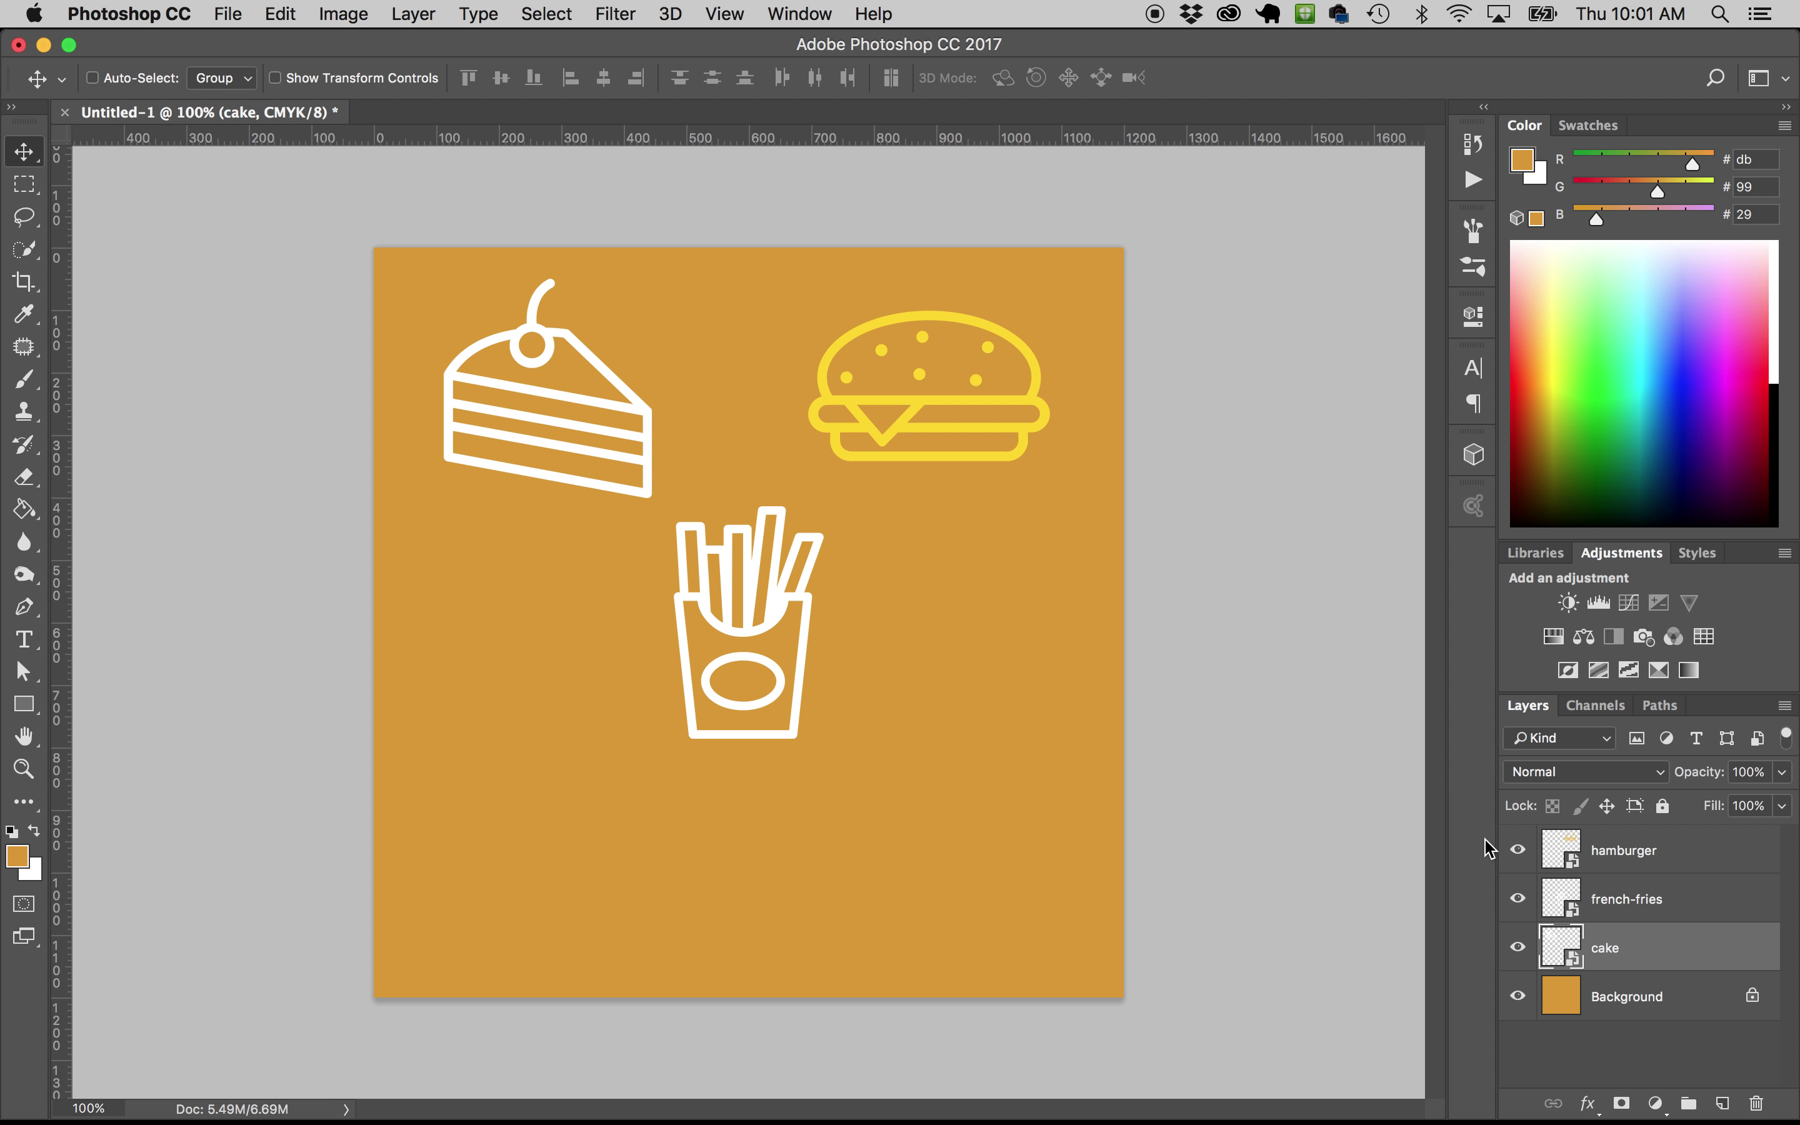
{"action": "left_click", "coordinate": [1657, 1104]}
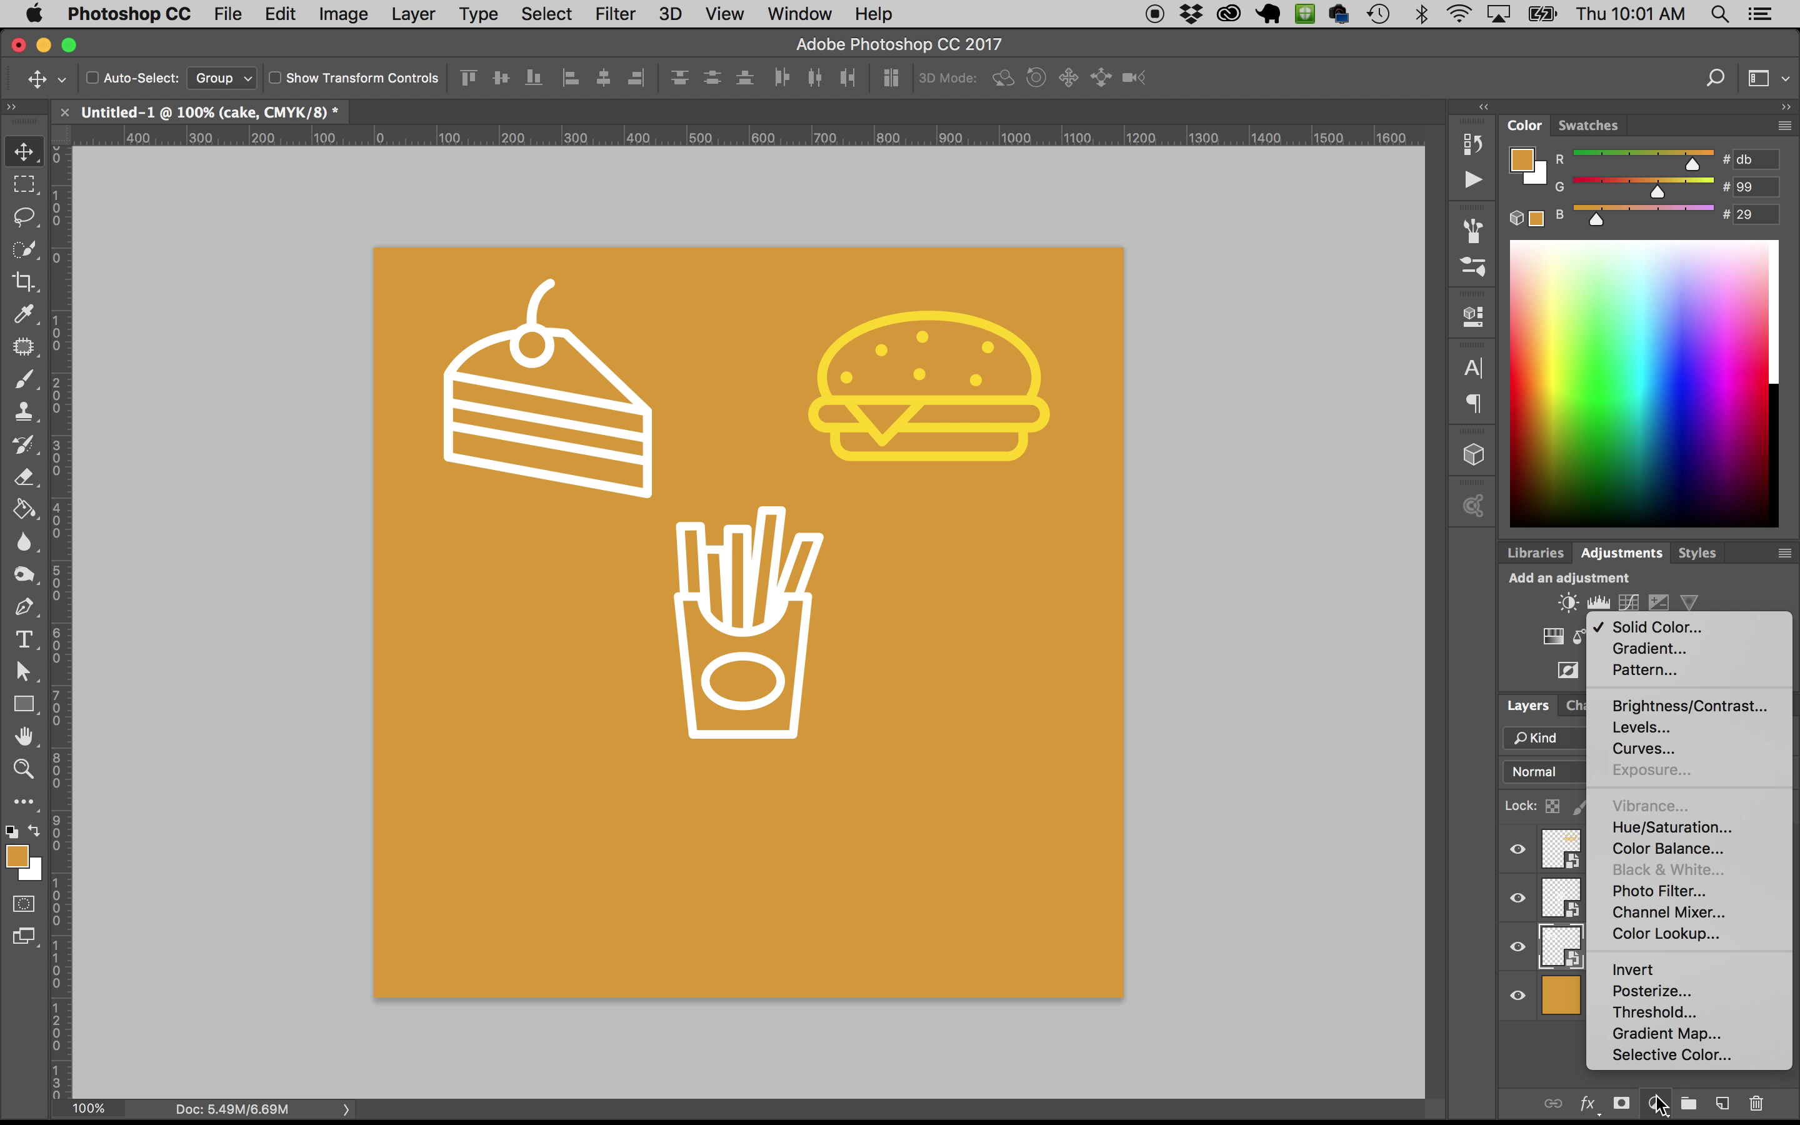
{"action": "left_click", "coordinate": [1637, 627]}
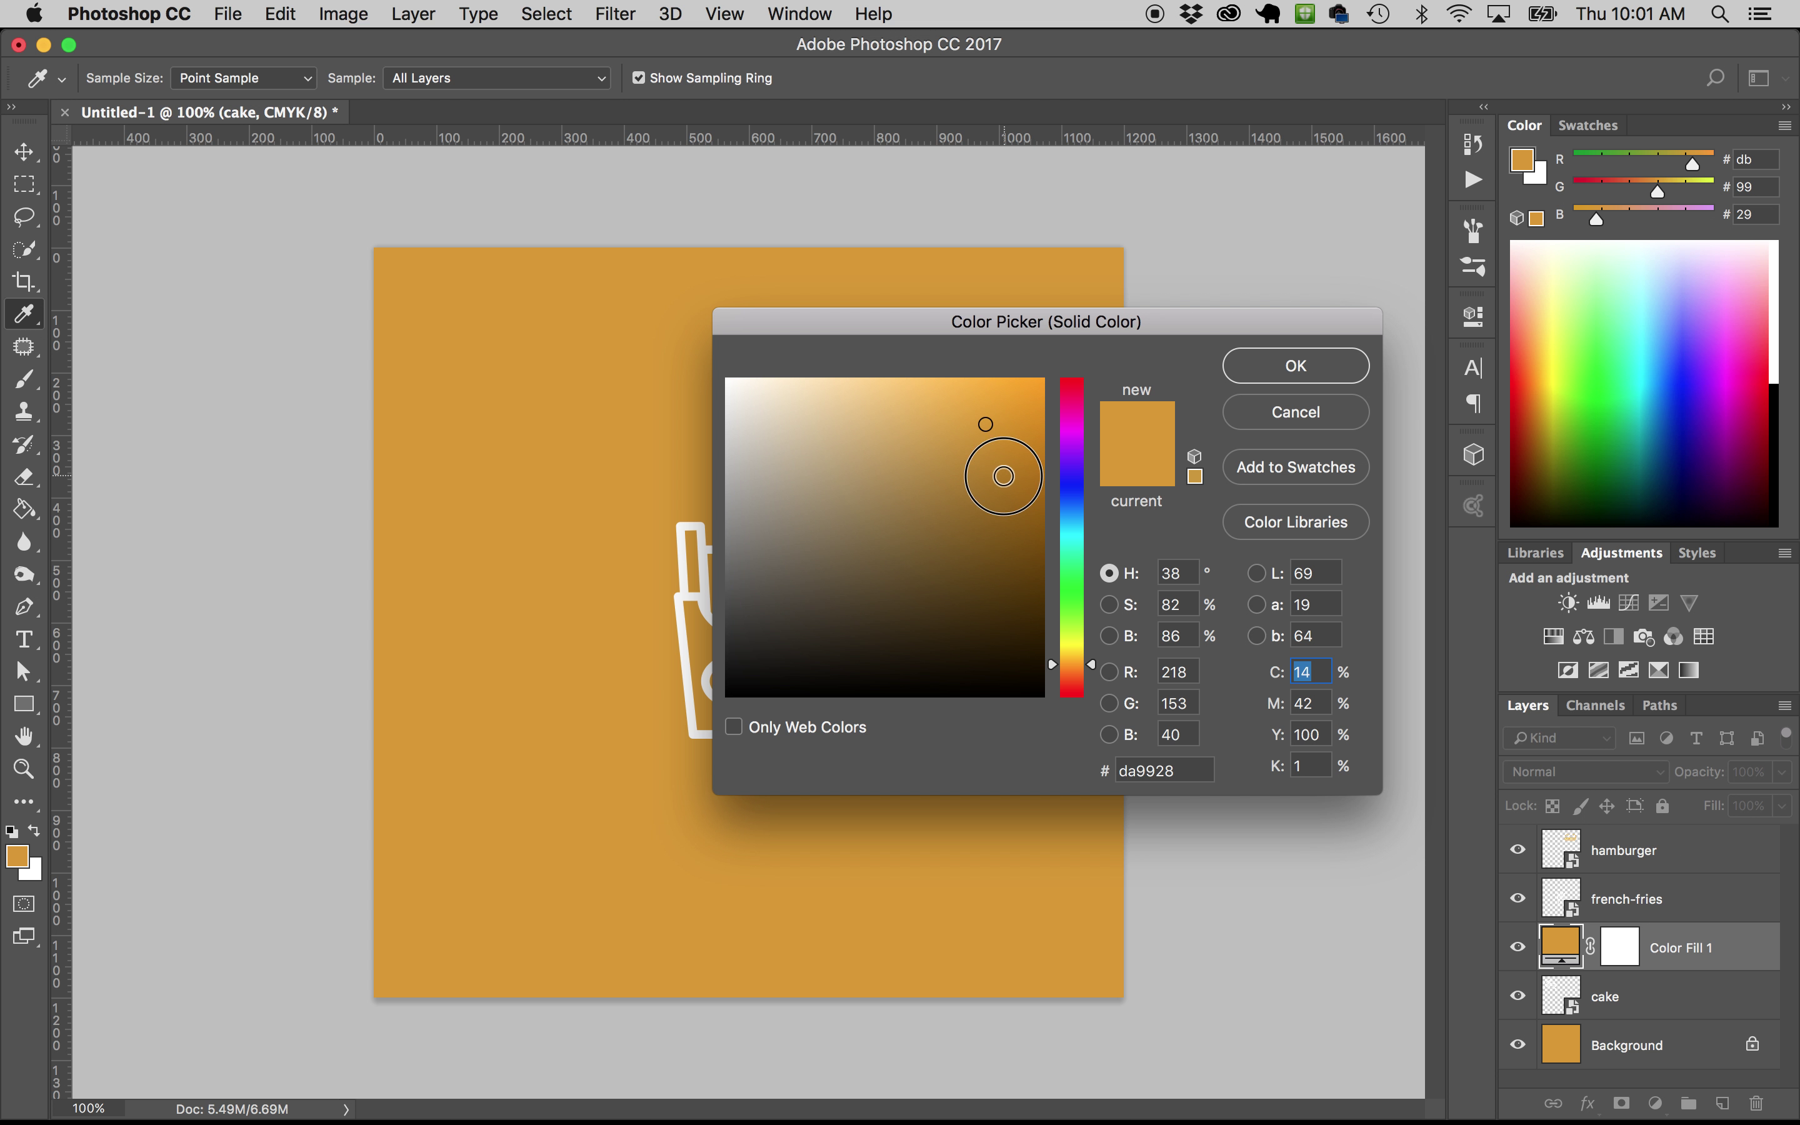
{"action": "left_click", "coordinate": [1005, 475]}
{"action": "left_click", "coordinate": [1294, 367]}
{"action": "key", "text": "v"}
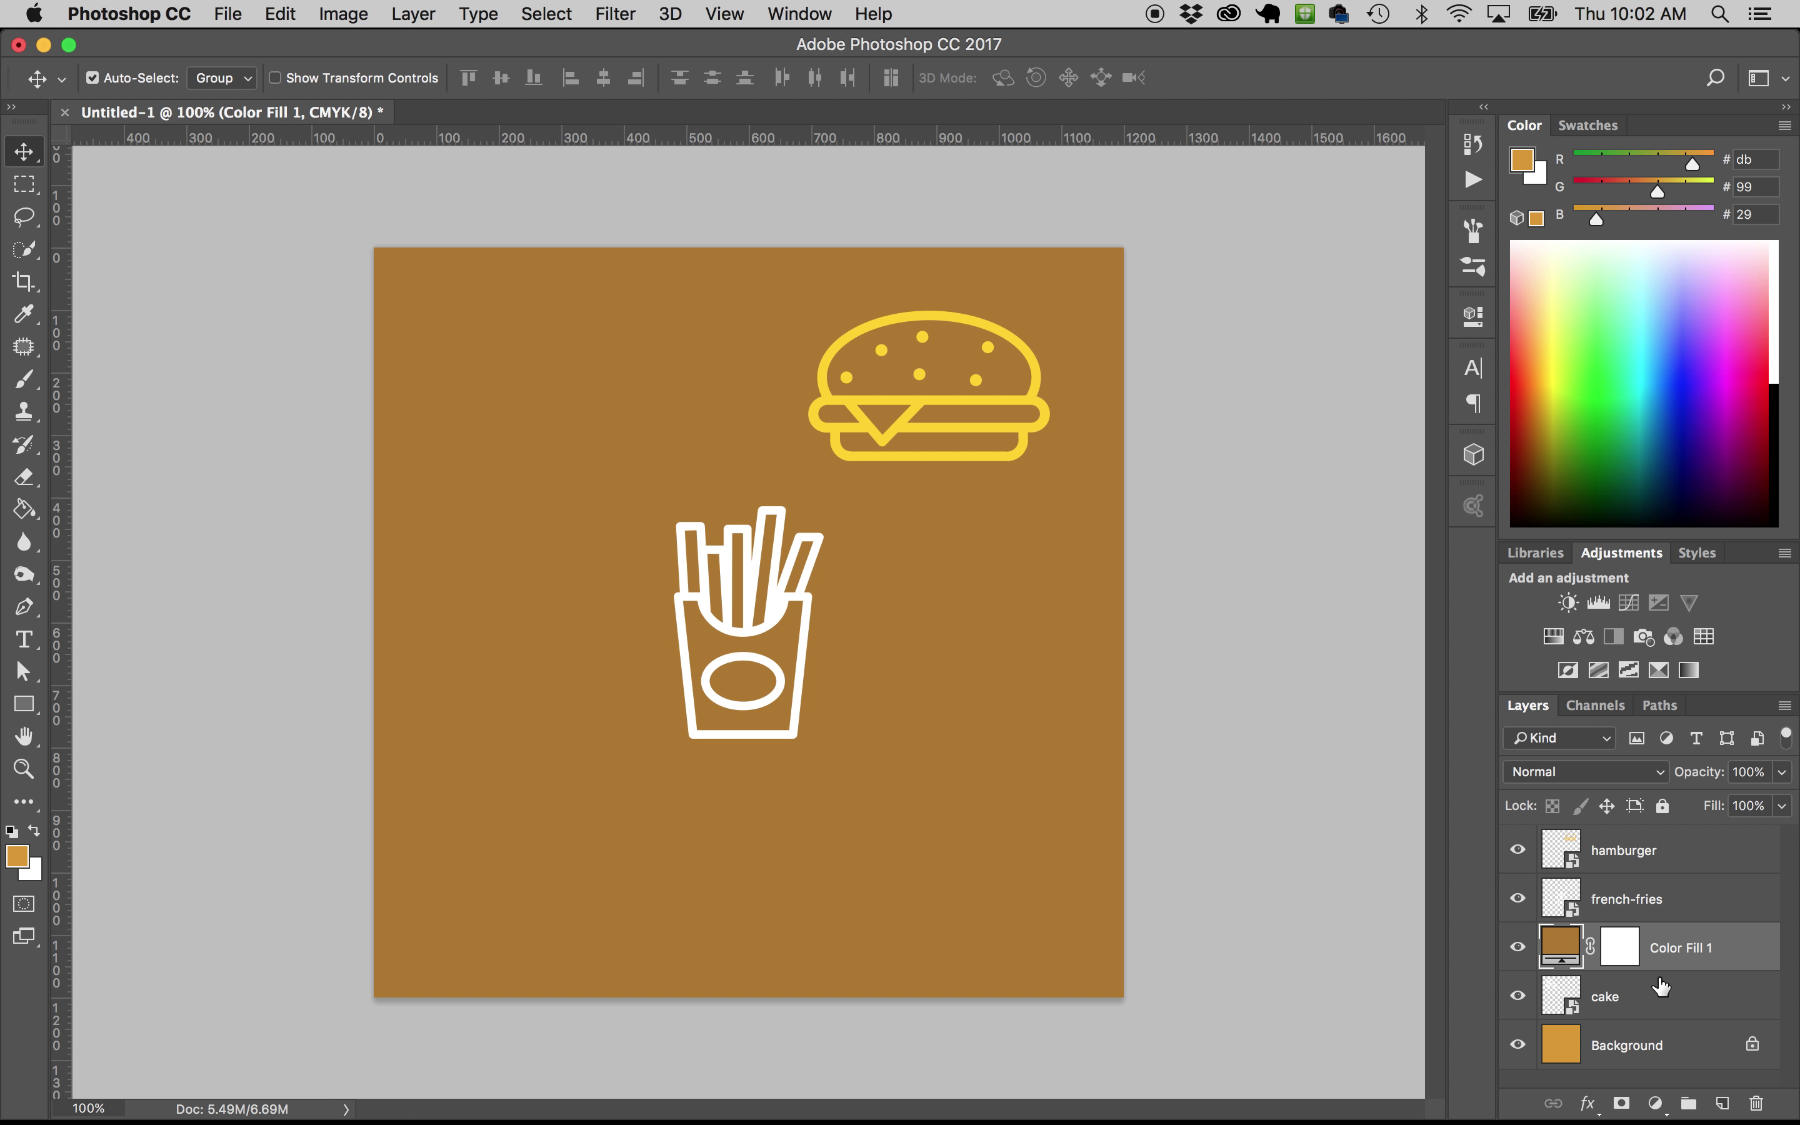
Try clipping the brown color fill to the cake layer, and undo it
{"action": "left_click", "coordinate": [1663, 969], "text": "alt"}
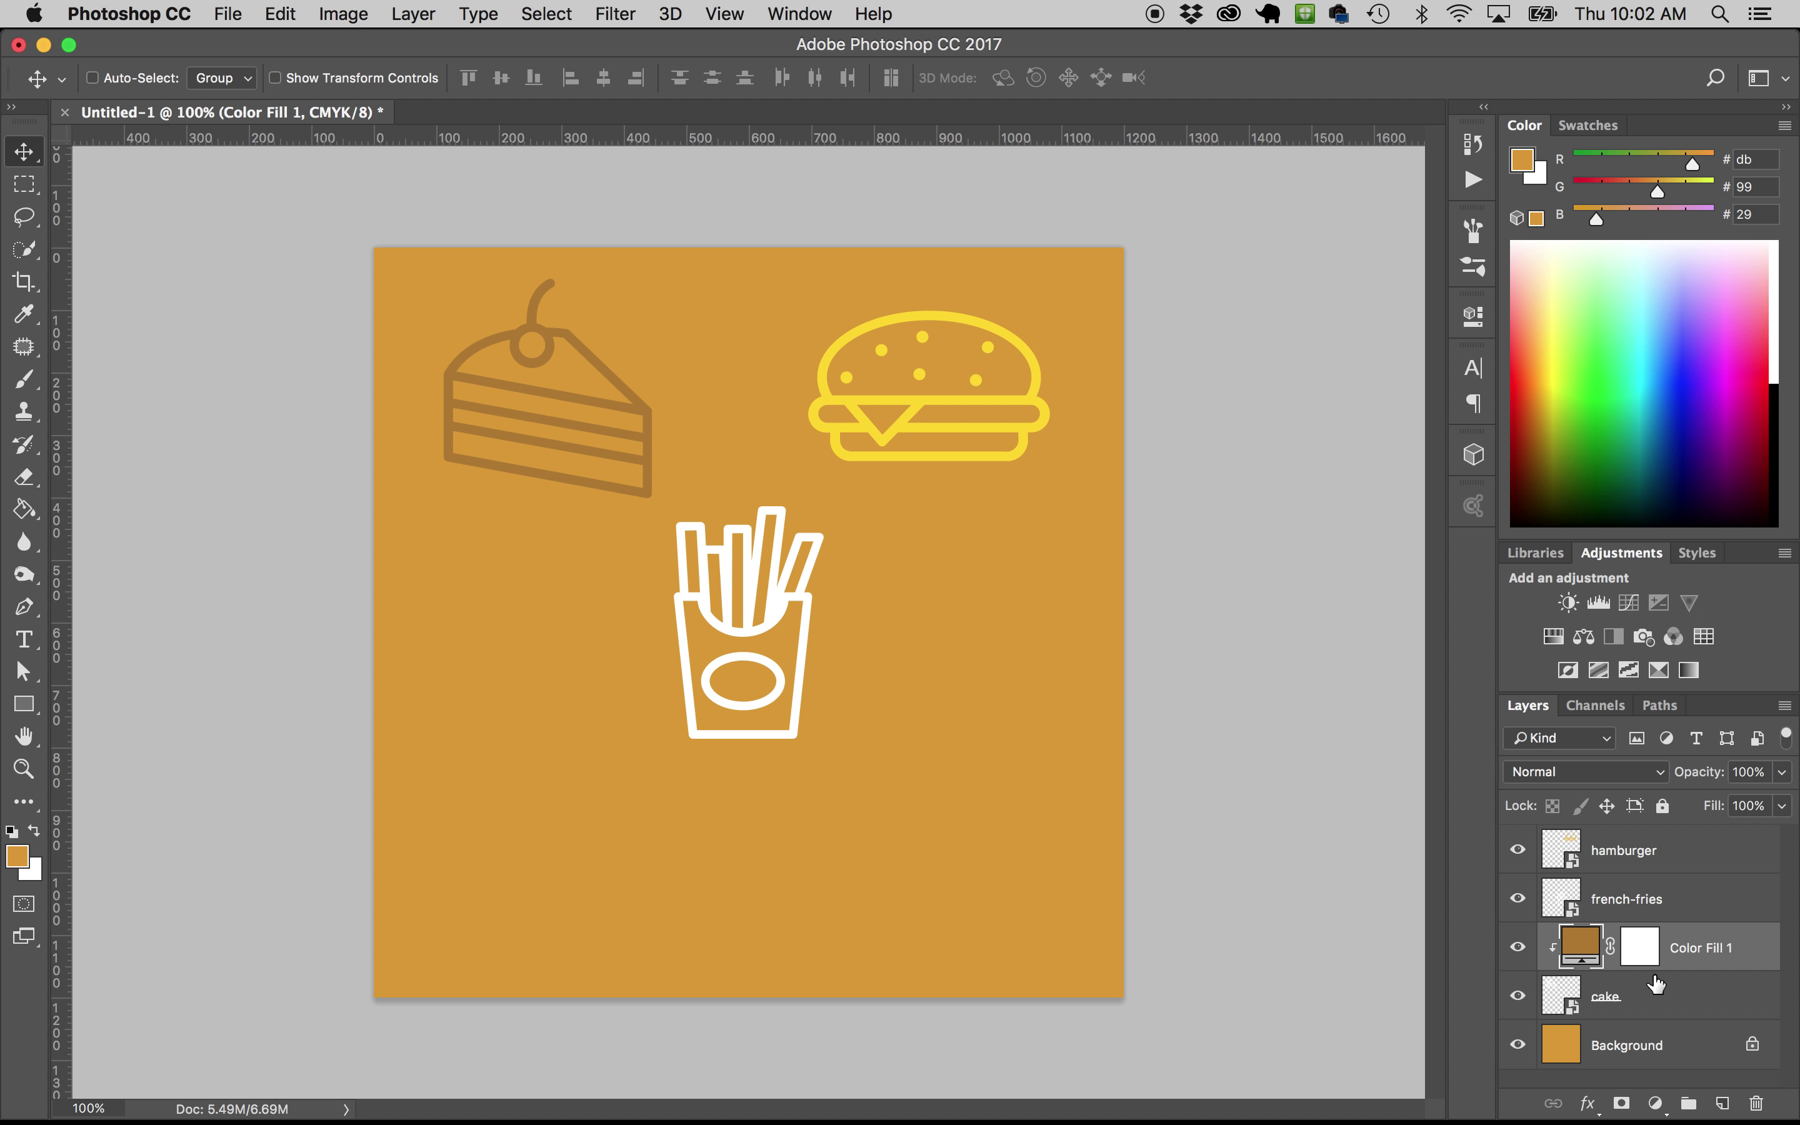
{"action": "key", "text": "super+z"}
Create a clipping mask that limits the brown color fill to the cake layer
{"action": "left_click", "coordinate": [1669, 958]}
{"action": "right_click", "coordinate": [1669, 955]}
{"action": "key", "text": "Escape"}
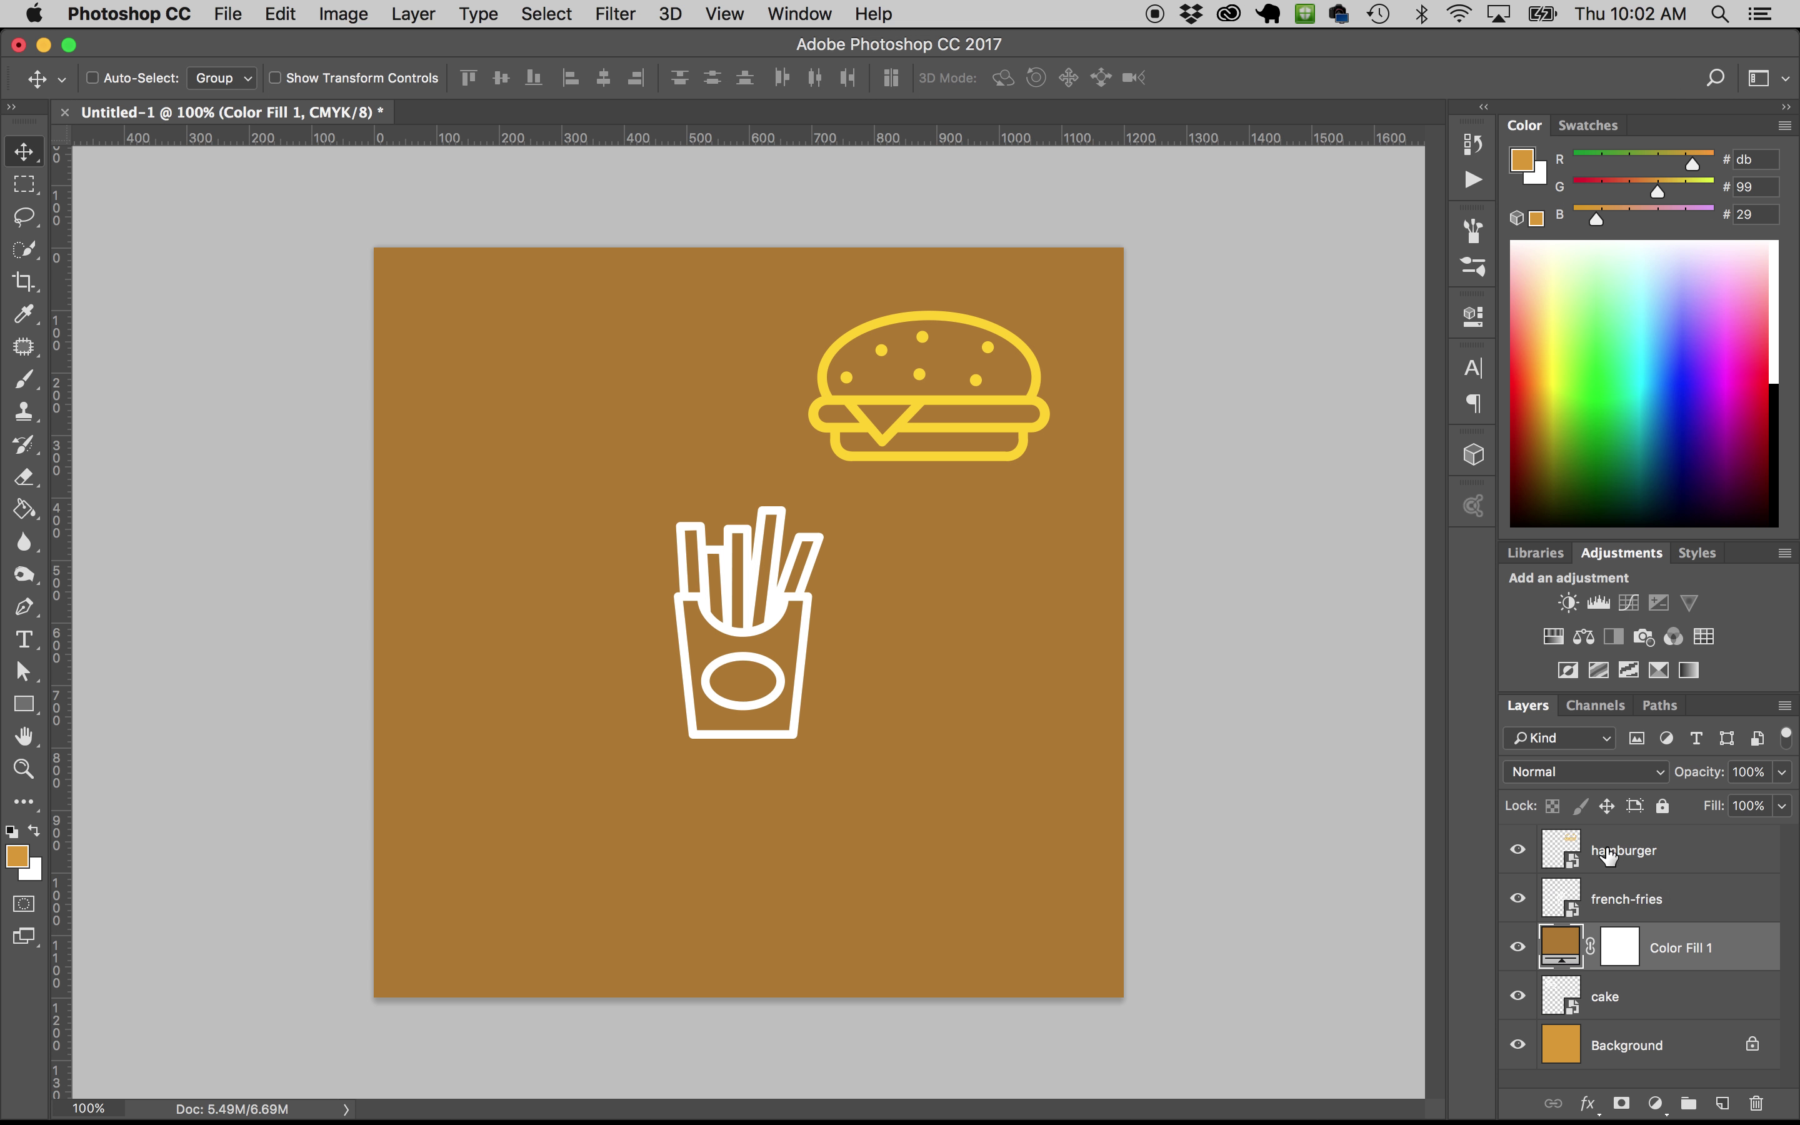
{"action": "right_click", "coordinate": [1716, 951]}
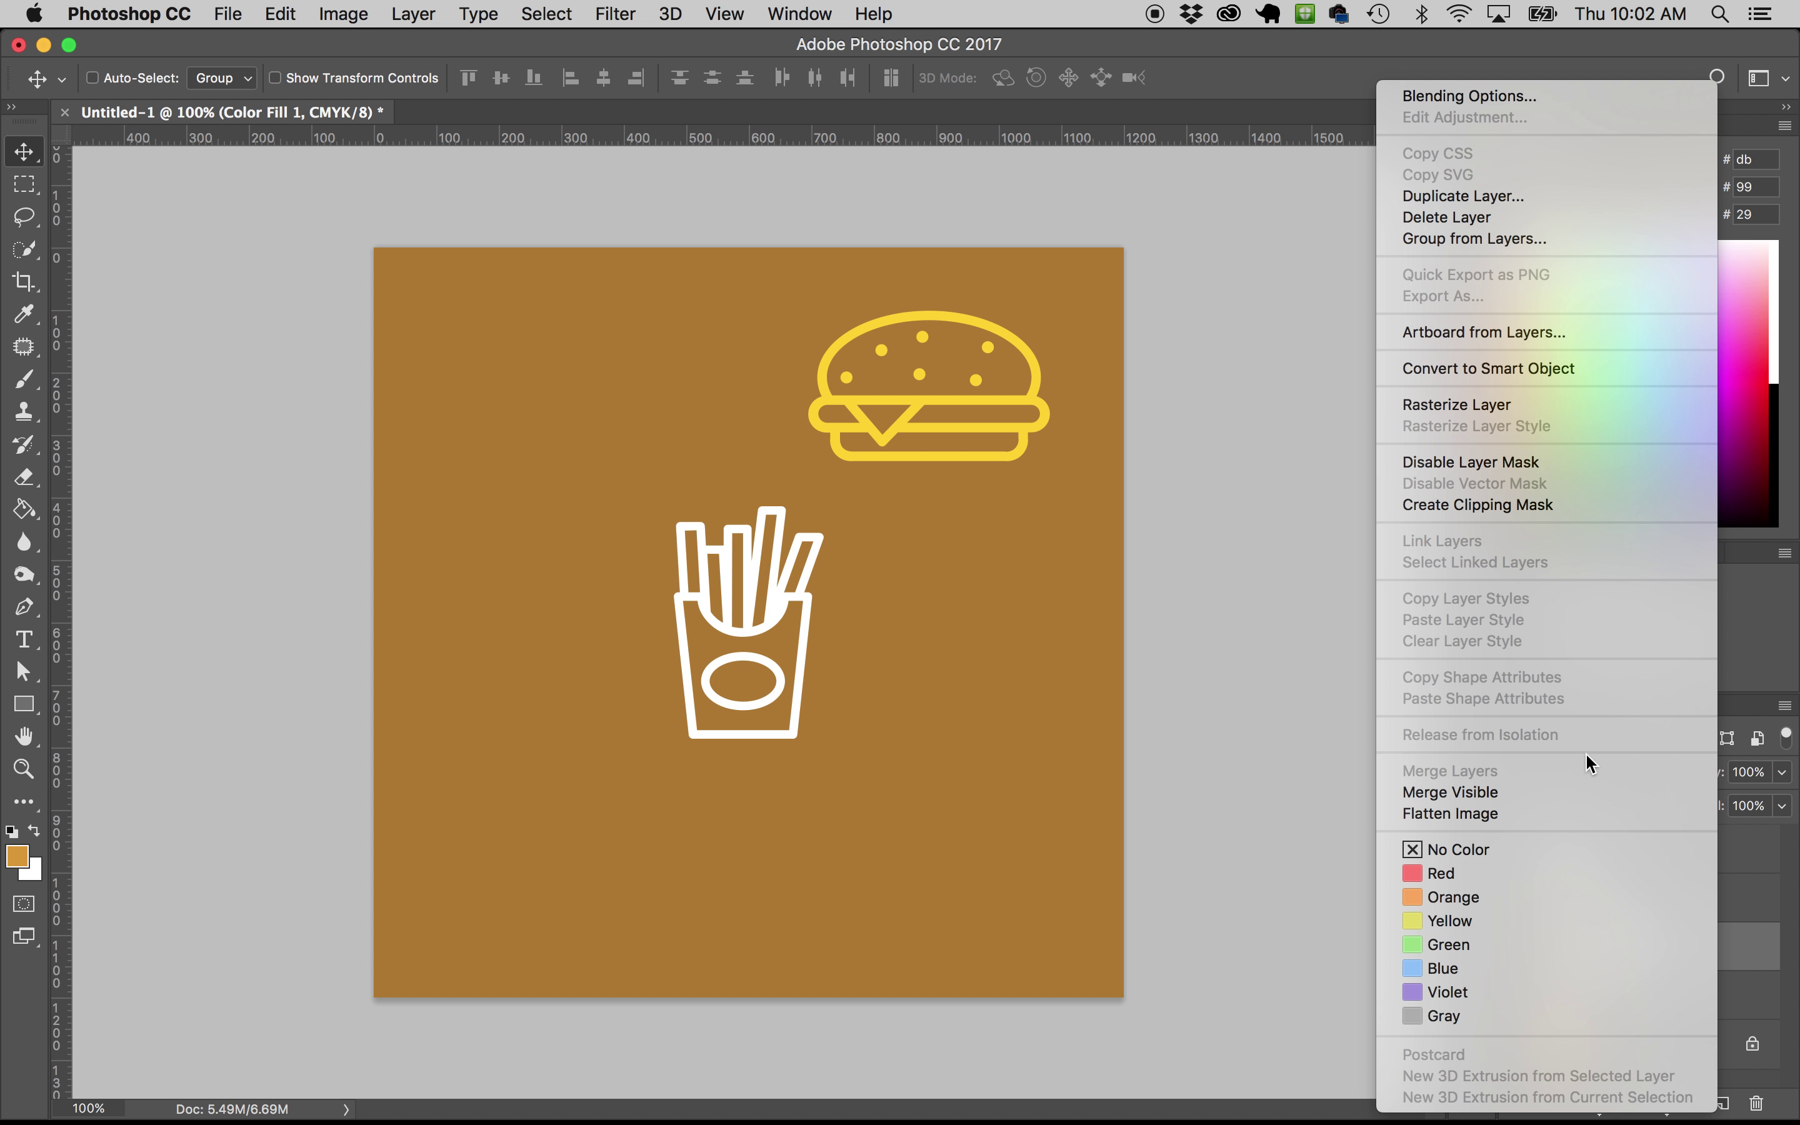
{"action": "left_click", "coordinate": [1521, 506]}
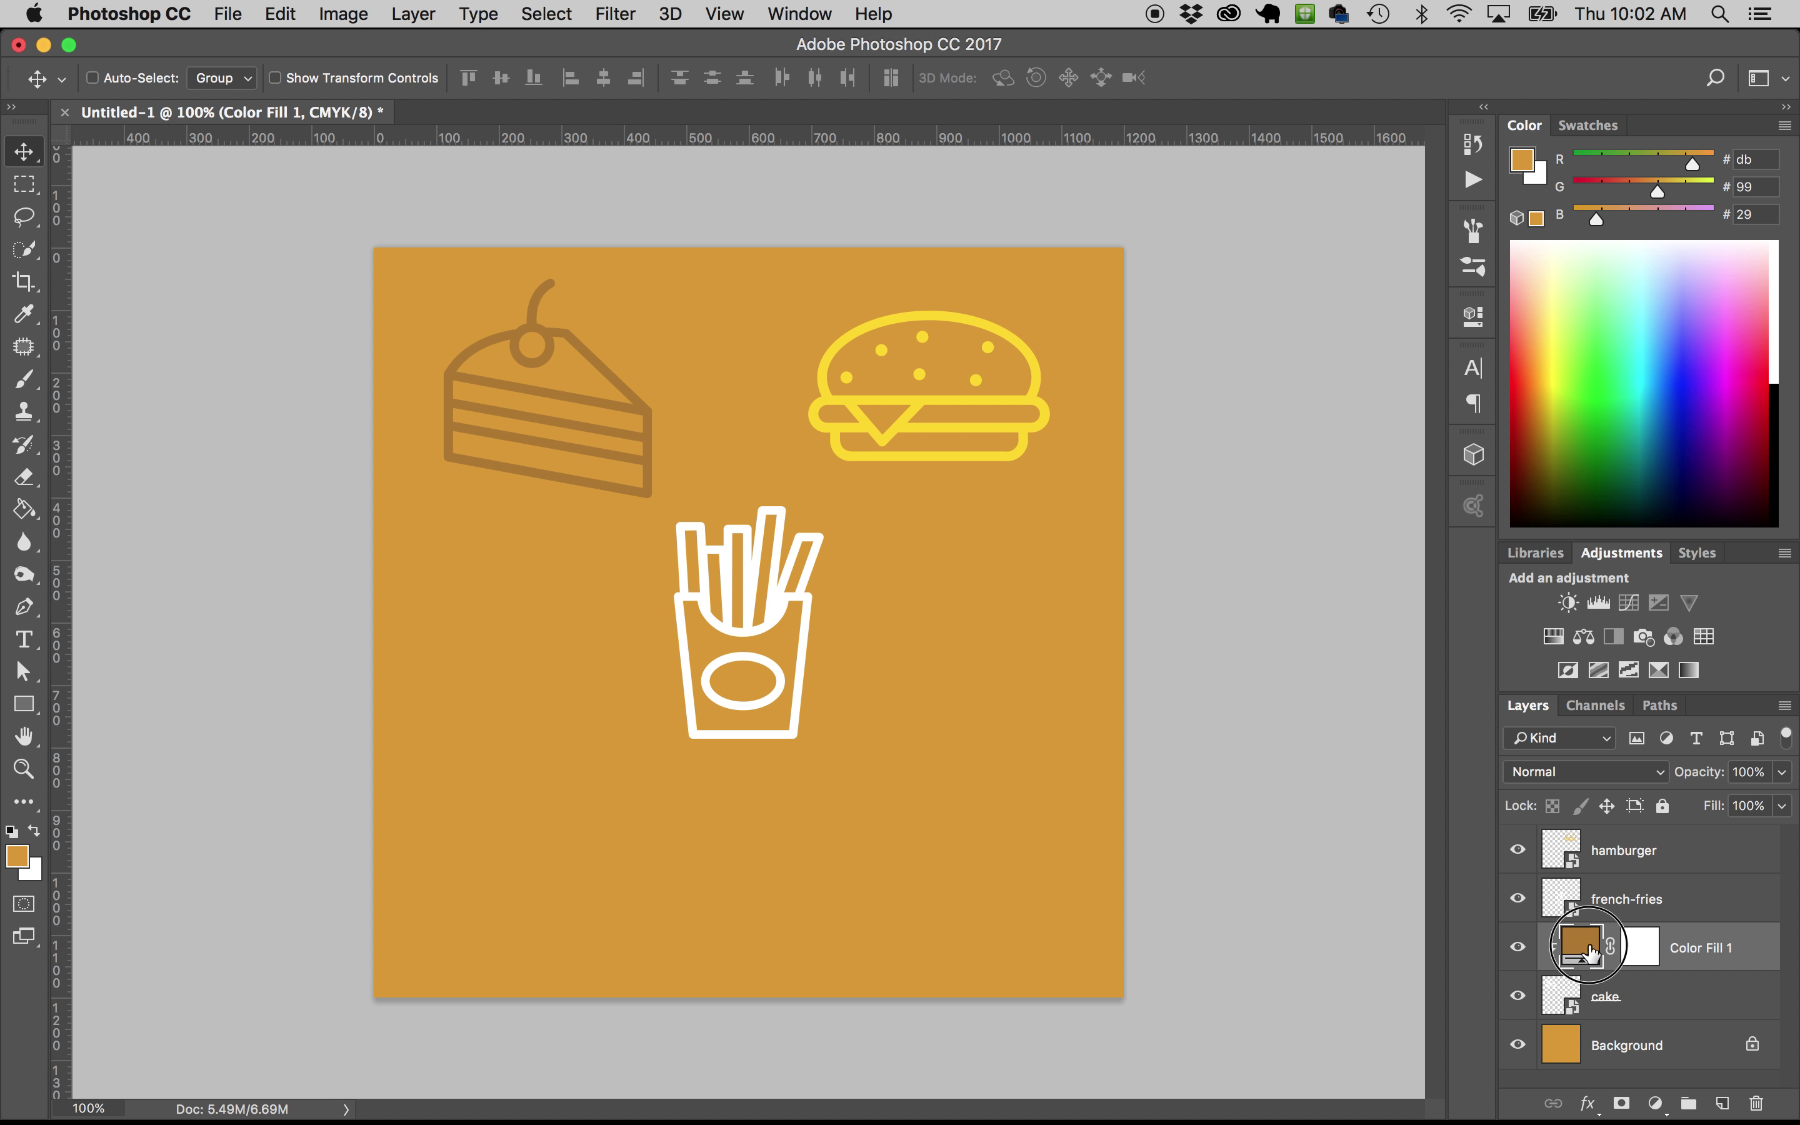
Duplicate the brown color fill above the french-fries layer and clip it to the french fries
{"action": "left_click_drag", "start_coordinate": [1584, 953], "coordinate": [1588, 882]}
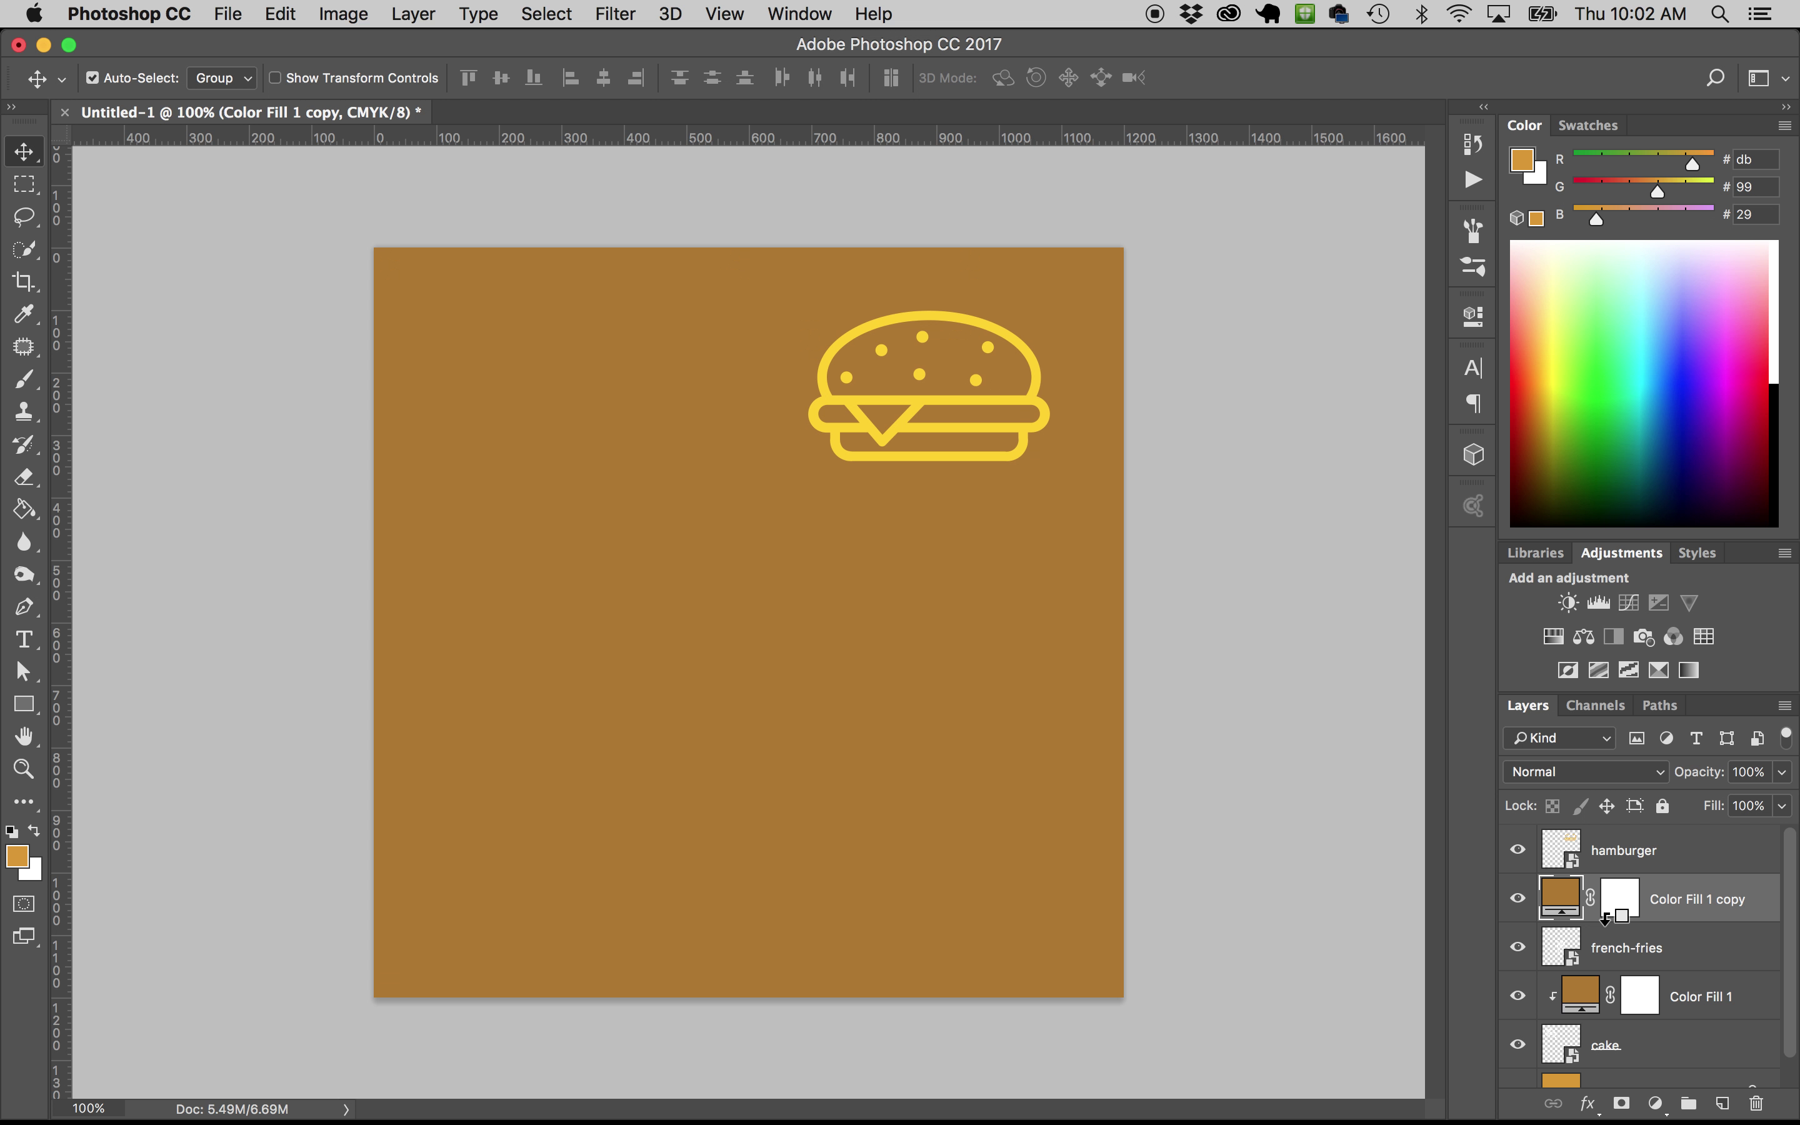
{"action": "left_click", "coordinate": [1607, 931], "text": "alt"}
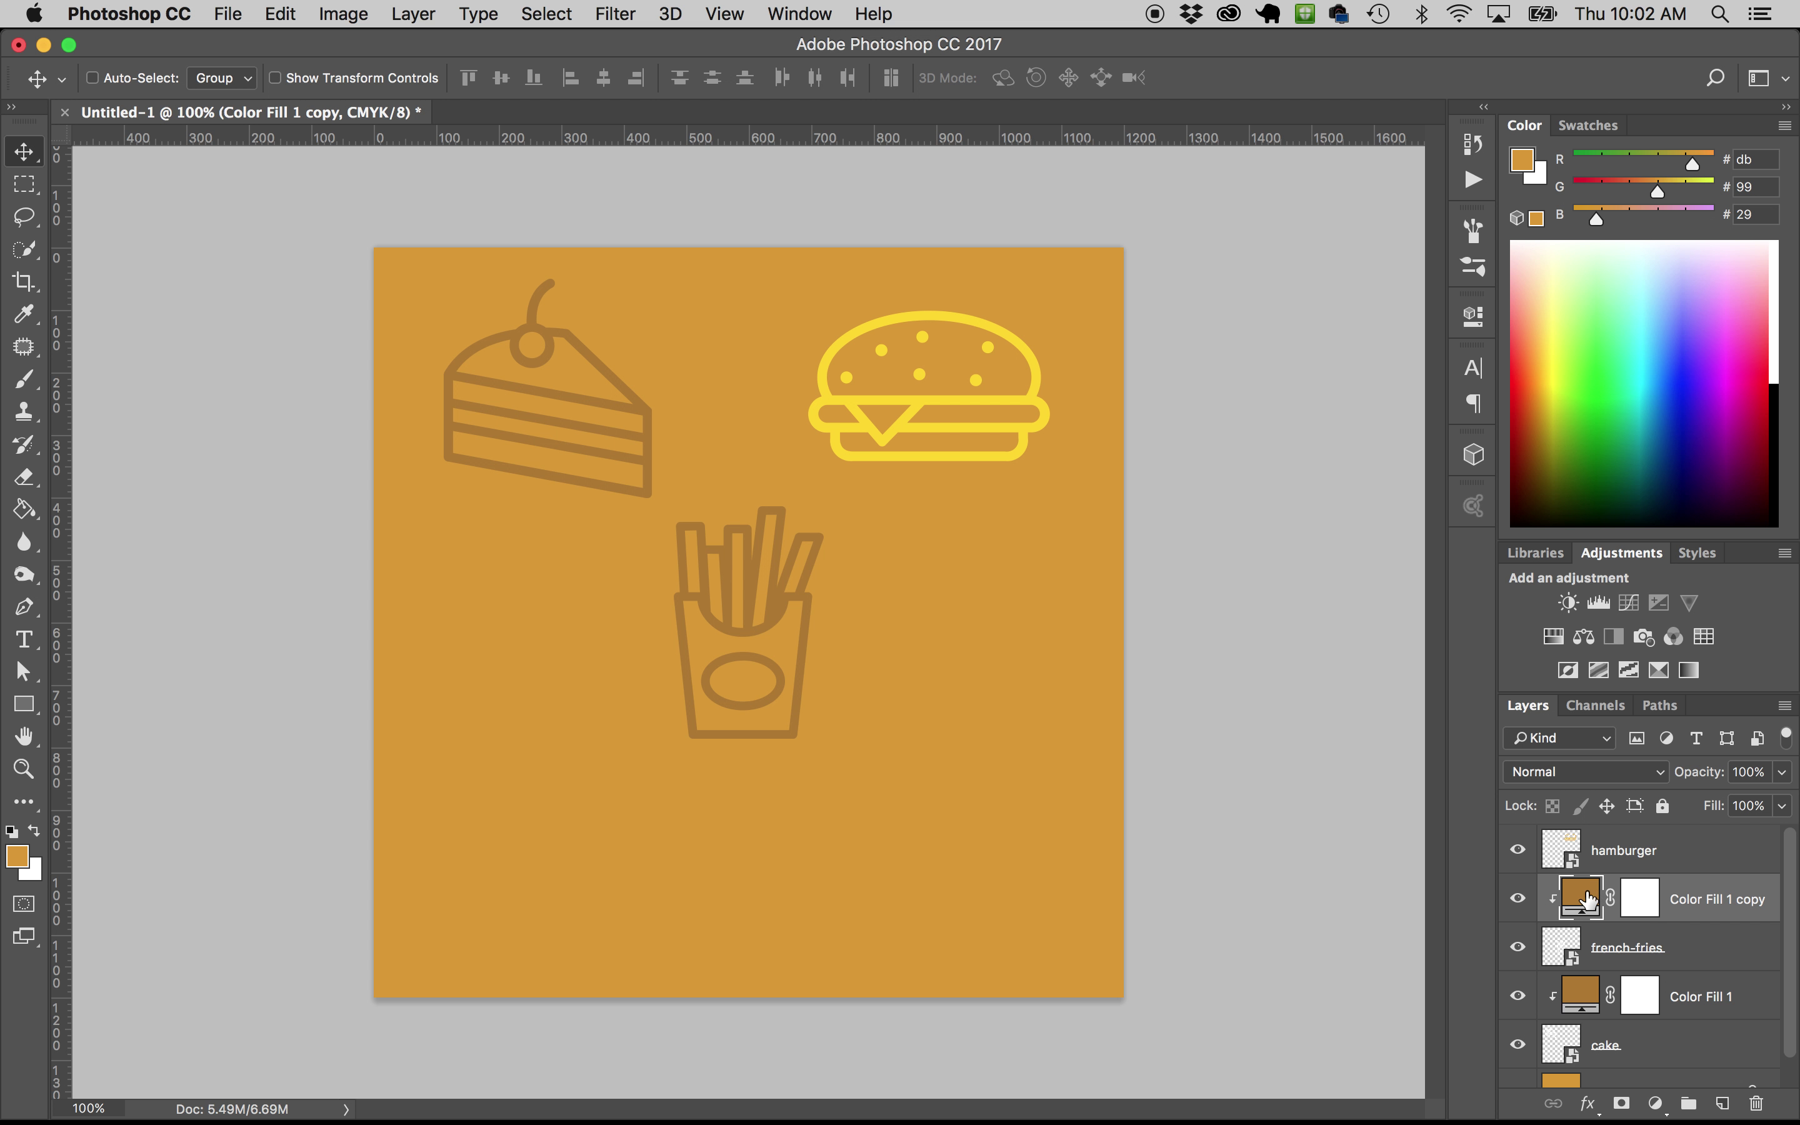
Duplicate the brown color fill above the hamburger layer and clip it to the hamburger
{"action": "left_click", "coordinate": [1602, 857]}
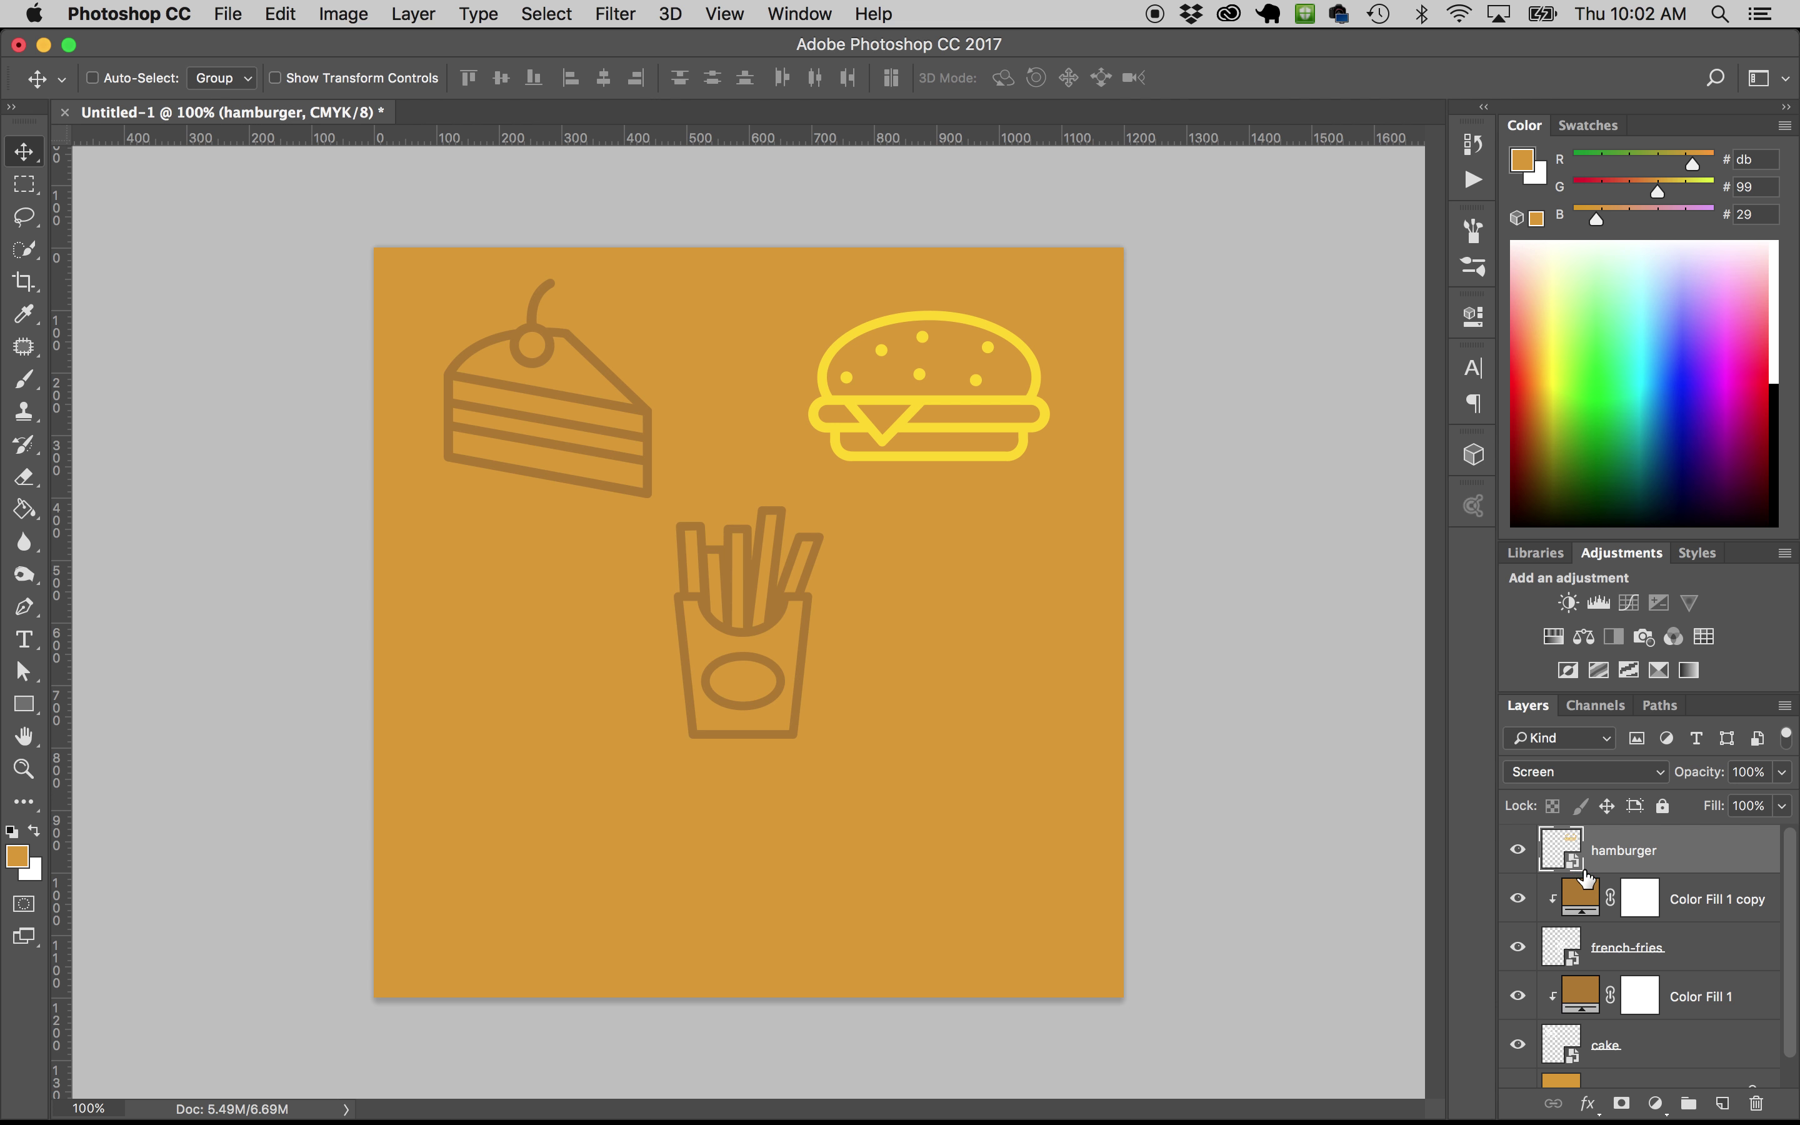
{"action": "left_click", "coordinate": [1586, 885]}
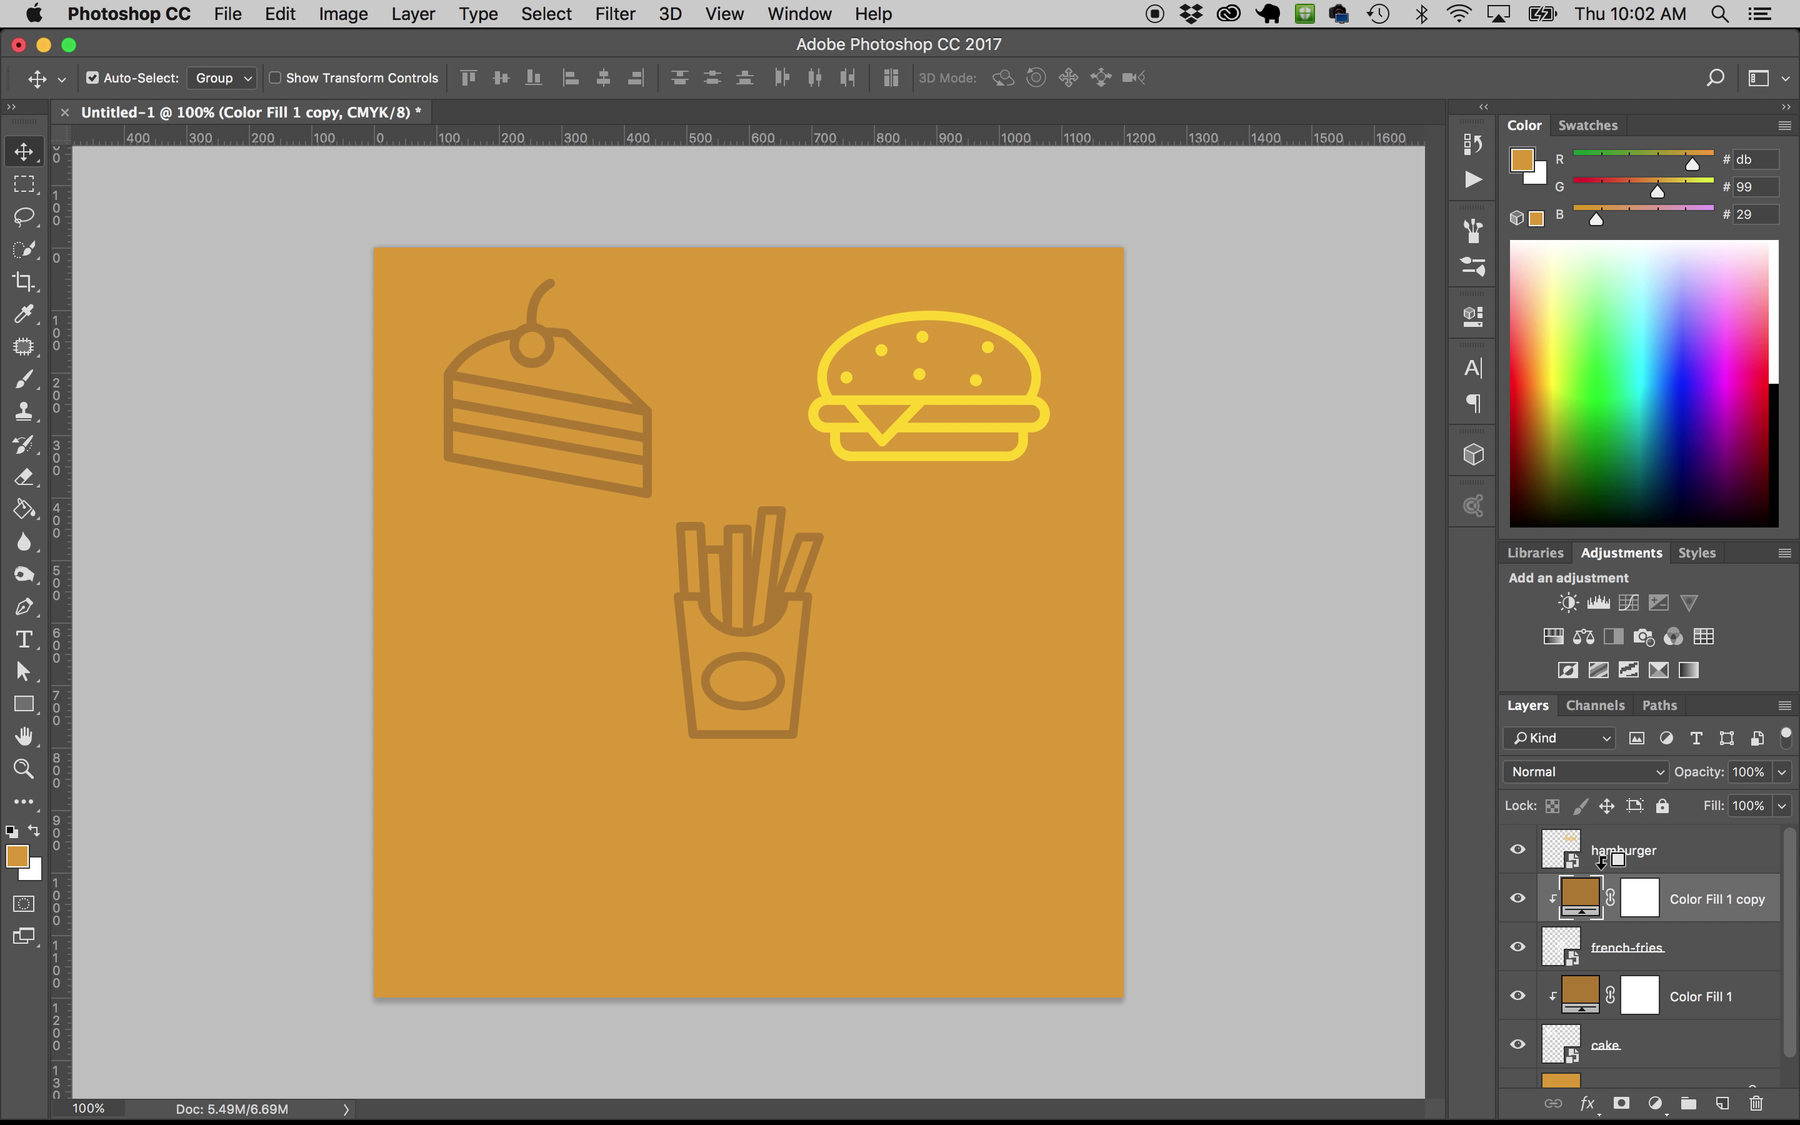
{"action": "left_click_drag", "start_coordinate": [1594, 902], "coordinate": [1599, 837]}
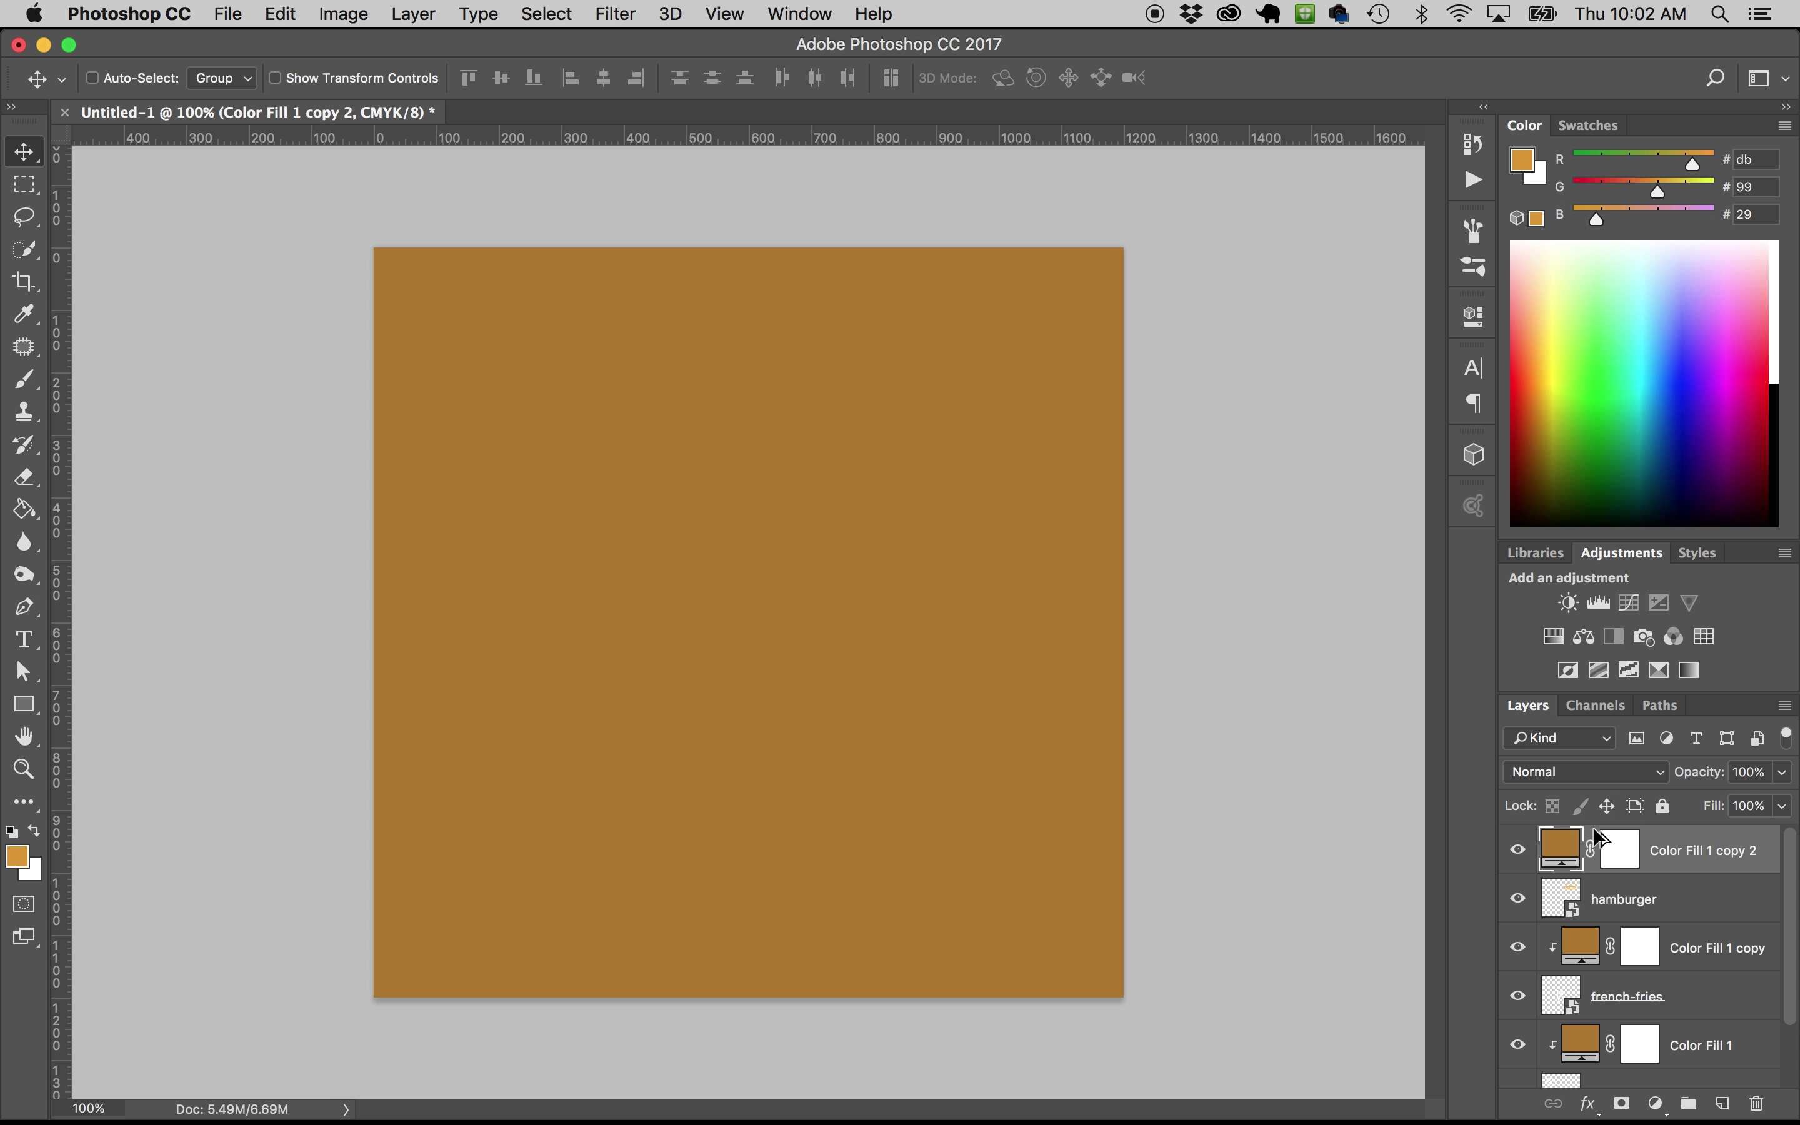
{"action": "left_click", "coordinate": [1642, 880], "text": "alt"}
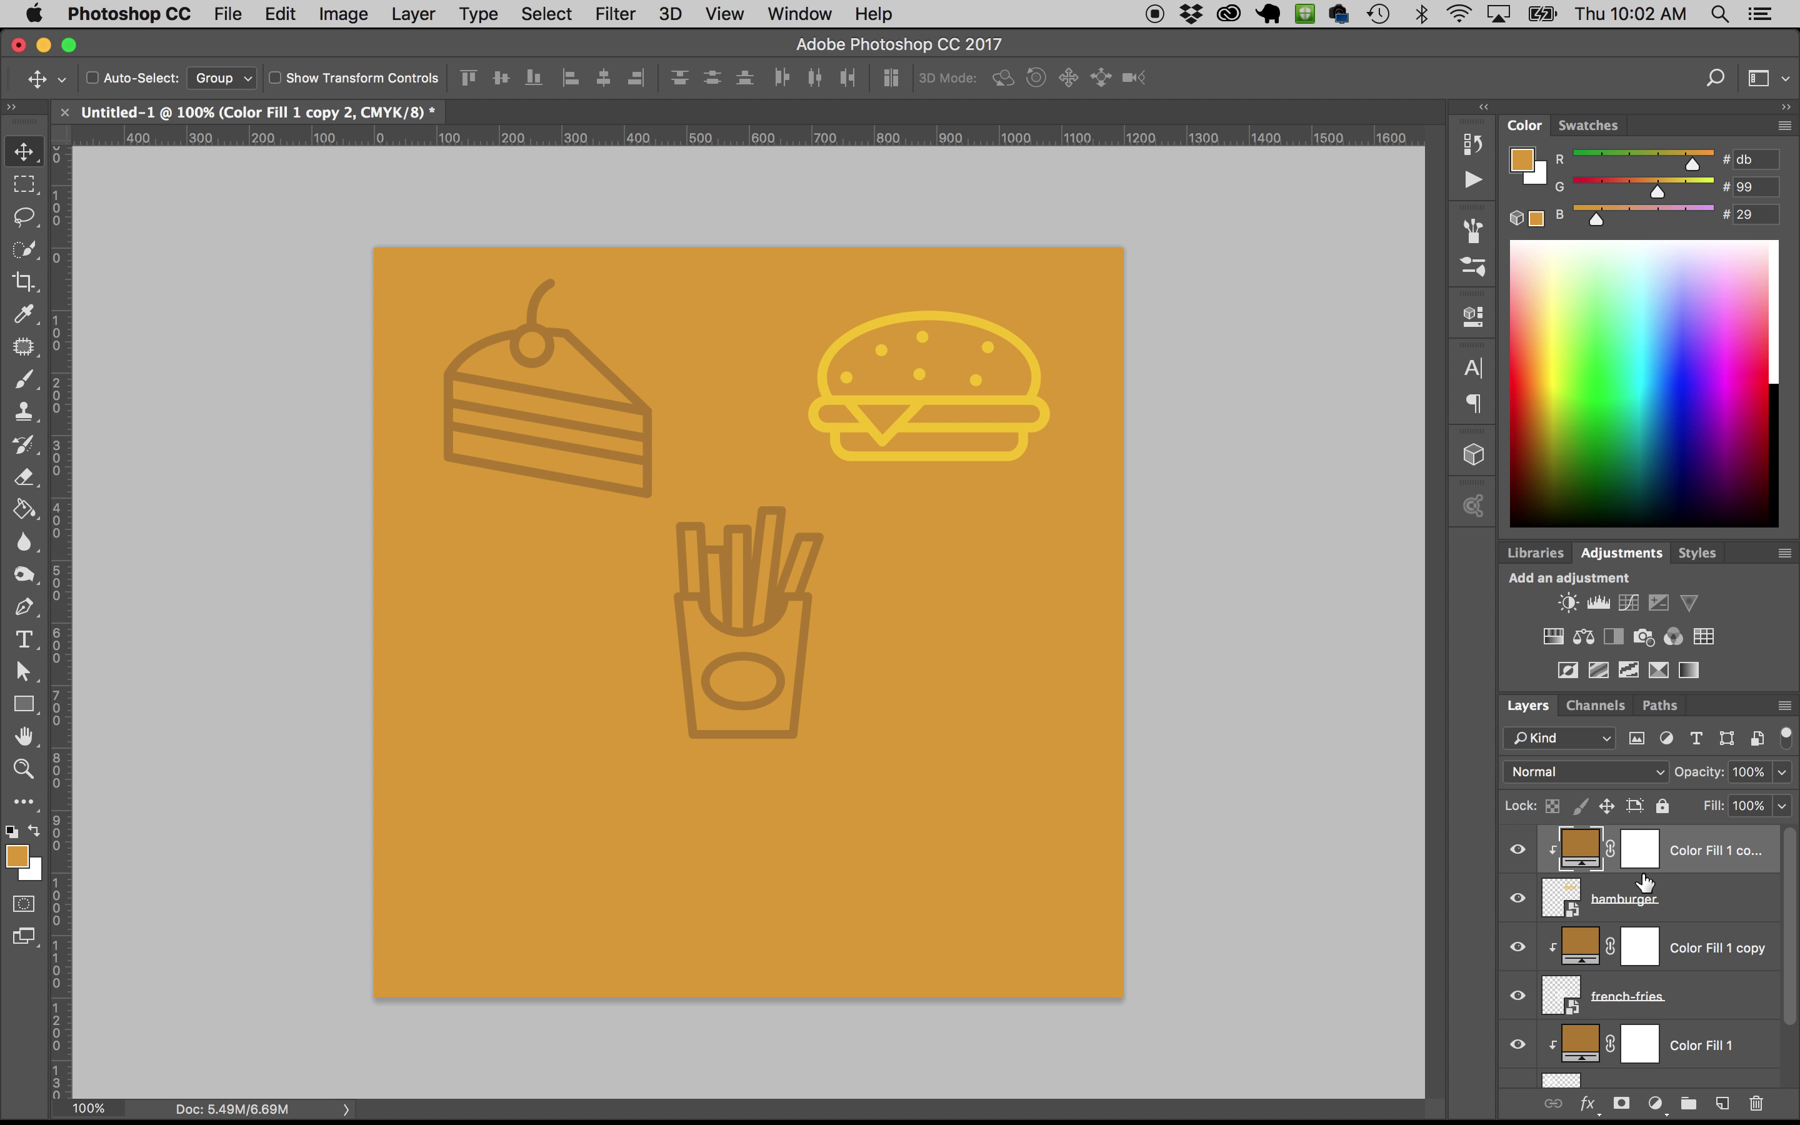
Set the hamburger layer's blending mode to Normal and nudge the hamburger slightly up and to the left
{"action": "left_click", "coordinate": [1568, 899]}
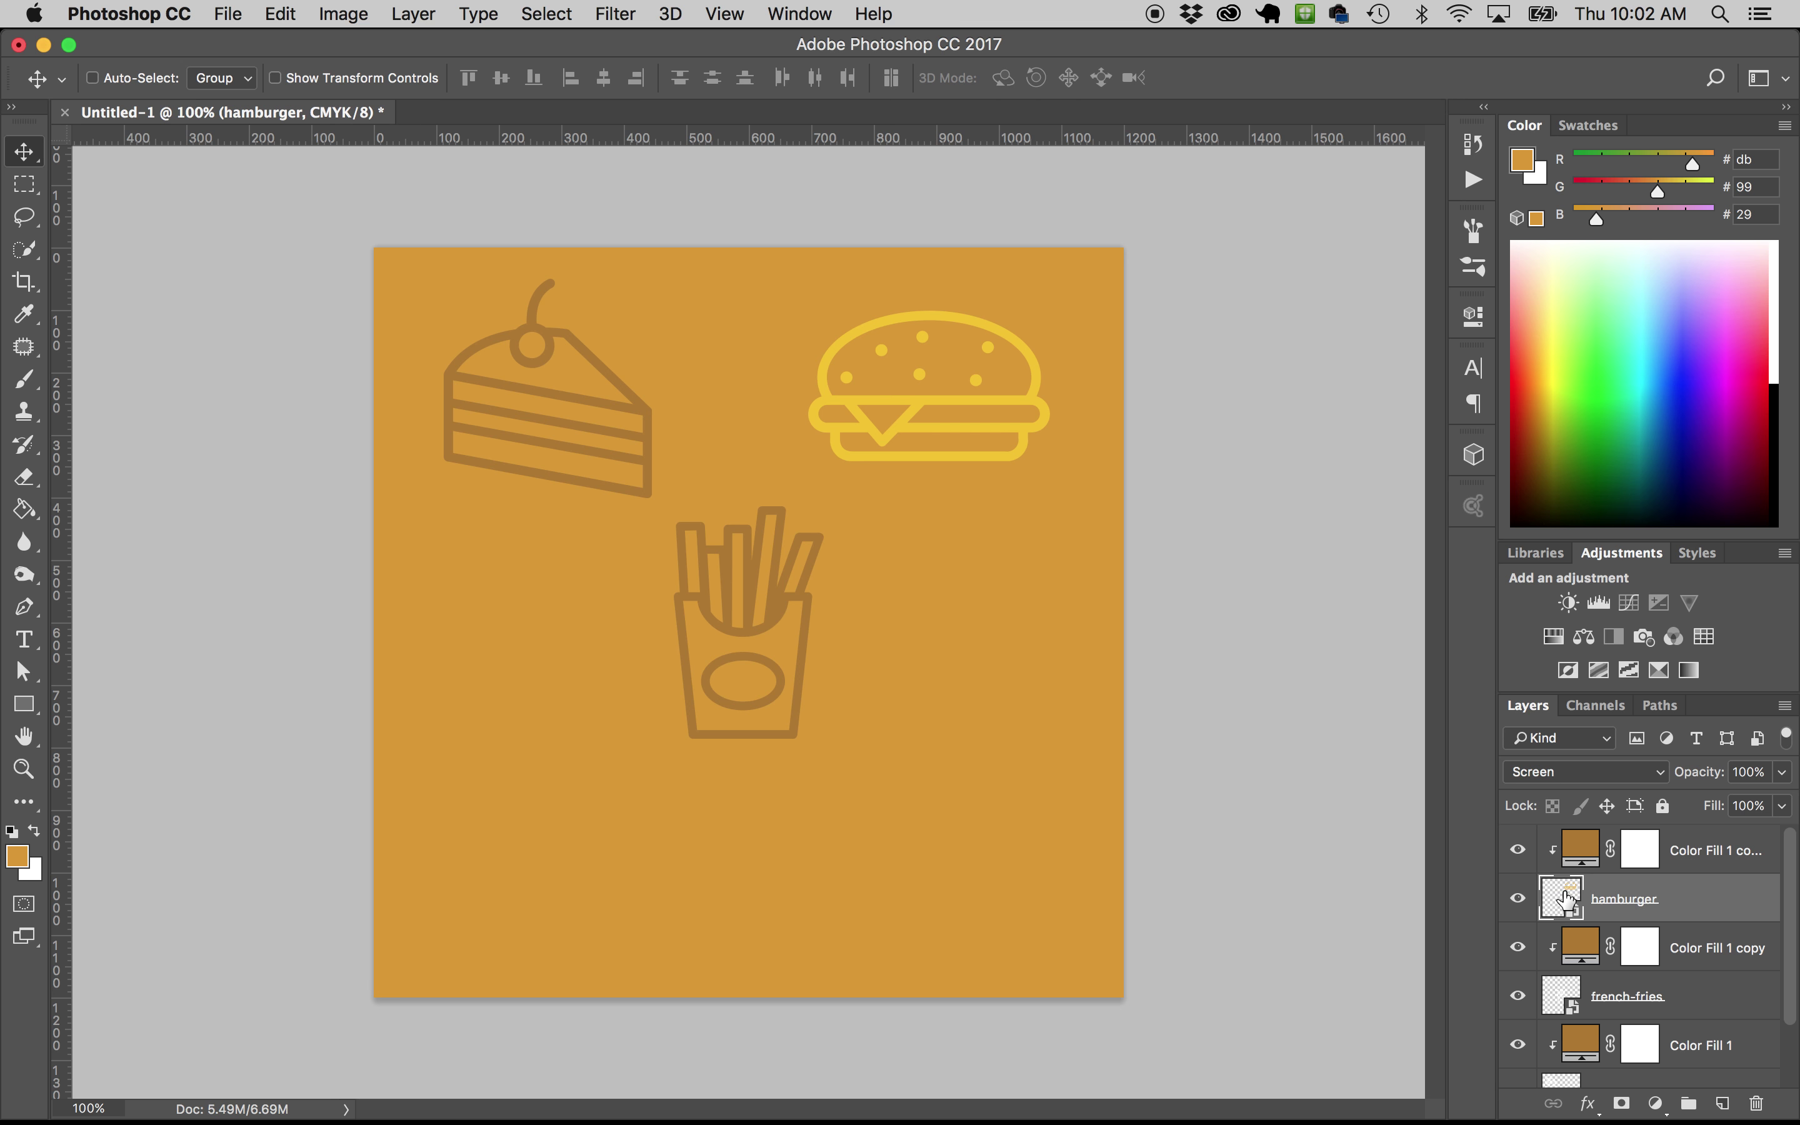
{"action": "left_click", "coordinate": [1577, 856]}
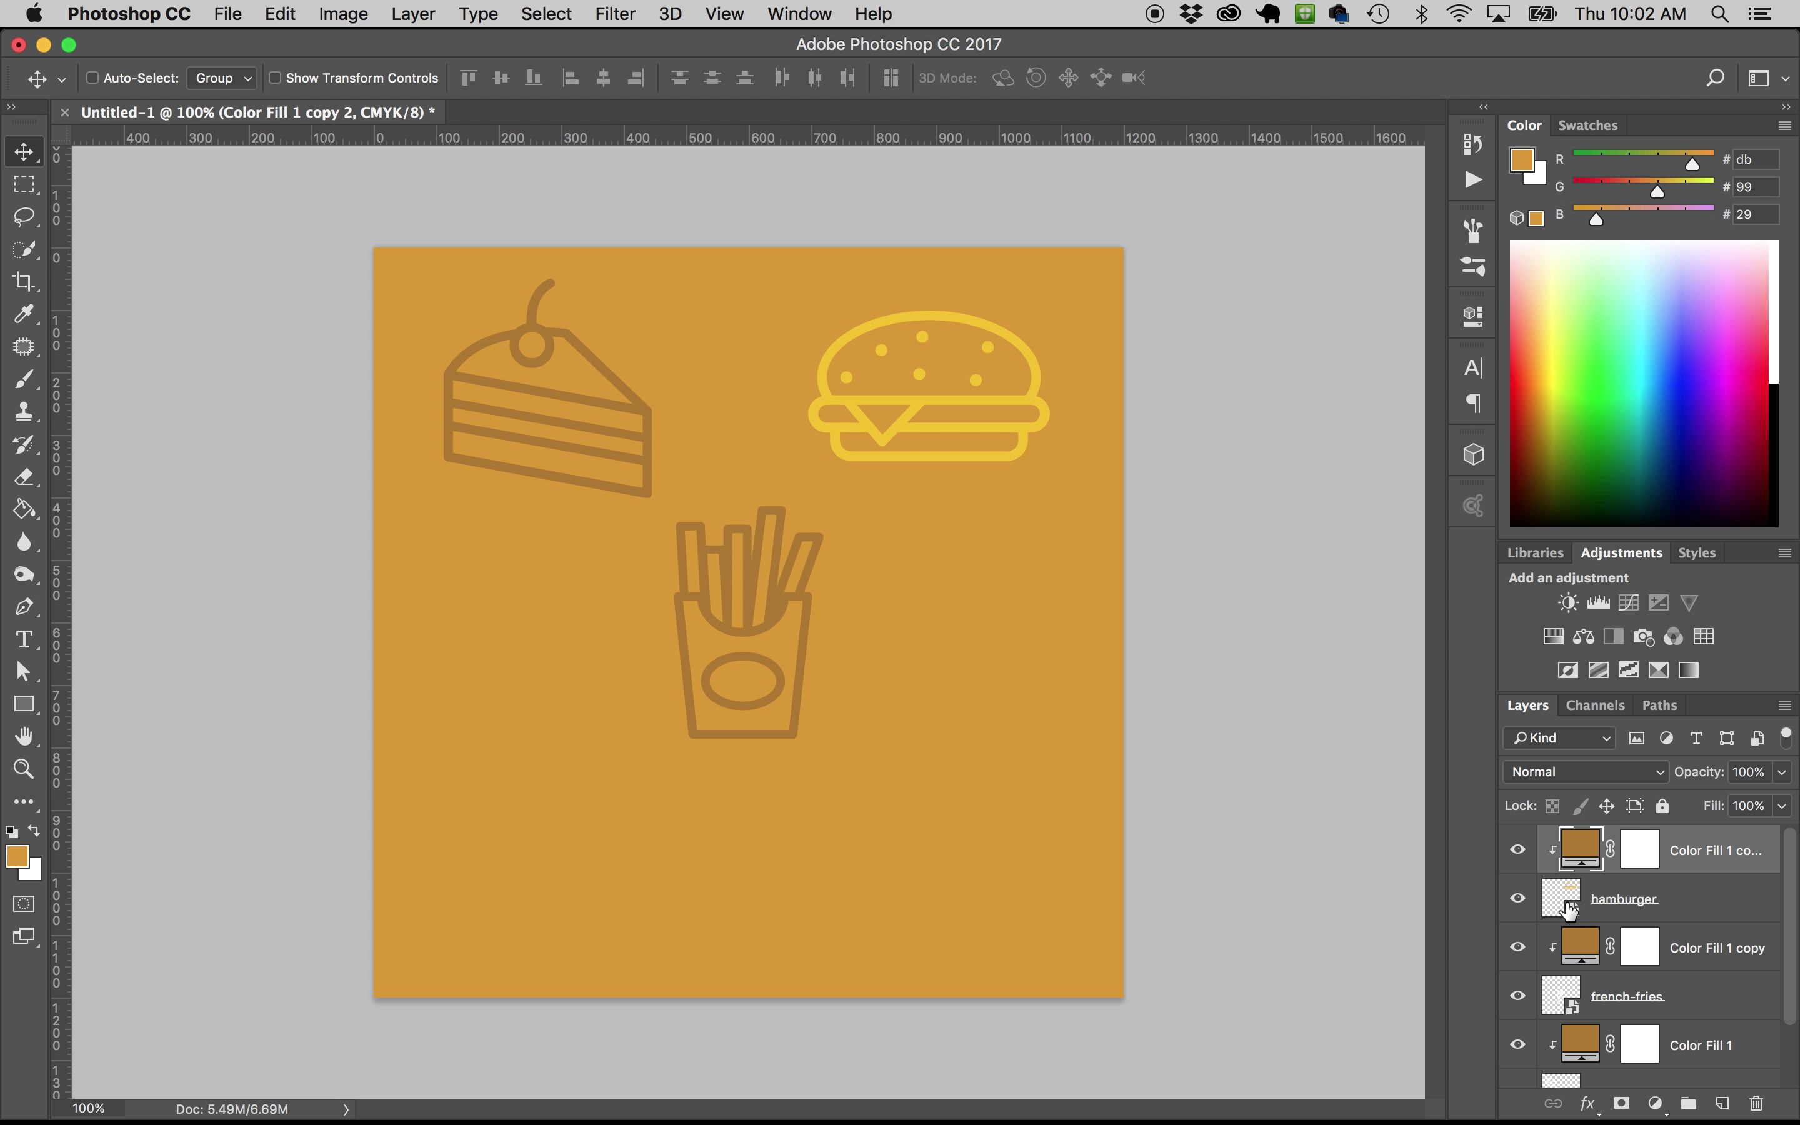
{"action": "left_click", "coordinate": [1561, 900]}
{"action": "left_click", "coordinate": [1643, 777]}
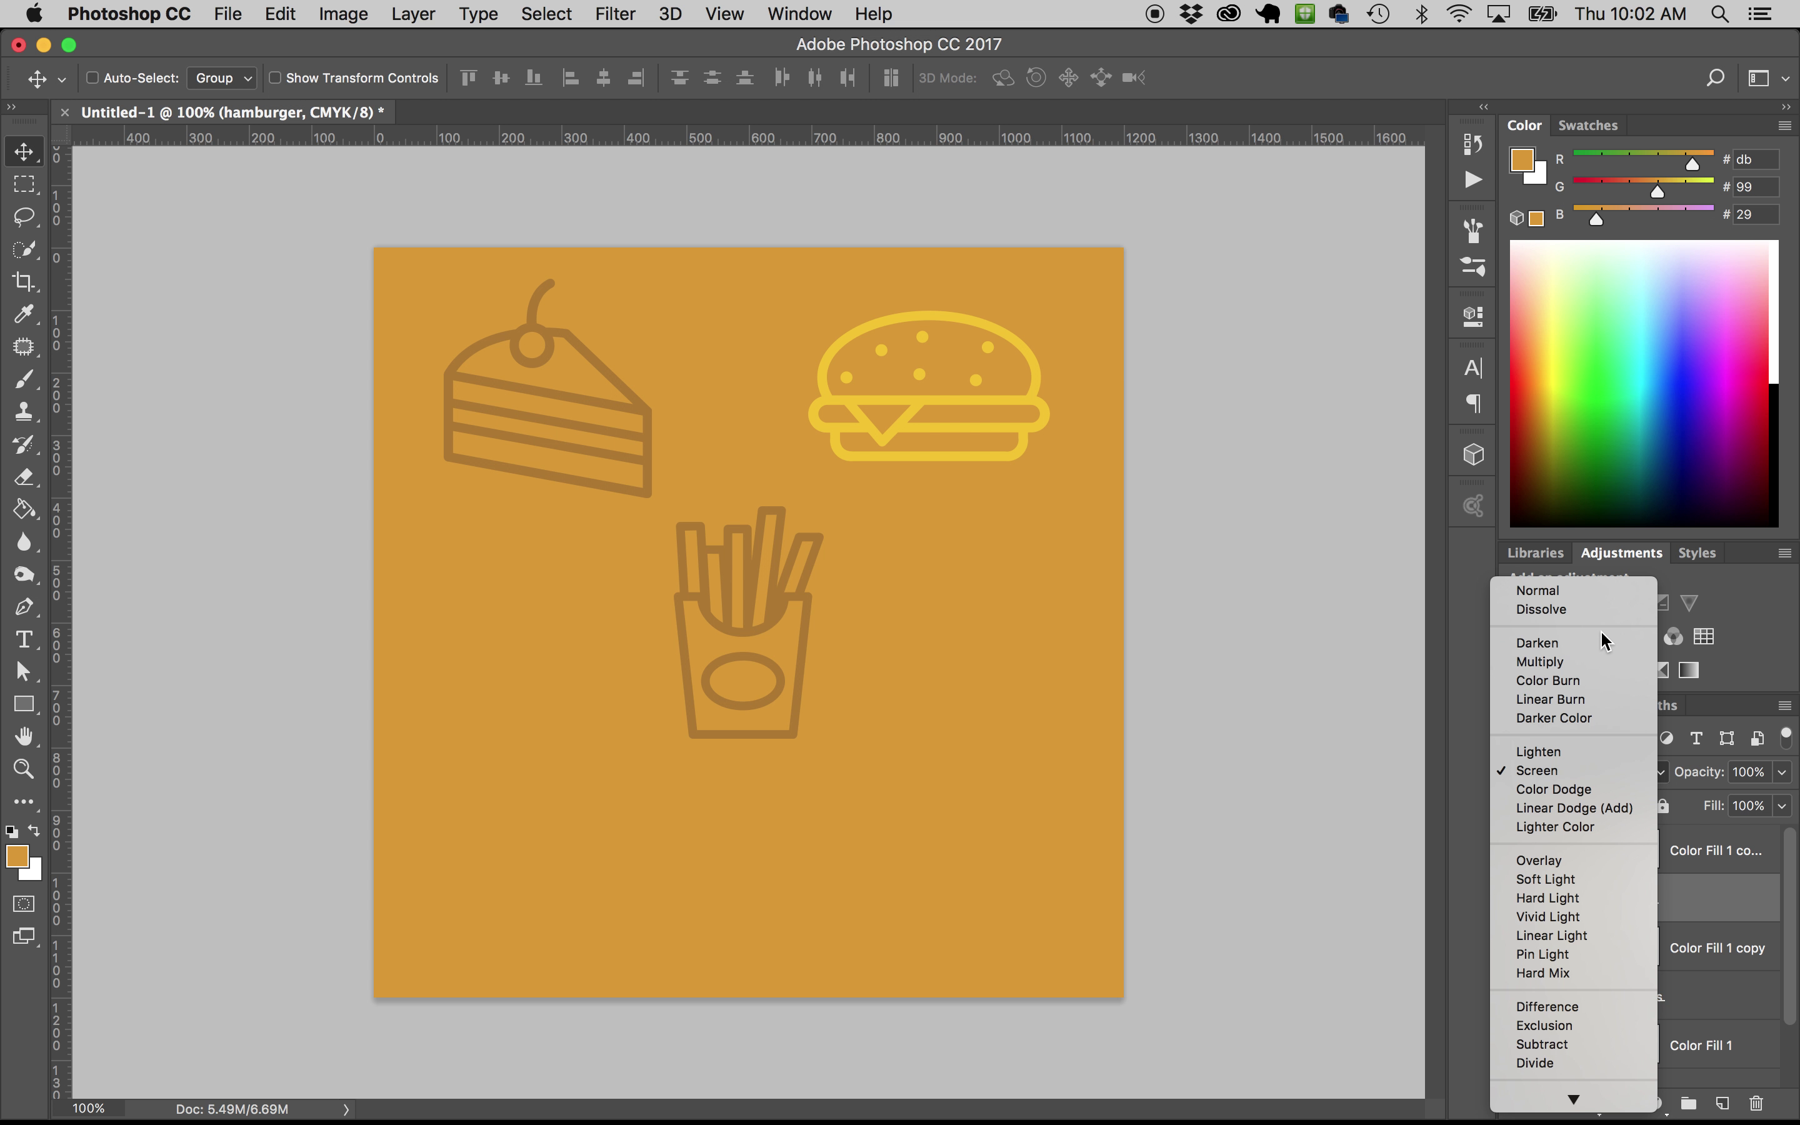
{"action": "left_click", "coordinate": [1601, 601]}
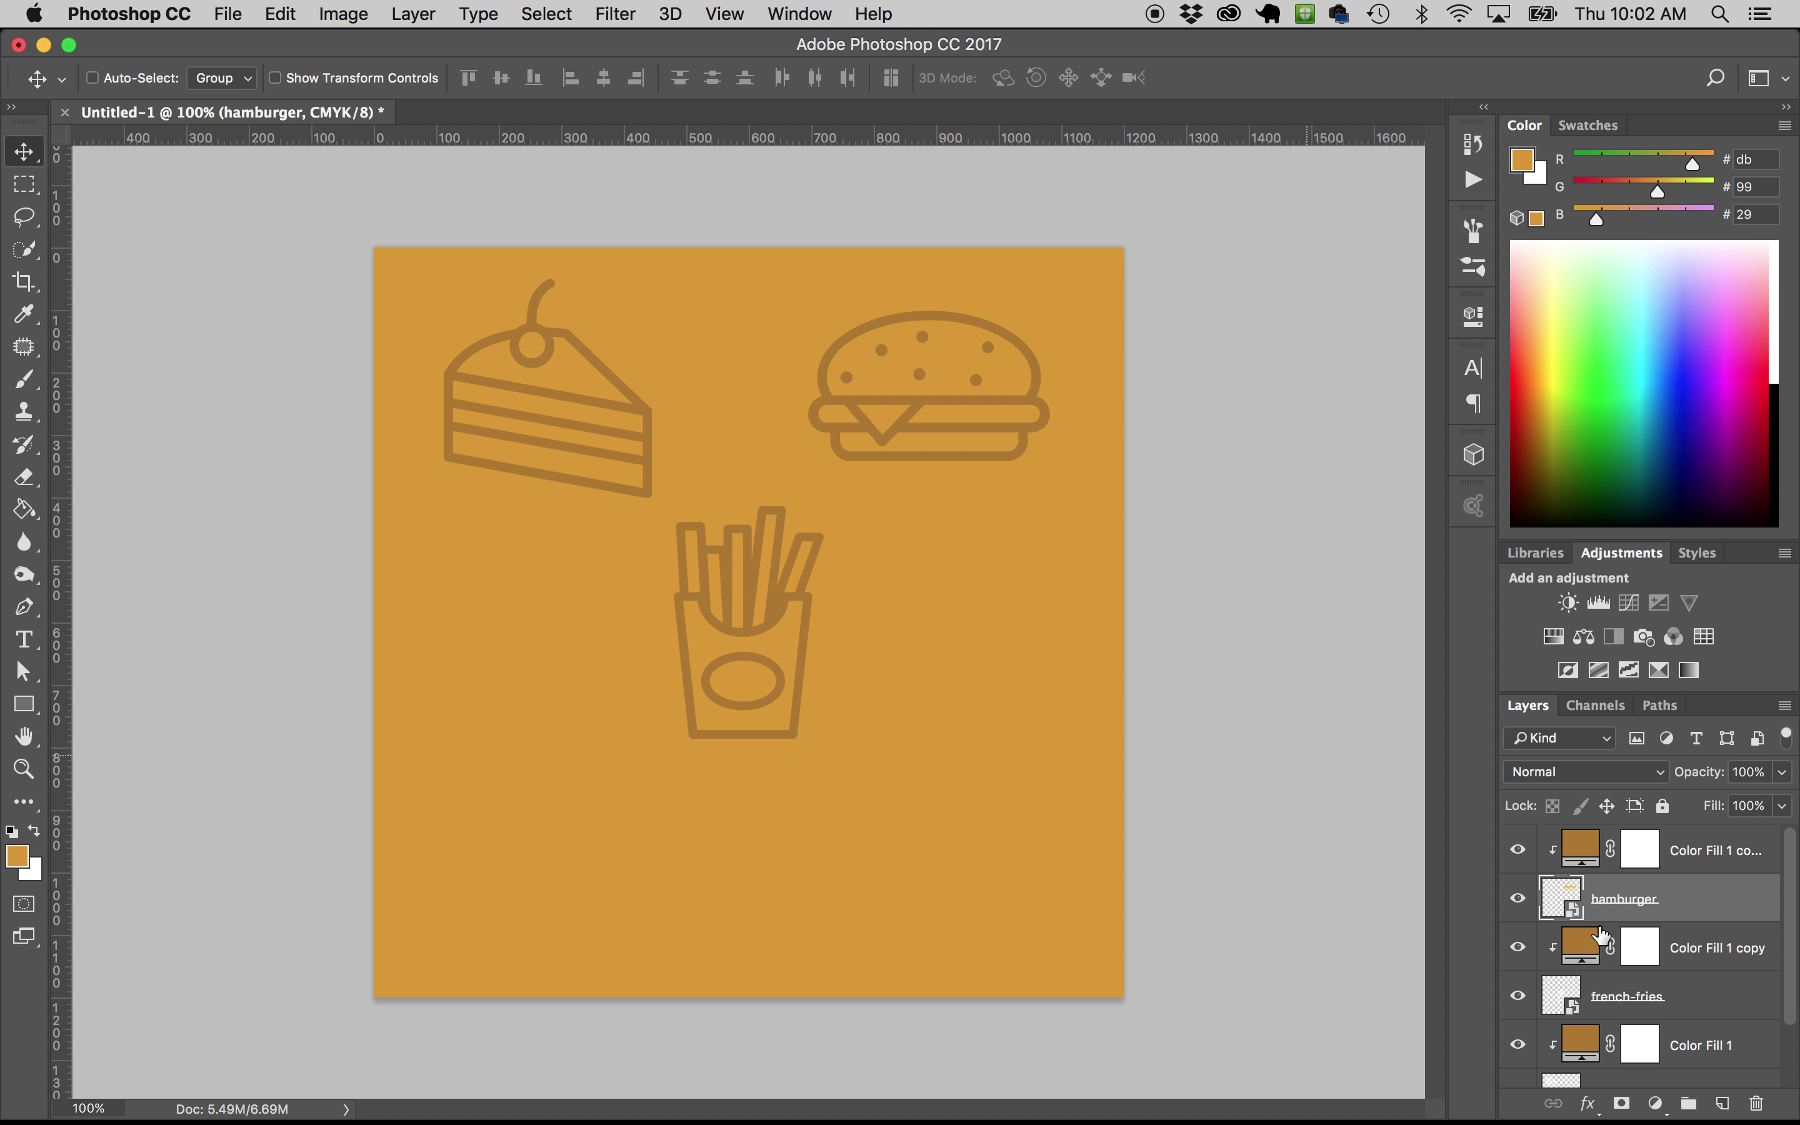
{"action": "mouse_move", "coordinate": [1012, 665]}
{"action": "left_mouse_down"}
{"action": "mouse_move", "coordinate": [939, 792]}
{"action": "mouse_move", "coordinate": [1023, 640]}
{"action": "mouse_move", "coordinate": [889, 710]}
{"action": "mouse_move", "coordinate": [952, 662]}
{"action": "mouse_move", "coordinate": [1010, 663]}
{"action": "left_mouse_up"}
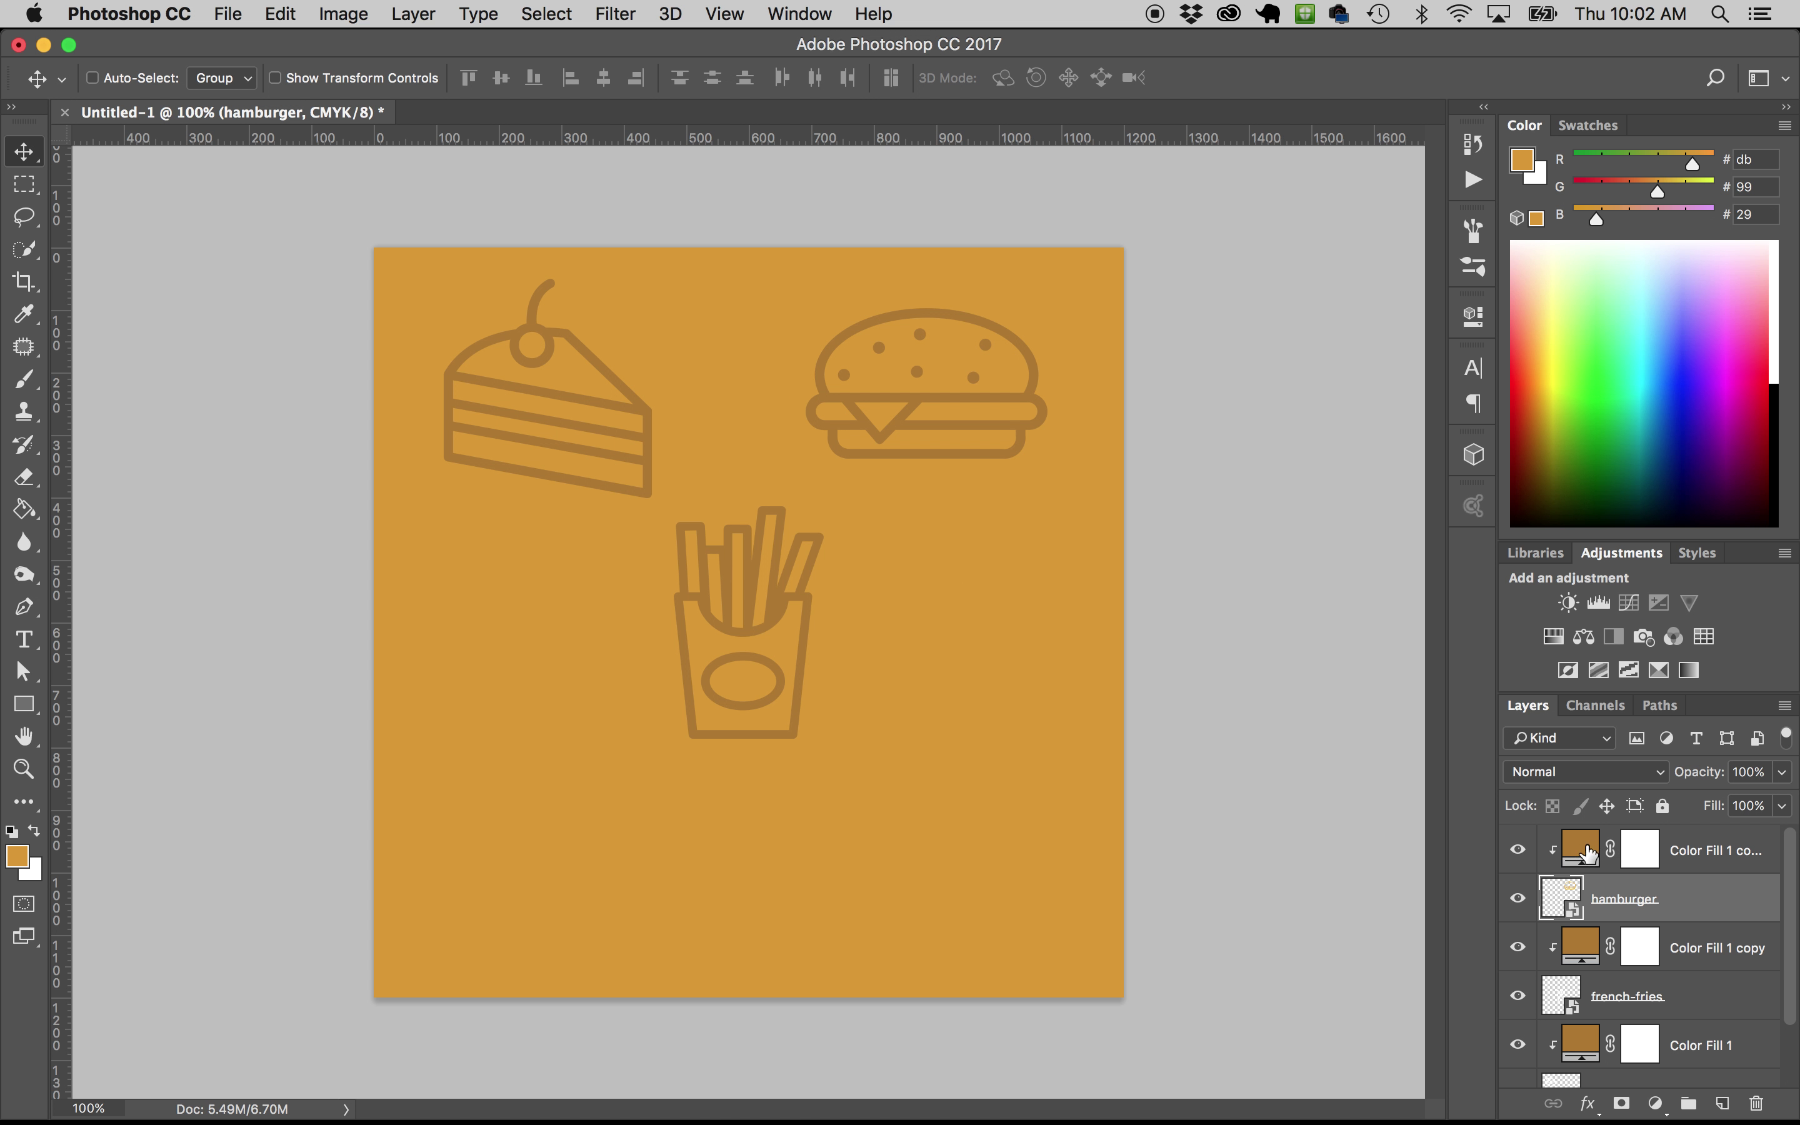
Move the french fries to the canvas's lower-right area and undo the duplicate made of them
{"action": "scroll", "coordinate": [1621, 897], "scroll_direction": "down", "scroll_amount": 2}
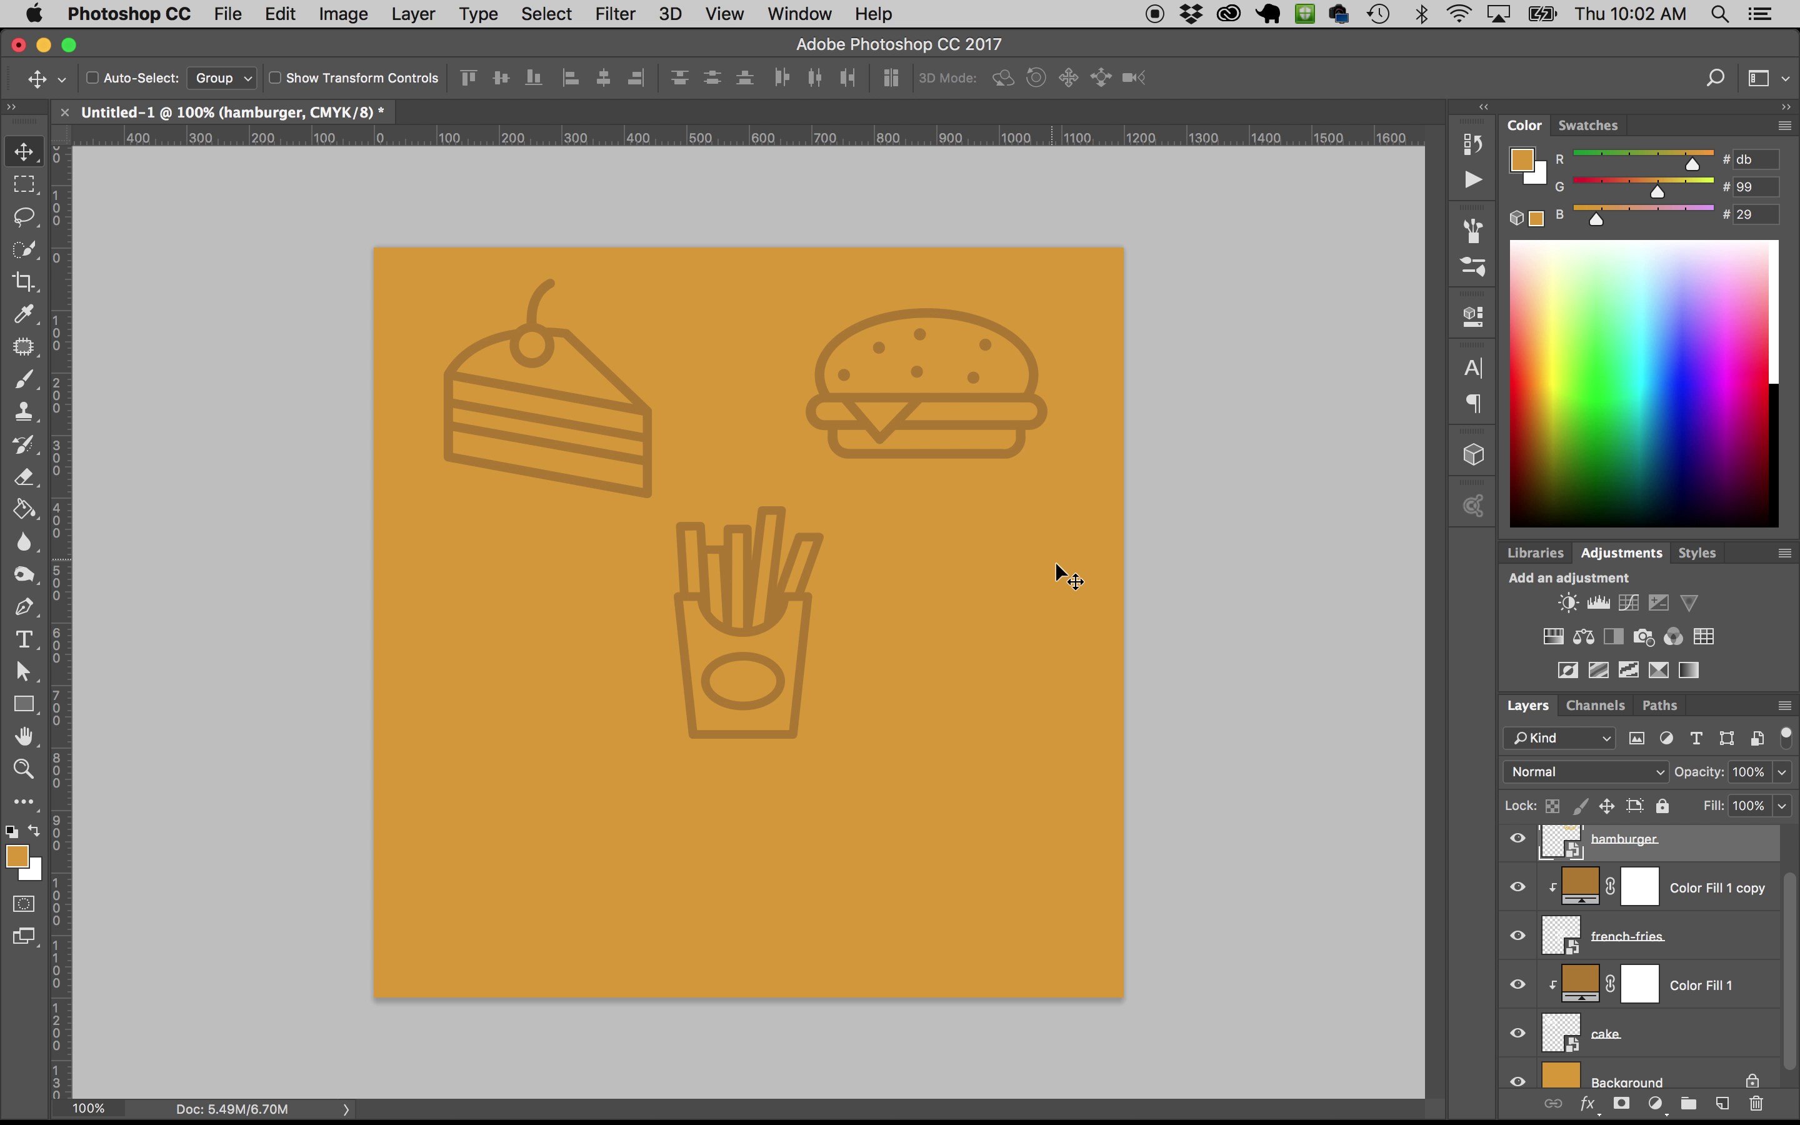
{"action": "right_click", "coordinate": [776, 604]}
{"action": "left_click", "coordinate": [775, 604]}
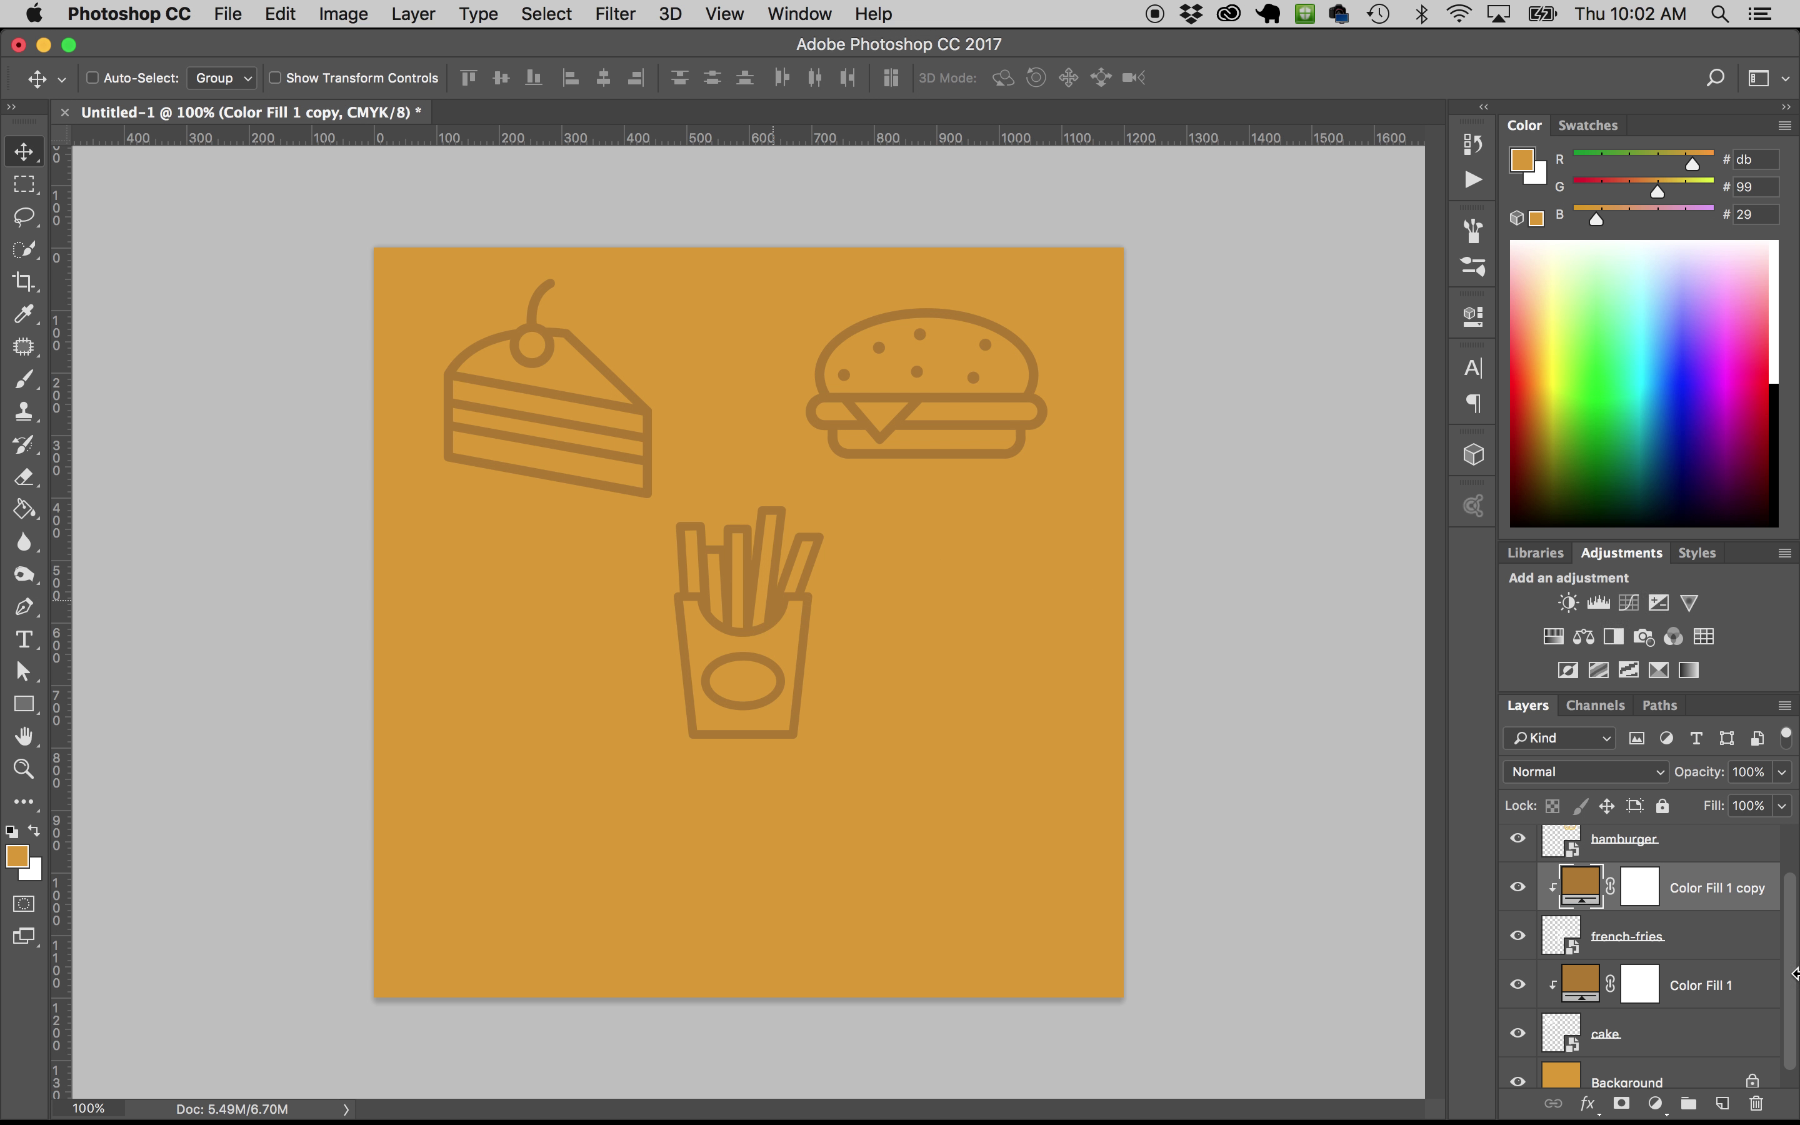
{"action": "left_click", "coordinate": [1675, 941]}
{"action": "left_click_drag", "start_coordinate": [815, 661], "coordinate": [767, 672]}
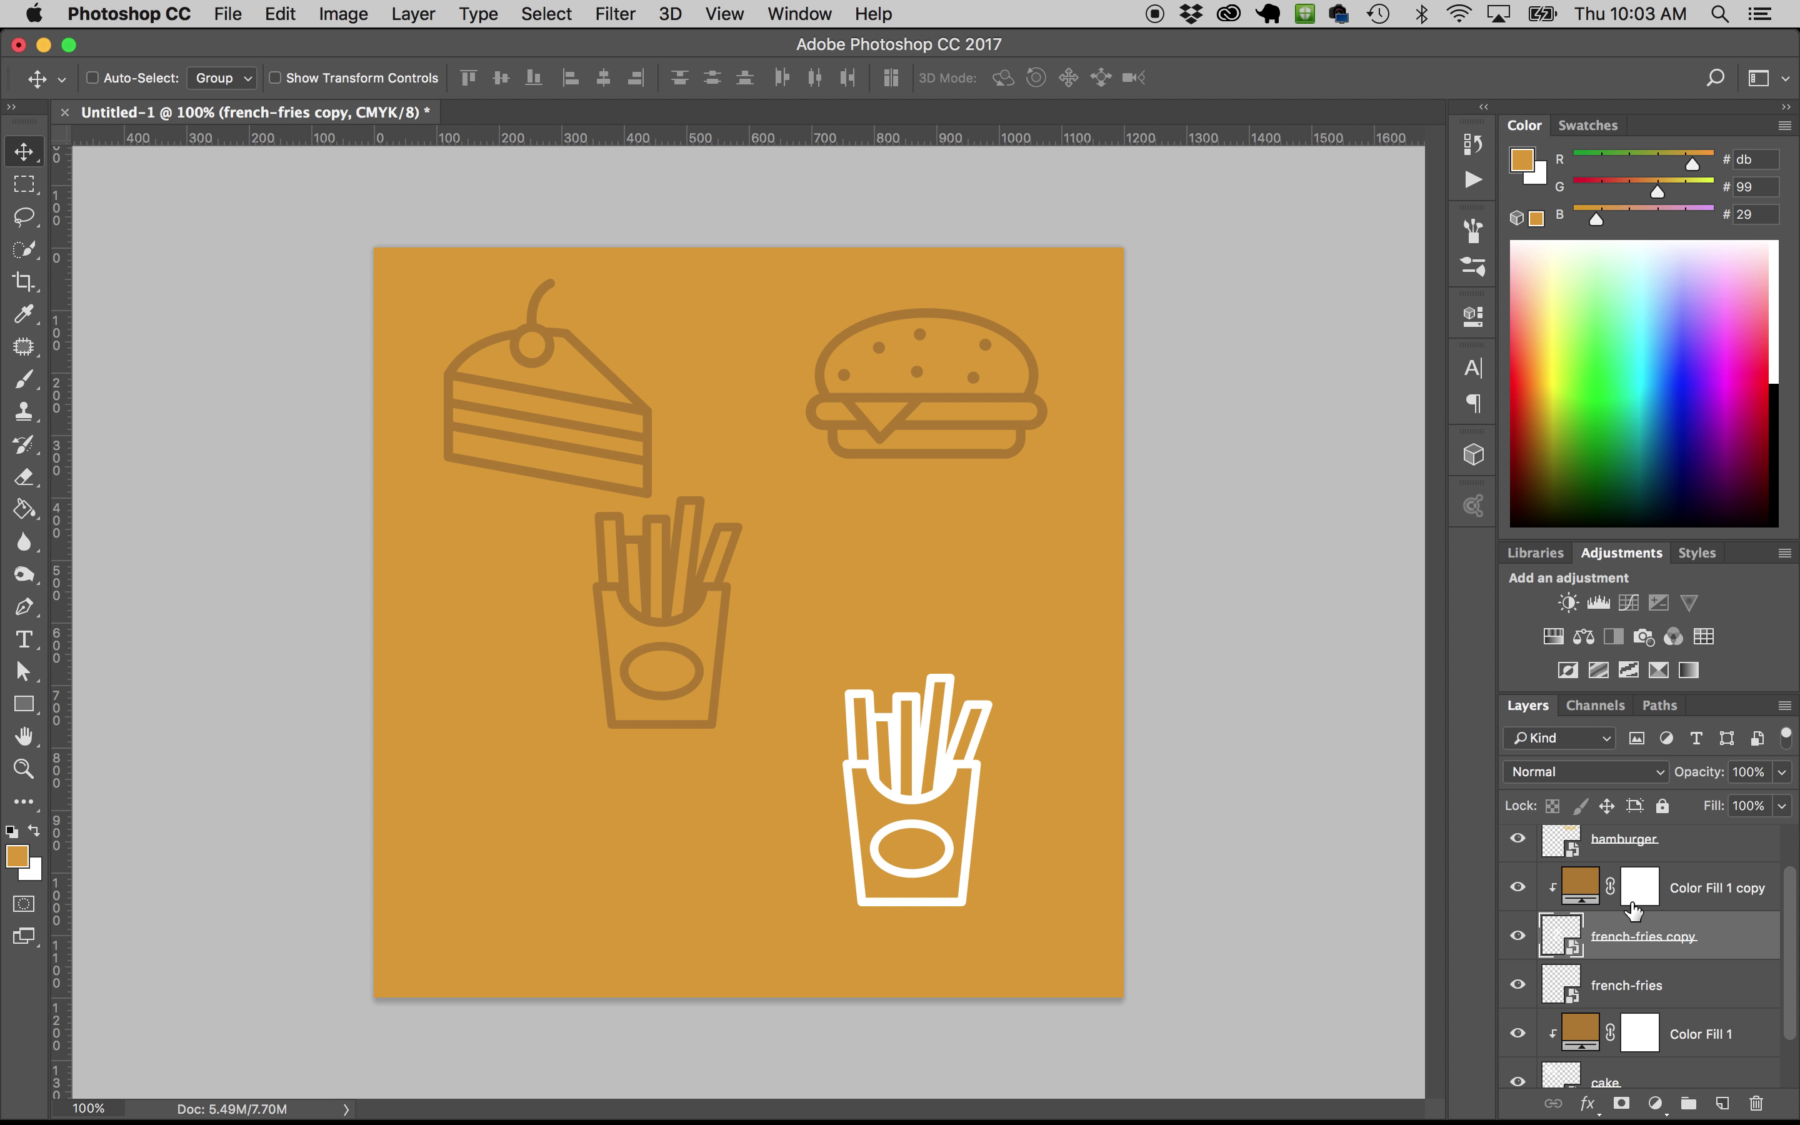
{"action": "key", "text": "super+z"}
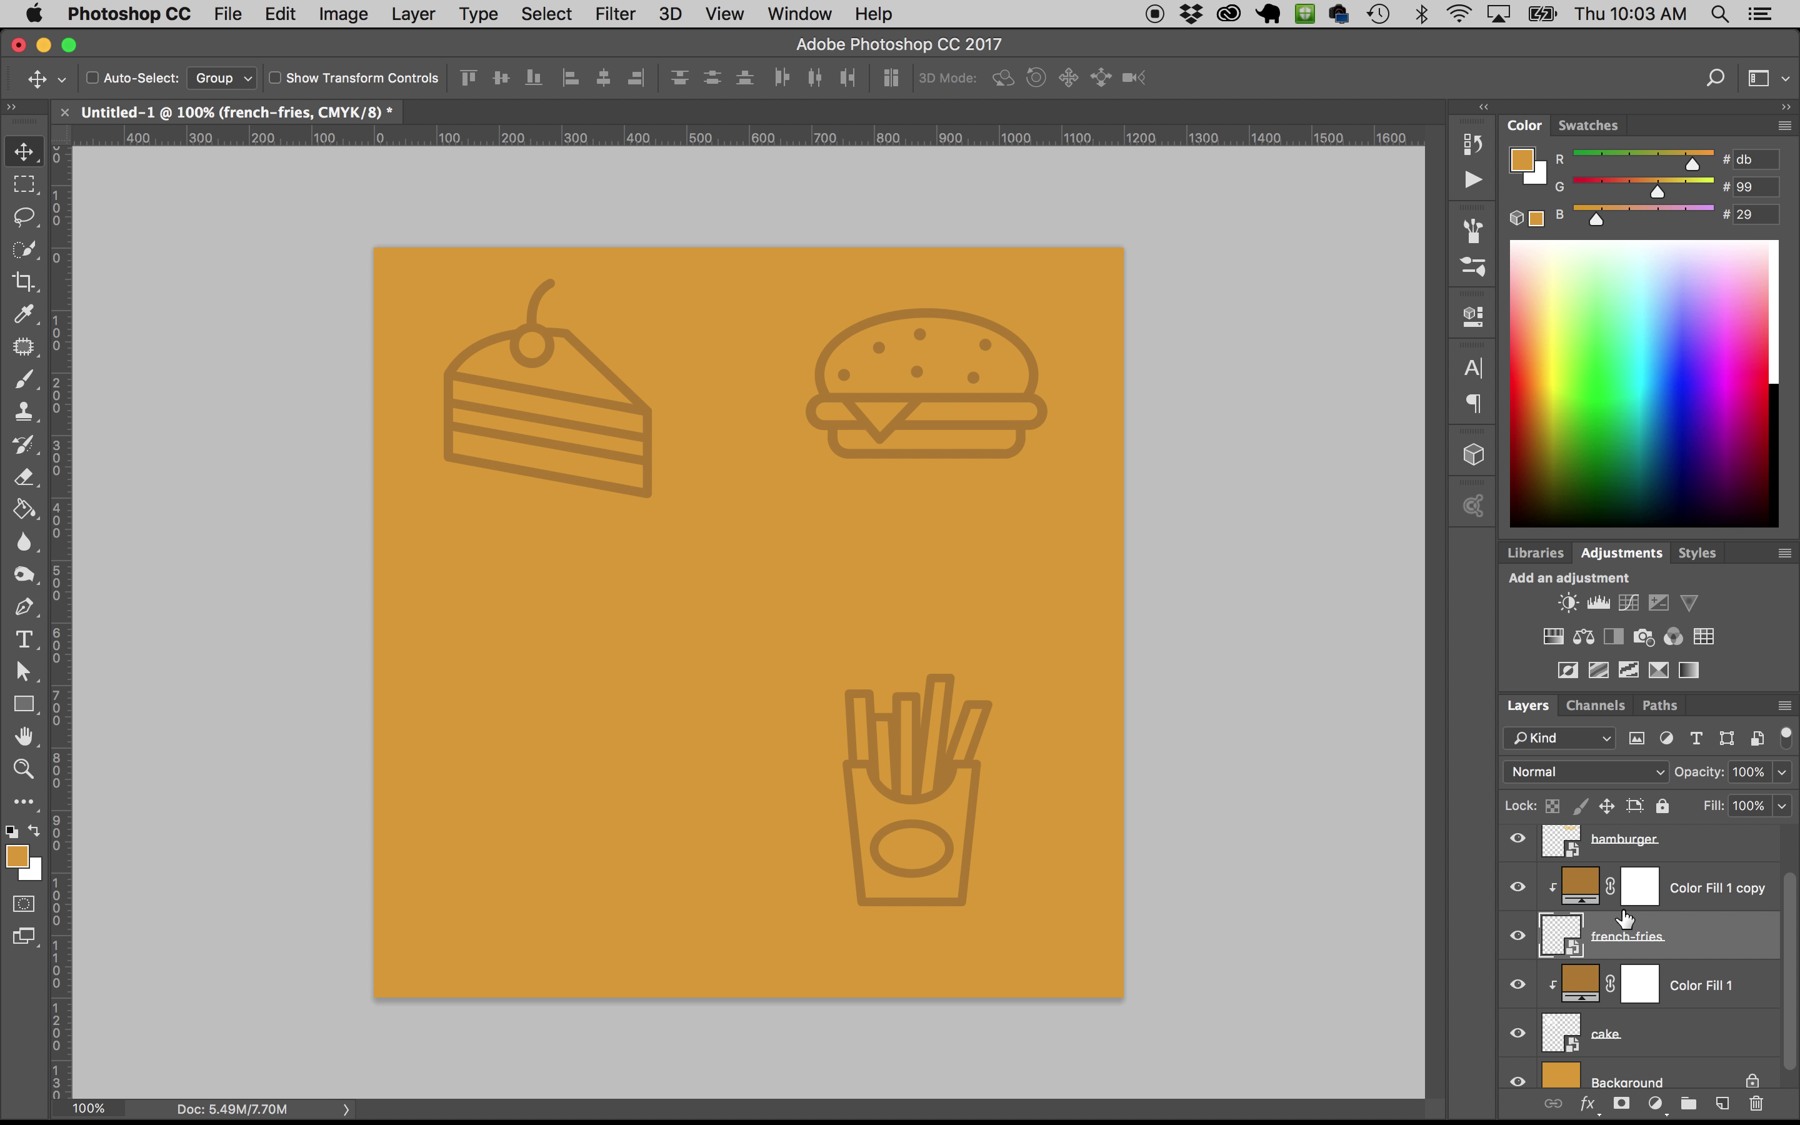
{"action": "scroll", "coordinate": [1703, 900], "scroll_direction": "up", "scroll_amount": 1}
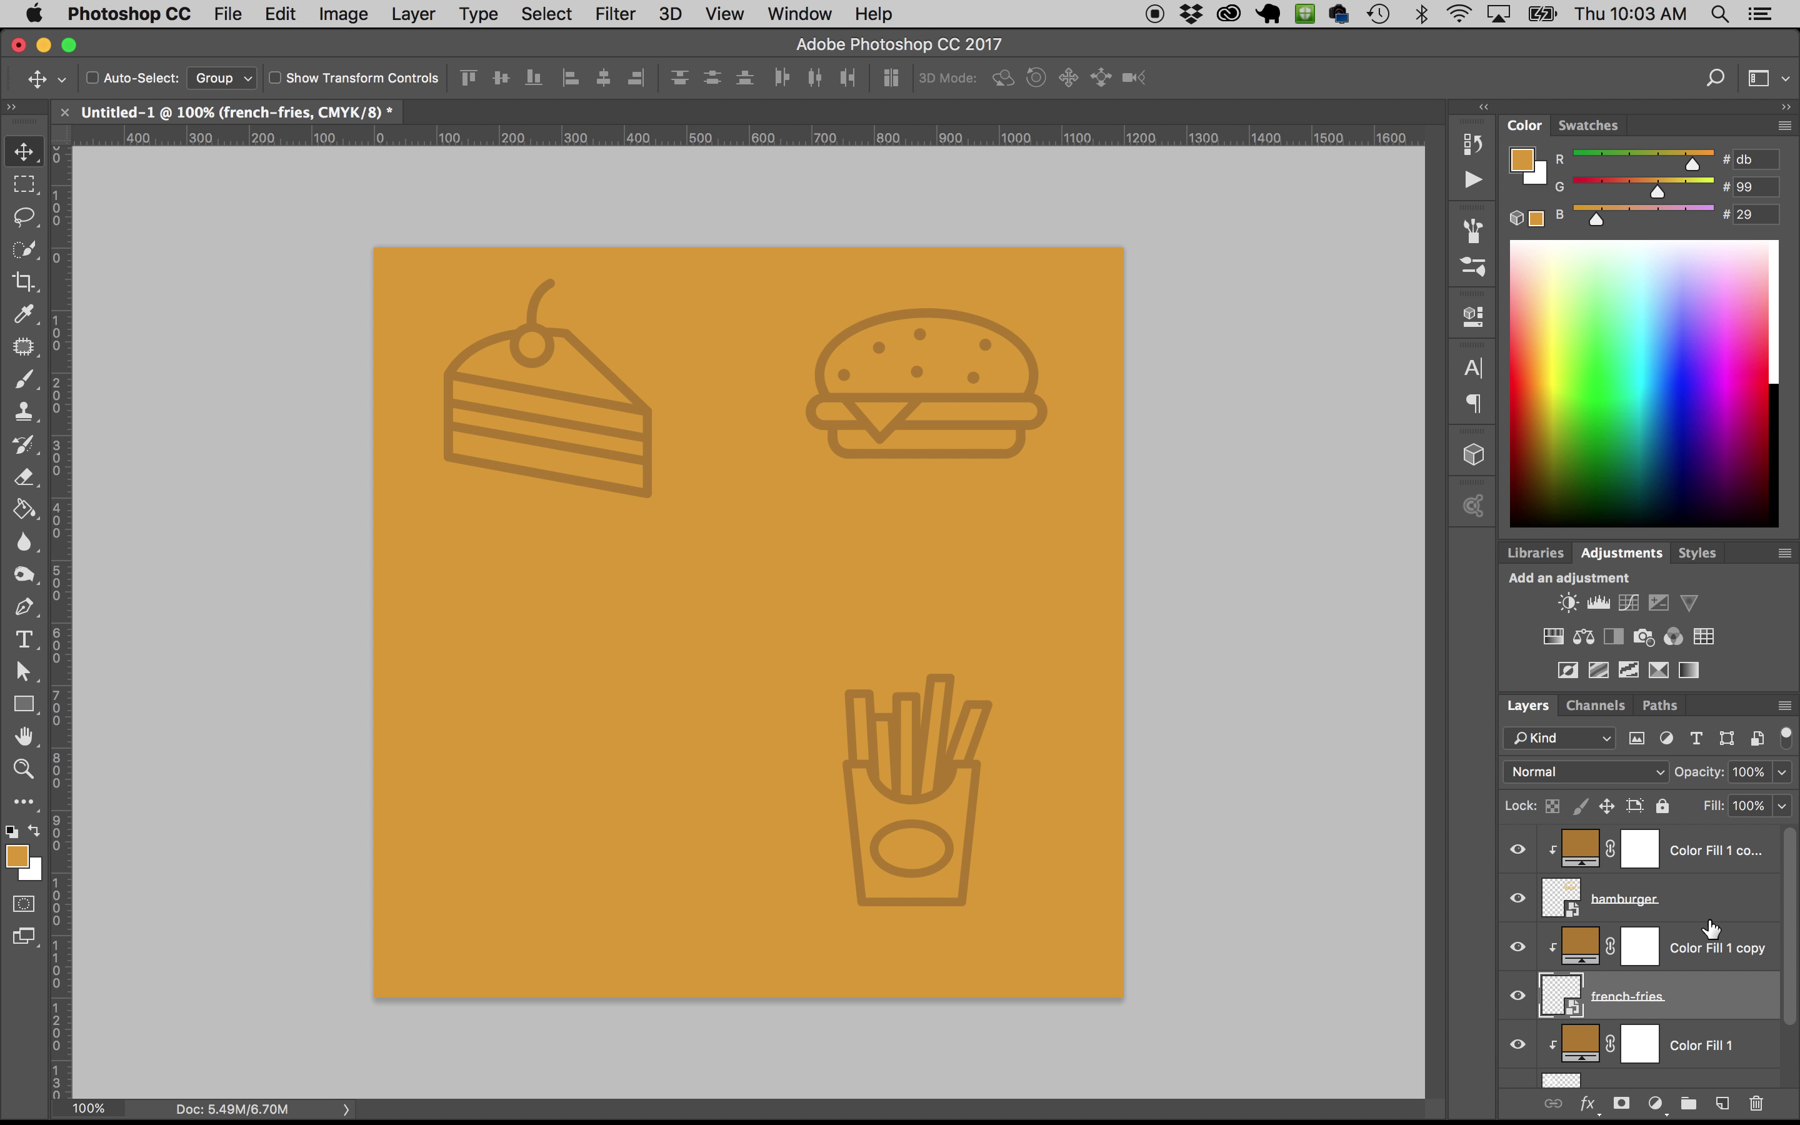
Duplicate the french-fries layer together with its clipped color fill and place the copy in the canvas's lower-left area
{"action": "scroll", "coordinate": [1711, 926], "scroll_direction": "down", "scroll_amount": 2}
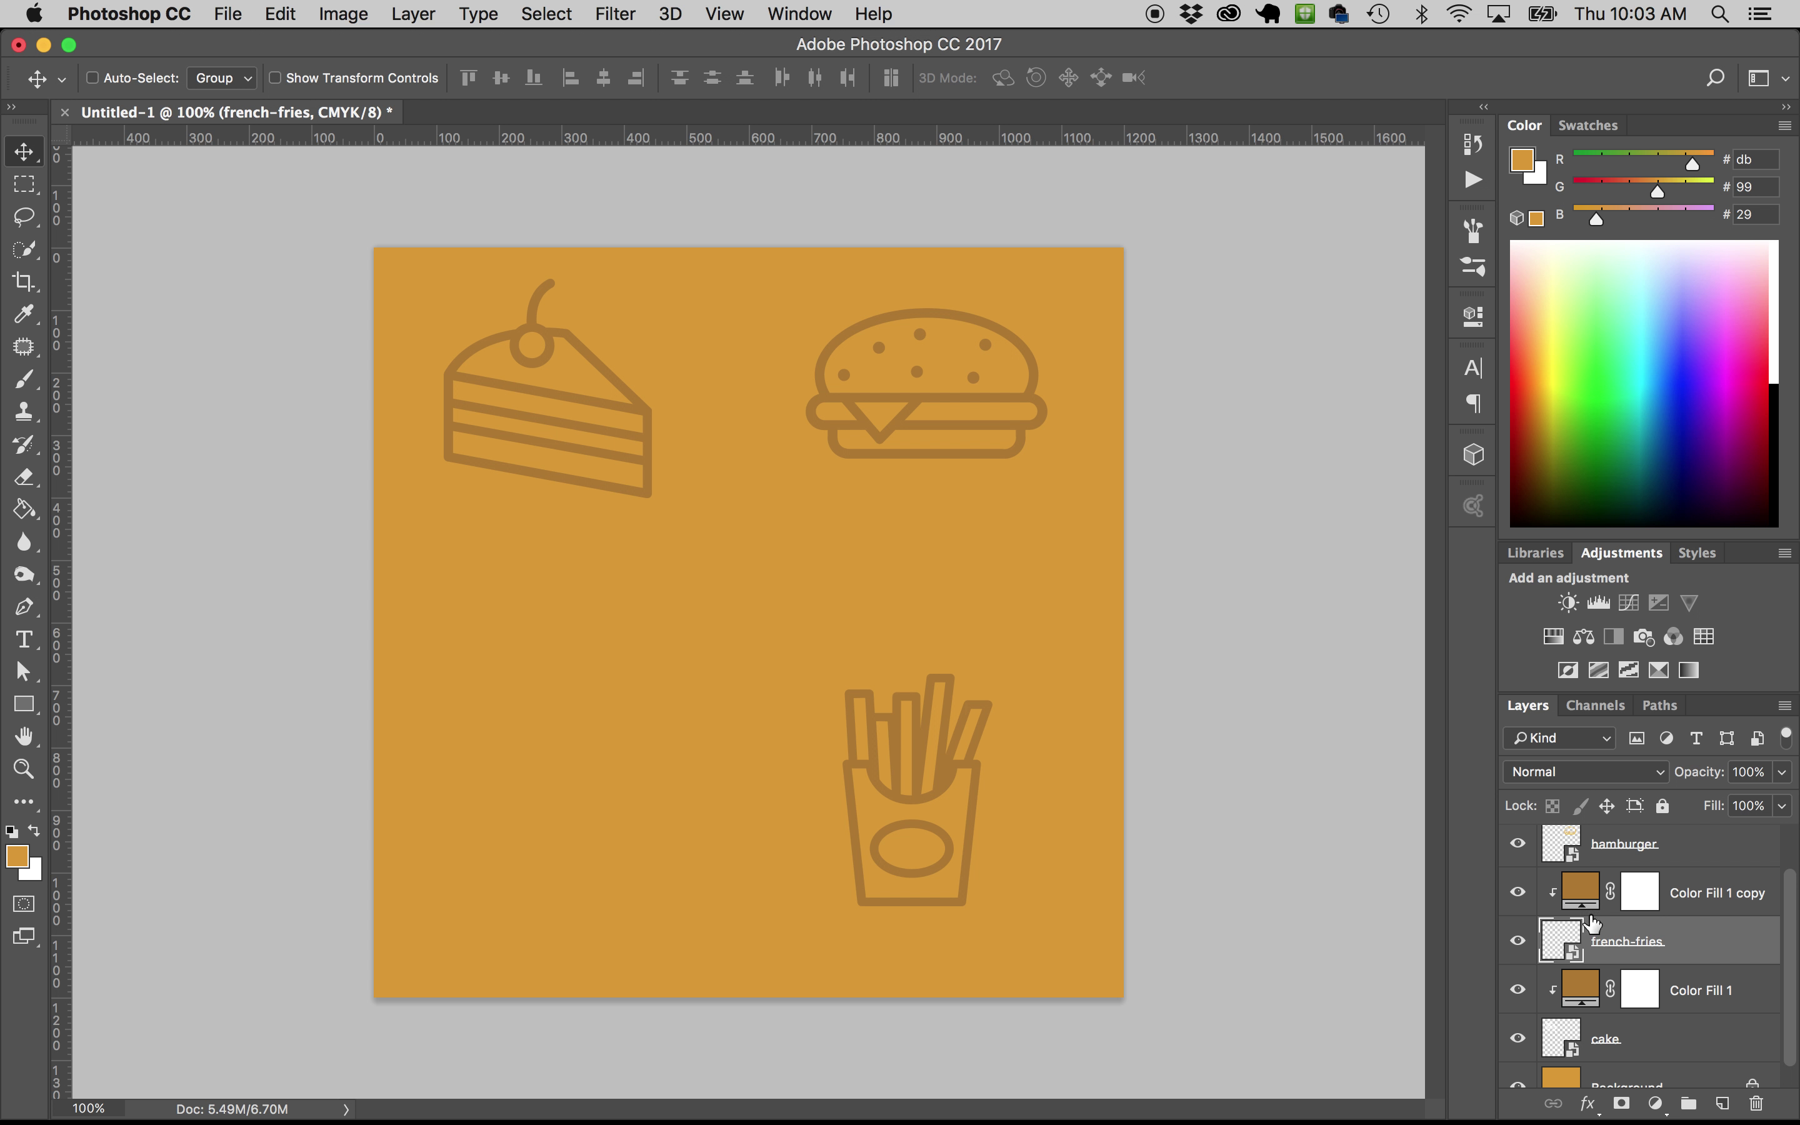
{"action": "left_click", "coordinate": [1705, 904], "text": "shift"}
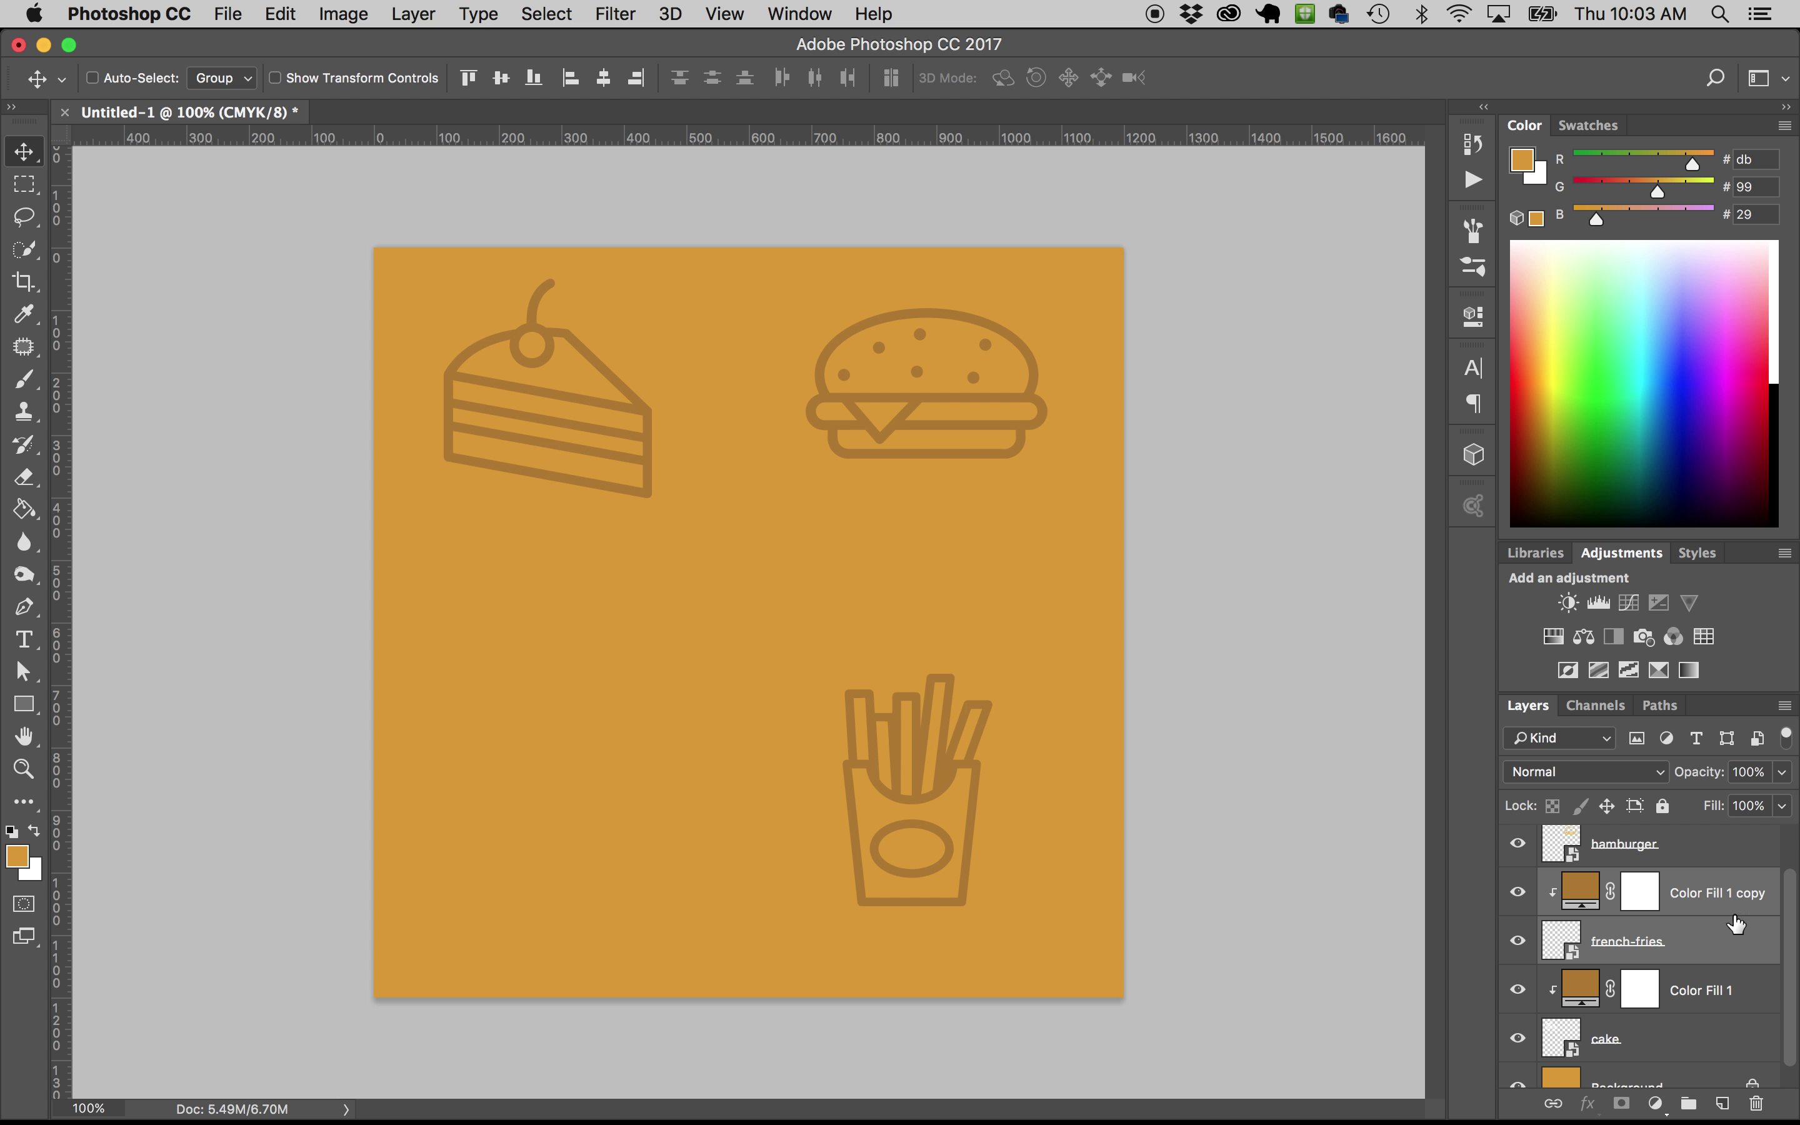
{"action": "left_click_drag", "start_coordinate": [1718, 964], "coordinate": [1722, 1104]}
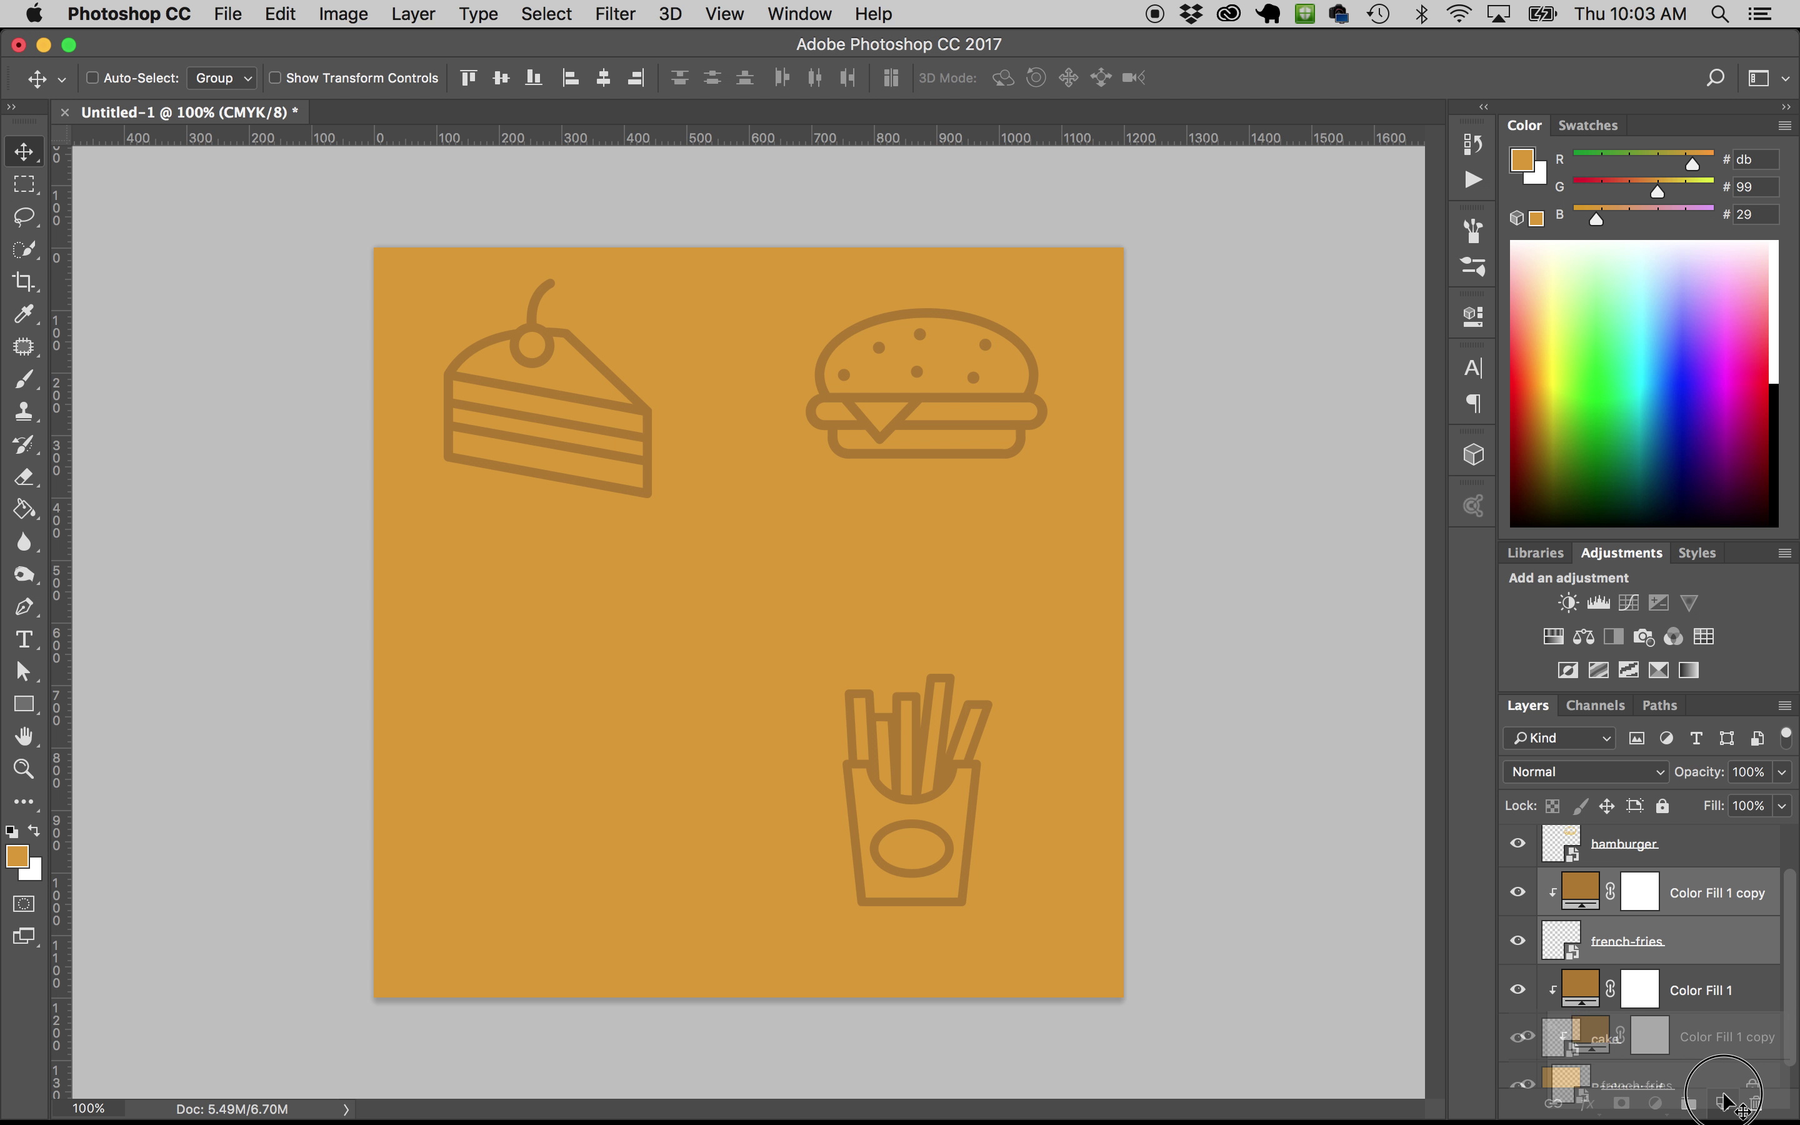
{"action": "left_click_drag", "start_coordinate": [1008, 680], "coordinate": [720, 570]}
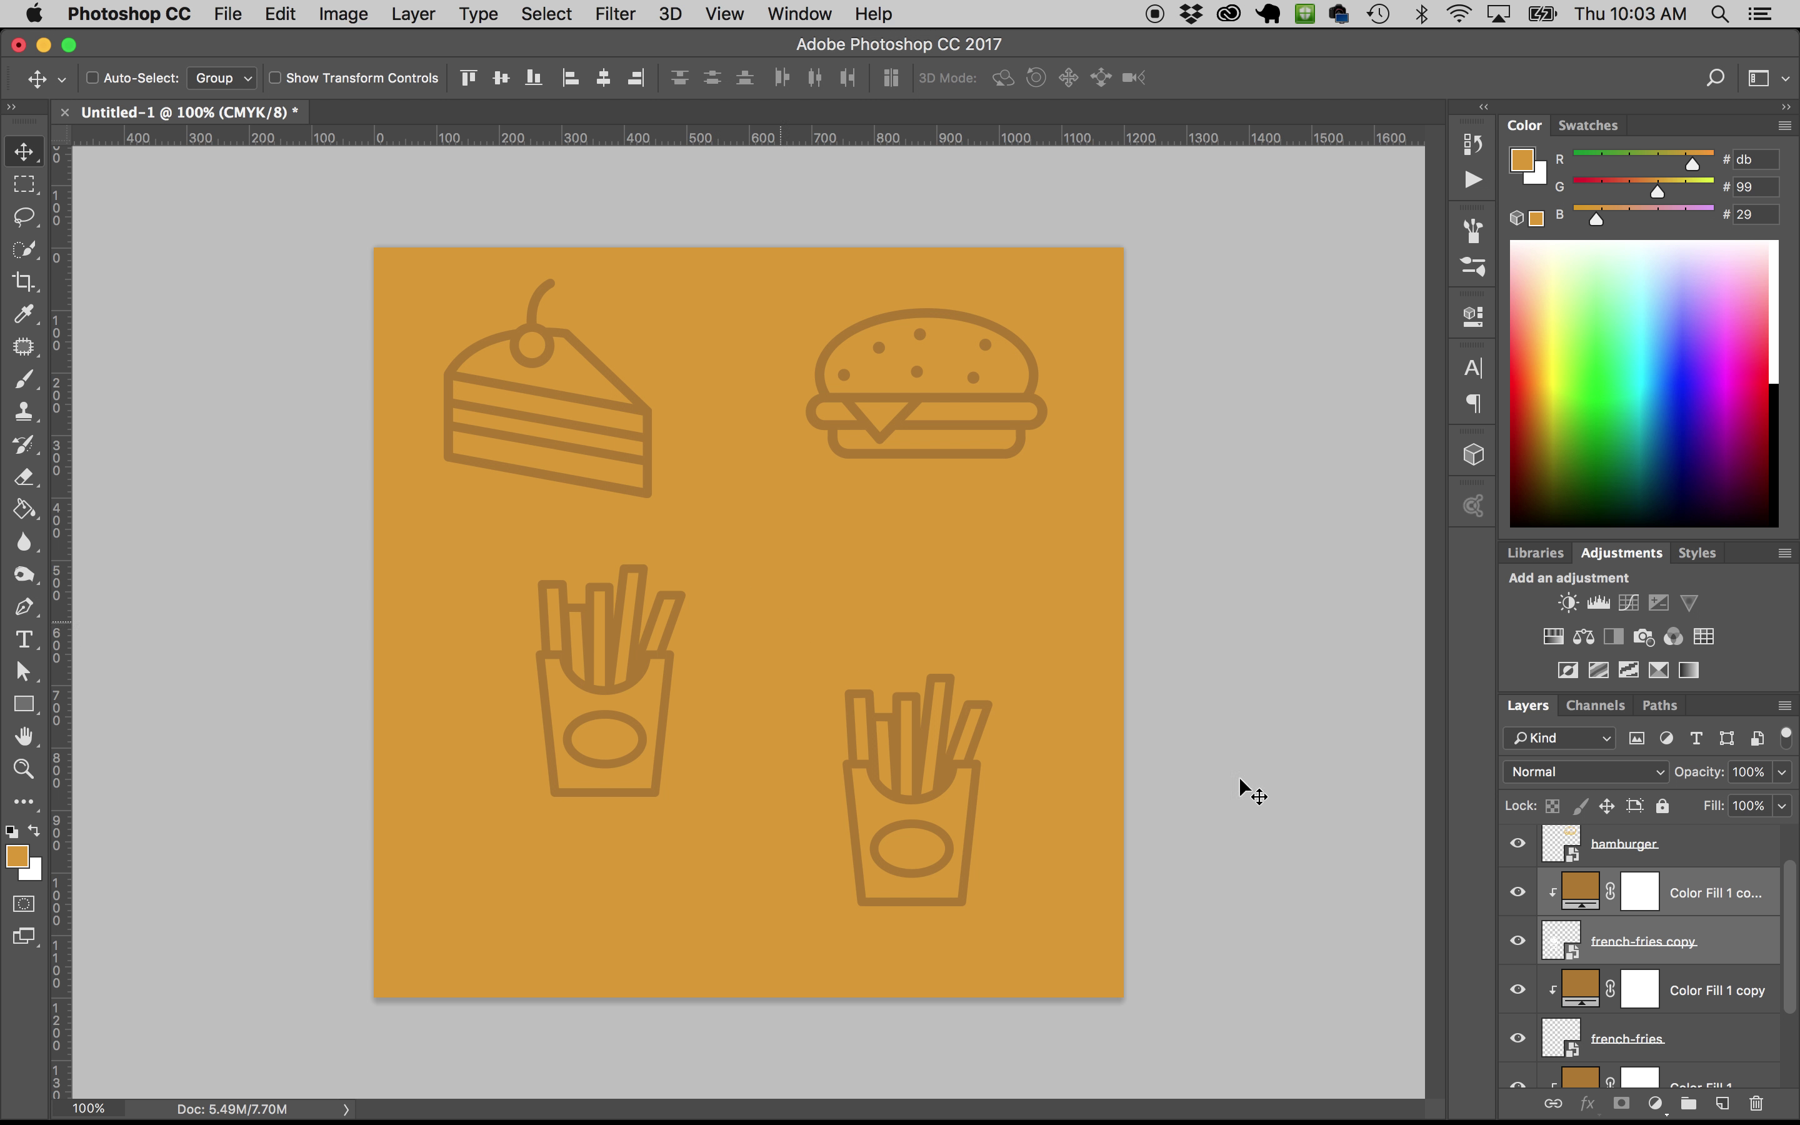
Scale the copied french fries down proportionally to a bit over half their size and apply the transform
{"action": "left_click", "coordinate": [1686, 929]}
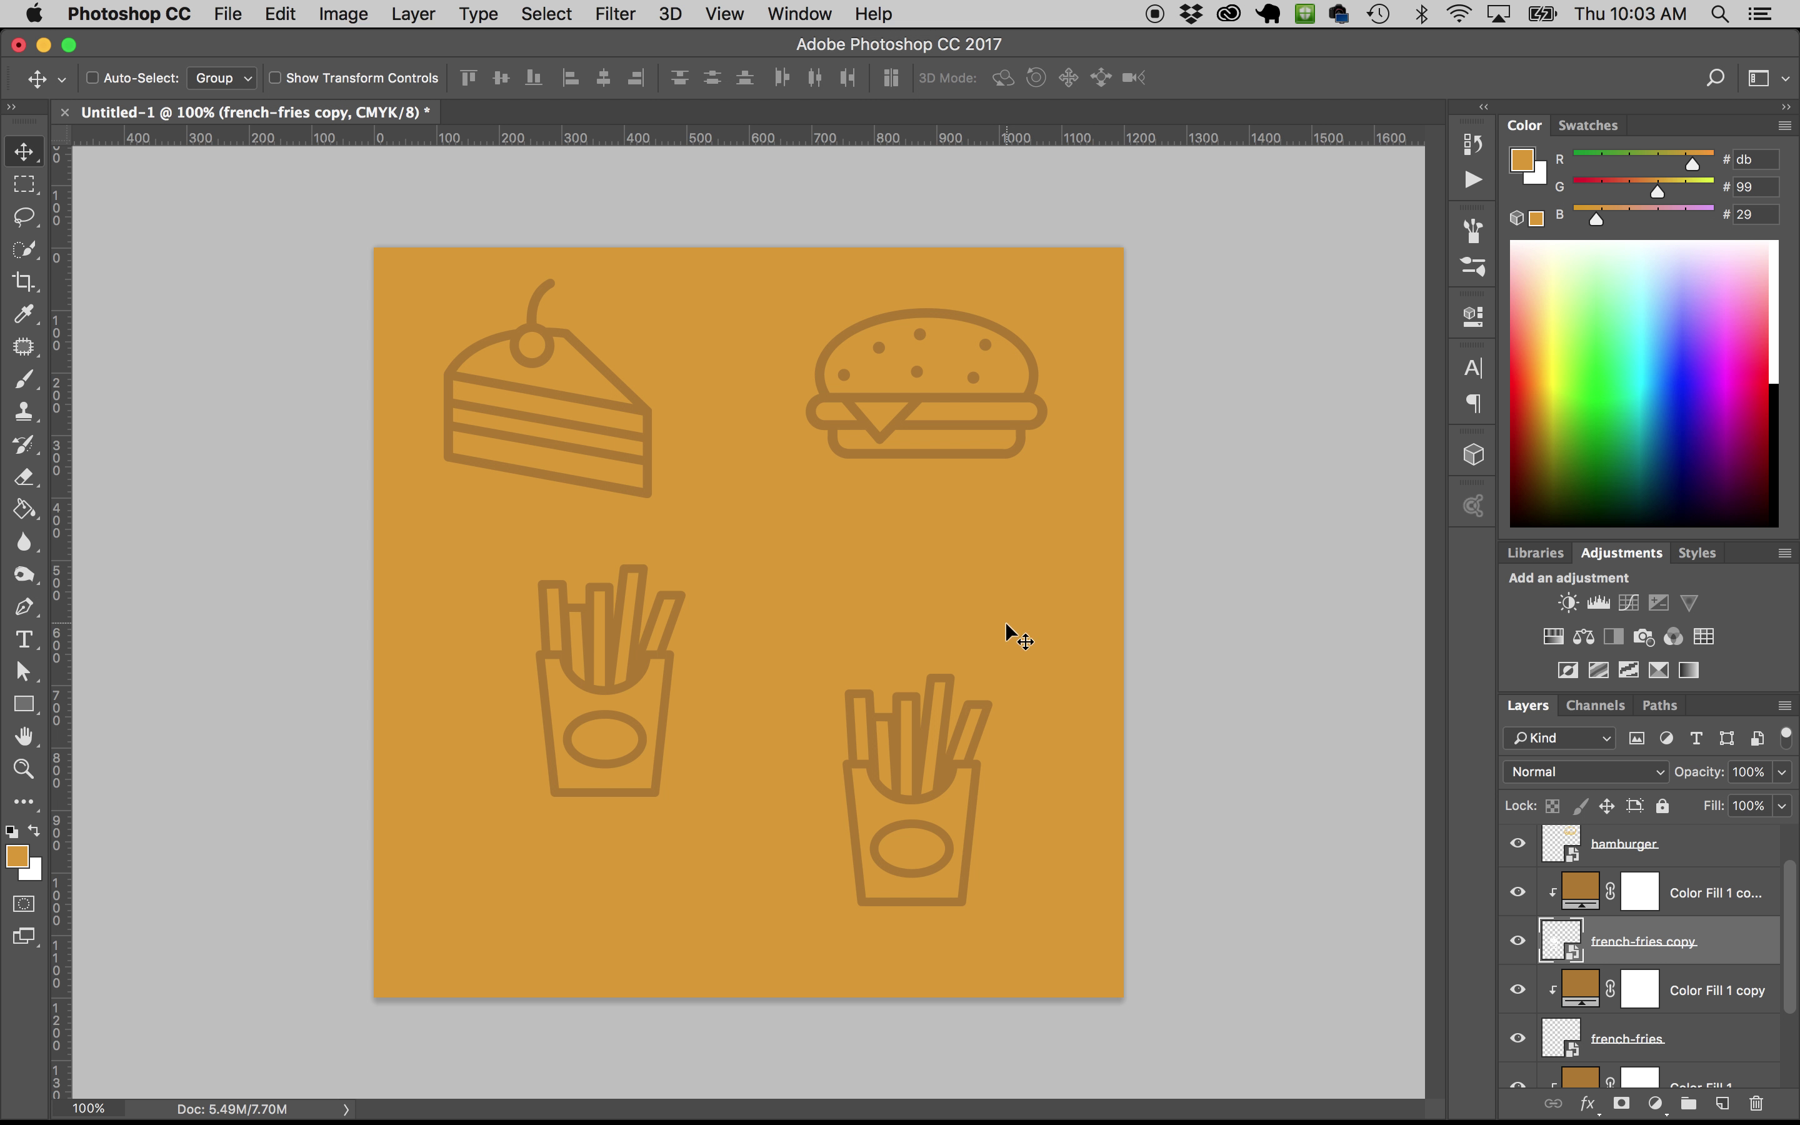
{"action": "key", "text": "super+t"}
{"action": "left_click_drag", "start_coordinate": [718, 568], "coordinate": [666, 618]}
{"action": "key", "text": "Return"}
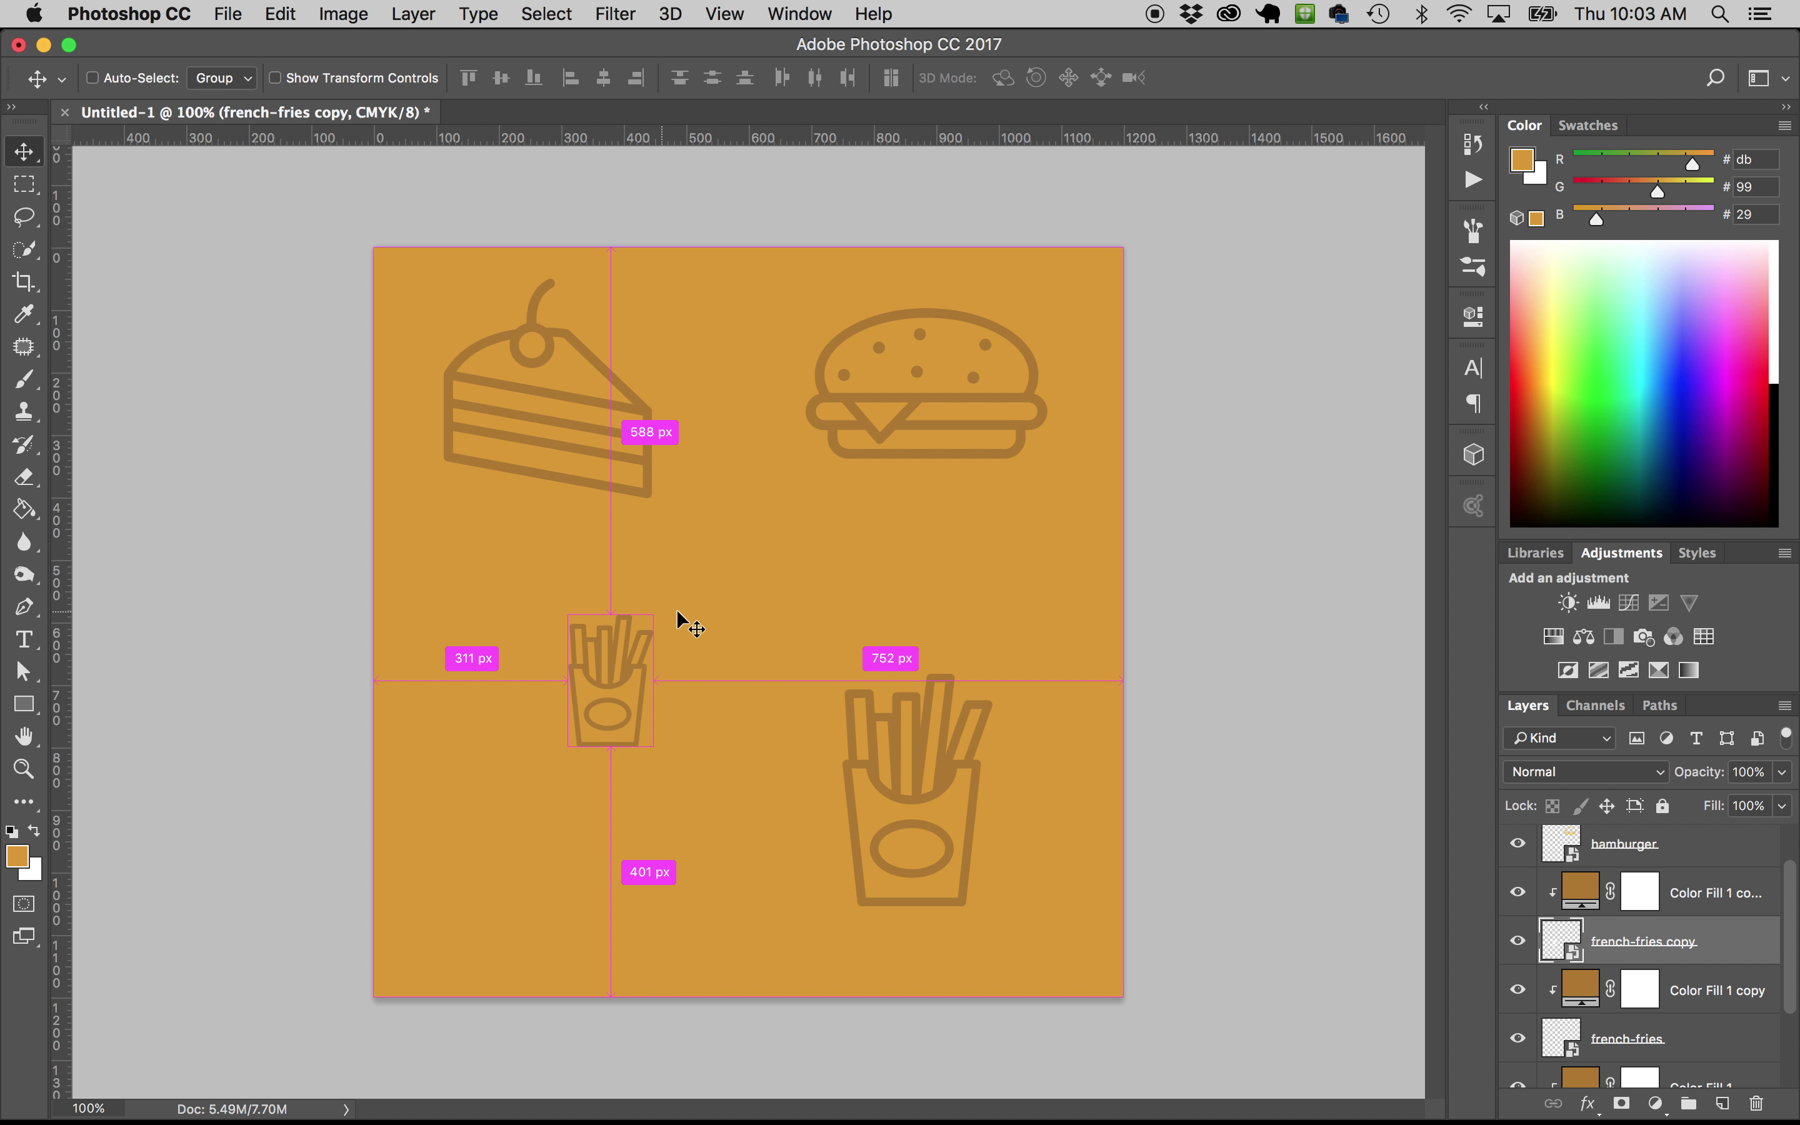
Select the hamburger layer together with the brown color fill clipped to it
{"action": "right_click", "coordinate": [1008, 390]}
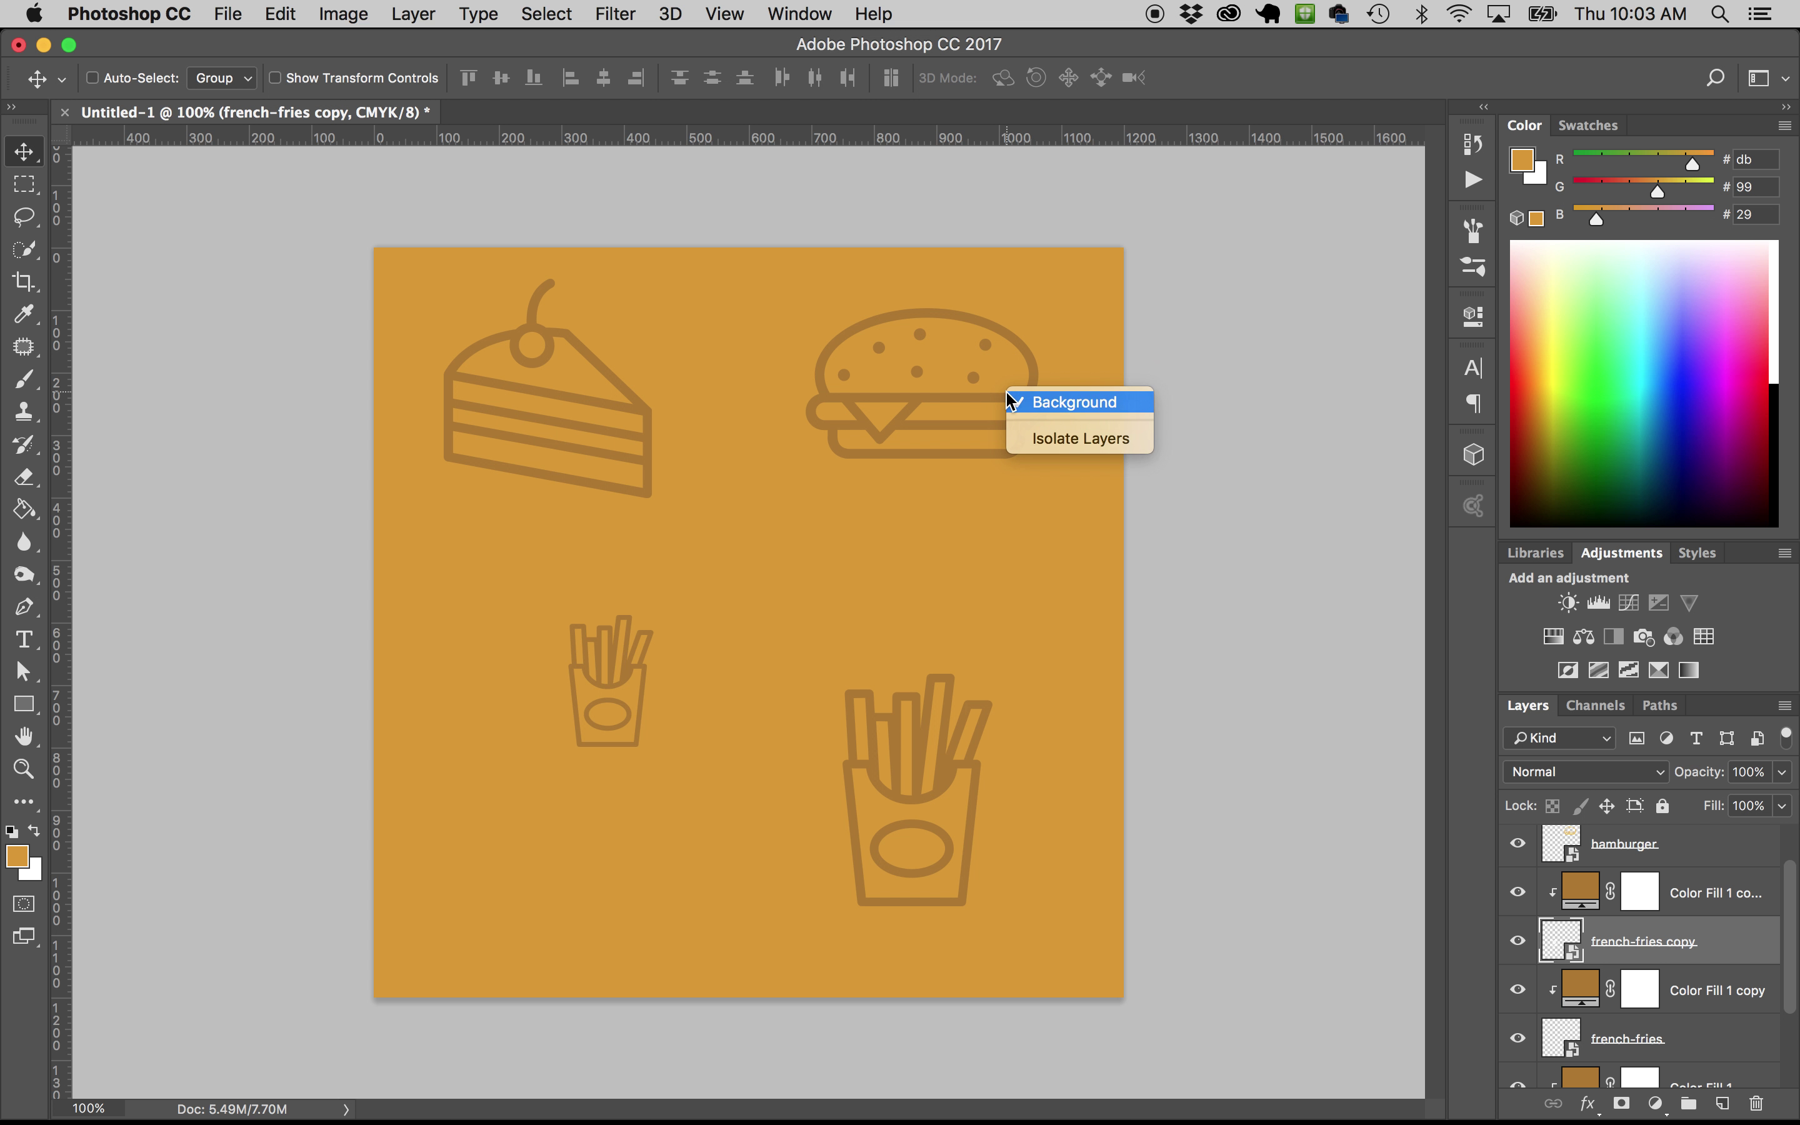
{"action": "left_click", "coordinate": [1013, 402]}
{"action": "scroll", "coordinate": [1709, 874], "scroll_direction": "up", "scroll_amount": 5}
{"action": "left_click", "coordinate": [1688, 921]}
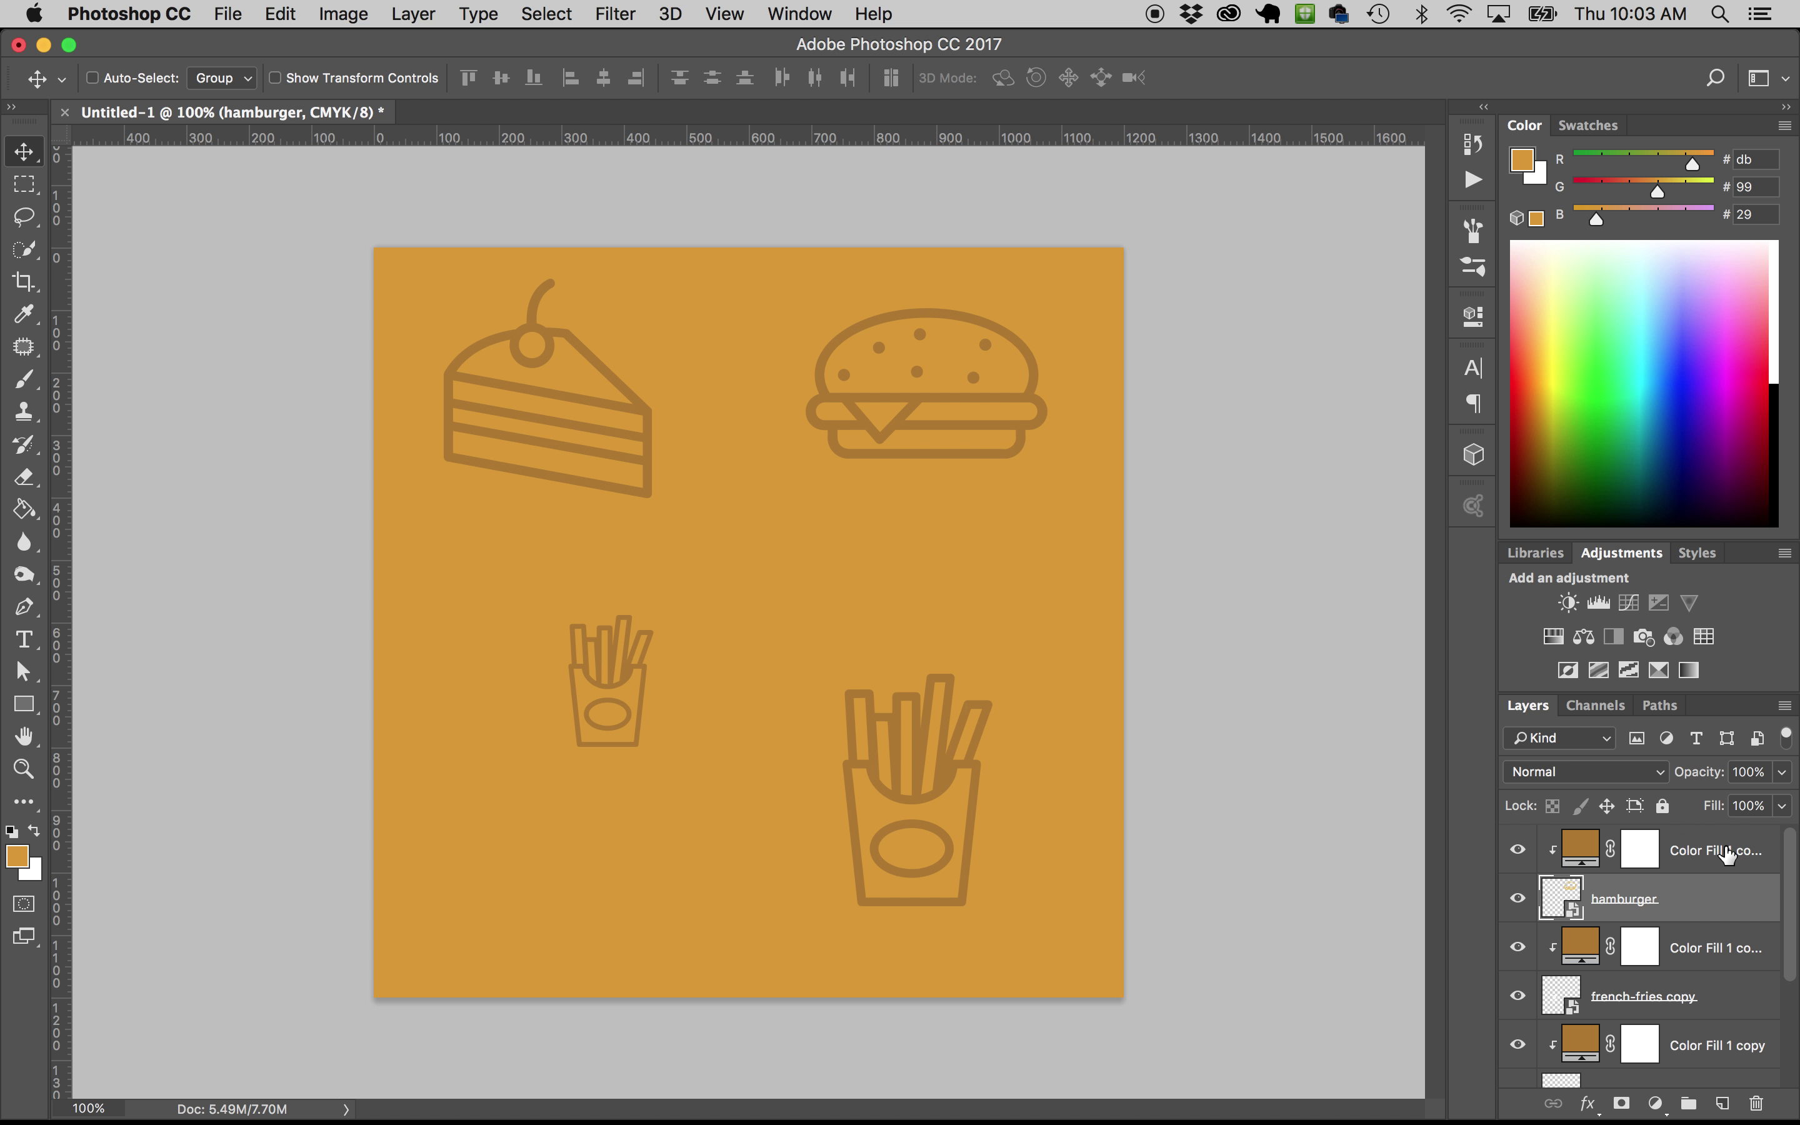
{"action": "left_click", "coordinate": [1688, 852], "text": "shift"}
{"action": "key", "text": "super+t"}
{"action": "left_click_drag", "start_coordinate": [1047, 312], "coordinate": [1011, 348]}
{"action": "key", "text": "super+z"}
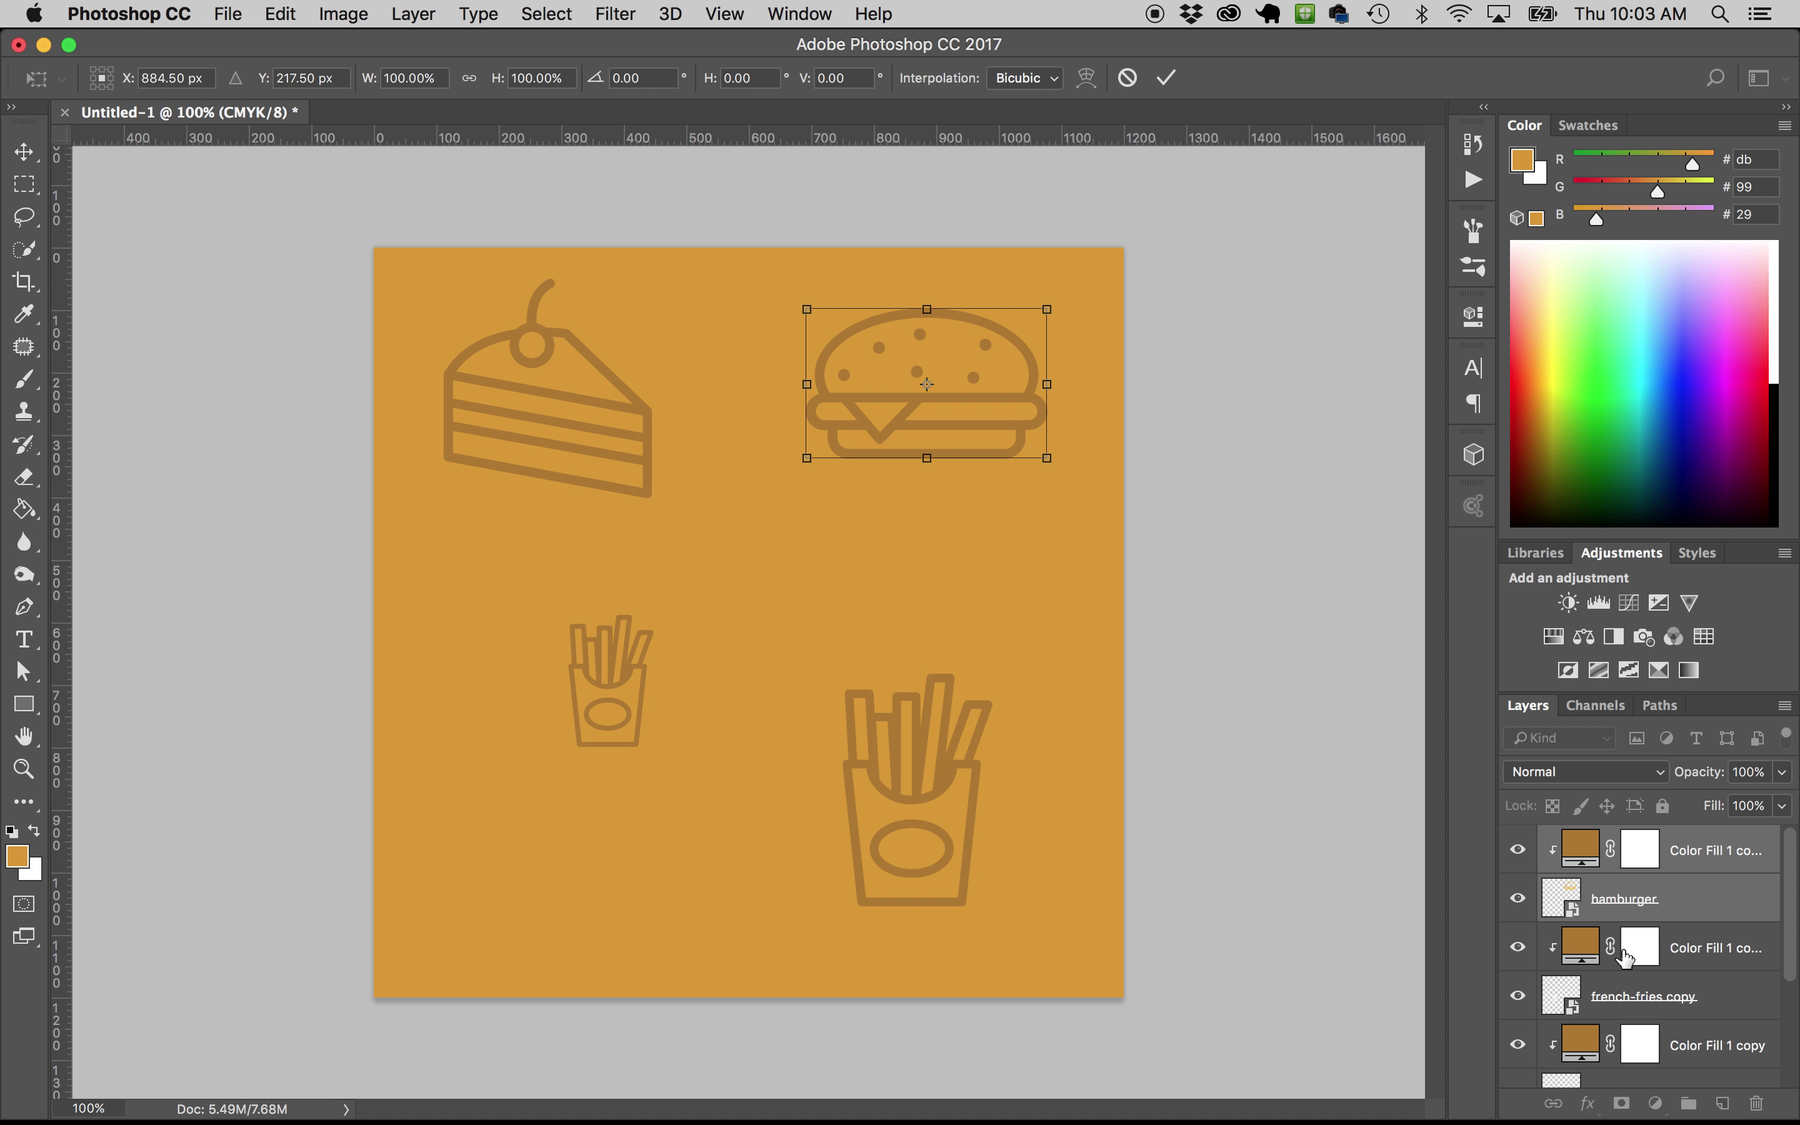
{"action": "key", "text": "Return"}
Duplicate the hamburger with its color fill, scale the copy to about half size and place it below the original
{"action": "key", "text": "super+j"}
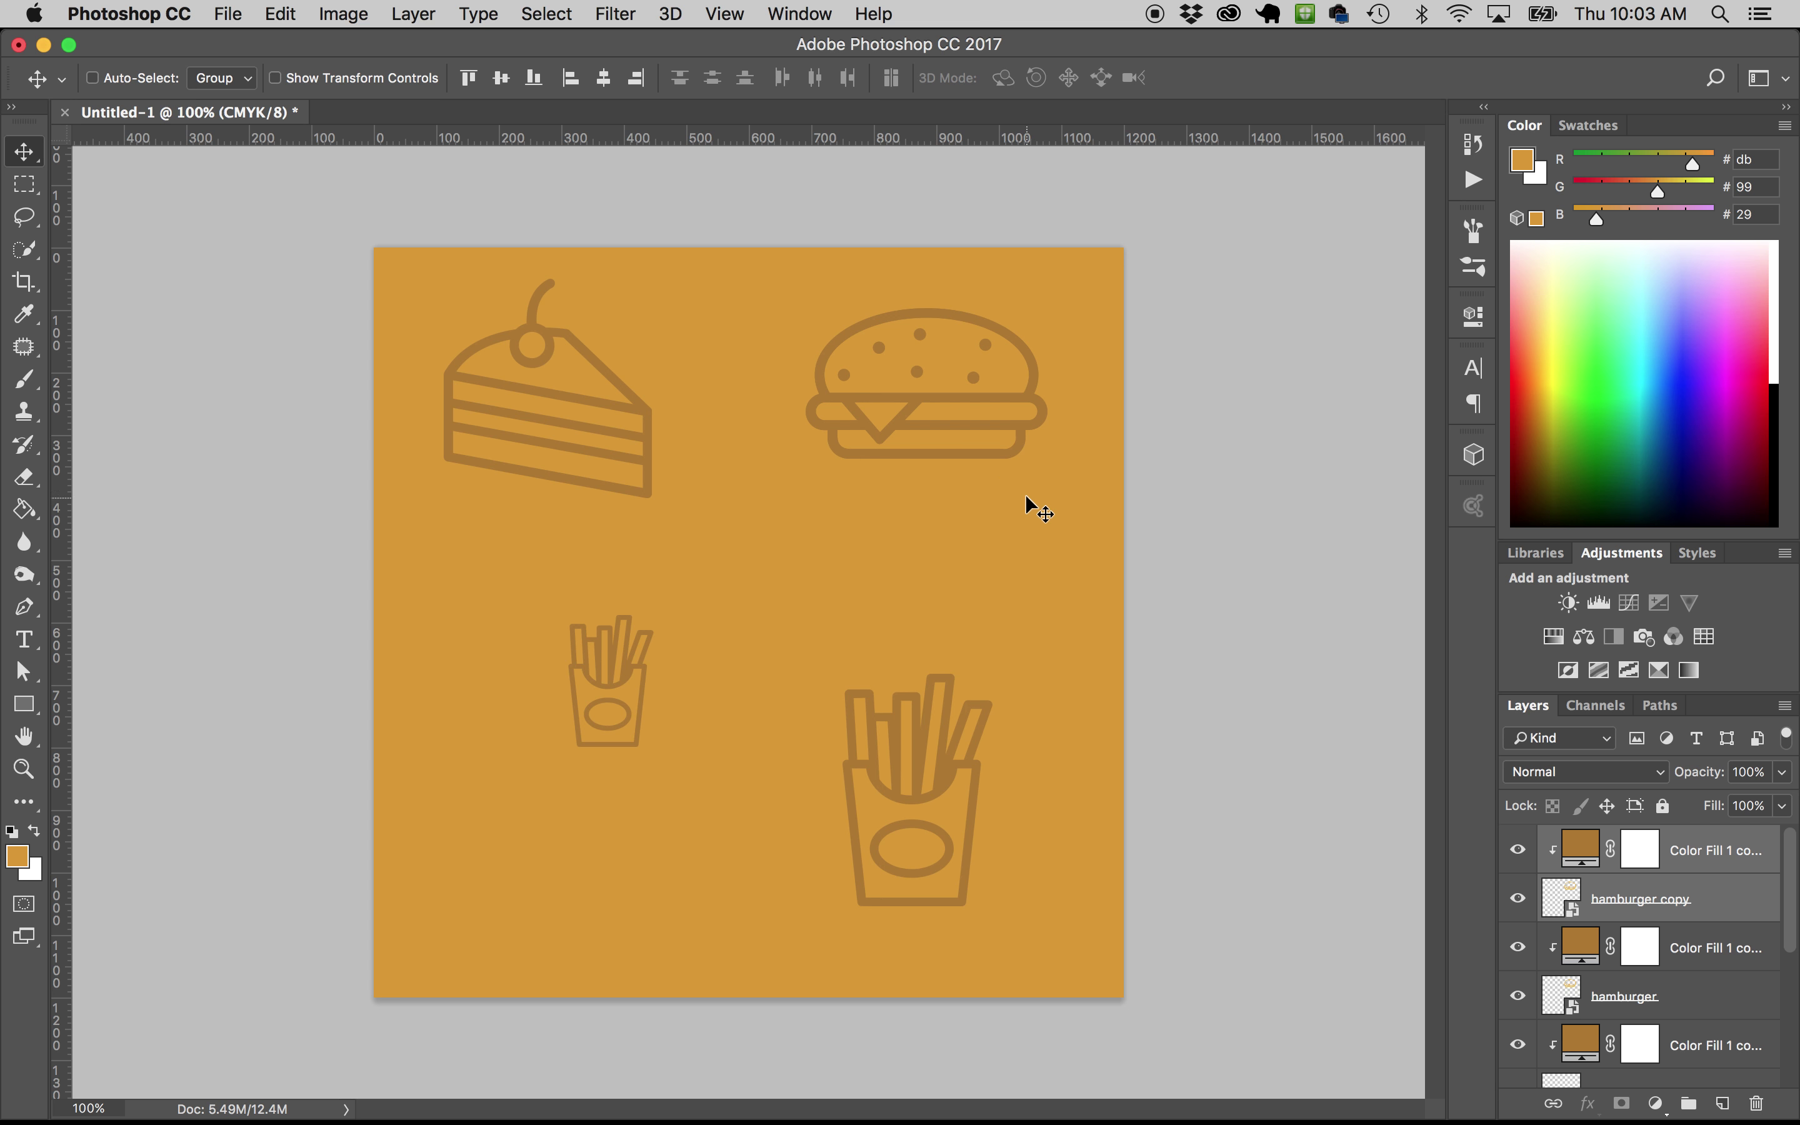
{"action": "left_click_drag", "start_coordinate": [1025, 494], "coordinate": [978, 625]}
{"action": "key", "text": "super+t"}
{"action": "left_click_drag", "start_coordinate": [993, 446], "coordinate": [892, 524]}
{"action": "key", "text": "Return"}
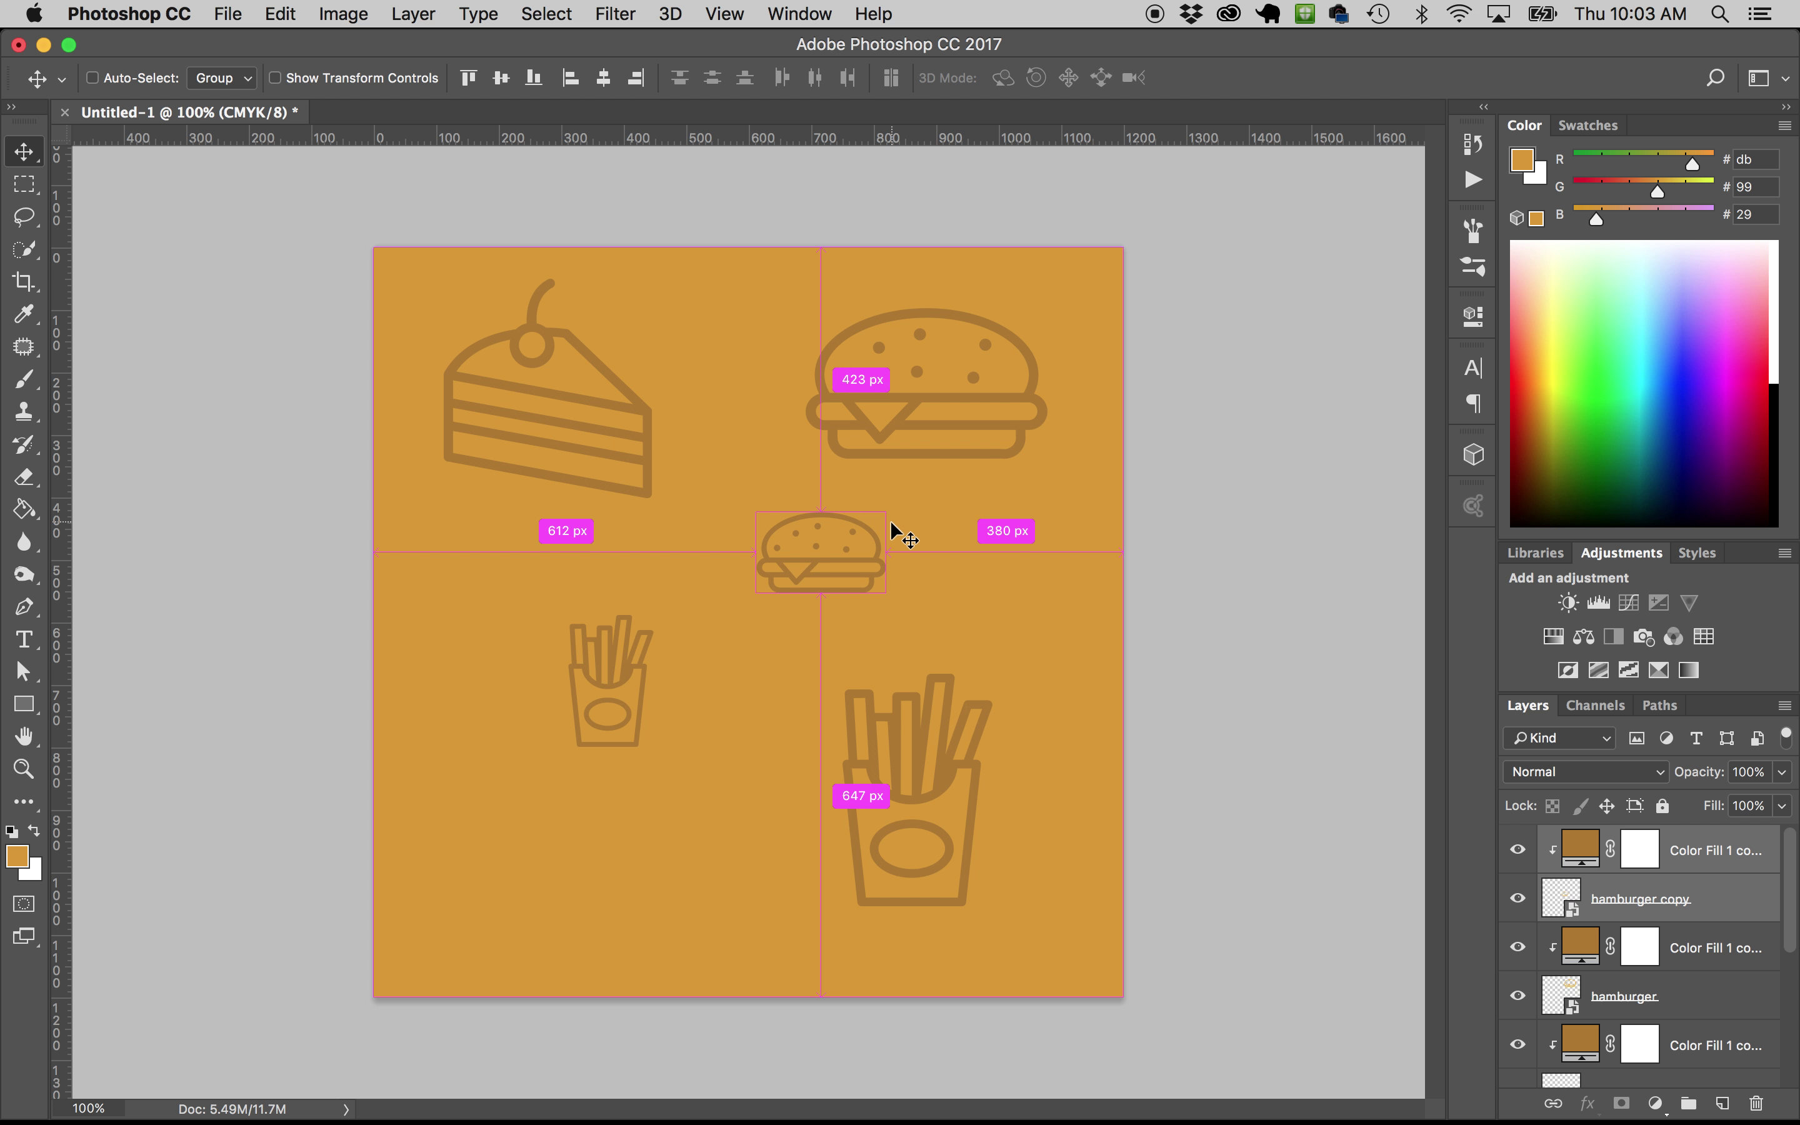
Duplicate the cake layer together with its clipped Color Fill 1 layer
{"action": "right_click", "coordinate": [644, 415]}
{"action": "left_click", "coordinate": [662, 422]}
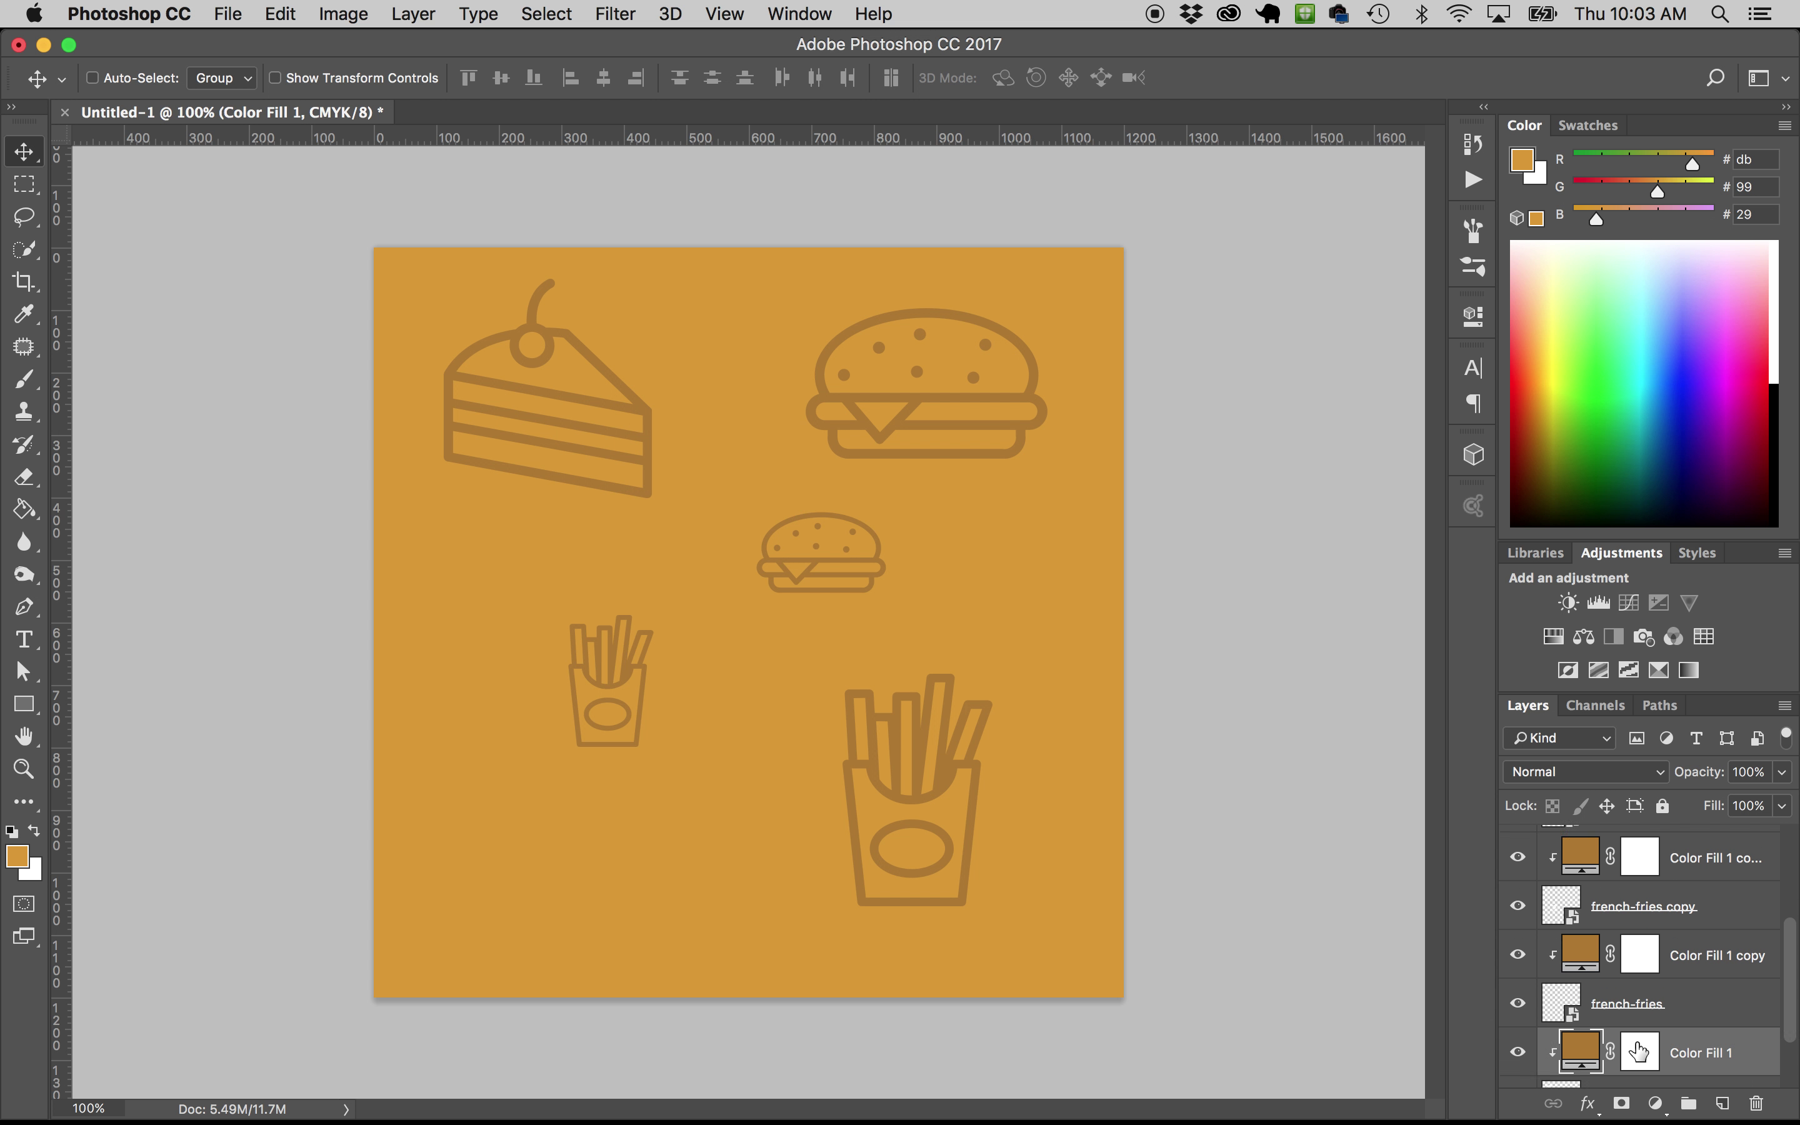
{"action": "scroll", "coordinate": [1640, 1041], "scroll_direction": "down", "scroll_amount": 2}
{"action": "left_click", "coordinate": [1640, 1020], "text": "shift"}
{"action": "left_click_drag", "start_coordinate": [1639, 1020], "coordinate": [1725, 1109]}
Scale the cake copy to about half size and place it near the canvas's upper edge between the large cake and the hamburger
{"action": "left_click_drag", "start_coordinate": [624, 491], "coordinate": [742, 891]}
{"action": "key", "text": "super+t"}
{"action": "left_click_drag", "start_coordinate": [770, 679], "coordinate": [751, 300]}
{"action": "key", "text": "Return"}
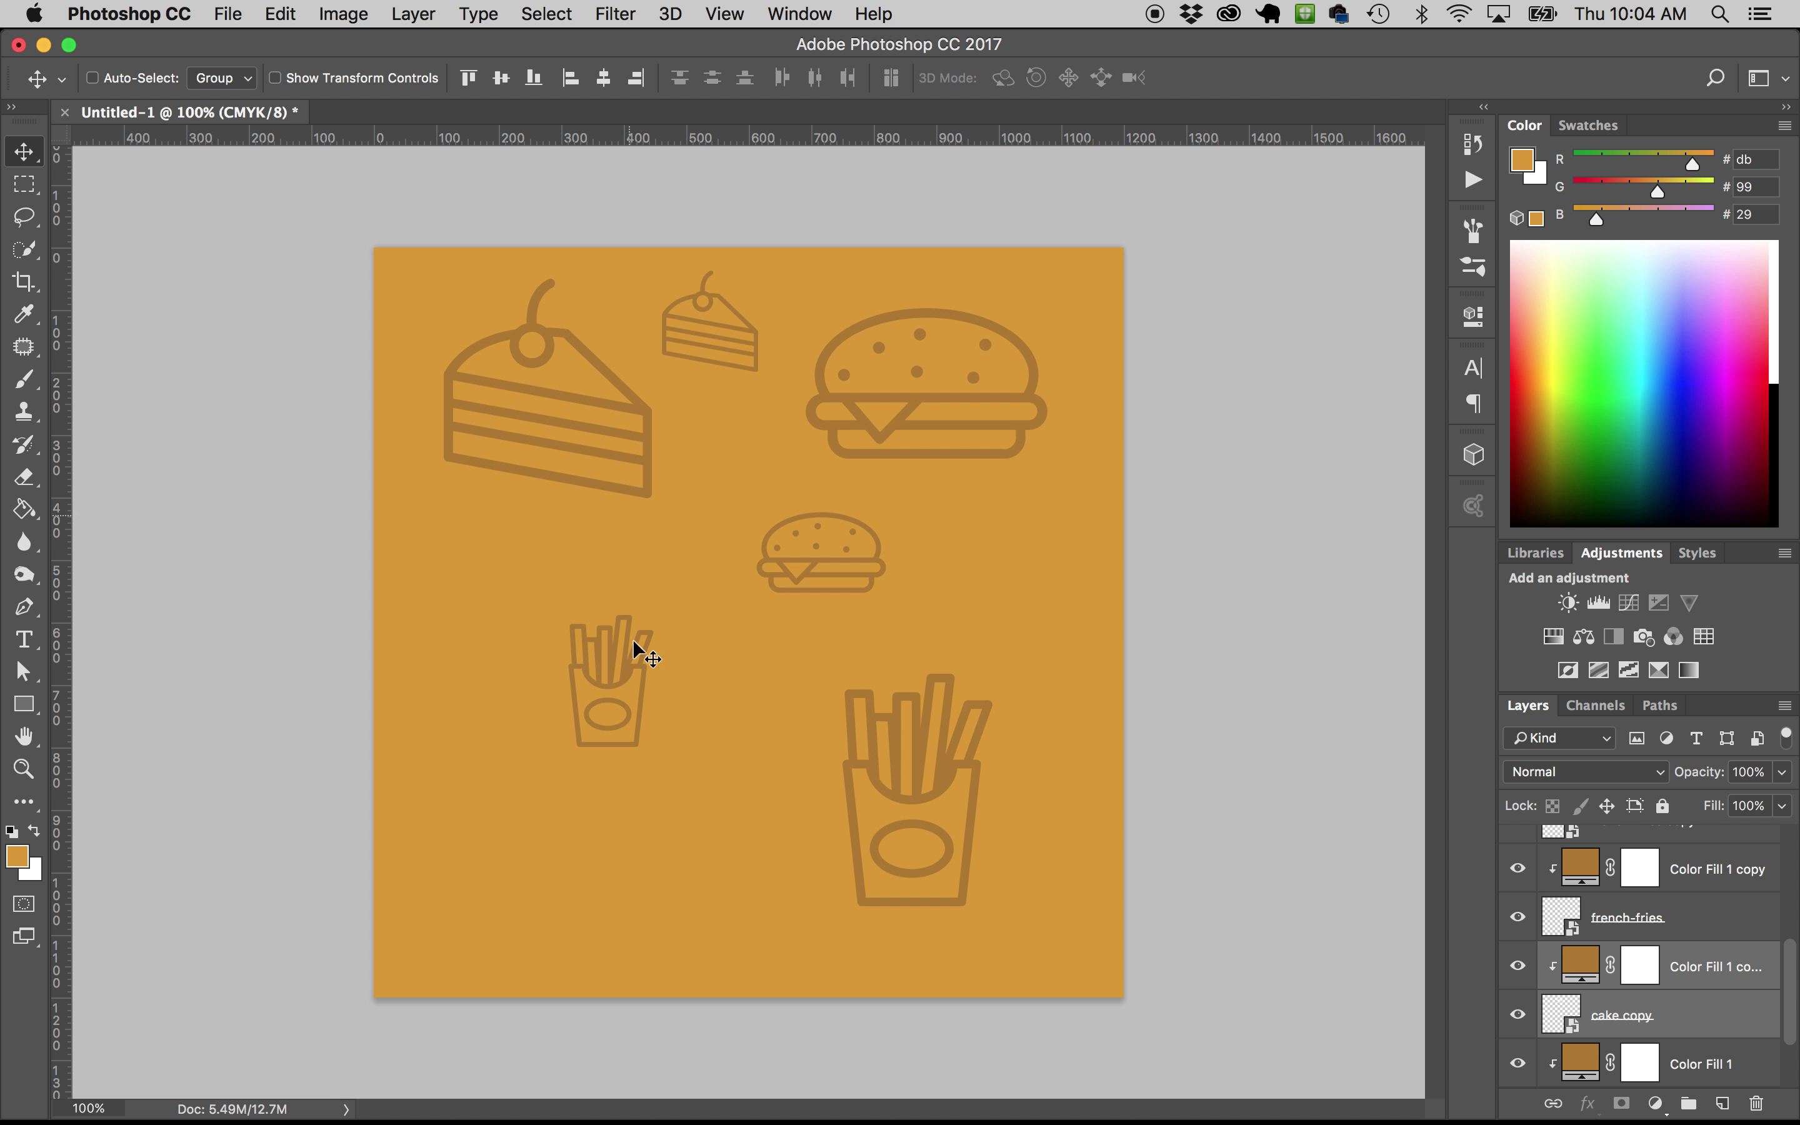
Undo a trial duplicate of the large cake and move the cake slightly down and to the right
{"action": "right_click", "coordinate": [627, 402]}
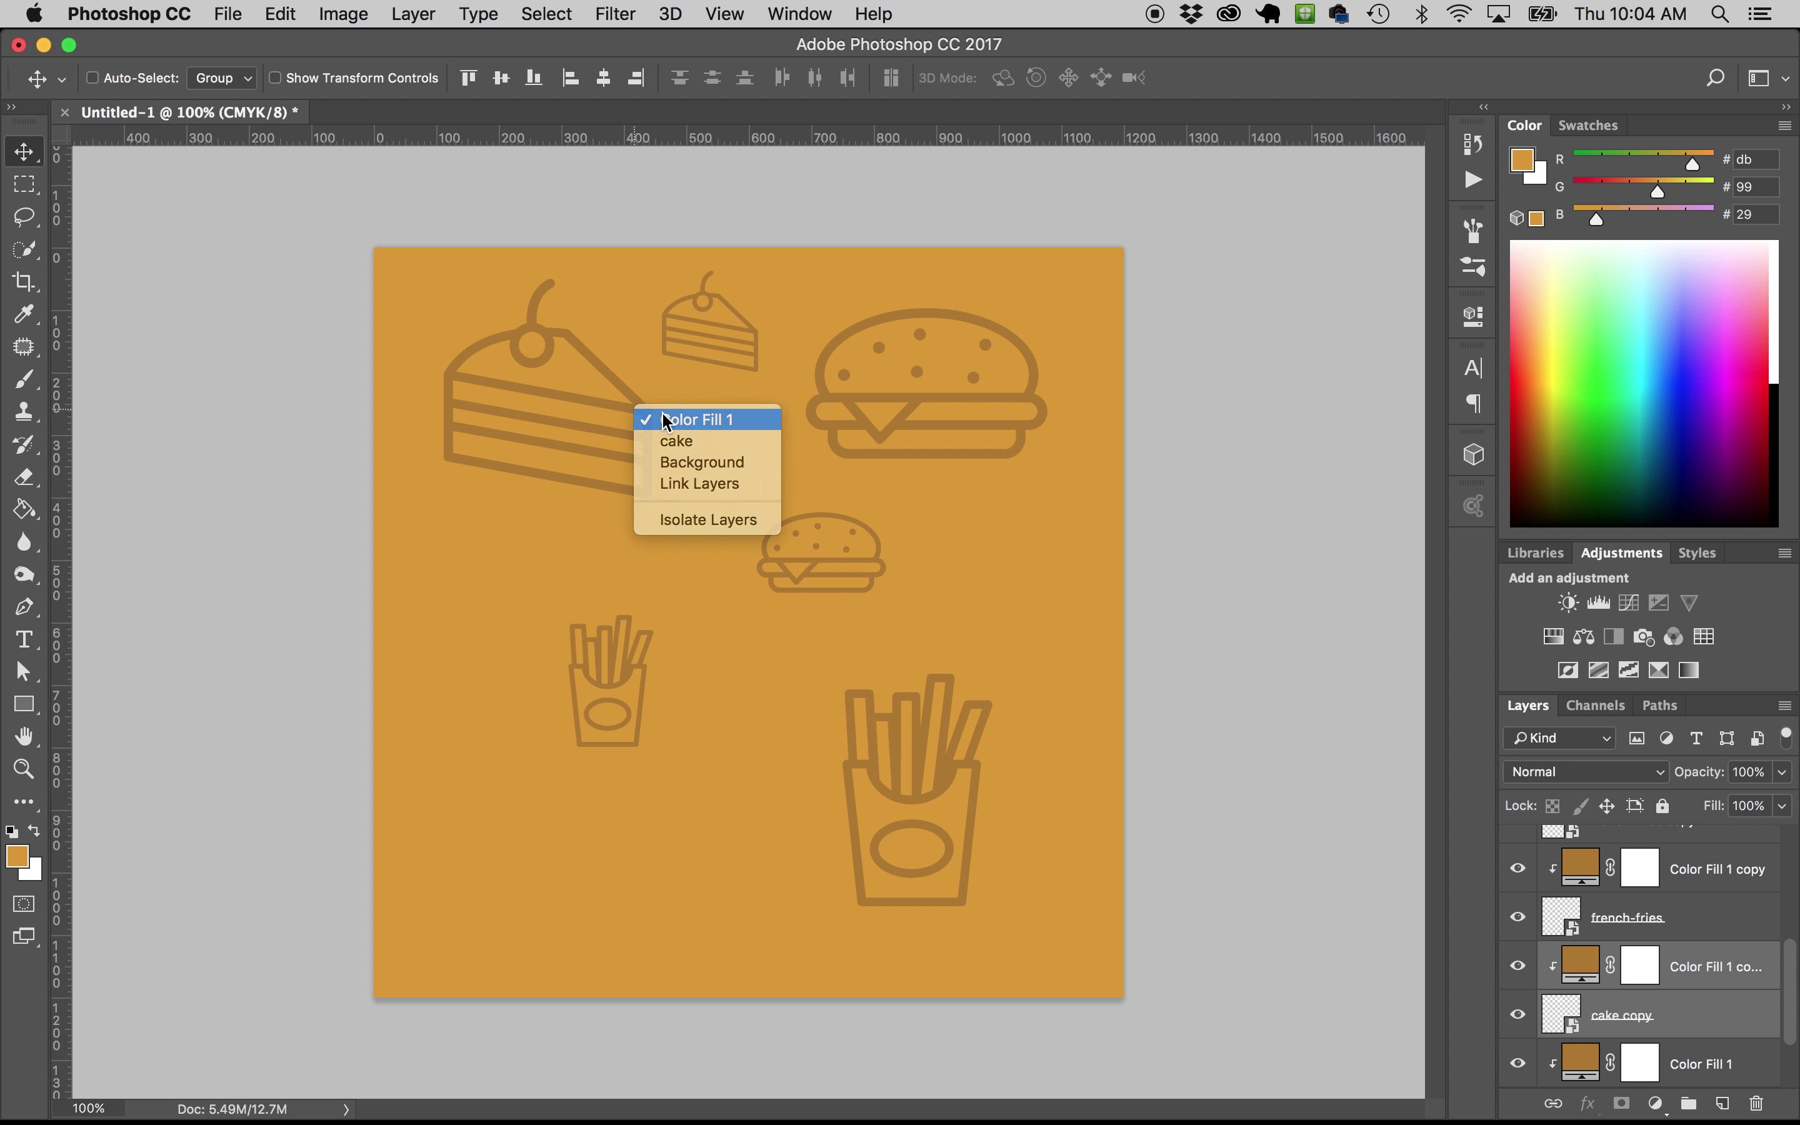
{"action": "left_click", "coordinate": [636, 413]}
{"action": "right_click", "coordinate": [632, 430]}
{"action": "left_click", "coordinate": [653, 469]}
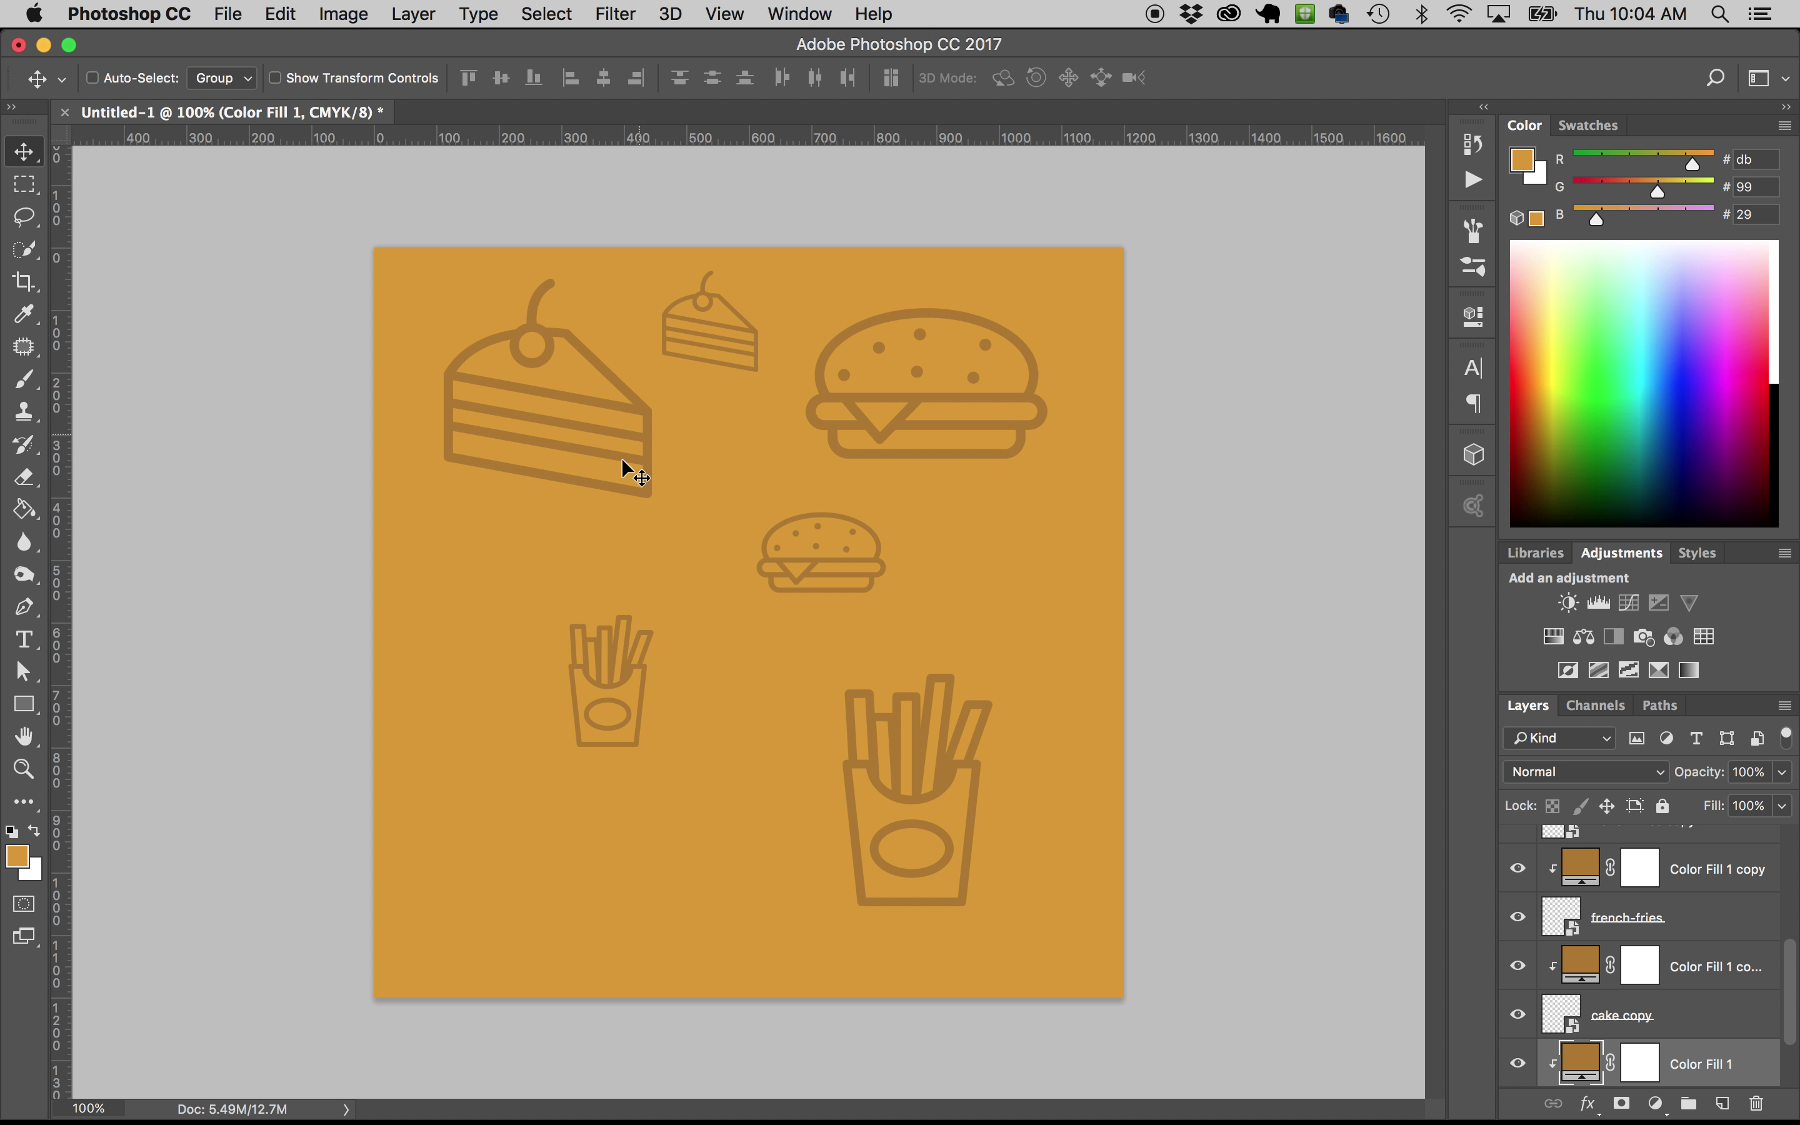
{"action": "left_click_drag", "start_coordinate": [626, 462], "coordinate": [602, 892]}
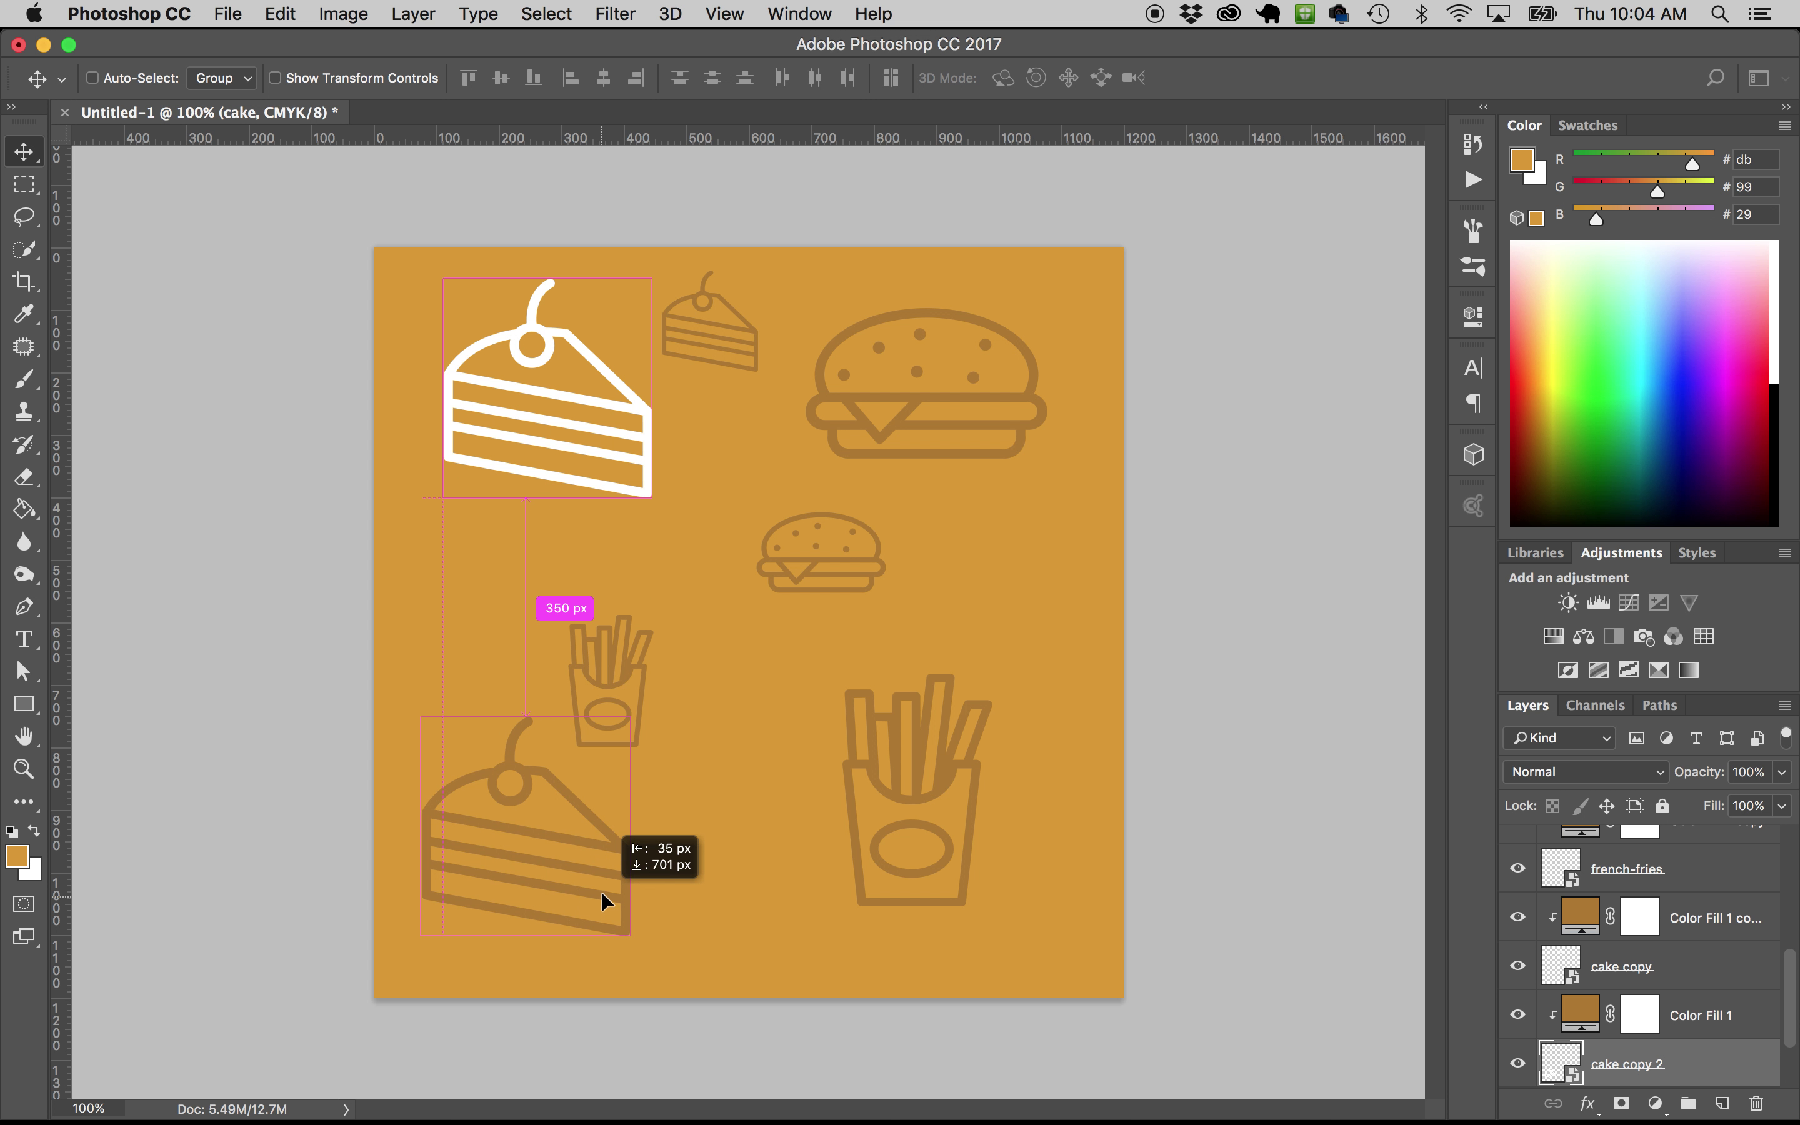
{"action": "key", "text": "super+z"}
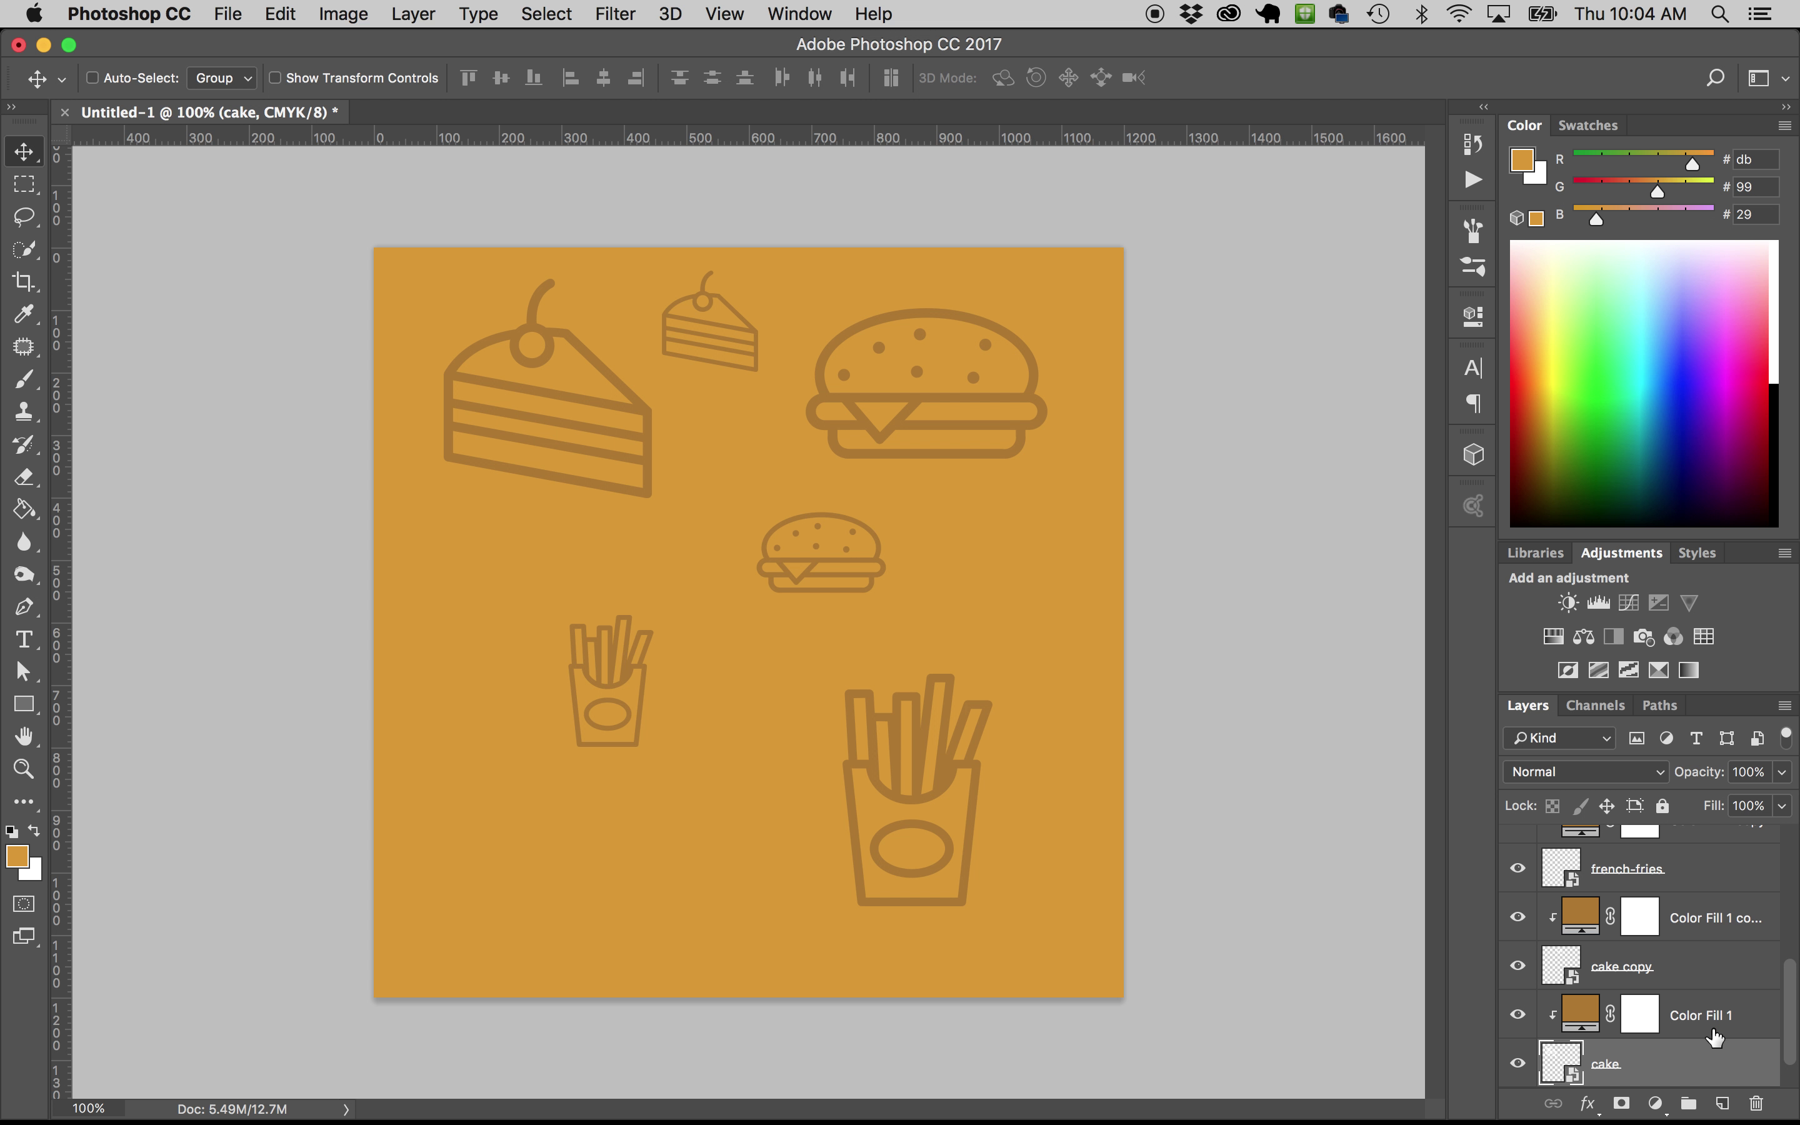
{"action": "mouse_move", "coordinate": [781, 539]}
{"action": "left_mouse_down"}
{"action": "mouse_move", "coordinate": [737, 550]}
{"action": "mouse_move", "coordinate": [692, 844]}
{"action": "mouse_move", "coordinate": [712, 595]}
{"action": "mouse_move", "coordinate": [755, 545]}
{"action": "left_mouse_up"}
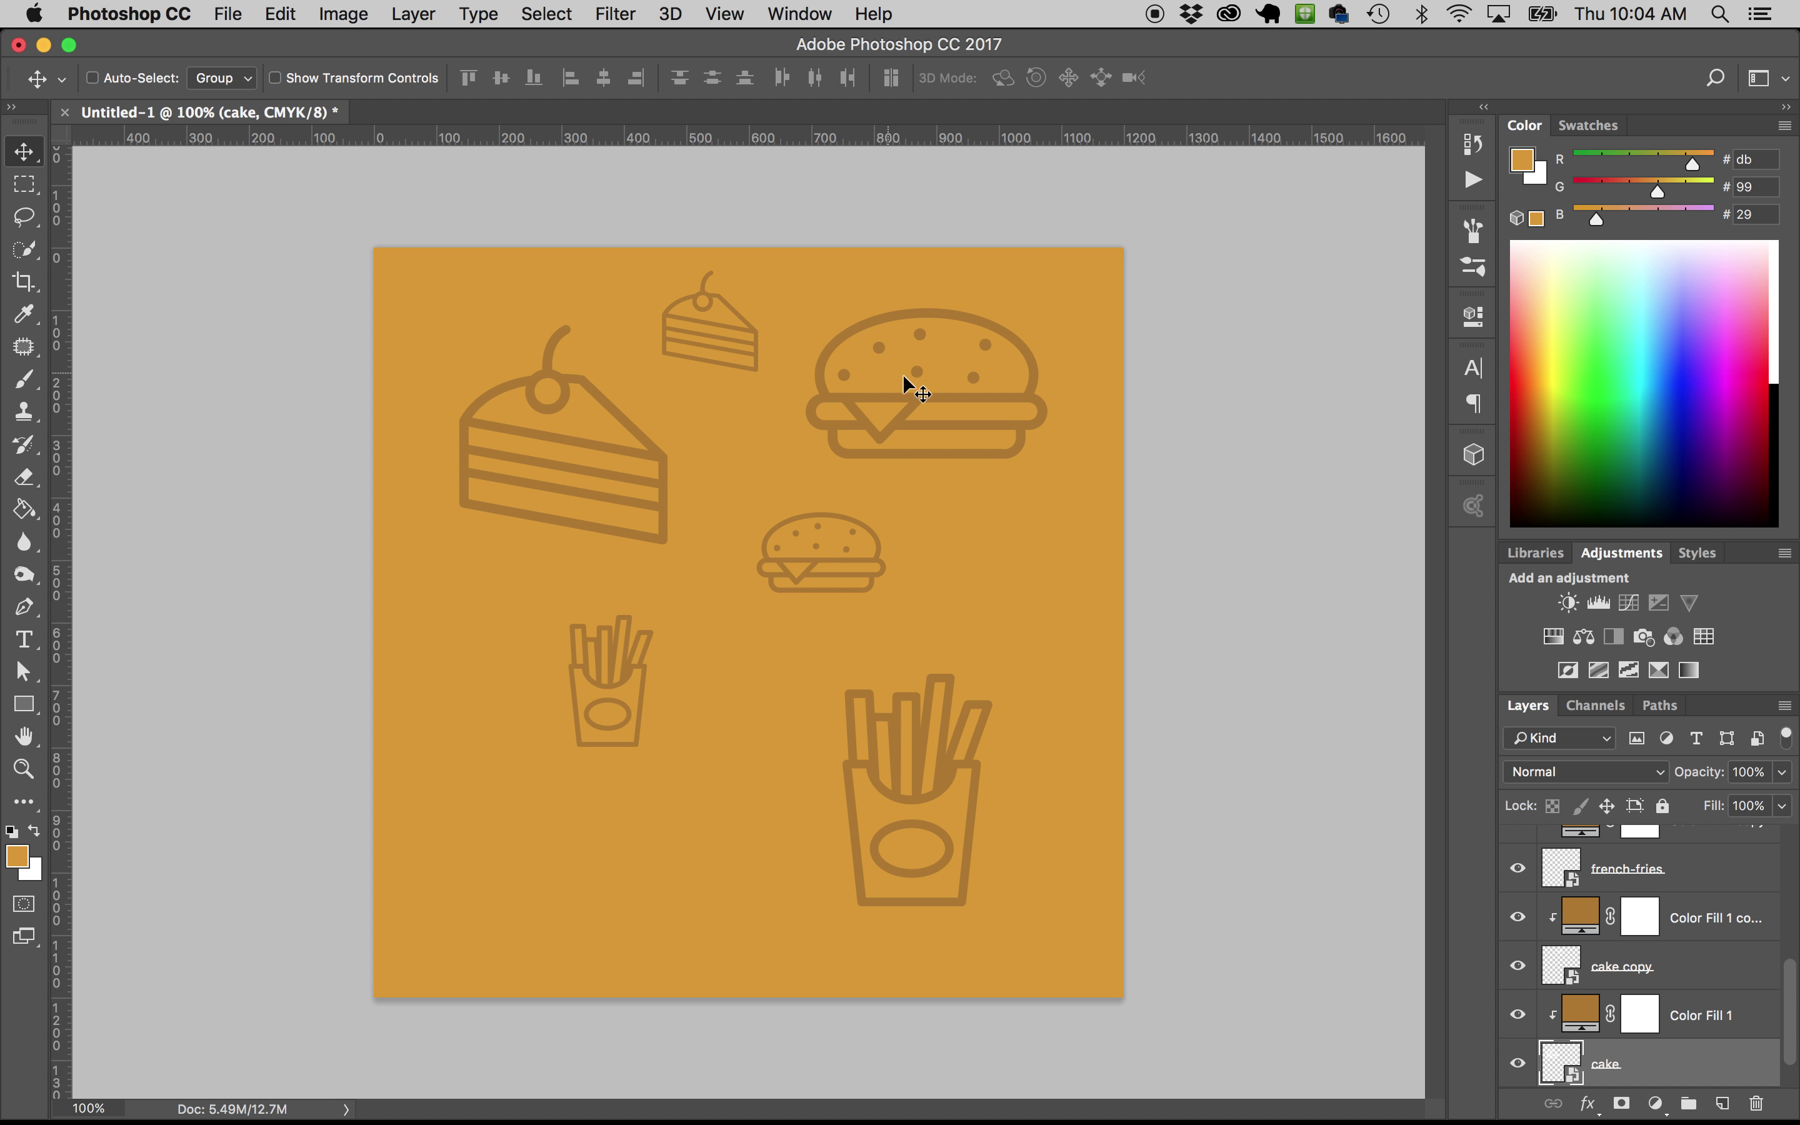
Move the small cake into the canvas's lower-right corner, beside the large french fries
{"action": "right_click", "coordinate": [754, 334]}
{"action": "left_click", "coordinate": [764, 363]}
{"action": "left_click_drag", "start_coordinate": [743, 350], "coordinate": [1076, 948]}
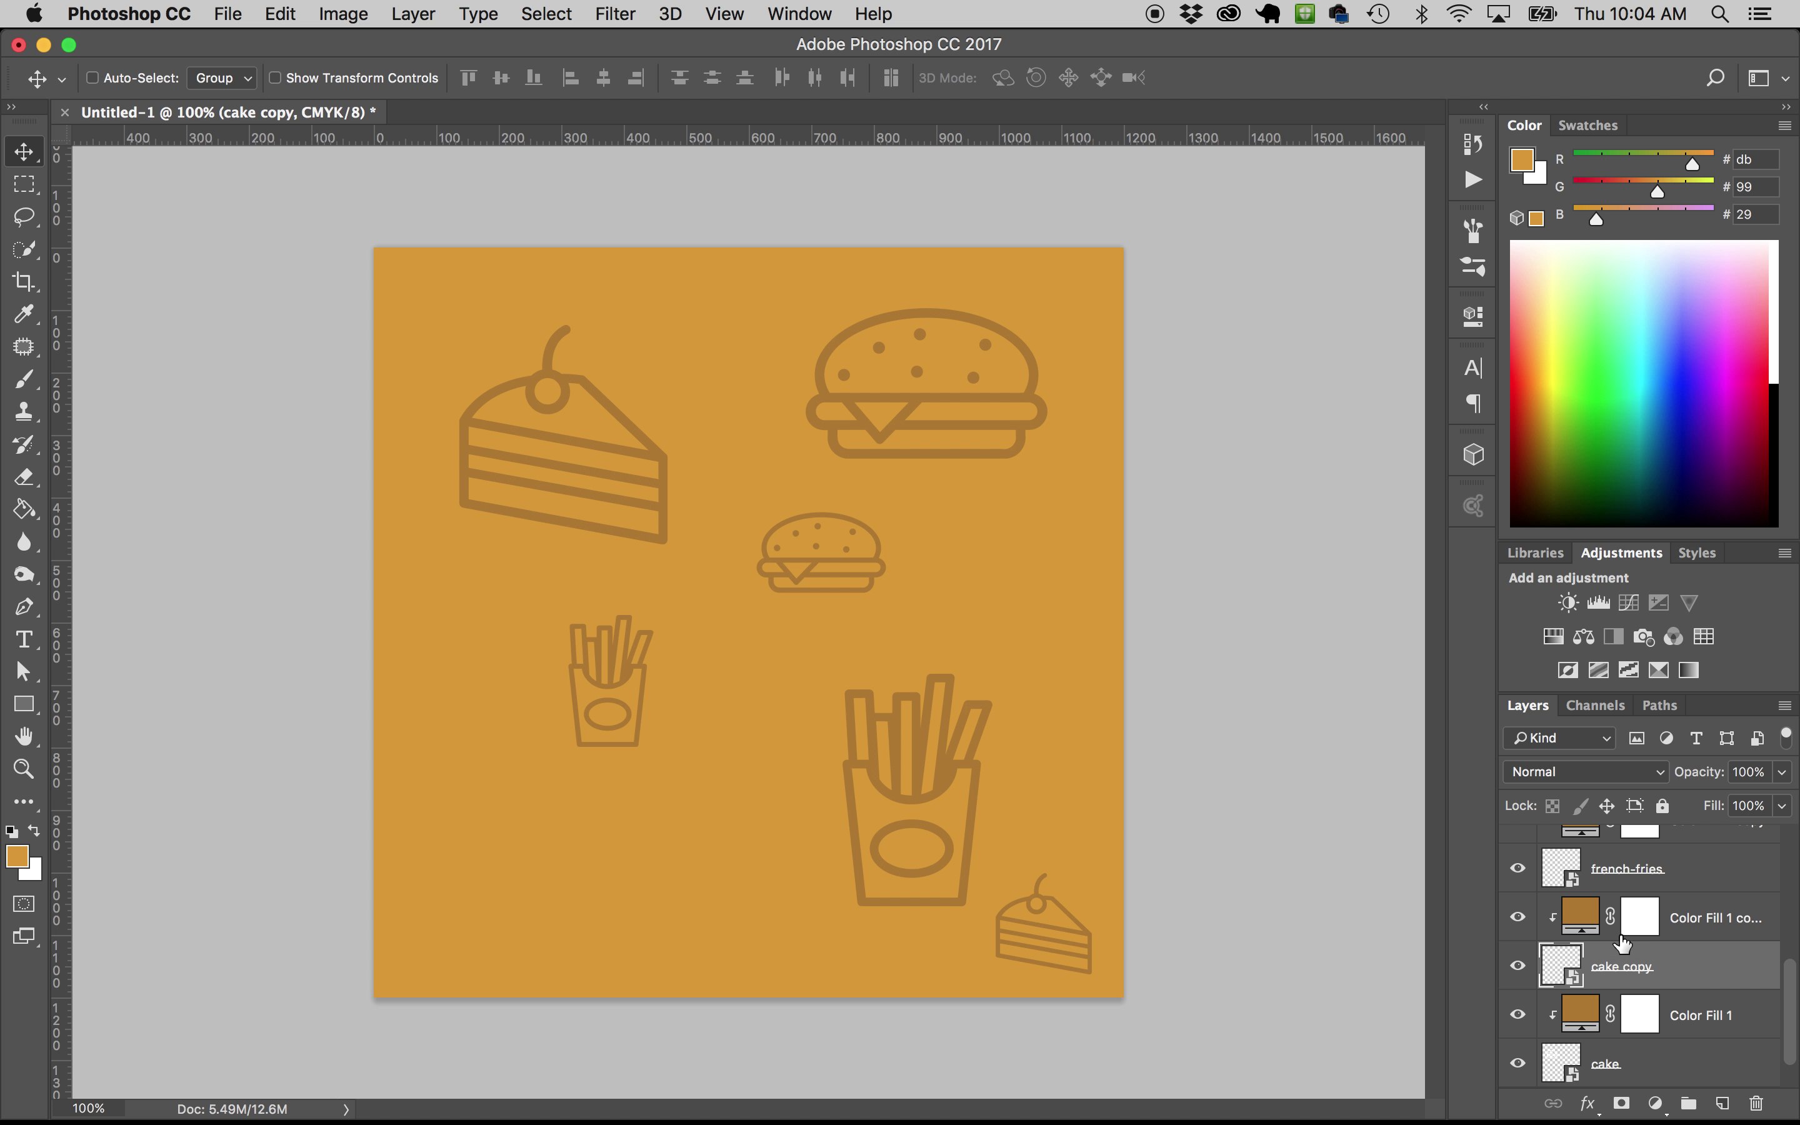
{"action": "scroll", "coordinate": [1624, 944], "scroll_direction": "up", "scroll_amount": 5}
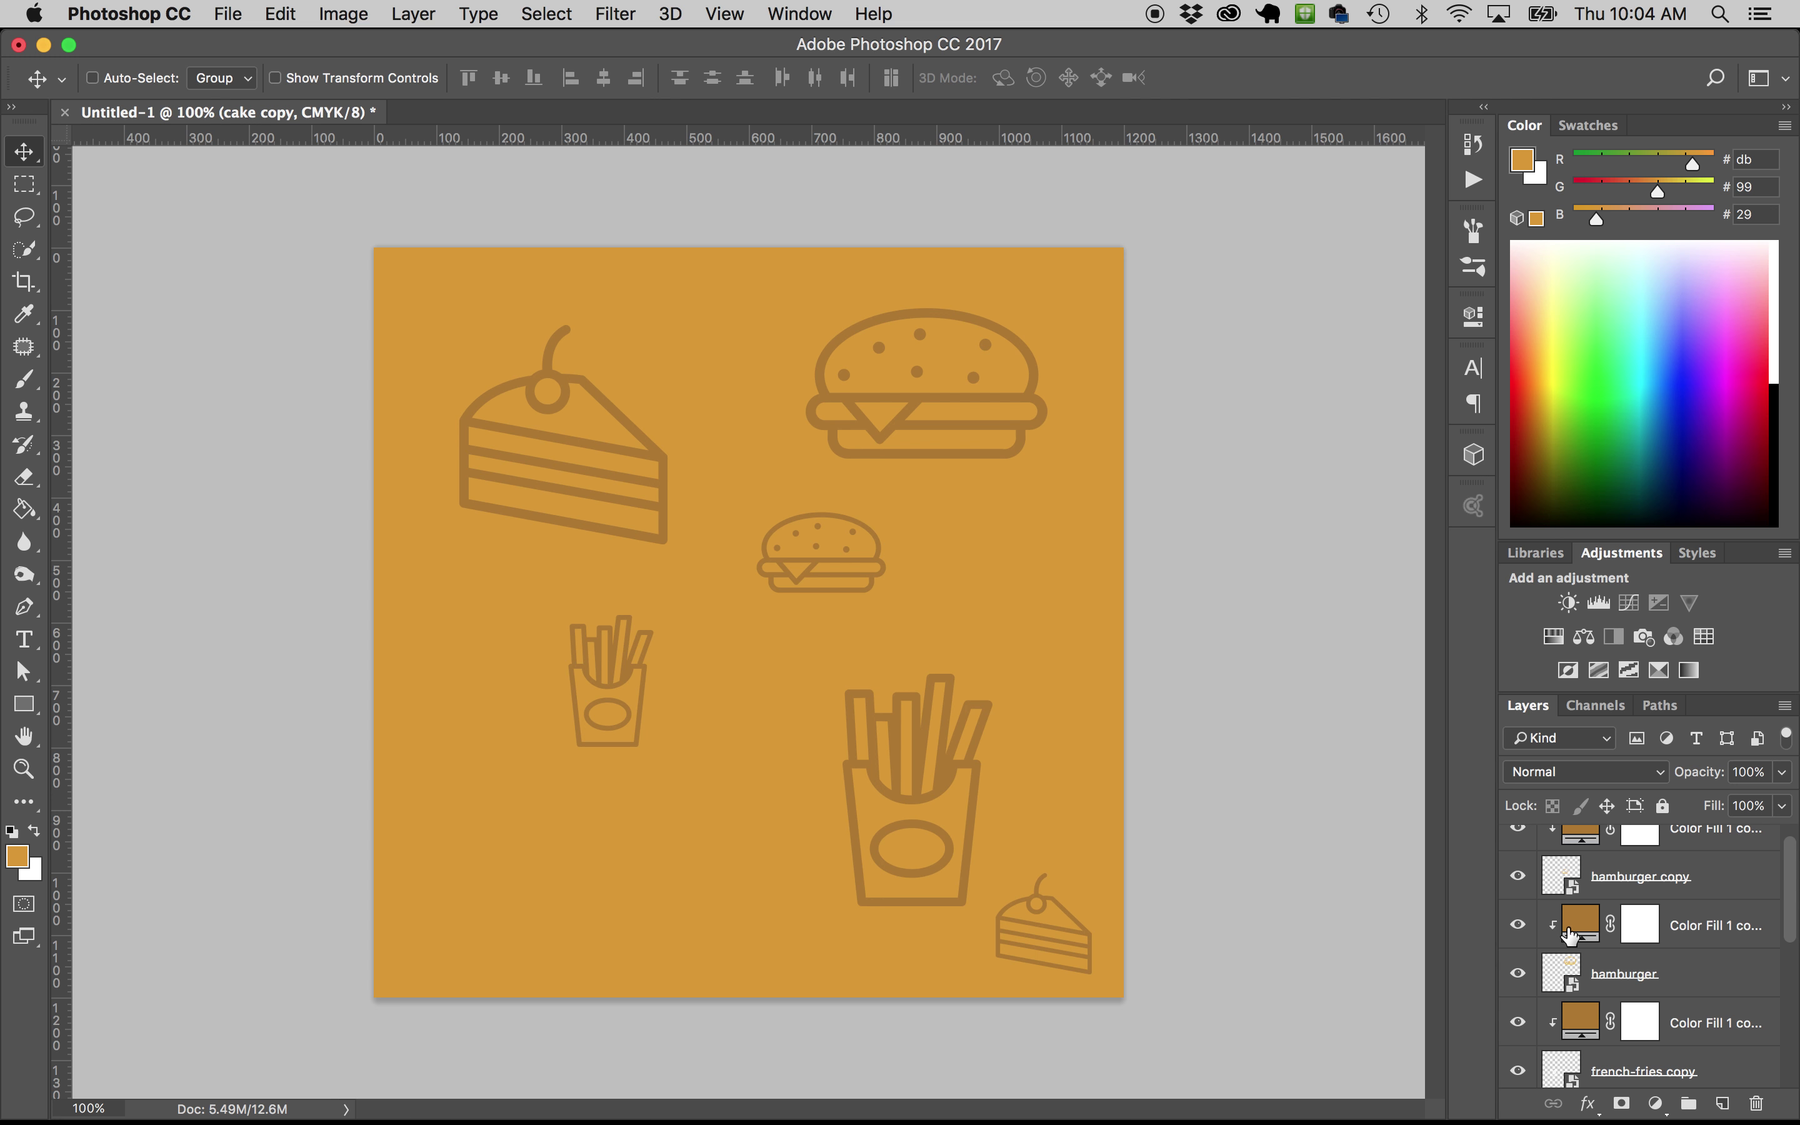
{"action": "scroll", "coordinate": [1571, 949], "scroll_direction": "up", "scroll_amount": 1}
{"action": "scroll", "coordinate": [1571, 946], "scroll_direction": "down", "scroll_amount": 5}
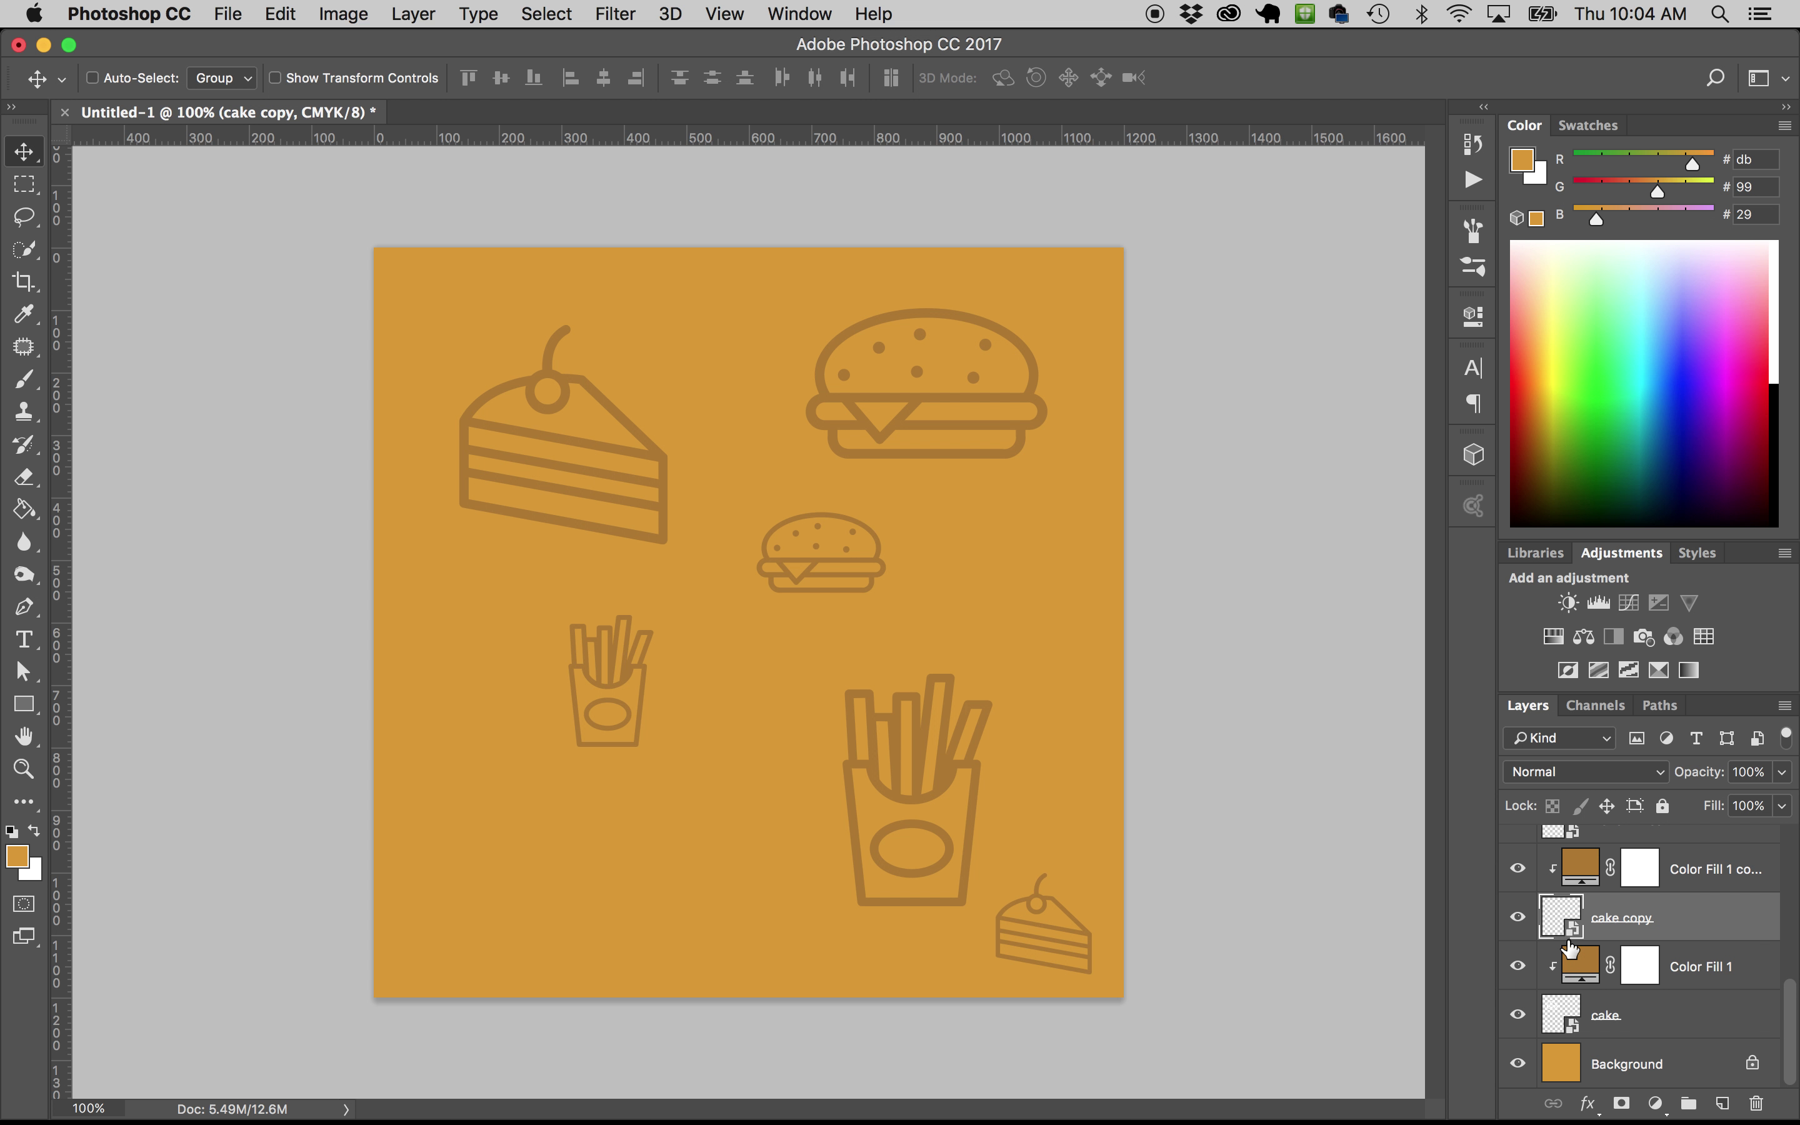
Save the document to the Desktop as referent-pattern.psd in Photoshop format with Maximize Compatibility on
{"action": "key", "text": "super+shift+s"}
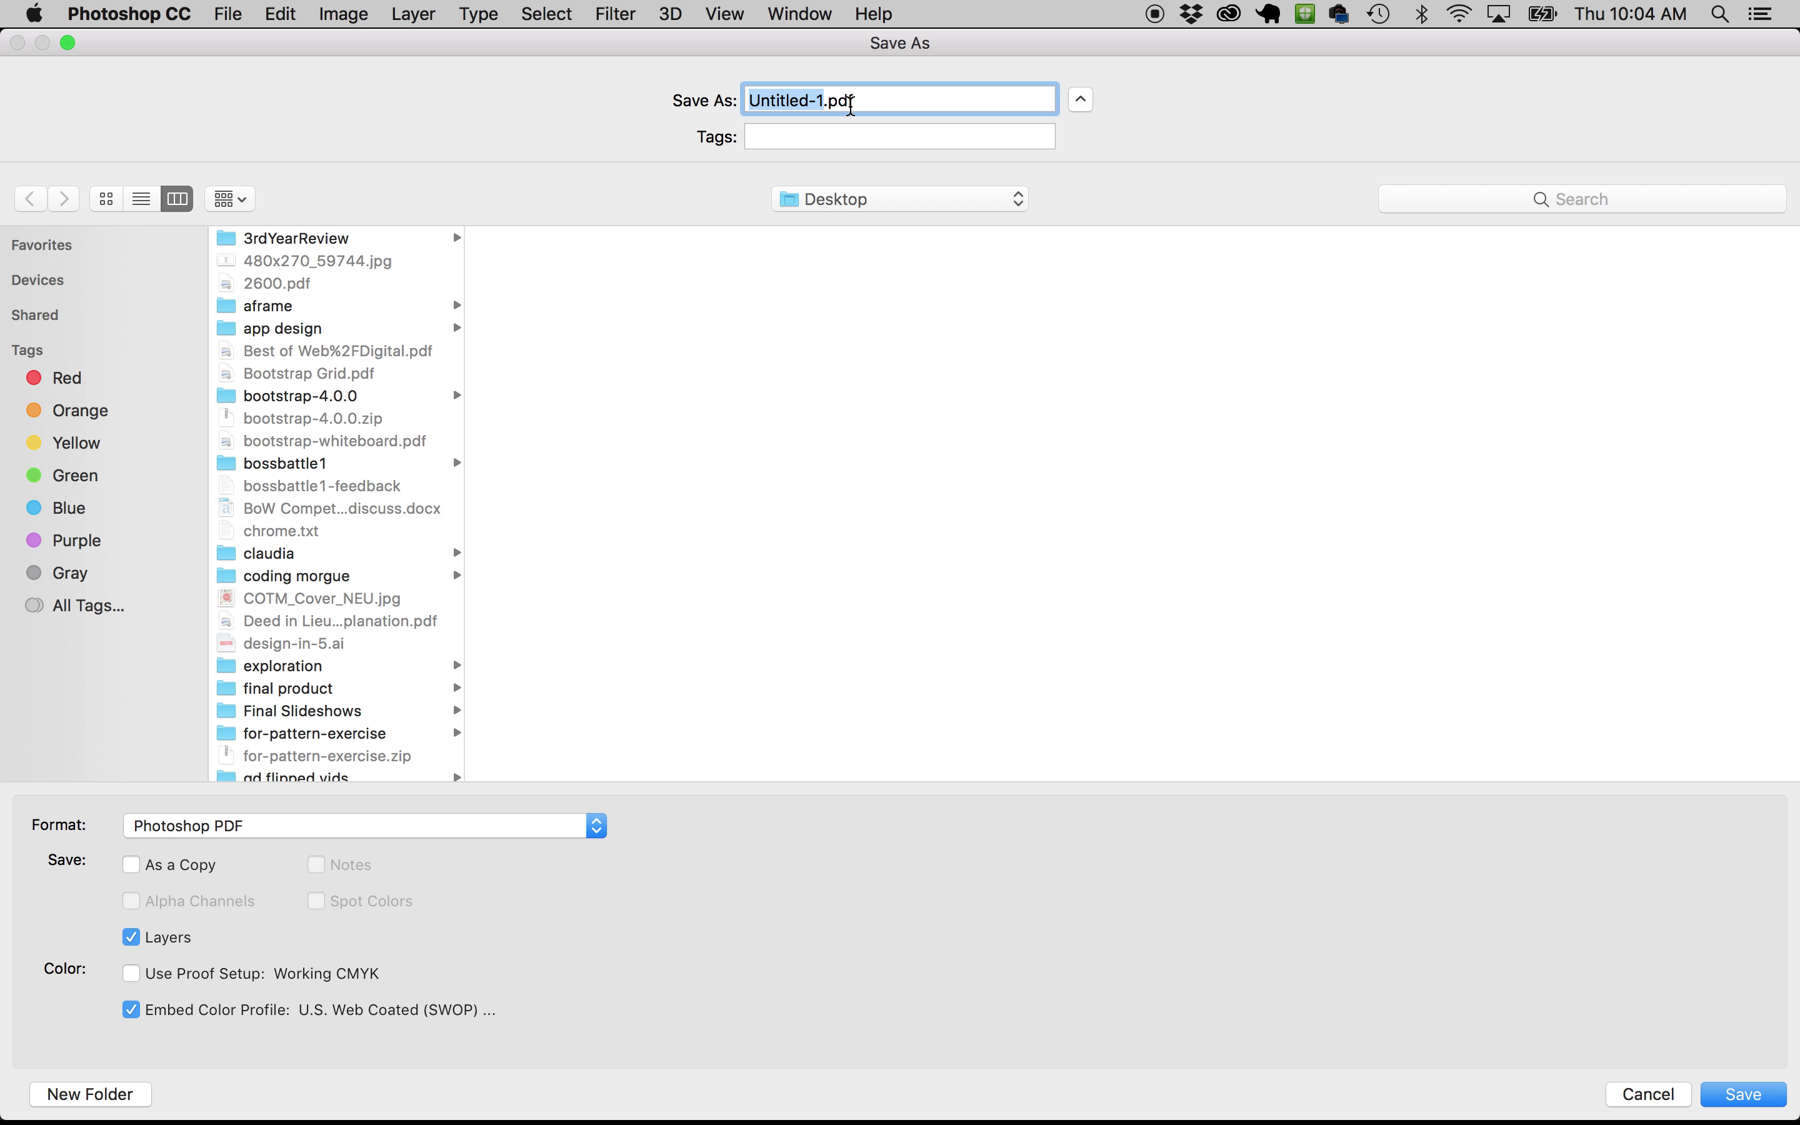
{"action": "type", "text": "referent-pattern"}
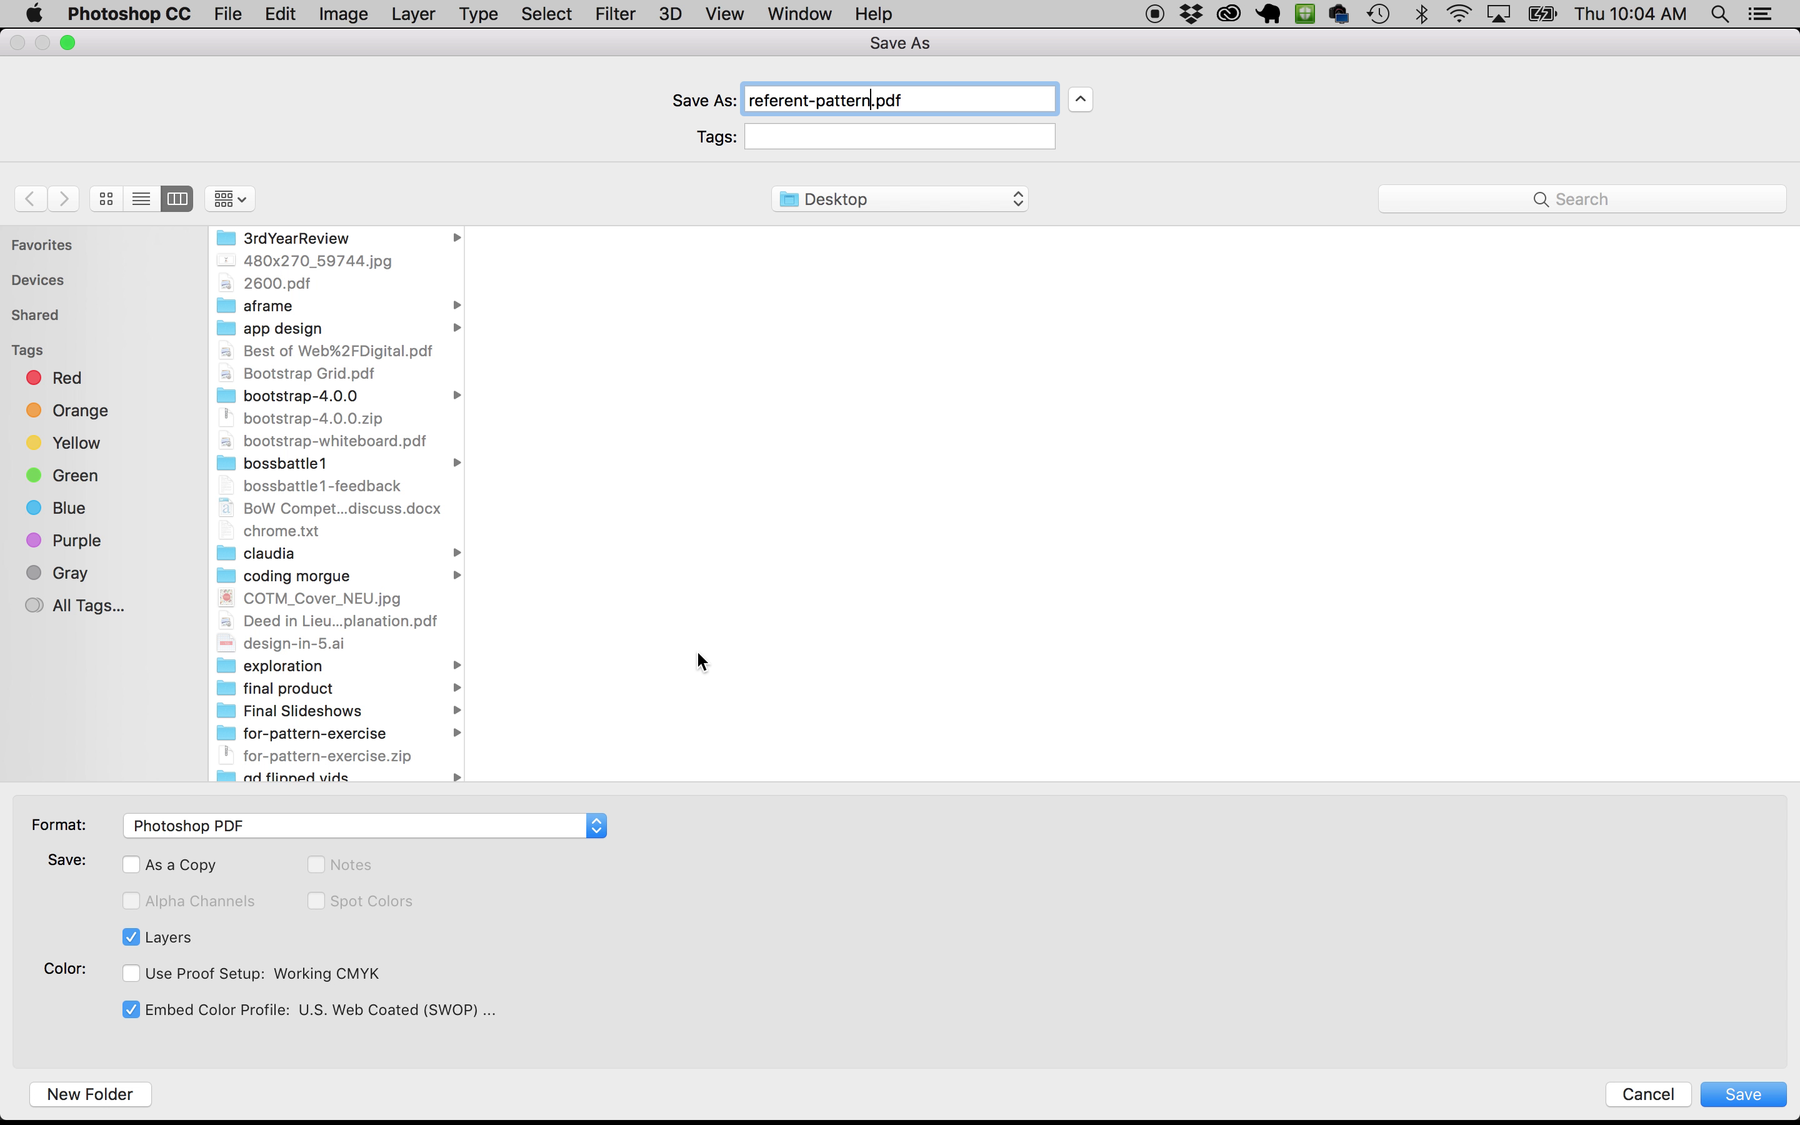
{"action": "left_click", "coordinate": [518, 836]}
{"action": "left_click", "coordinate": [341, 668]}
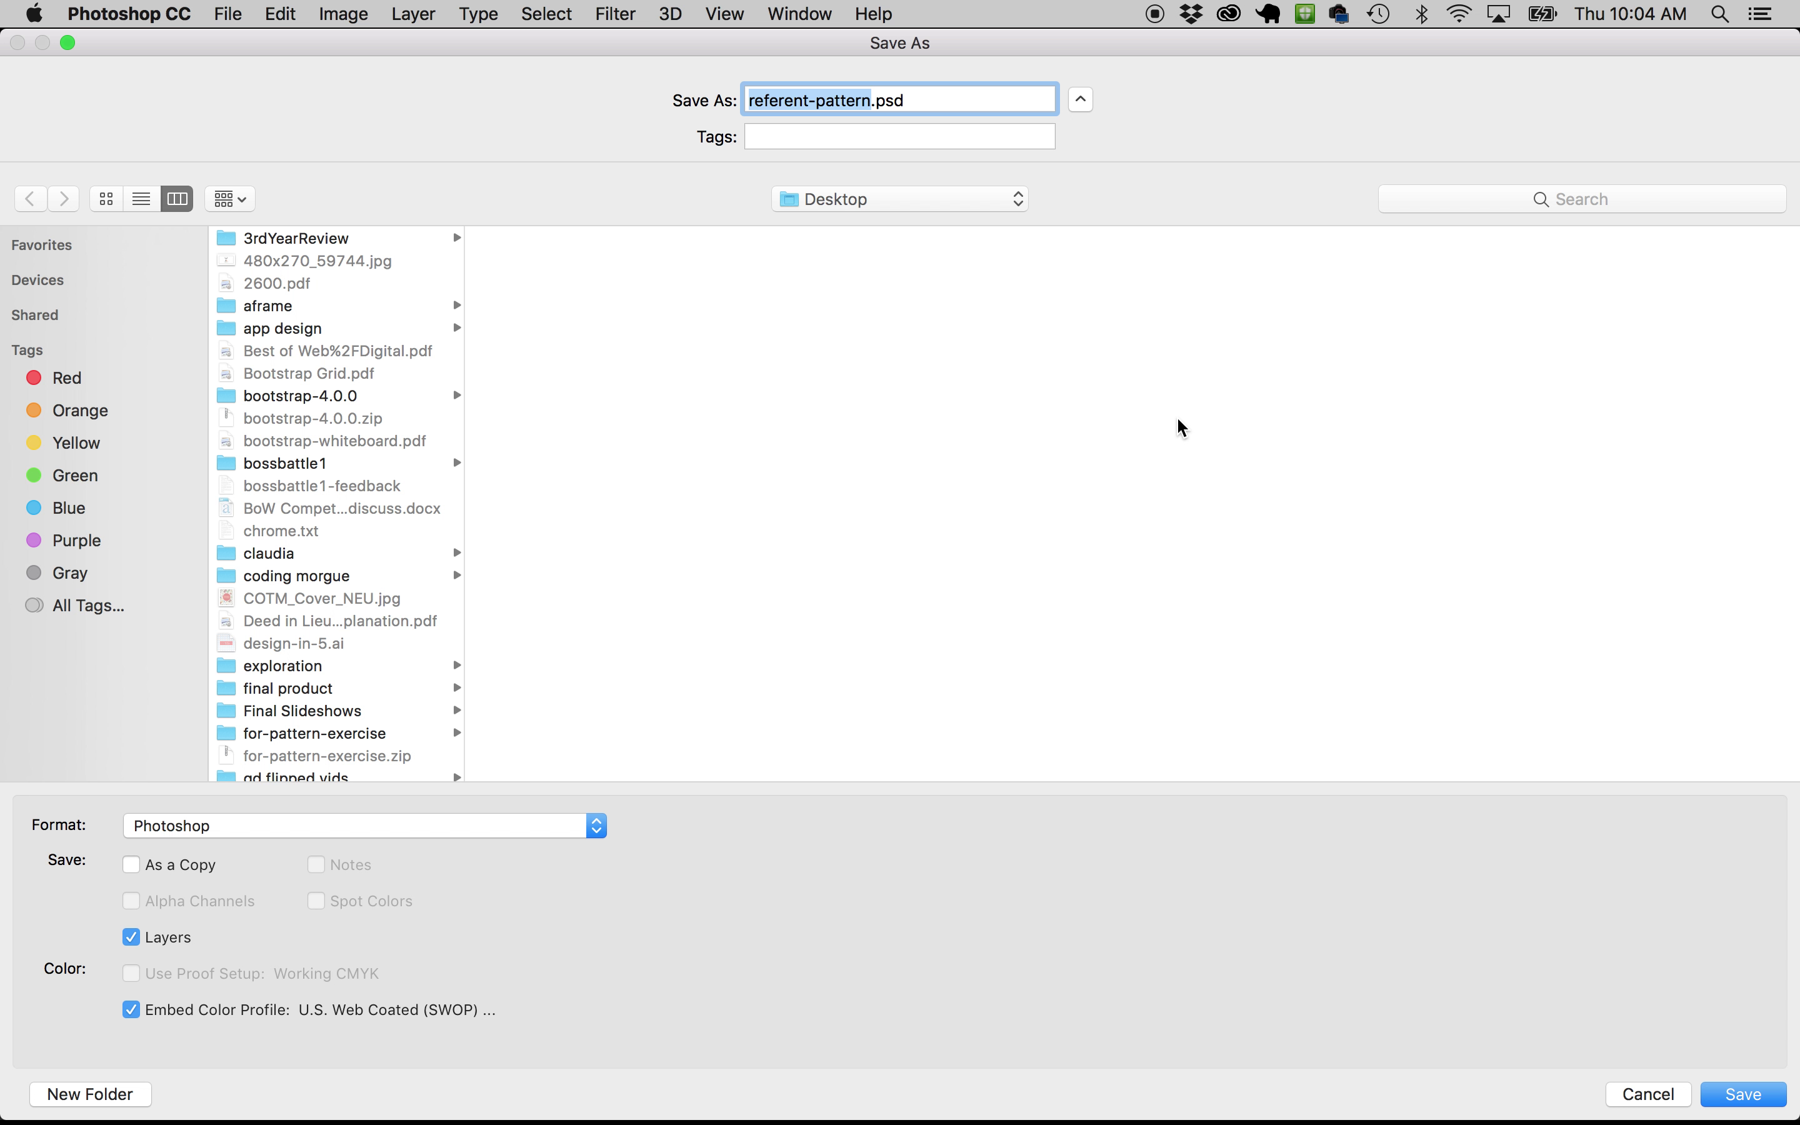
{"action": "left_click", "coordinate": [1739, 1095]}
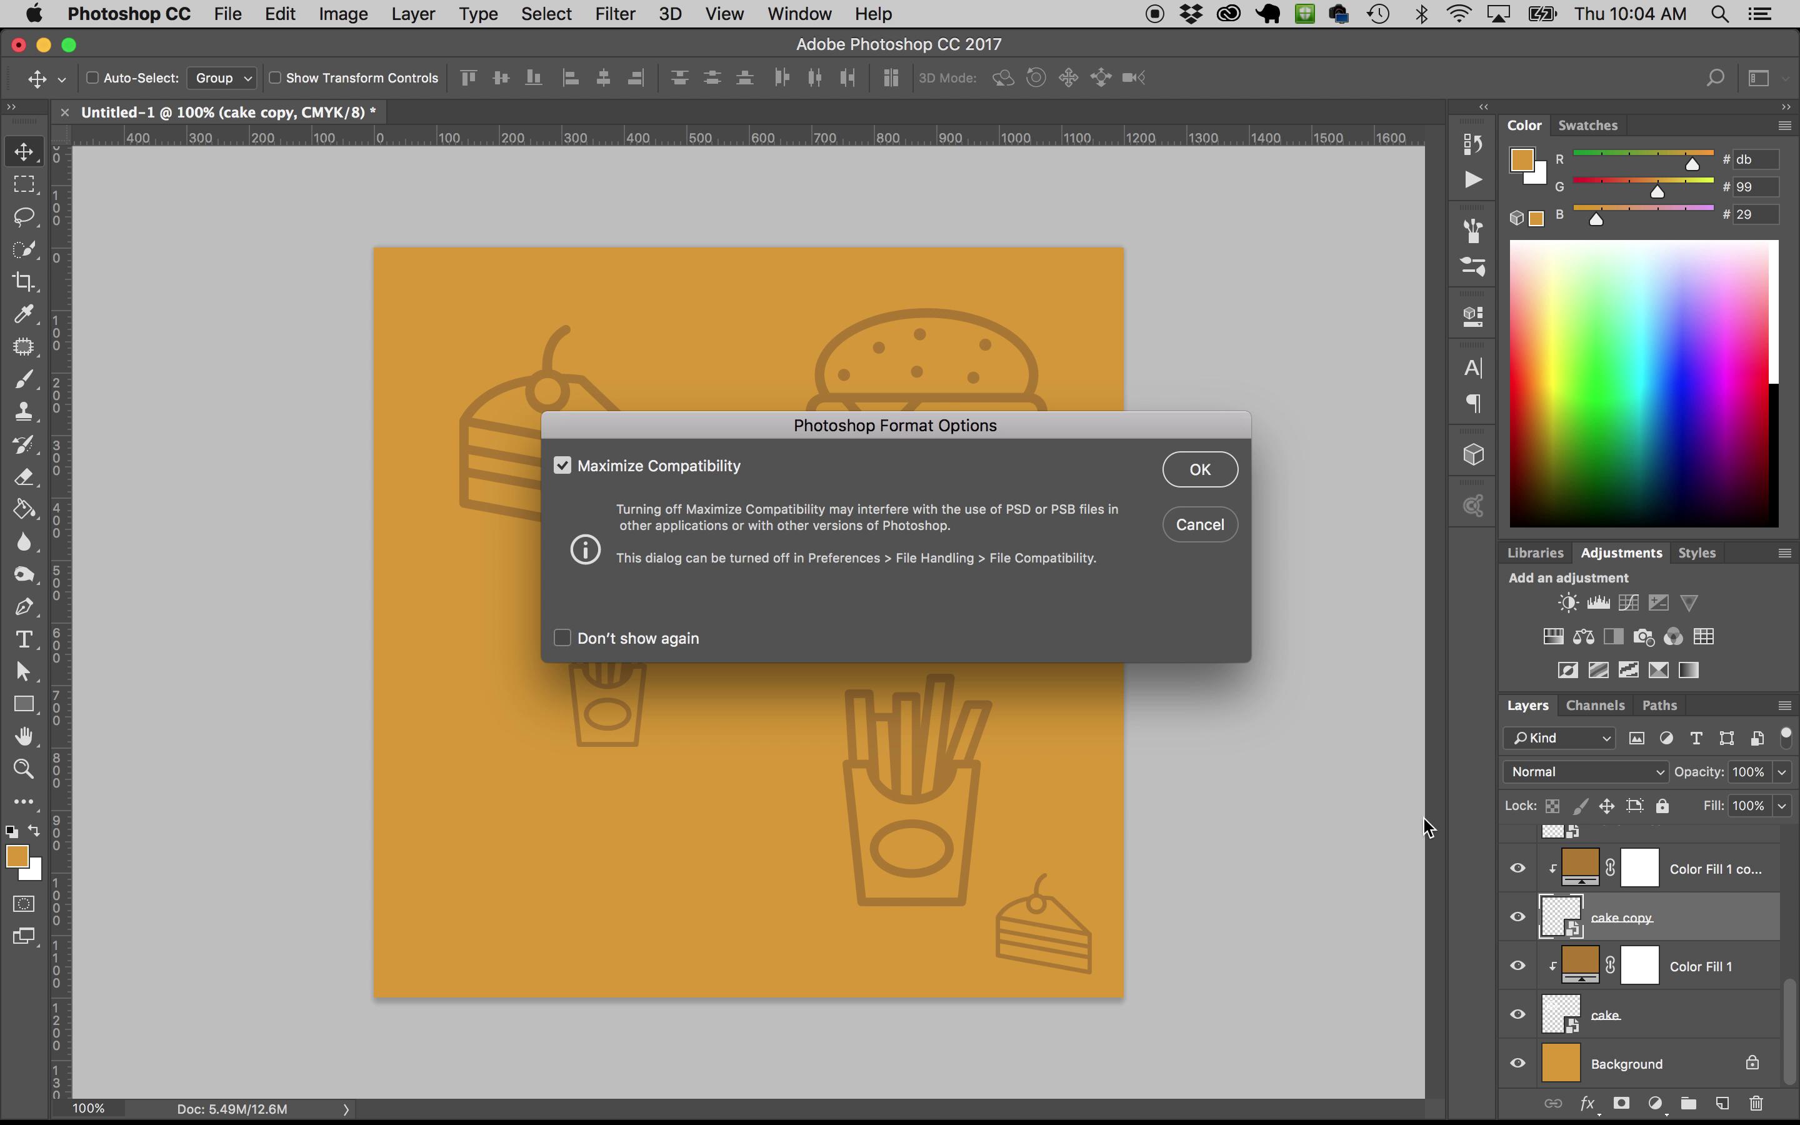
{"action": "left_click", "coordinate": [1197, 469]}
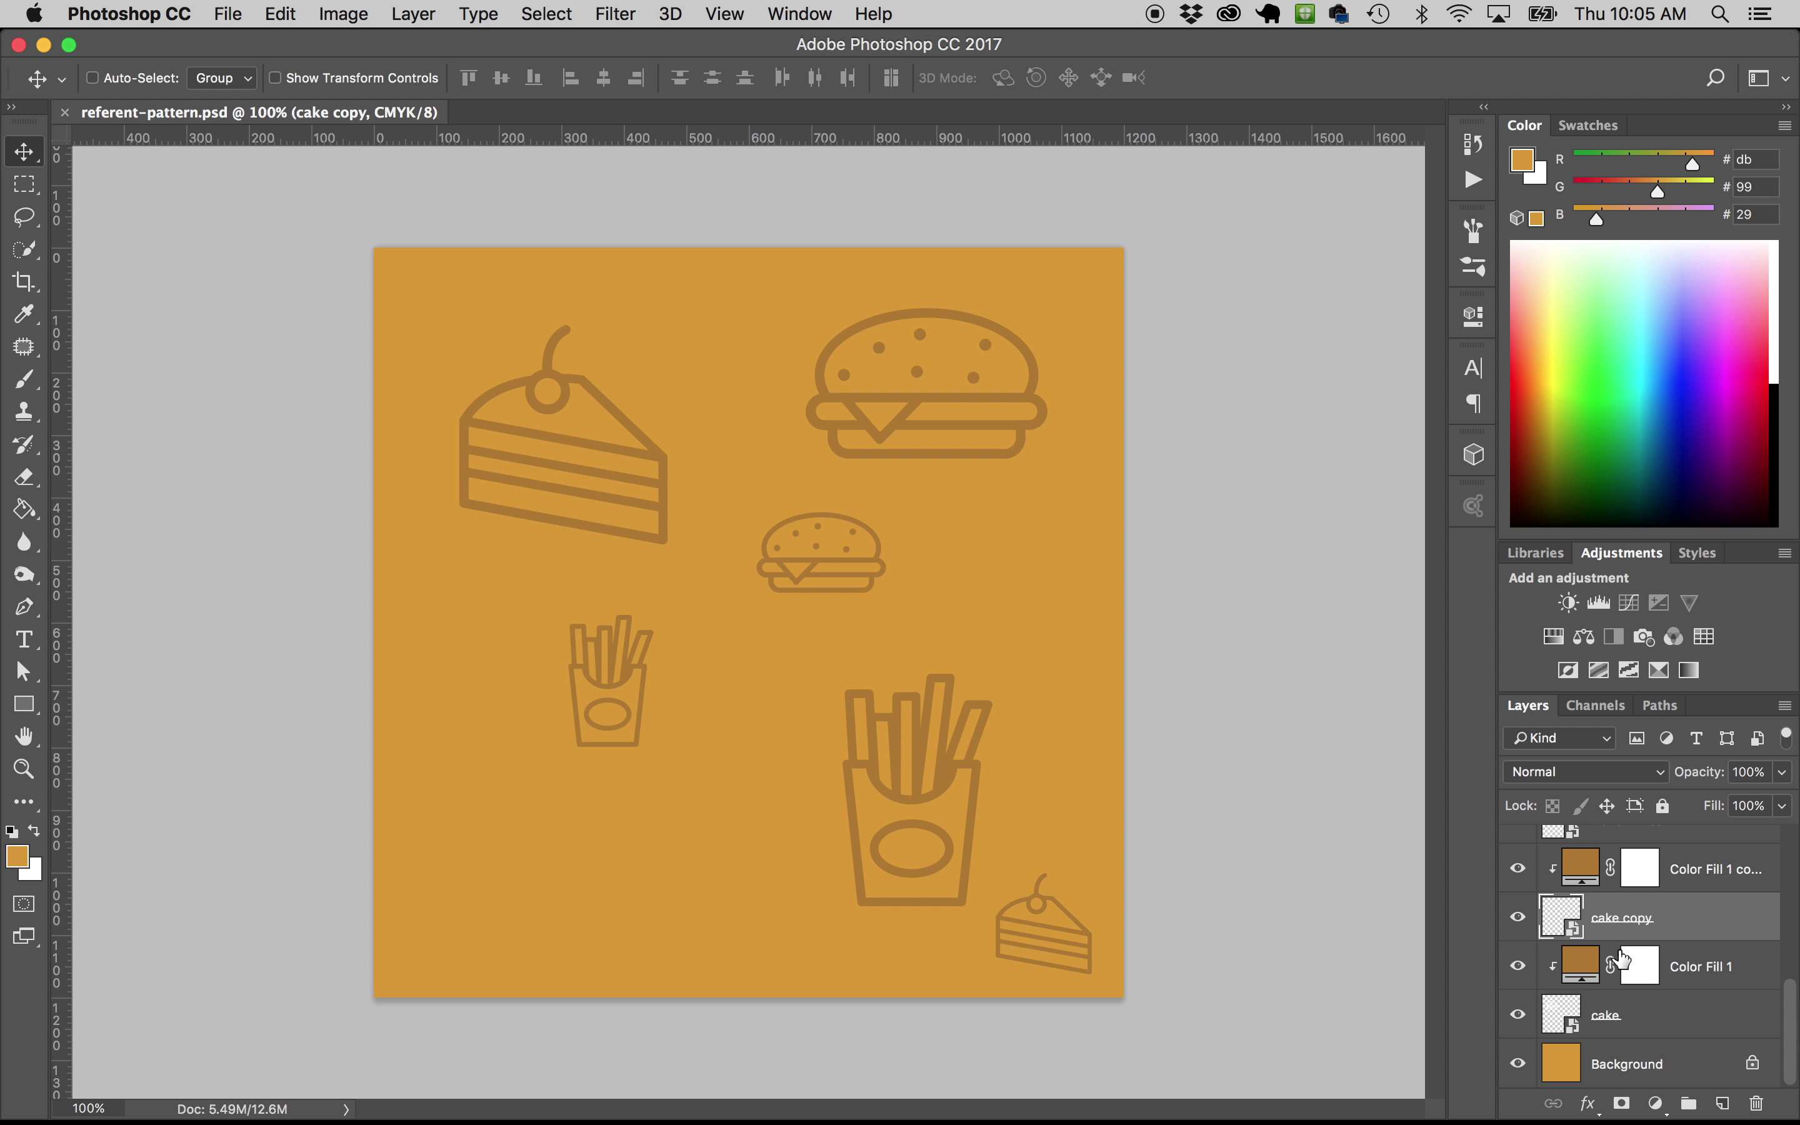
Move the large french fries slightly up and to the left, away from the small cake
{"action": "right_click", "coordinate": [974, 828]}
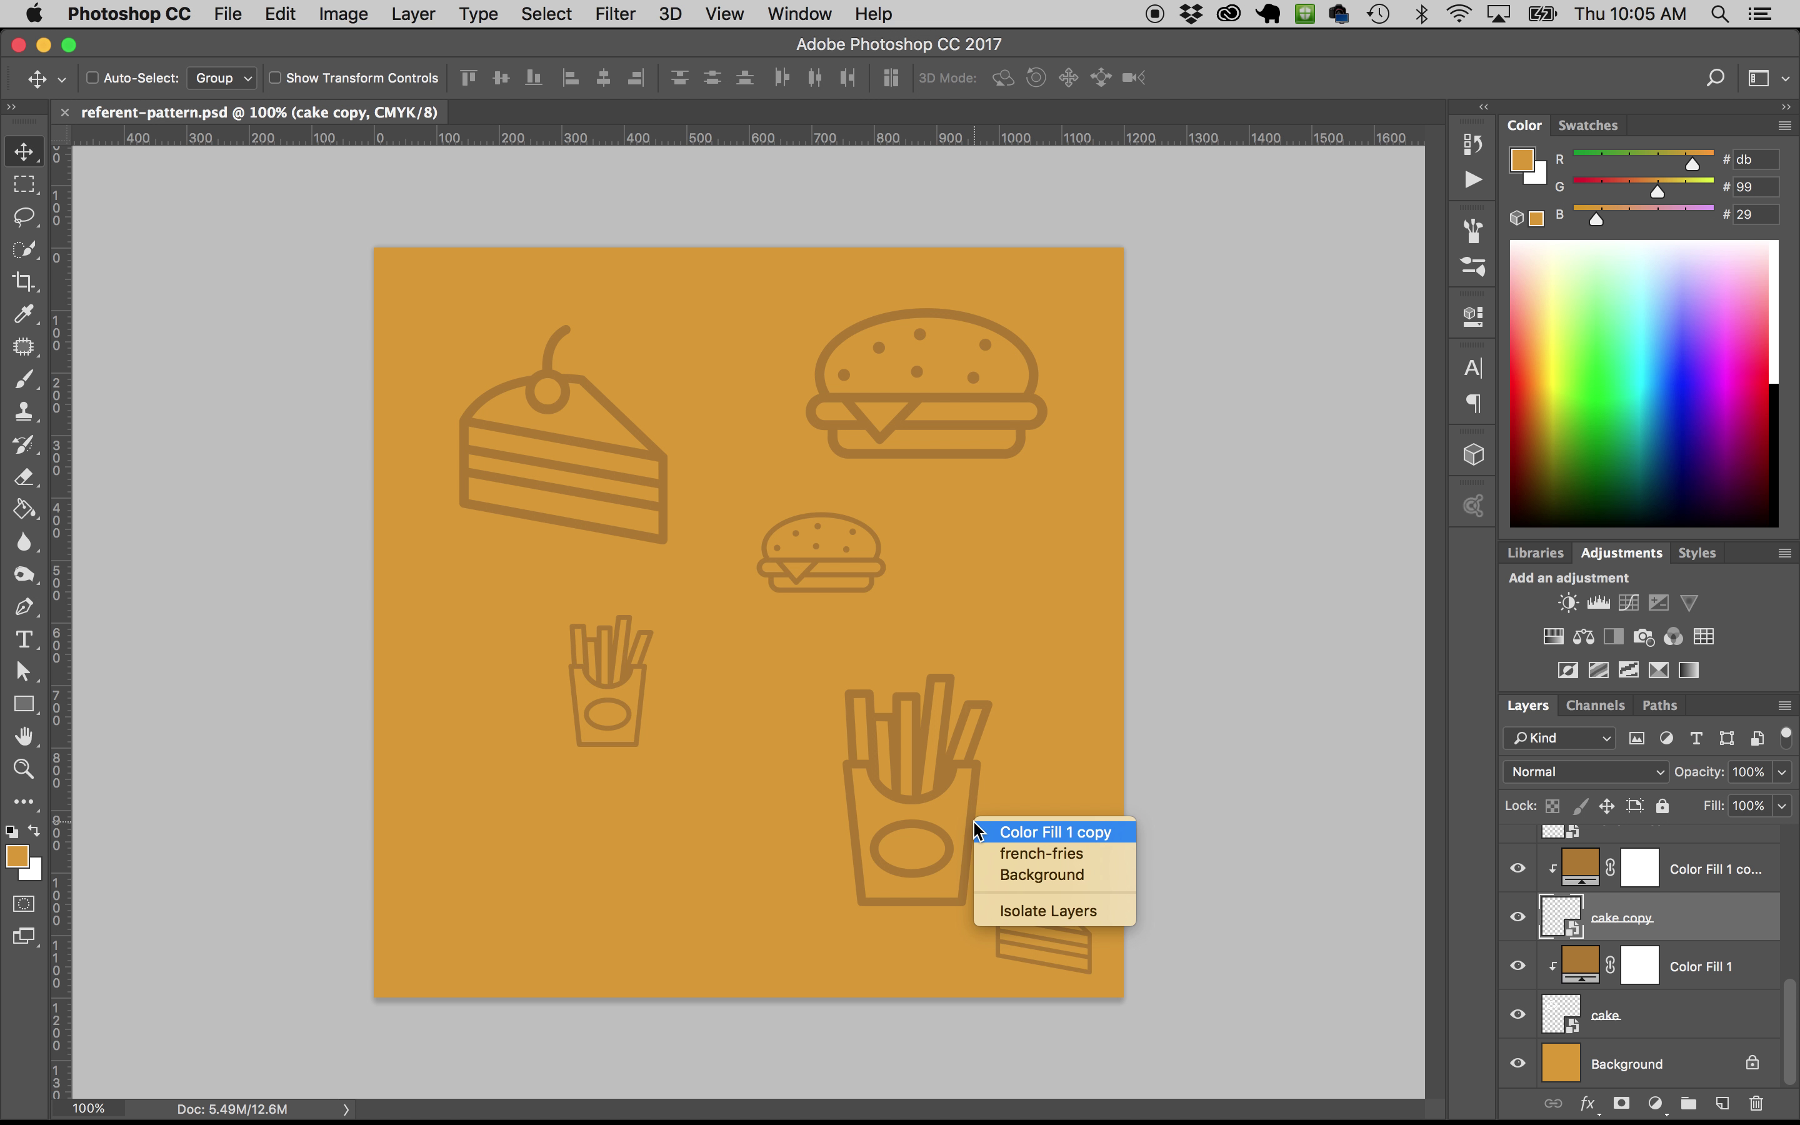
{"action": "left_click", "coordinate": [982, 853]}
{"action": "left_click_drag", "start_coordinate": [983, 852], "coordinate": [926, 819]}
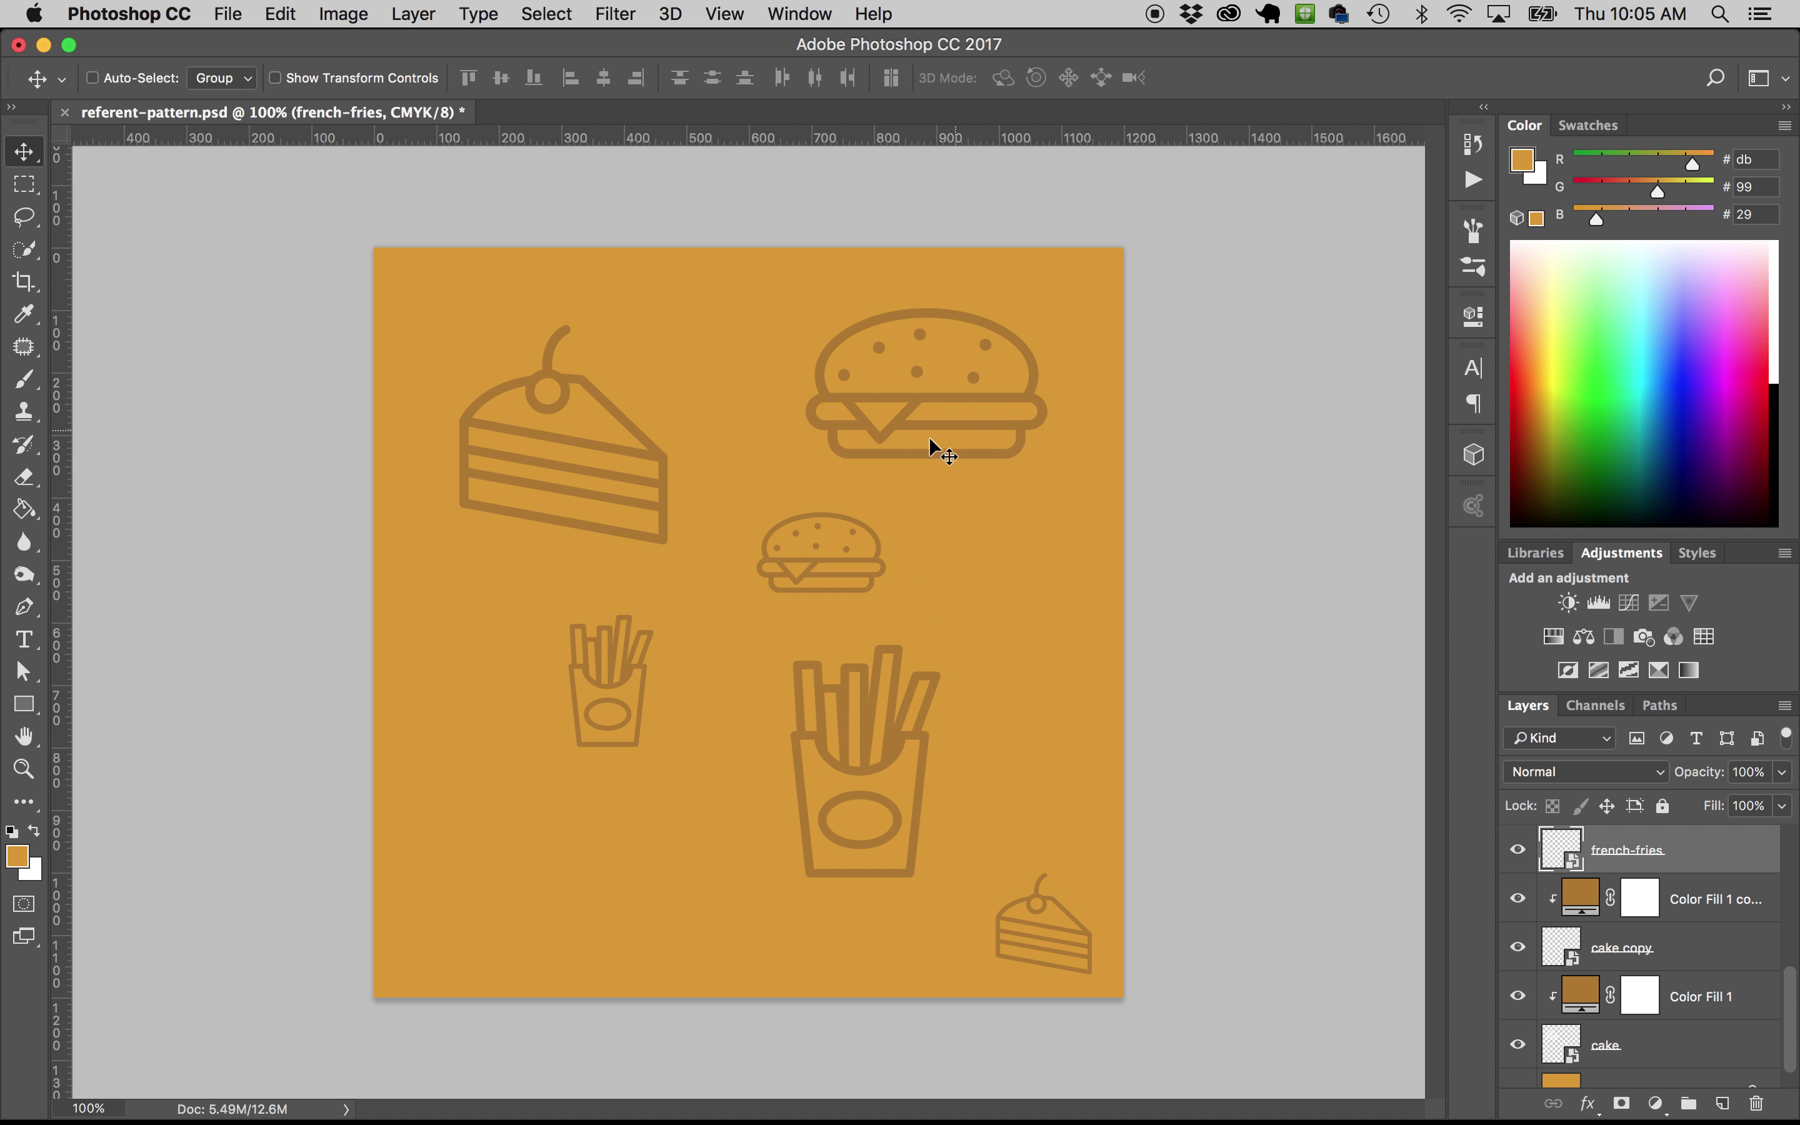
Move the small hamburger into the canvas's lower-left corner
{"action": "right_click", "coordinate": [872, 534]}
{"action": "left_click", "coordinate": [857, 523]}
{"action": "right_click", "coordinate": [859, 530]}
{"action": "left_click", "coordinate": [893, 556]}
{"action": "left_click_drag", "start_coordinate": [885, 559], "coordinate": [536, 926]}
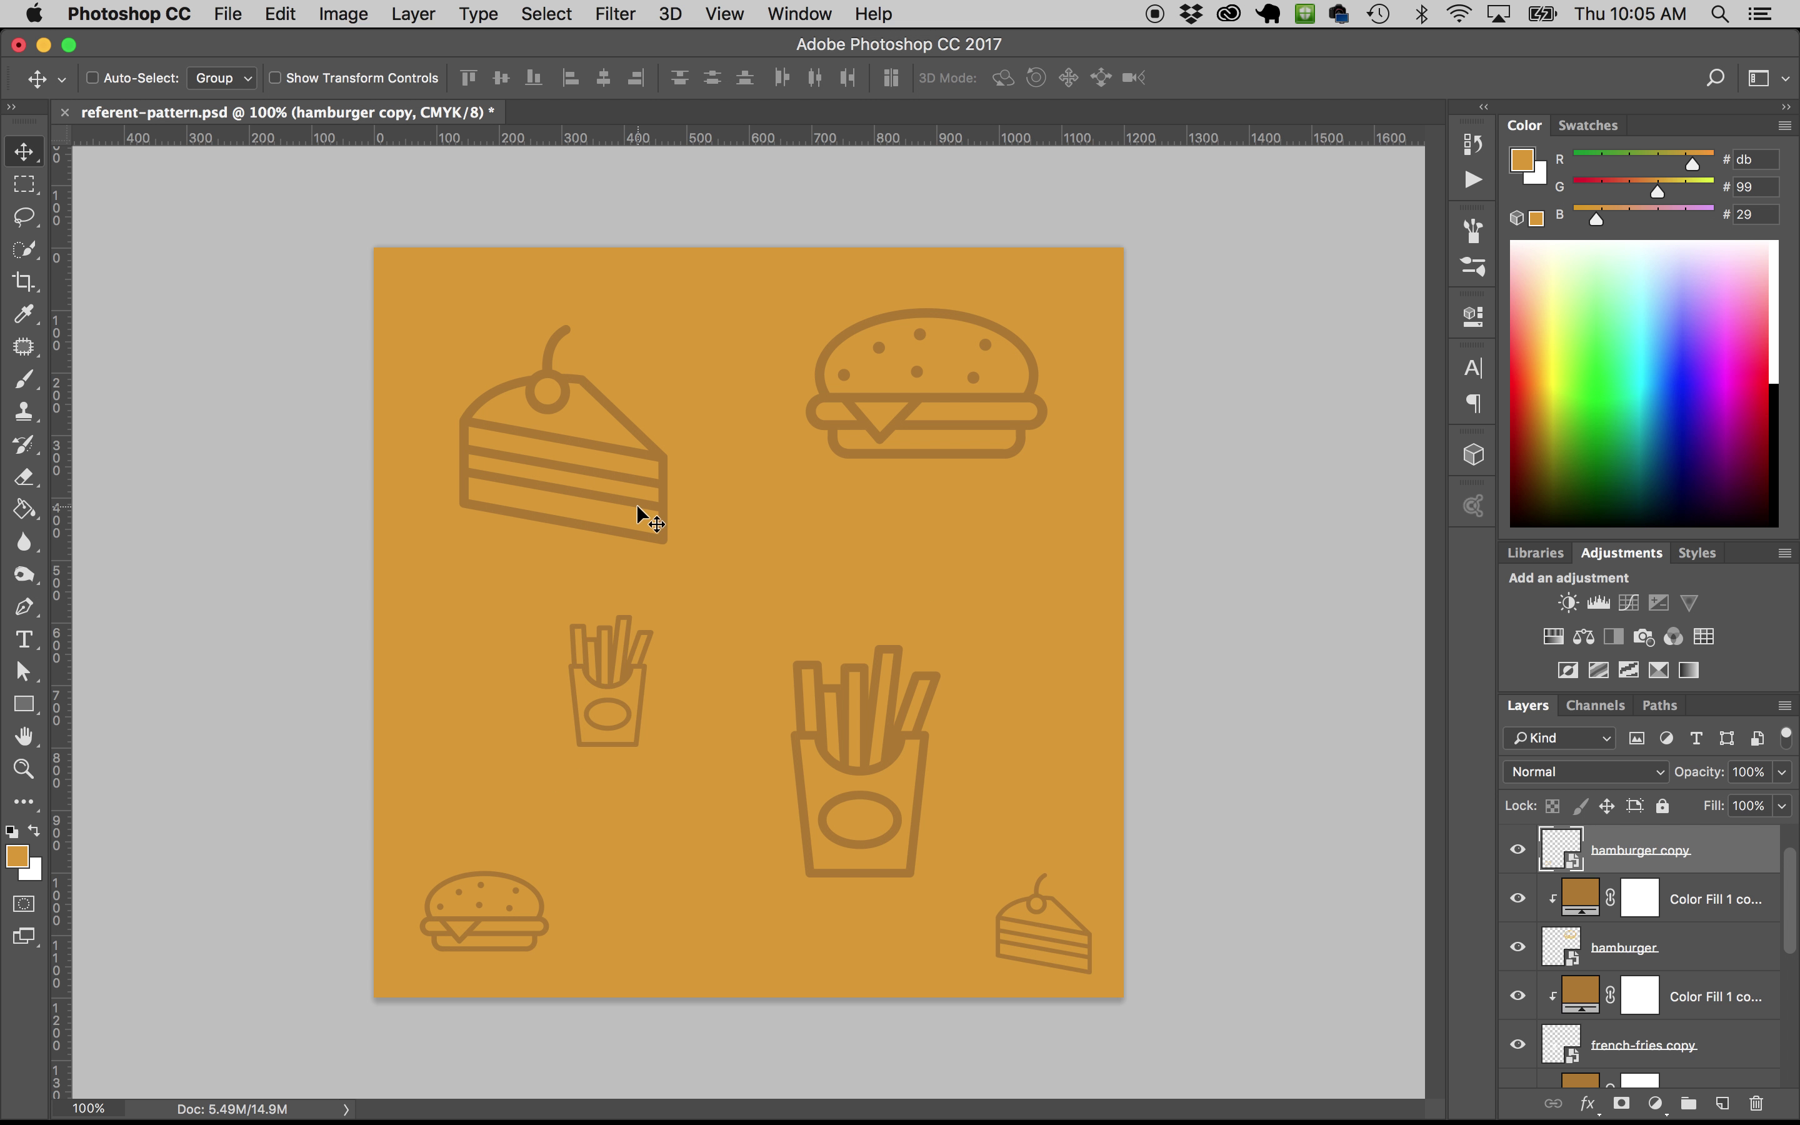
Move the large cake down and to the right, toward the middle of the canvas
{"action": "right_click", "coordinate": [664, 497]}
{"action": "left_click", "coordinate": [666, 523]}
{"action": "left_click_drag", "start_coordinate": [666, 668], "coordinate": [658, 750]}
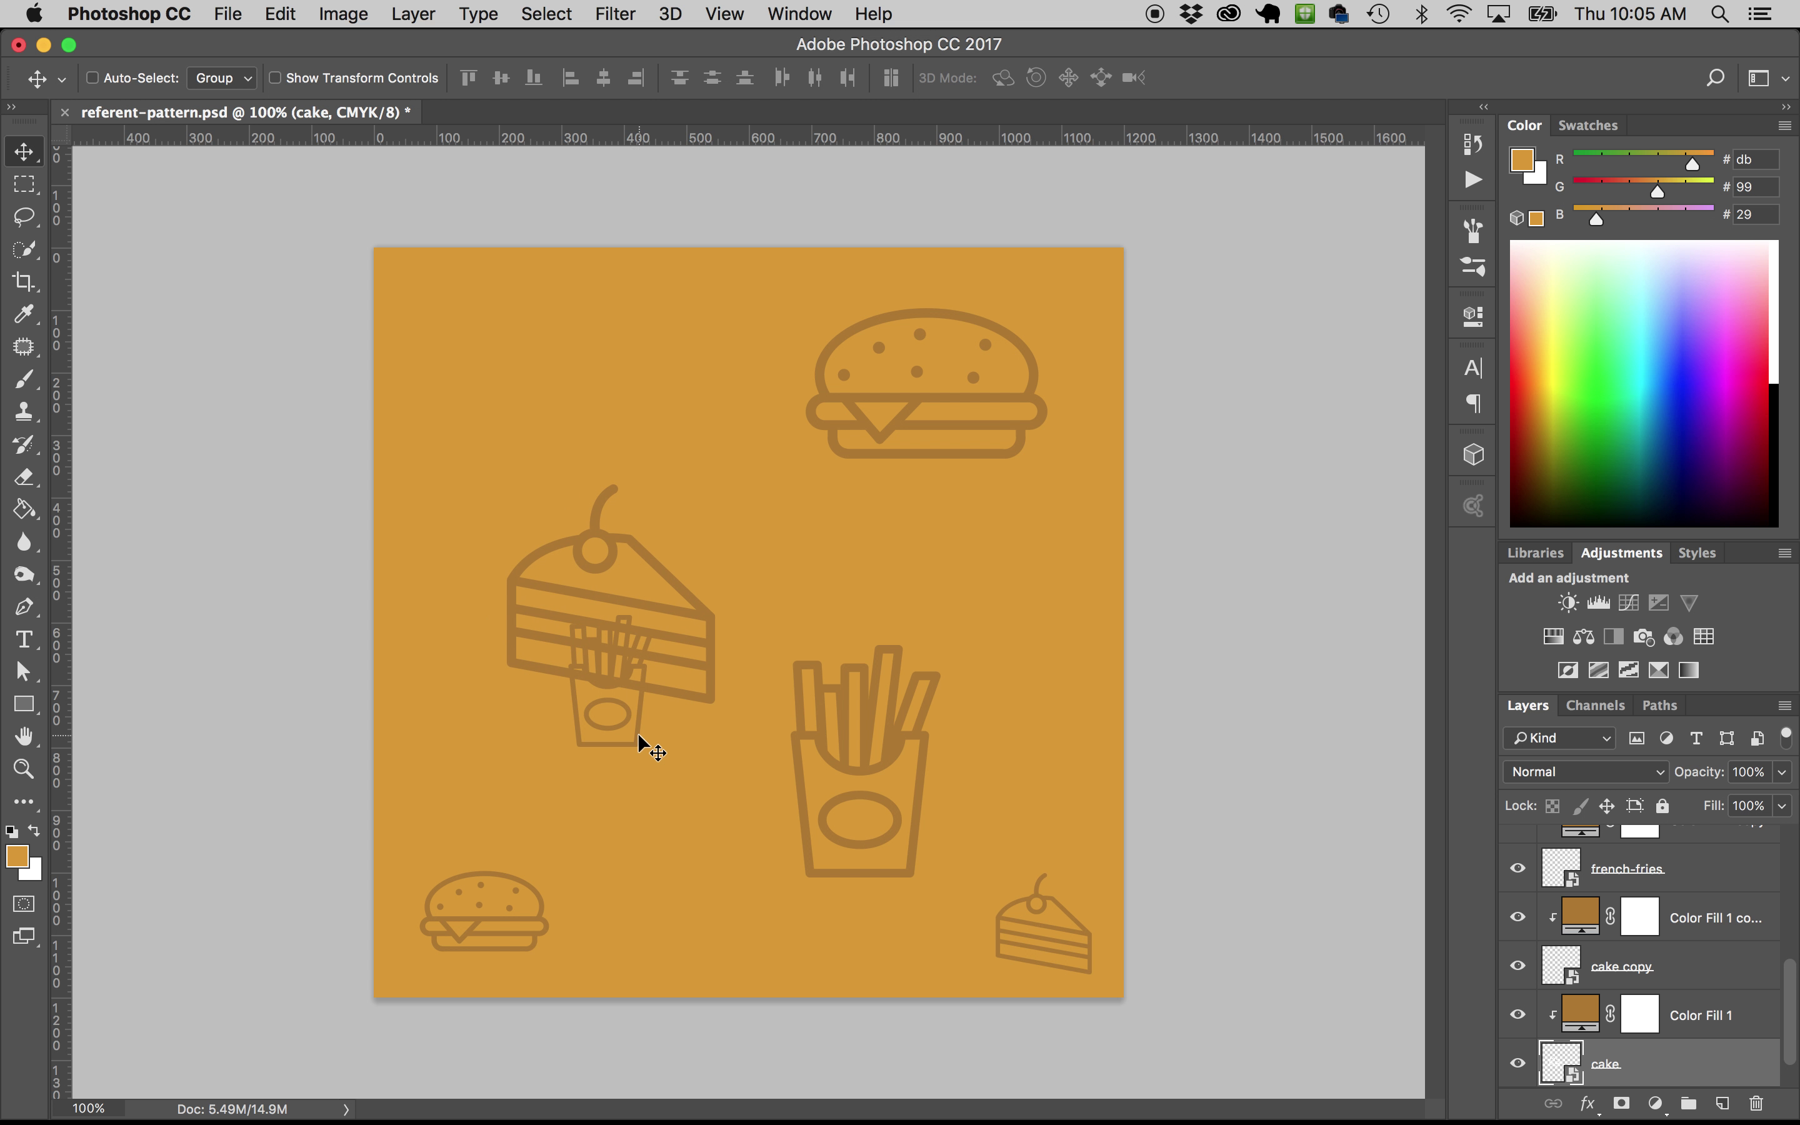
Move the small french fries into the canvas's upper-left area, above the large cake
{"action": "right_click", "coordinate": [639, 737]}
{"action": "left_click", "coordinate": [647, 763]}
{"action": "left_click_drag", "start_coordinate": [650, 763], "coordinate": [545, 485]}
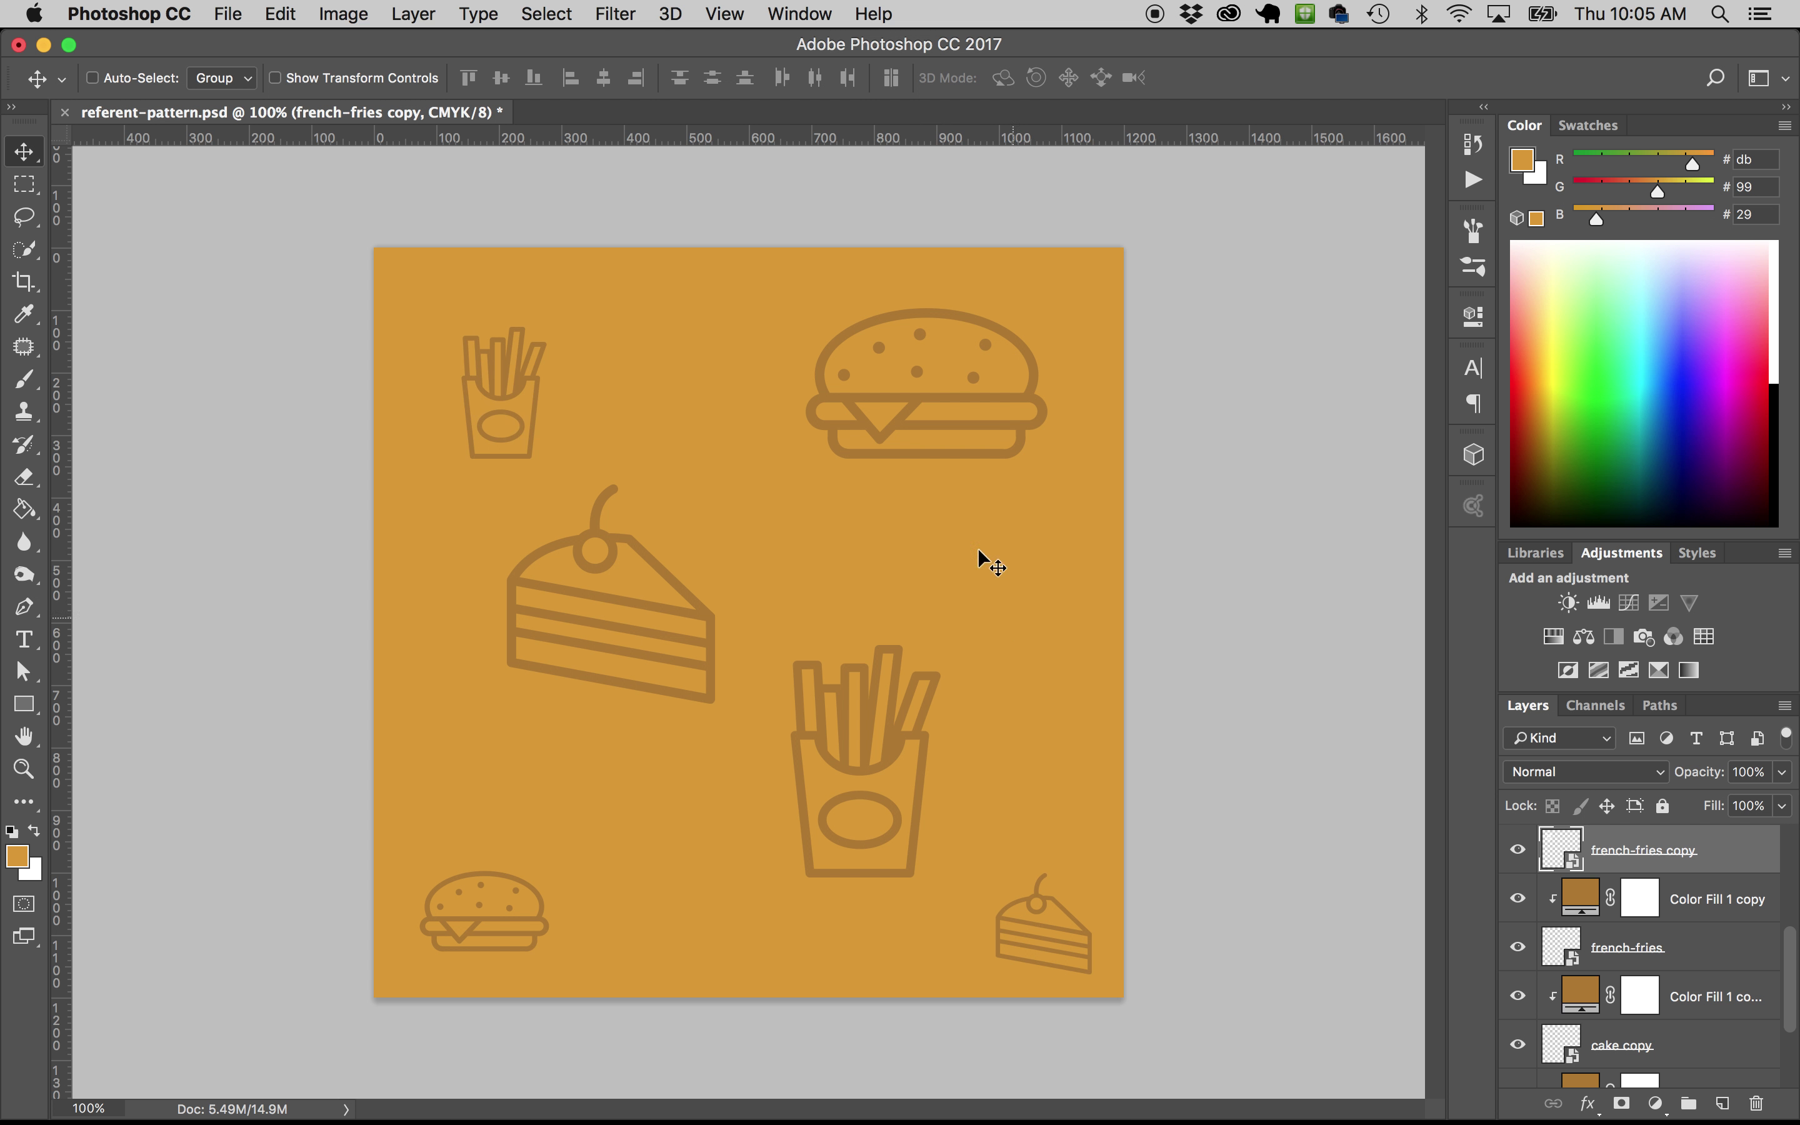
{"action": "right_click", "coordinate": [912, 413]}
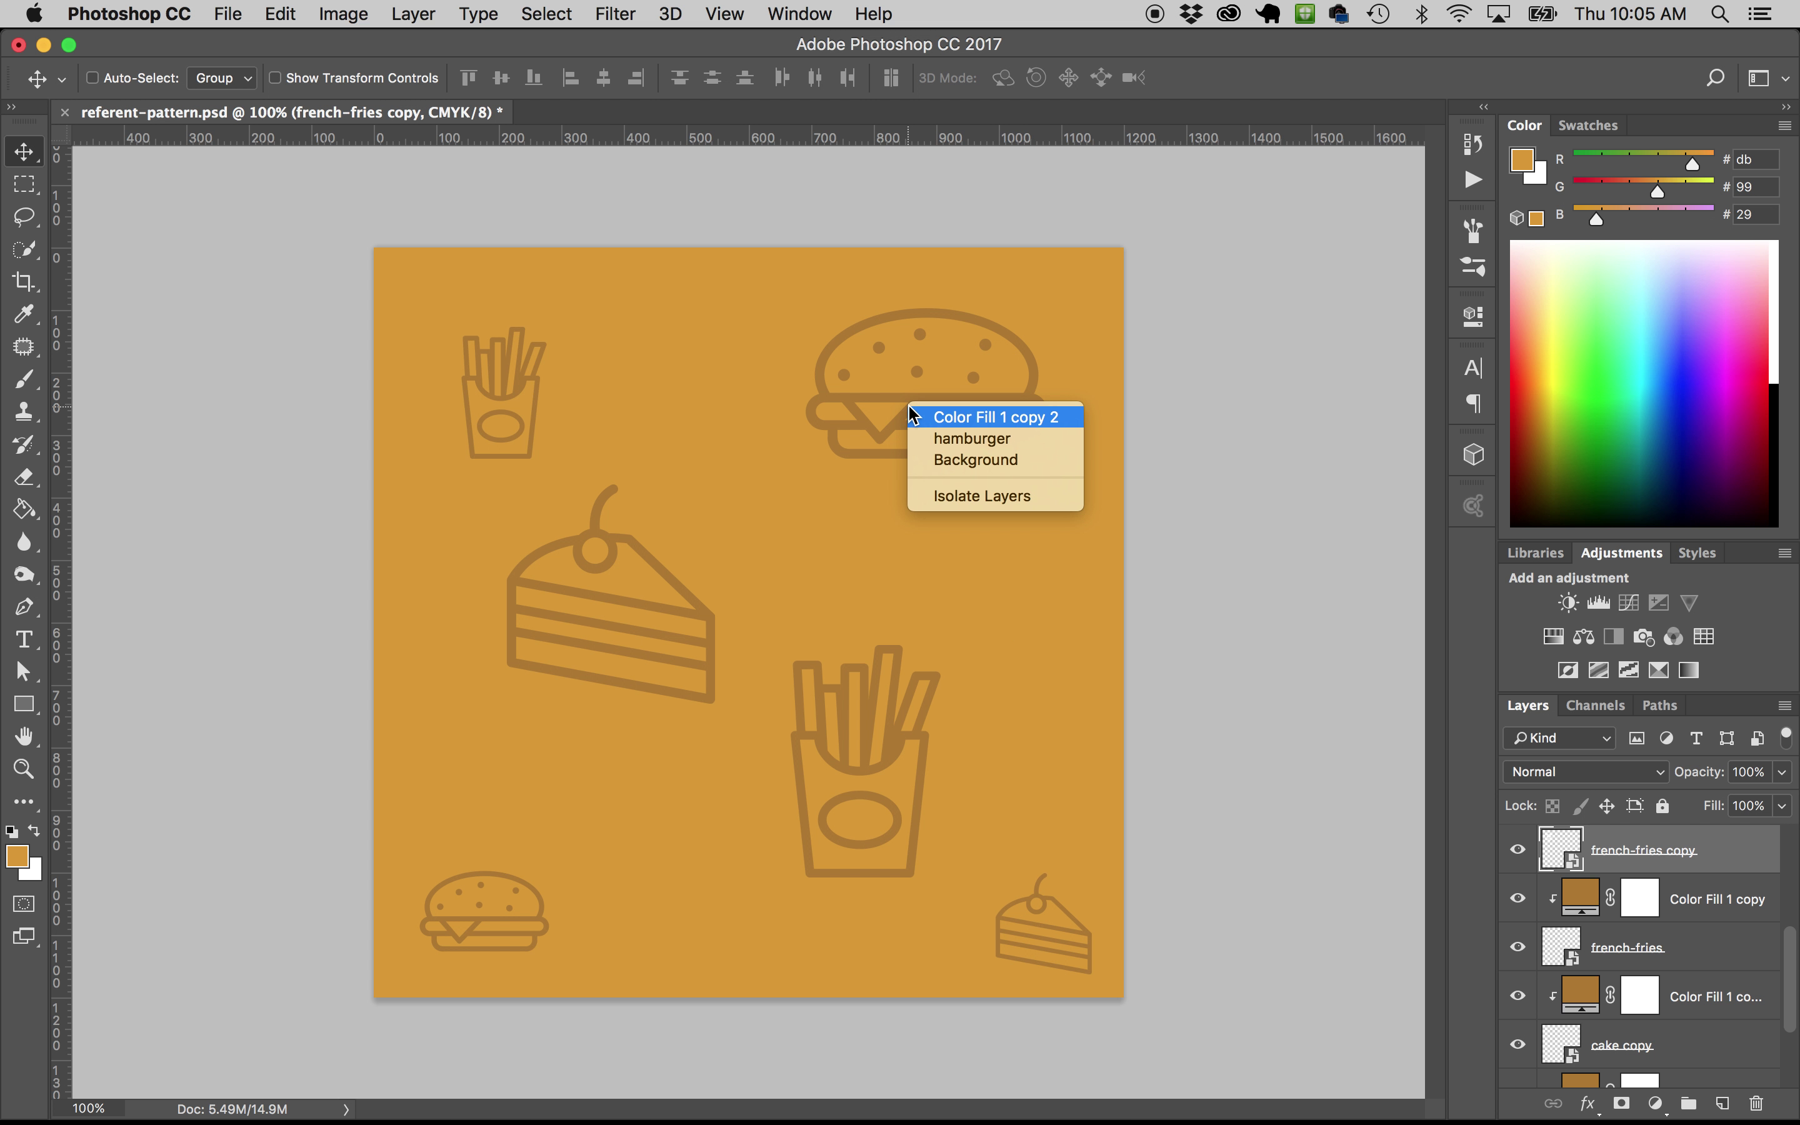
{"action": "left_click", "coordinate": [922, 439]}
{"action": "right_click", "coordinate": [1086, 936]}
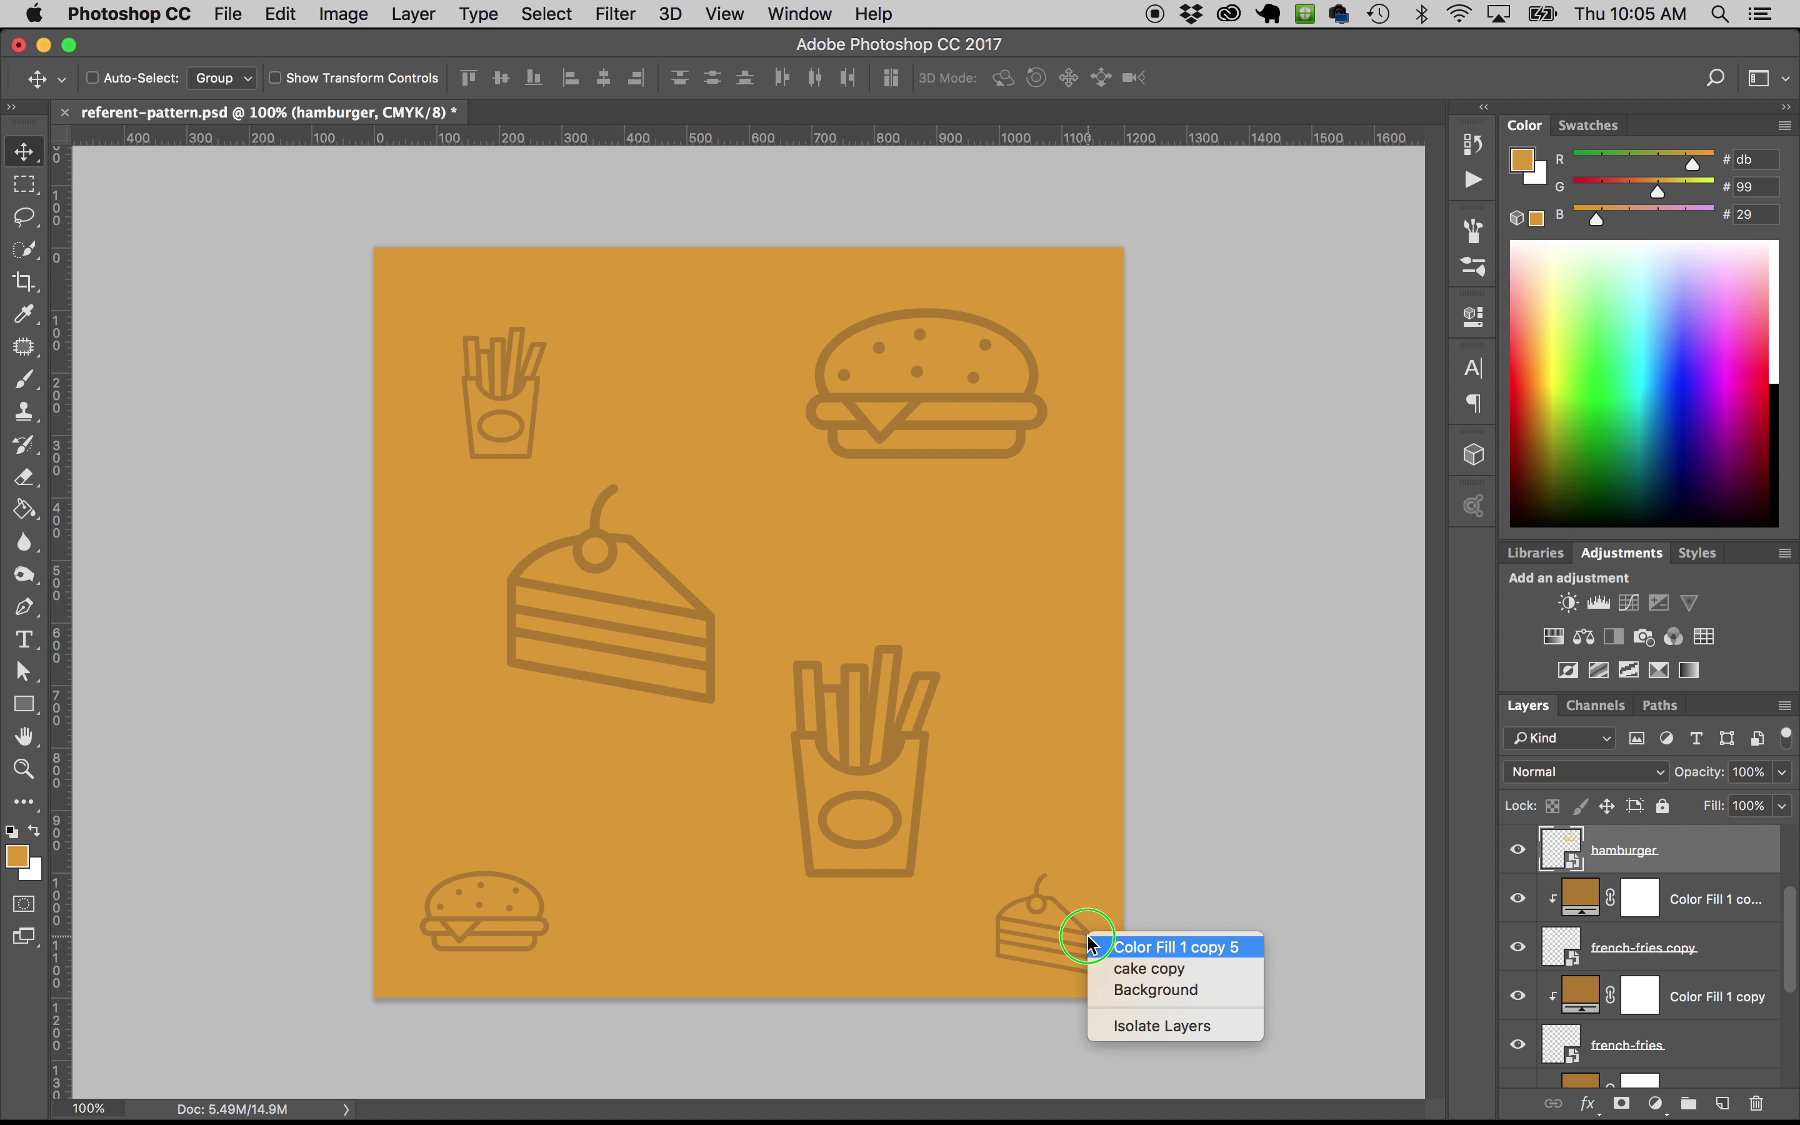
{"action": "left_click", "coordinate": [1101, 967]}
{"action": "left_click_drag", "start_coordinate": [1101, 967], "coordinate": [890, 570]}
{"action": "key", "text": "super+z"}
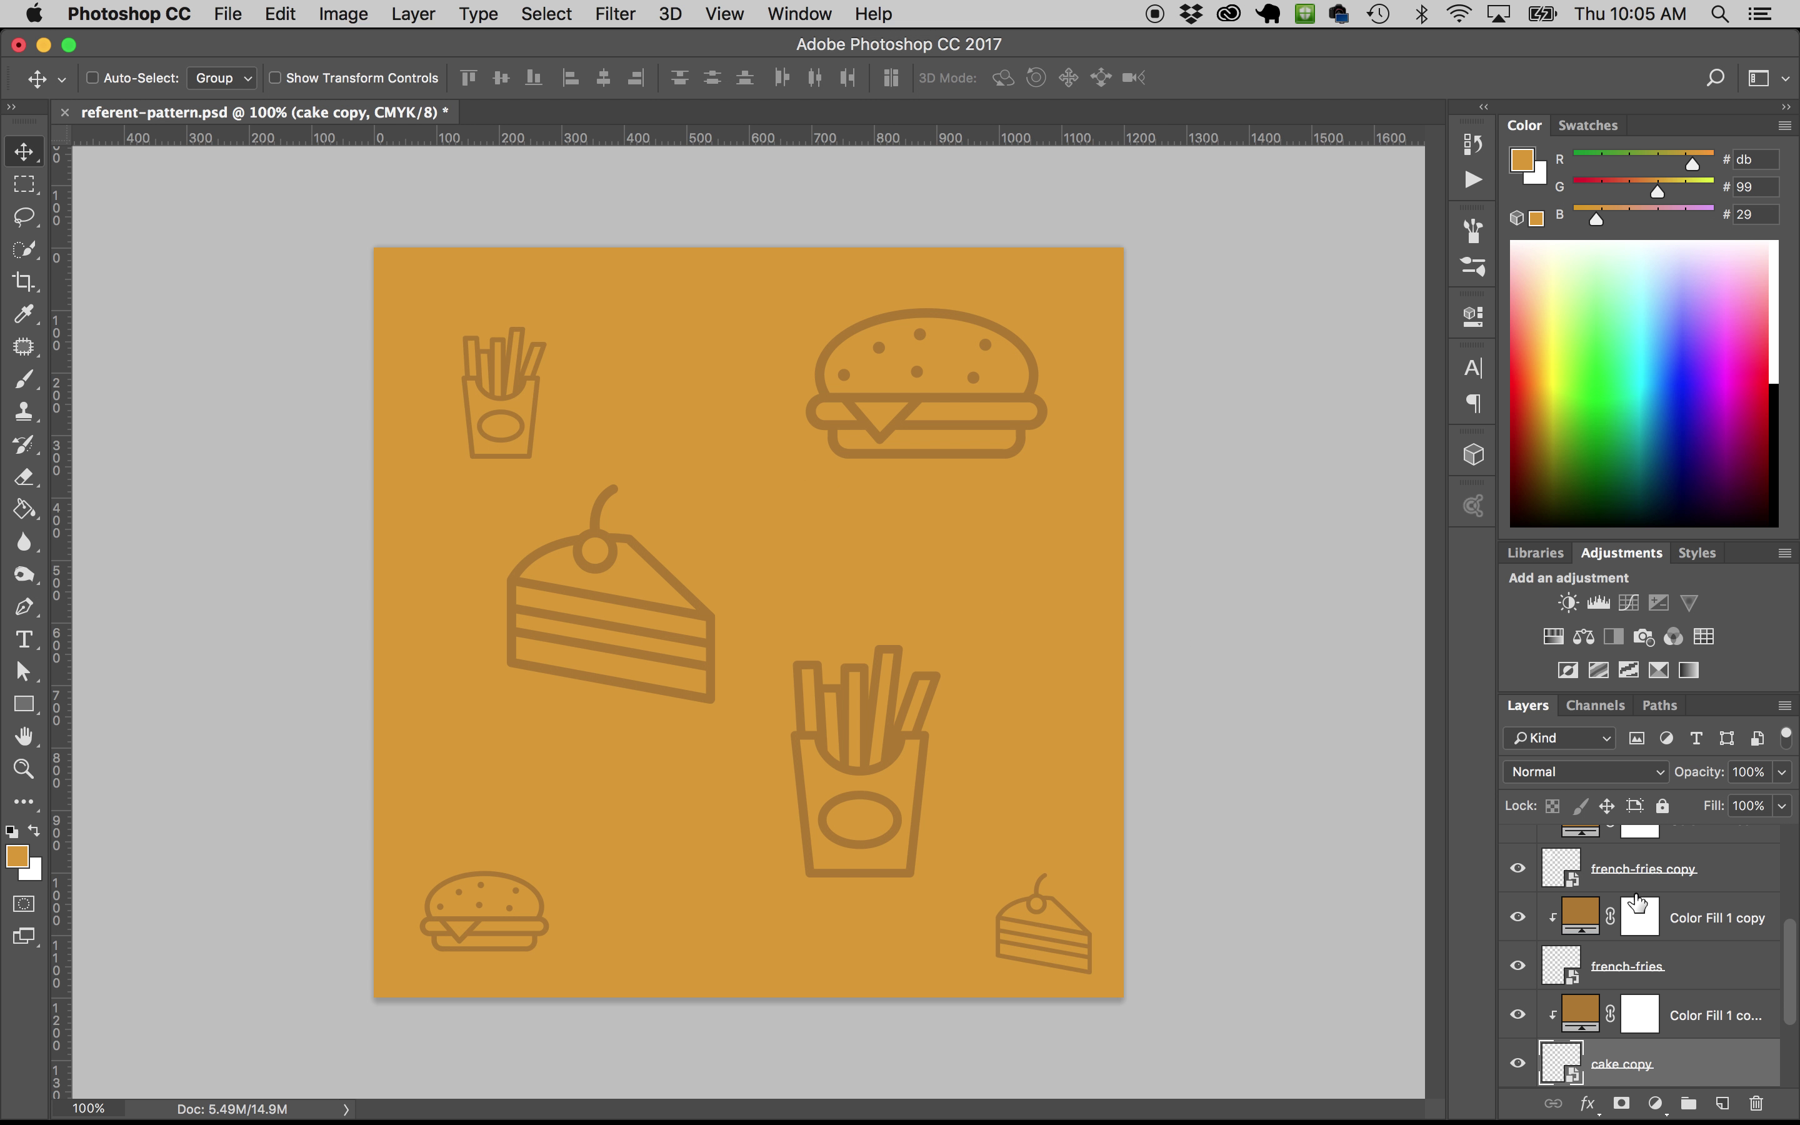
{"action": "left_click", "coordinate": [1717, 967], "text": "shift"}
{"action": "left_click_drag", "start_coordinate": [1677, 981], "coordinate": [1722, 1103]}
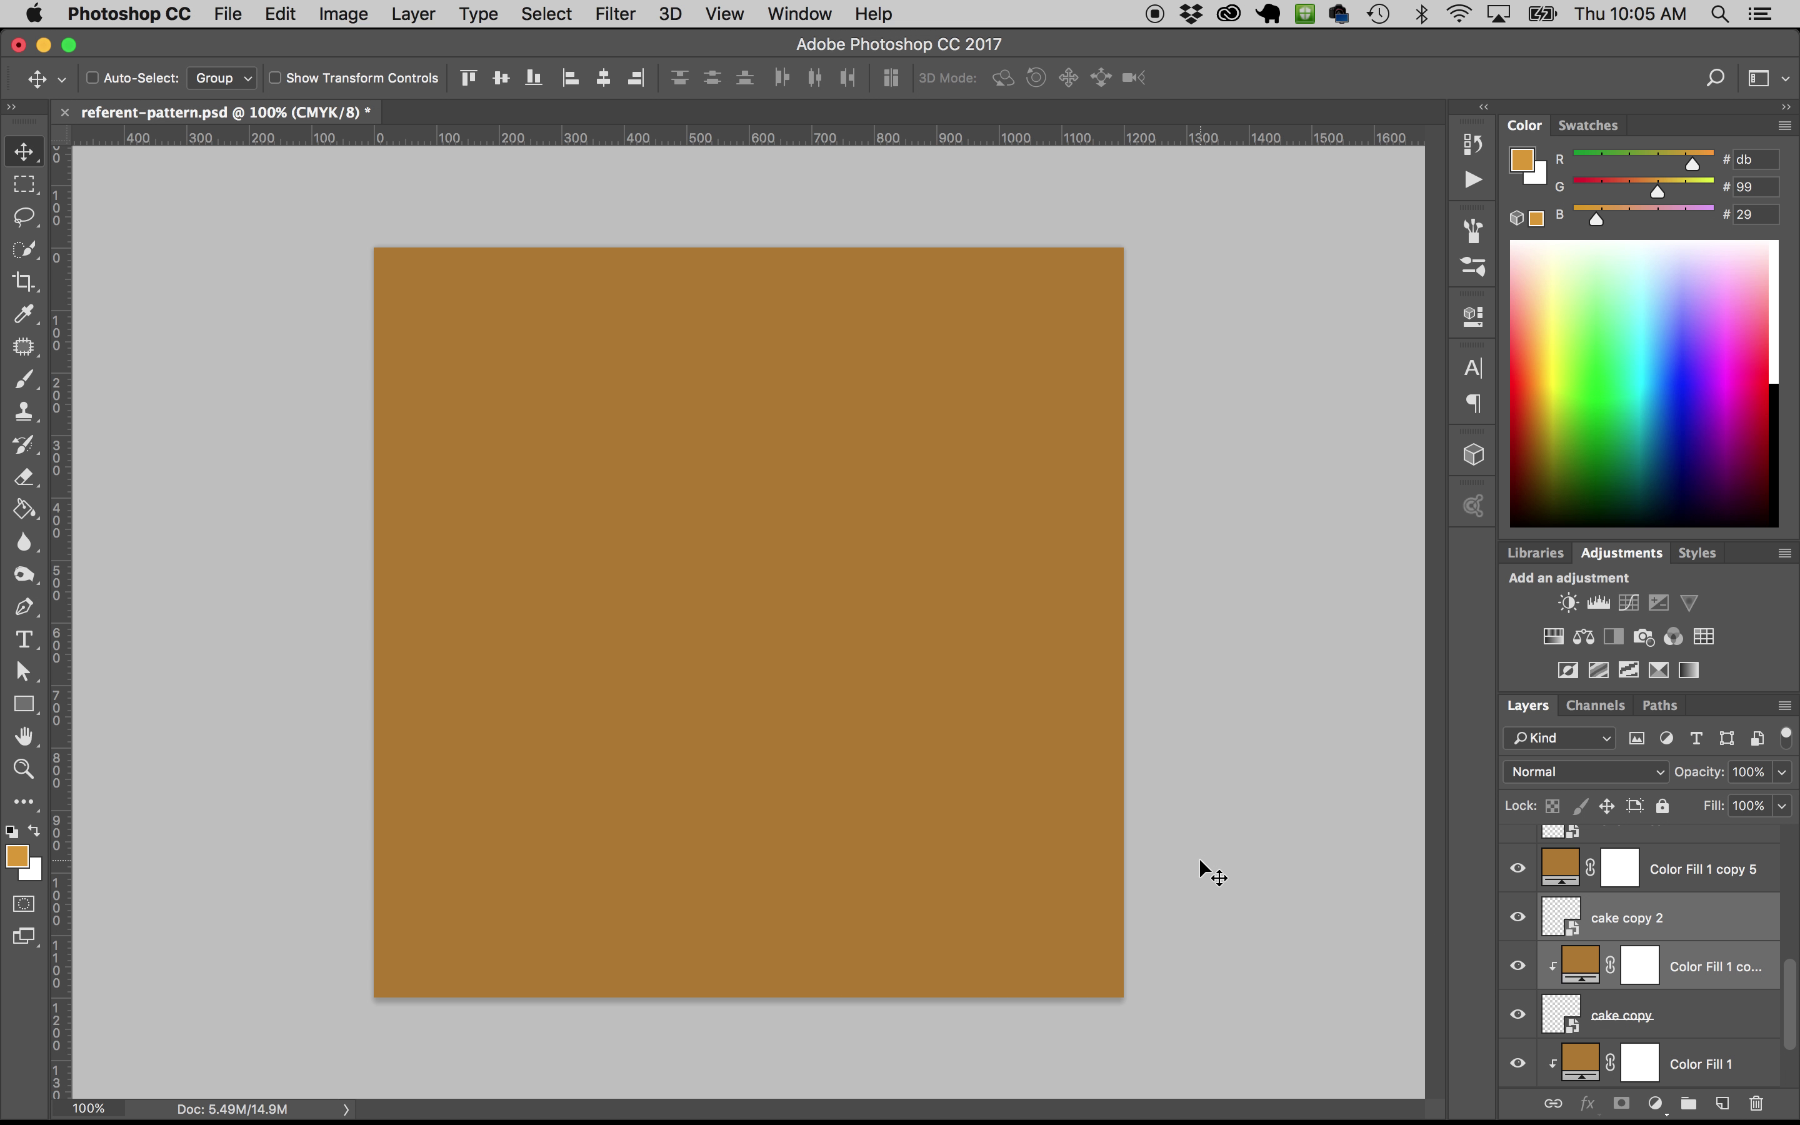
{"action": "key", "text": "super+z"}
Duplicate the large cake layer together with its color fill and place the copy in the canvas's upper-right area, over the large hamburger
{"action": "left_click", "coordinate": [1707, 960]}
{"action": "left_click", "coordinate": [1693, 1028], "text": "shift"}
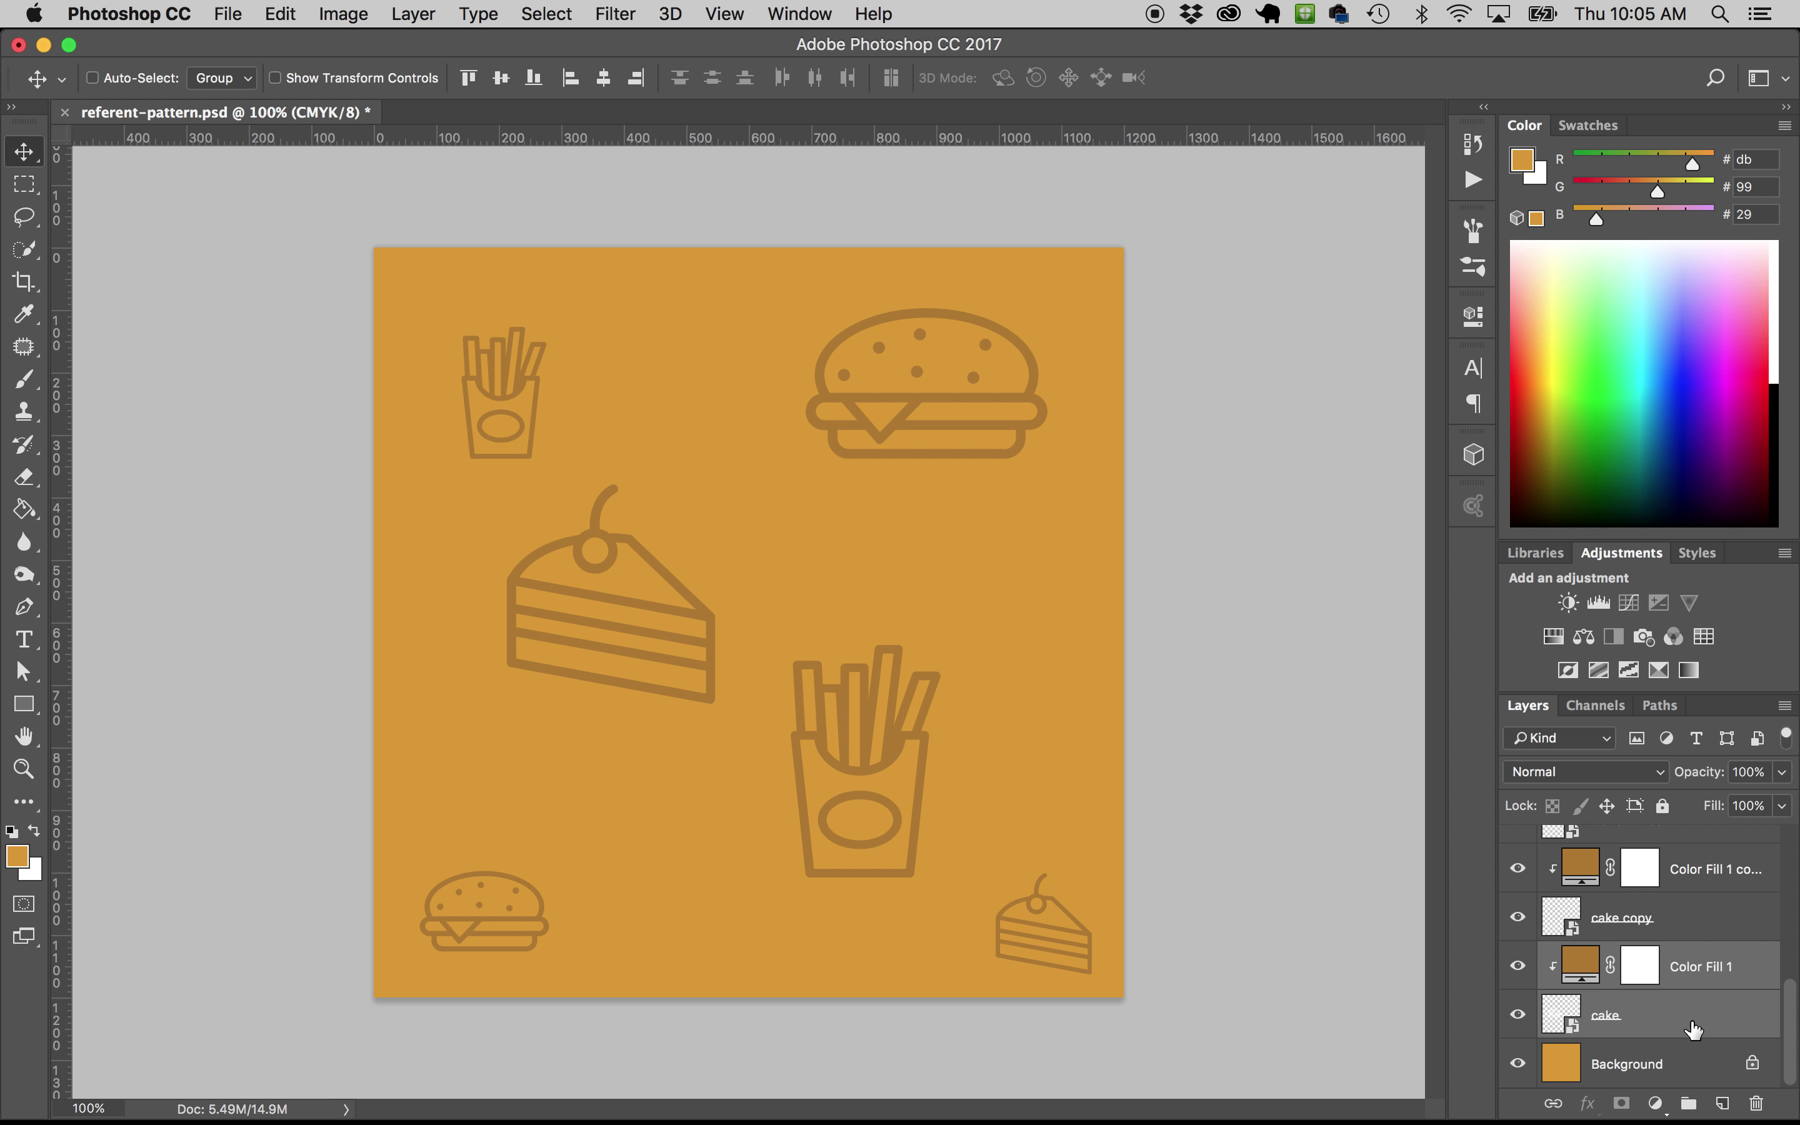
{"action": "left_click_drag", "start_coordinate": [1695, 1030], "coordinate": [1723, 1103]}
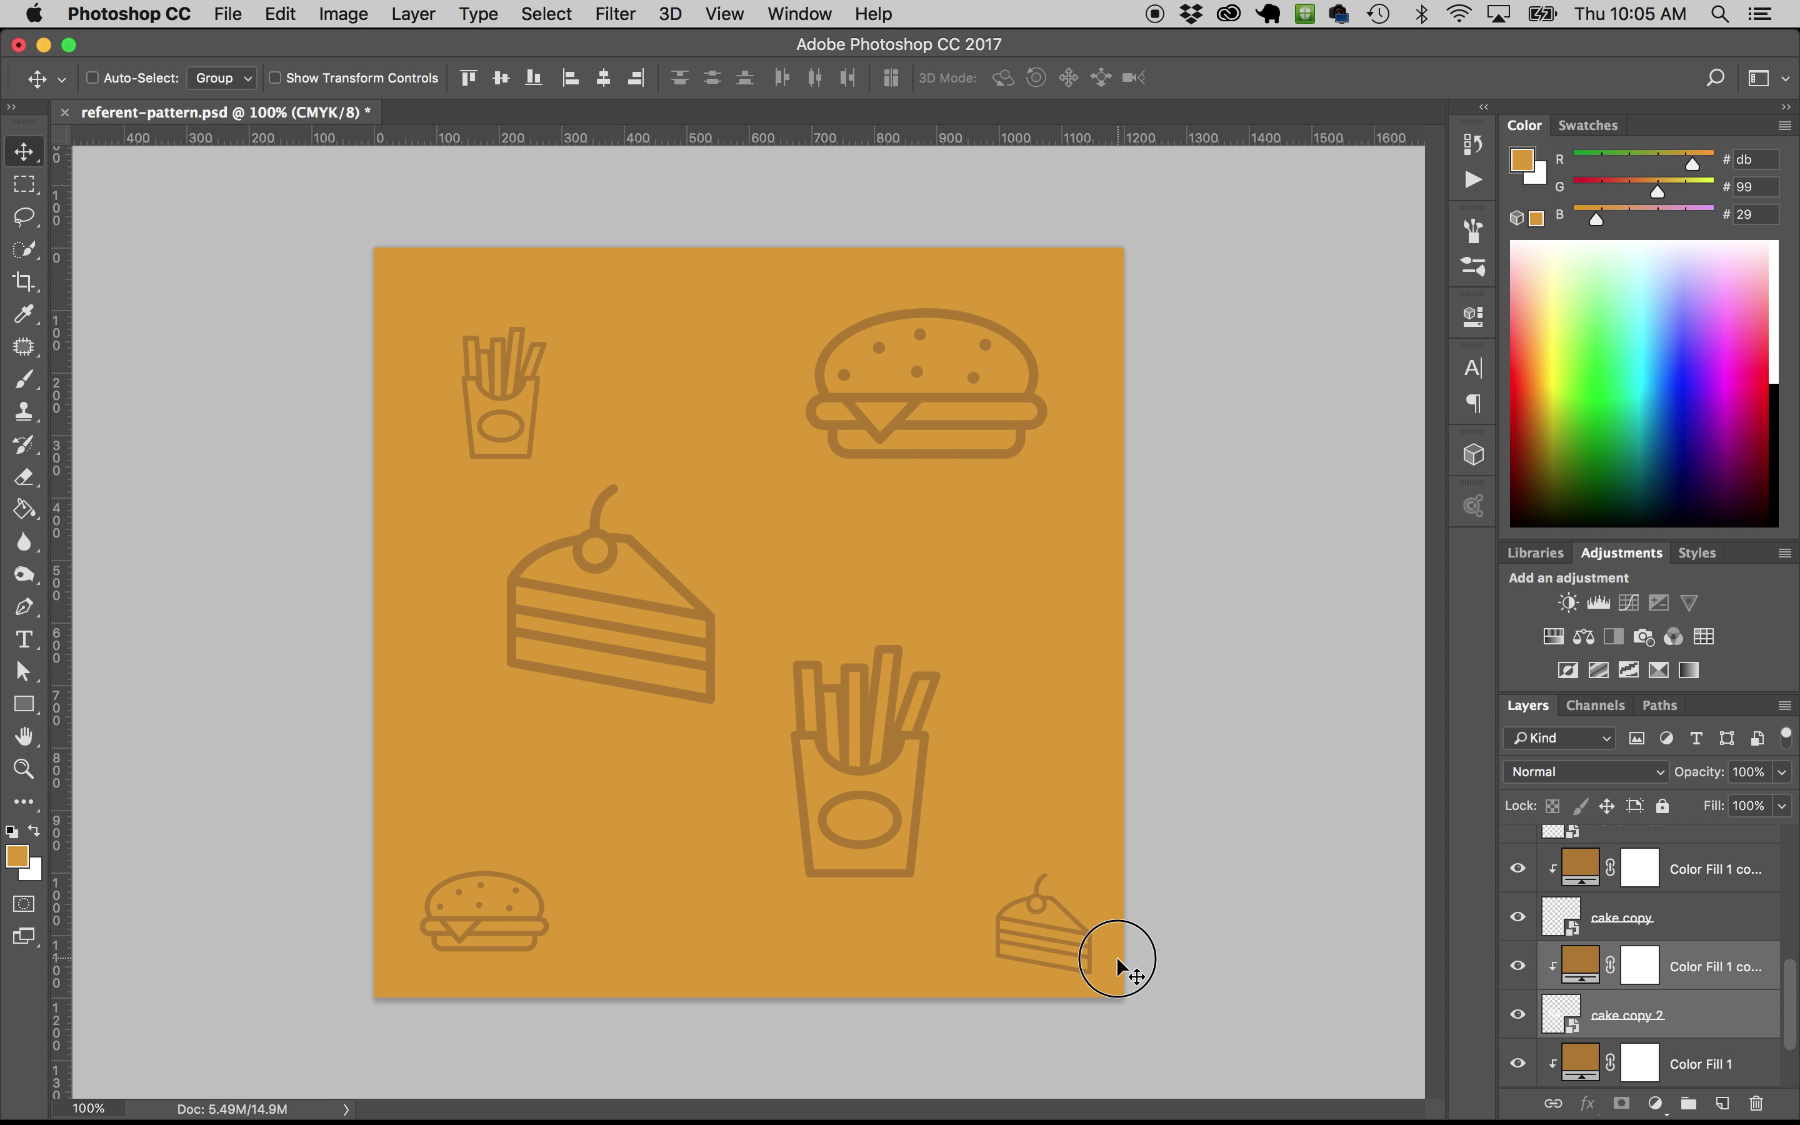
{"action": "left_click_drag", "start_coordinate": [1116, 957], "coordinate": [1025, 405]}
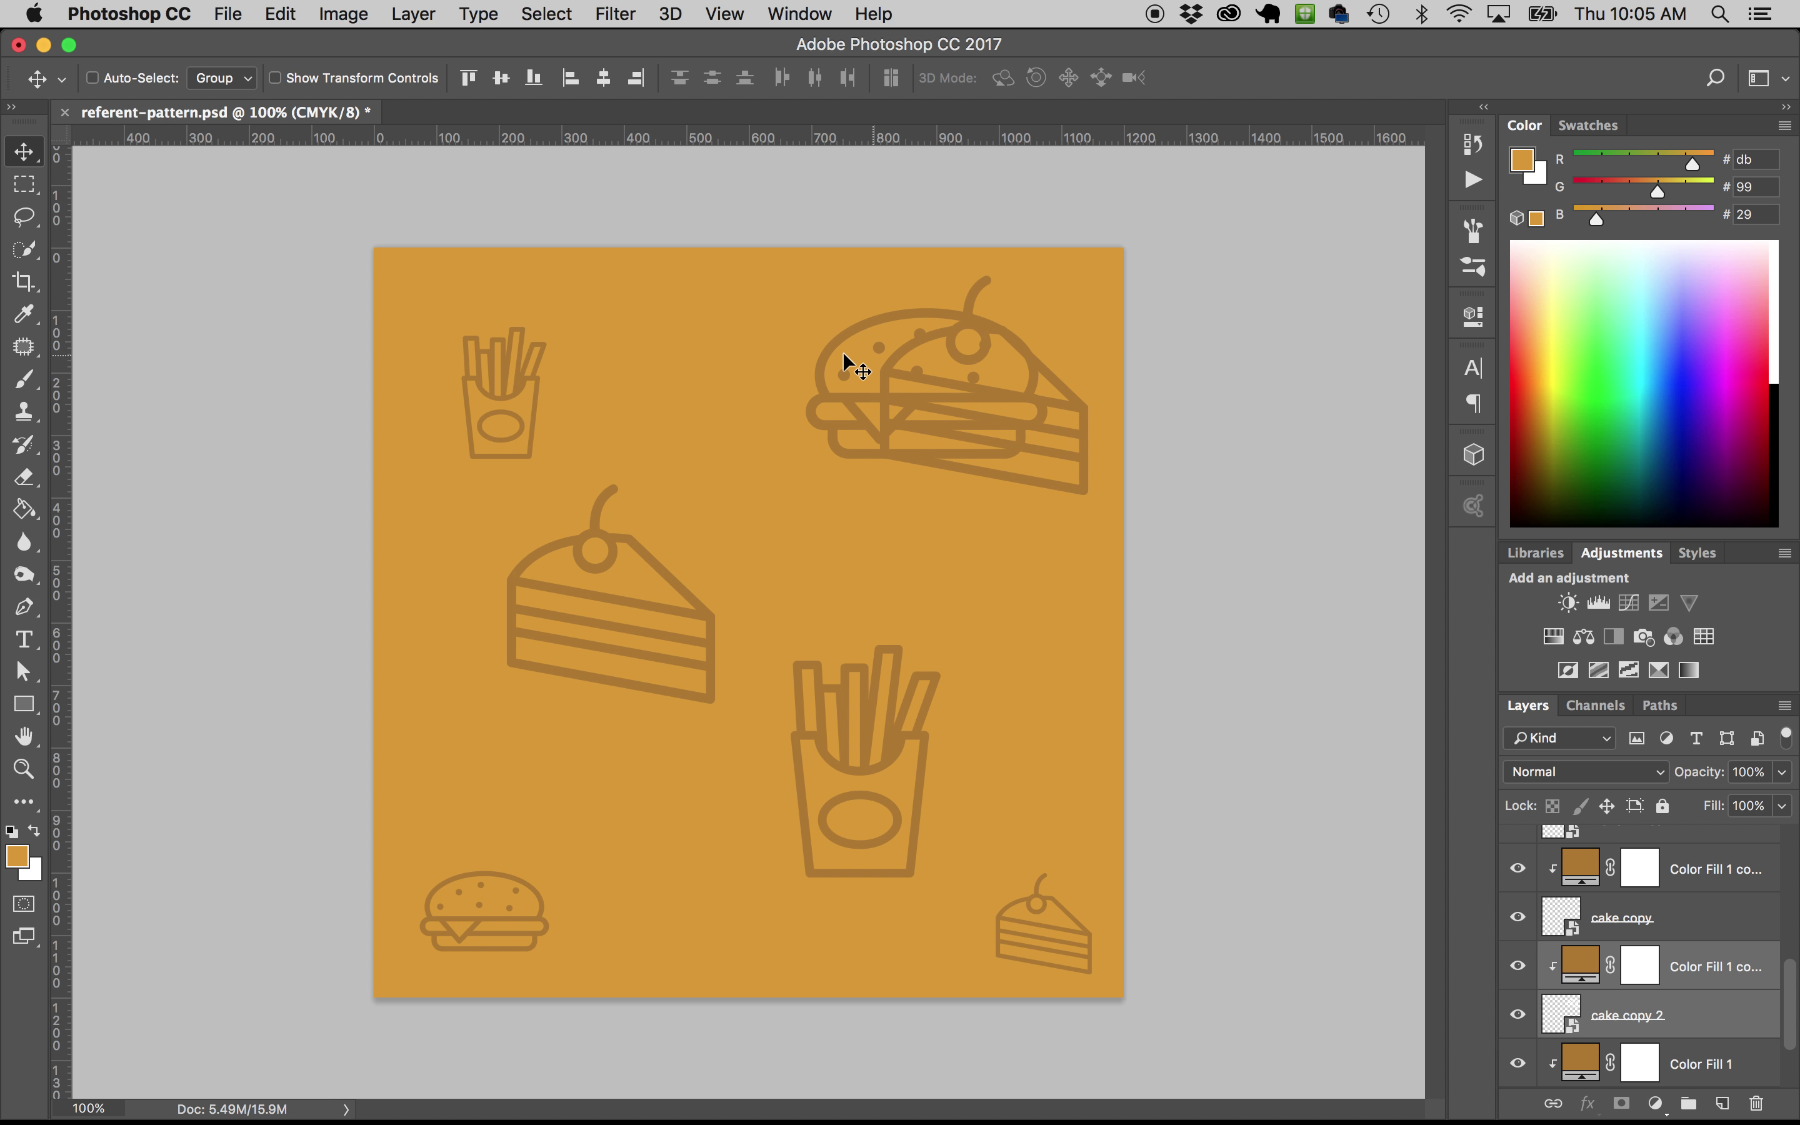
Move the large hamburger to the upper-left part of the canvas and the small french fries below it, near the canvas's left edge
{"action": "right_click", "coordinate": [837, 341]}
{"action": "left_click", "coordinate": [855, 388]}
{"action": "left_click_drag", "start_coordinate": [848, 376], "coordinate": [494, 325]}
{"action": "right_click", "coordinate": [467, 421]}
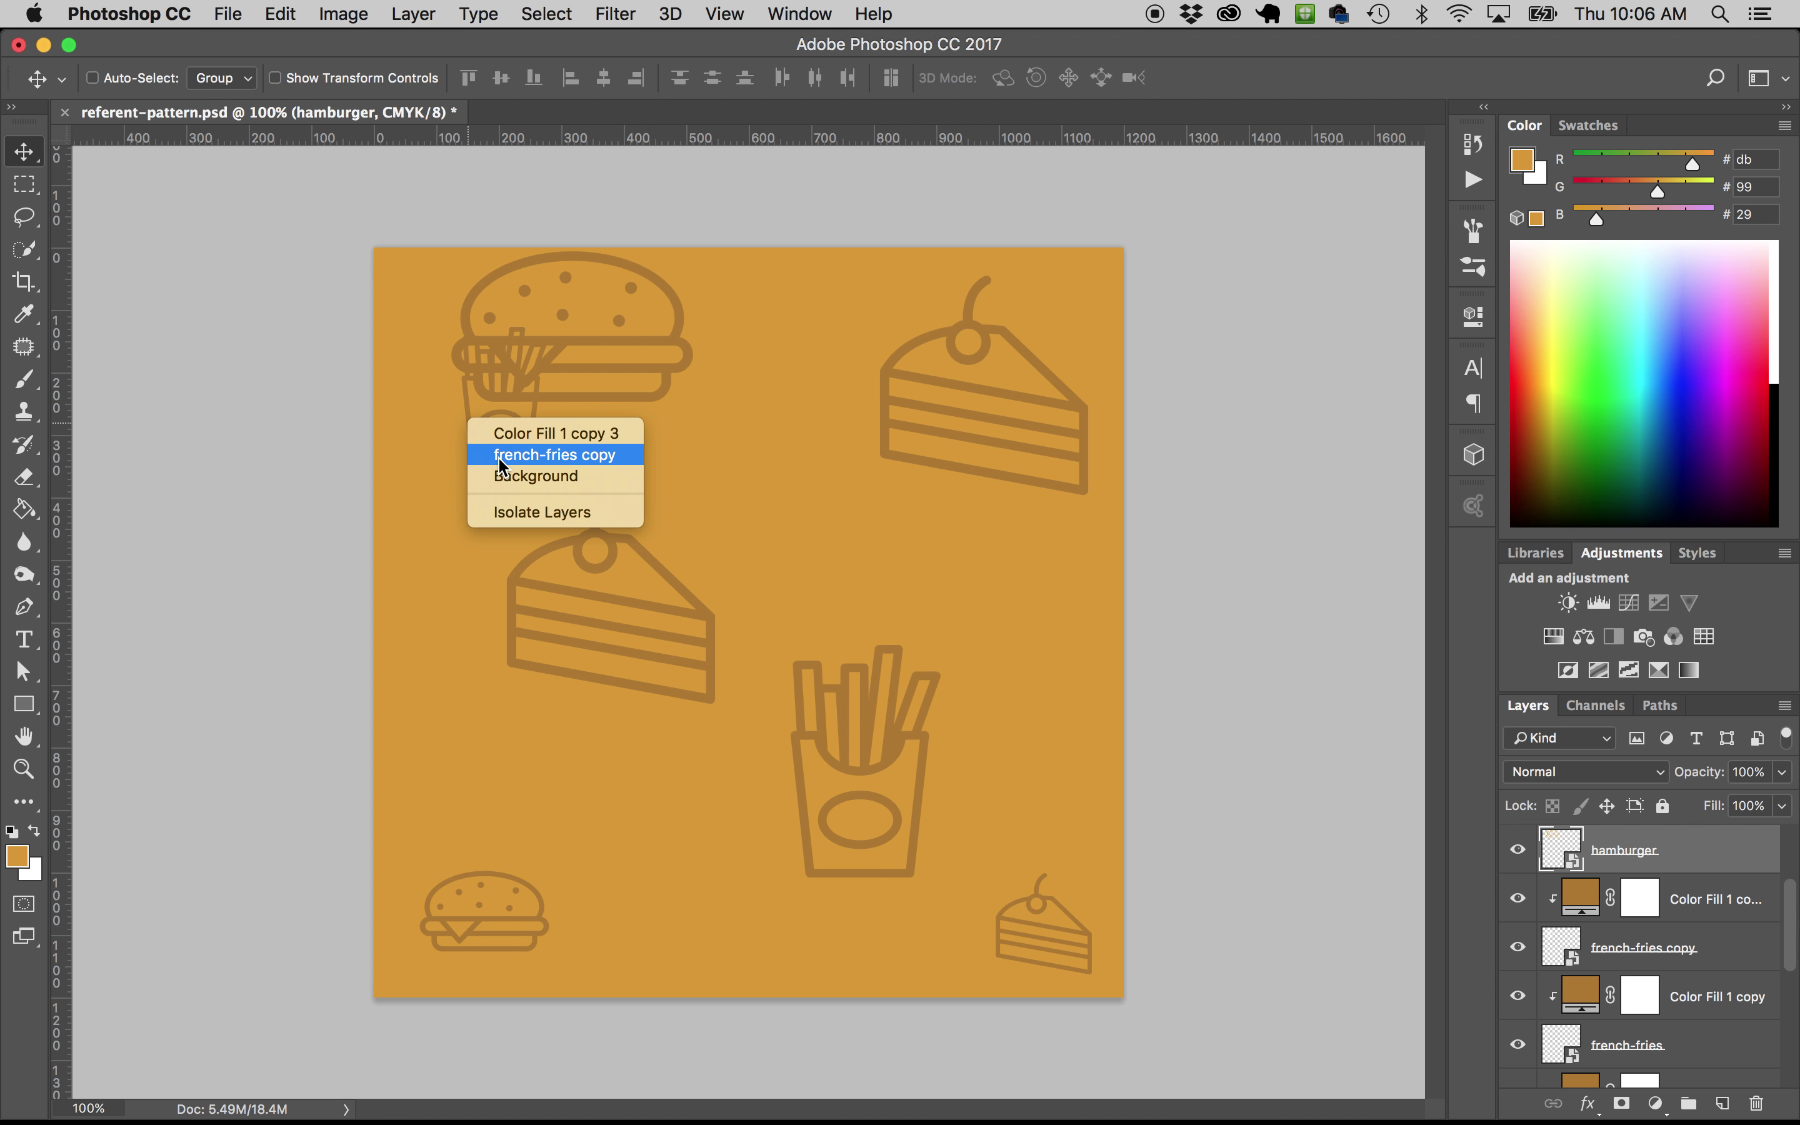
{"action": "left_click", "coordinate": [502, 466]}
{"action": "left_click_drag", "start_coordinate": [502, 466], "coordinate": [431, 554]}
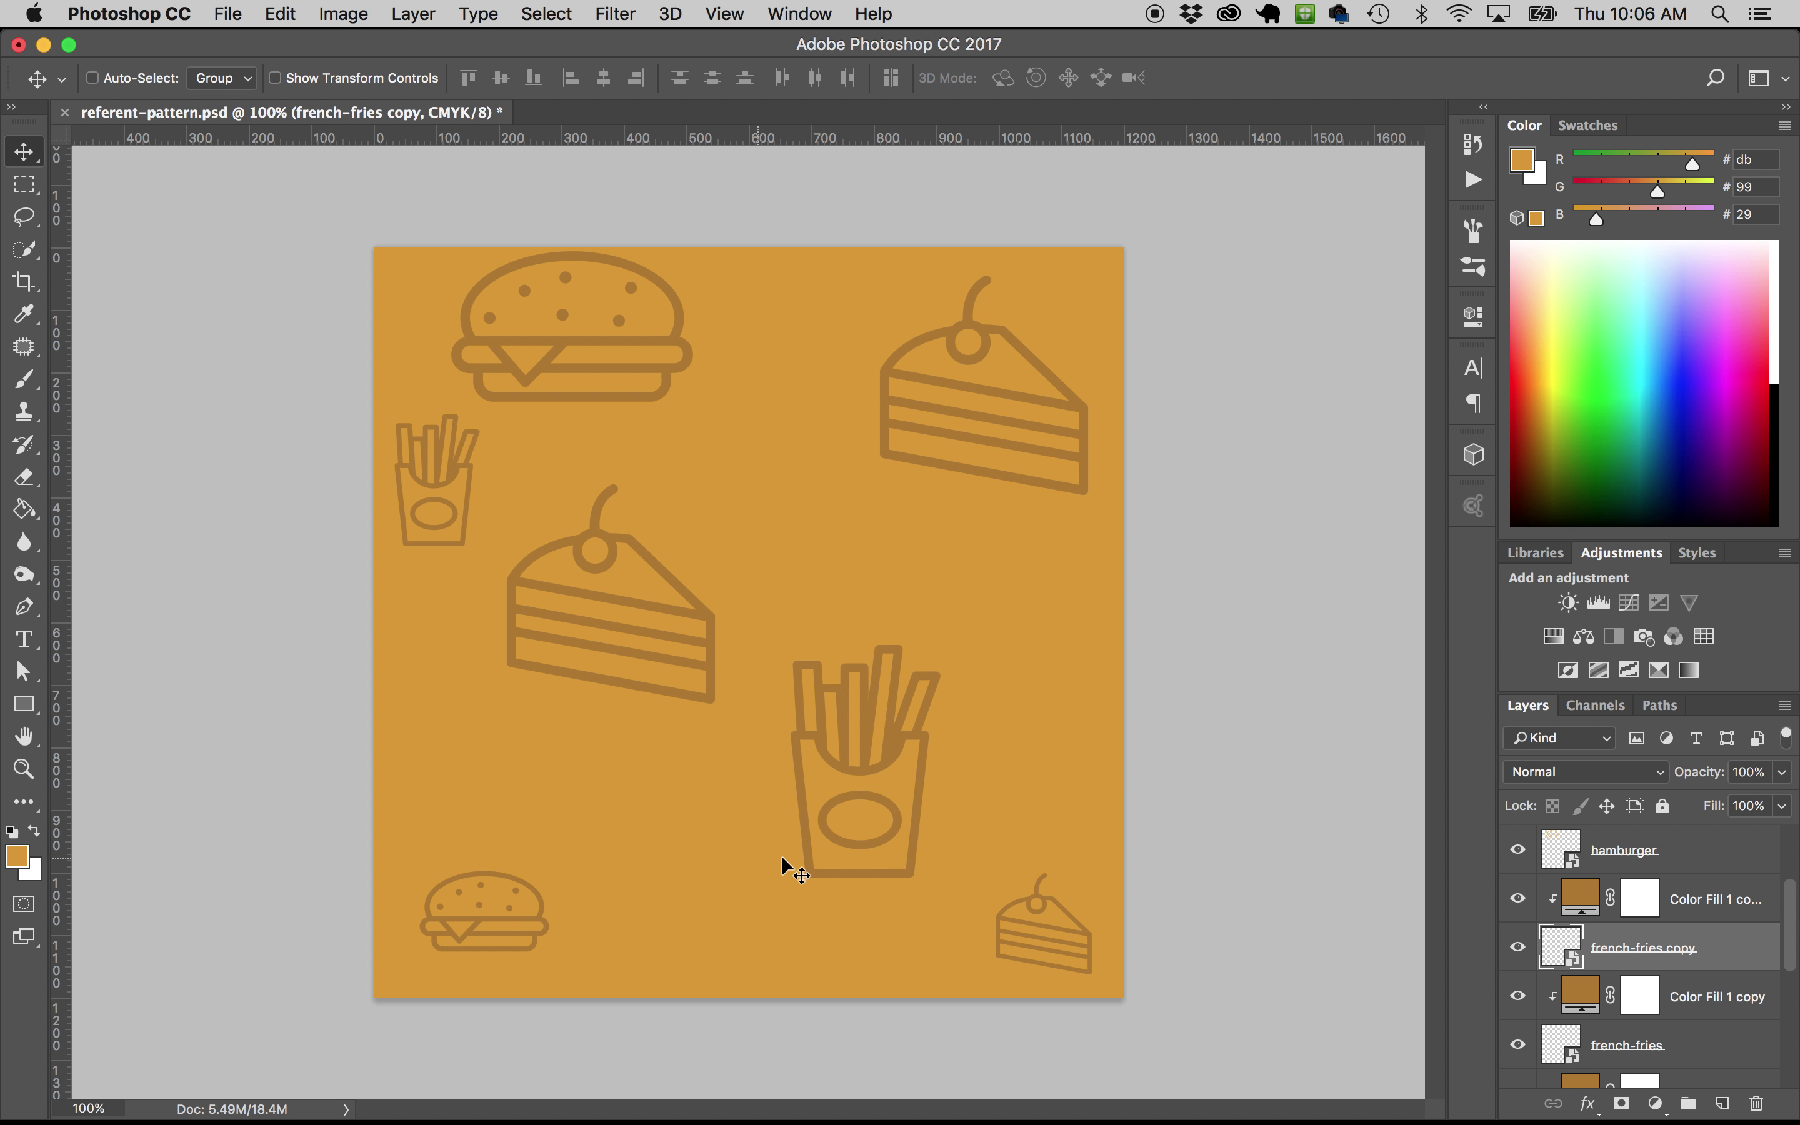
Duplicate the small hamburger with its color fill and place the copy near the canvas center, between the two large cakes
{"action": "right_click", "coordinate": [544, 921]}
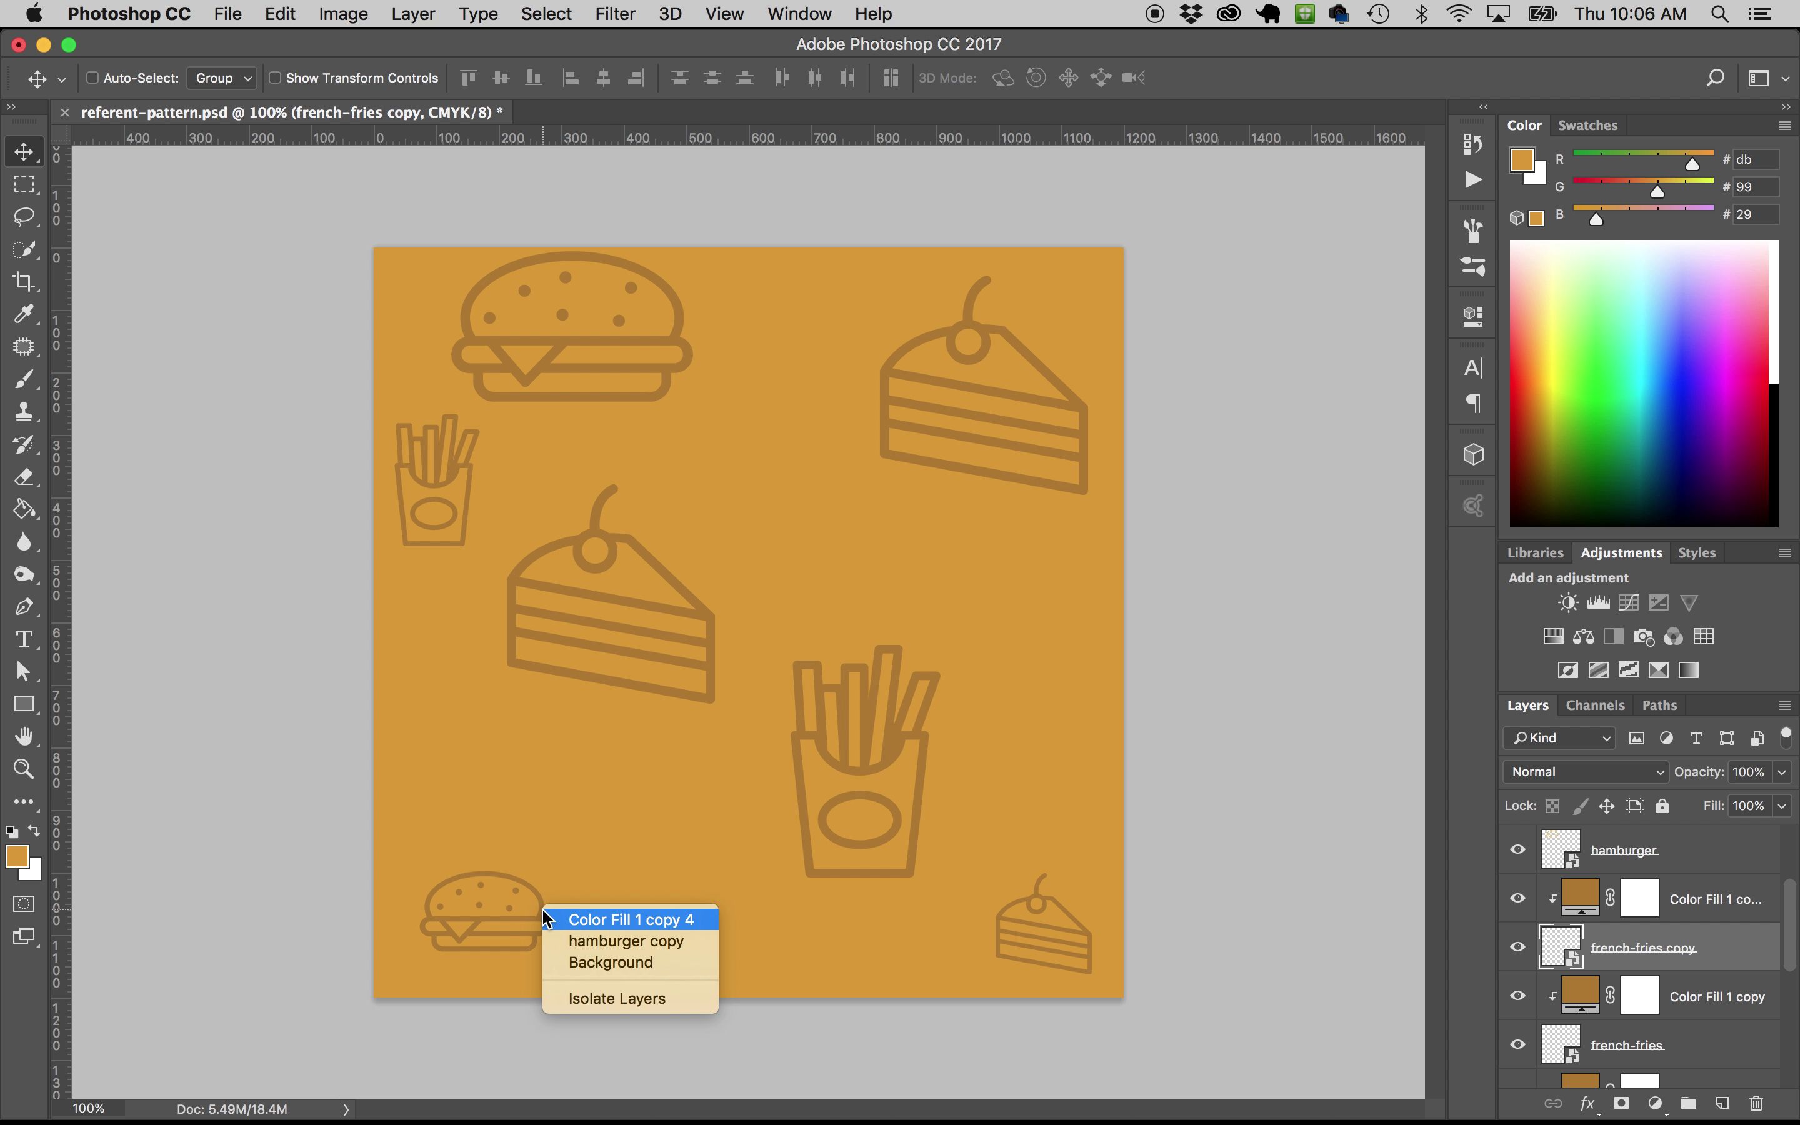
{"action": "left_click", "coordinate": [559, 944]}
{"action": "scroll", "coordinate": [1599, 988], "scroll_direction": "up", "scroll_amount": 1}
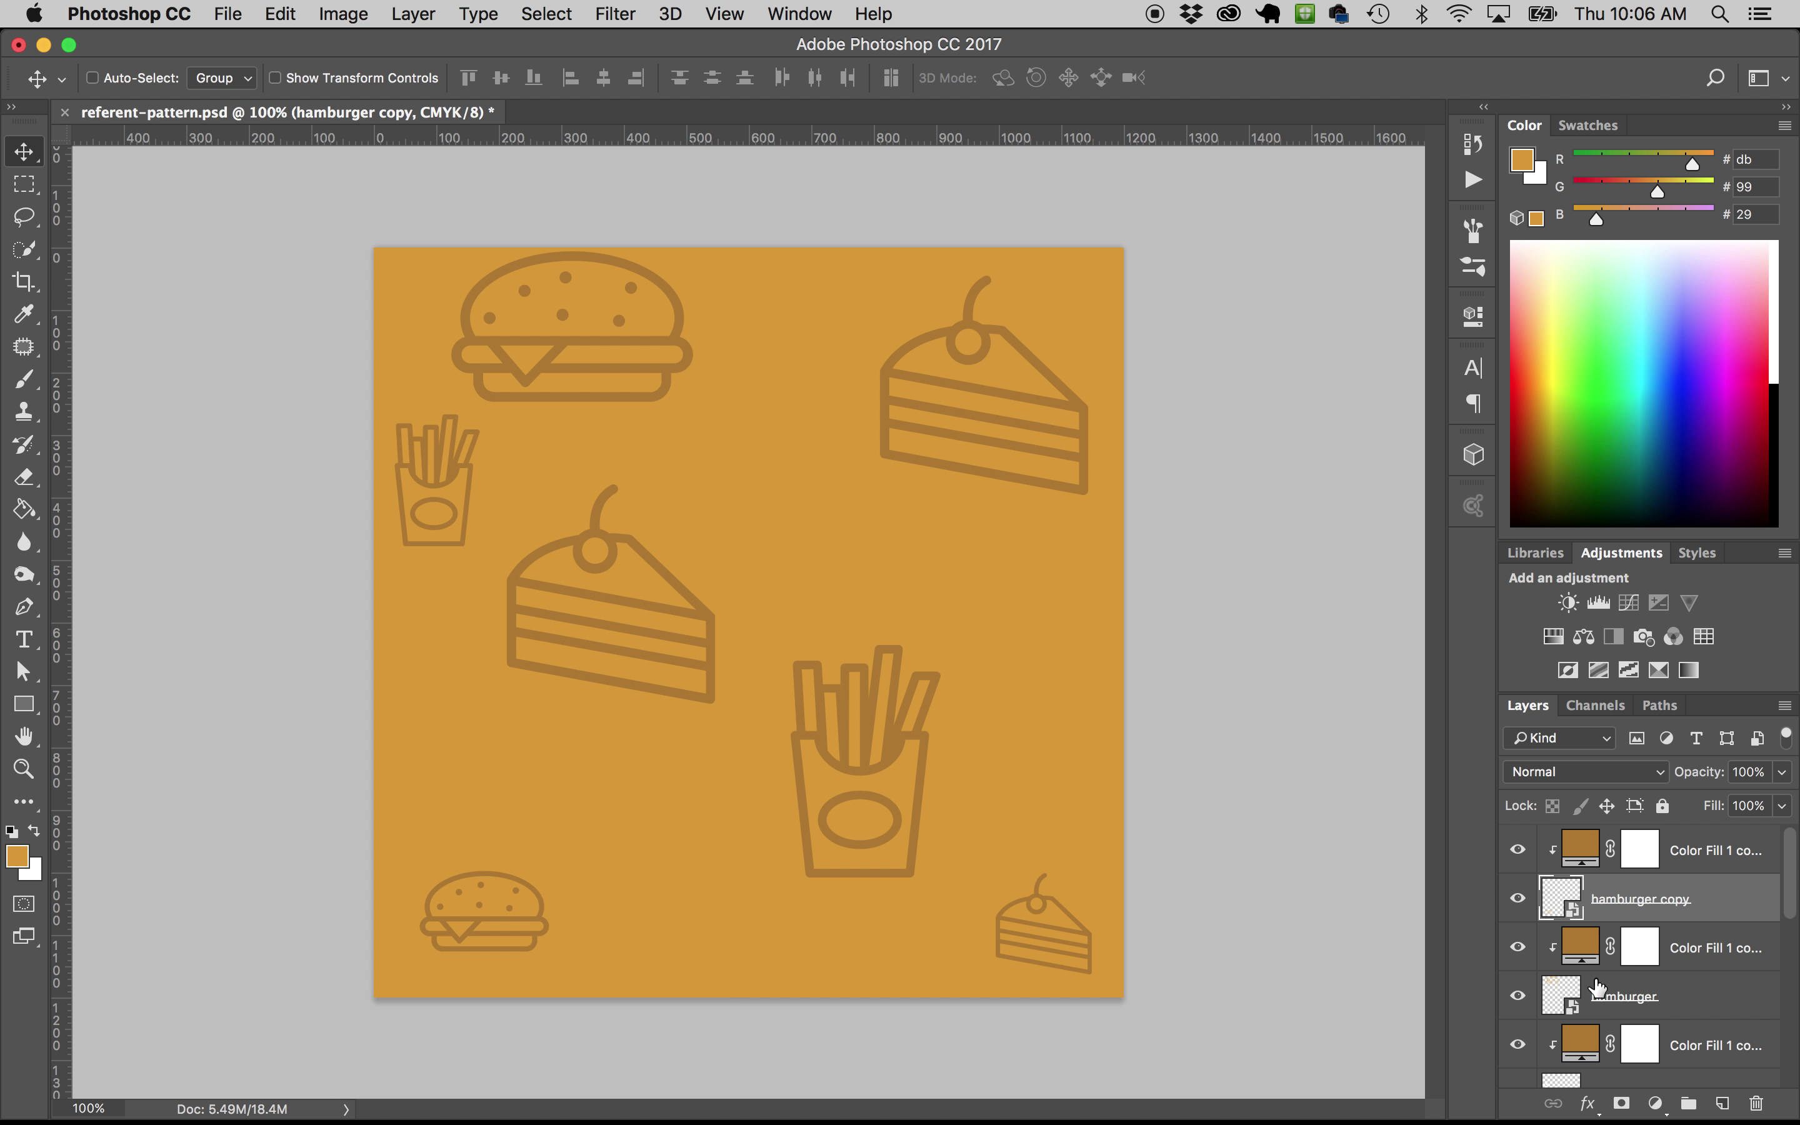
{"action": "left_click", "coordinate": [1721, 854], "text": "shift"}
{"action": "left_click_drag", "start_coordinate": [1710, 903], "coordinate": [1727, 1087]}
{"action": "left_click_drag", "start_coordinate": [518, 973], "coordinate": [815, 563]}
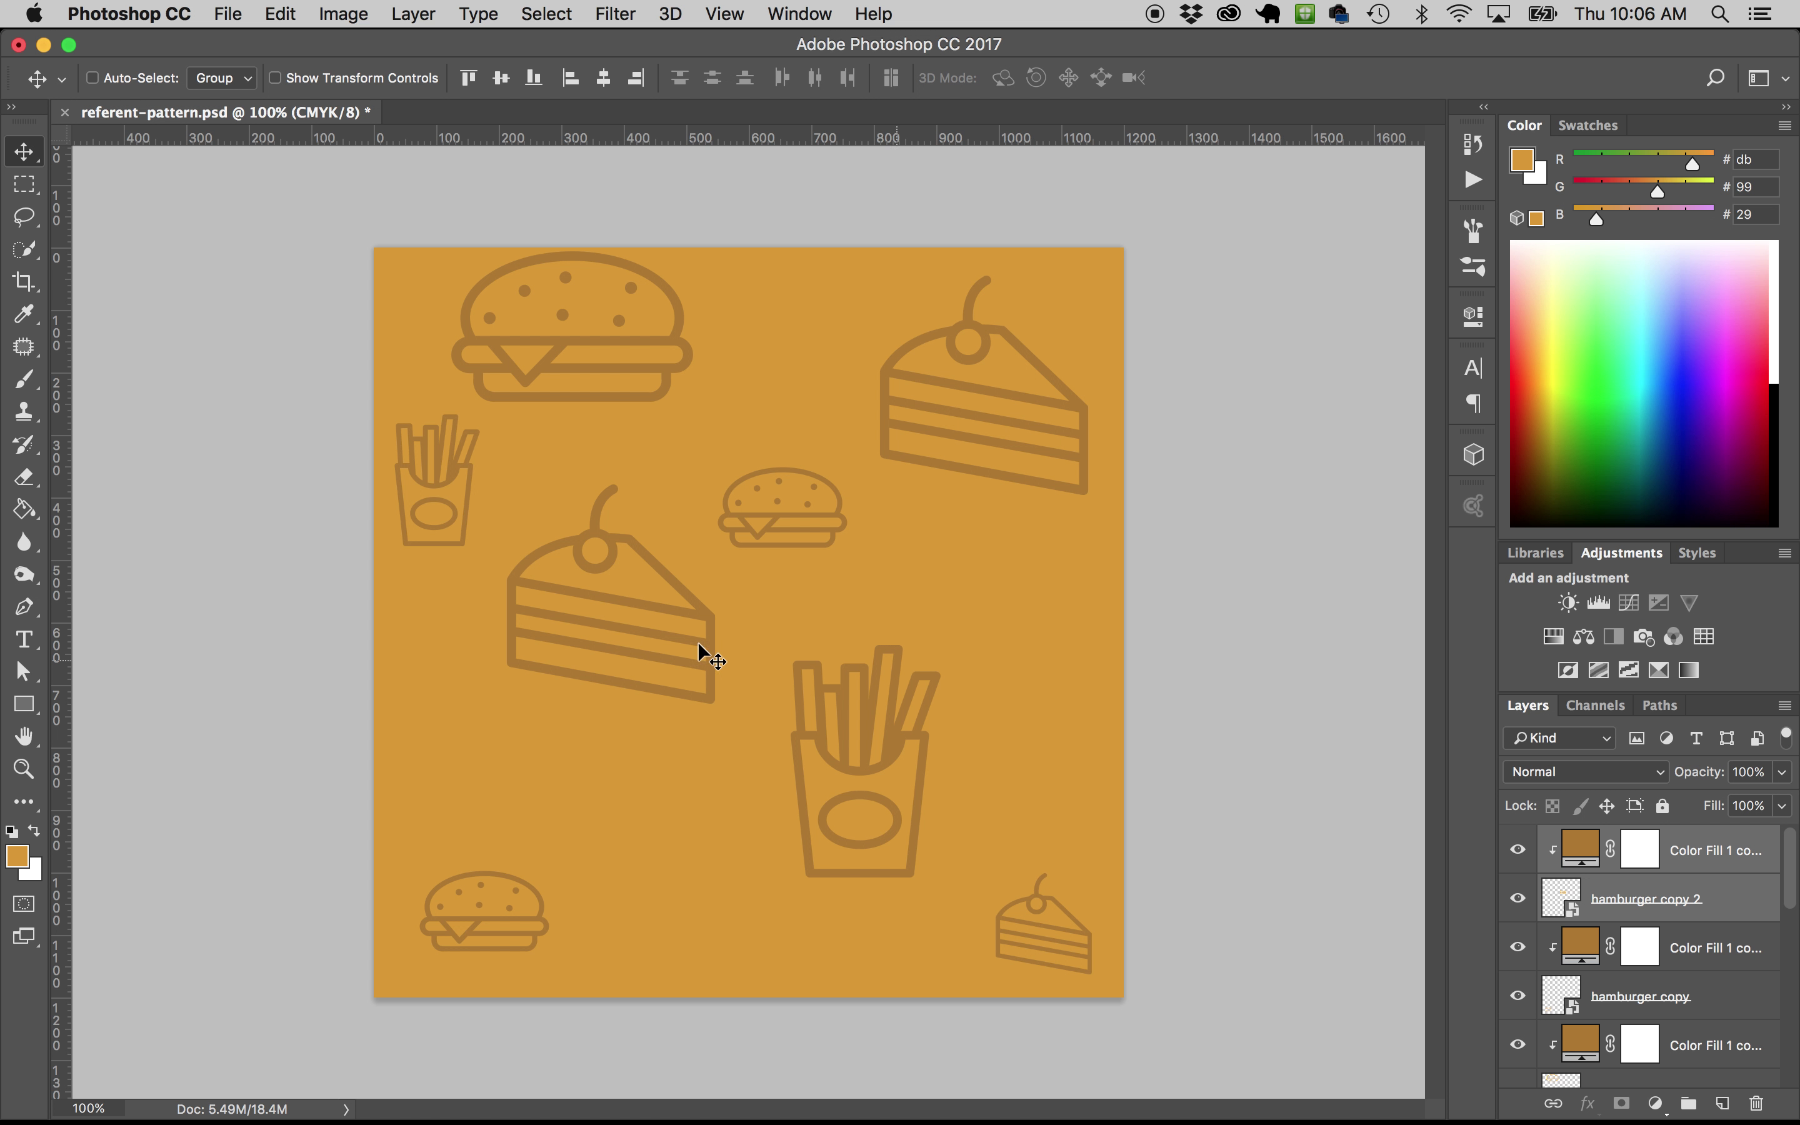
Duplicate the small french fries with their color fill and place the copy near the canvas's right edge, below the upper large cake
{"action": "right_click", "coordinate": [468, 494]}
{"action": "left_click", "coordinate": [490, 529]}
{"action": "scroll", "coordinate": [1710, 941], "scroll_direction": "down", "scroll_amount": 2}
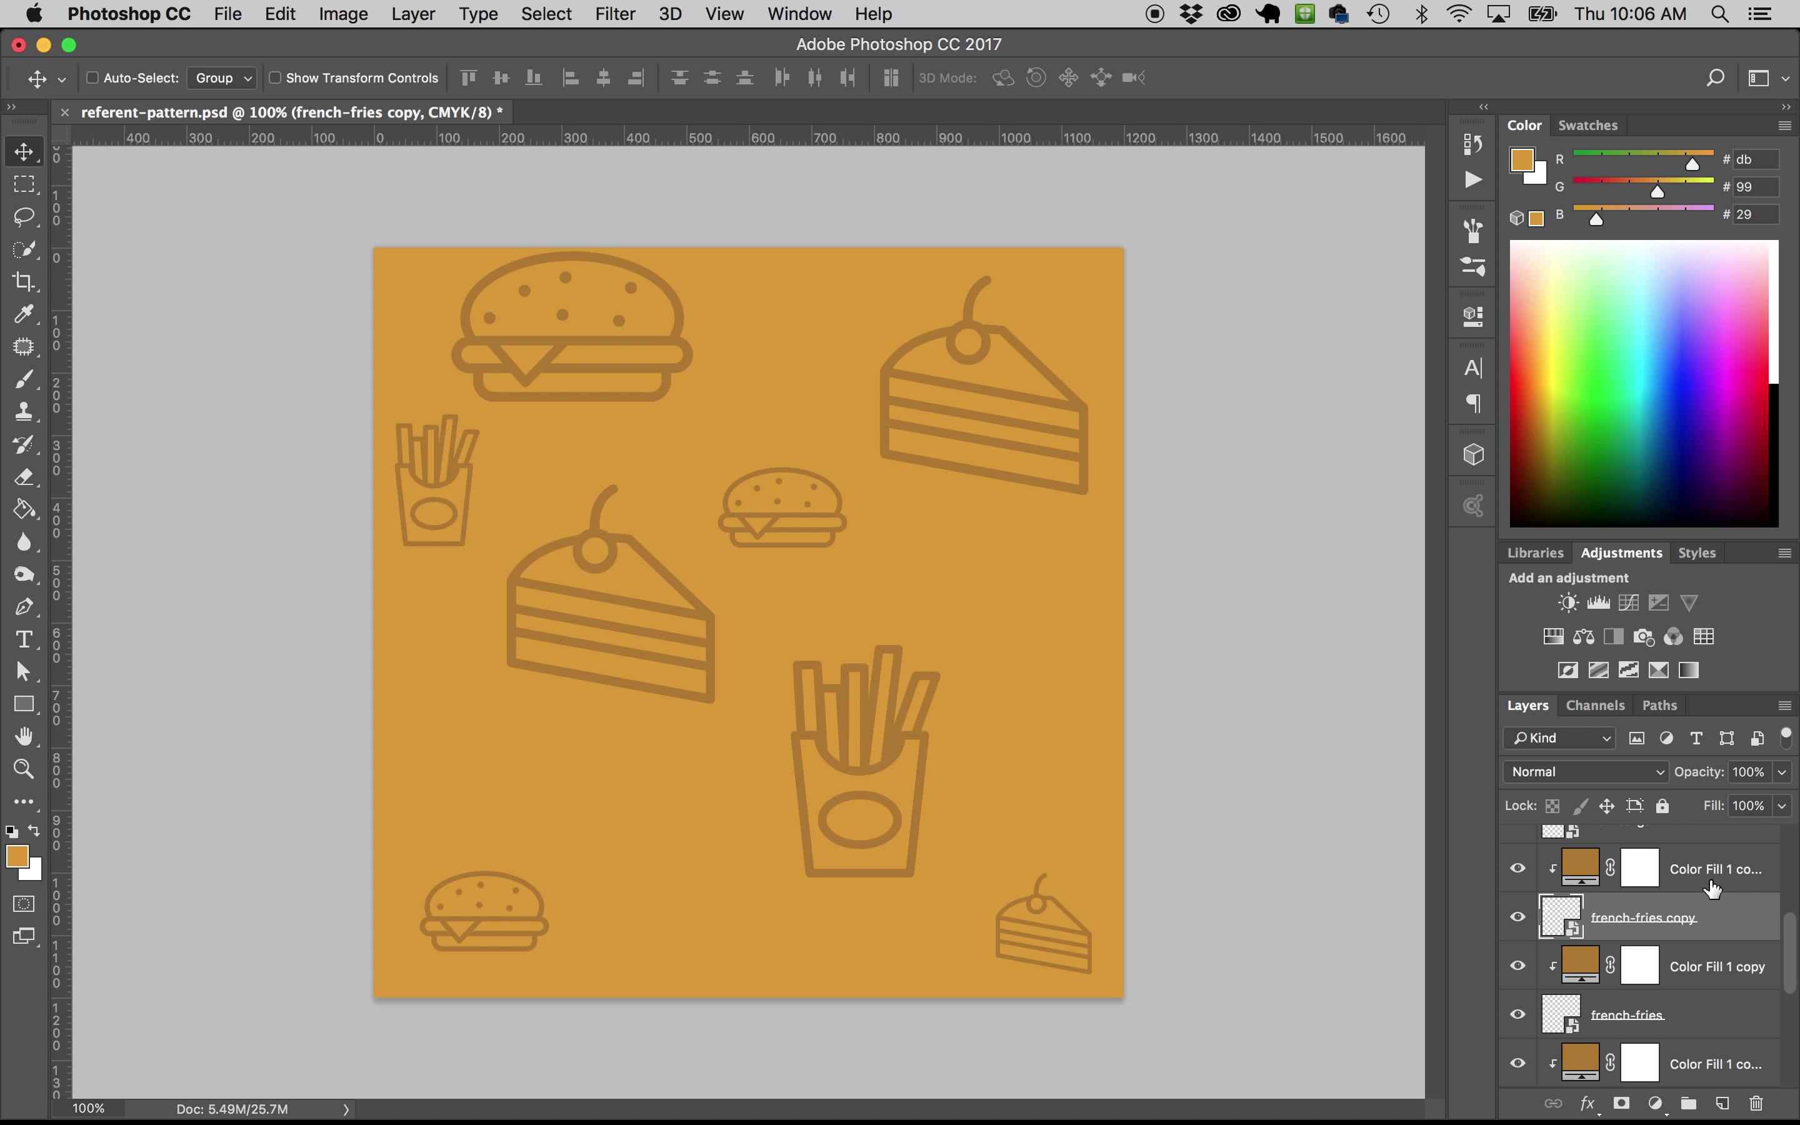
{"action": "left_click", "coordinate": [1710, 889], "text": "shift"}
{"action": "key", "text": "super+j"}
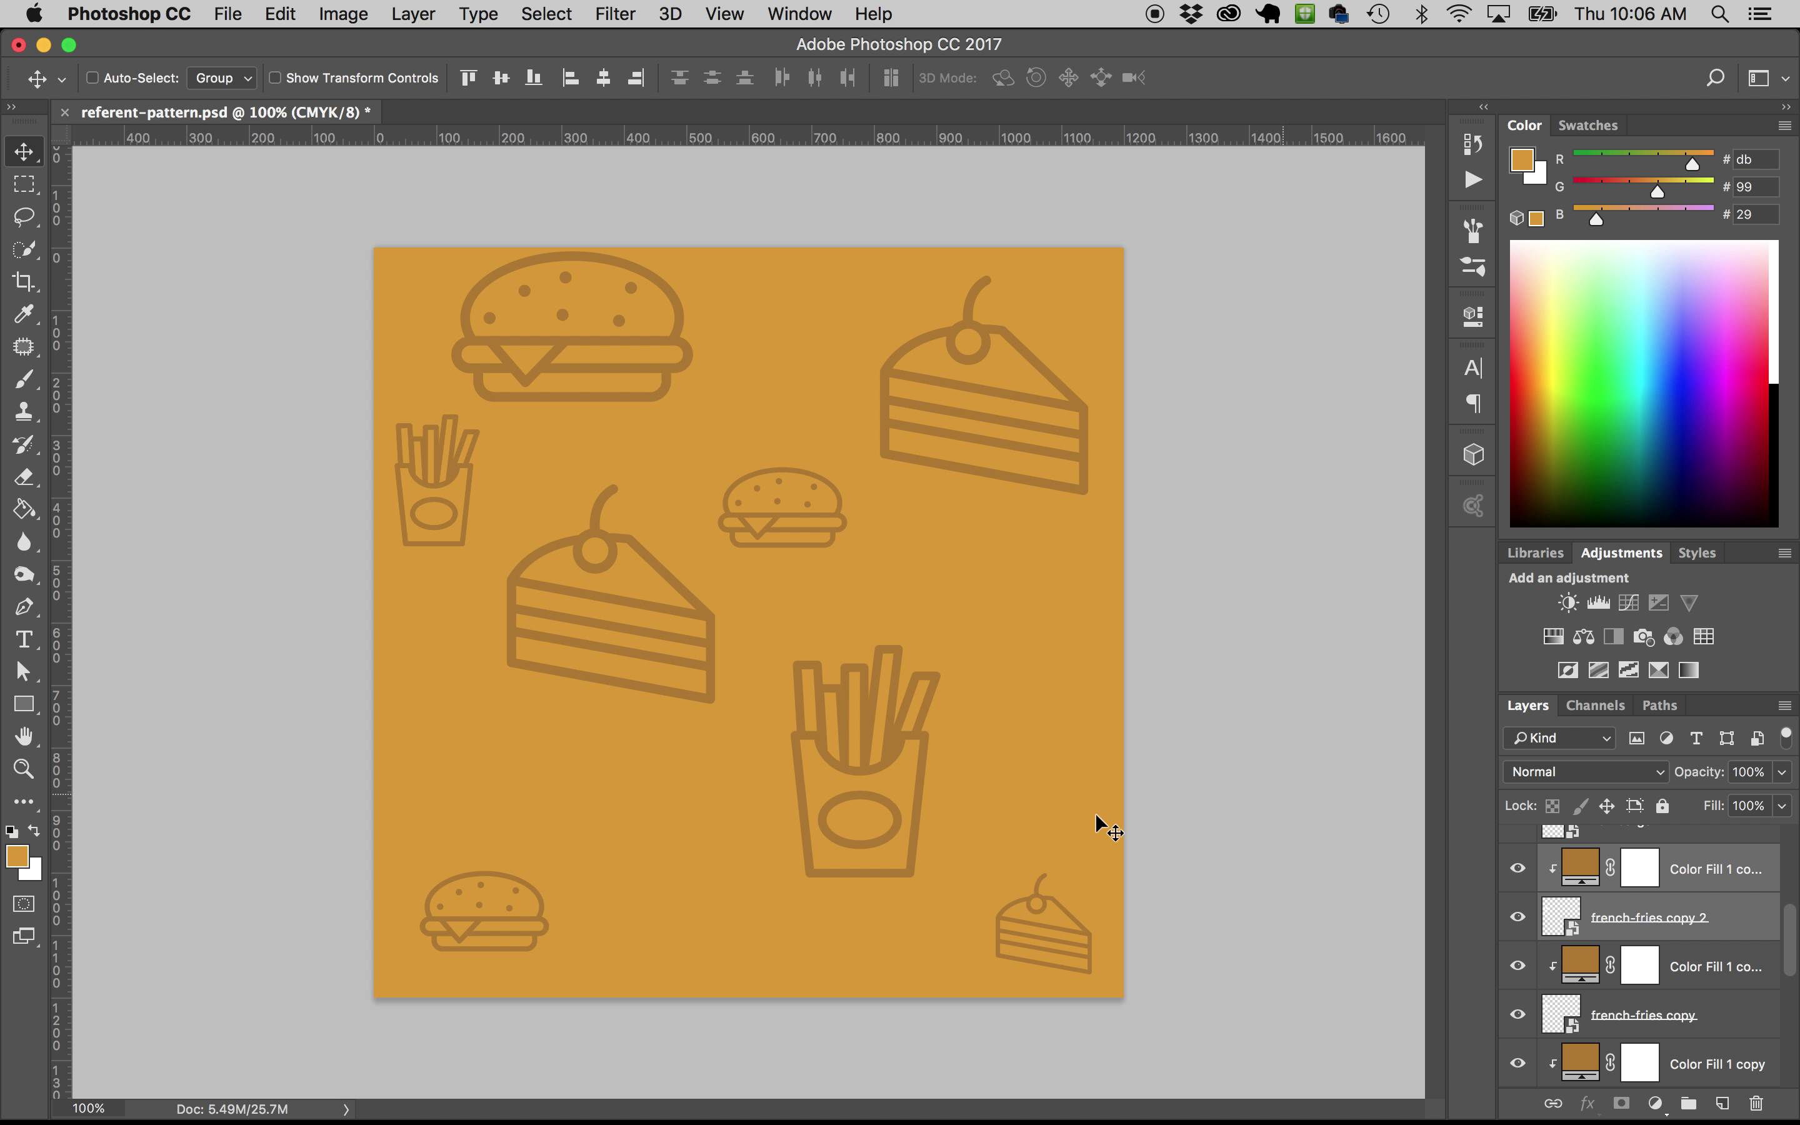
{"action": "left_click_drag", "start_coordinate": [487, 562], "coordinate": [1083, 668]}
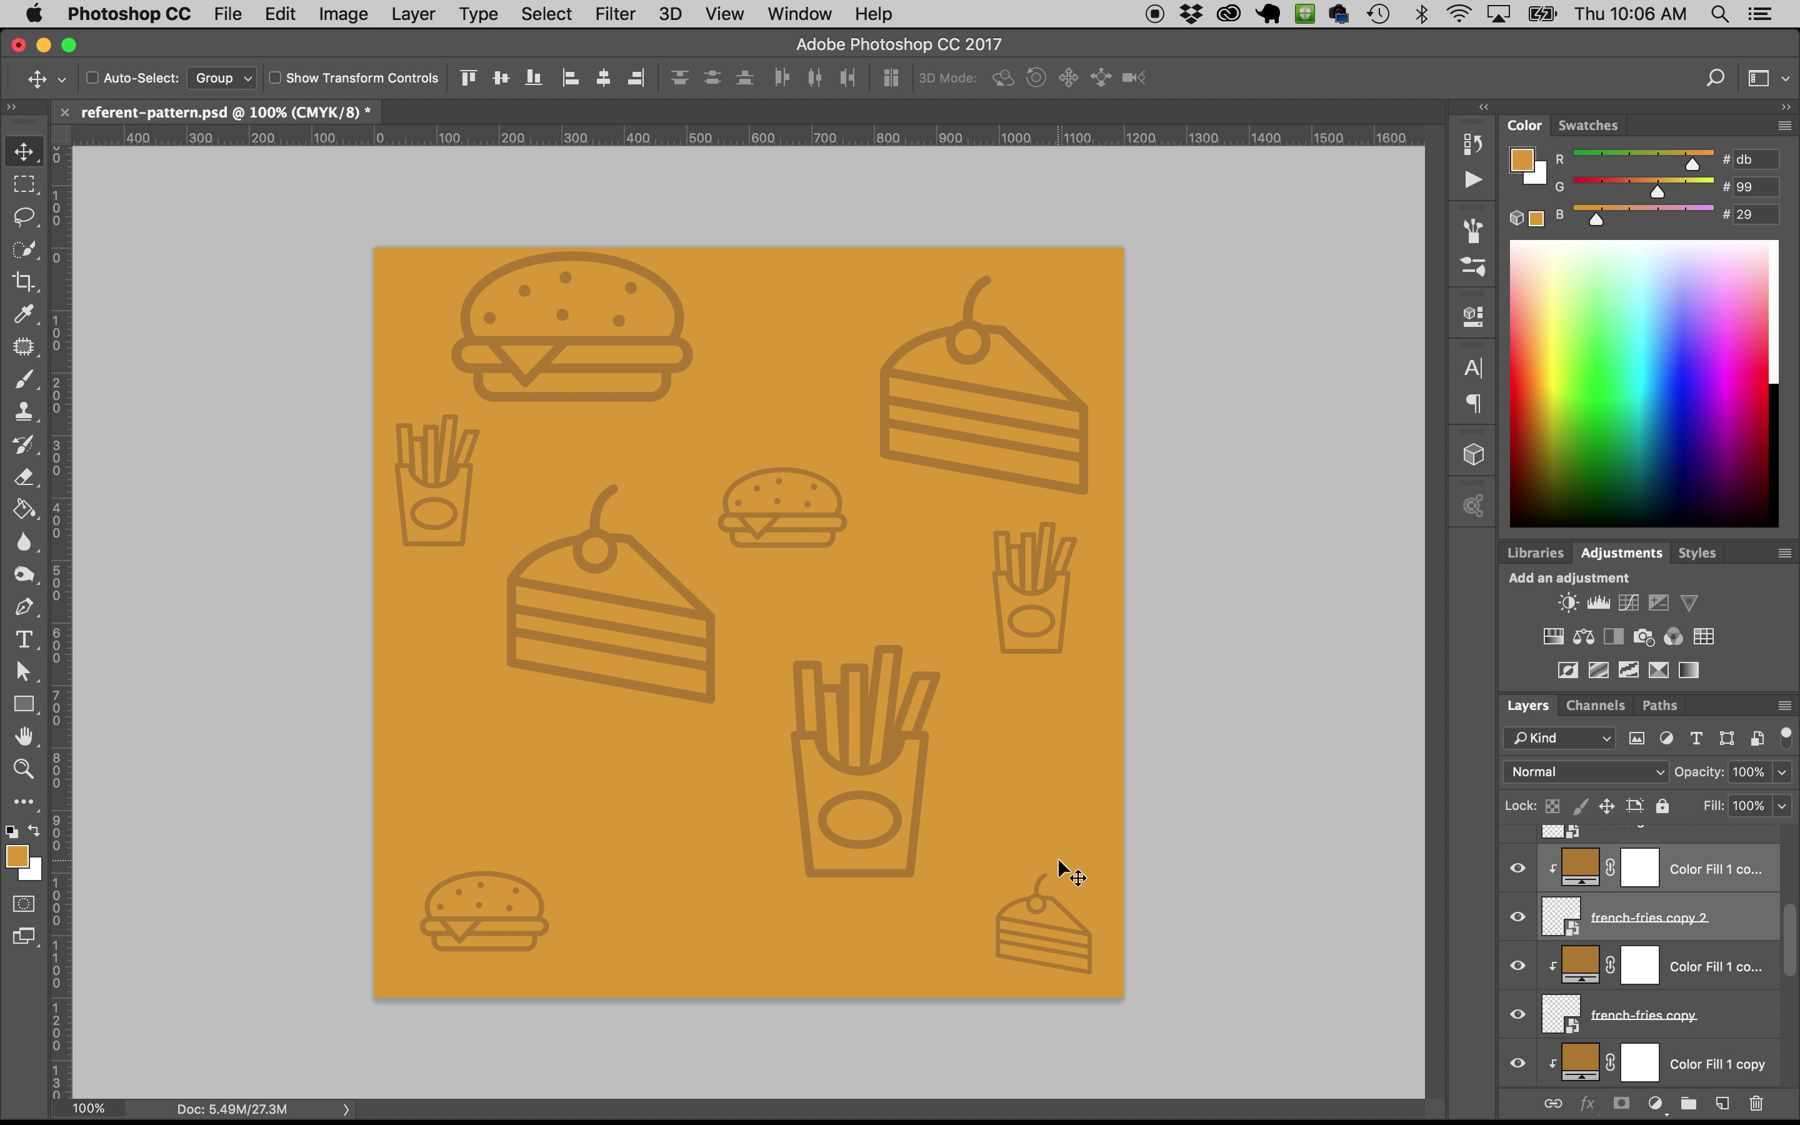
Duplicate the small cake with its color fill and place the copy at the canvas's top, between the large hamburger and large cake
{"action": "right_click", "coordinate": [1065, 923]}
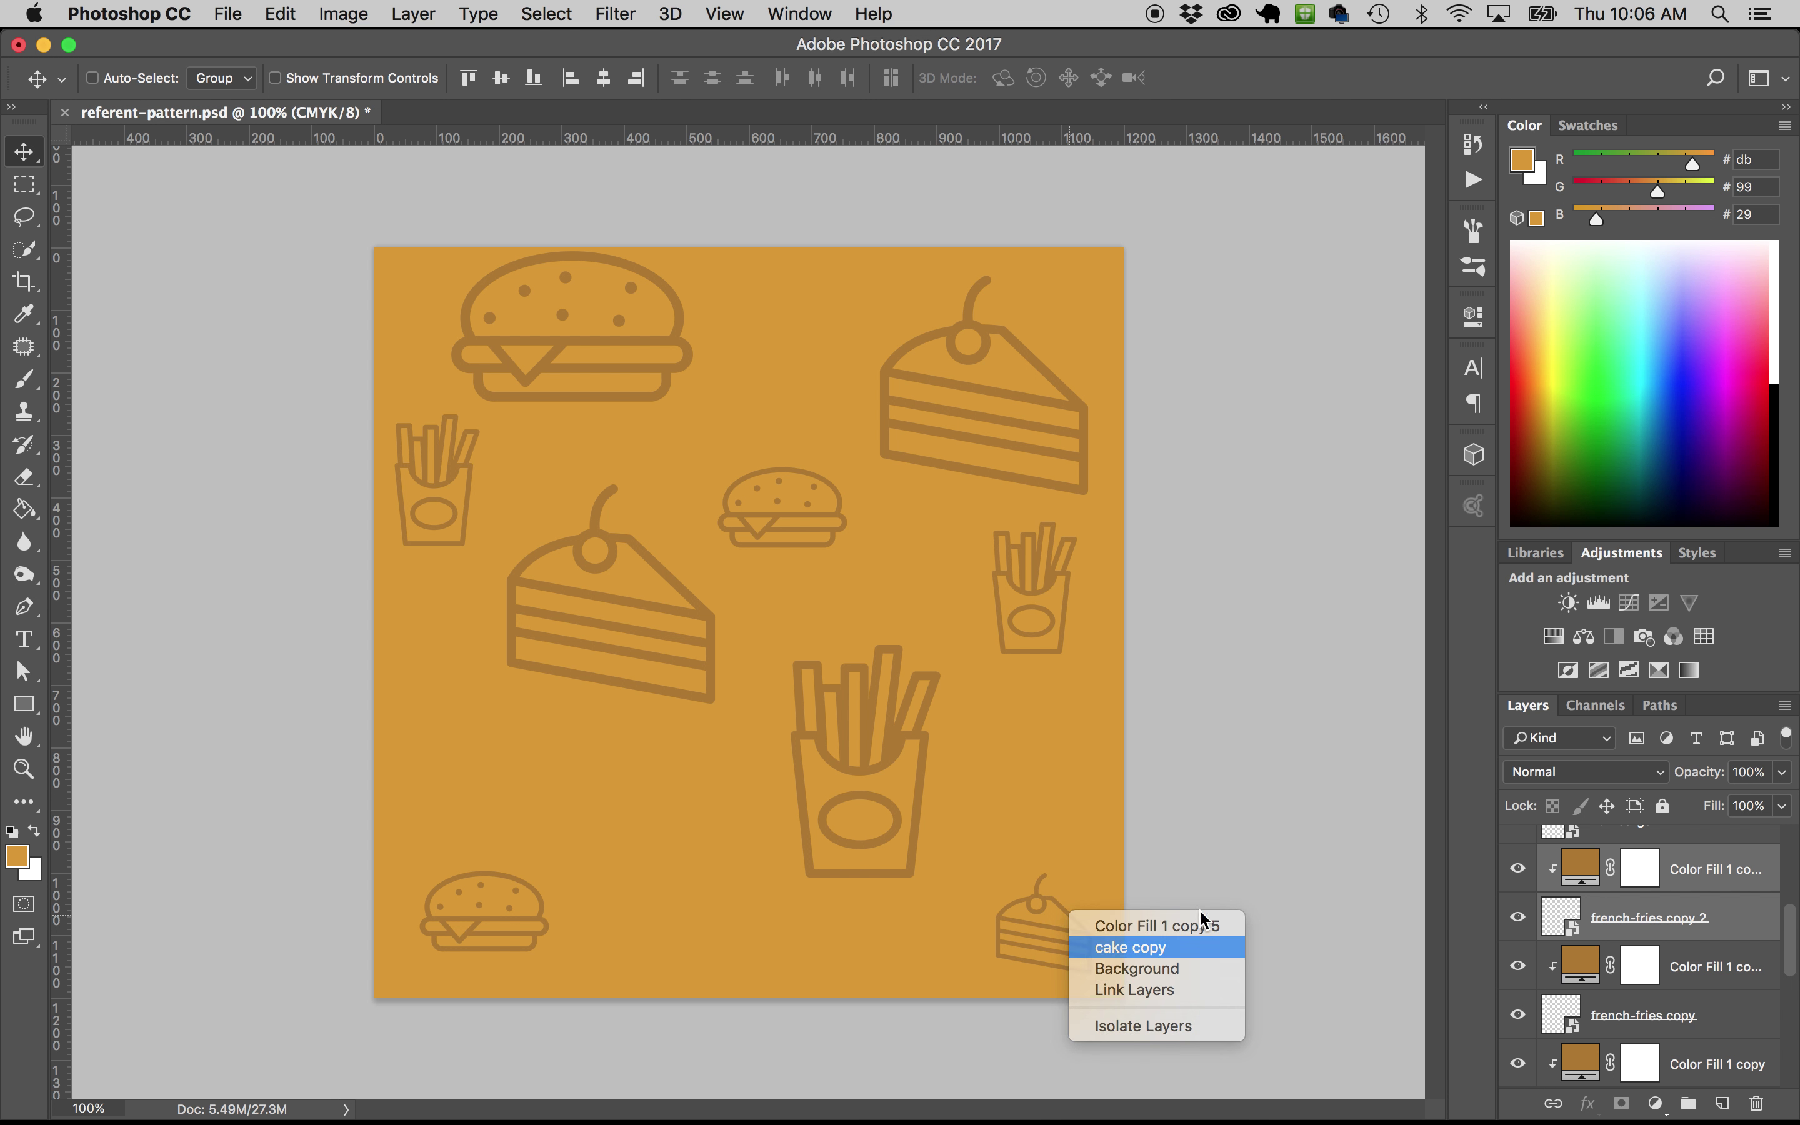
{"action": "left_click", "coordinate": [1146, 948]}
{"action": "left_click", "coordinate": [1714, 1020], "text": "shift"}
{"action": "left_click_drag", "start_coordinate": [1719, 1059], "coordinate": [1723, 1104]}
{"action": "left_click_drag", "start_coordinate": [1159, 937], "coordinate": [842, 347]}
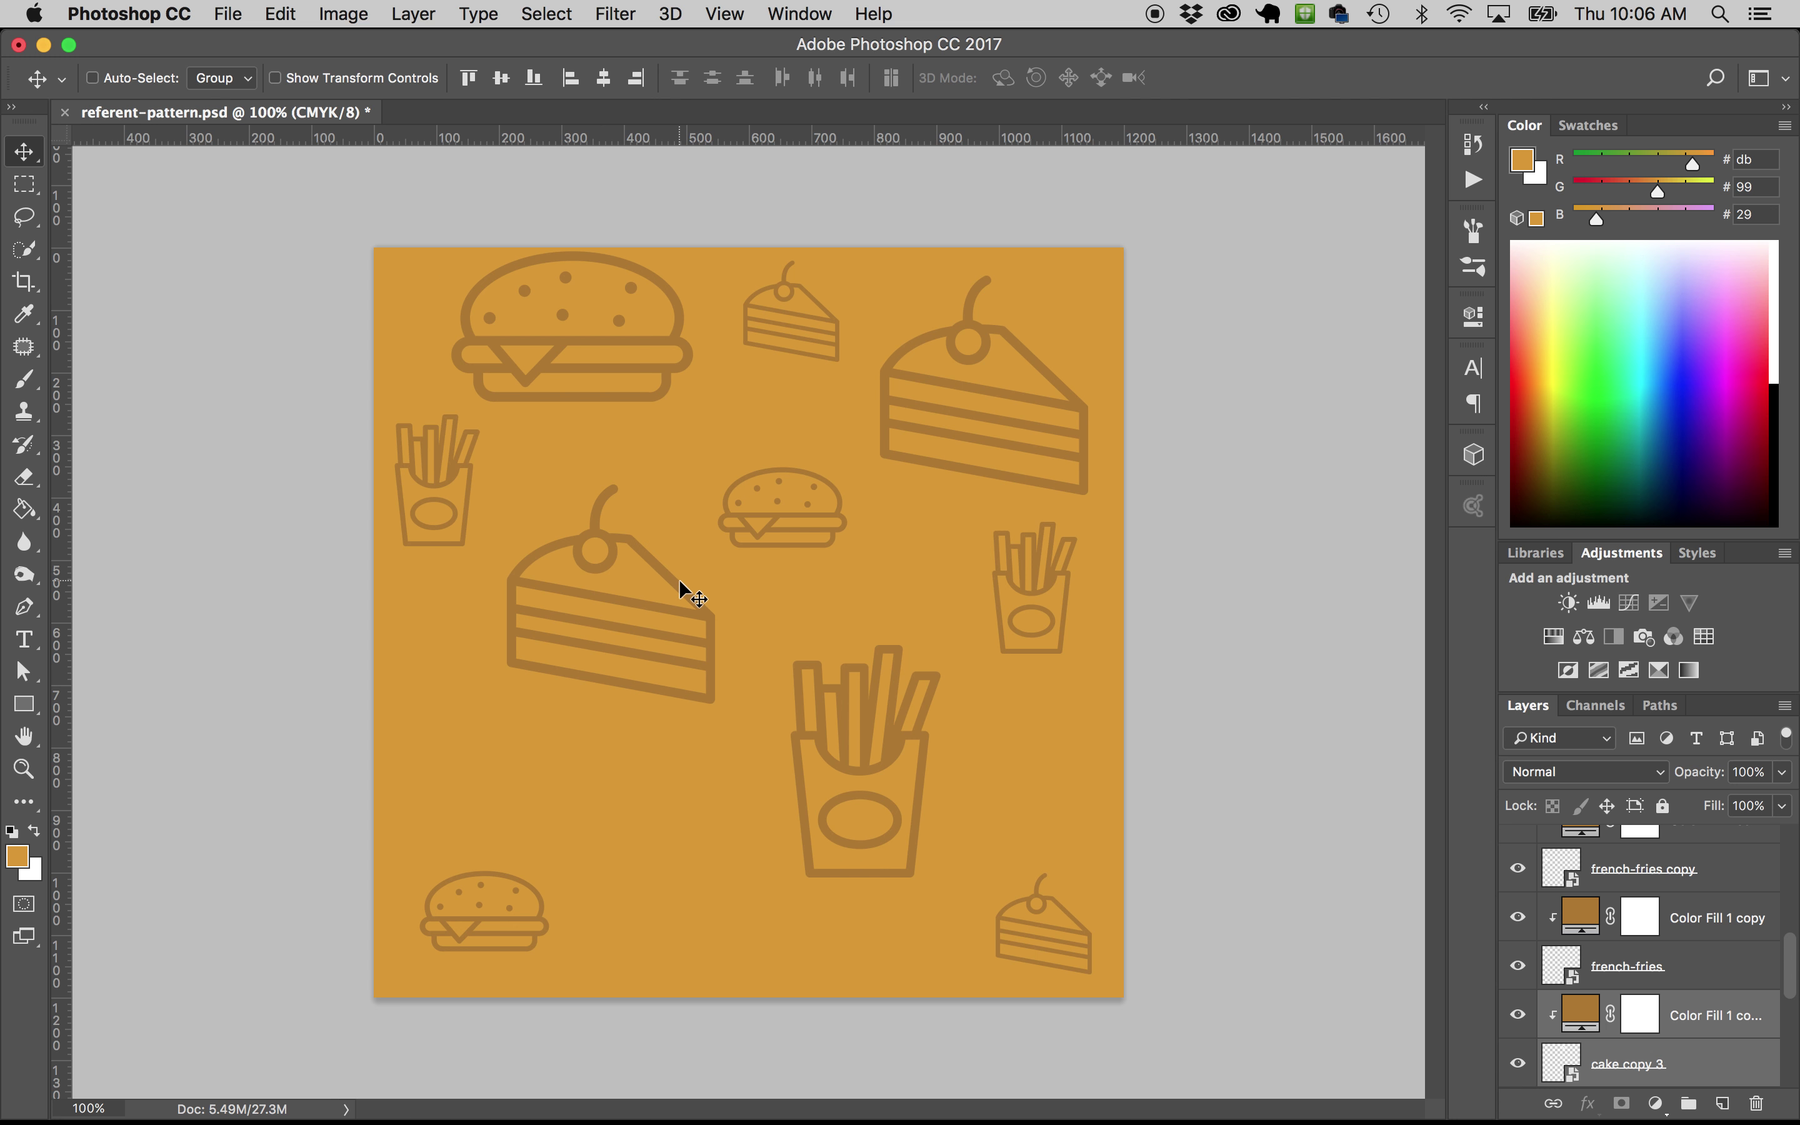
Duplicate the small french fries near the right edge with their color fill and place the copy between the small hamburger and large french fries
{"action": "right_click", "coordinate": [1066, 574]}
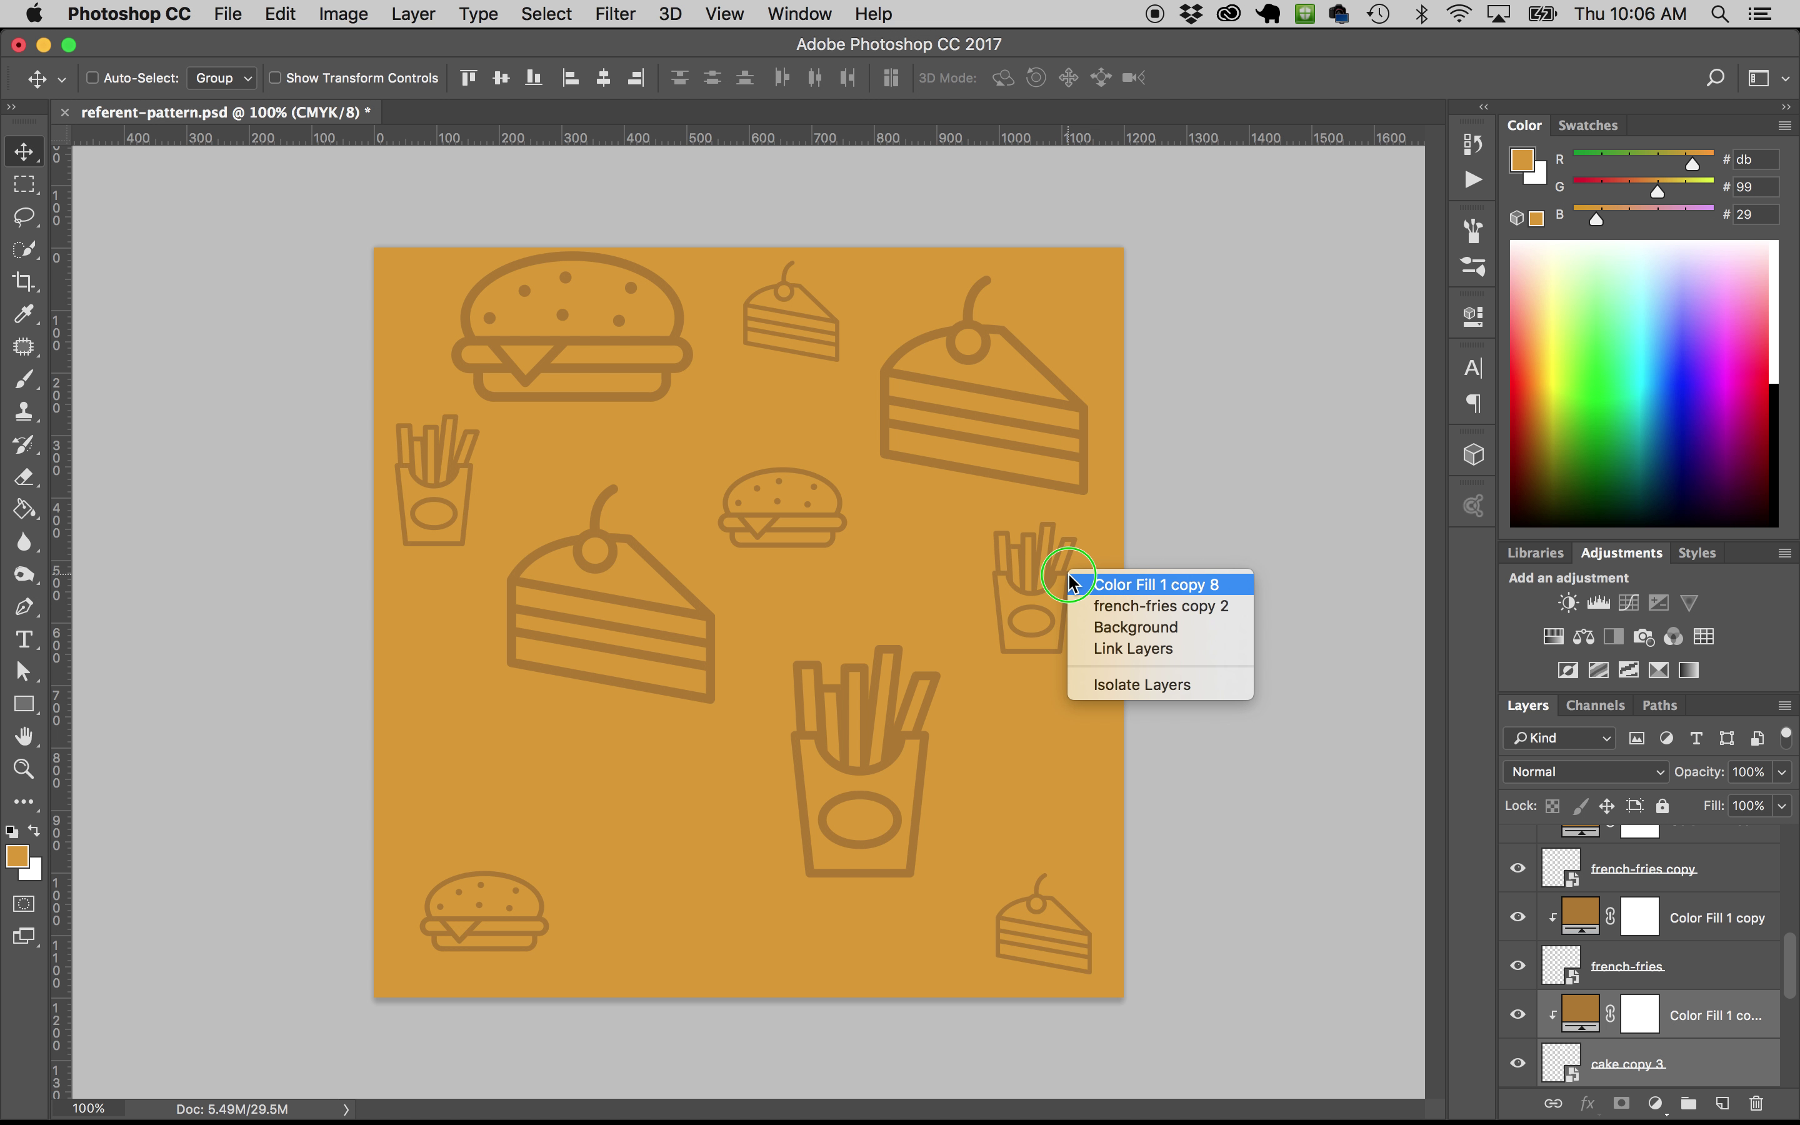
{"action": "left_click", "coordinate": [1084, 605]}
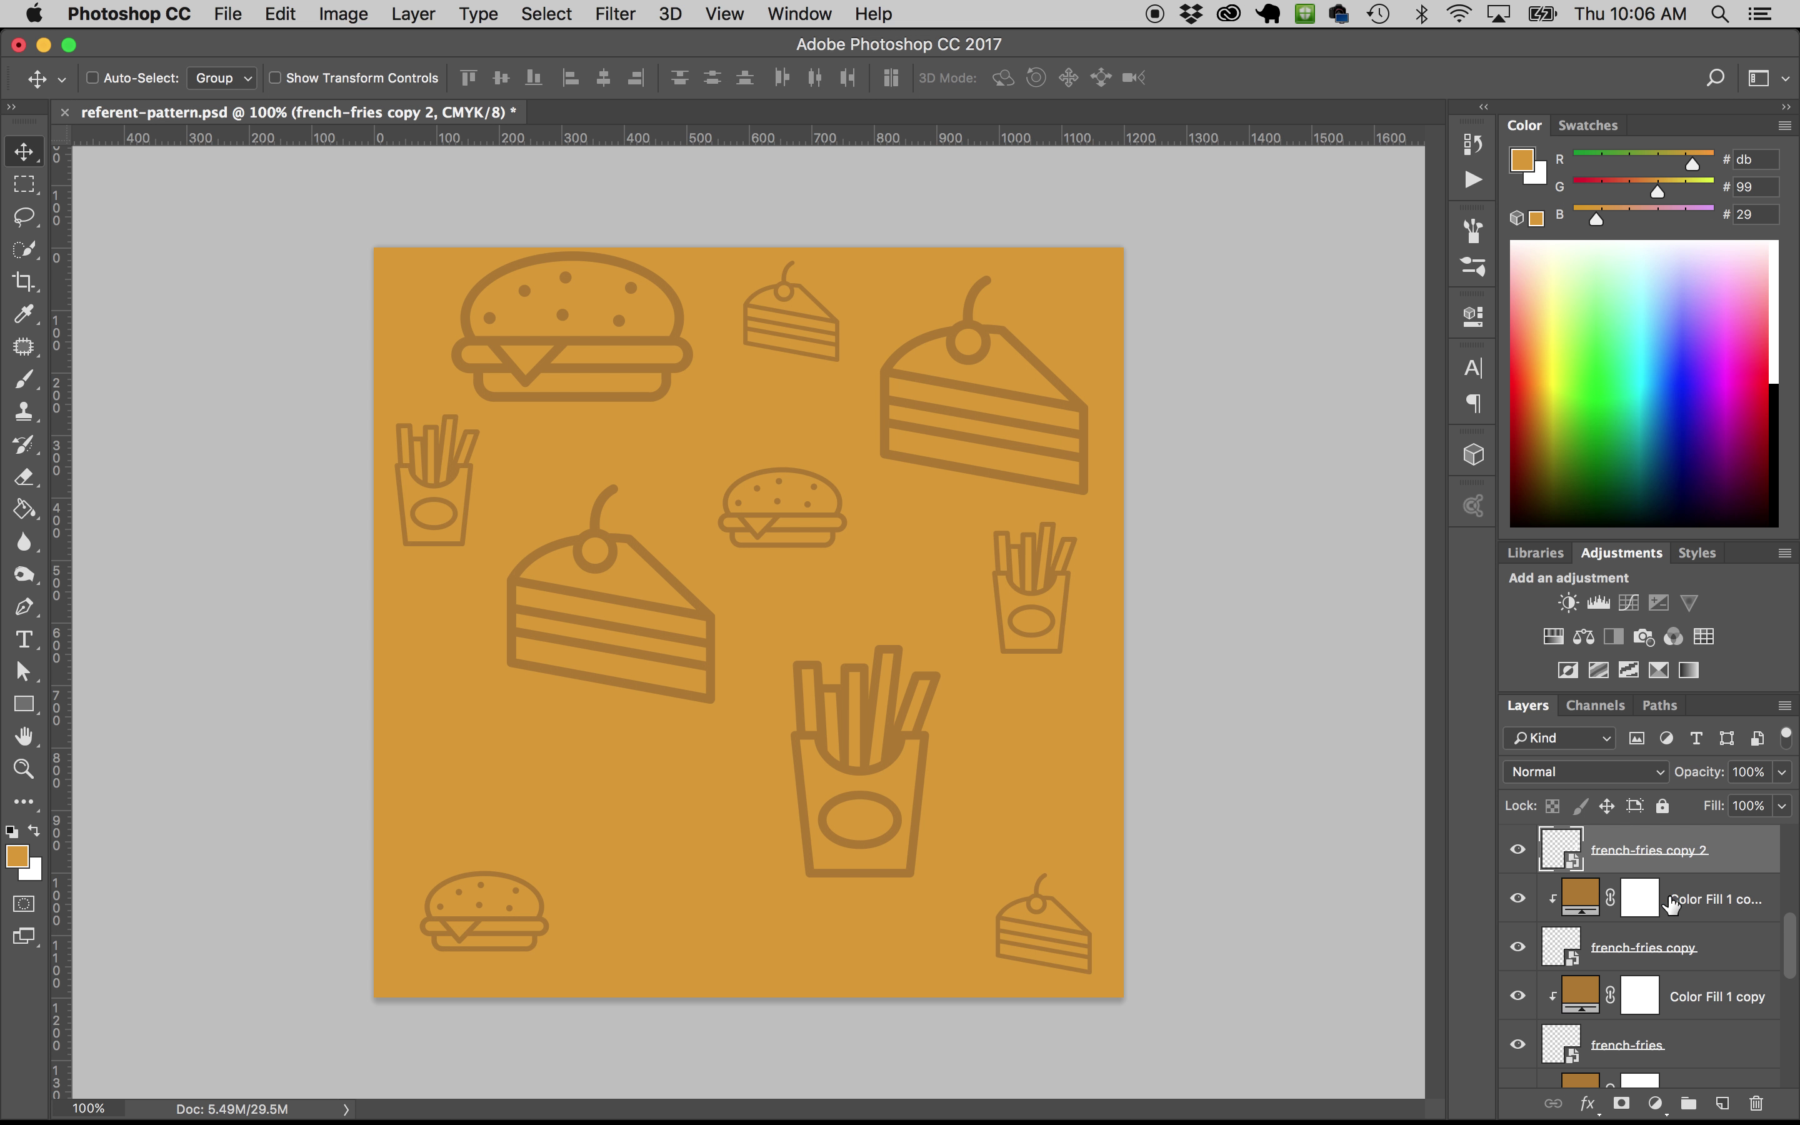
{"action": "scroll", "coordinate": [1675, 909], "scroll_direction": "up", "scroll_amount": 3}
{"action": "left_click", "coordinate": [1705, 972], "text": "shift"}
{"action": "left_click_drag", "start_coordinate": [1721, 1028], "coordinate": [1722, 1102]}
{"action": "left_click_drag", "start_coordinate": [1093, 696], "coordinate": [678, 910]}
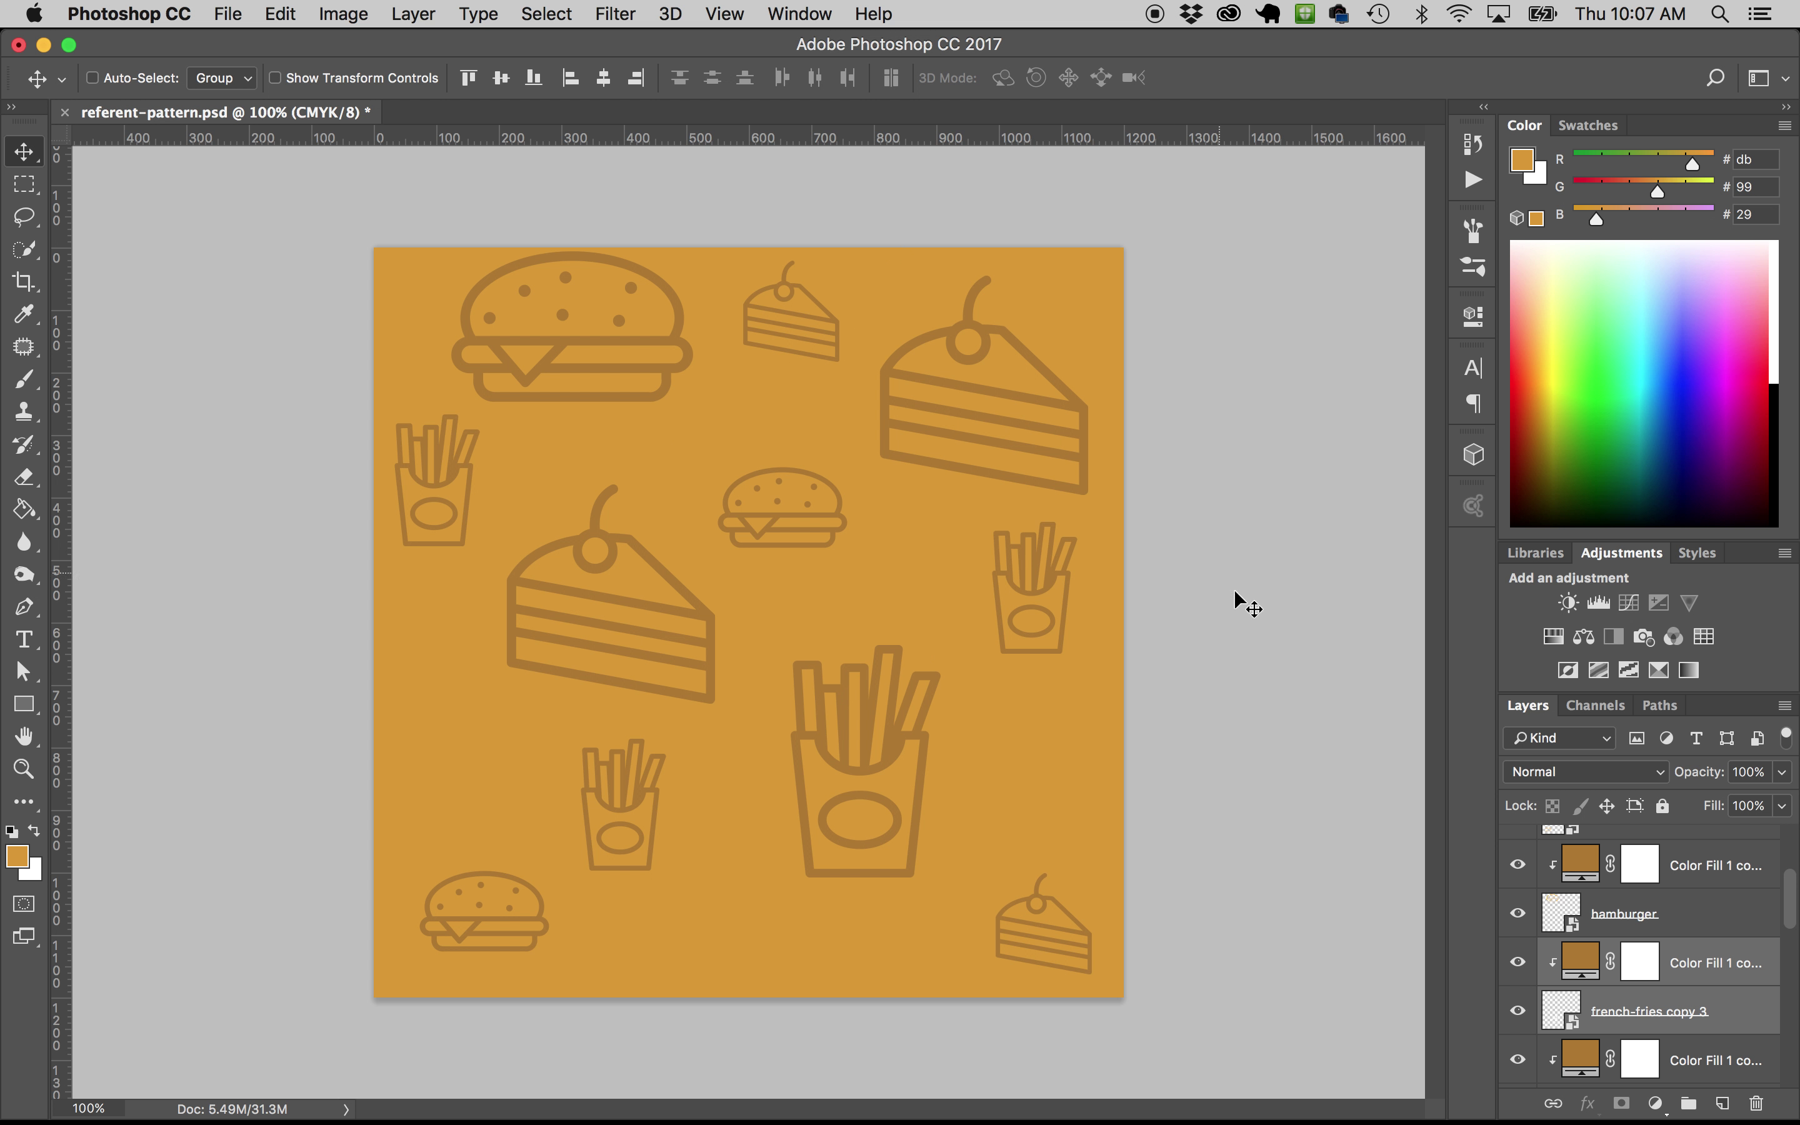
Make the large hamburger's layer active and save the pattern document
{"action": "left_click", "coordinate": [614, 9]}
{"action": "left_click", "coordinate": [1208, 646]}
{"action": "left_click", "coordinate": [1638, 930]}
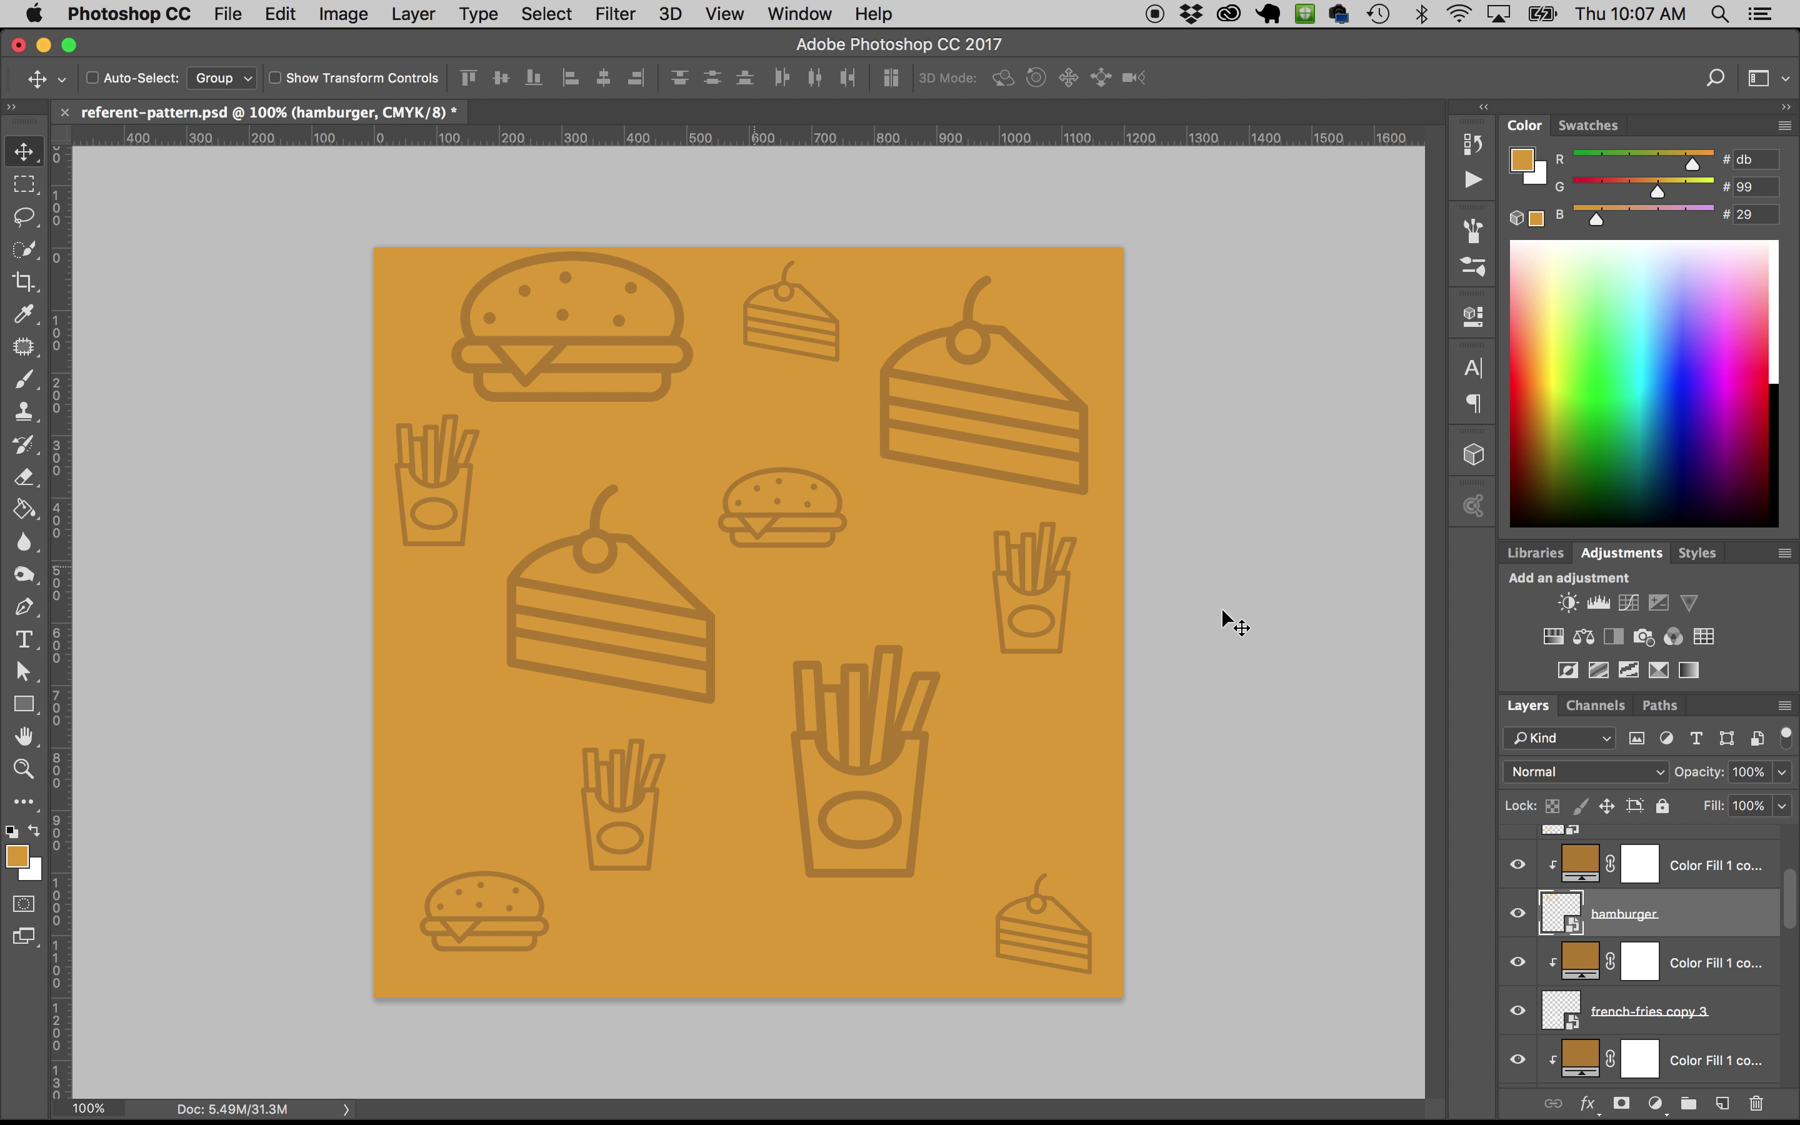
{"action": "scroll", "coordinate": [1648, 965], "scroll_direction": "up", "scroll_amount": 3}
{"action": "key", "text": "super+s"}
Flatten the image so all icon and color fill layers merge into the Background
{"action": "scroll", "coordinate": [1686, 960], "scroll_direction": "down", "scroll_amount": 5}
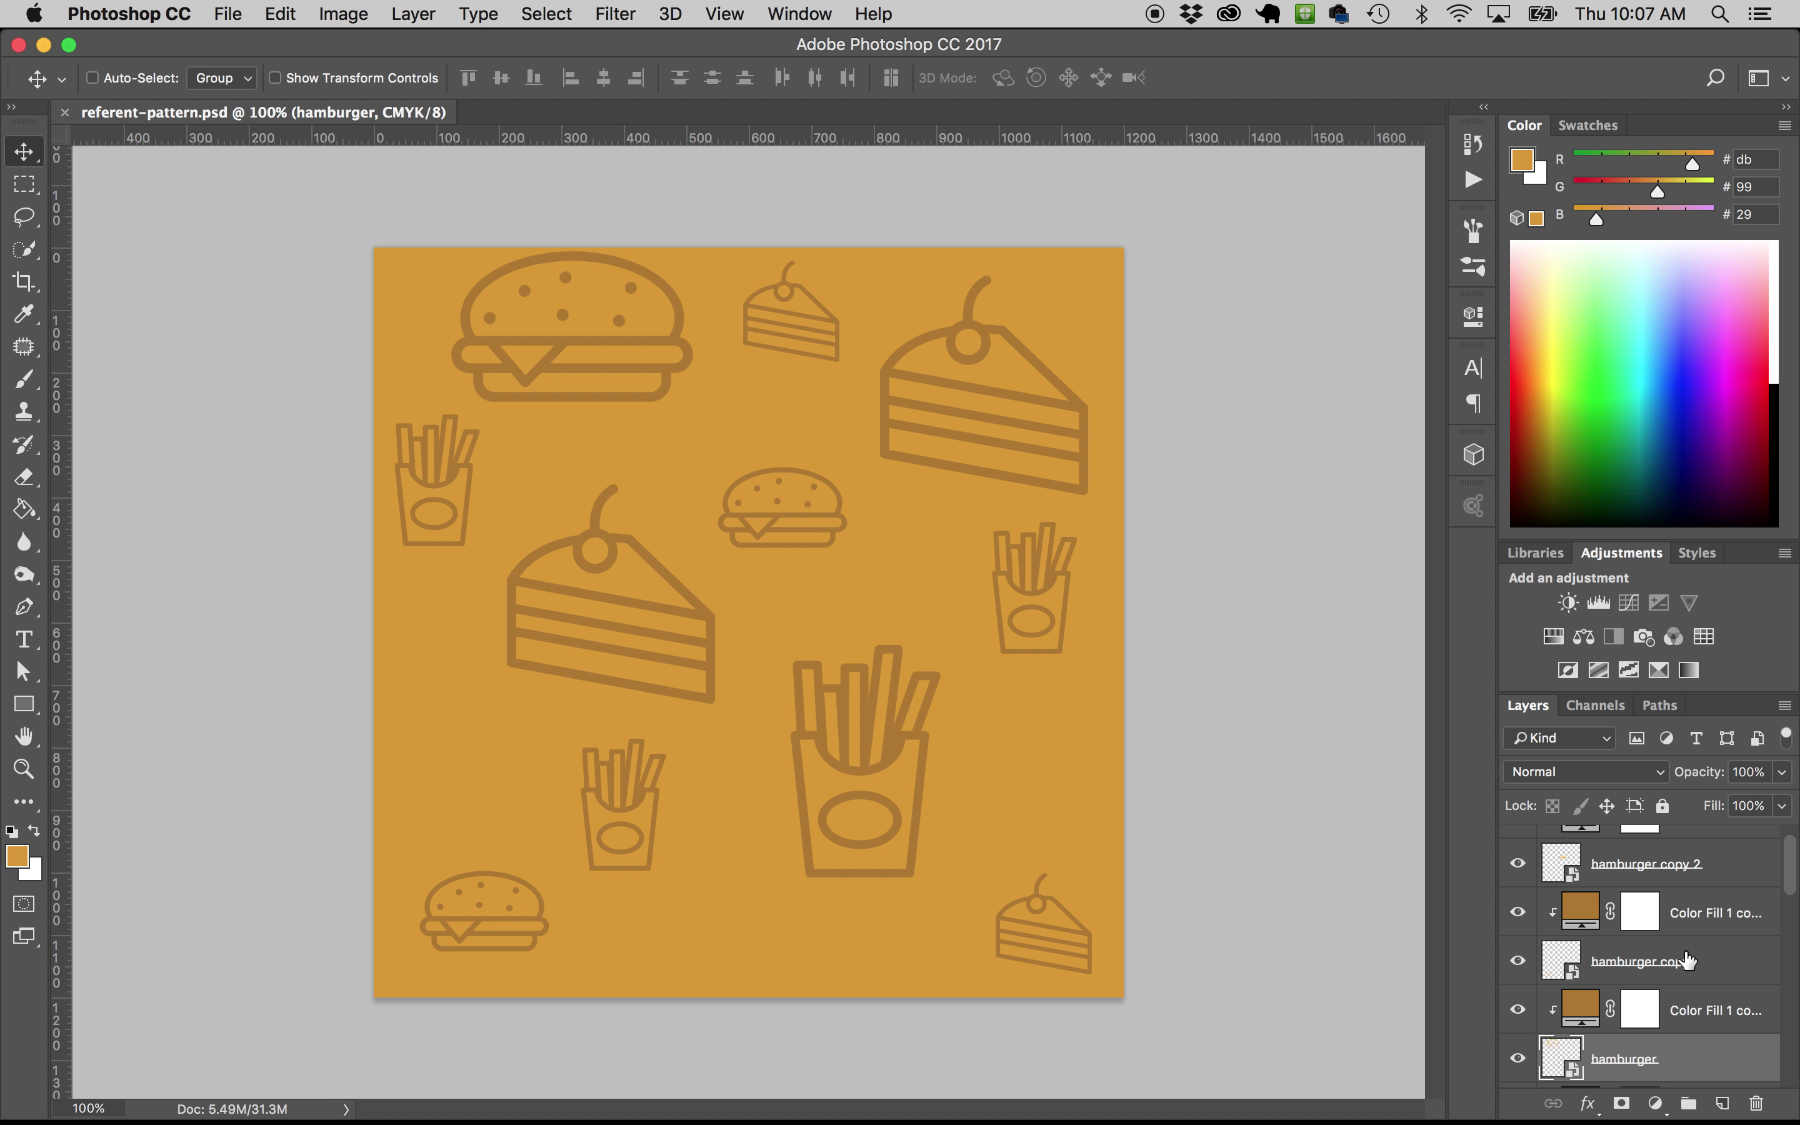
{"action": "scroll", "coordinate": [1687, 965], "scroll_direction": "up", "scroll_amount": 4}
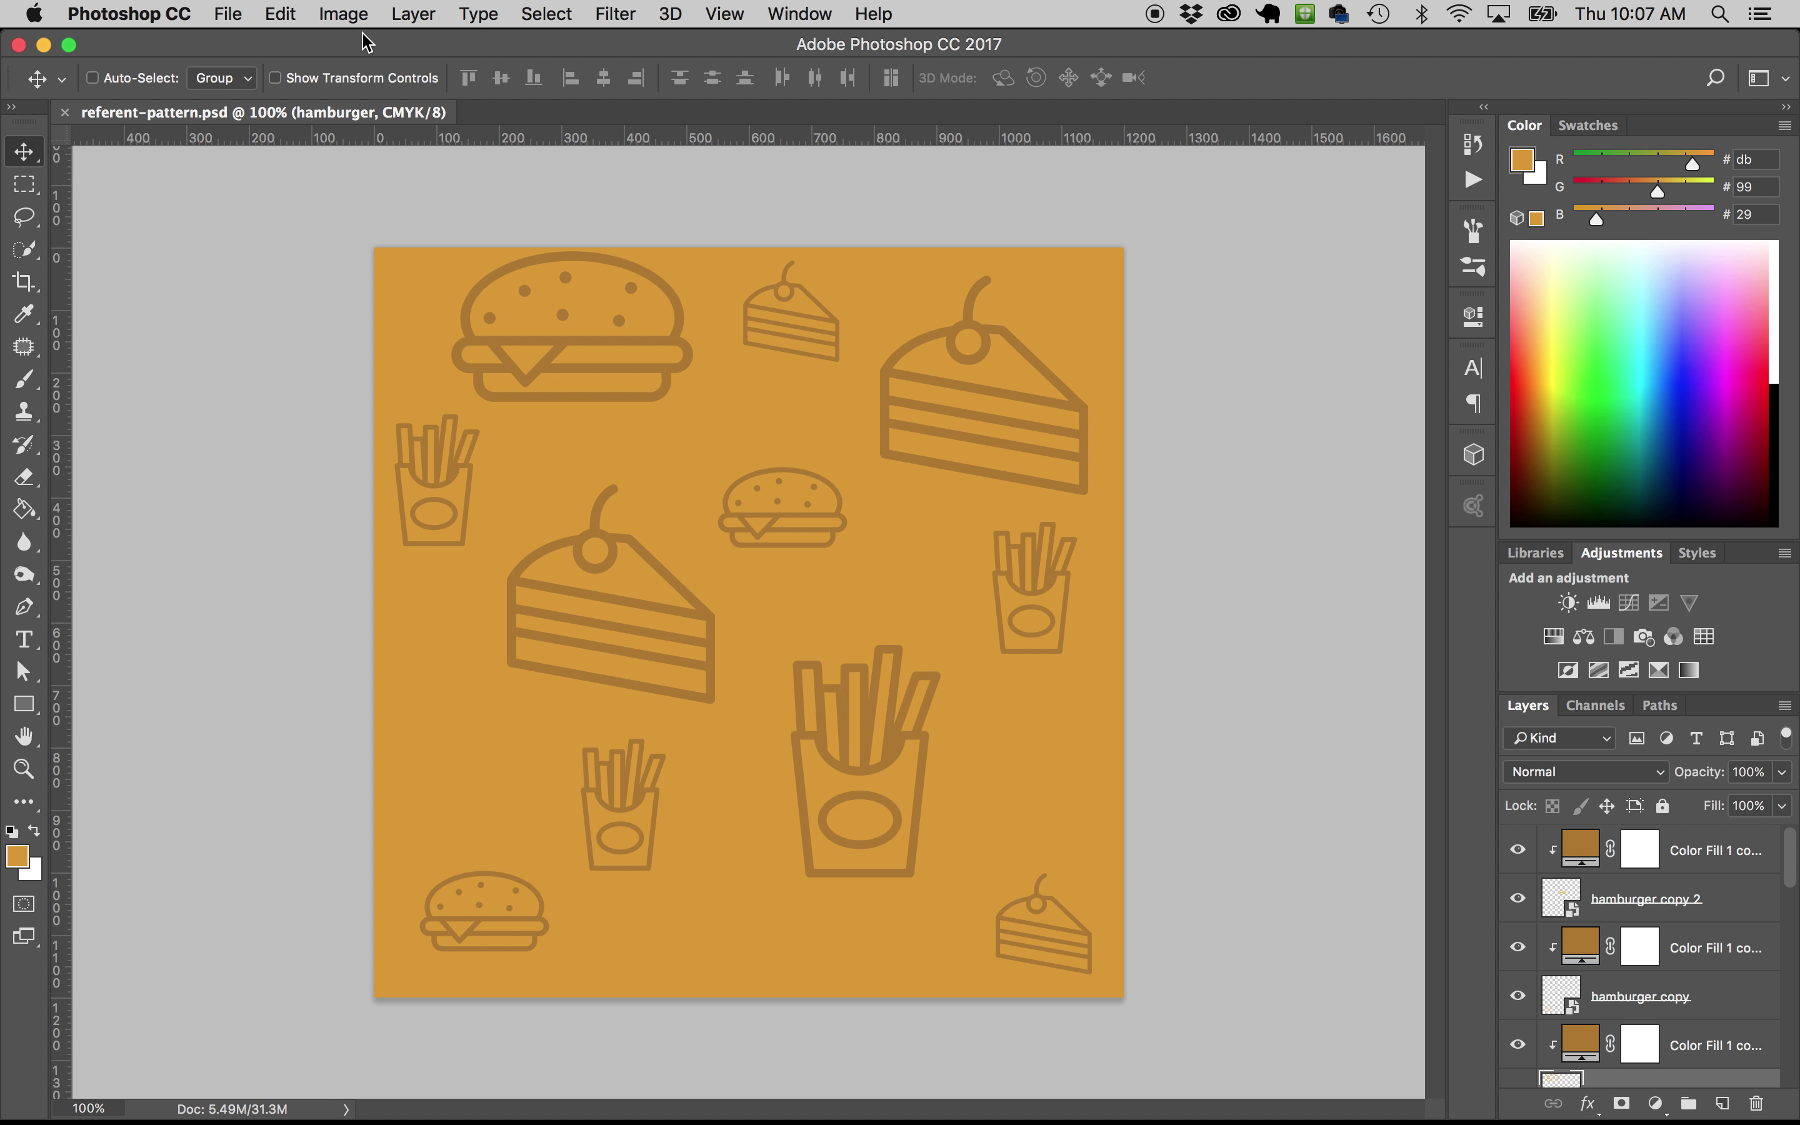
{"action": "left_click", "coordinate": [402, 15]}
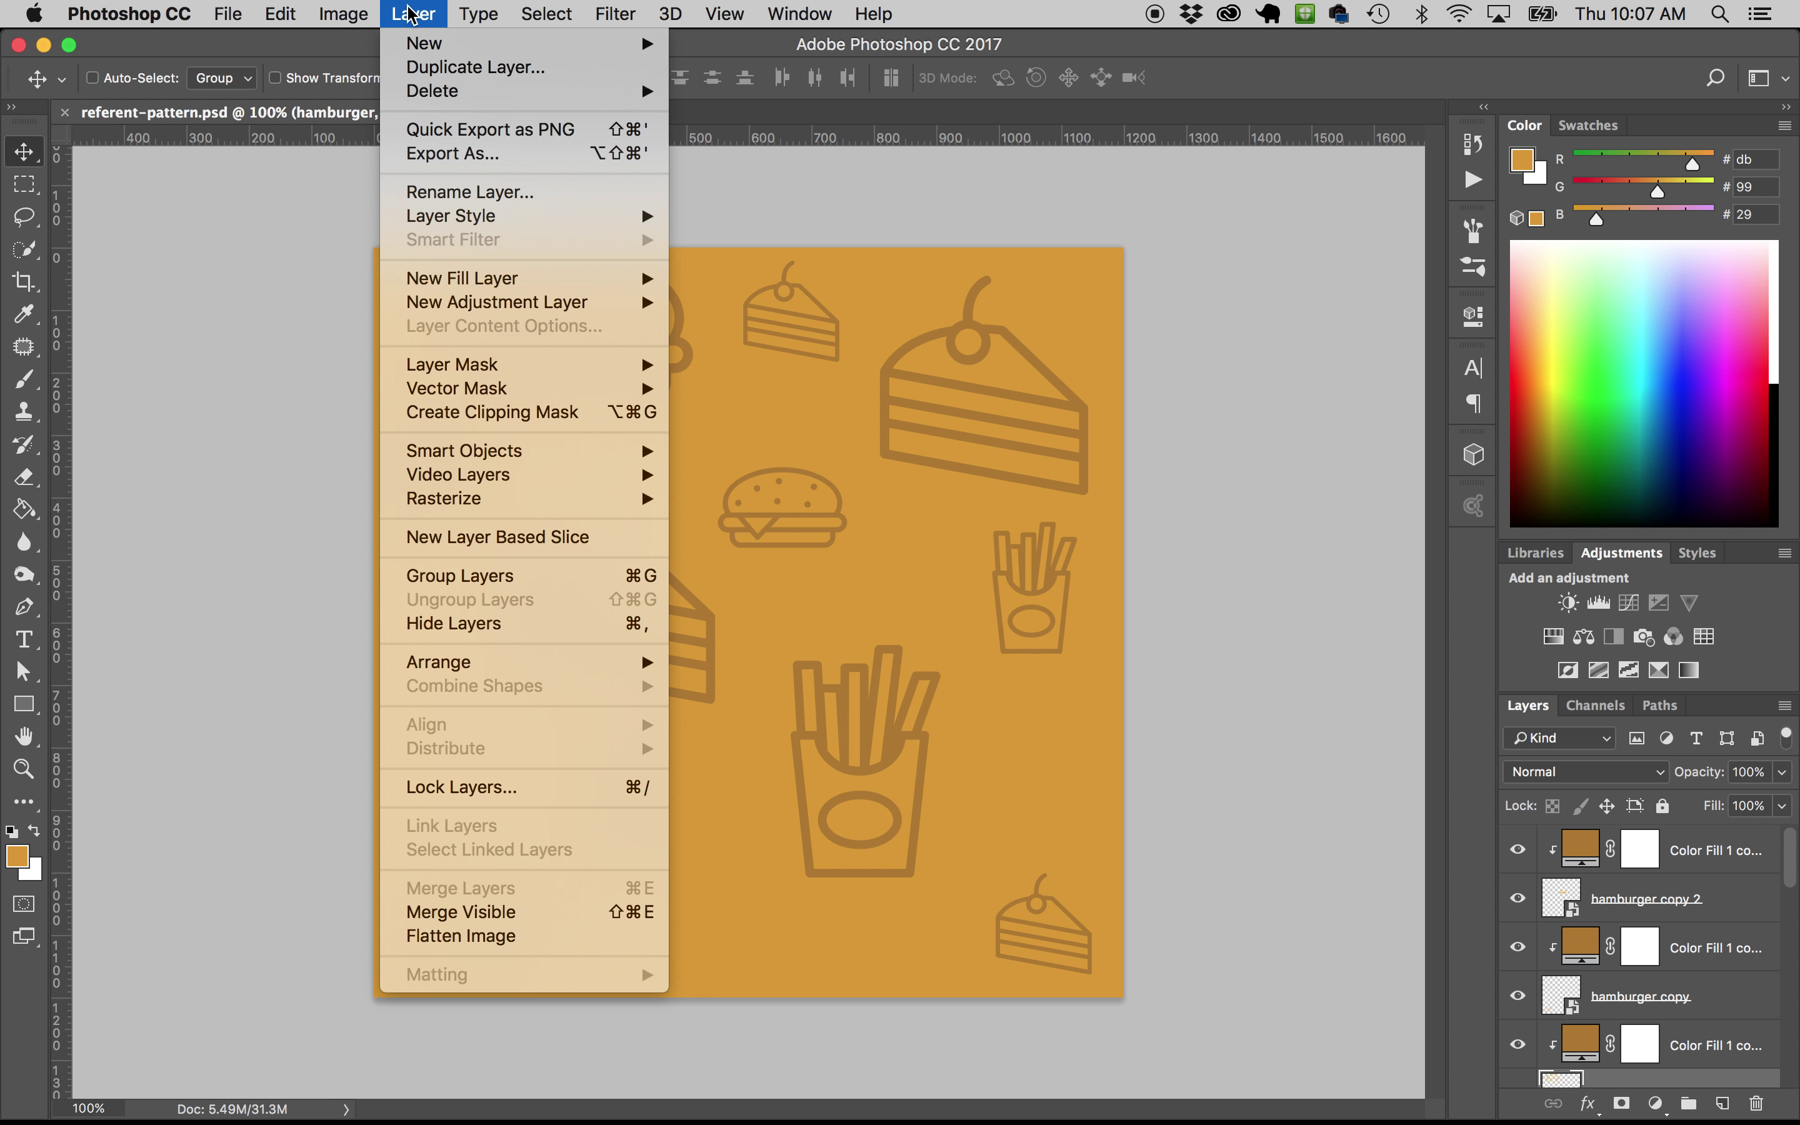
{"action": "left_click", "coordinate": [525, 936]}
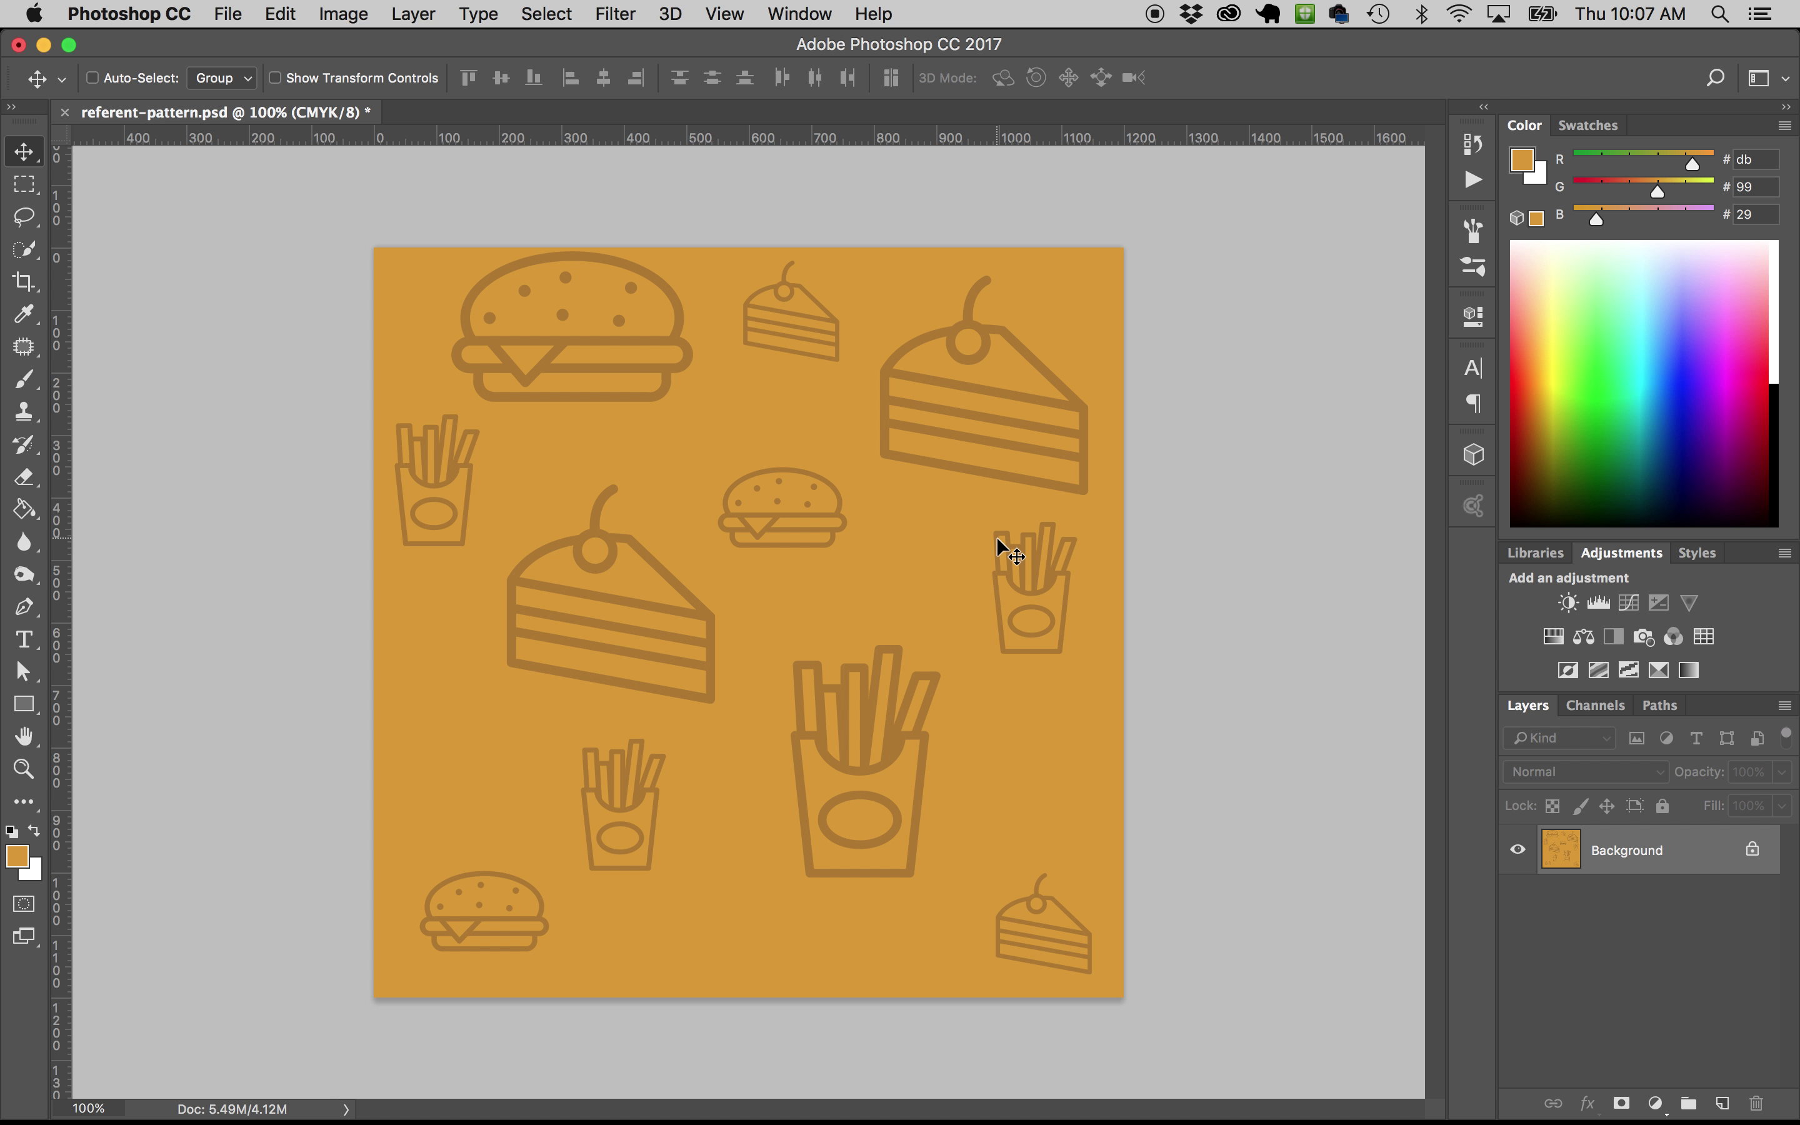
With orange swapped in as the background color, marquee-select the small french fries near the canvas's right edge and move them slightly down
{"action": "key", "text": "m"}
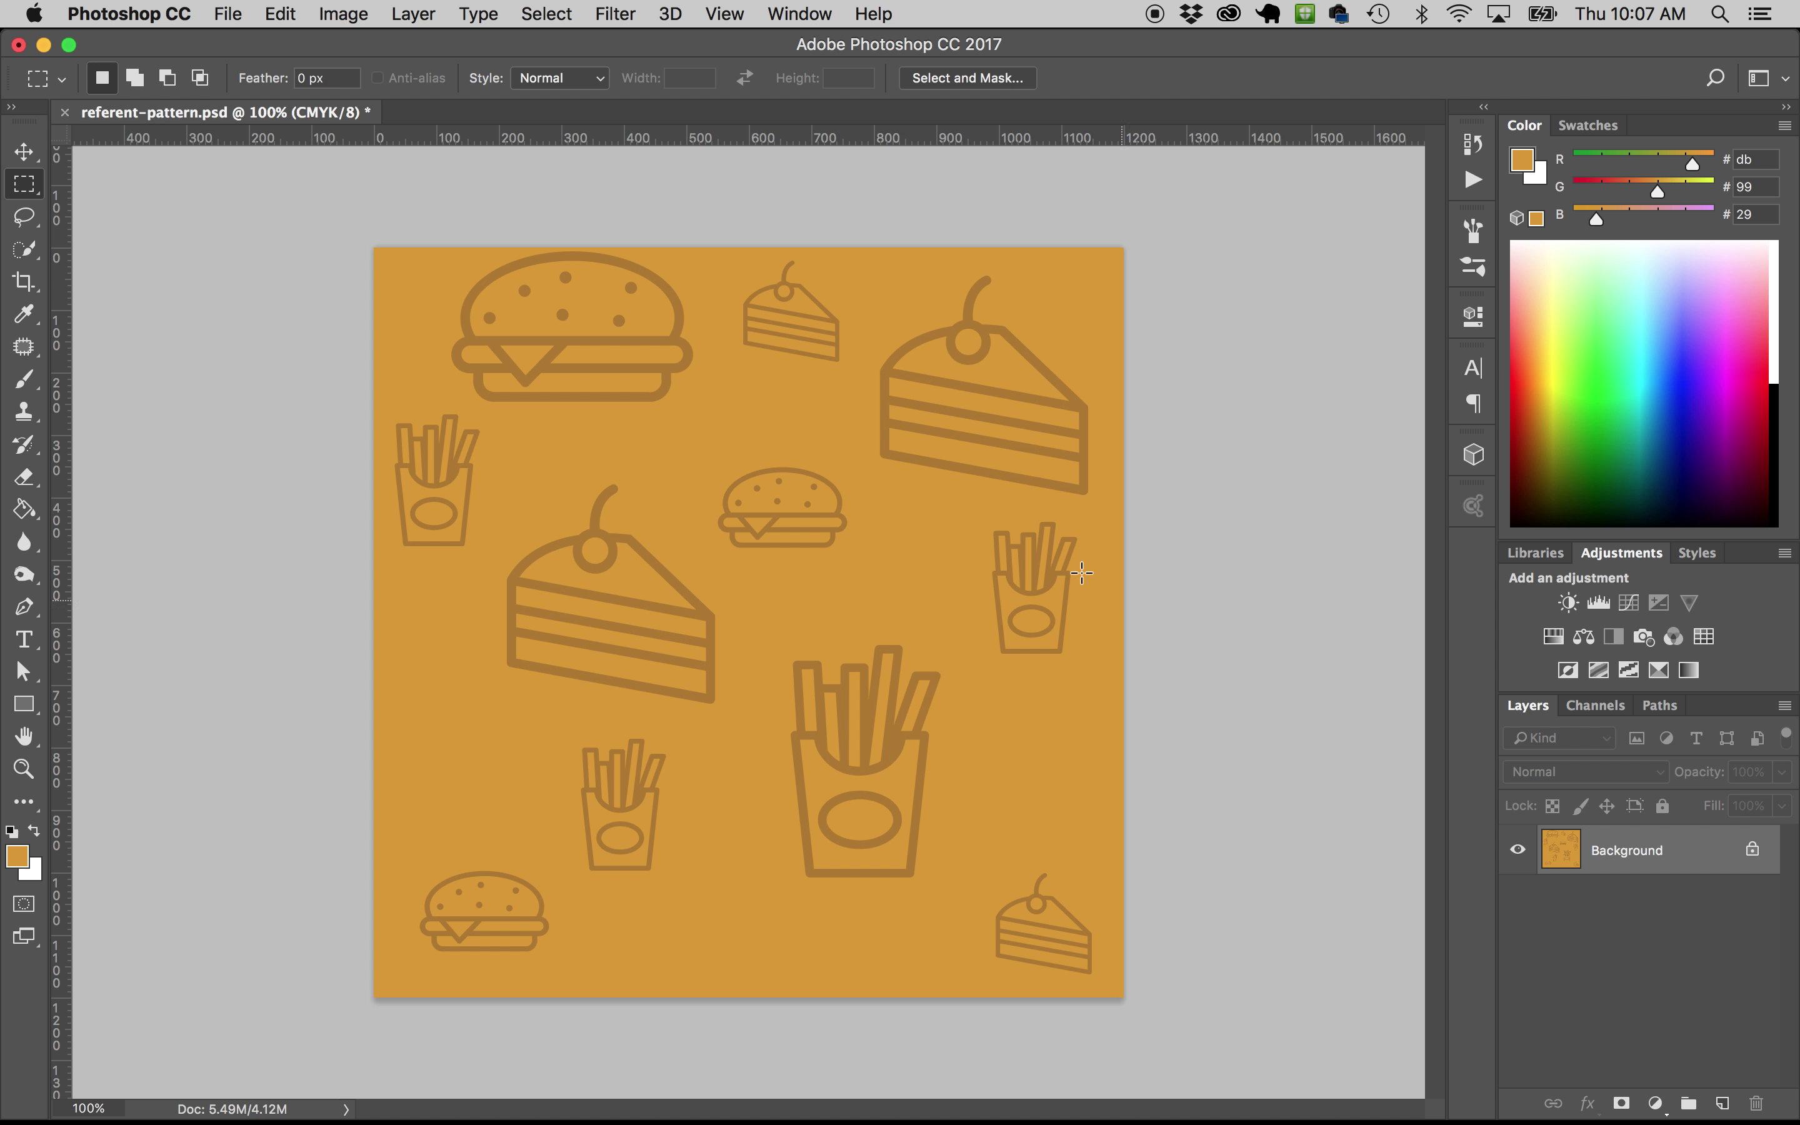
{"action": "left_click_drag", "start_coordinate": [981, 513], "coordinate": [1099, 811]}
{"action": "key", "text": "v"}
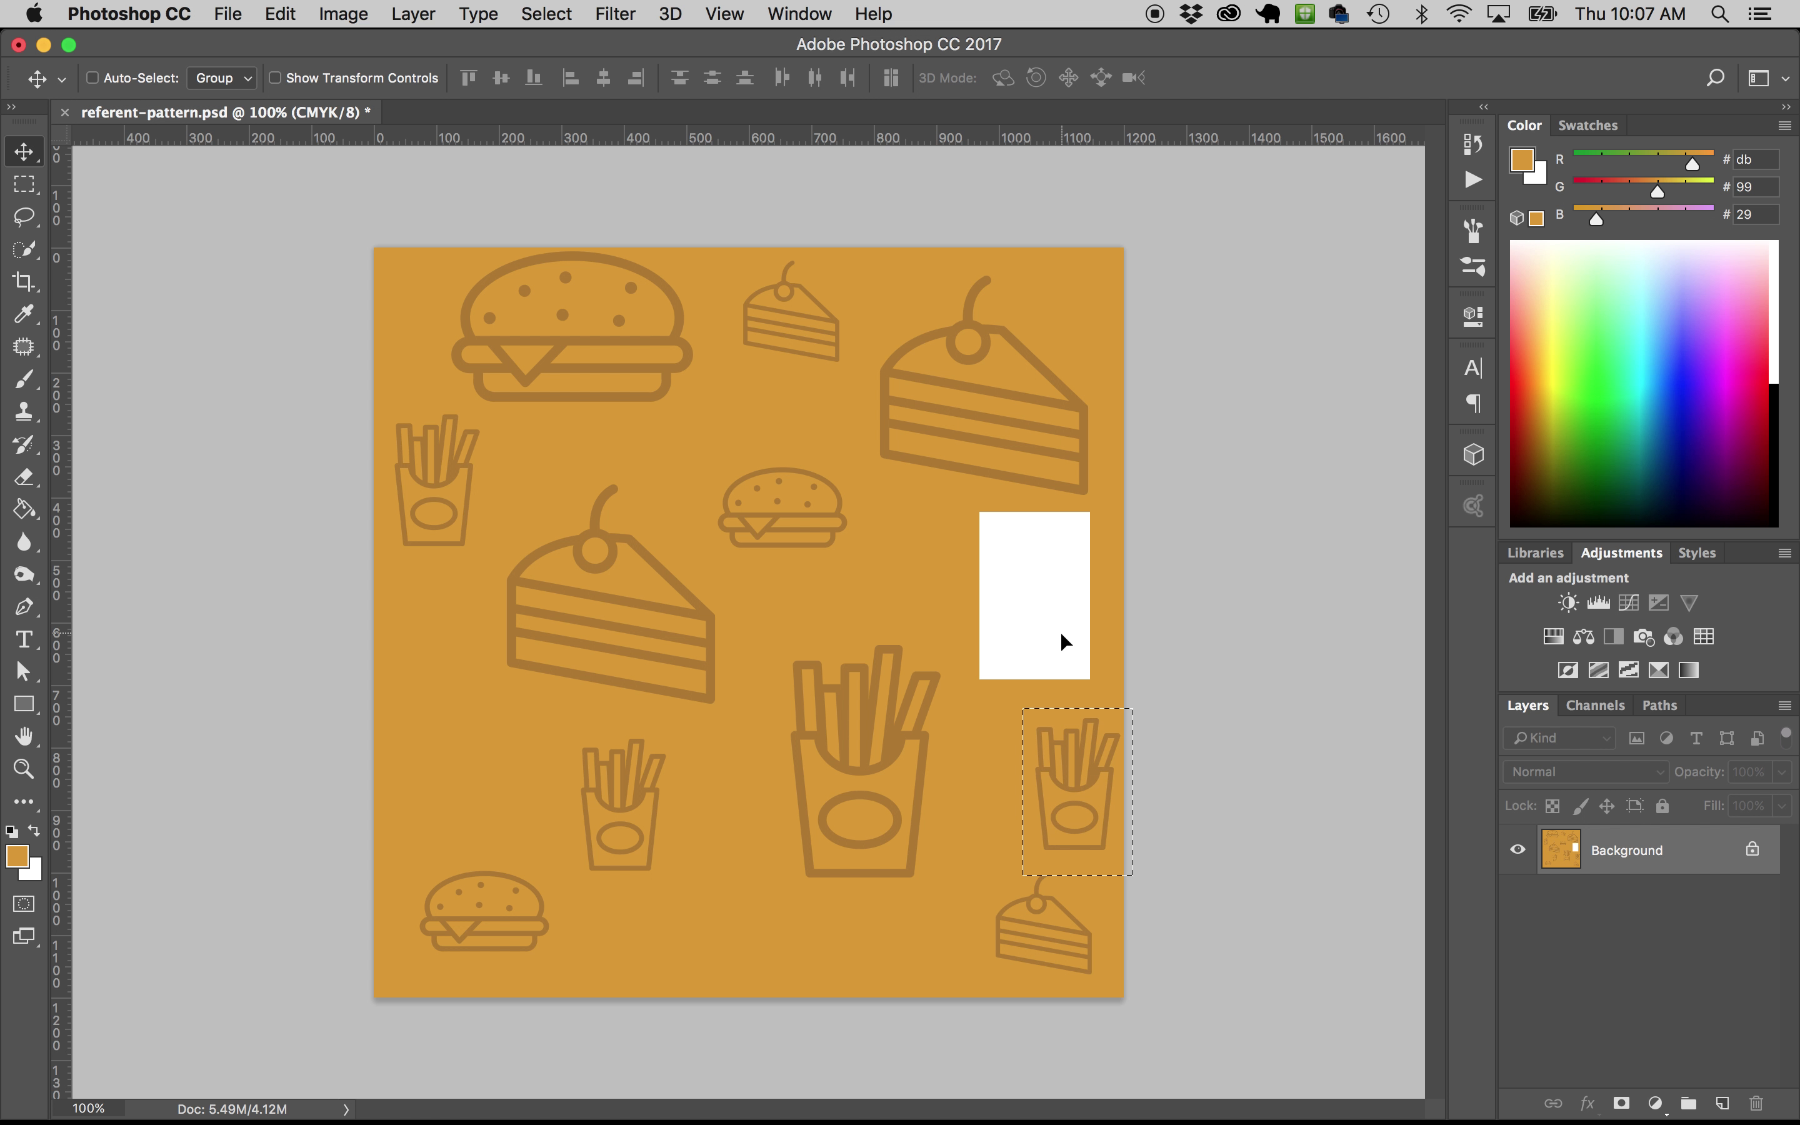
{"action": "key", "text": "super+z"}
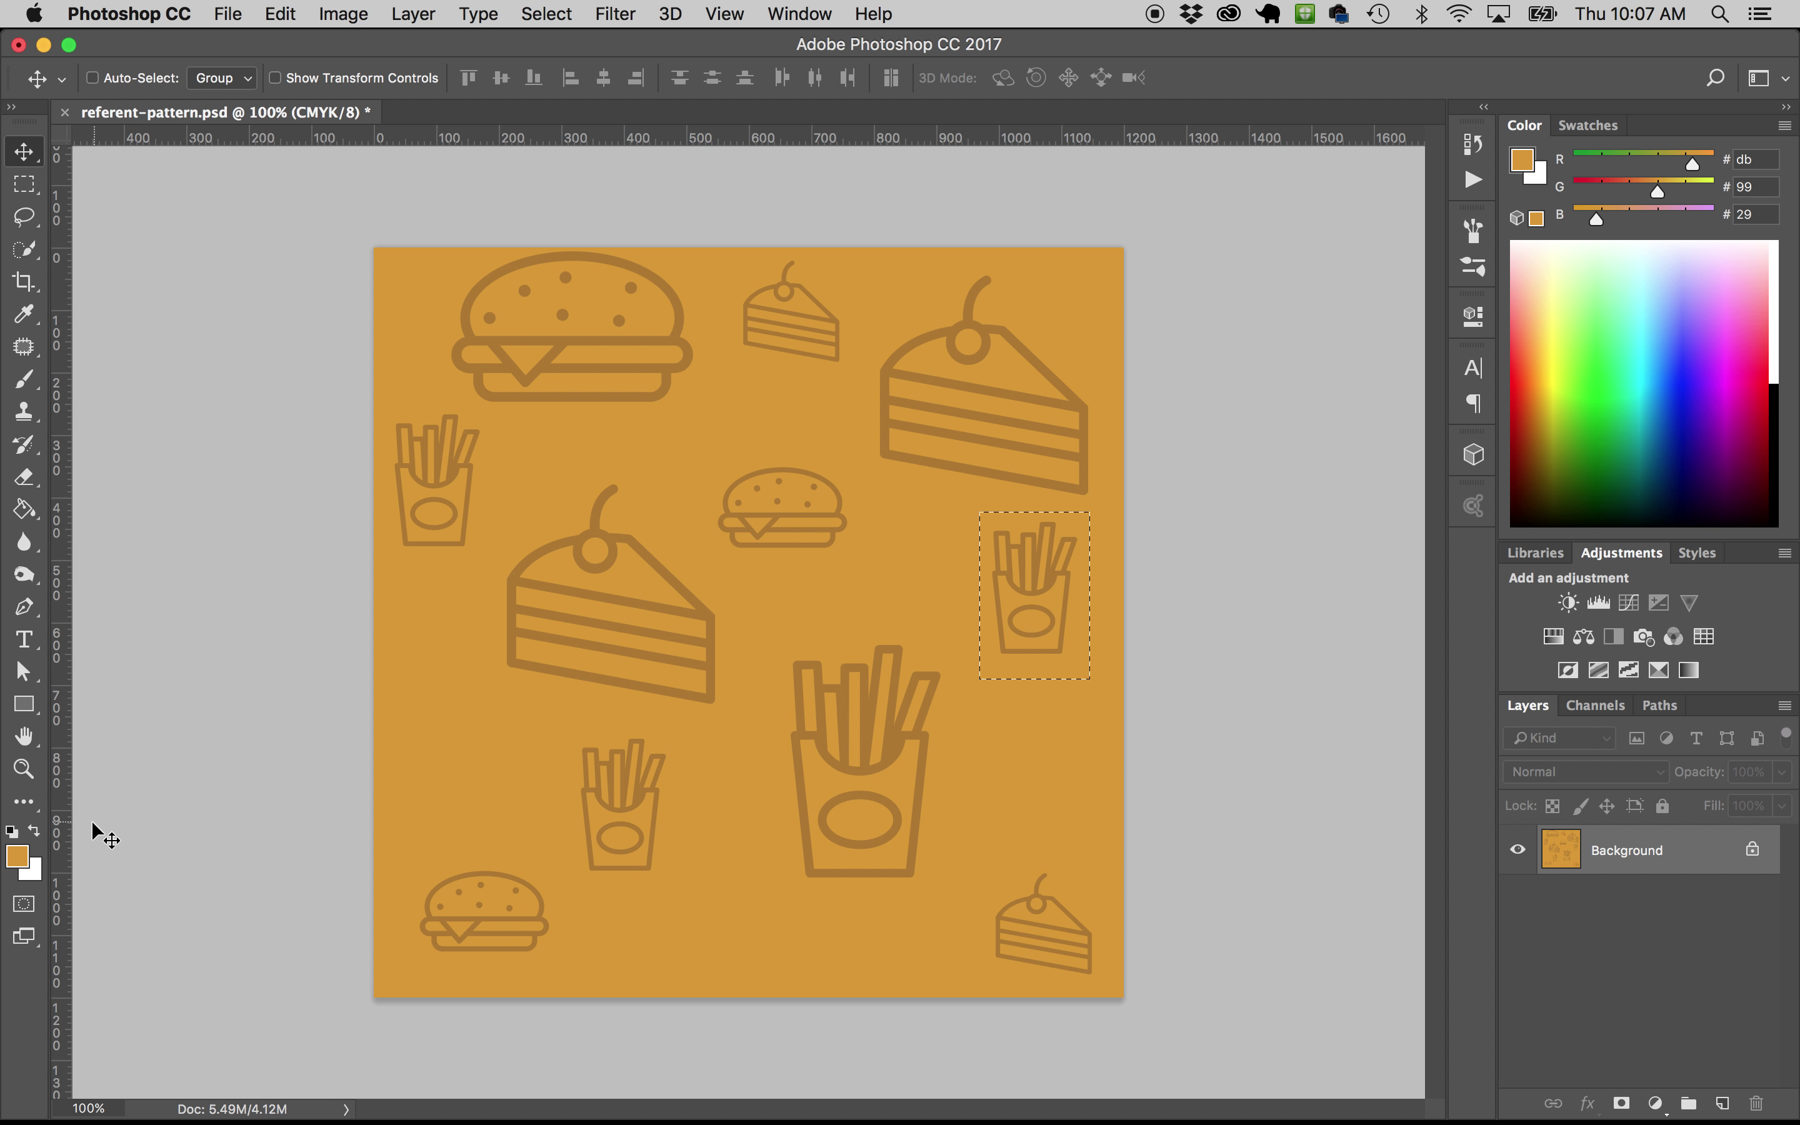
{"action": "left_click", "coordinate": [34, 831]}
{"action": "mouse_move", "coordinate": [1048, 565]}
{"action": "left_mouse_down"}
{"action": "mouse_move", "coordinate": [1049, 655]}
{"action": "mouse_move", "coordinate": [986, 584]}
{"action": "mouse_move", "coordinate": [1037, 565]}
{"action": "mouse_move", "coordinate": [1024, 622]}
{"action": "mouse_move", "coordinate": [831, 675]}
{"action": "mouse_move", "coordinate": [1069, 571]}
{"action": "mouse_move", "coordinate": [915, 699]}
{"action": "mouse_move", "coordinate": [1044, 606]}
{"action": "mouse_move", "coordinate": [1046, 569]}
{"action": "mouse_move", "coordinate": [1043, 587]}
{"action": "left_mouse_up"}
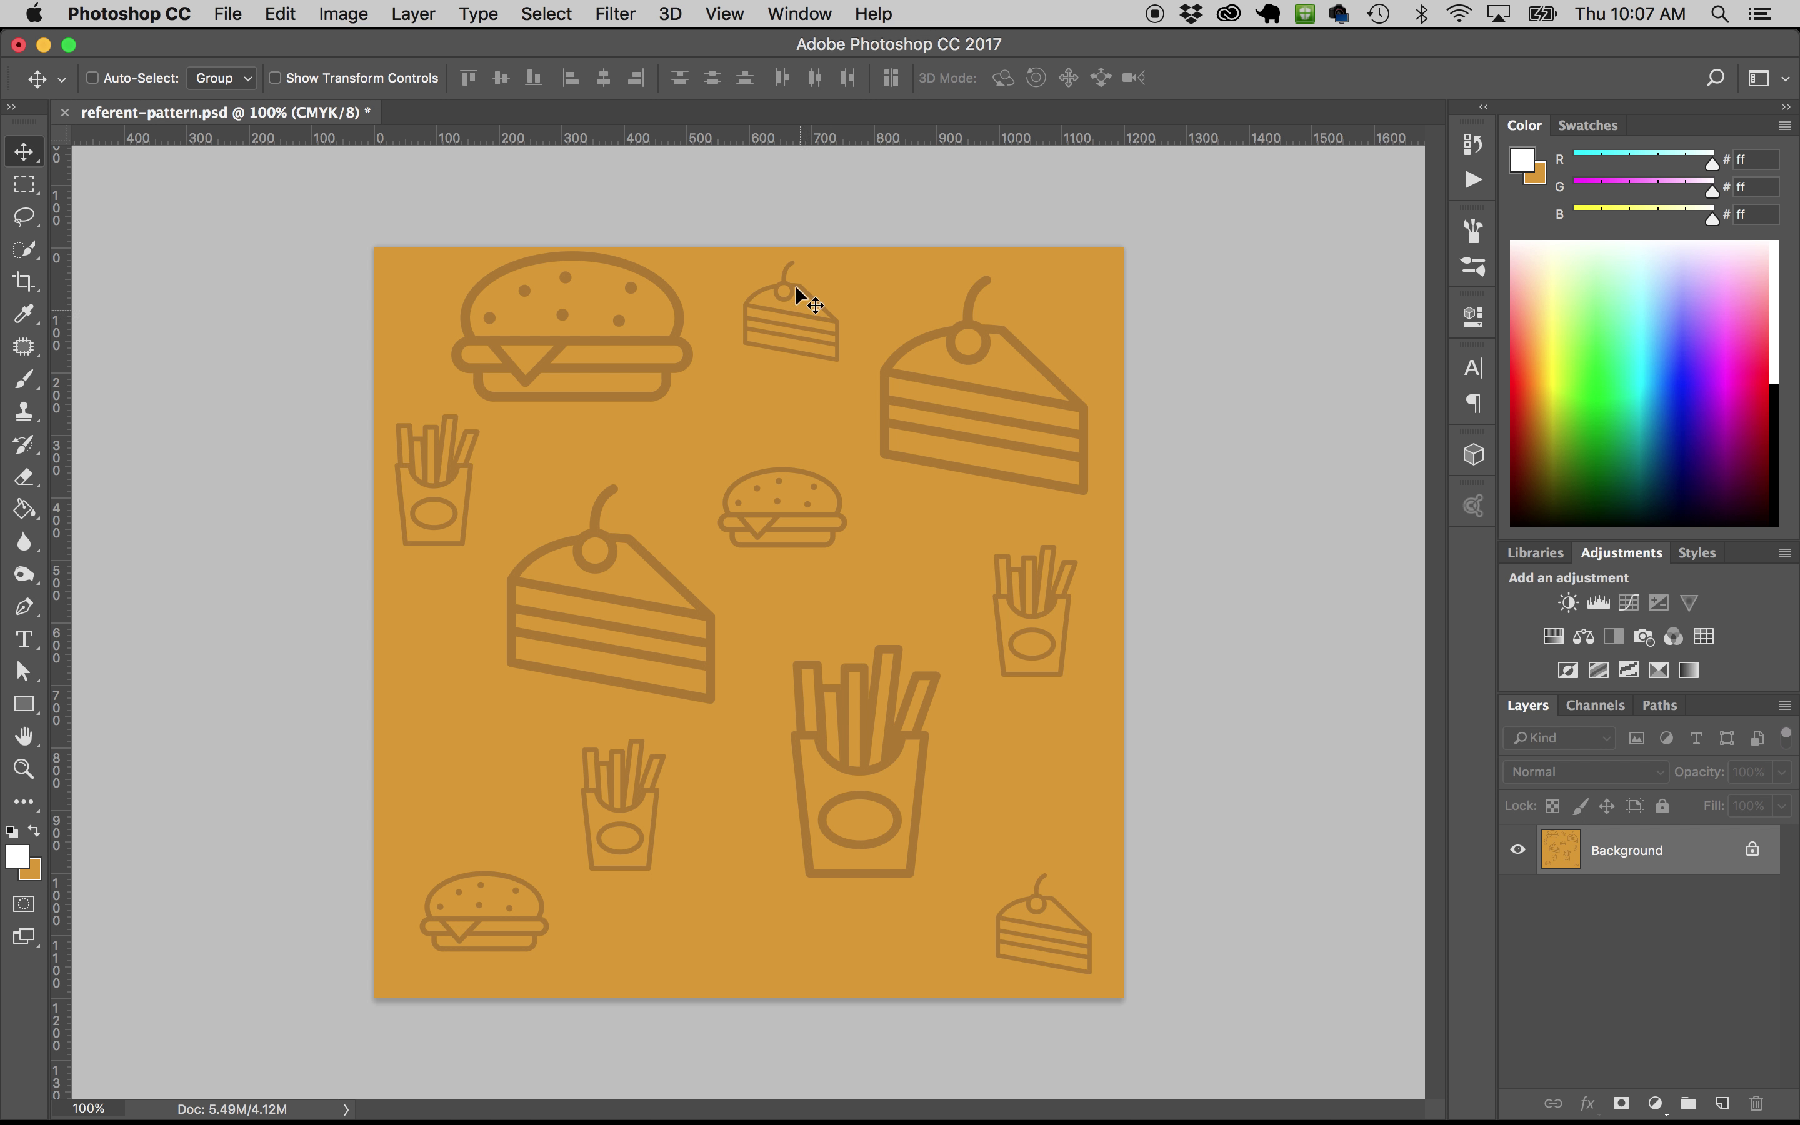
Apply the Offset filter with horizontal 0, vertical +600 pixels and undefined areas set to Wrap Around
{"action": "left_click", "coordinate": [636, 13]}
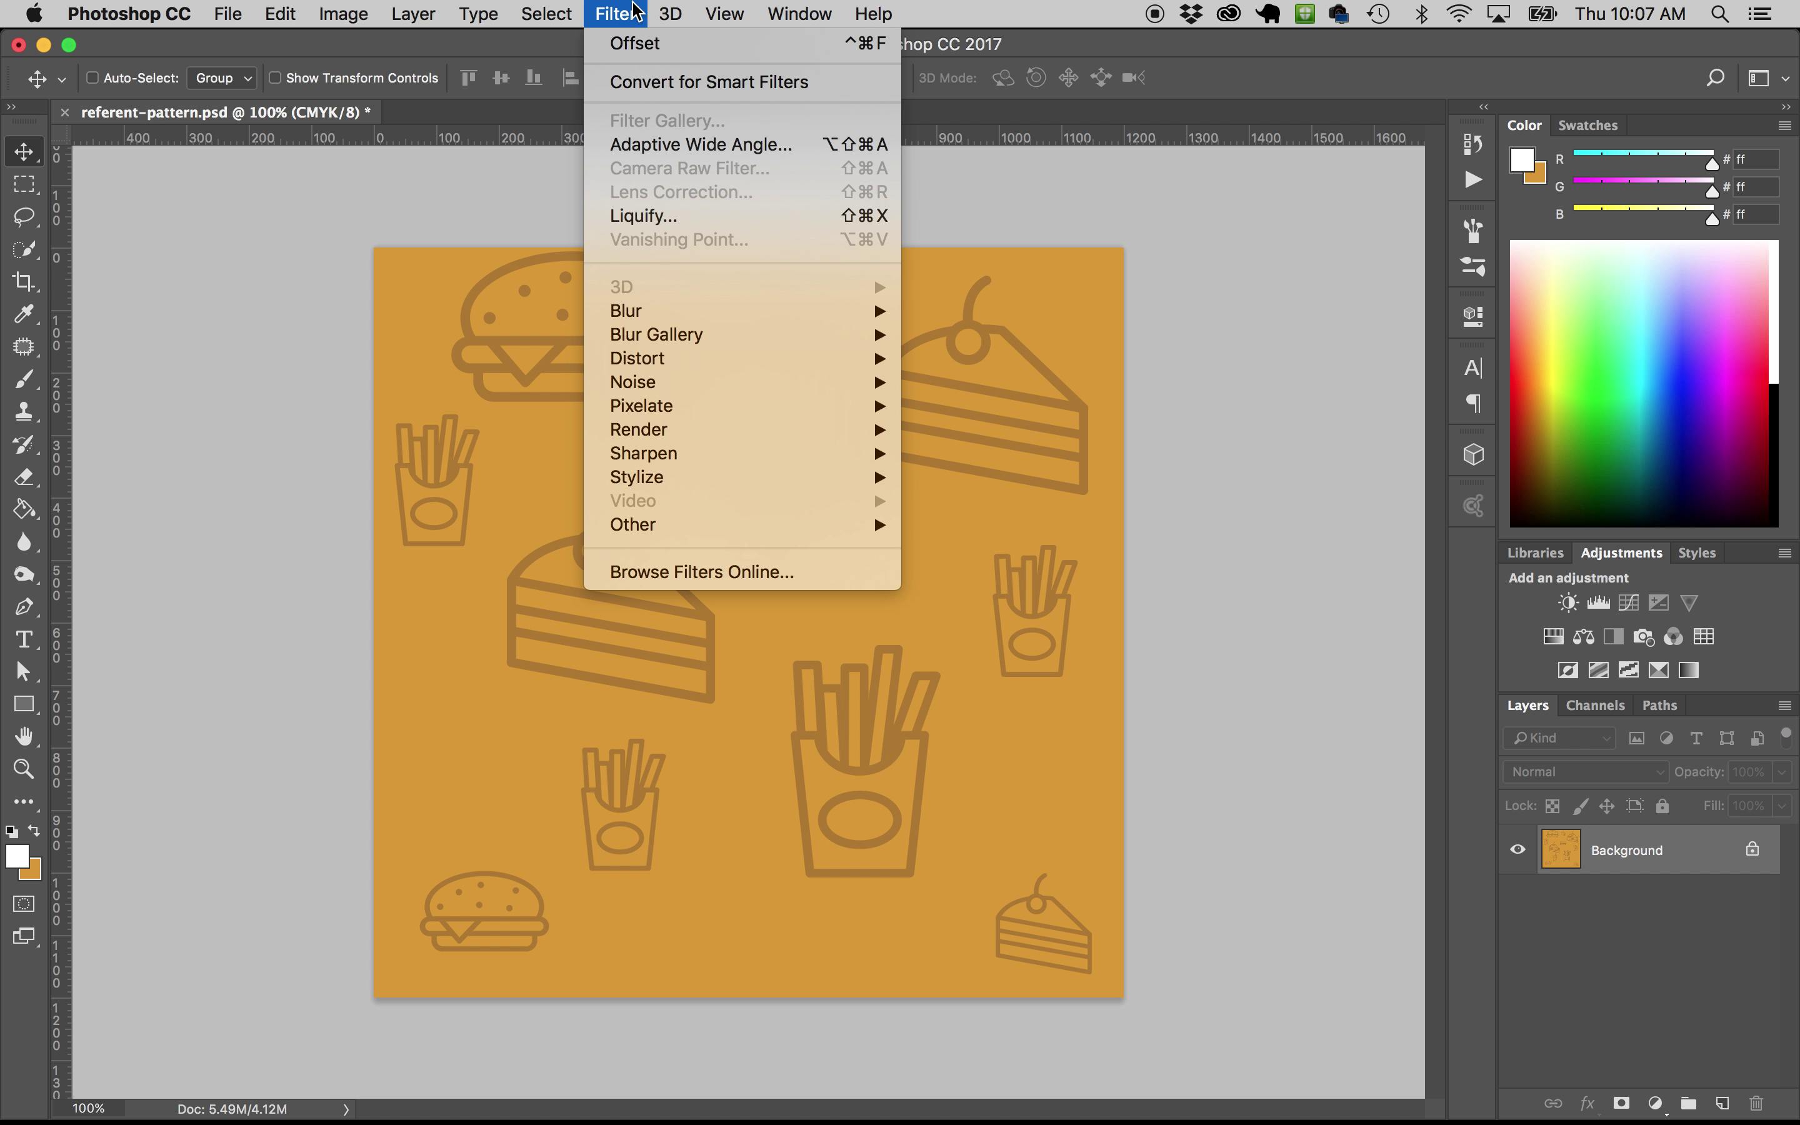
{"action": "mouse_move", "coordinate": [689, 528]}
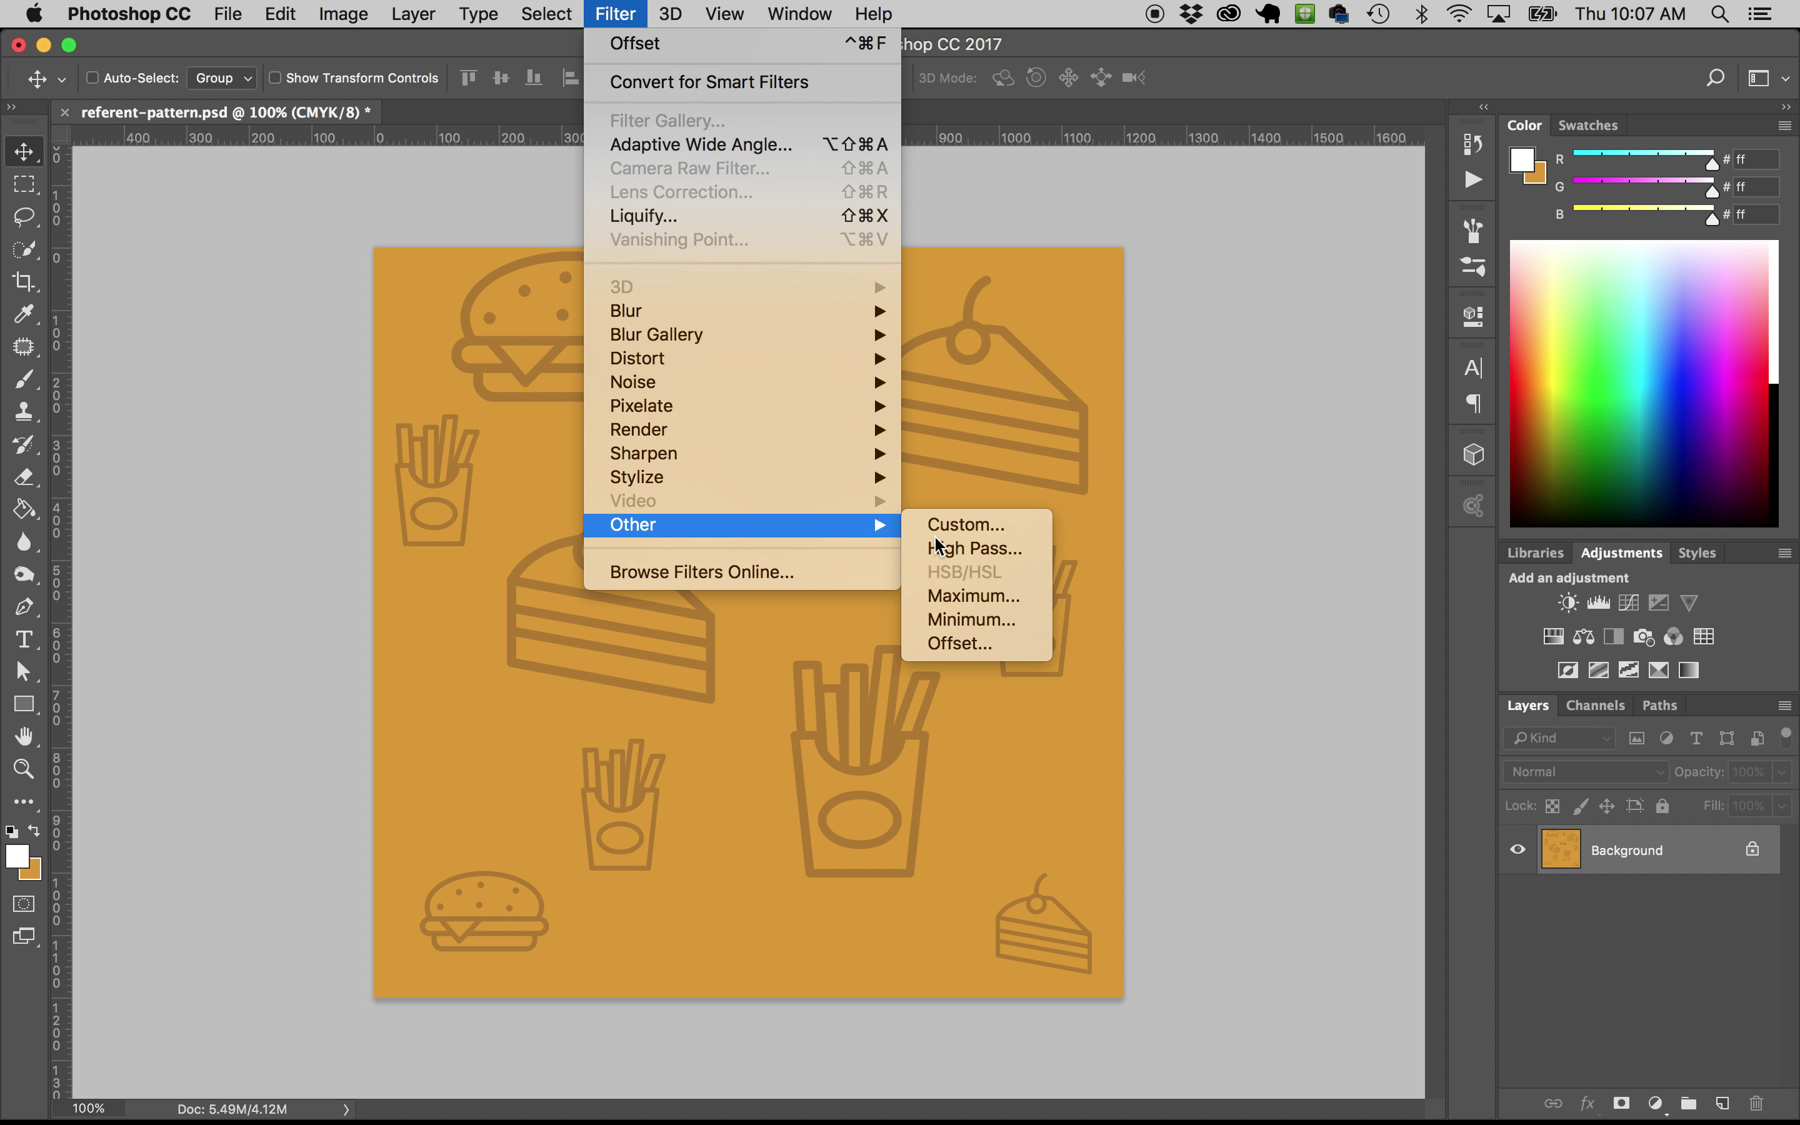
{"action": "left_click", "coordinate": [1002, 640]}
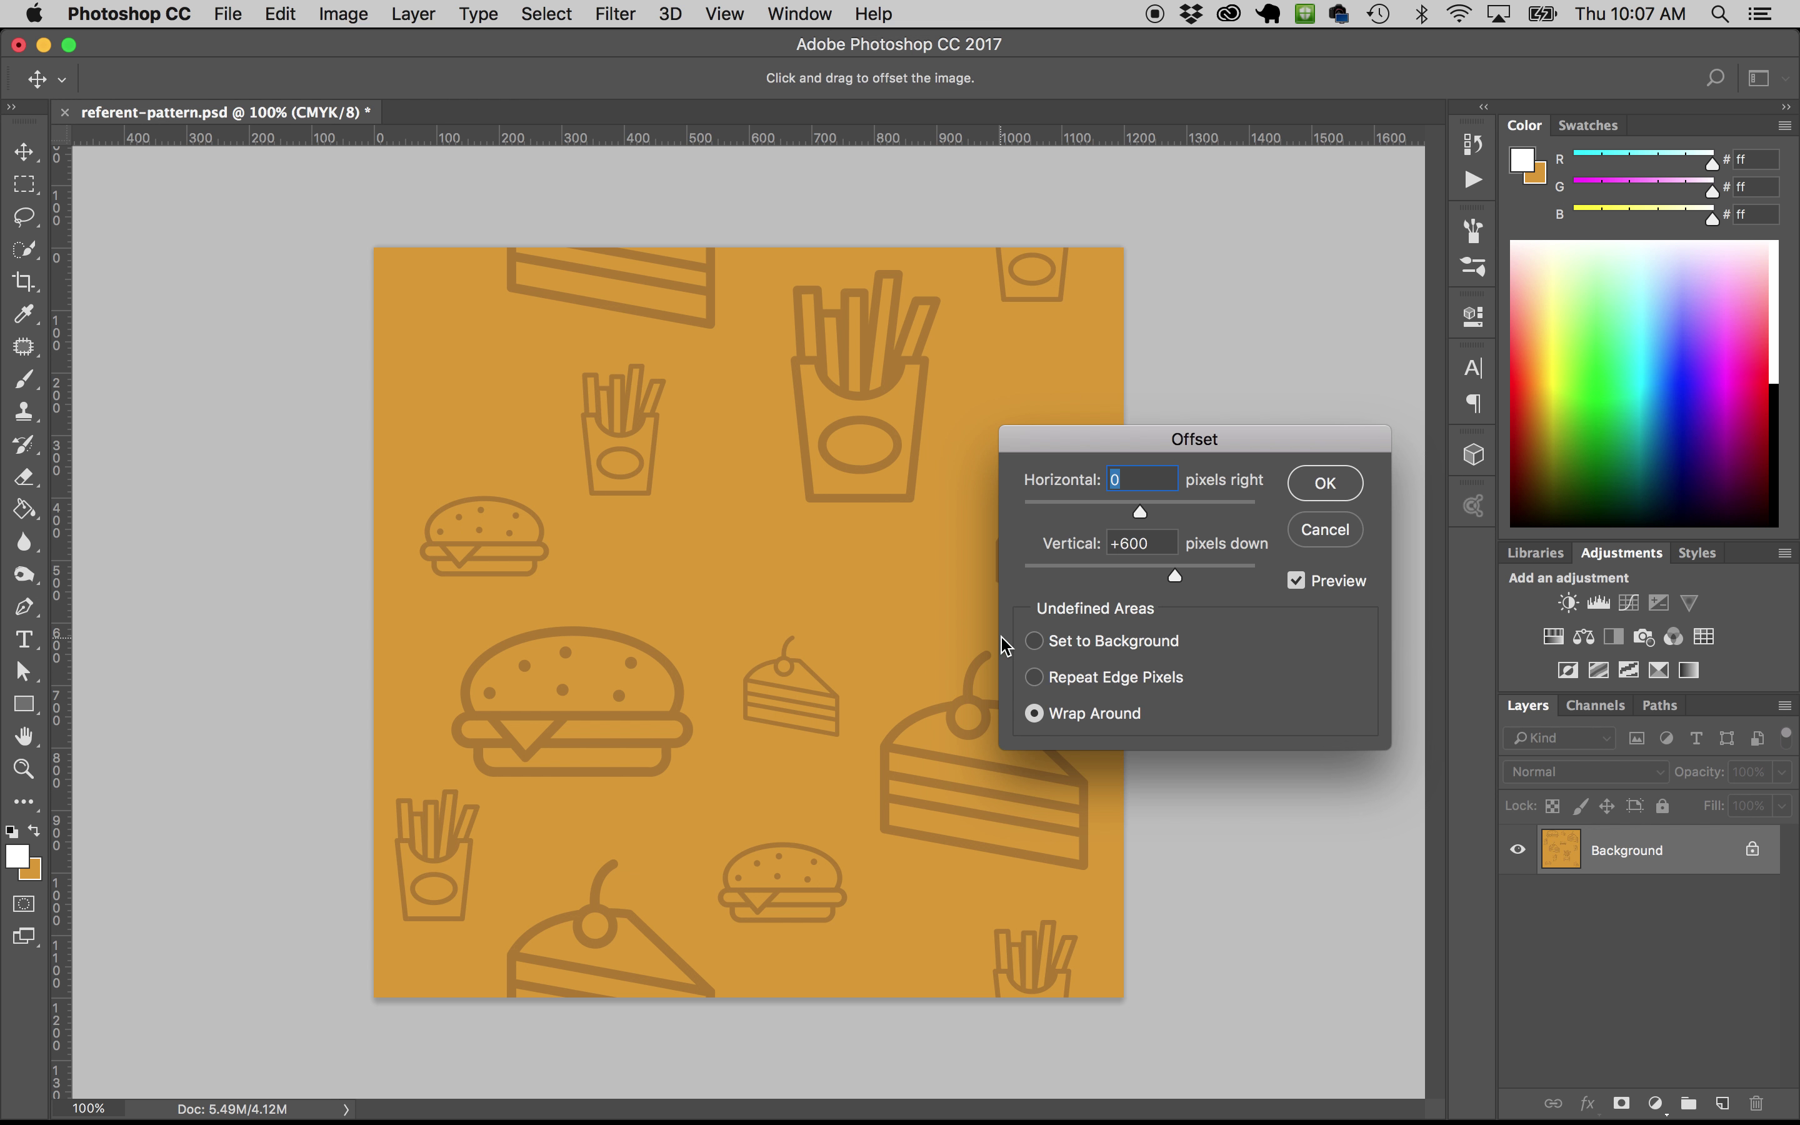
{"action": "double_click", "coordinate": [1128, 541]}
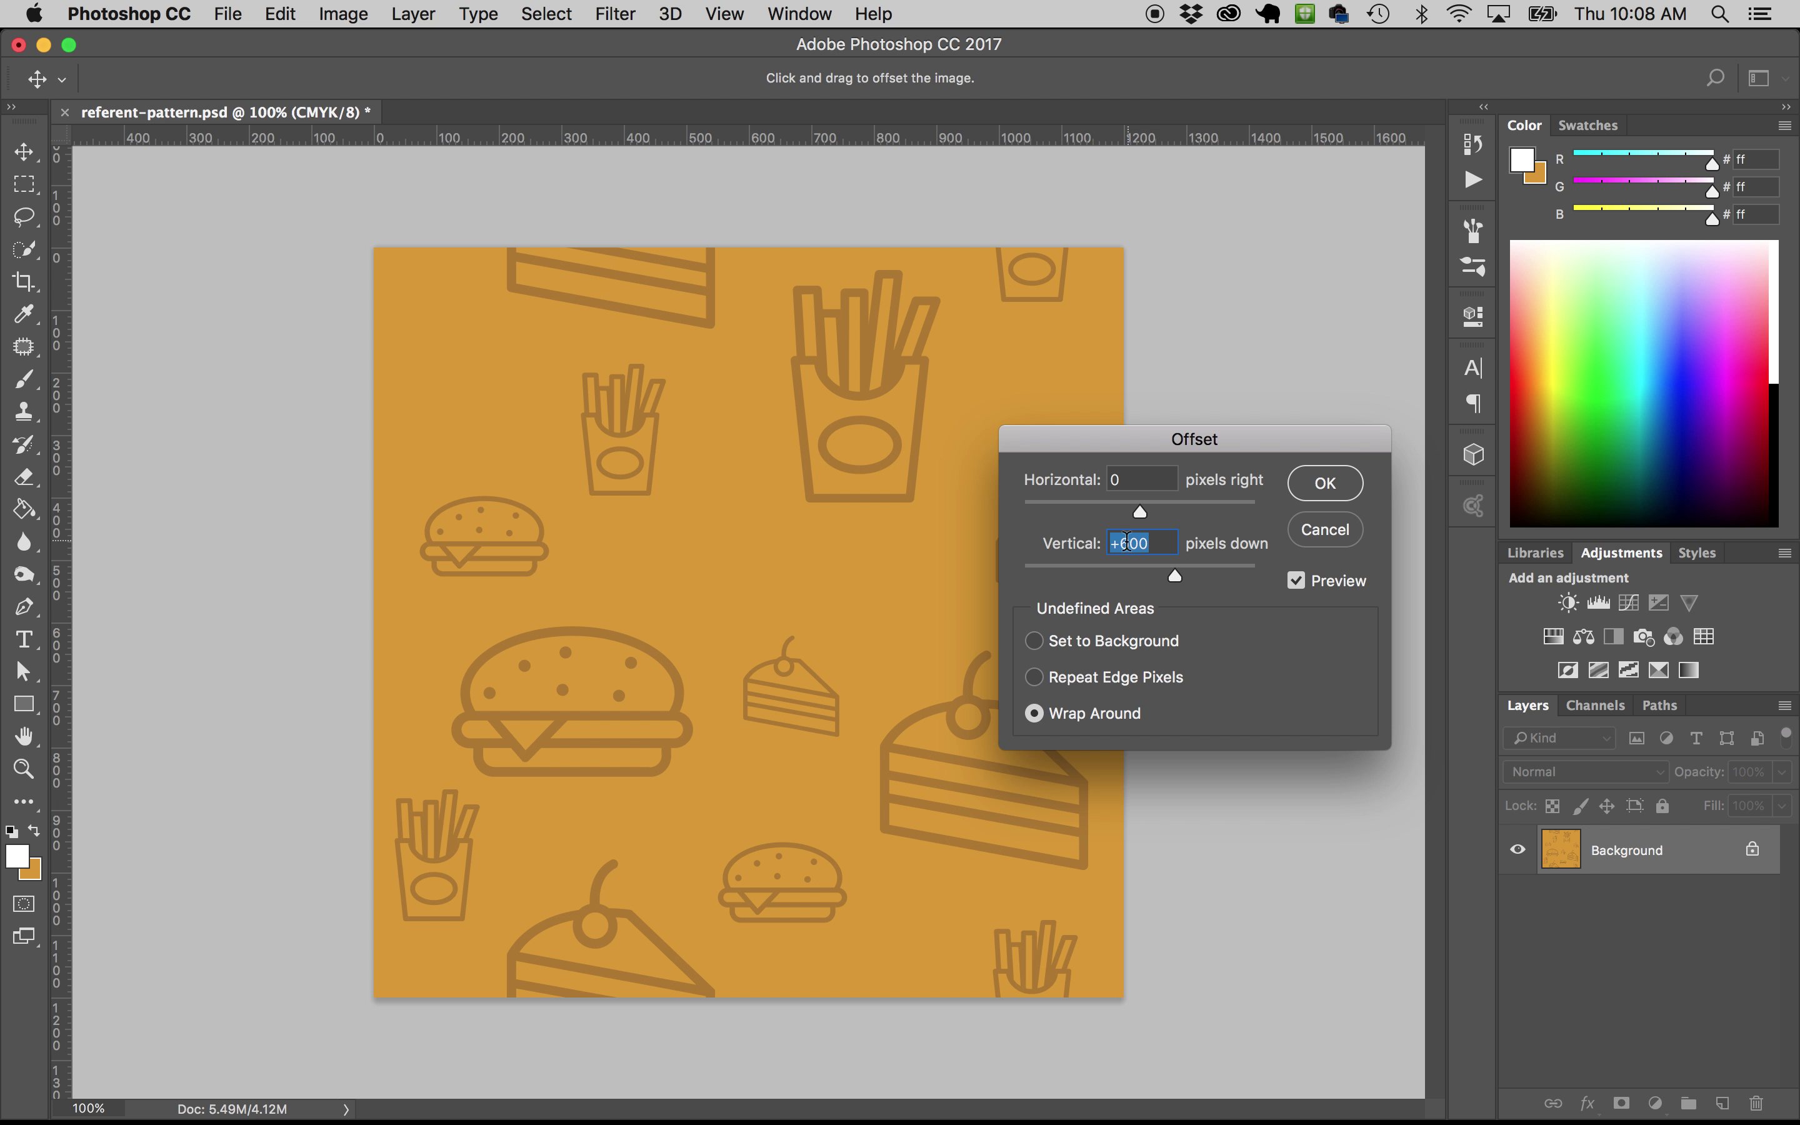
{"action": "left_click", "coordinate": [1128, 543]}
{"action": "left_click", "coordinate": [1337, 482]}
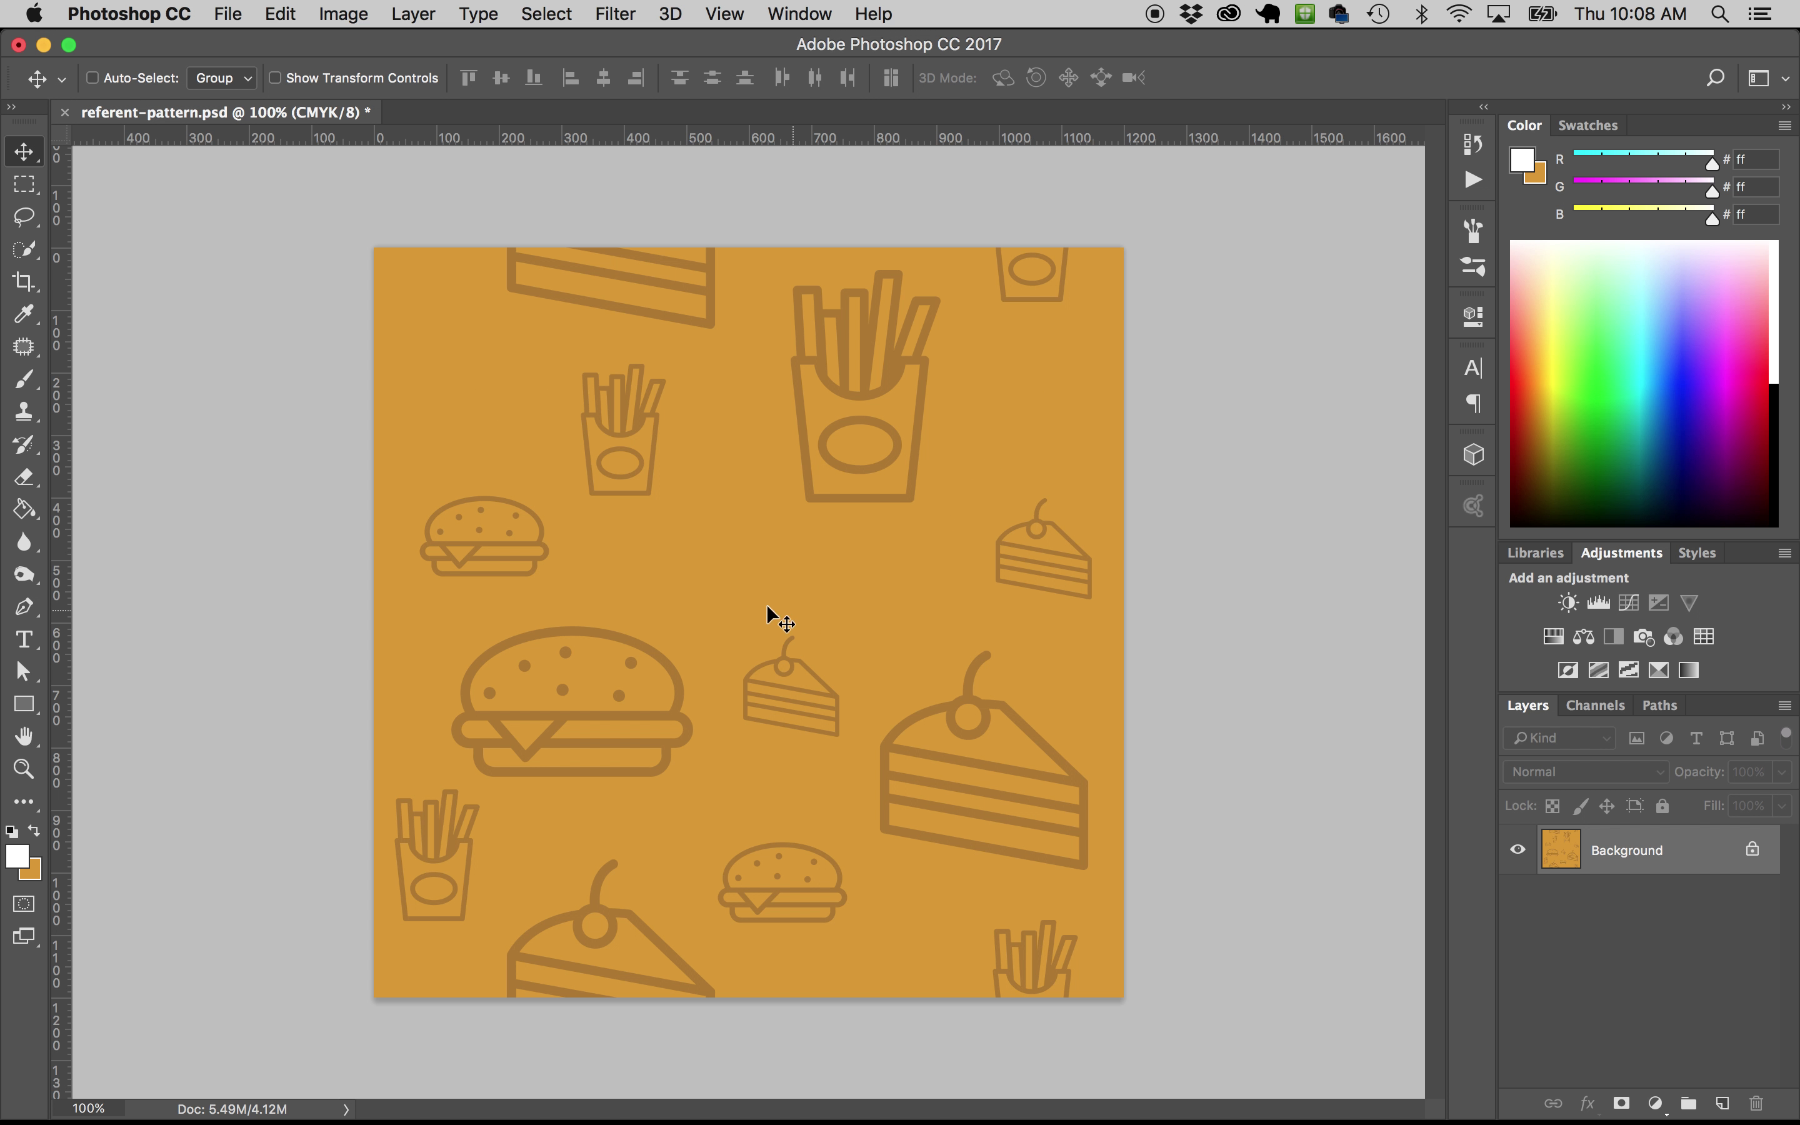
Marquee-select the small cake between the large hamburger and large cake and move it slightly up
{"action": "key", "text": "m"}
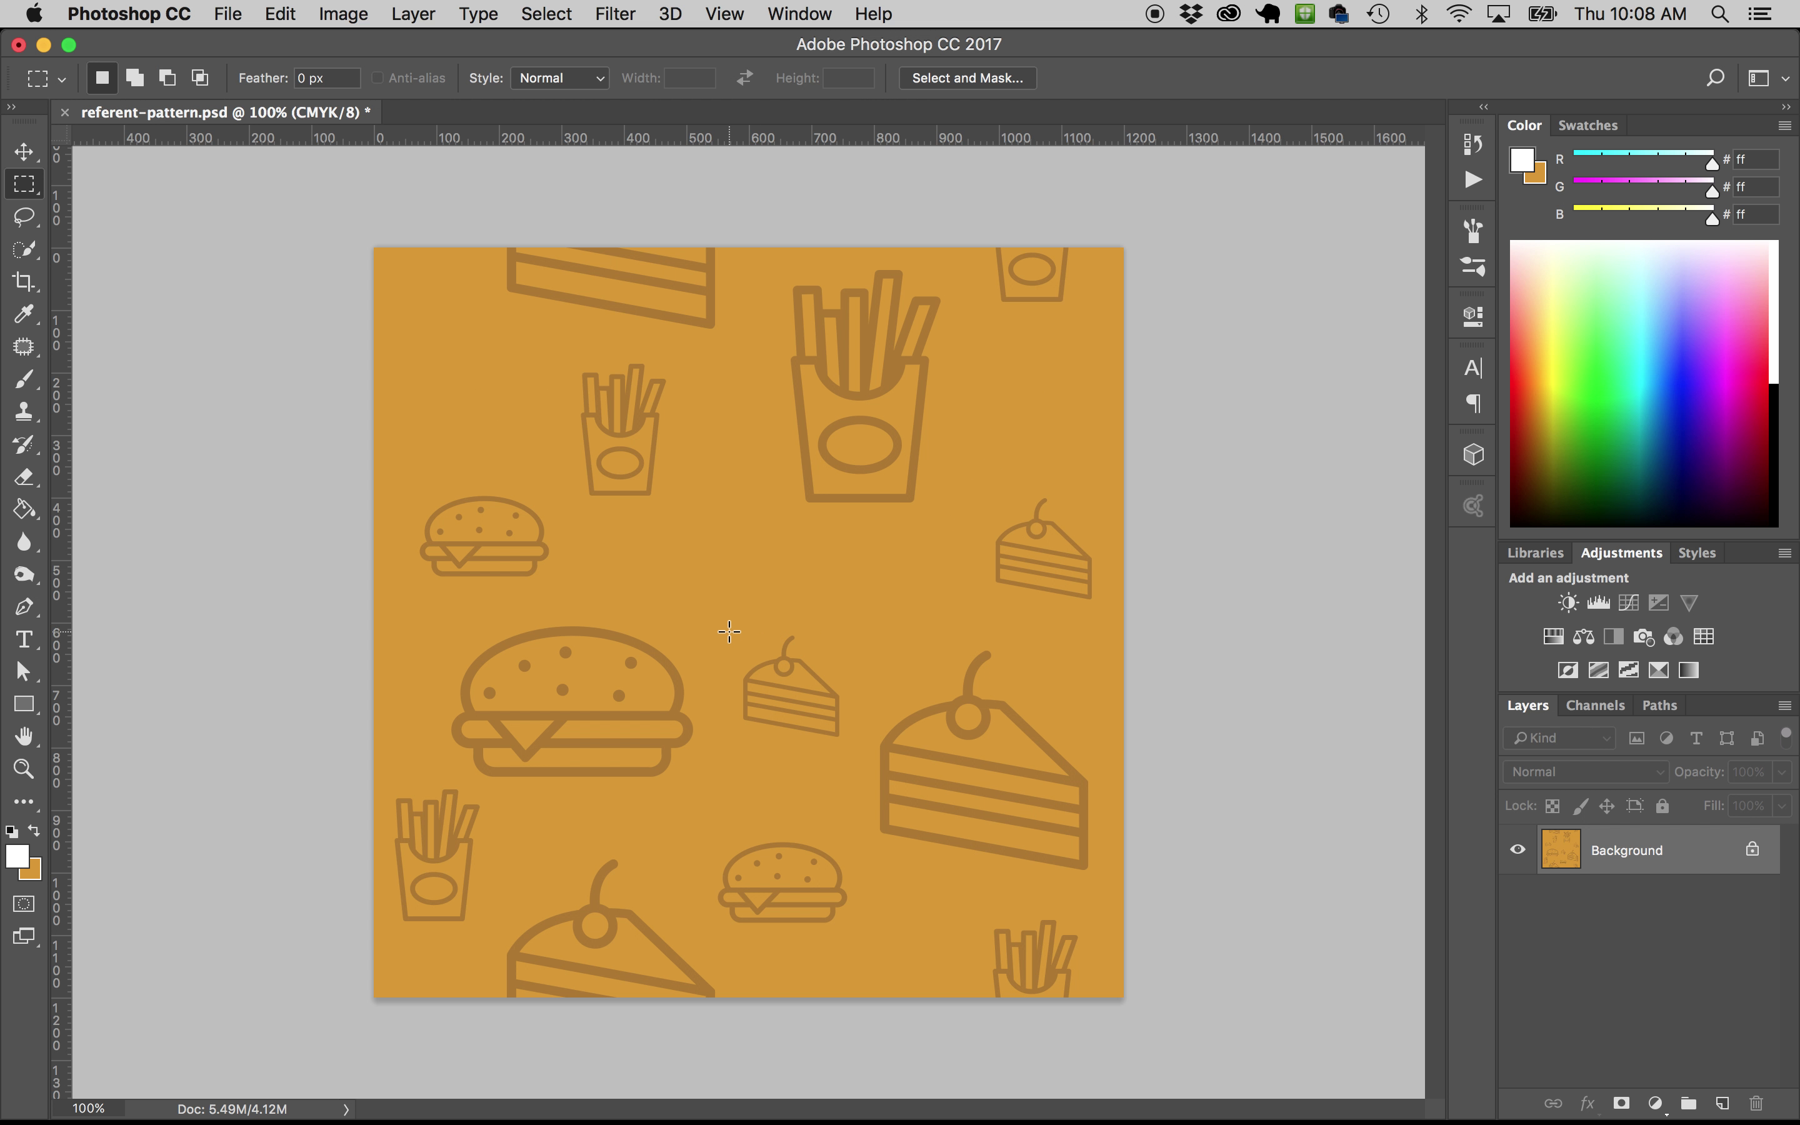
{"action": "left_click_drag", "start_coordinate": [729, 629], "coordinate": [792, 663]}
{"action": "key", "text": "v"}
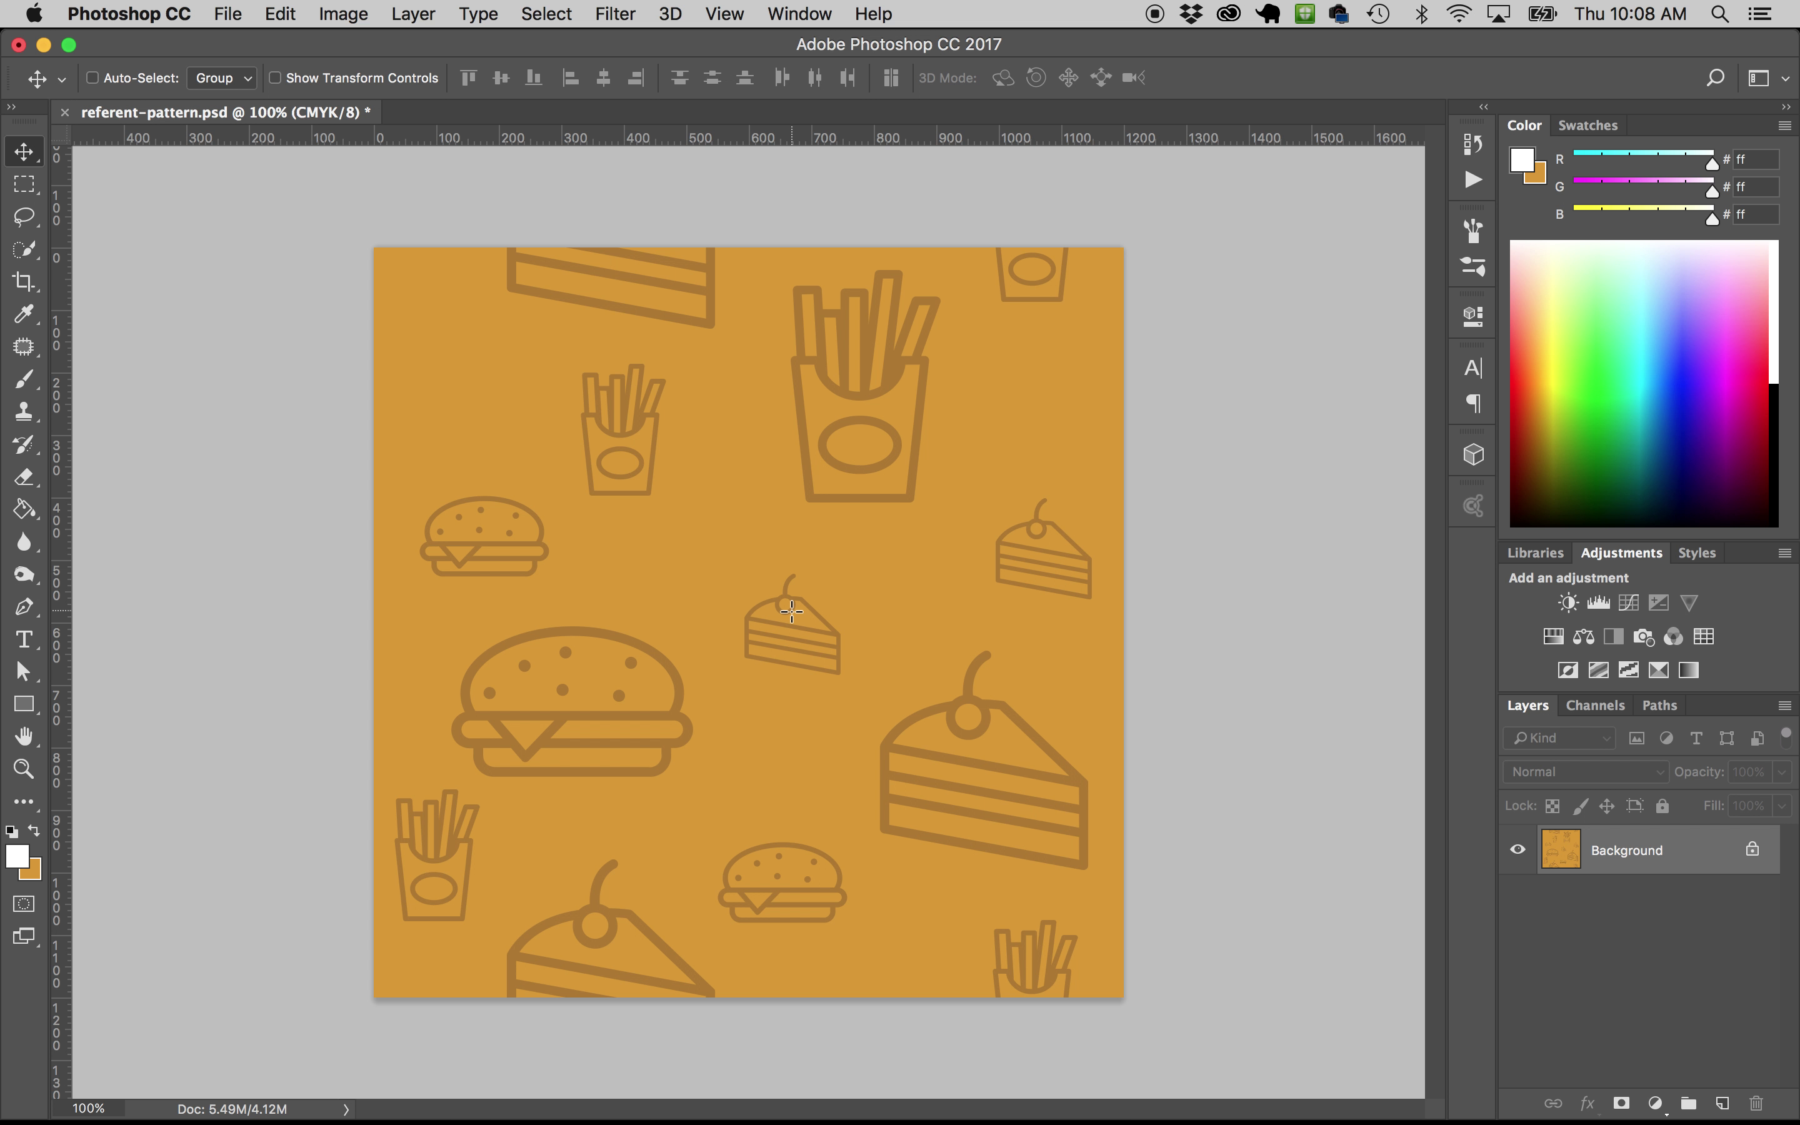
Marquee-select the small french fries between the cut-off cake and large fries and move them slightly down and to the right
{"action": "key", "text": "m"}
{"action": "left_click", "coordinate": [558, 346]}
{"action": "left_click_drag", "start_coordinate": [558, 347], "coordinate": [677, 487]}
{"action": "key", "text": "v"}
{"action": "key", "text": "super+d"}
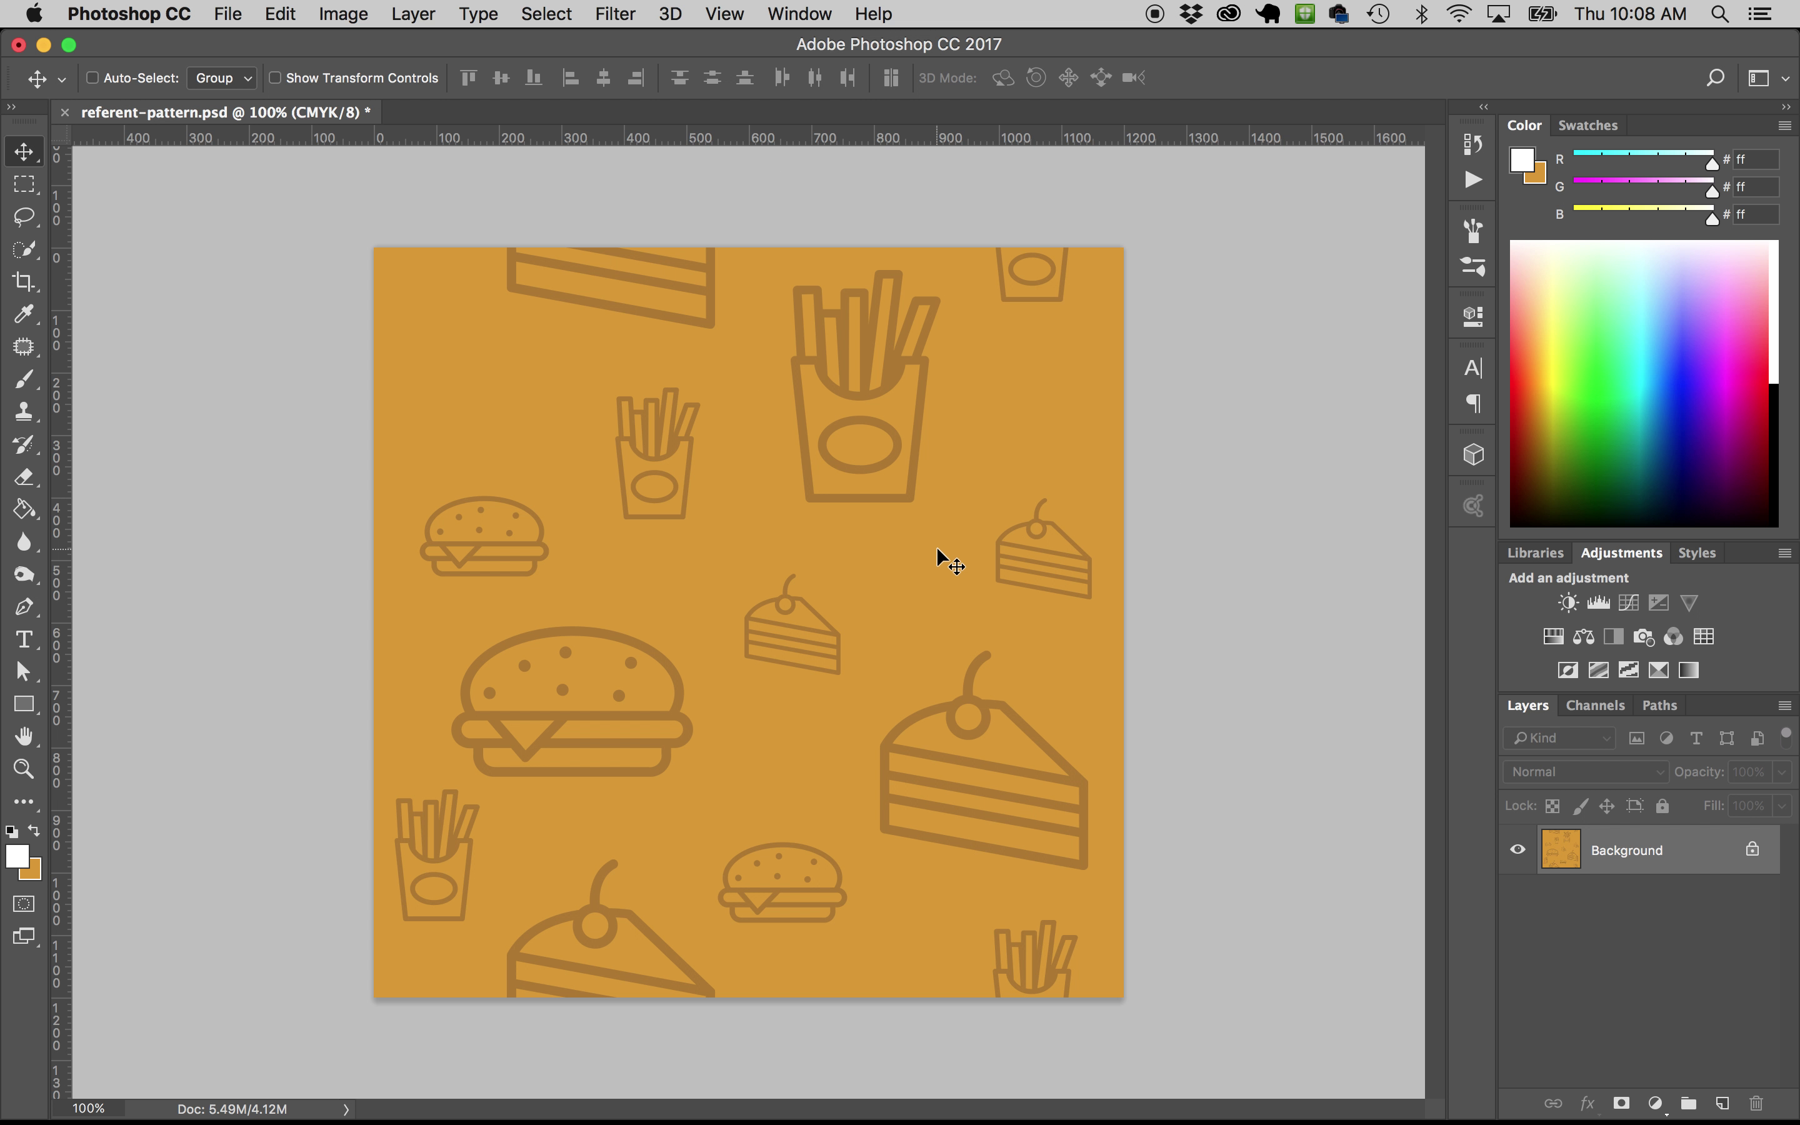
Marquee-select the small hamburger above the large hamburger and move it beside the large fries, above the small cake at the canvas's right edge
{"action": "key", "text": "m"}
{"action": "left_click_drag", "start_coordinate": [451, 525], "coordinate": [1076, 434]}
{"action": "key", "text": "v"}
{"action": "key", "text": "ctrl+d"}
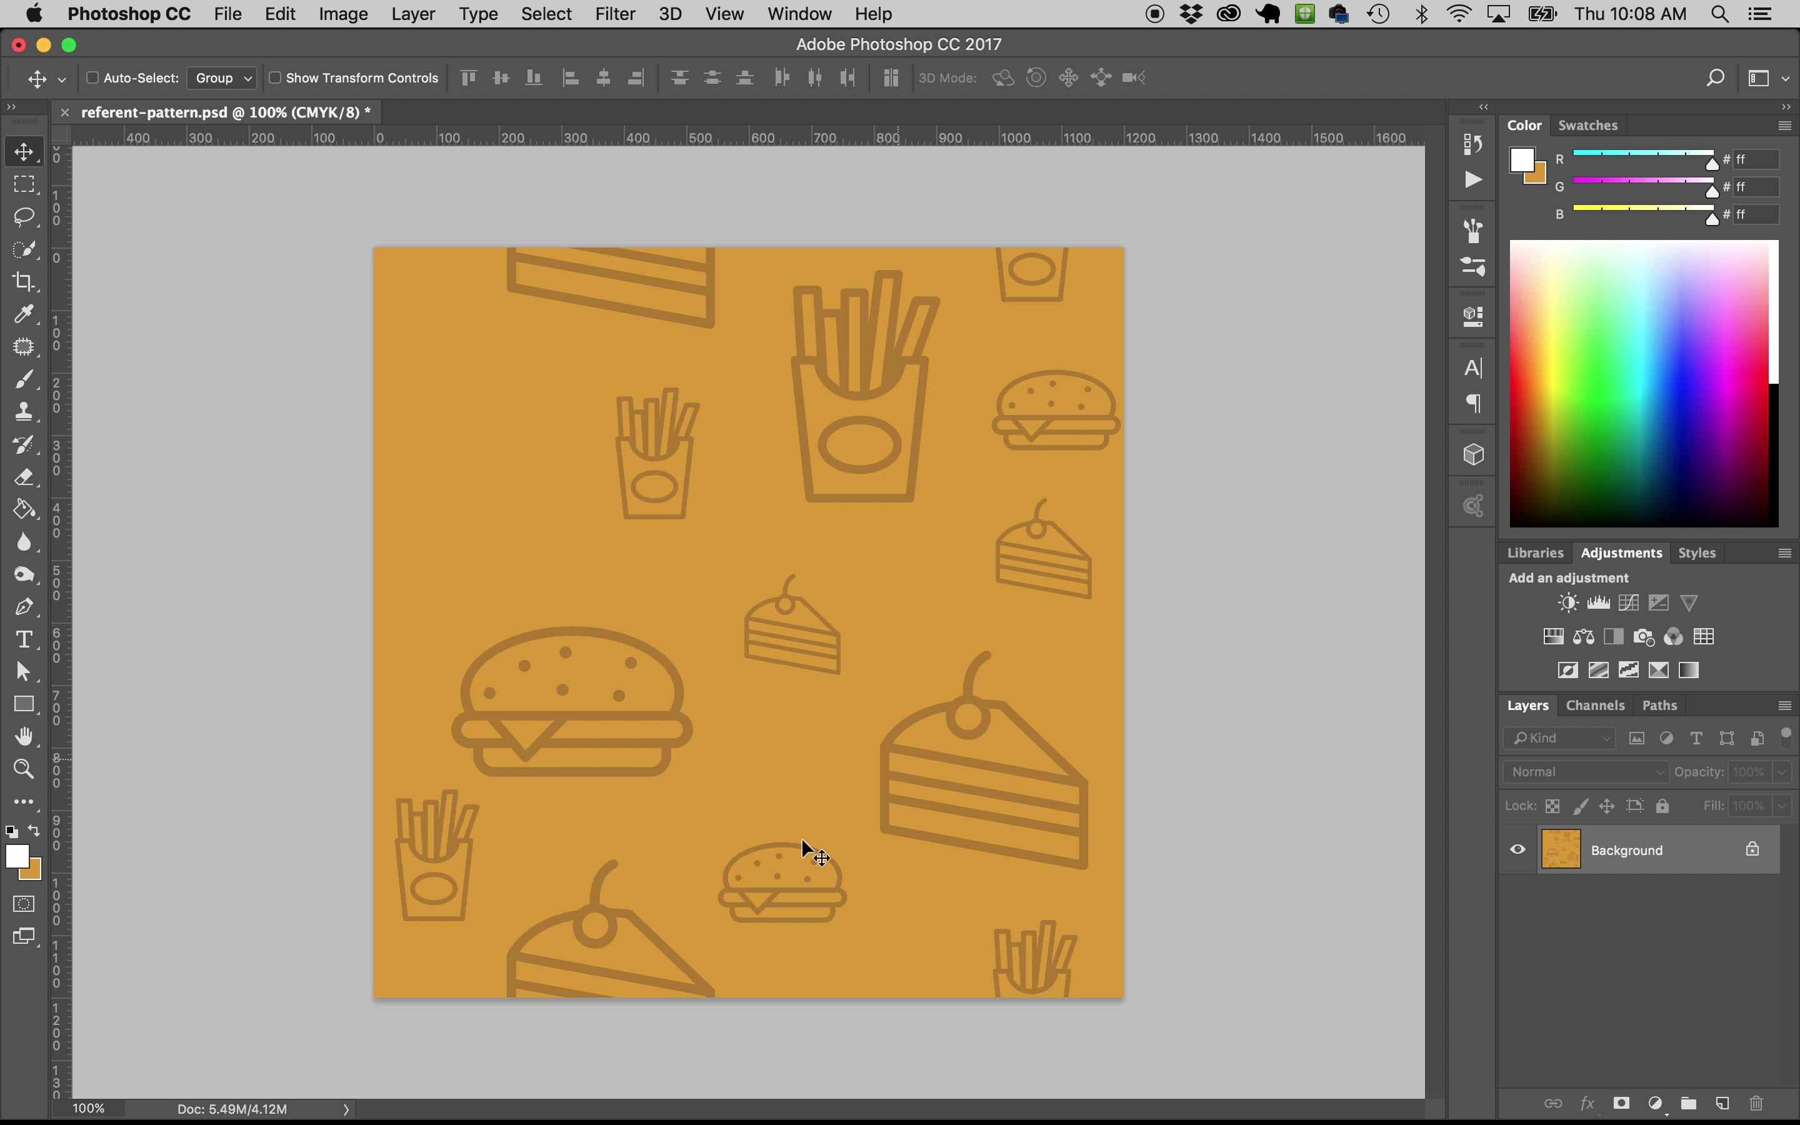
Marquee-select the small cake in the middle and place a copy in the empty upper-left area of the canvas, beside the small fries
{"action": "key", "text": "m"}
{"action": "left_click_drag", "start_coordinate": [734, 555], "coordinate": [494, 440]}
{"action": "key", "text": "v"}
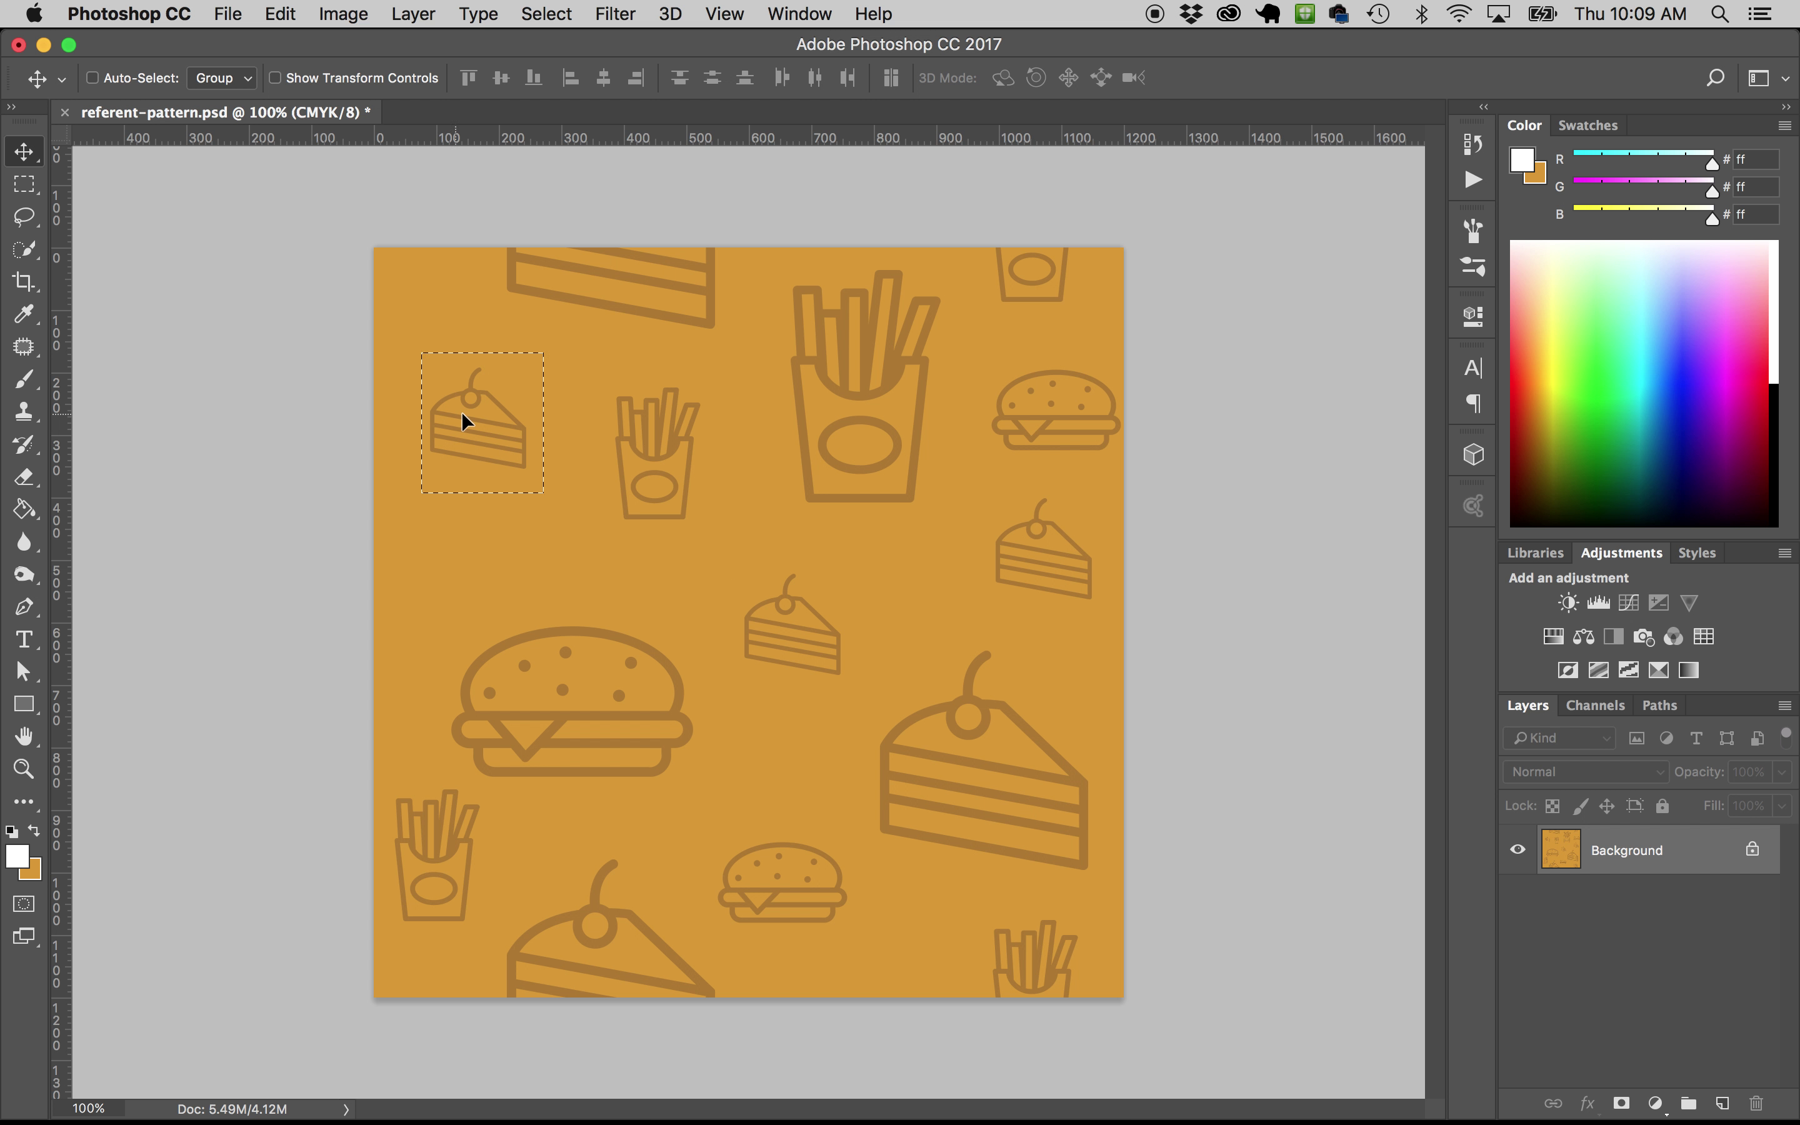
{"action": "left_click_drag", "start_coordinate": [495, 418], "coordinate": [490, 399]}
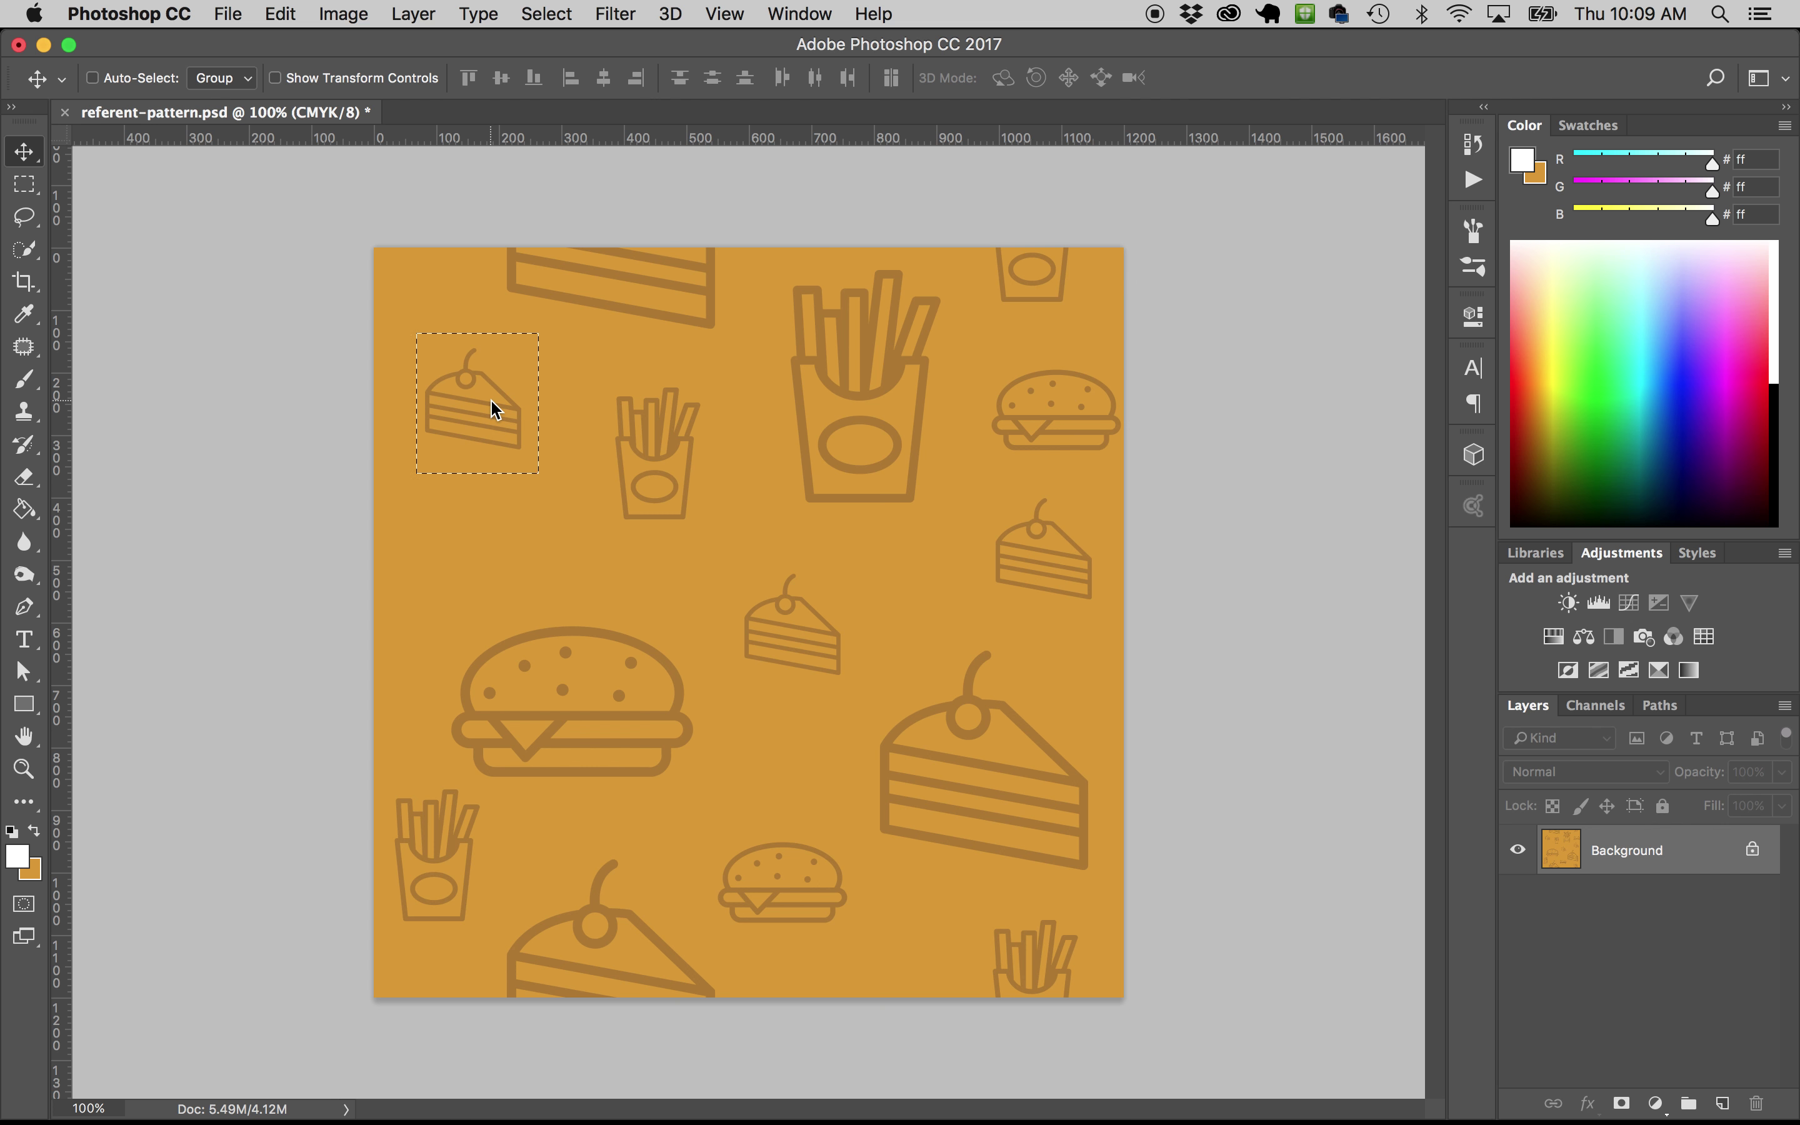
{"action": "key", "text": "super"}
{"action": "key", "text": "super"}
{"action": "key", "text": "super+d"}
Marquee-select the small hamburger near the canvas's bottom, place a copy between the upper-left small cake and large hamburger, and nudge it slightly up
{"action": "key", "text": "m"}
{"action": "left_click_drag", "start_coordinate": [711, 835], "coordinate": [532, 576]}
{"action": "key", "text": "v"}
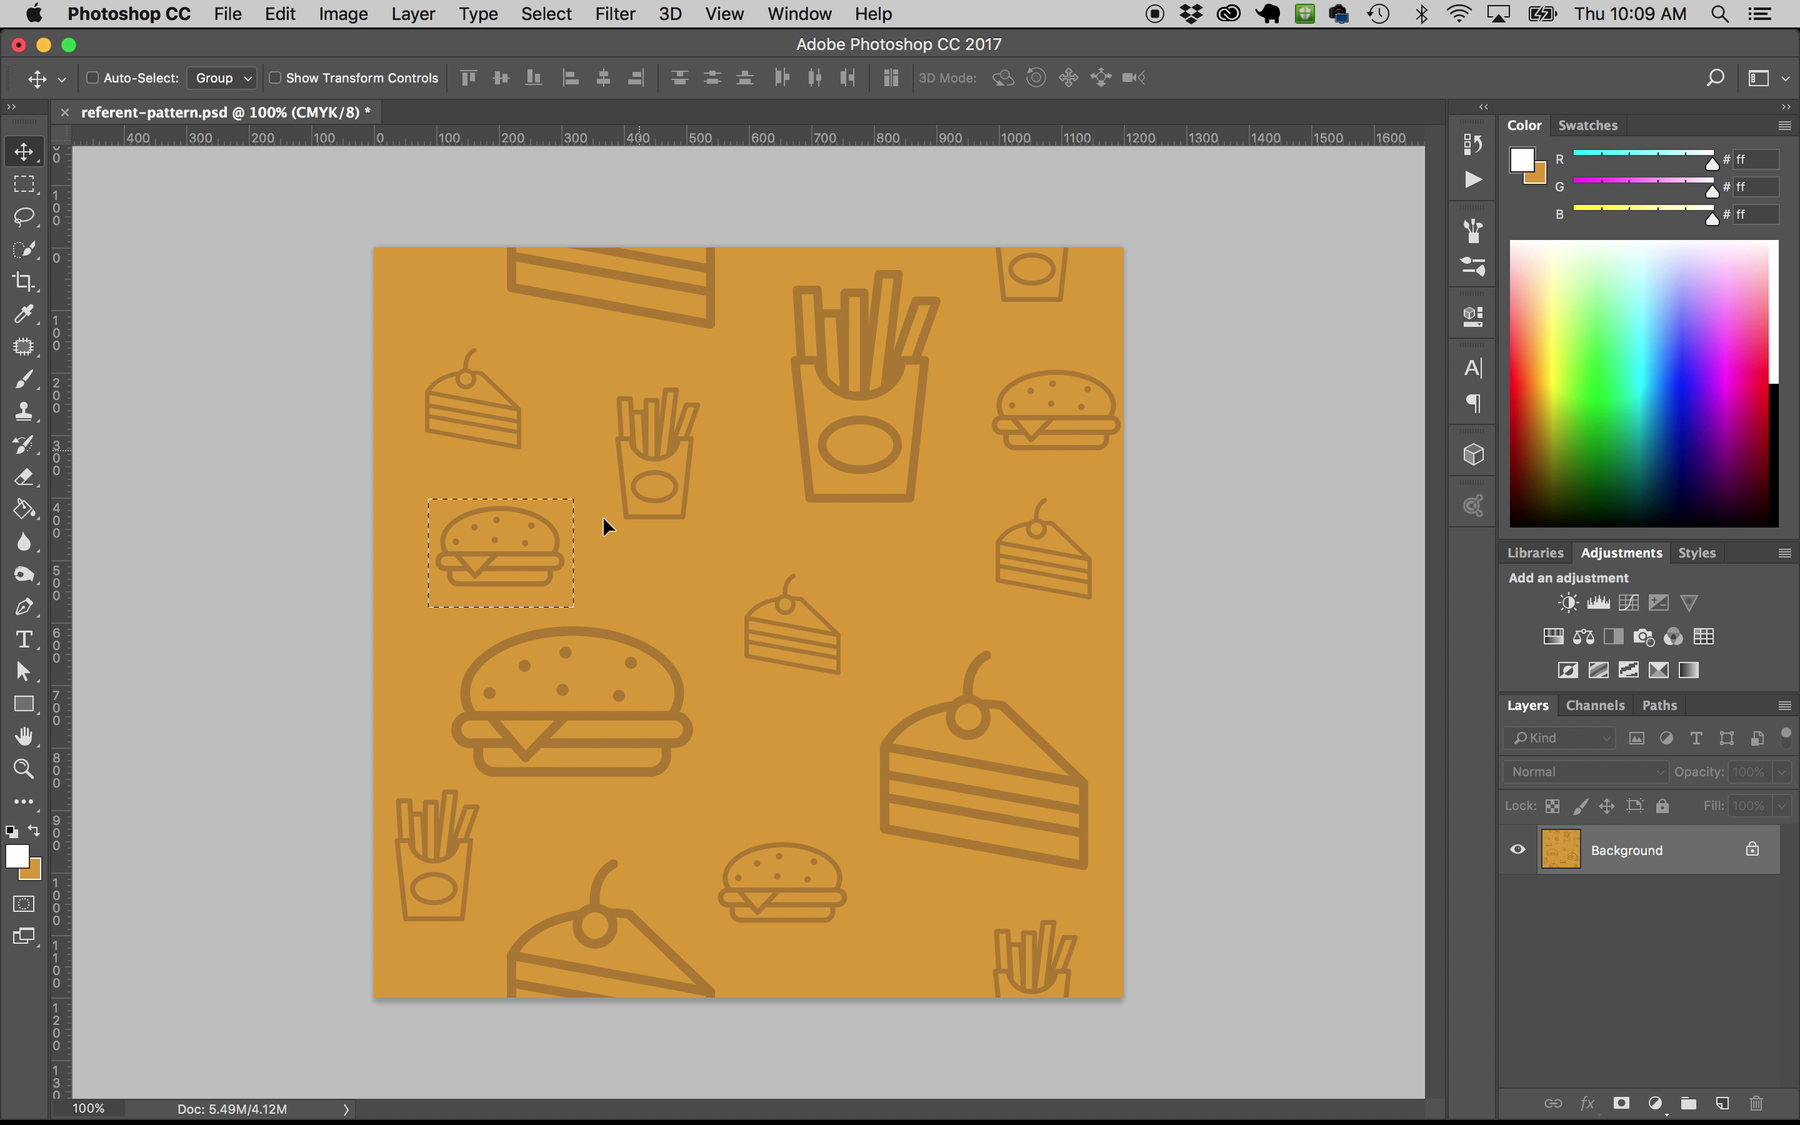
{"action": "key", "text": "Up"}
{"action": "key", "text": "Up"}
{"action": "key", "text": "Up"}
{"action": "key", "text": "Up"}
{"action": "key", "text": "Up"}
{"action": "key", "text": "Up"}
{"action": "key", "text": "Up"}
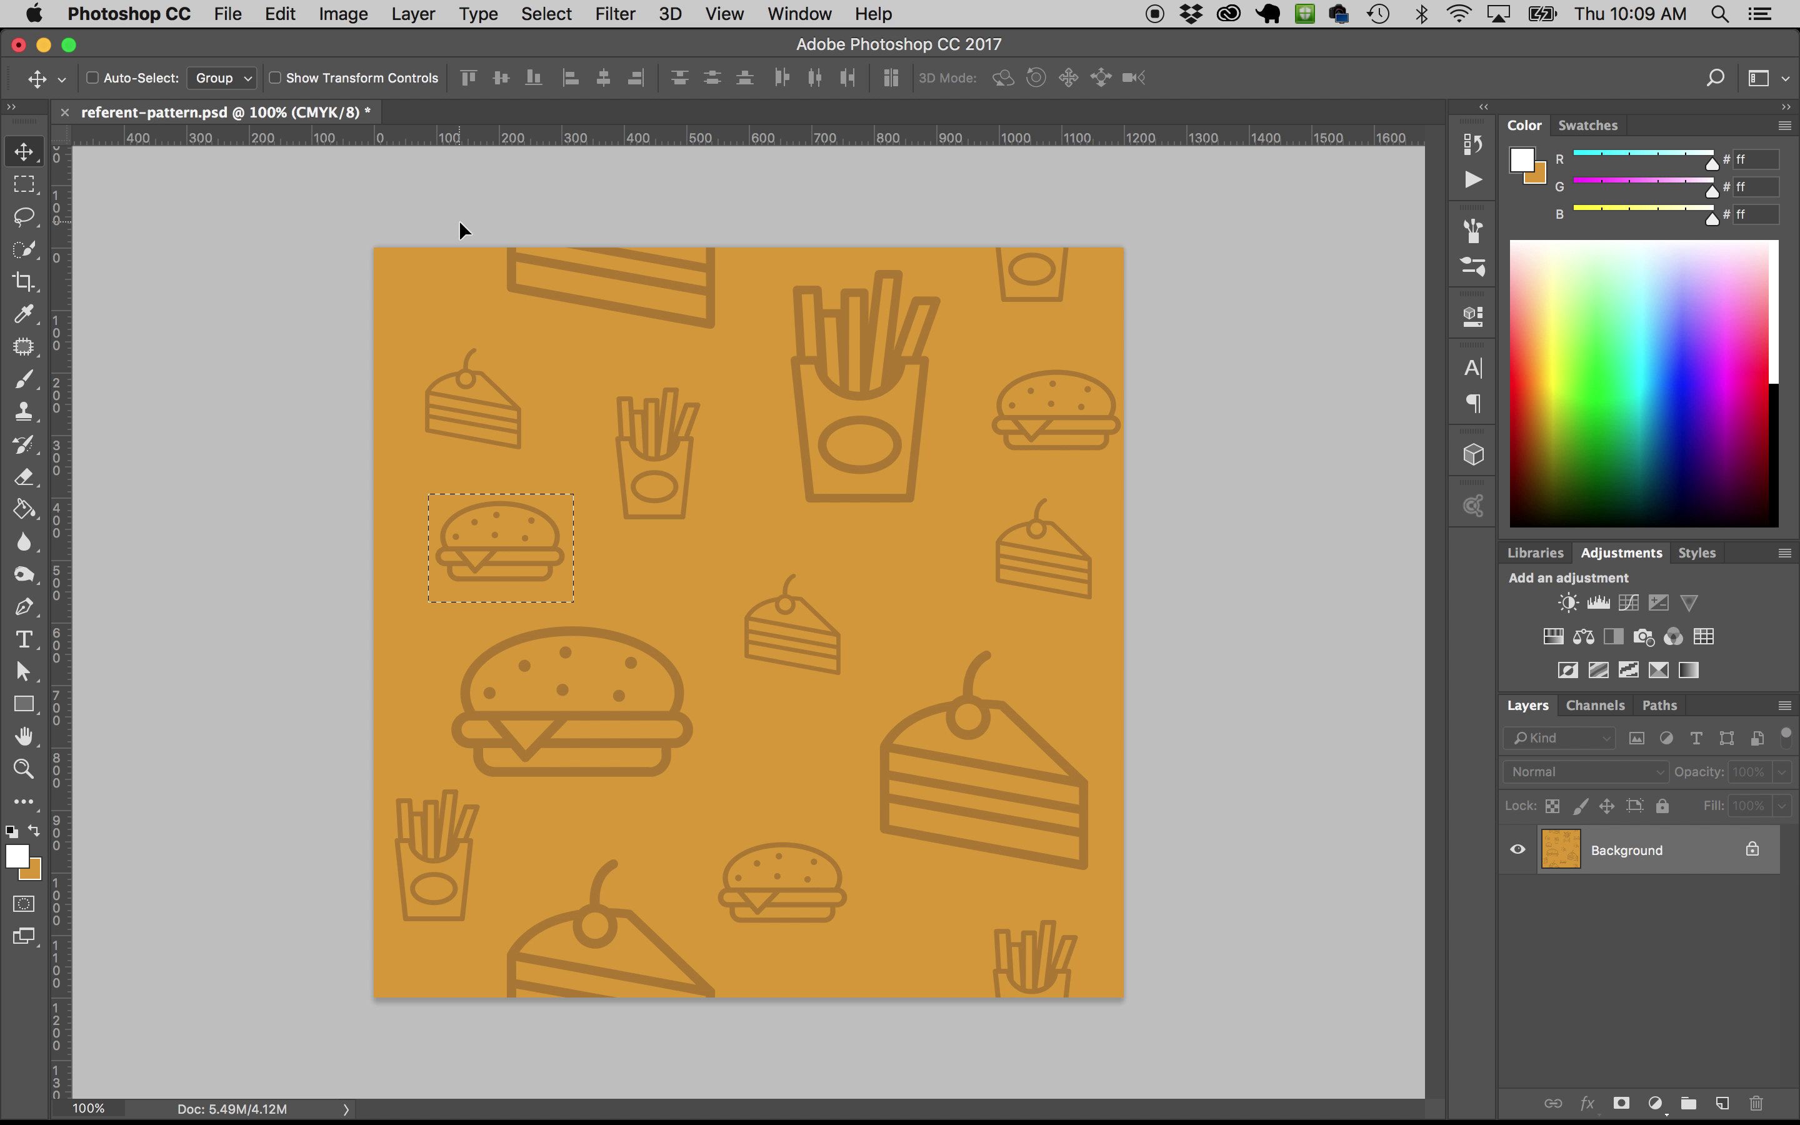
{"action": "key", "text": "super+d"}
Apply the Offset filter with horizontal 600 pixels, vertical 0 and undefined areas set to Wrap Around
{"action": "left_click", "coordinate": [723, 13]}
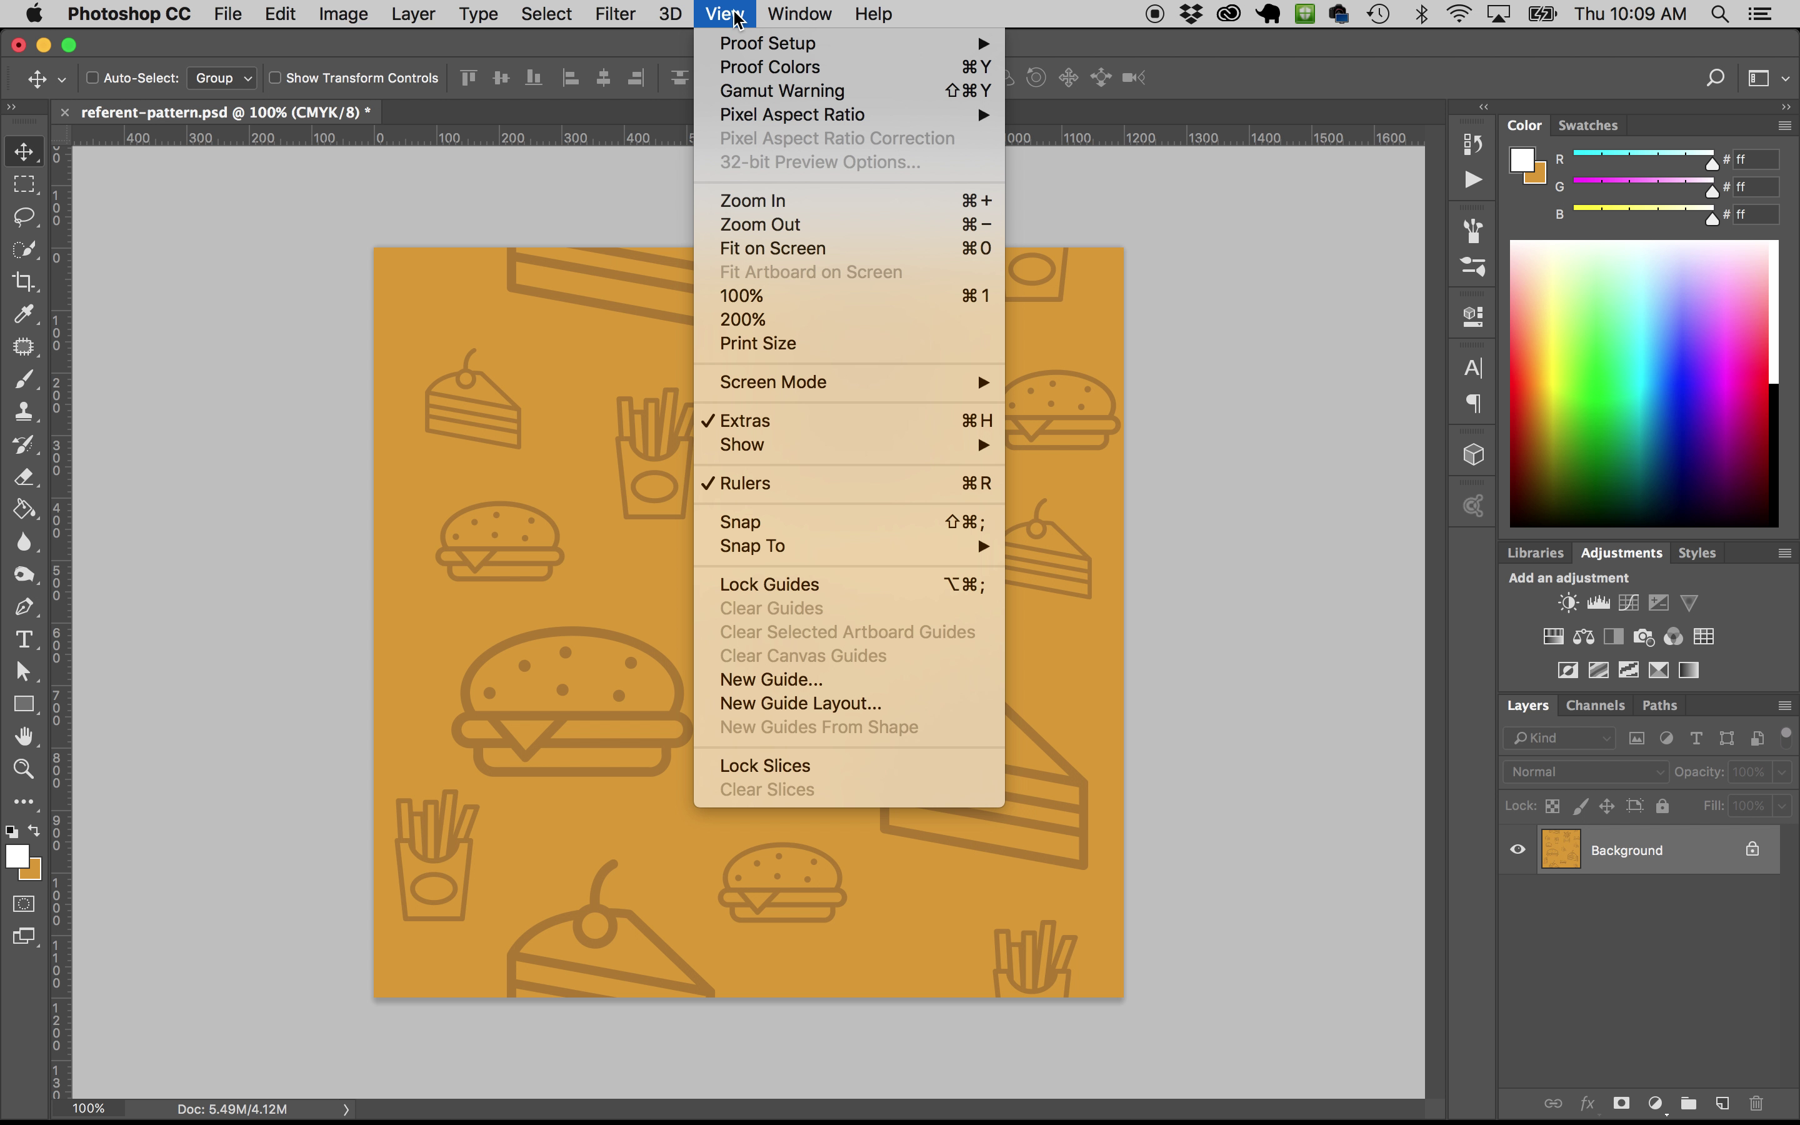
{"action": "mouse_move", "coordinate": [615, 13]}
{"action": "mouse_move", "coordinate": [715, 525]}
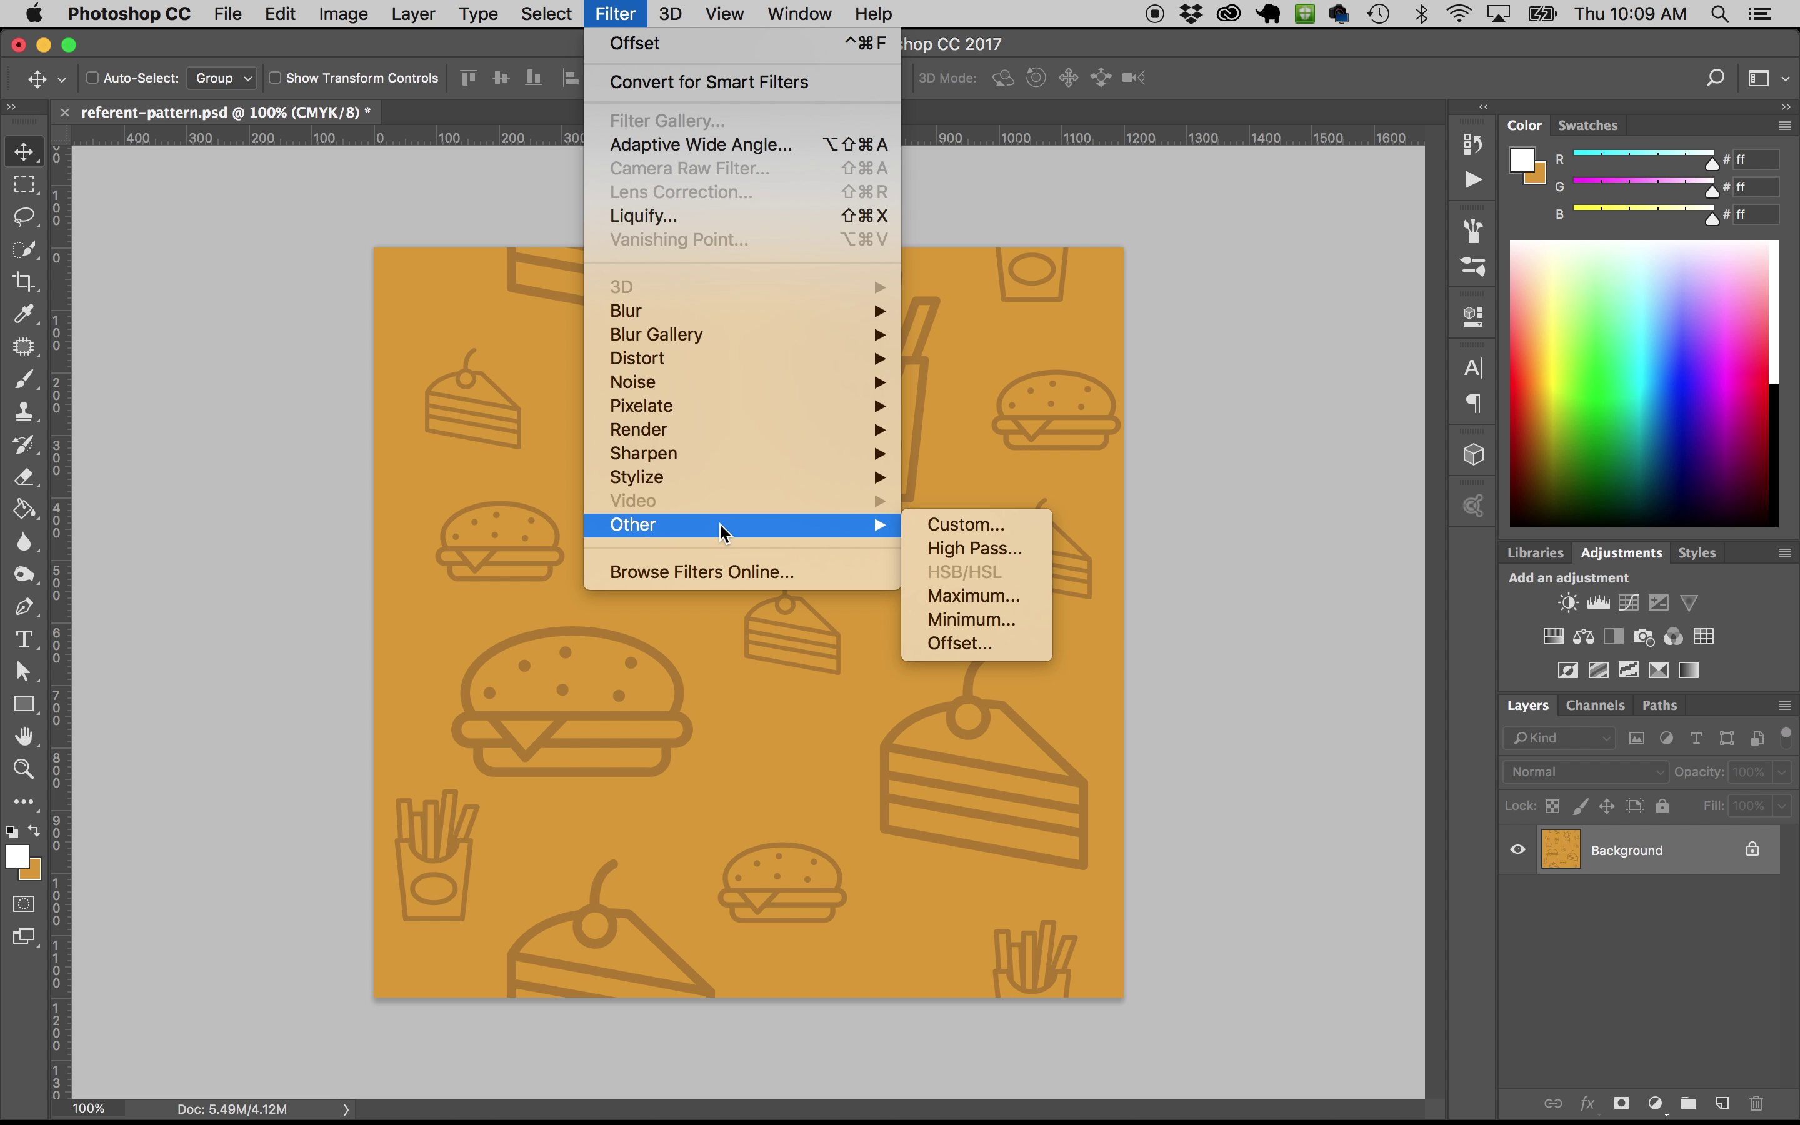
{"action": "left_click", "coordinate": [983, 643]}
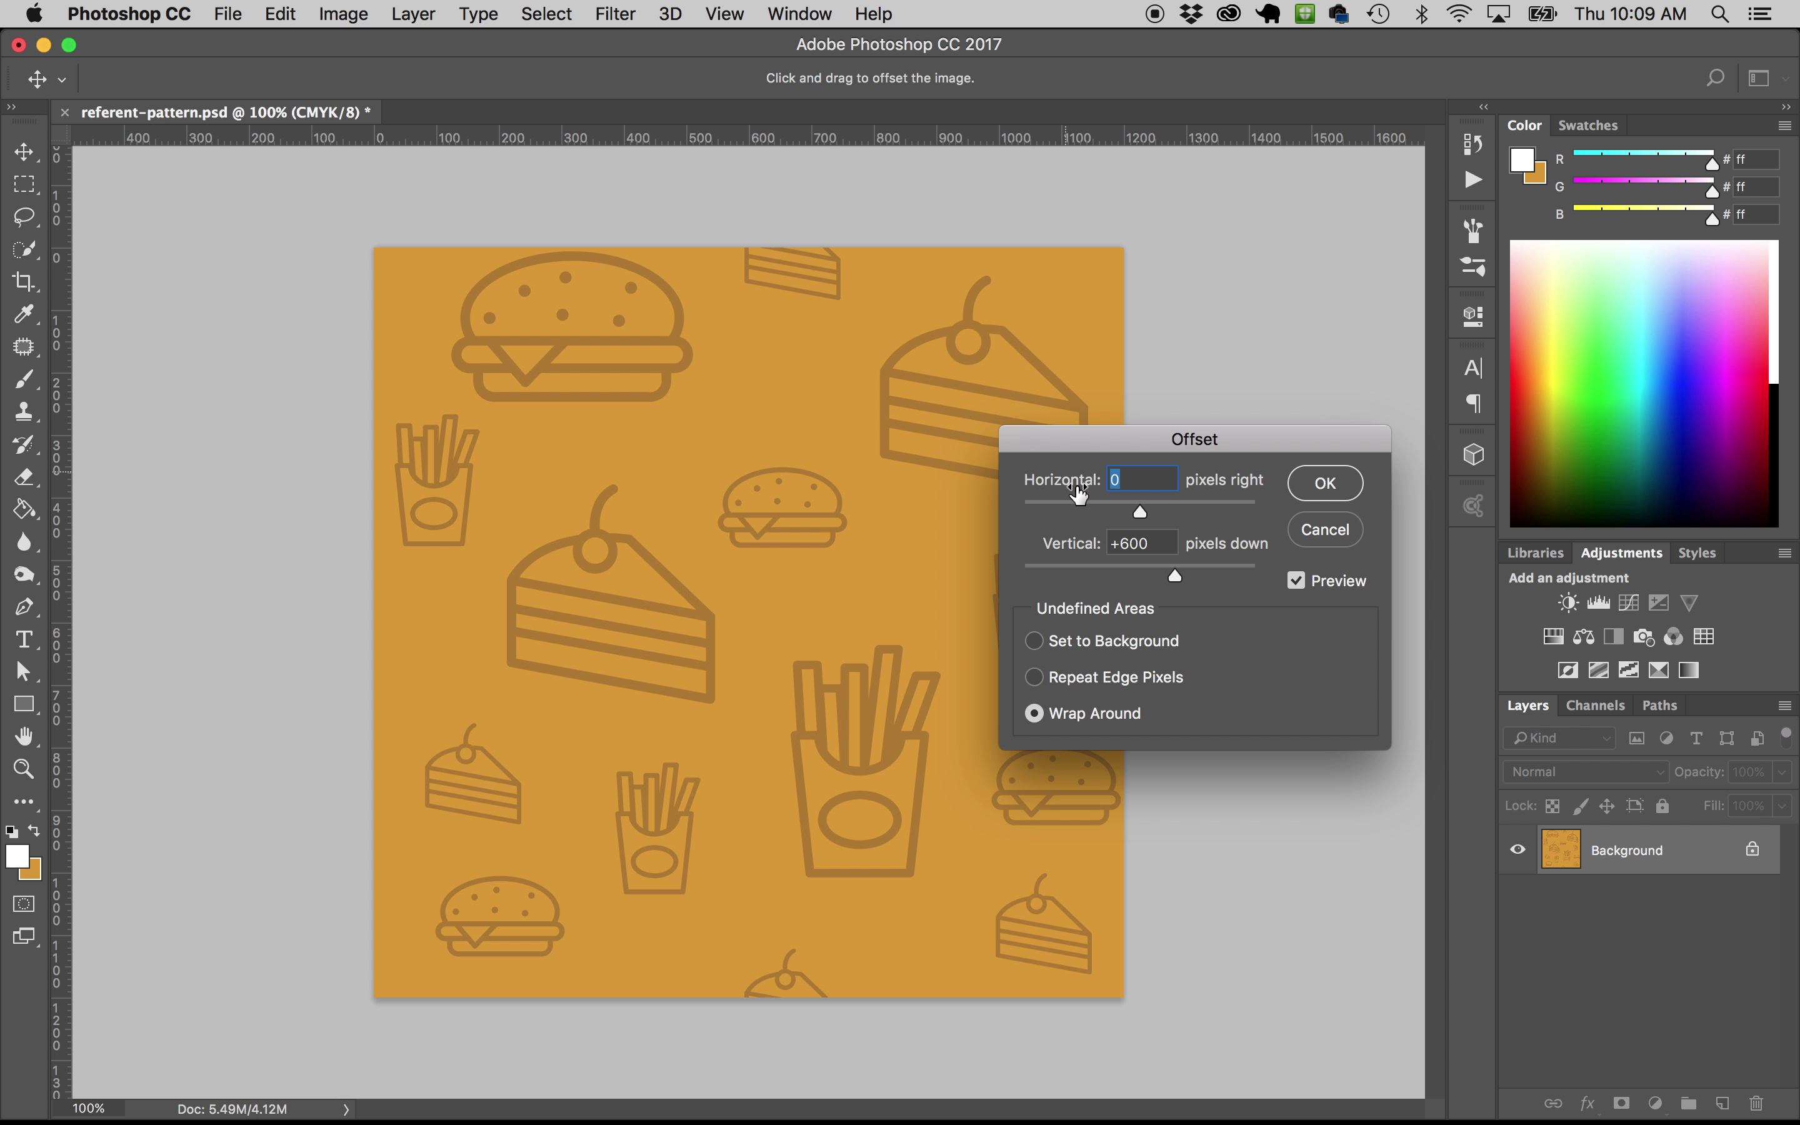
{"action": "key", "text": "Tab"}
{"action": "type", "text": "0"}
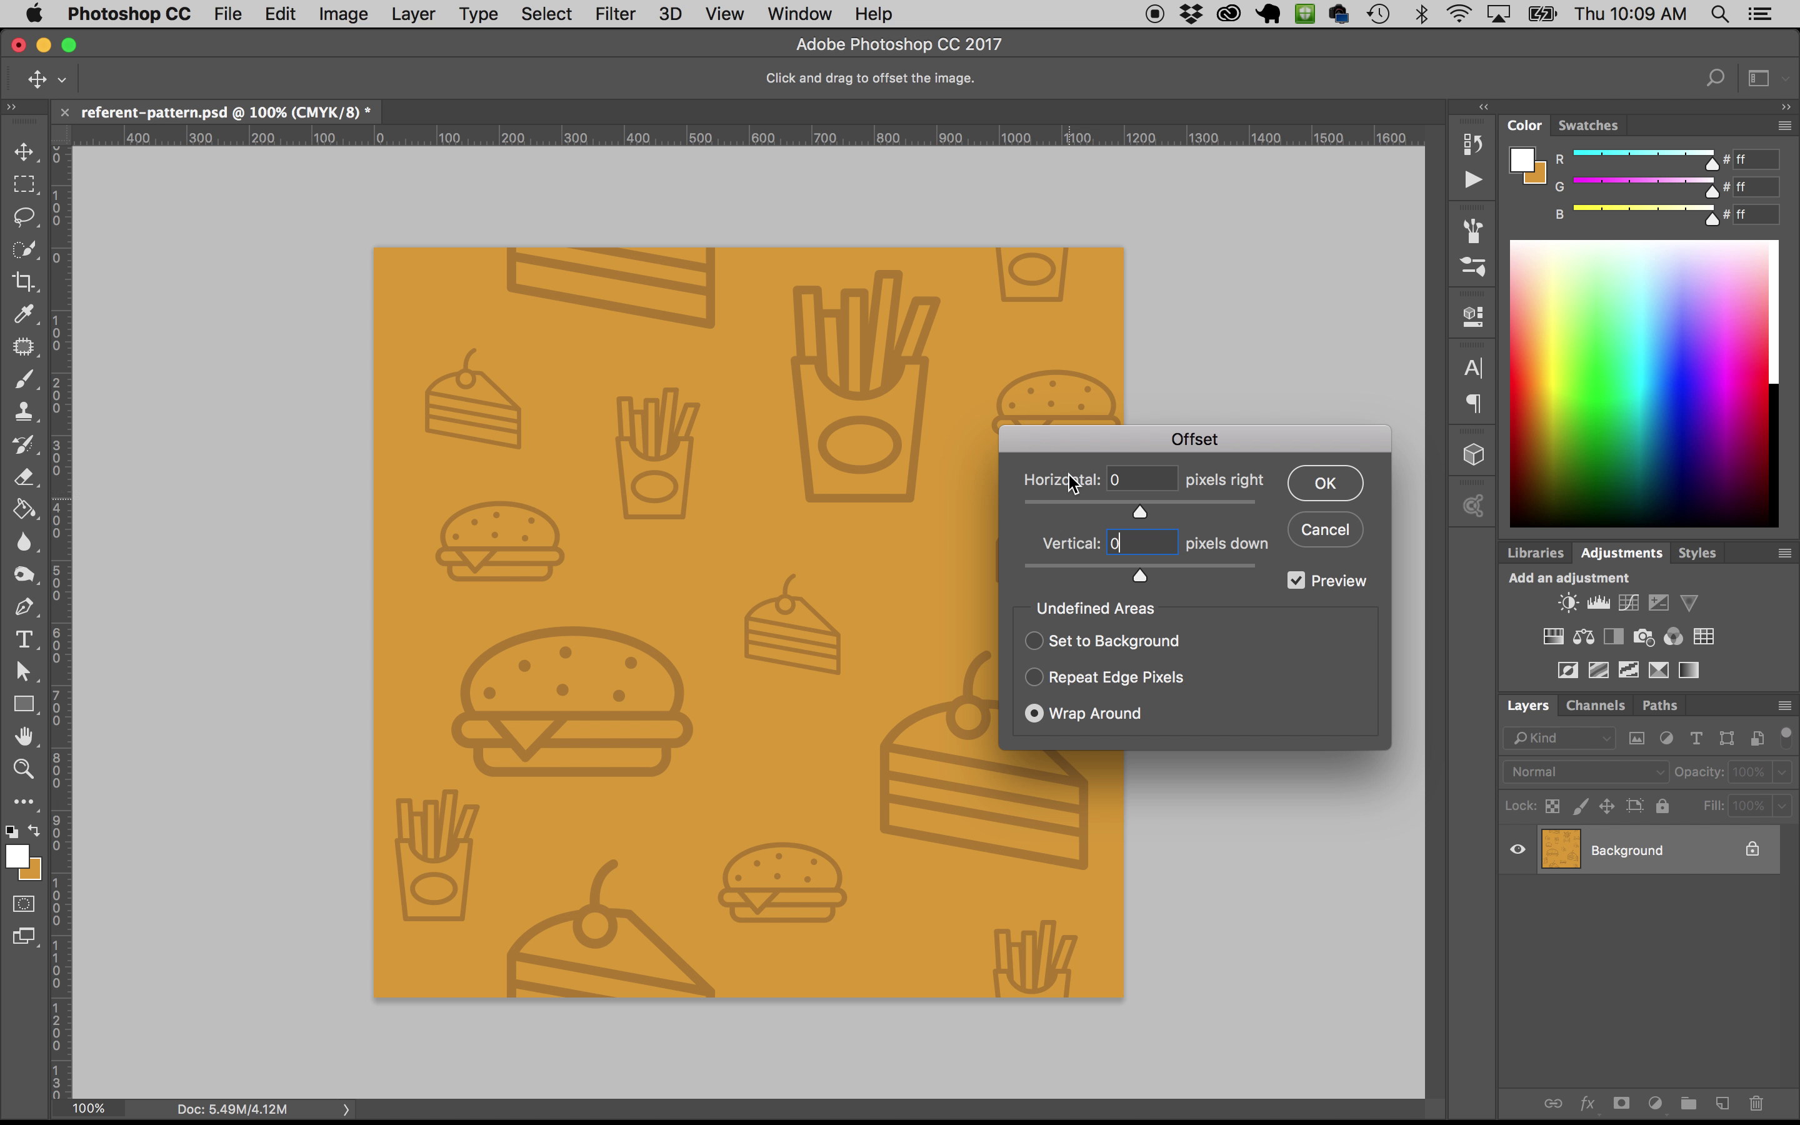
{"action": "key", "text": "shift+Tab"}
{"action": "type", "text": "600"}
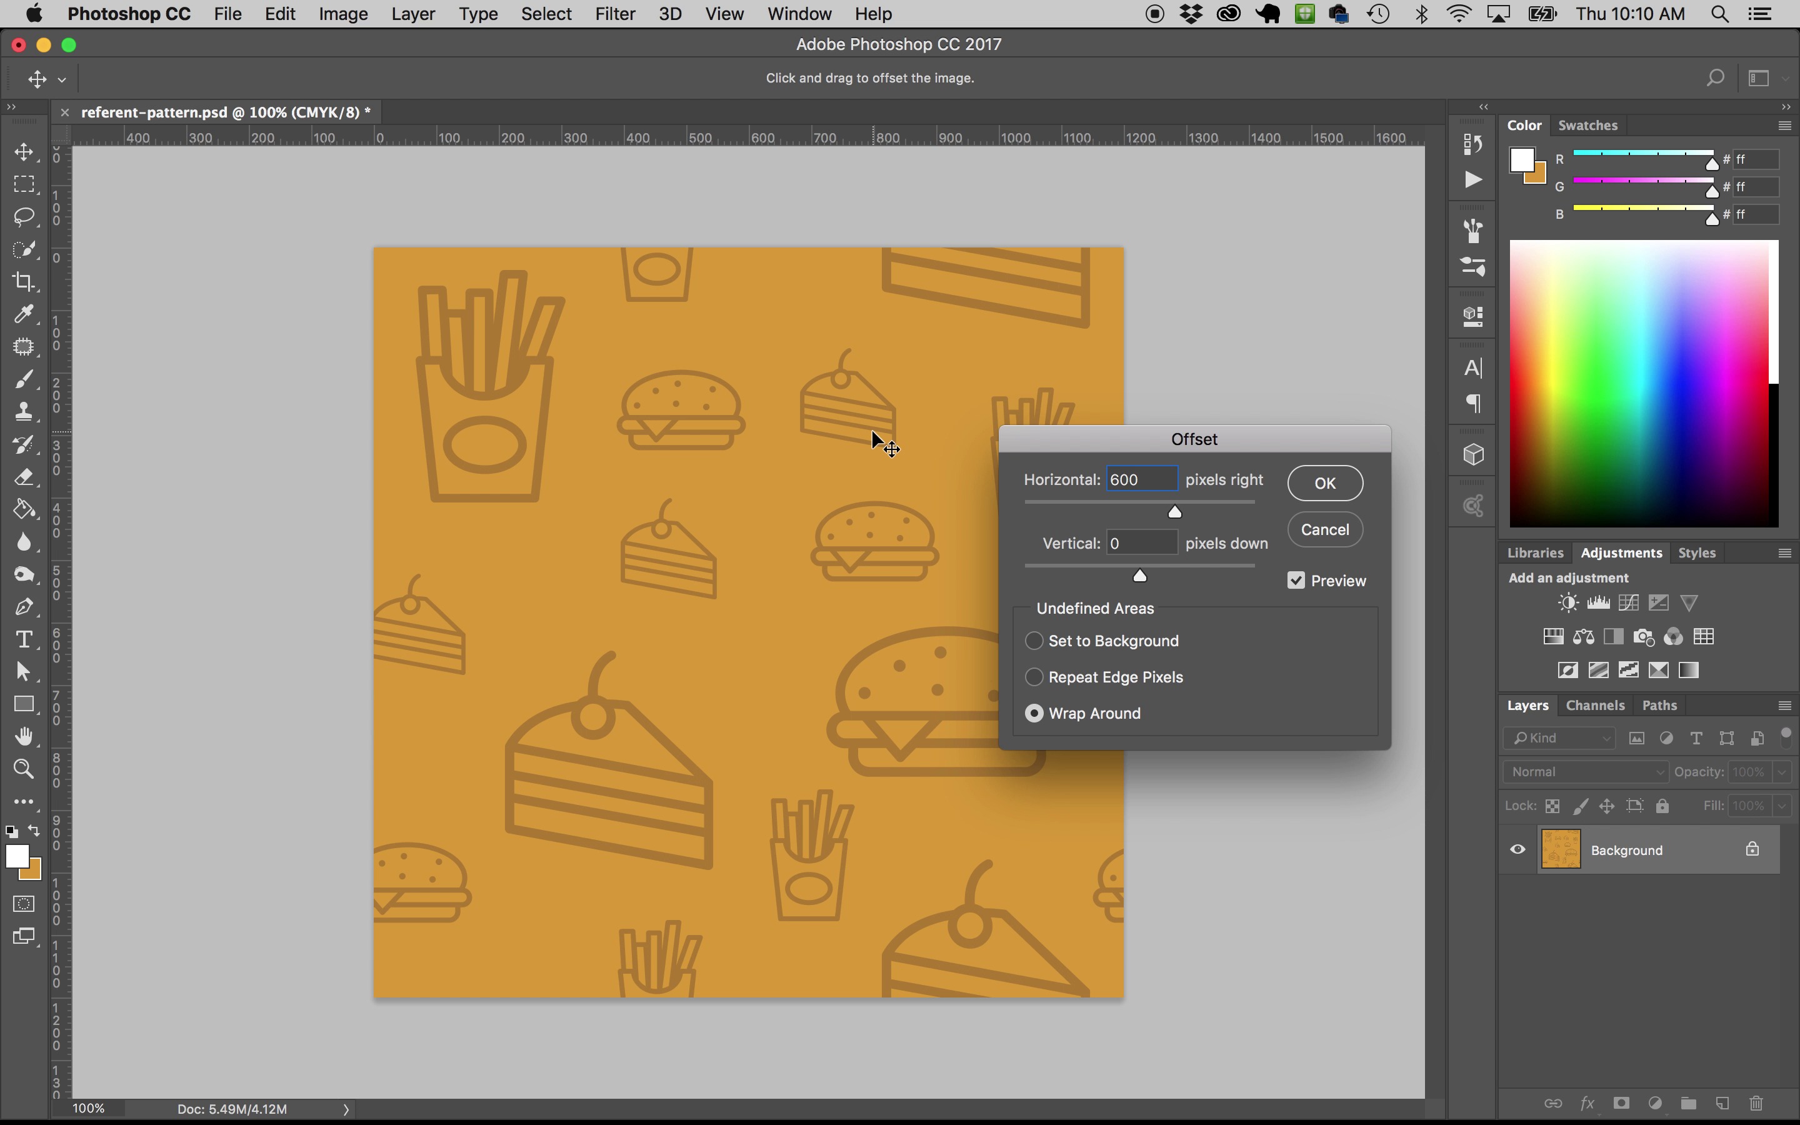
{"action": "left_click", "coordinate": [1311, 485]}
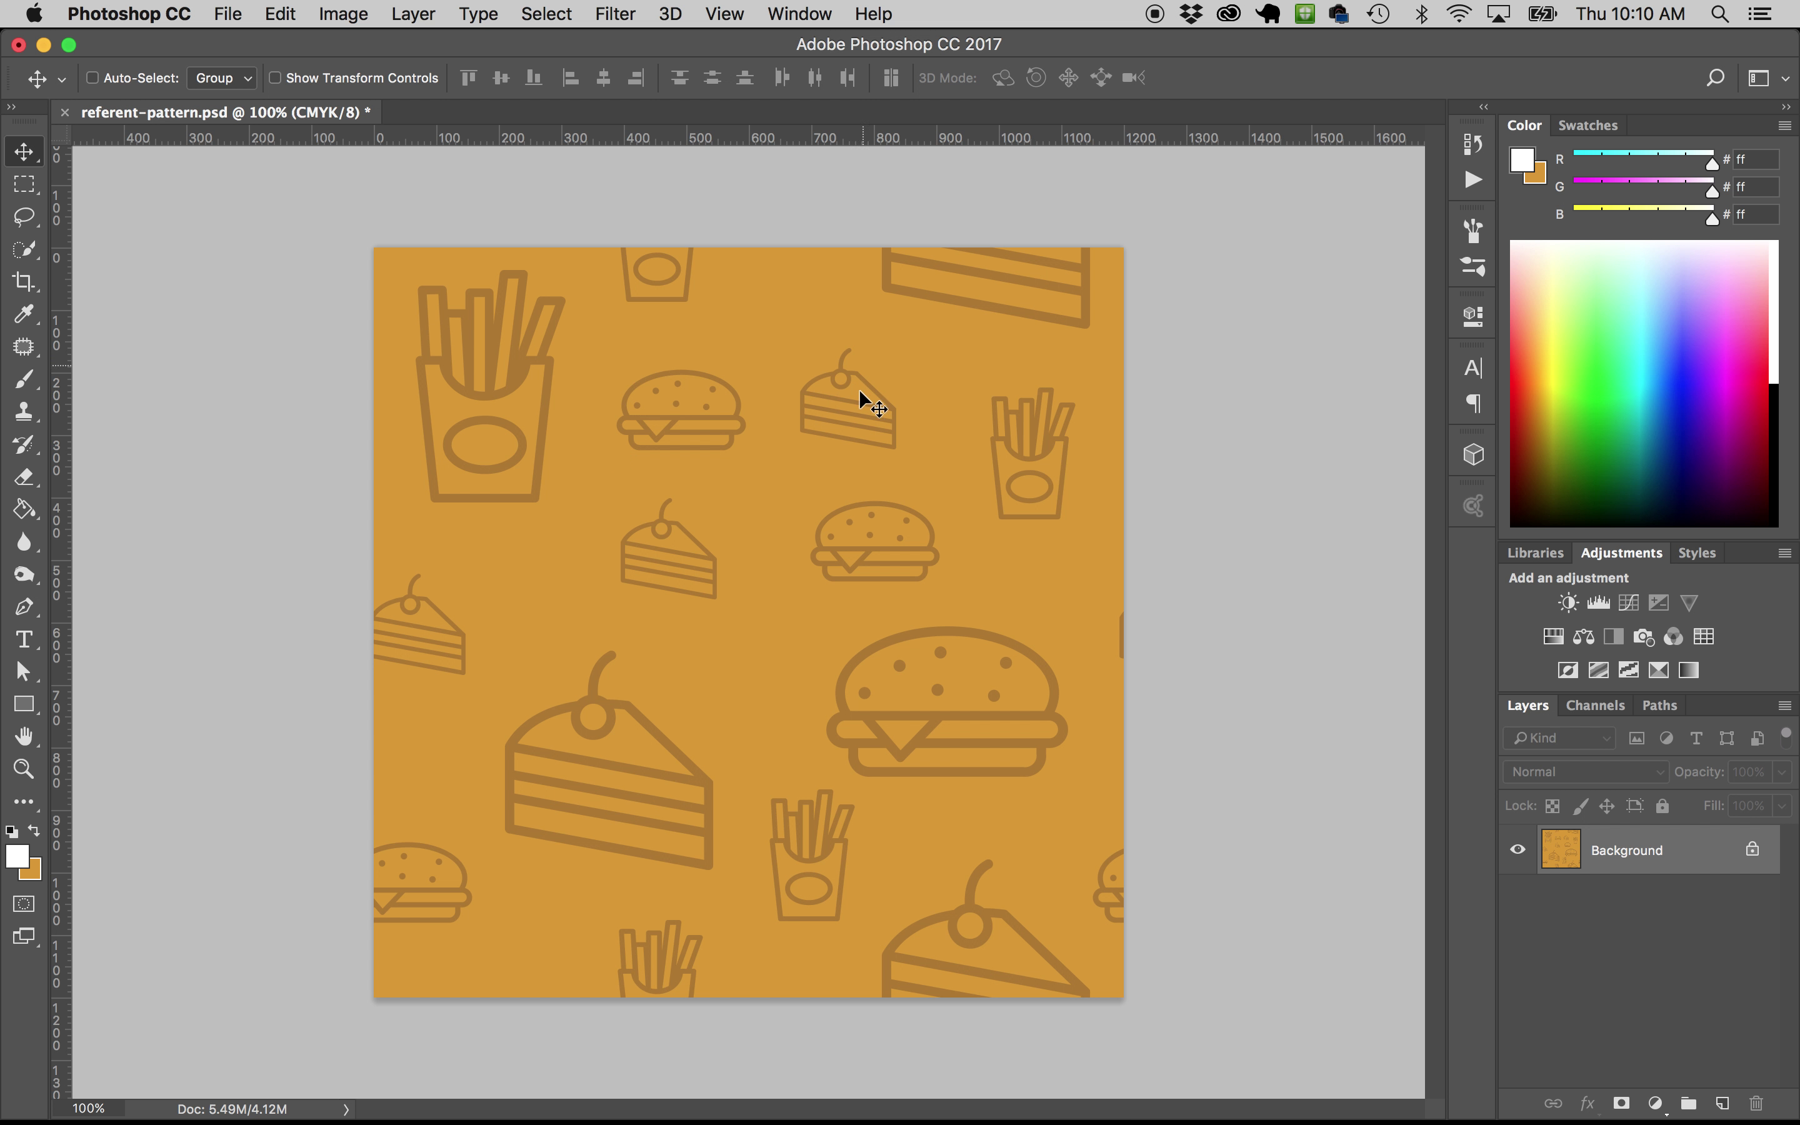
Marquee-select the small cake between the upper small hamburger and small fries and move it slightly up and to the right
{"action": "key", "text": "m"}
{"action": "left_click_drag", "start_coordinate": [791, 347], "coordinate": [913, 431]}
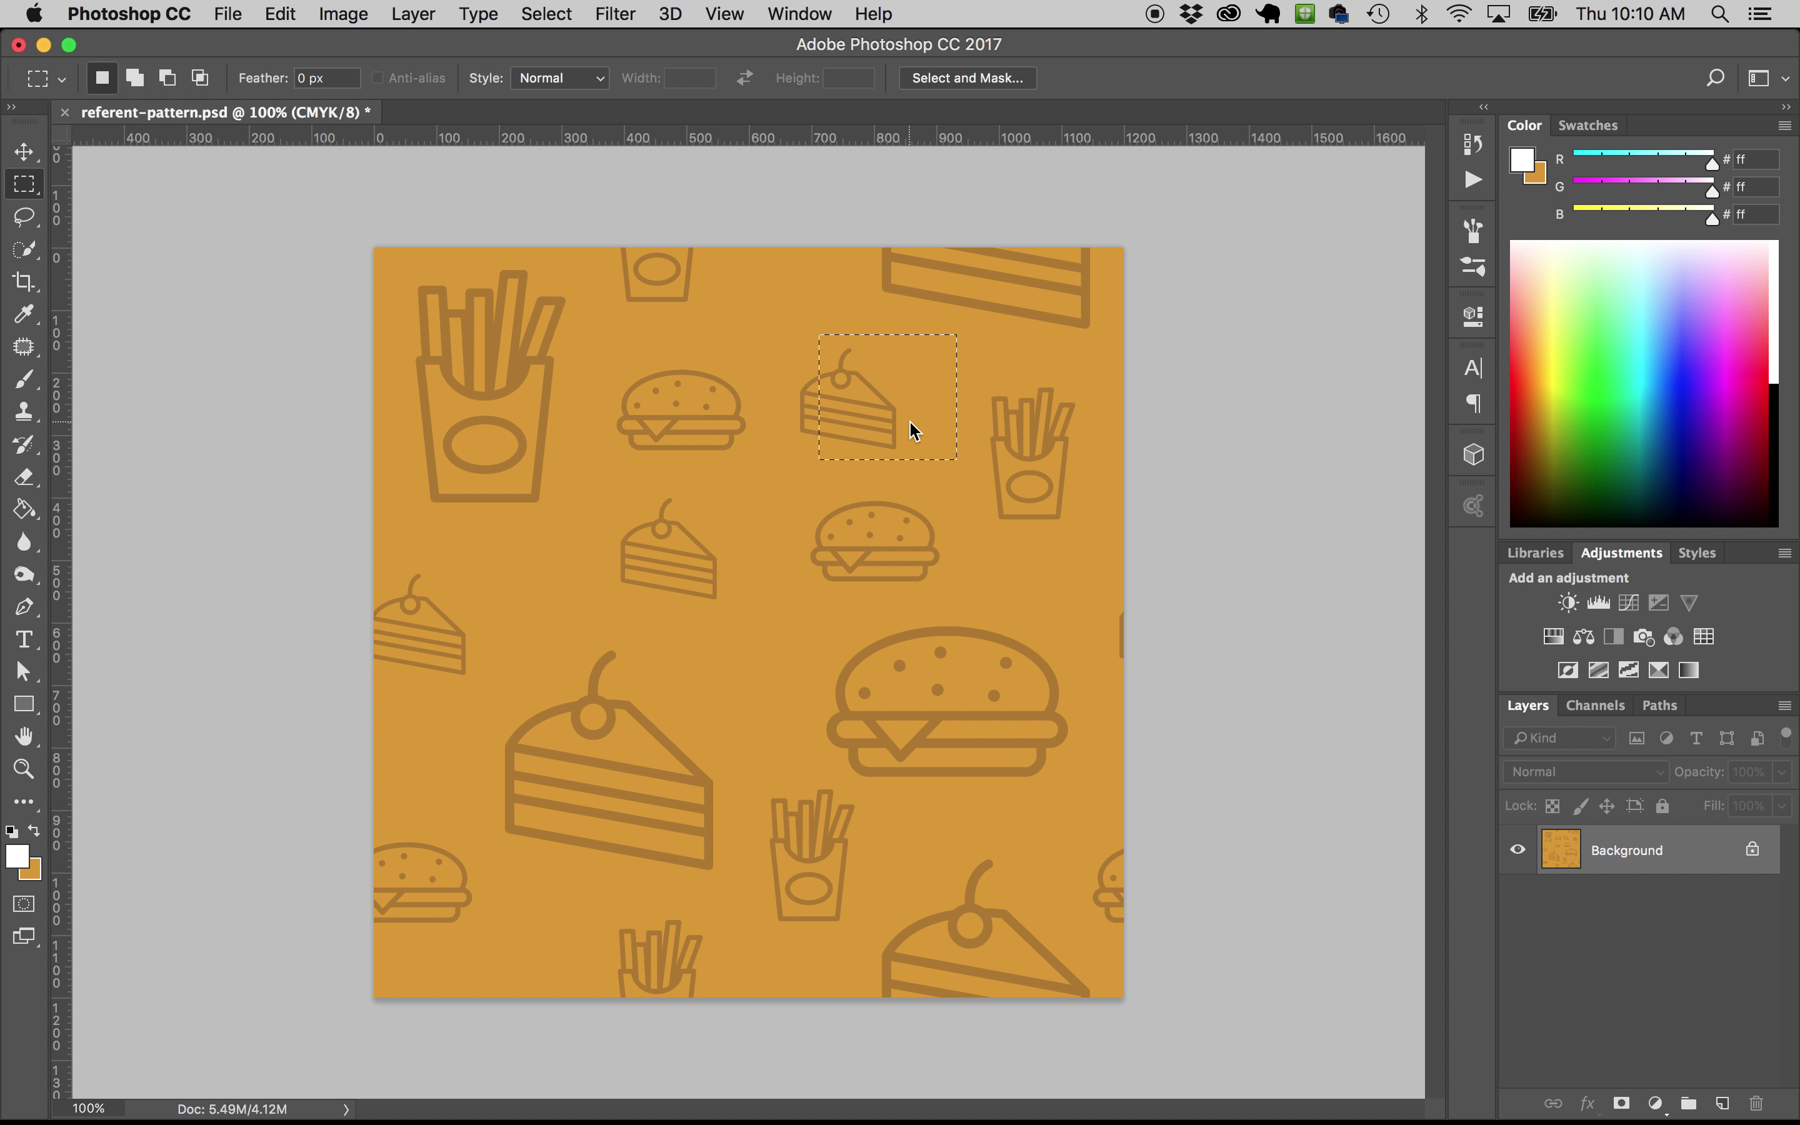
{"action": "left_click", "coordinate": [908, 430]}
{"action": "left_click_drag", "start_coordinate": [782, 319], "coordinate": [919, 469]}
{"action": "key", "text": "v"}
{"action": "left_click_drag", "start_coordinate": [850, 403], "coordinate": [868, 393]}
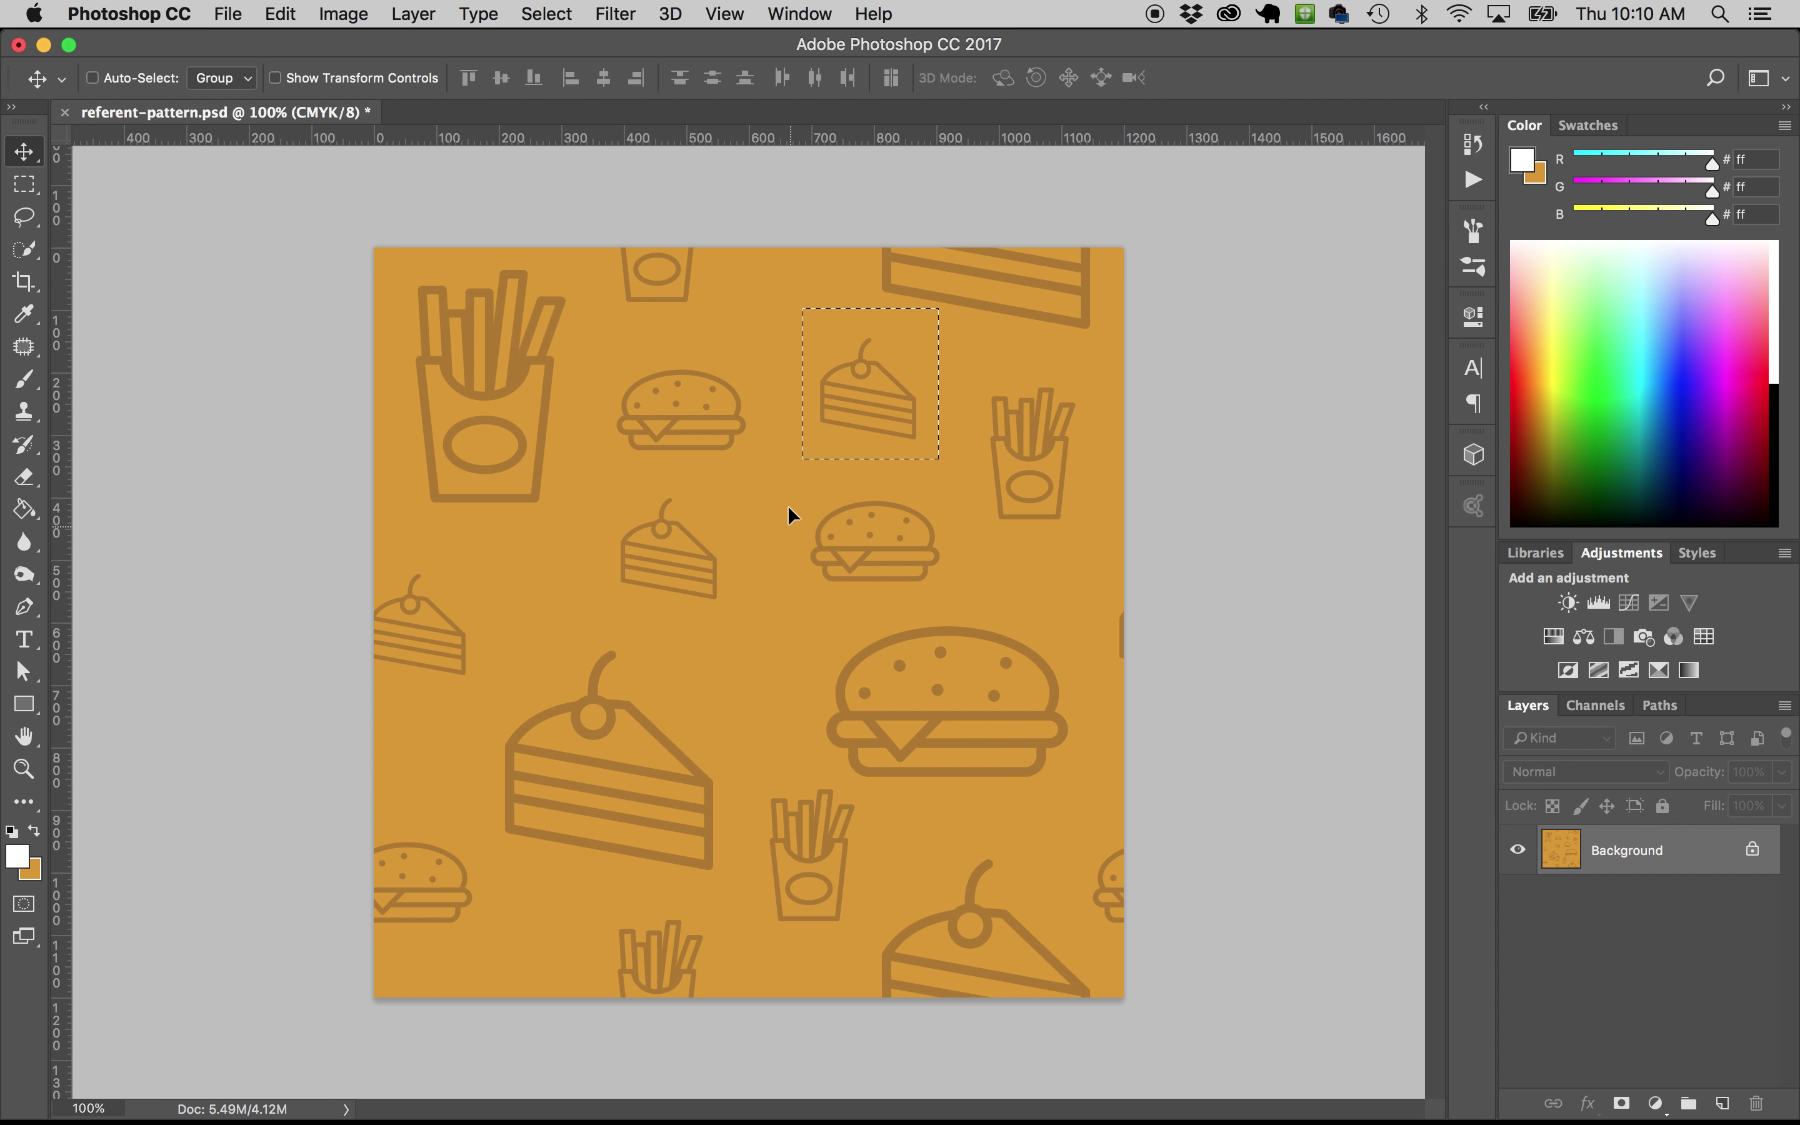
{"action": "key", "text": "super+d"}
Marquee-select the small cake below the upper small hamburger and delete it, leaving the orange background
{"action": "key", "text": "m"}
{"action": "left_click_drag", "start_coordinate": [588, 501], "coordinate": [742, 624]}
{"action": "key", "text": "super+d"}
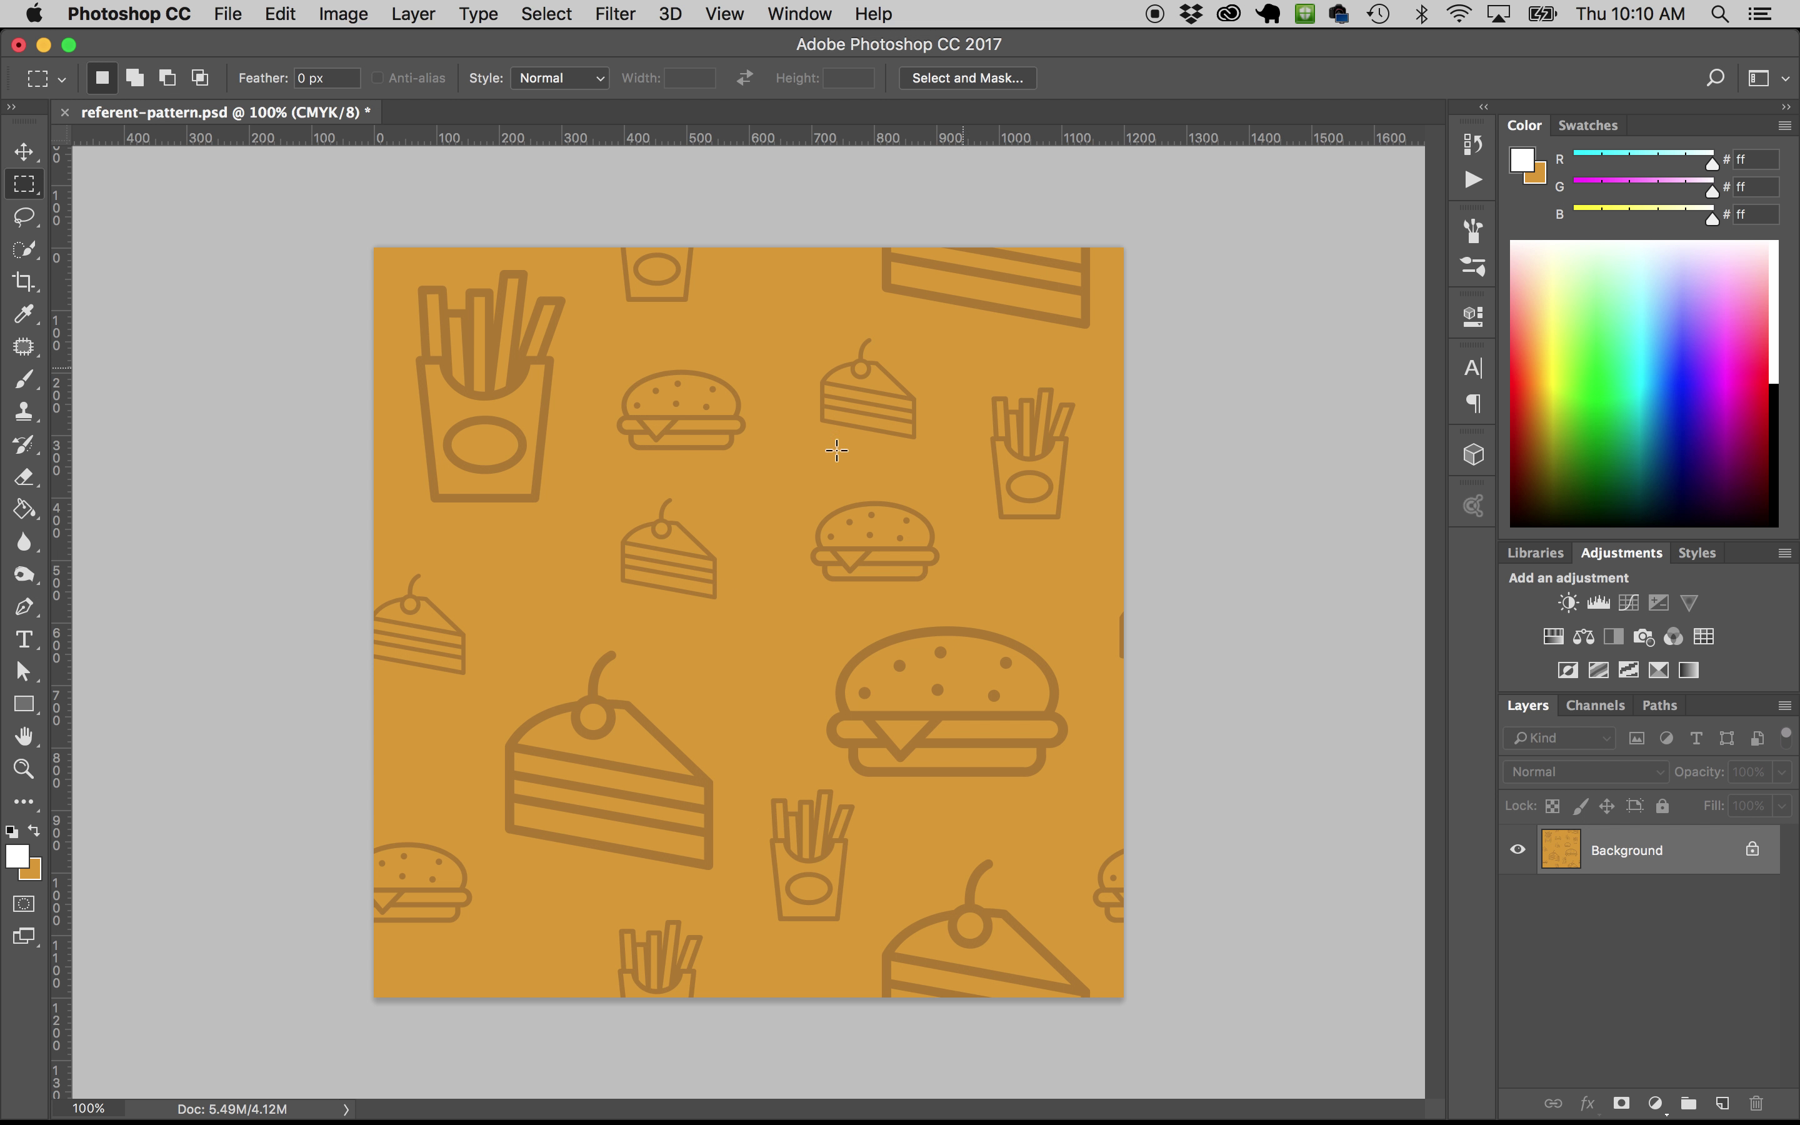
{"action": "left_click_drag", "start_coordinate": [610, 489], "coordinate": [746, 619]}
{"action": "key", "text": "BackSpace"}
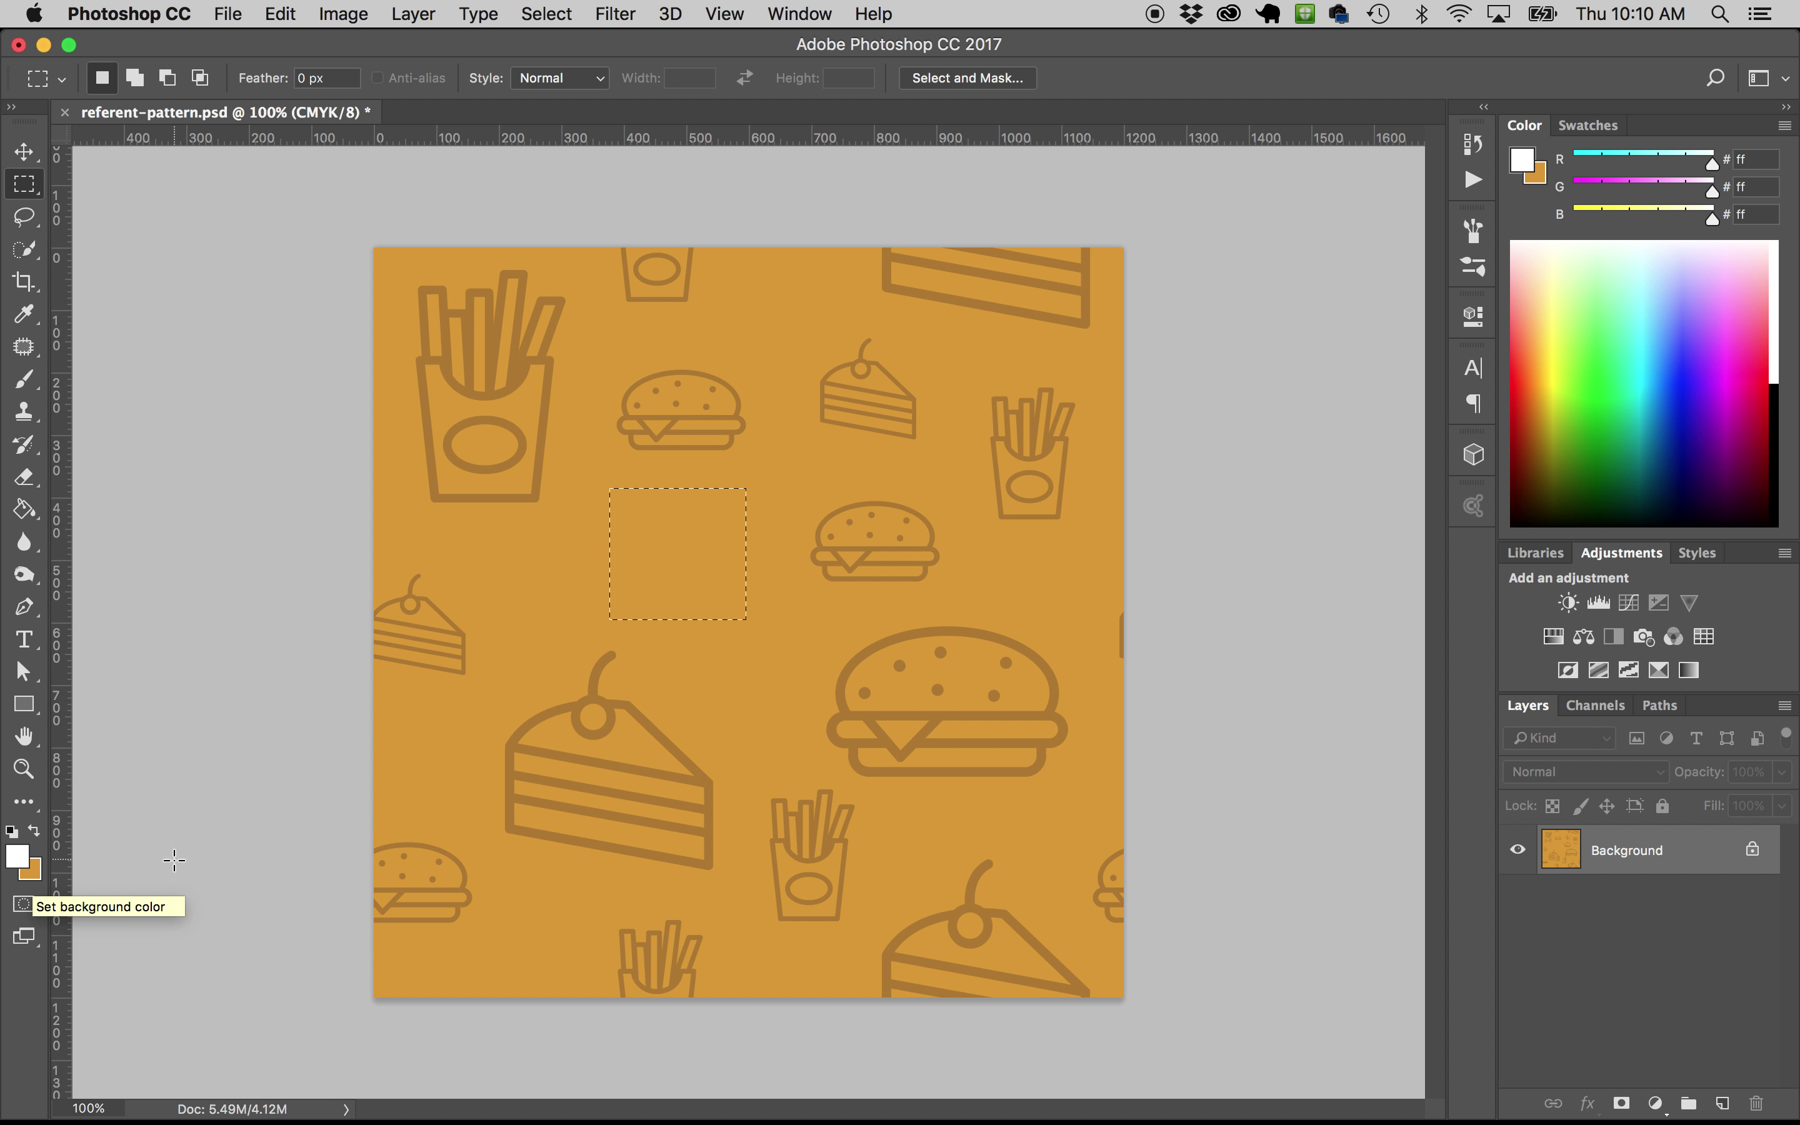
{"action": "key", "text": "super+d"}
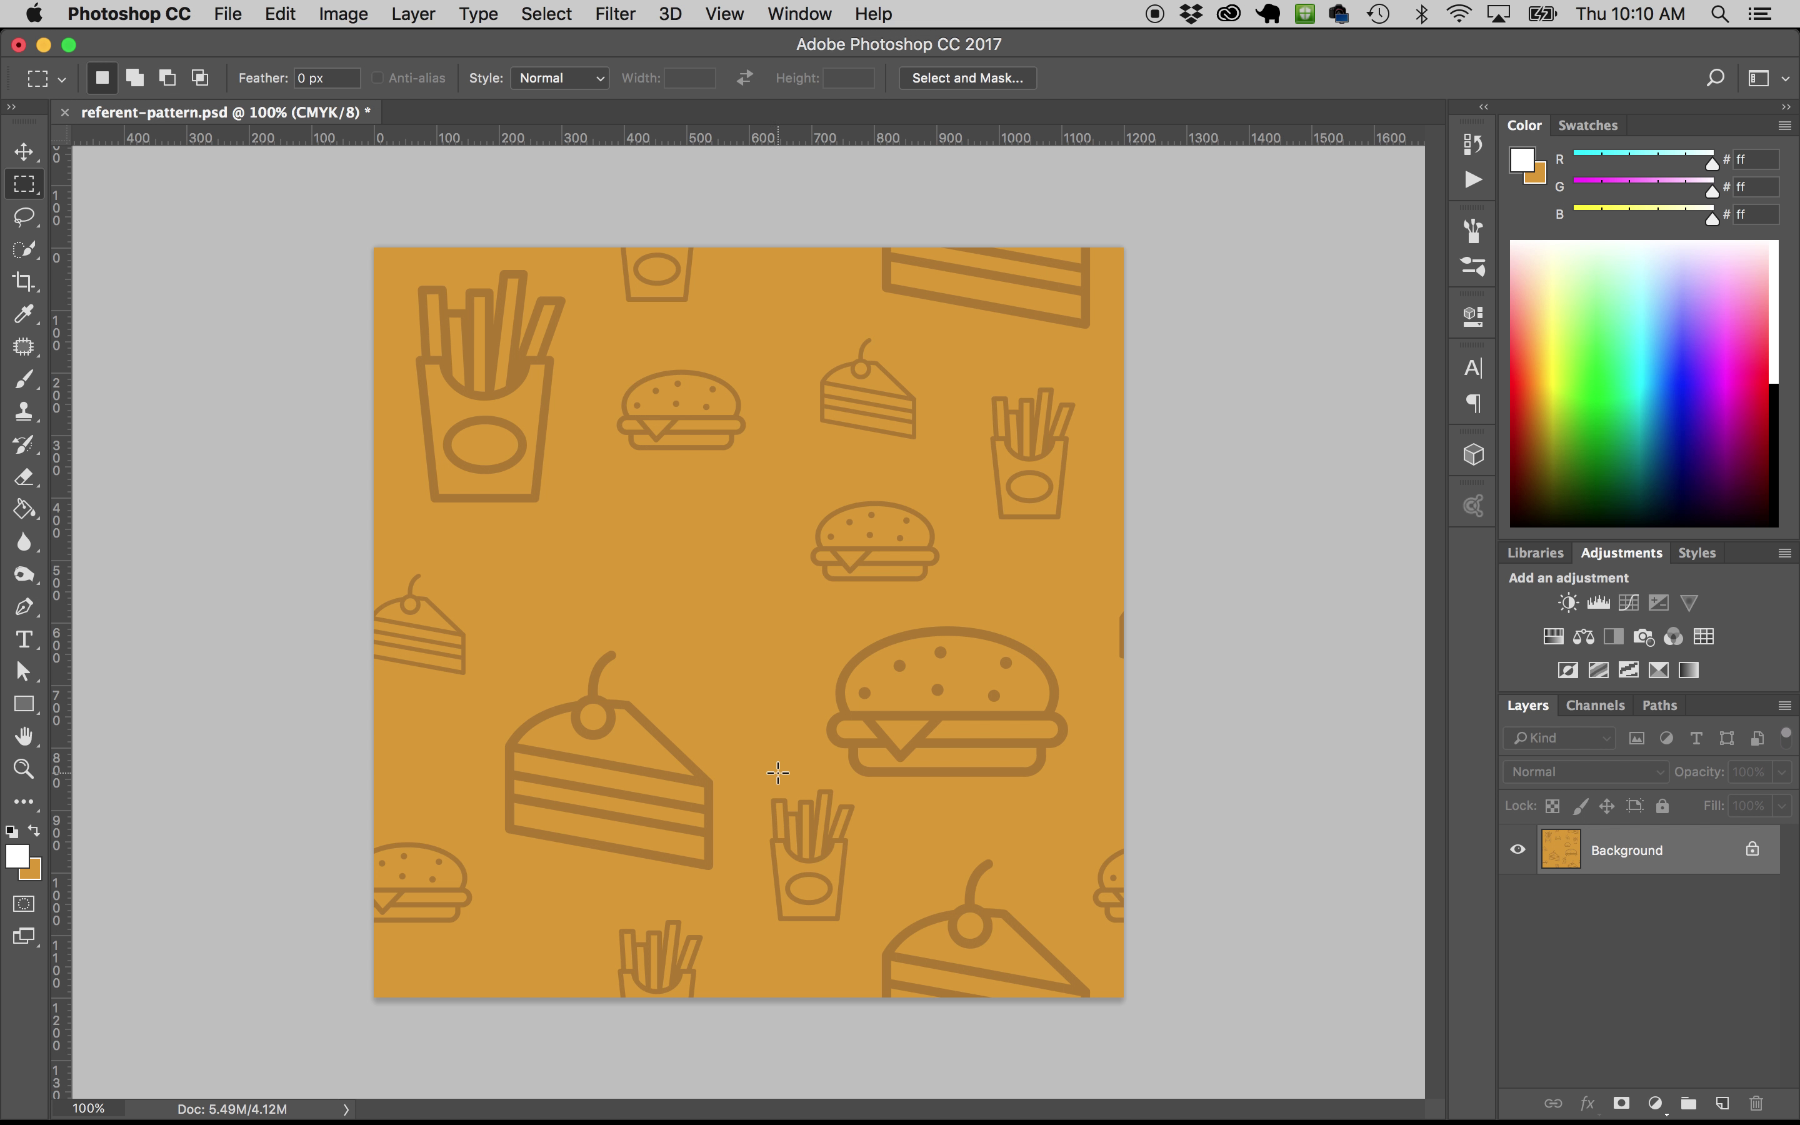
Marquee-select the small french fries below the large hamburger and place a copy in the gap above the large cake
{"action": "left_click_drag", "start_coordinate": [757, 783], "coordinate": [861, 934]}
{"action": "key", "text": "v"}
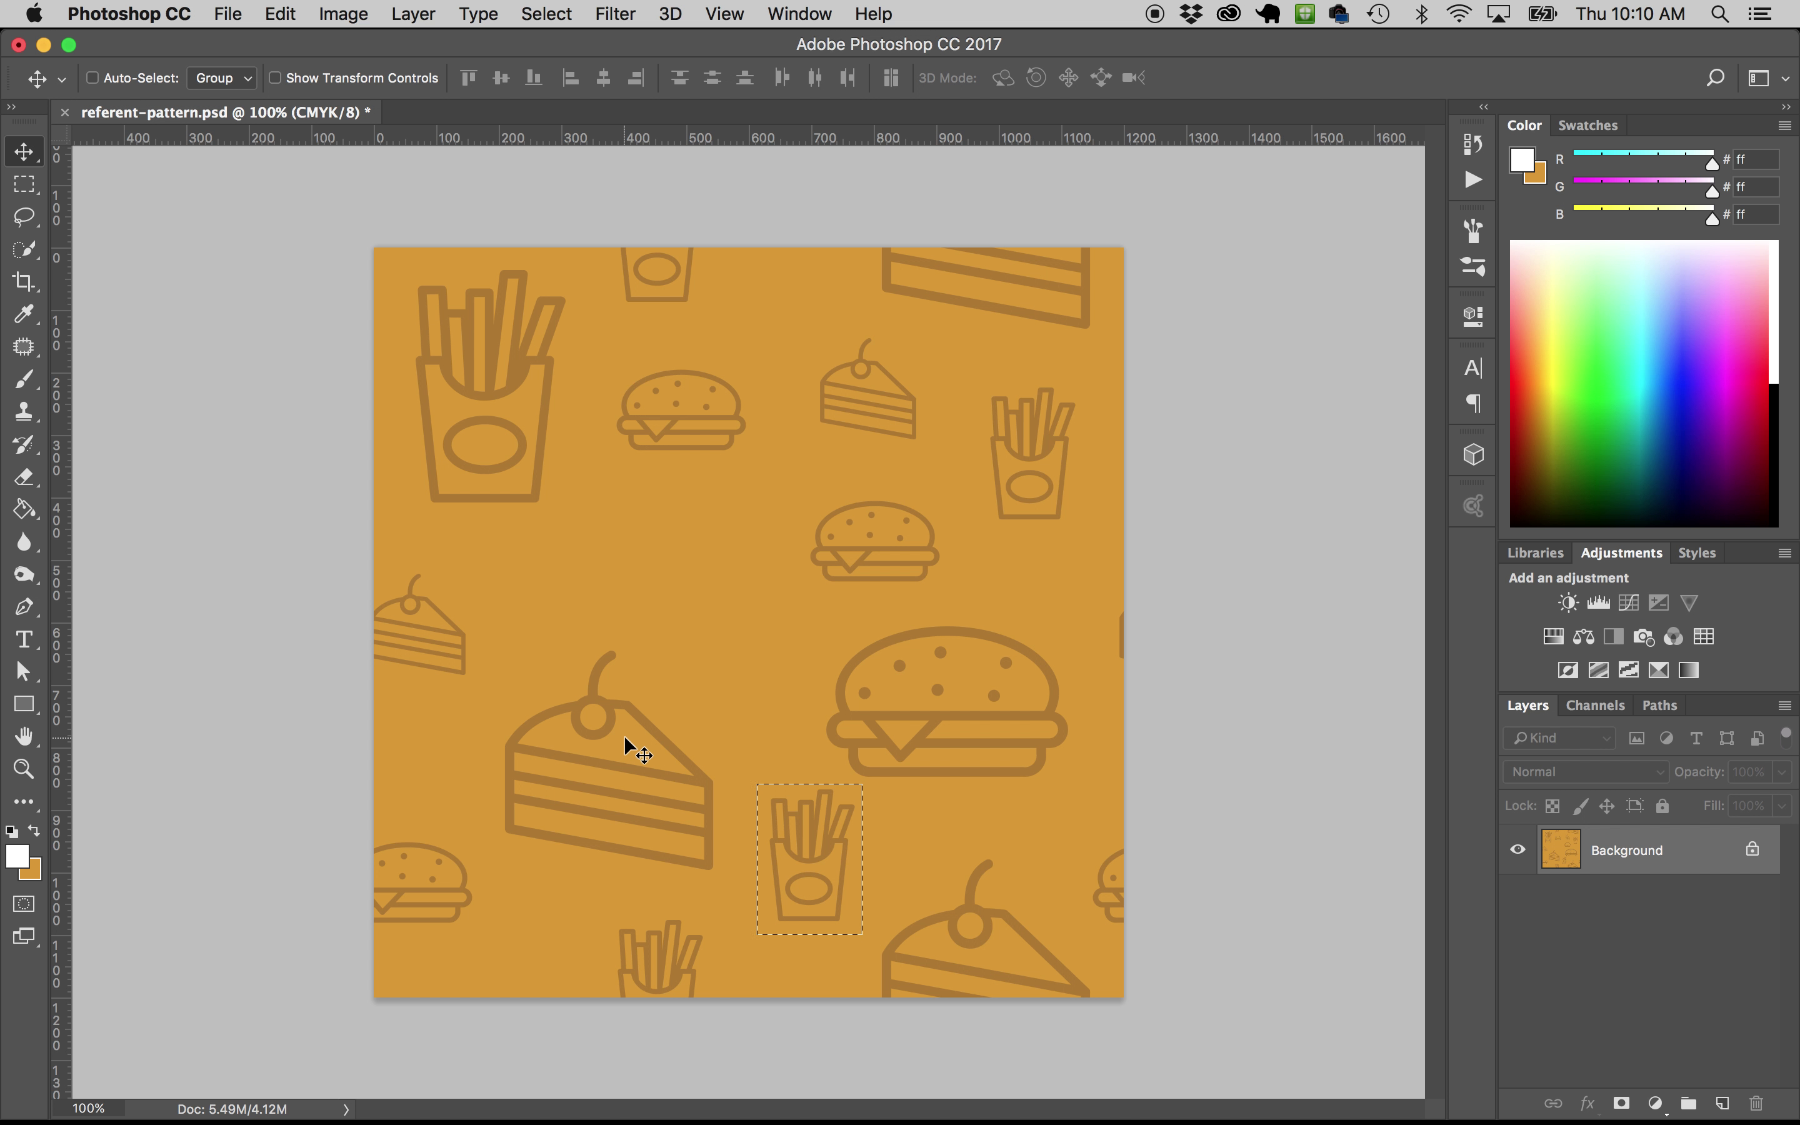
{"action": "left_click_drag", "start_coordinate": [837, 871], "coordinate": [703, 574]}
{"action": "key", "text": "super+d"}
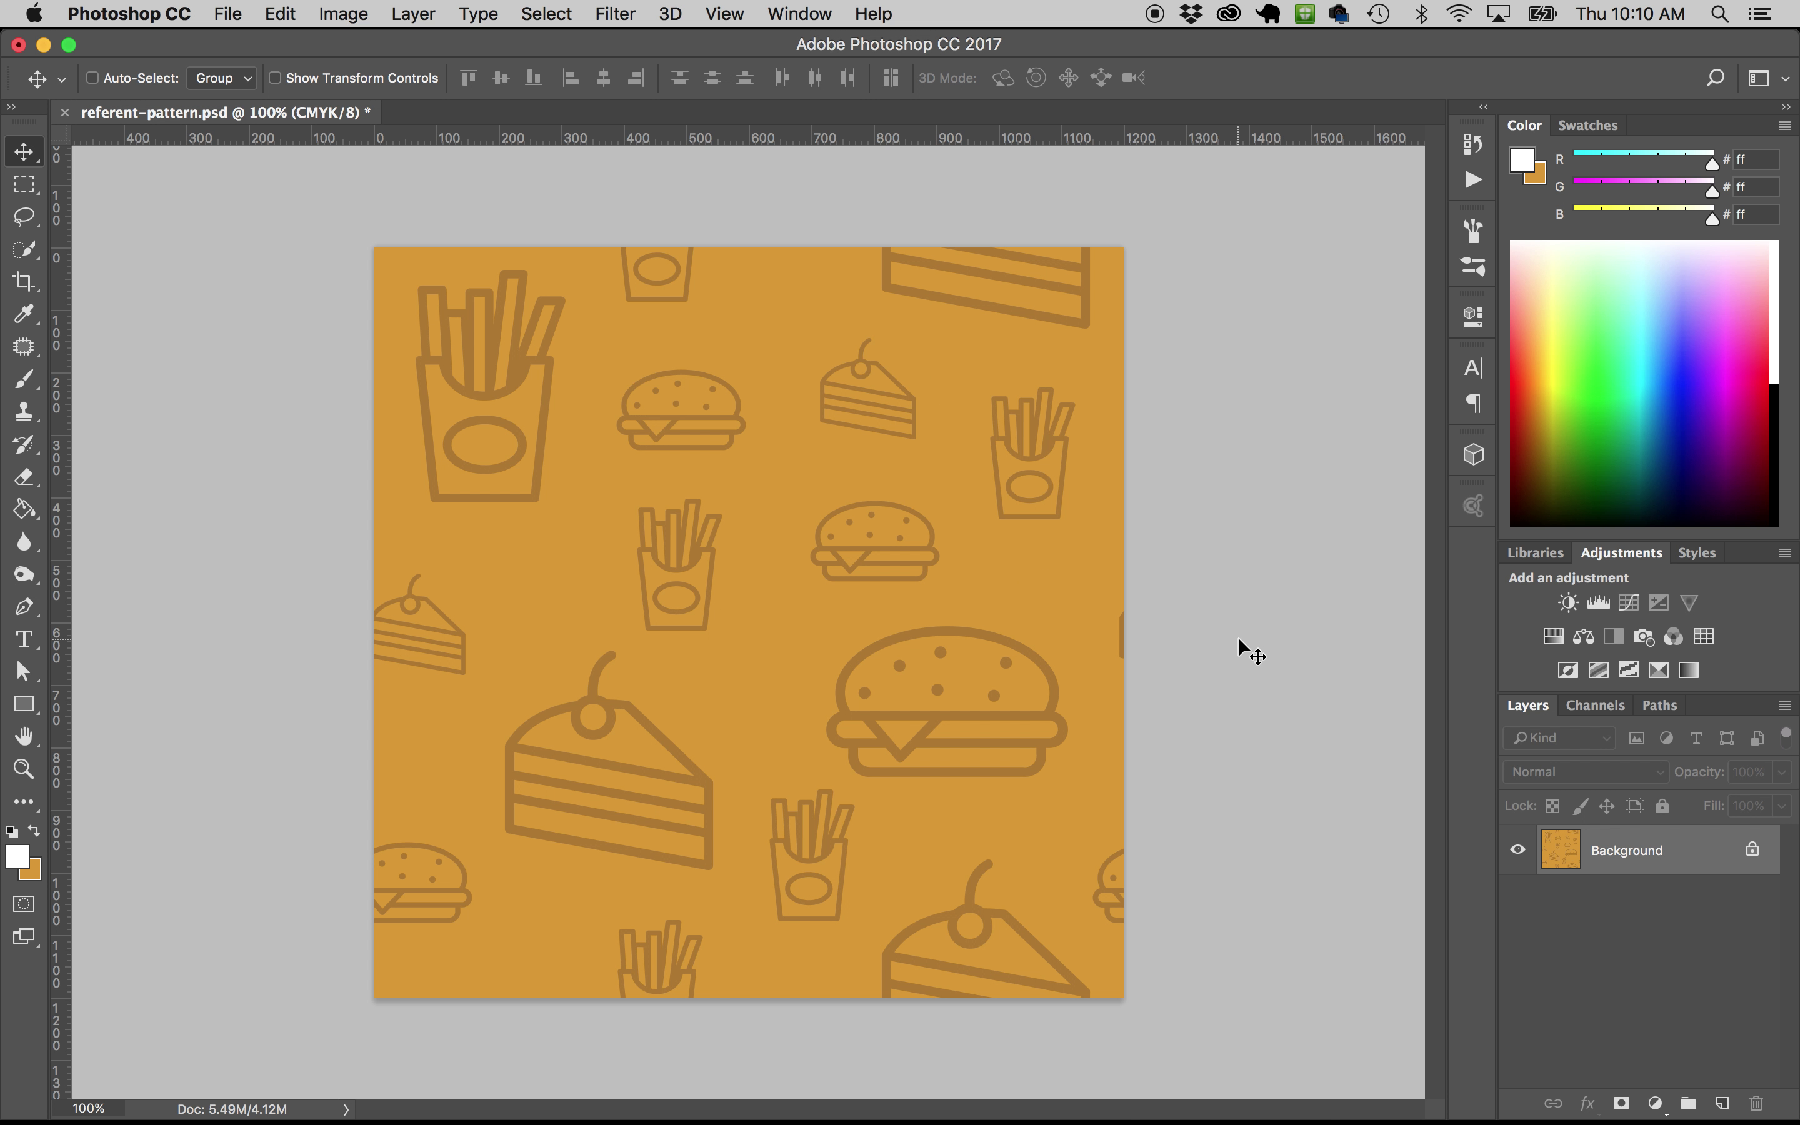
Save the document under the new name referent-pattern-flattened.psd on the Desktop
{"action": "key", "text": "shift+super+s"}
{"action": "key", "text": "Right"}
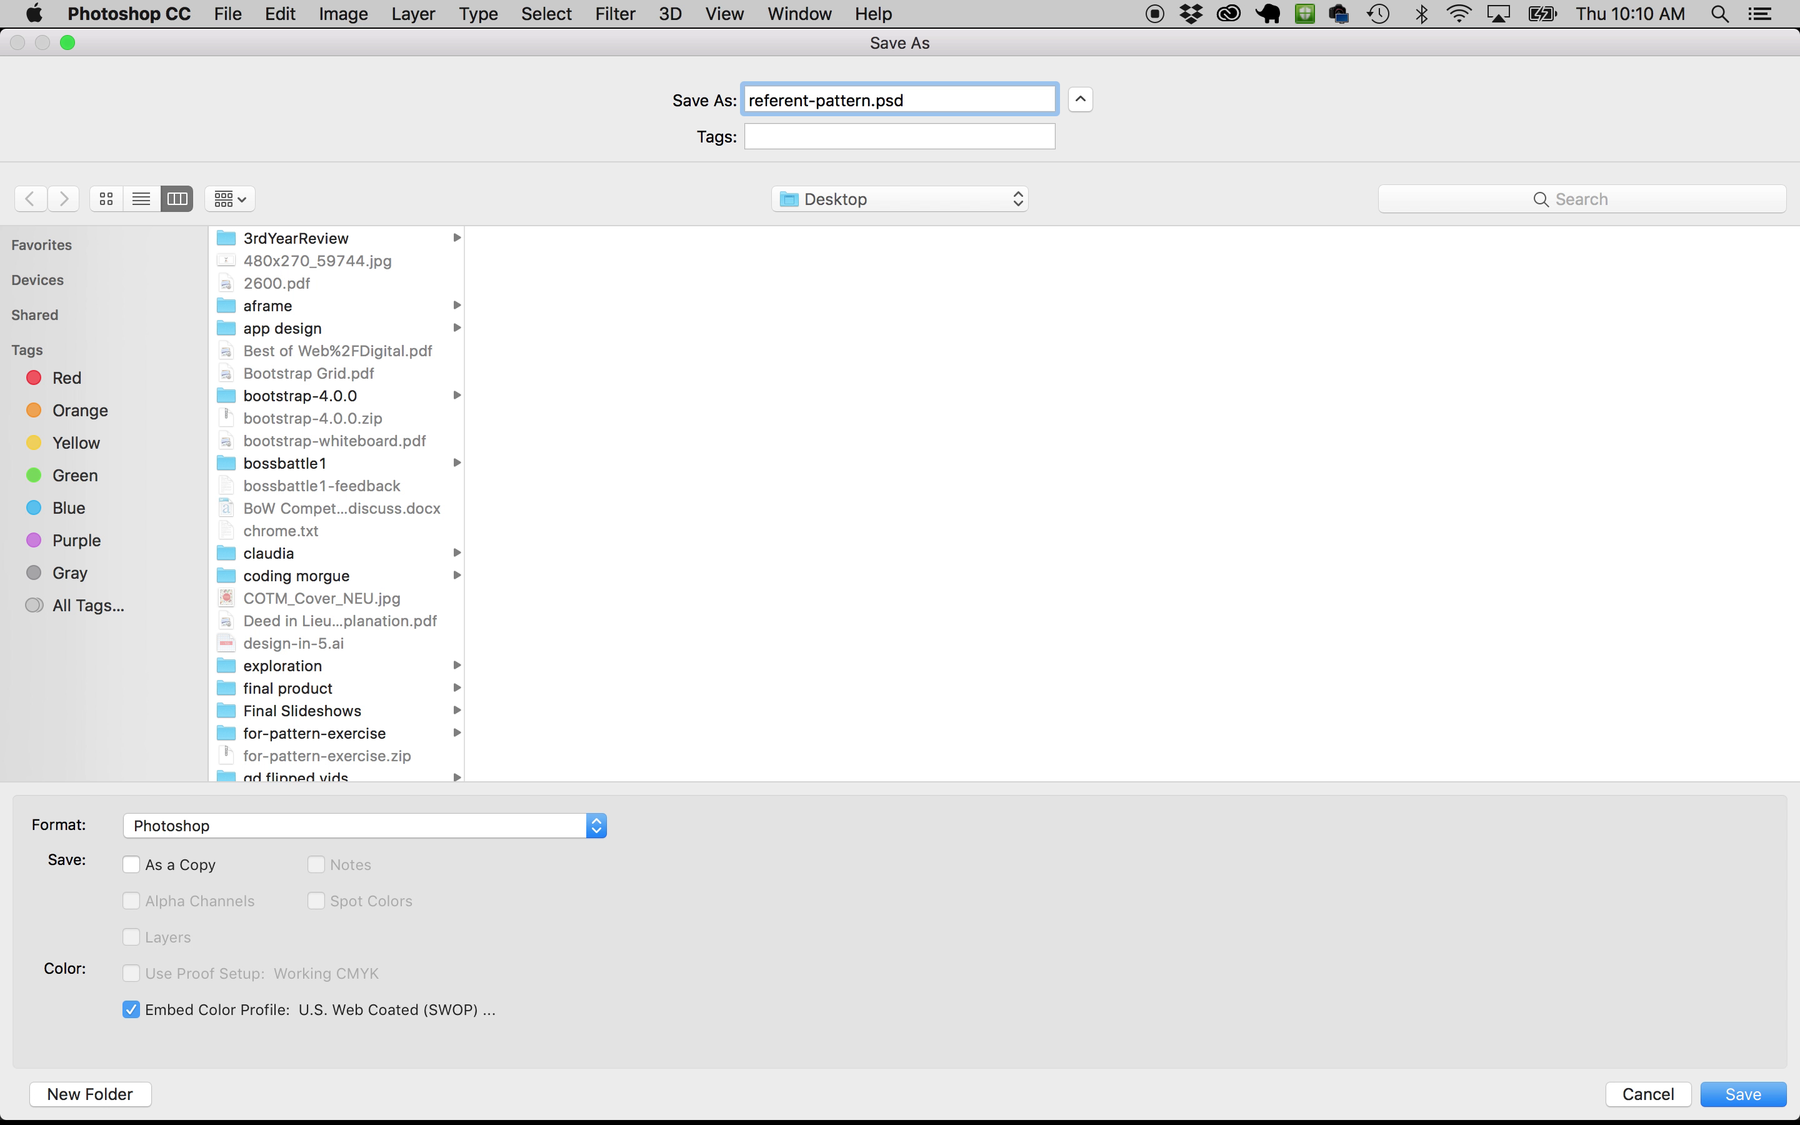
{"action": "type", "text": "-flattened"}
{"action": "key", "text": "Return"}
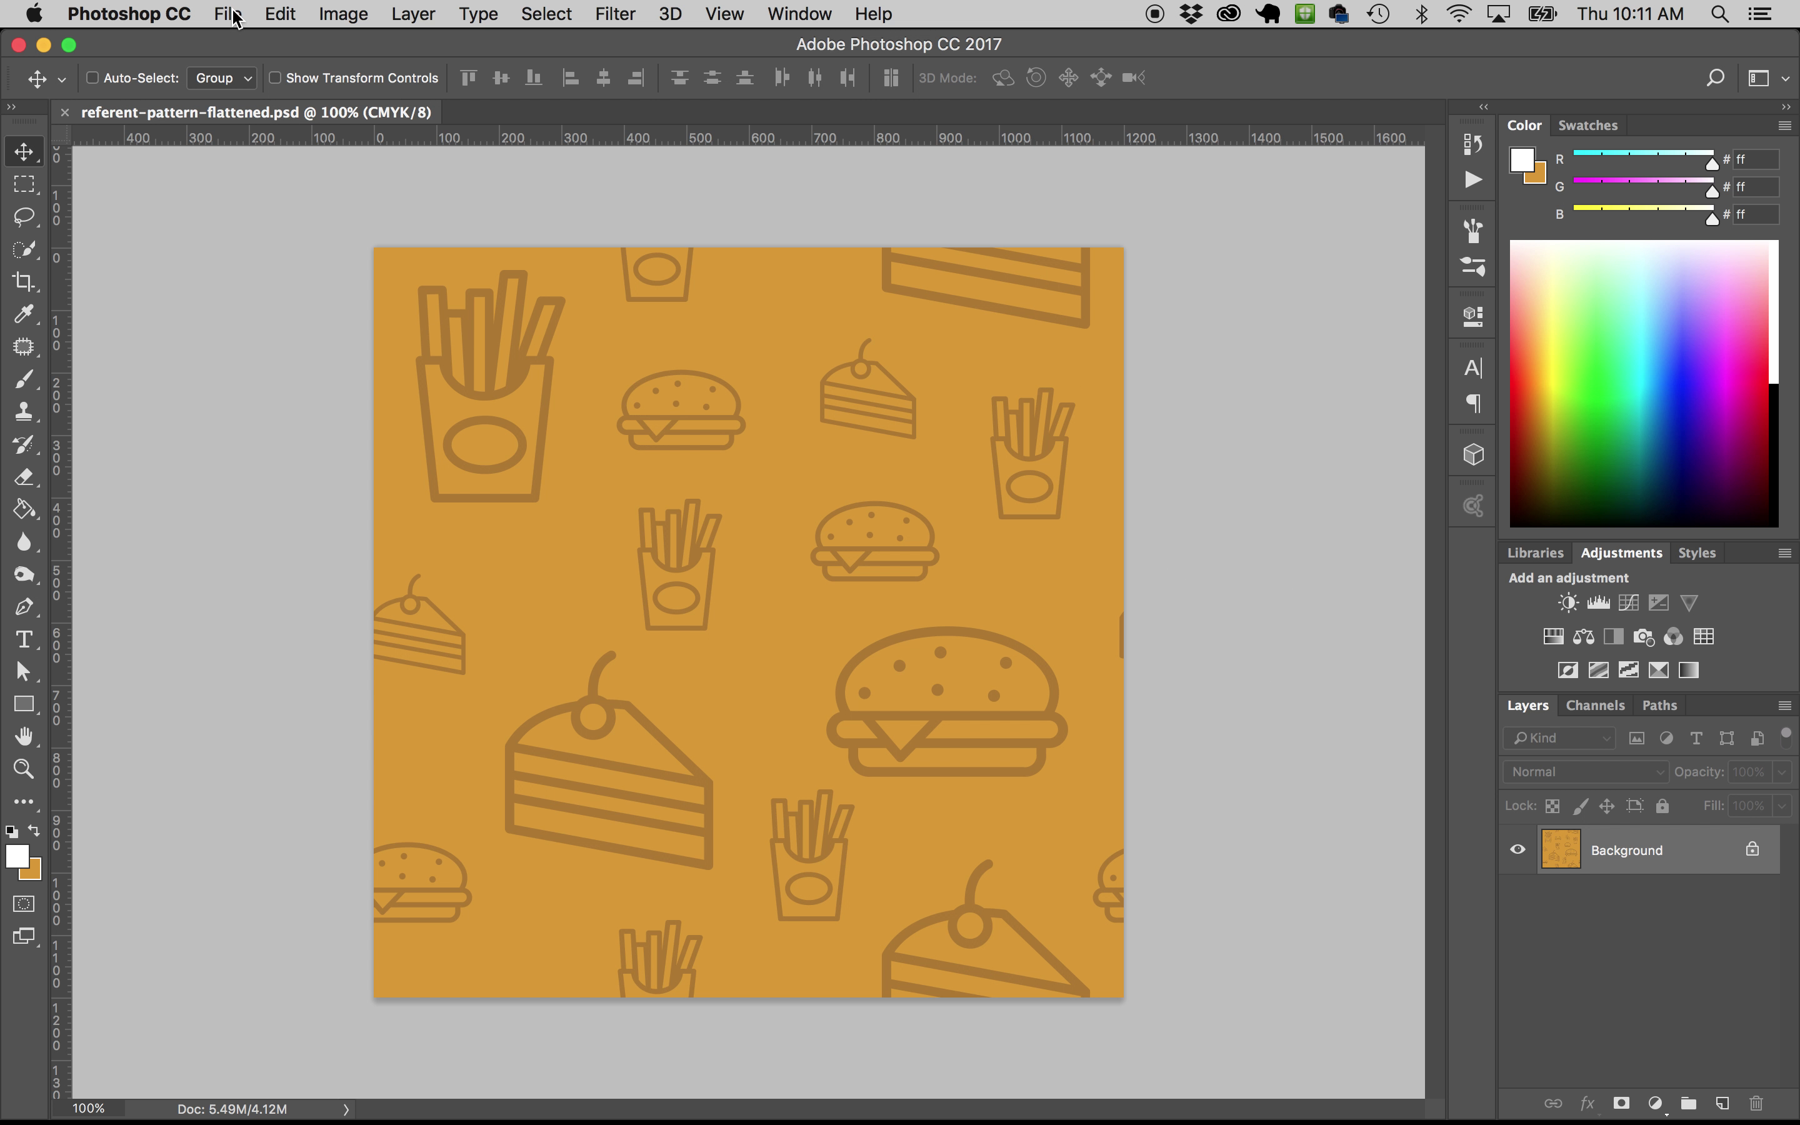
Define the tile as a pattern named "food pattern"
{"action": "left_click", "coordinate": [340, 15]}
{"action": "mouse_move", "coordinate": [276, 15]}
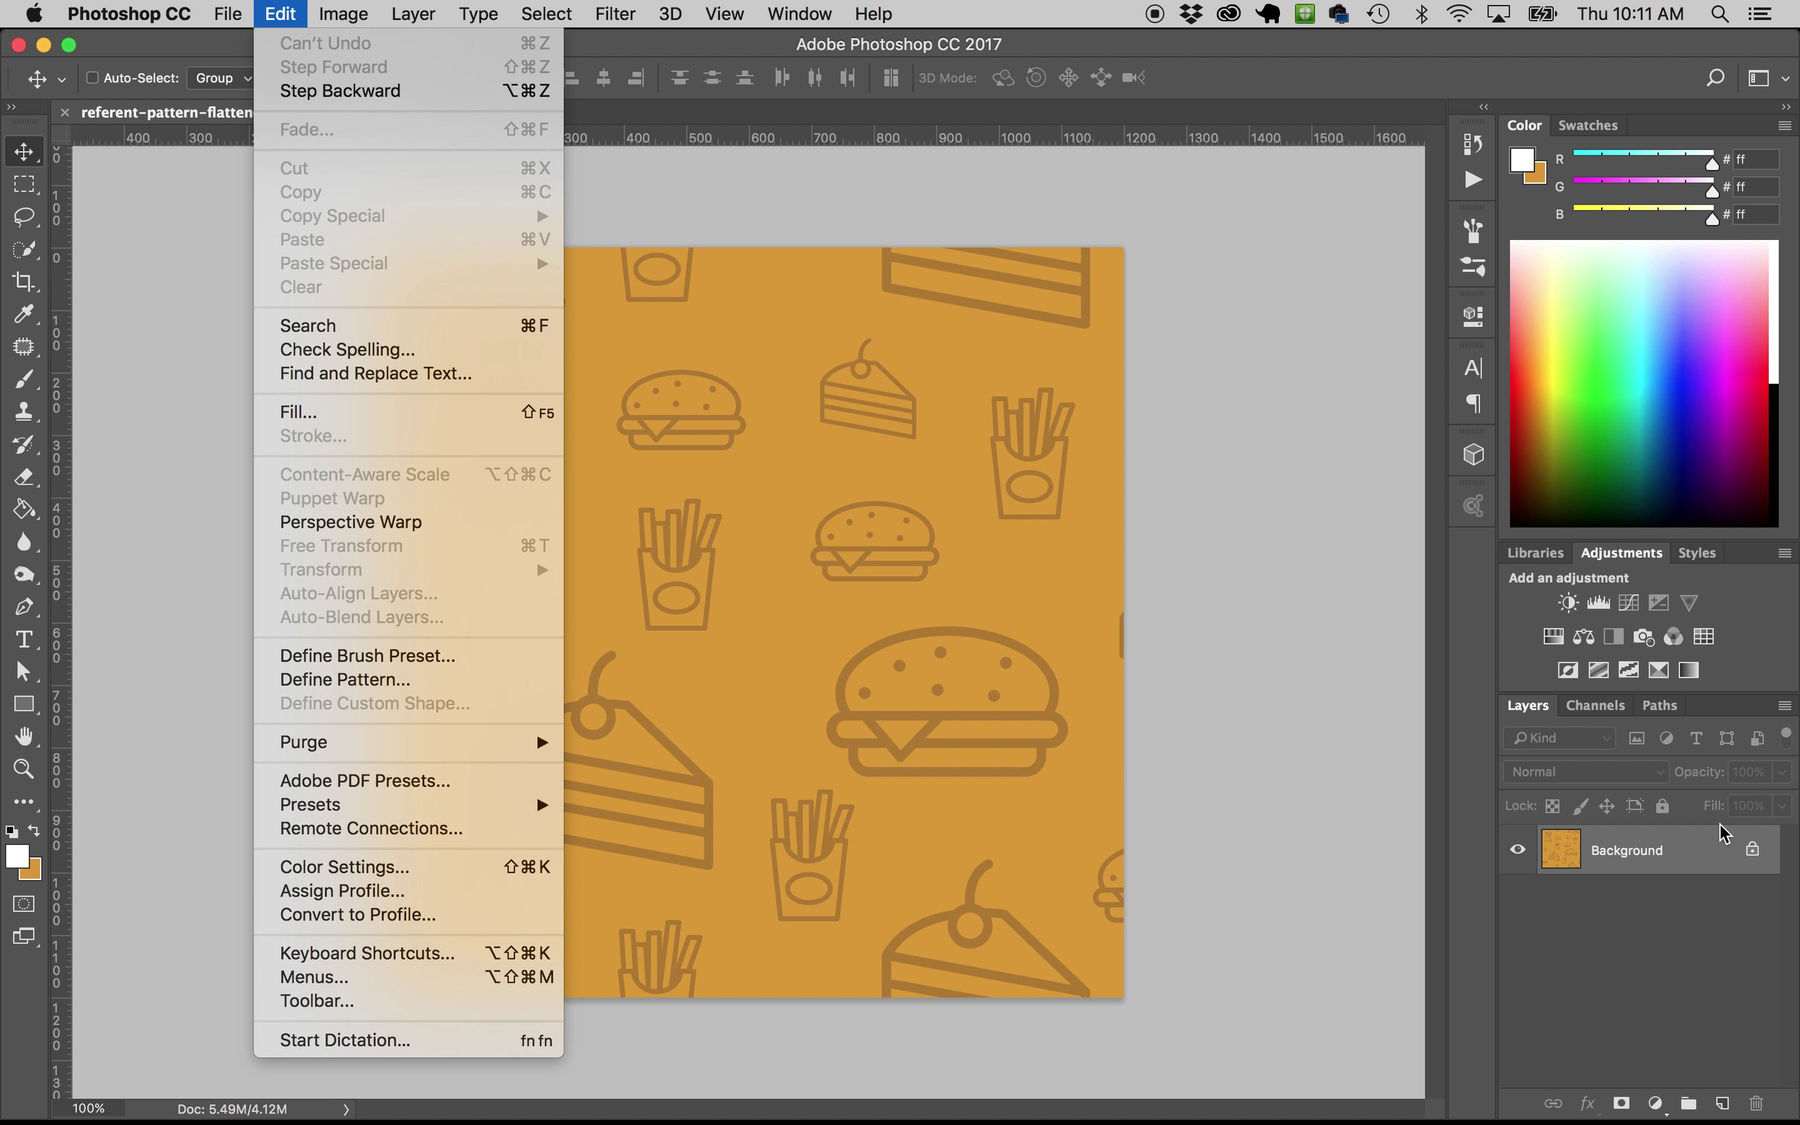
{"action": "left_click", "coordinate": [453, 680]}
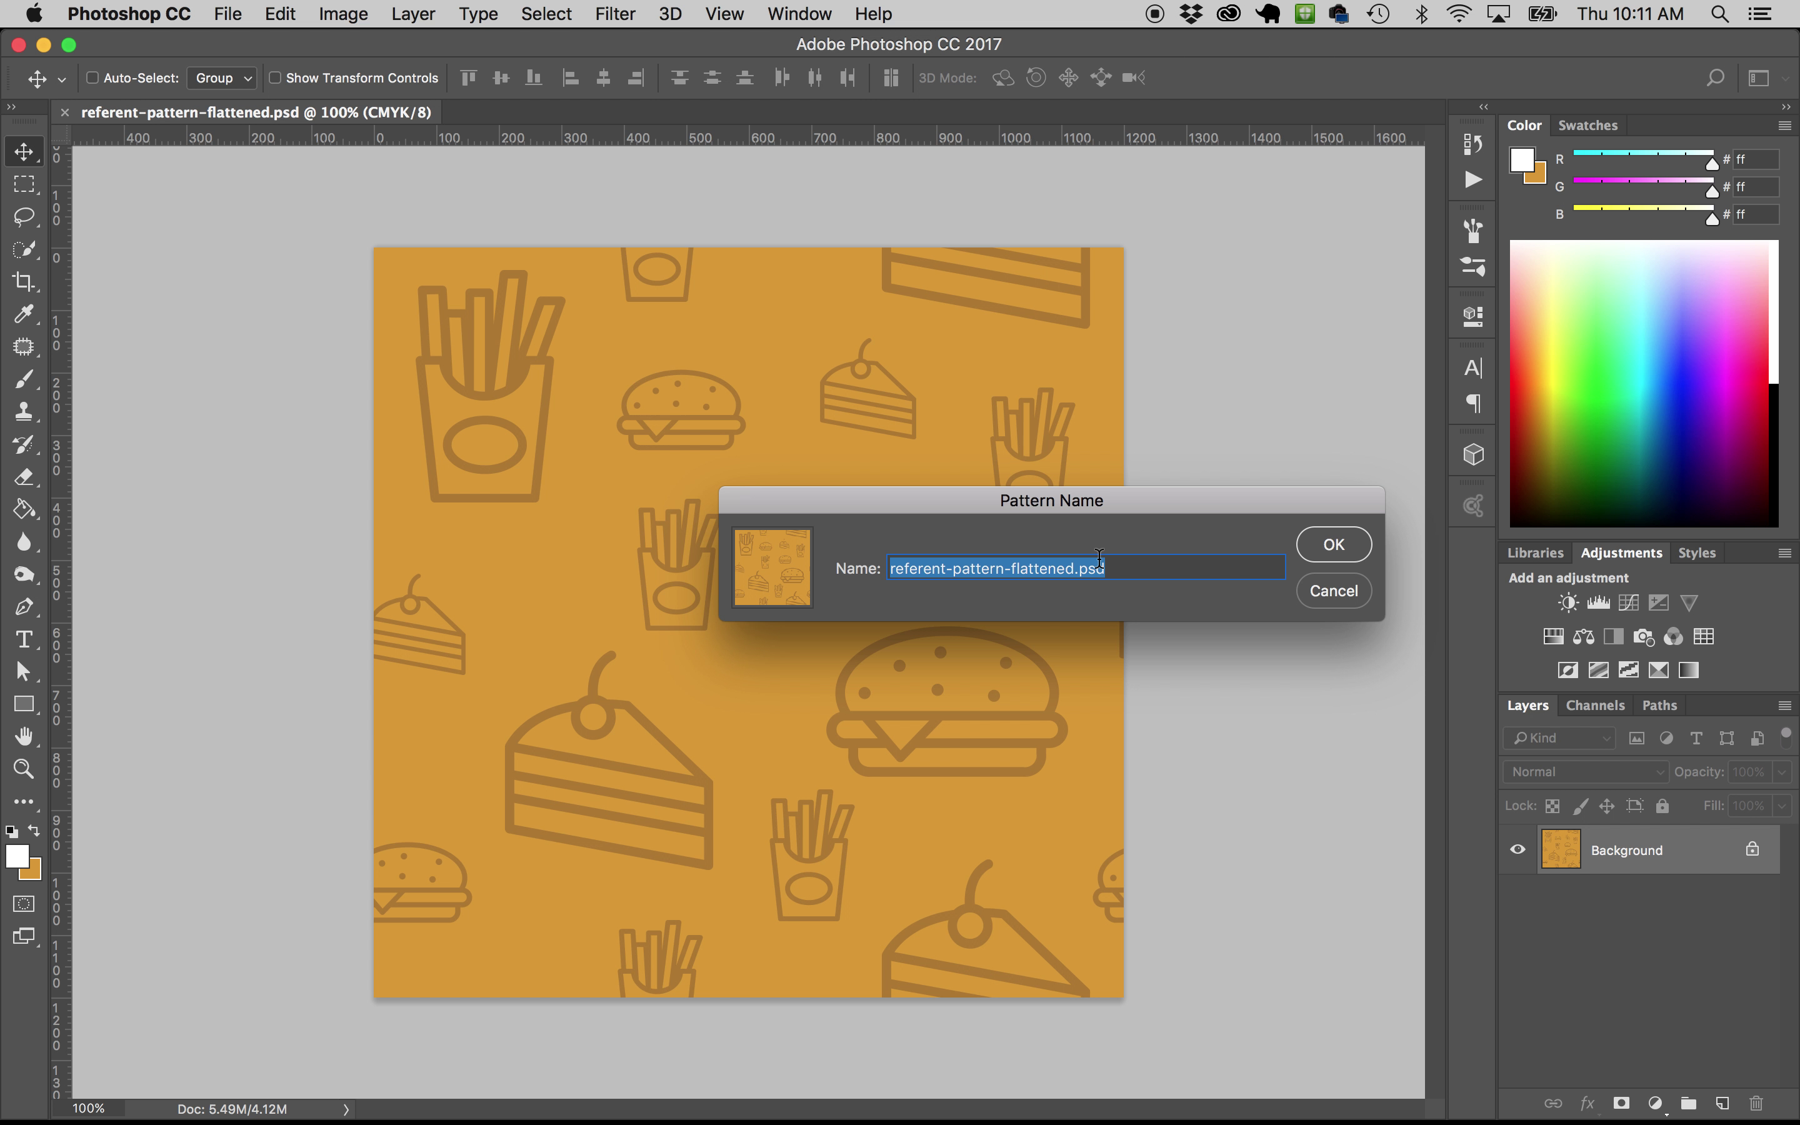
{"action": "type", "text": "food pattern"}
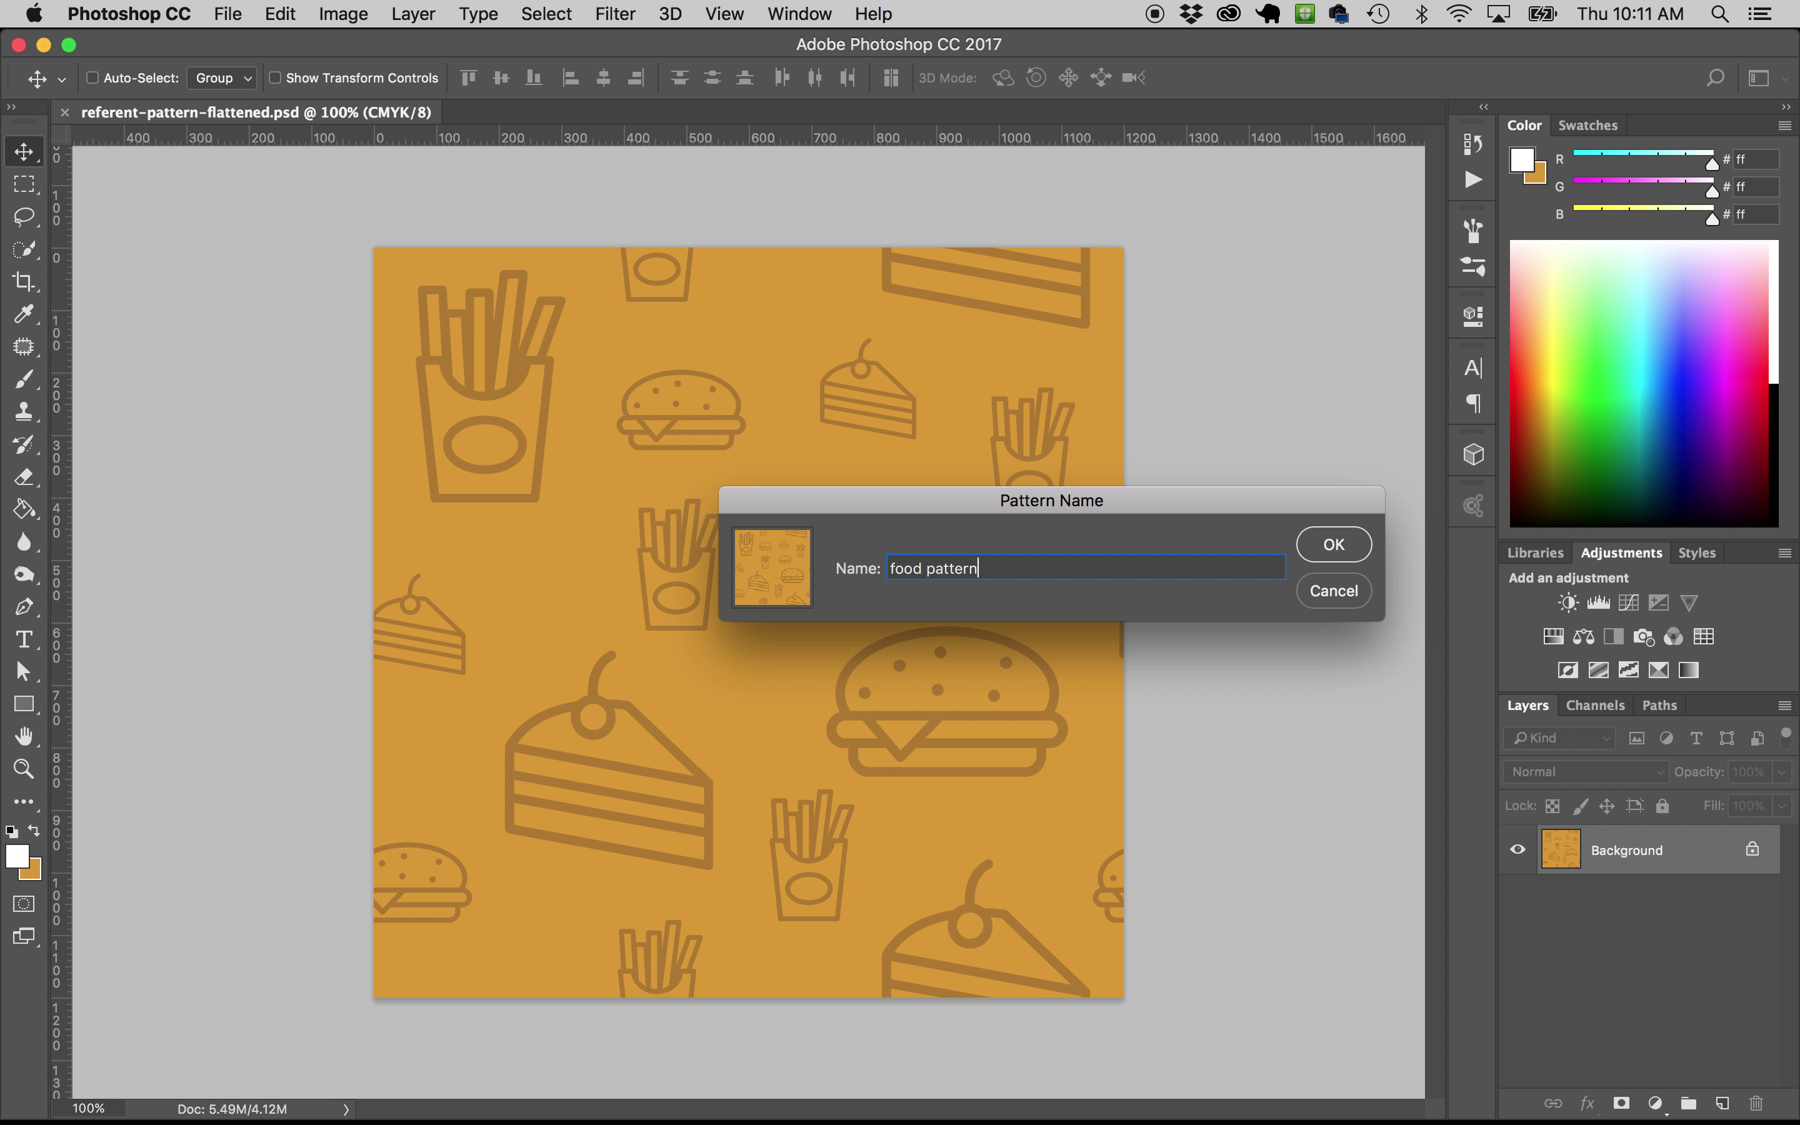
{"action": "left_click", "coordinate": [1334, 546]}
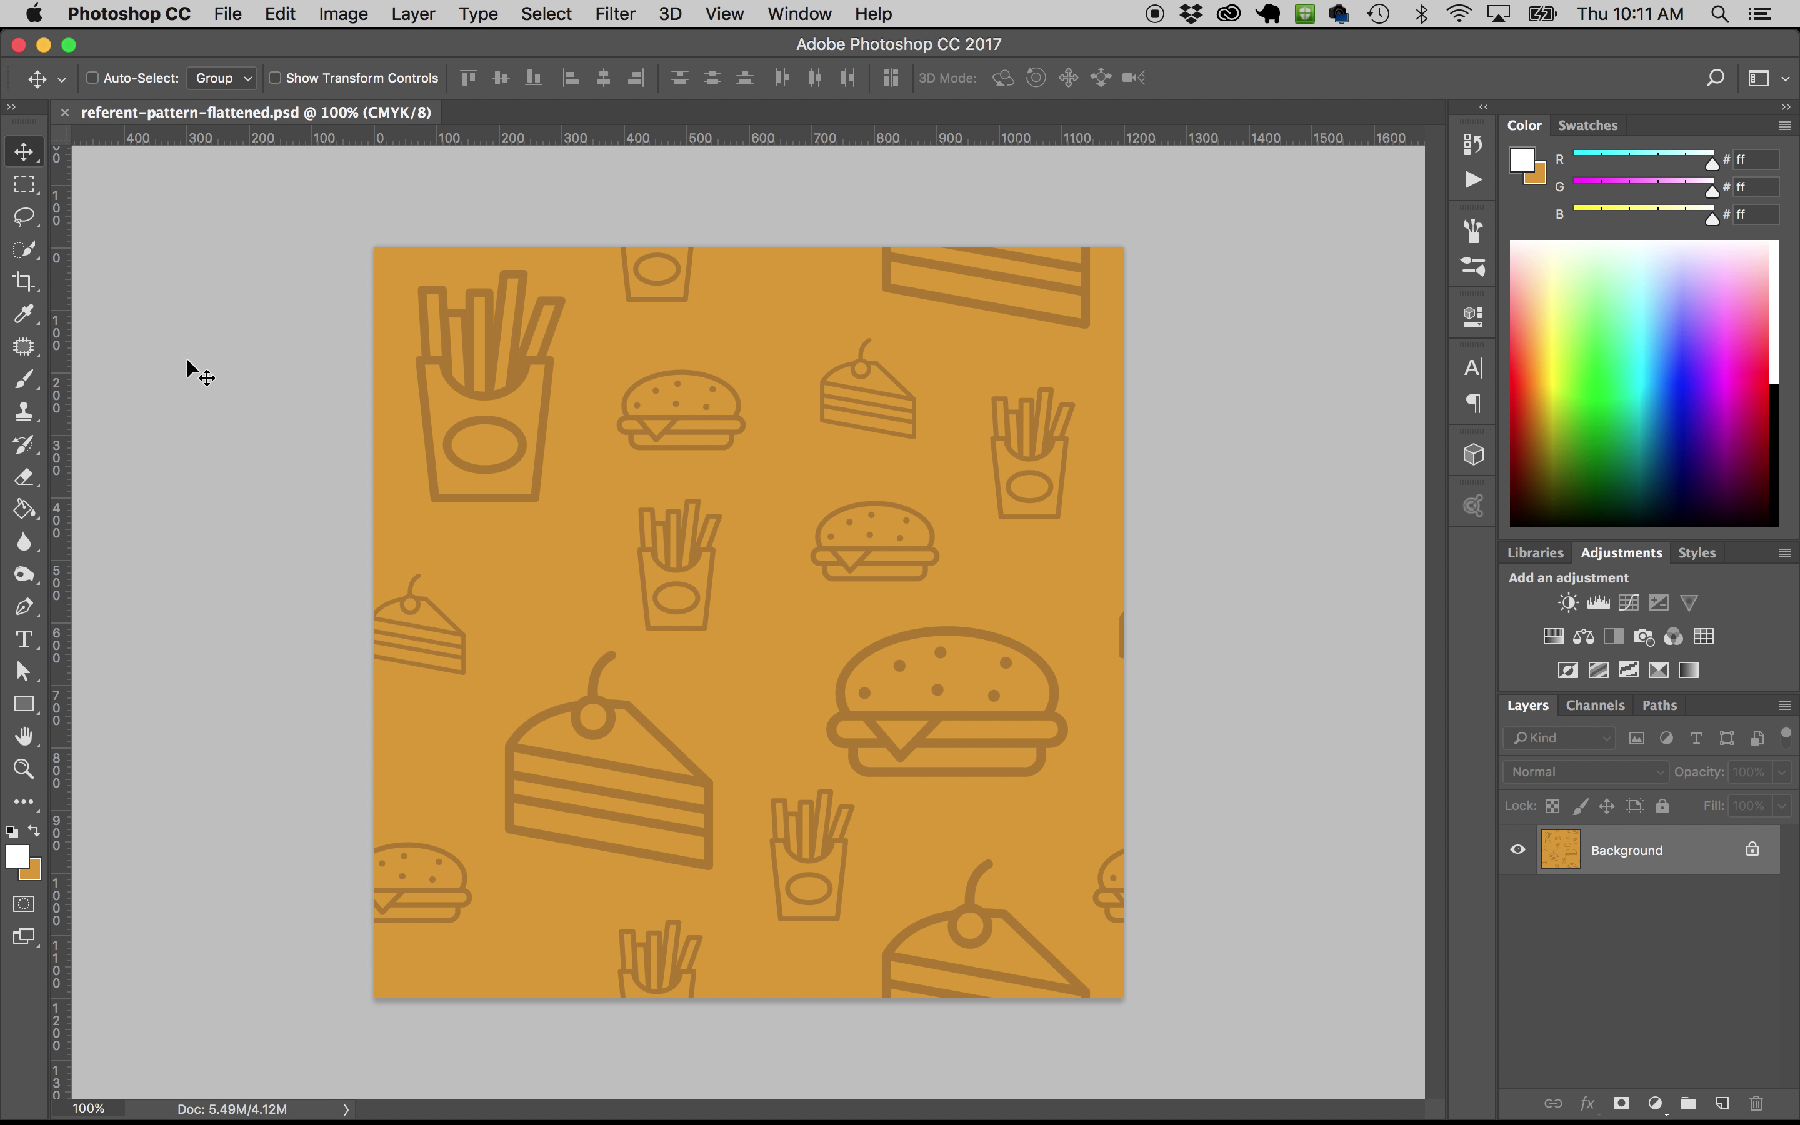
Close the tile document and create a new 11 × 8.5 inch RGB document at 300 ppi with a white background
{"action": "left_click", "coordinate": [66, 113]}
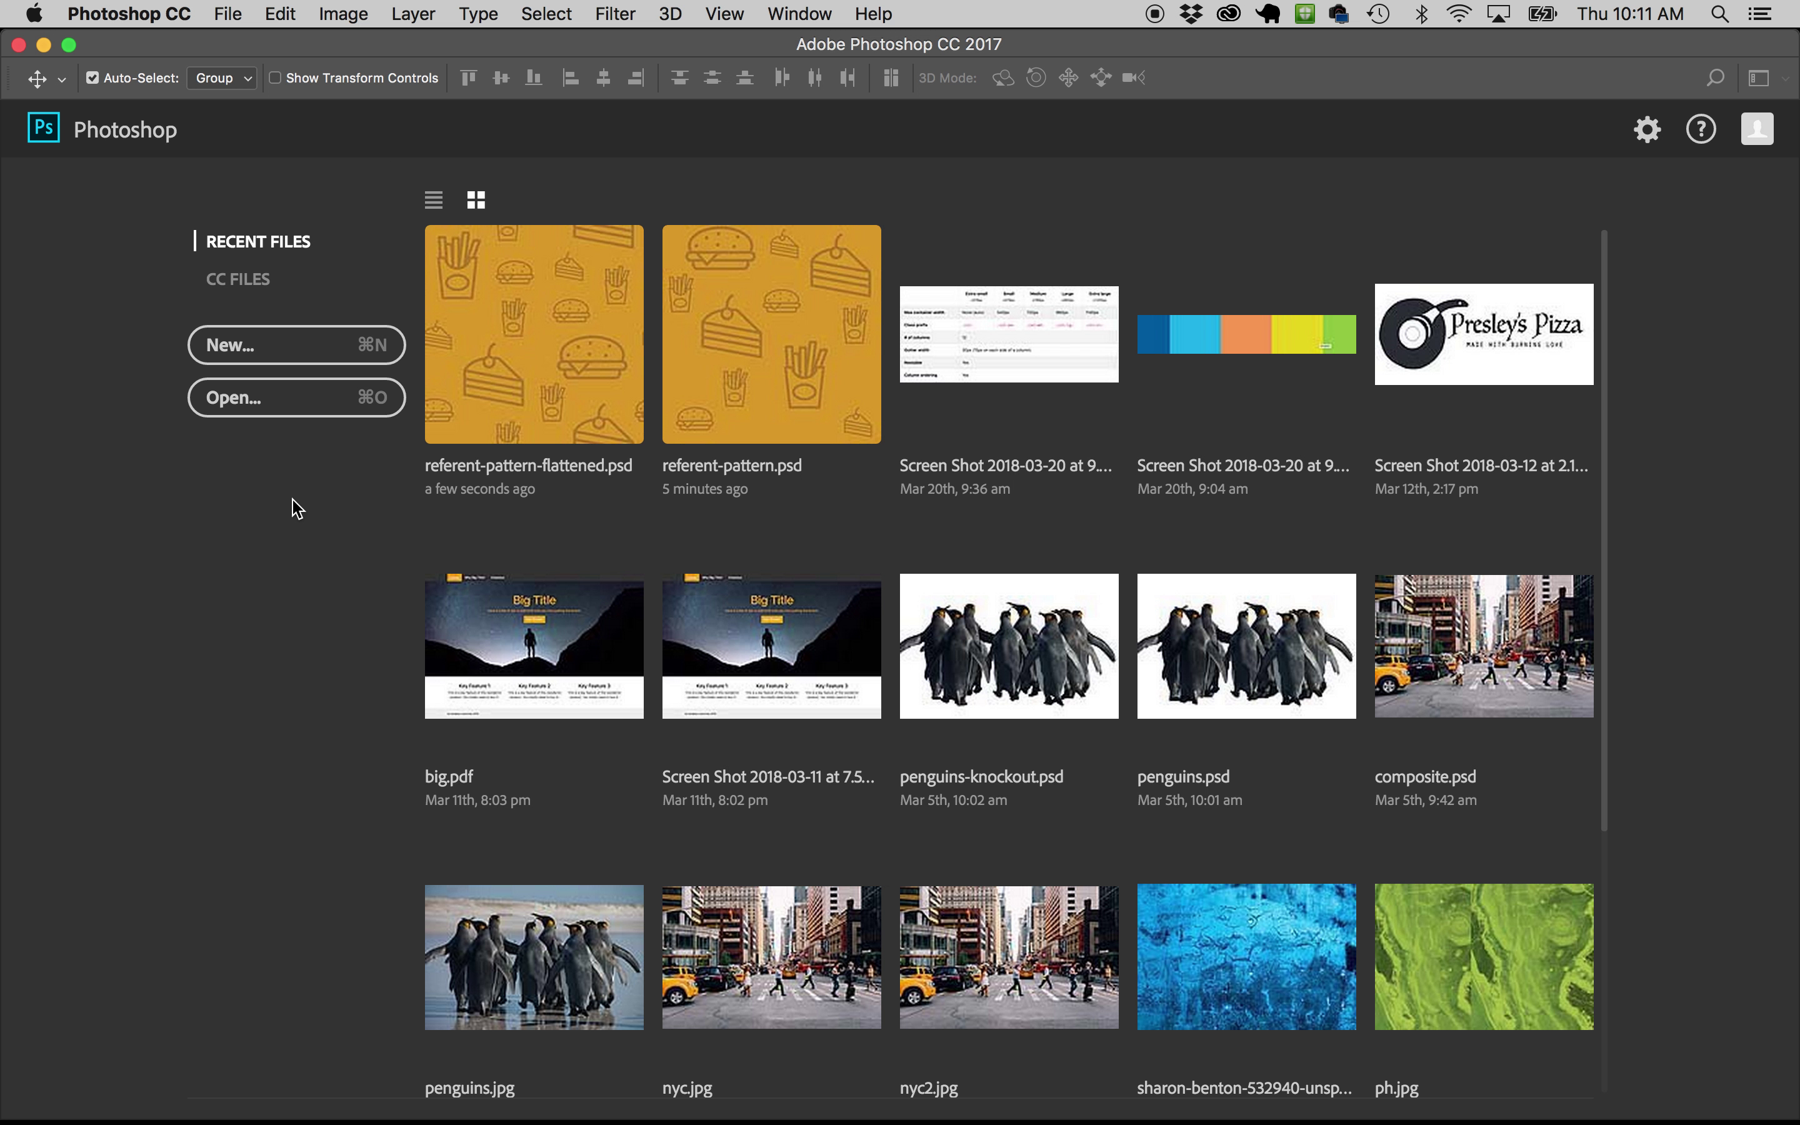
{"action": "key", "text": "super+n"}
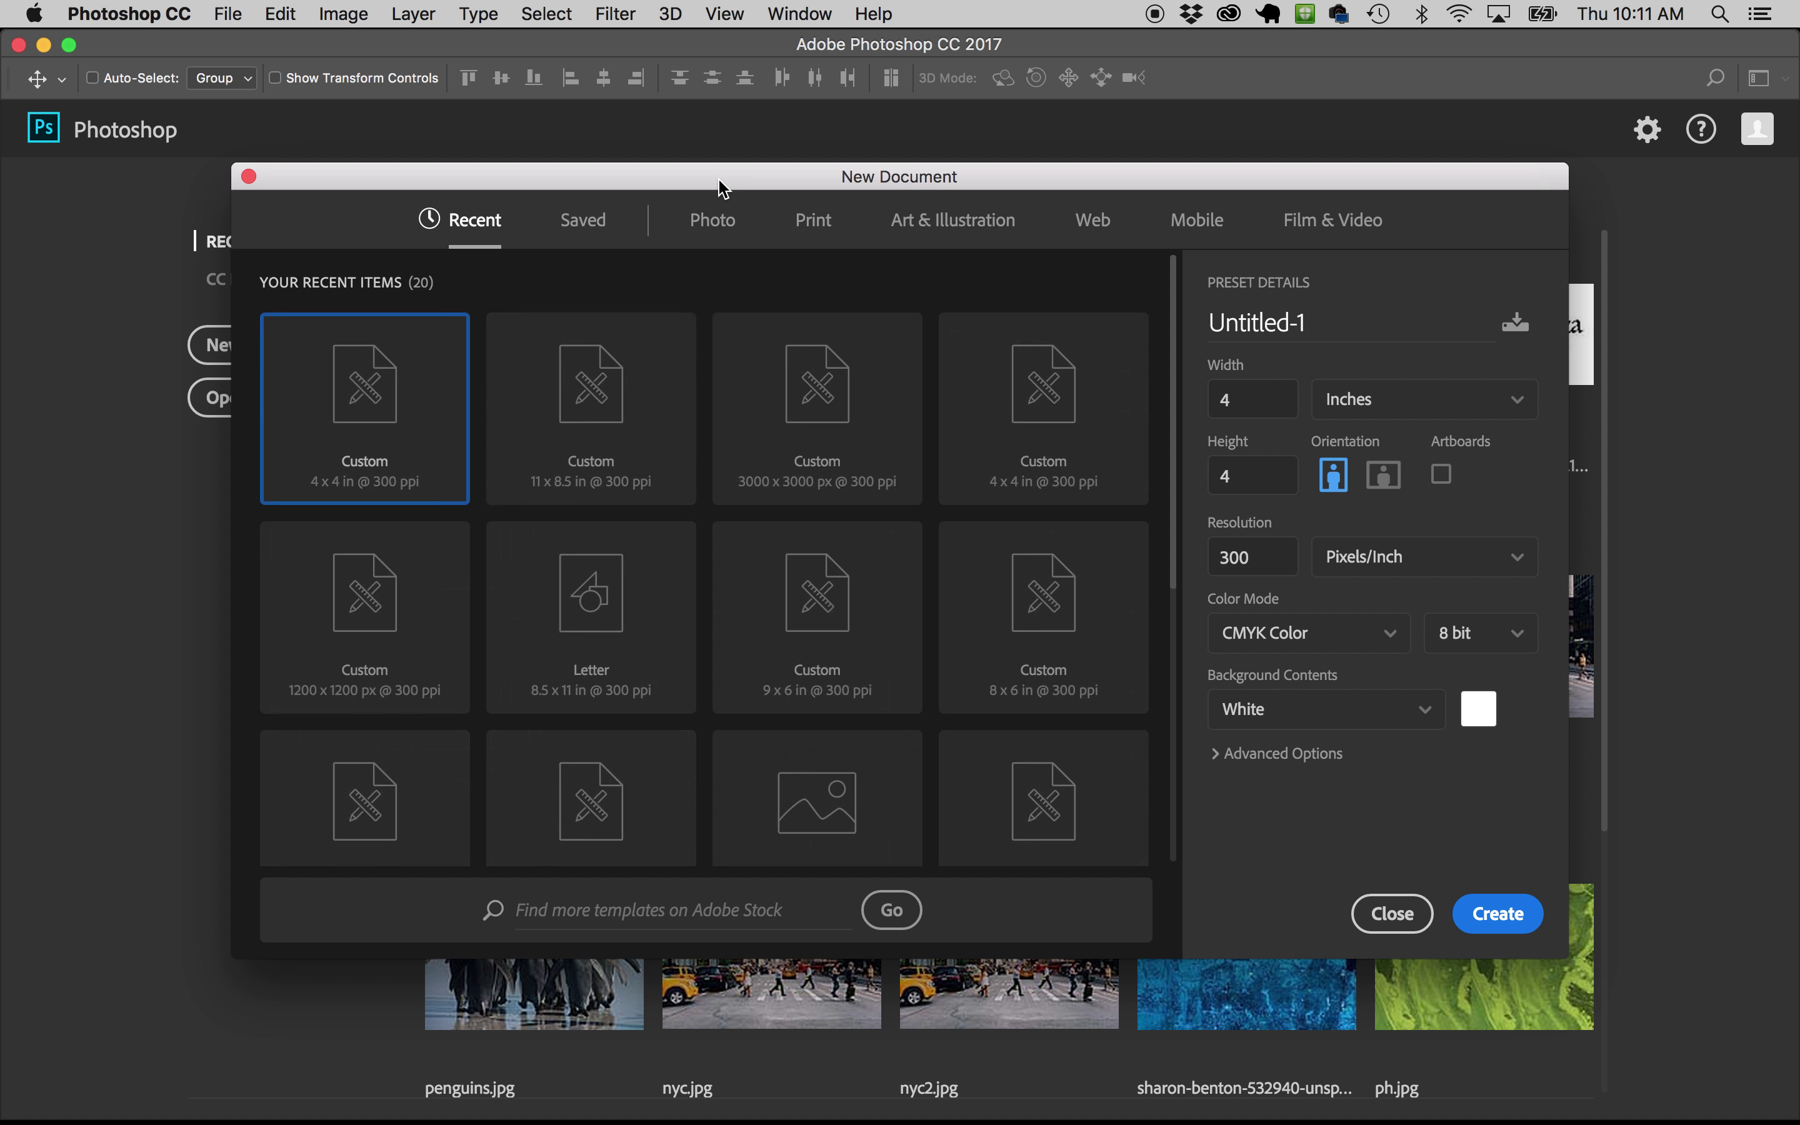
{"action": "left_click", "coordinate": [591, 410]}
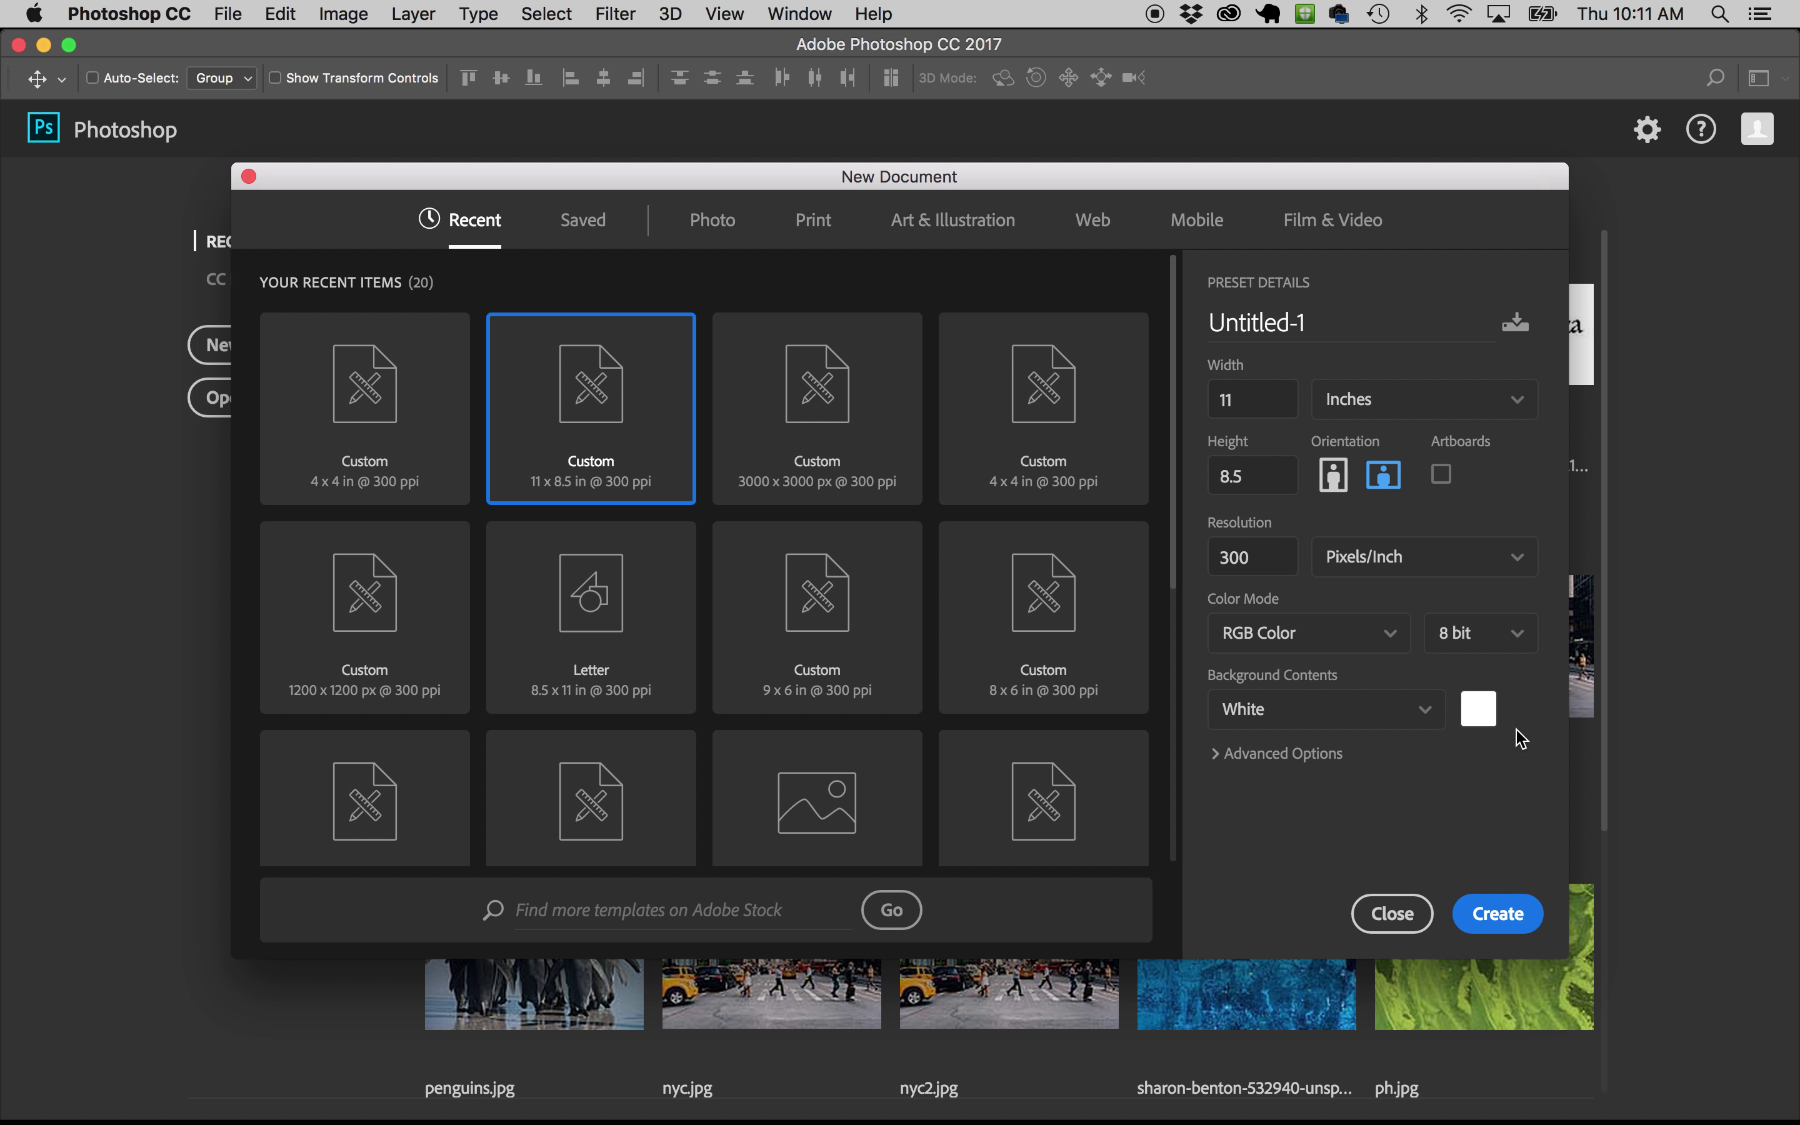
{"action": "left_click", "coordinate": [1501, 922]}
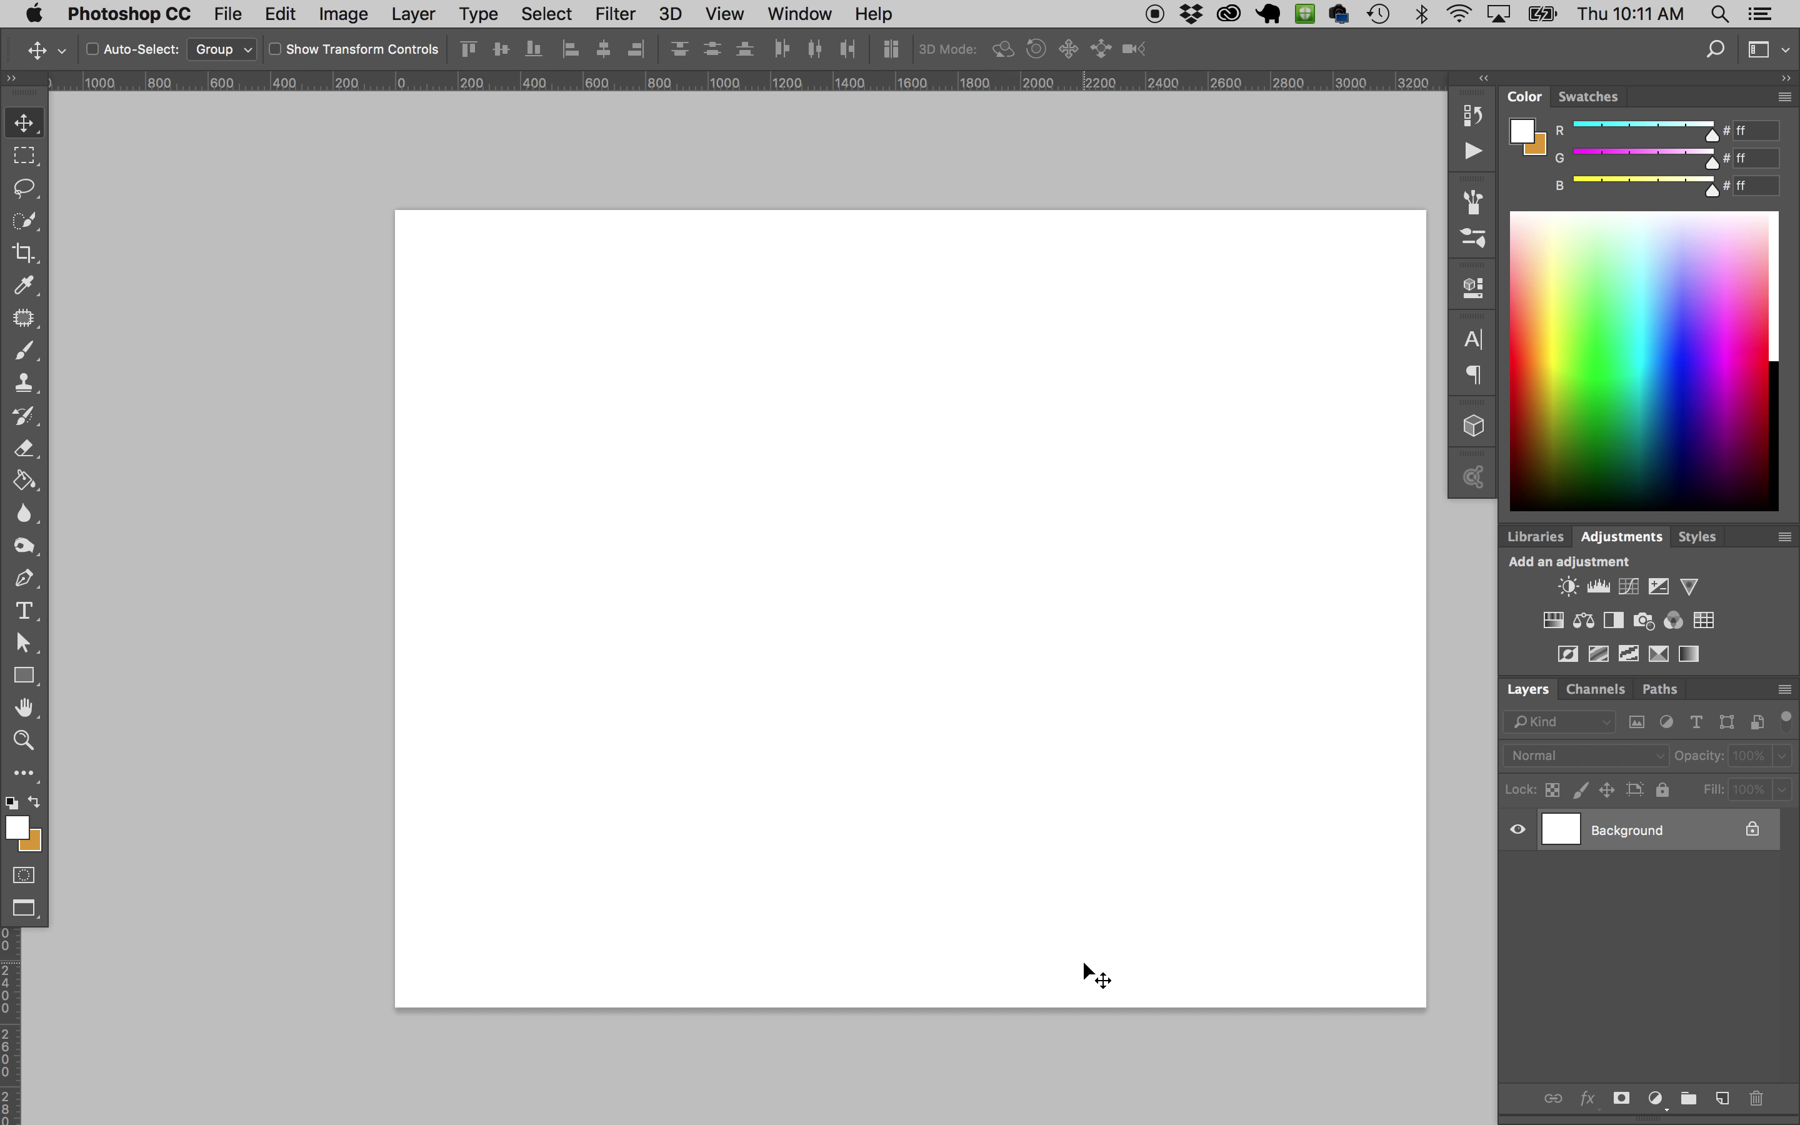
{"action": "scroll", "coordinate": [945, 781], "scroll_direction": "right", "scroll_amount": 5}
{"action": "scroll", "coordinate": [944, 781], "scroll_direction": "left", "scroll_amount": 2}
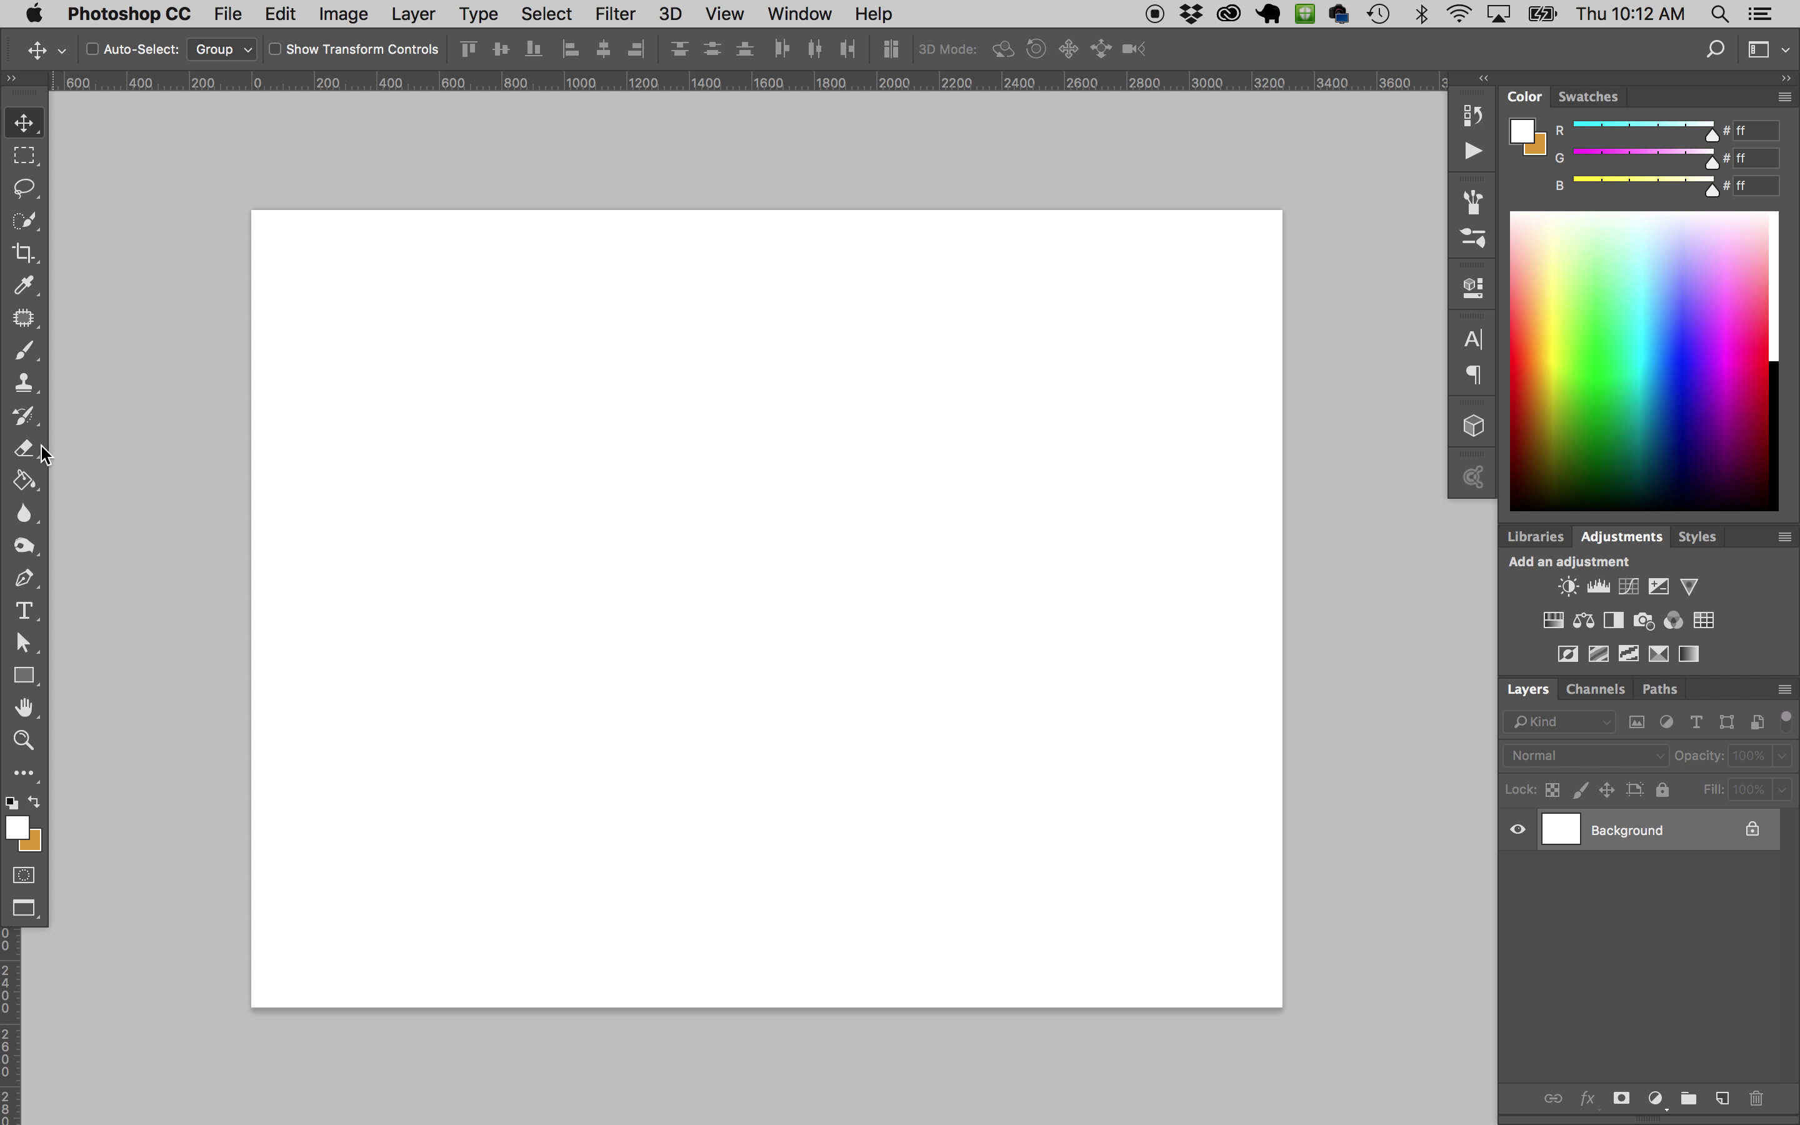
Activate the Paint Bucket tool and set its fill source to Pattern
{"action": "left_click", "coordinate": [24, 483]}
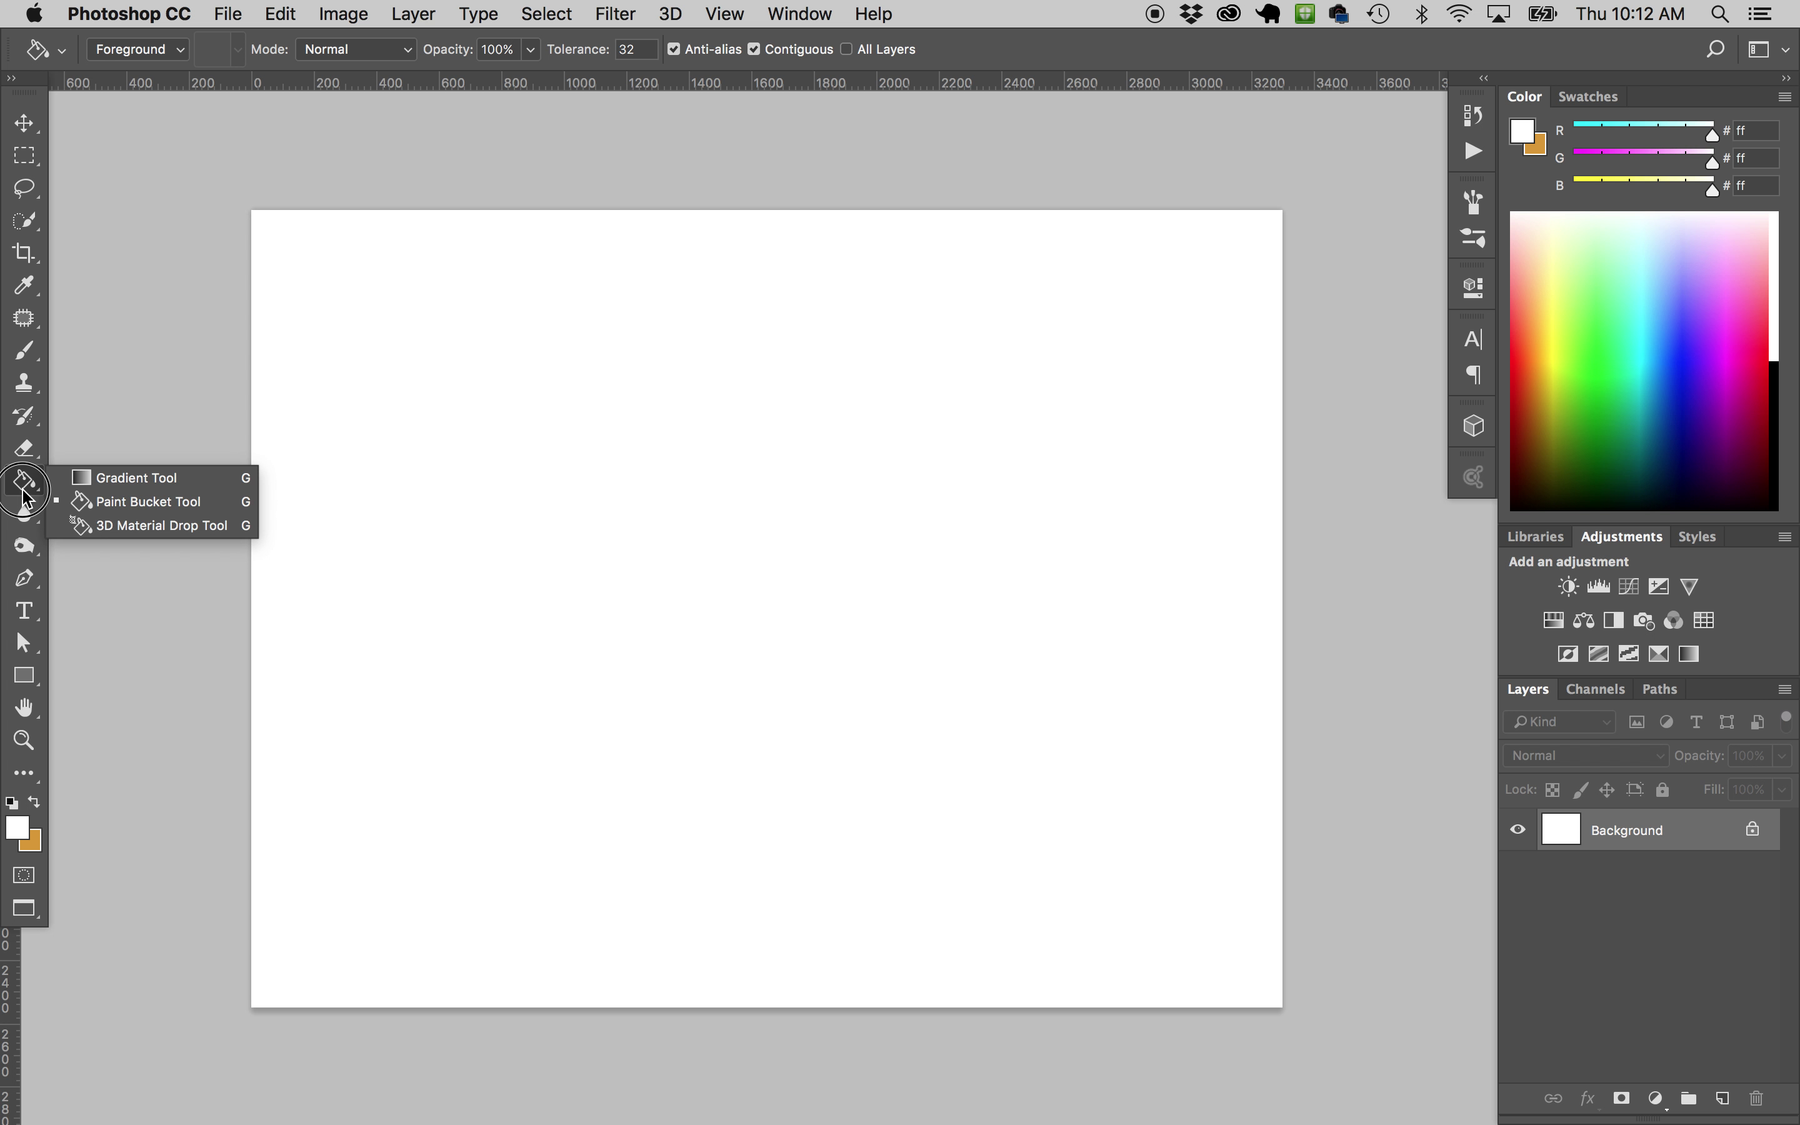
{"action": "left_click", "coordinate": [181, 49]}
{"action": "left_click", "coordinate": [173, 68]}
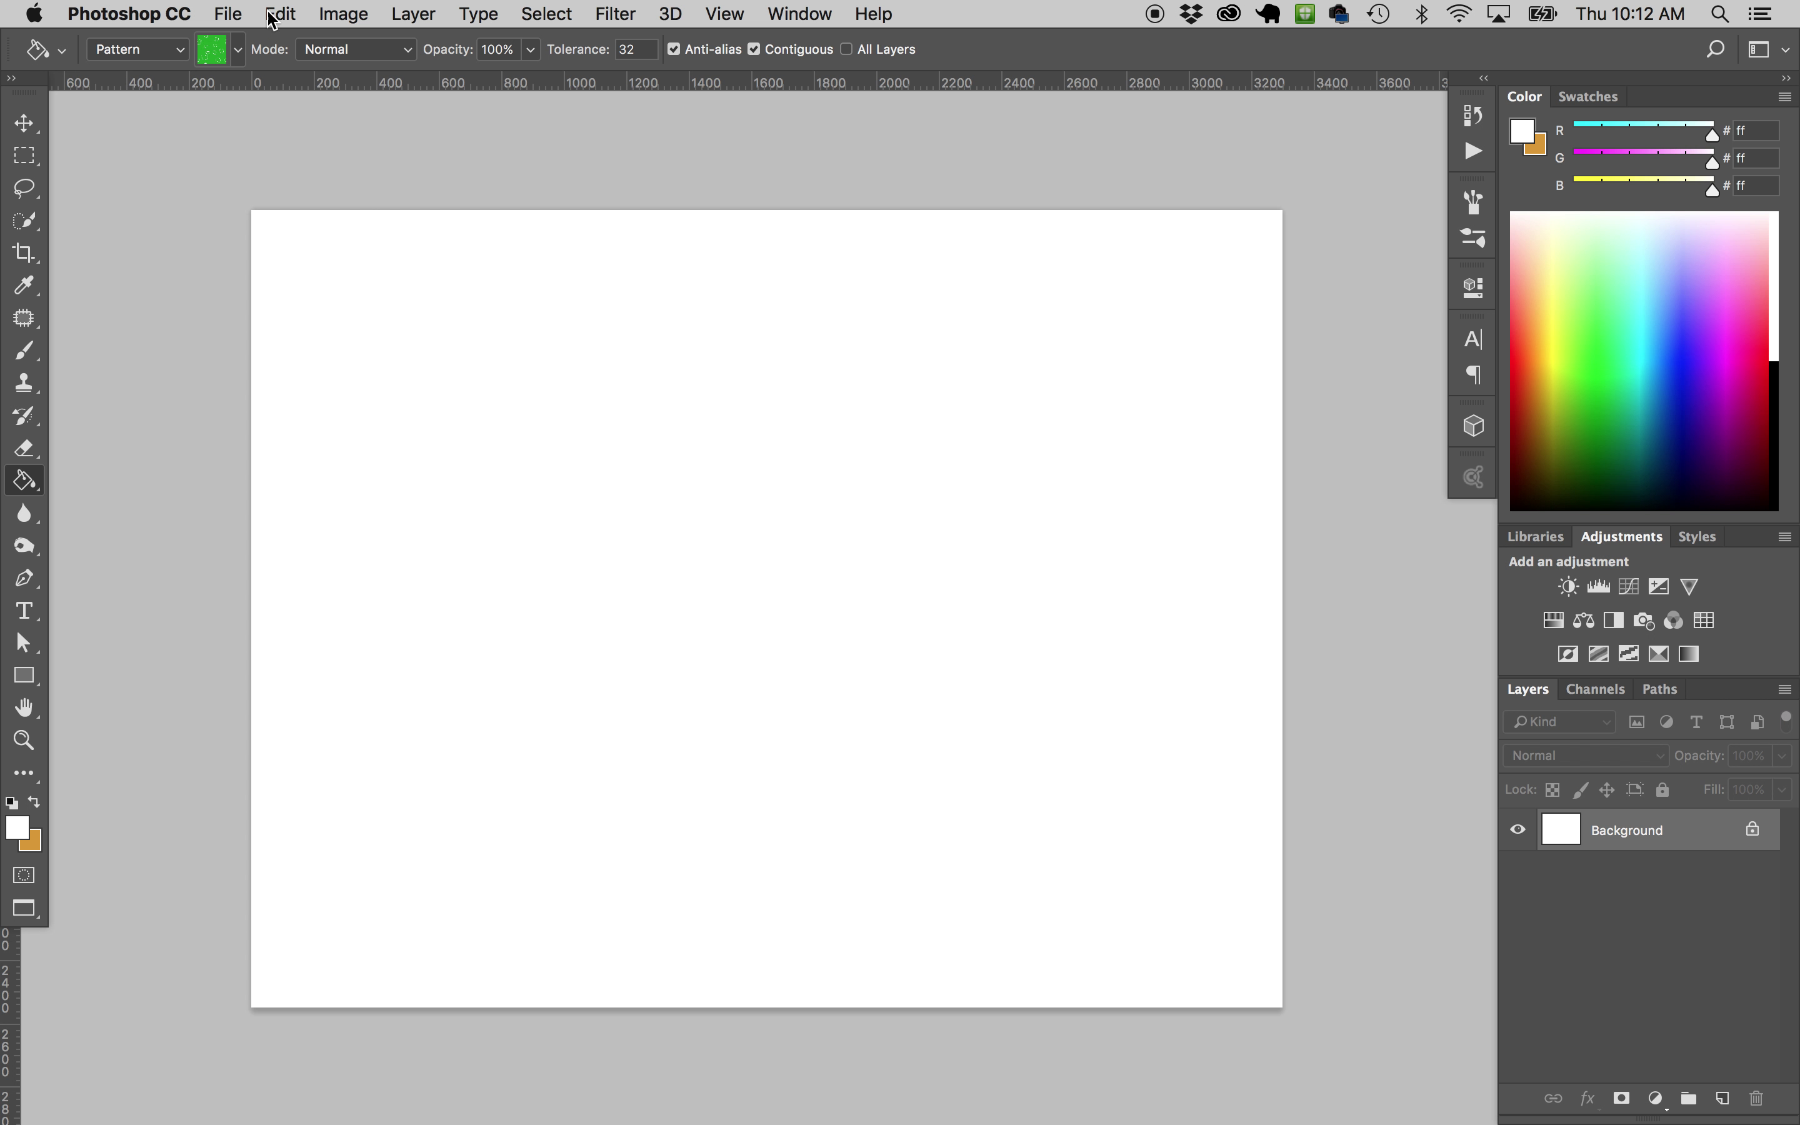
{"action": "left_click", "coordinate": [333, 12]}
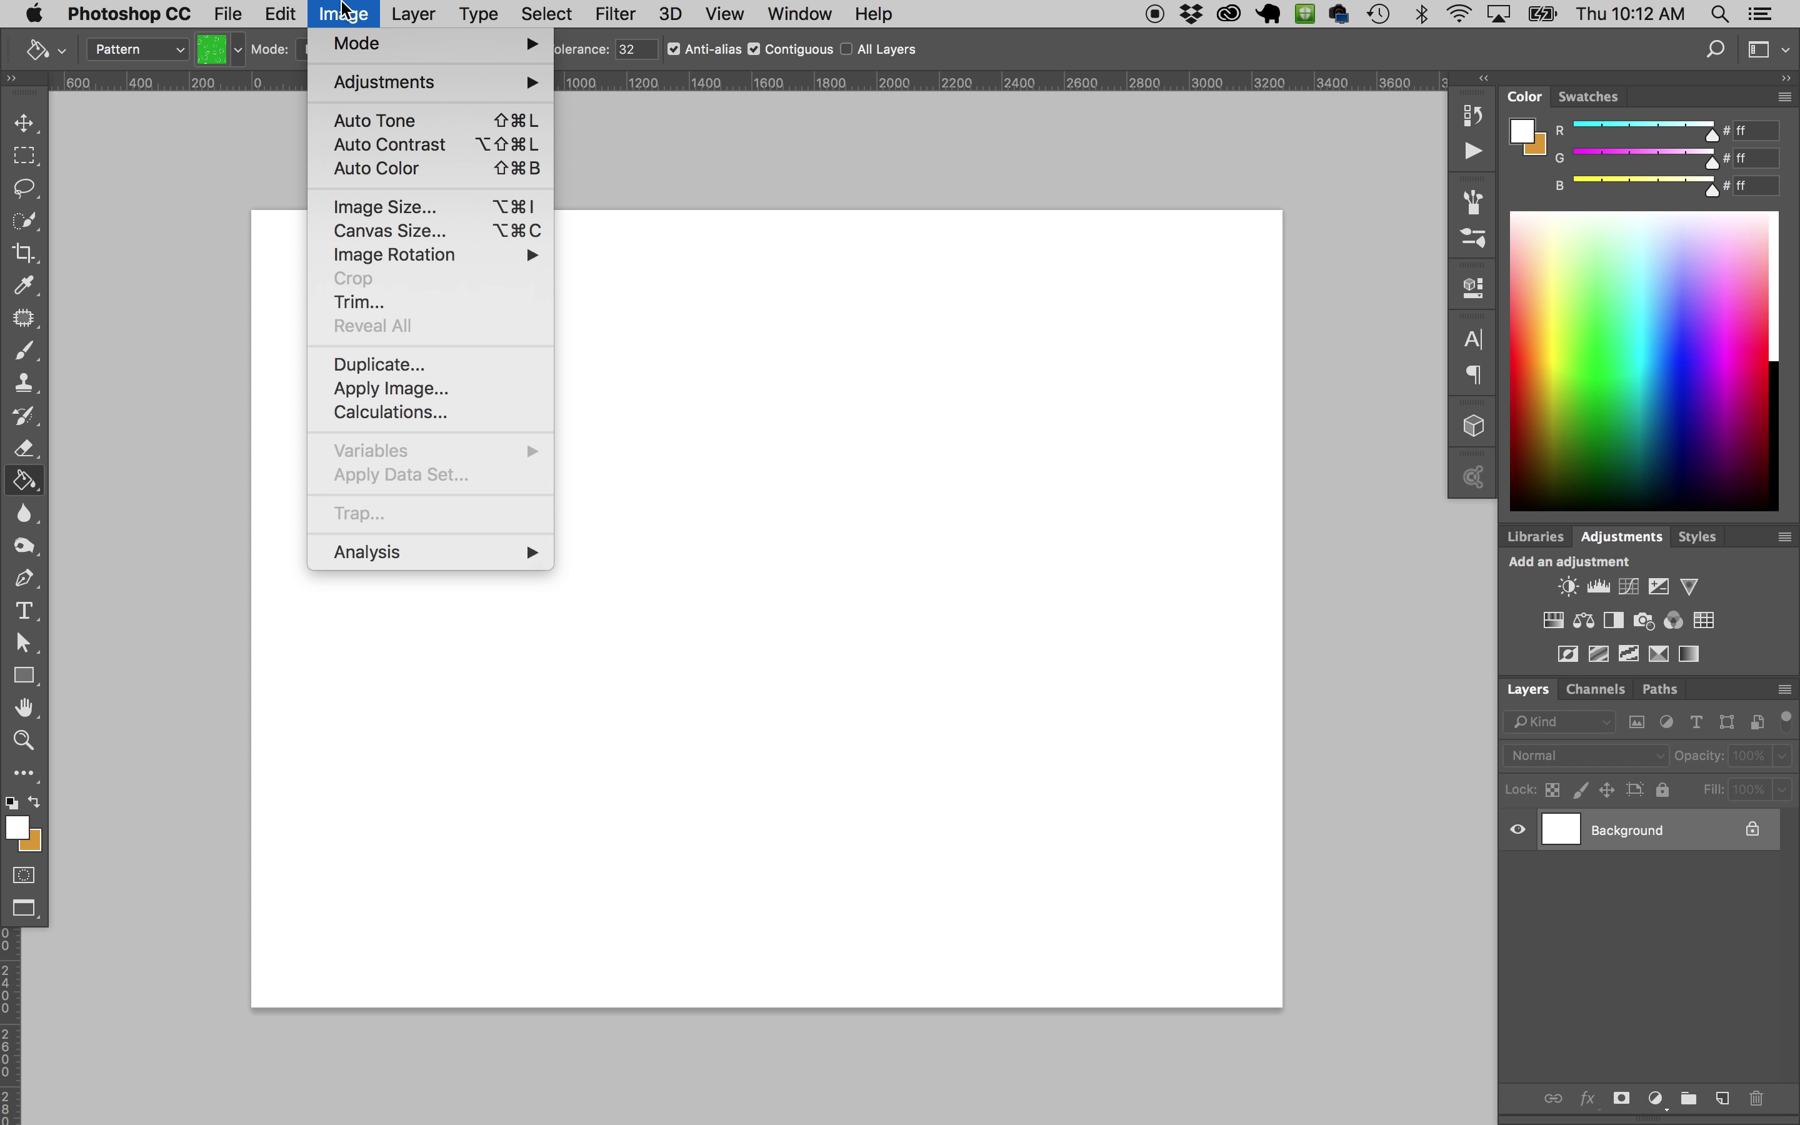
{"action": "mouse_move", "coordinate": [480, 13]}
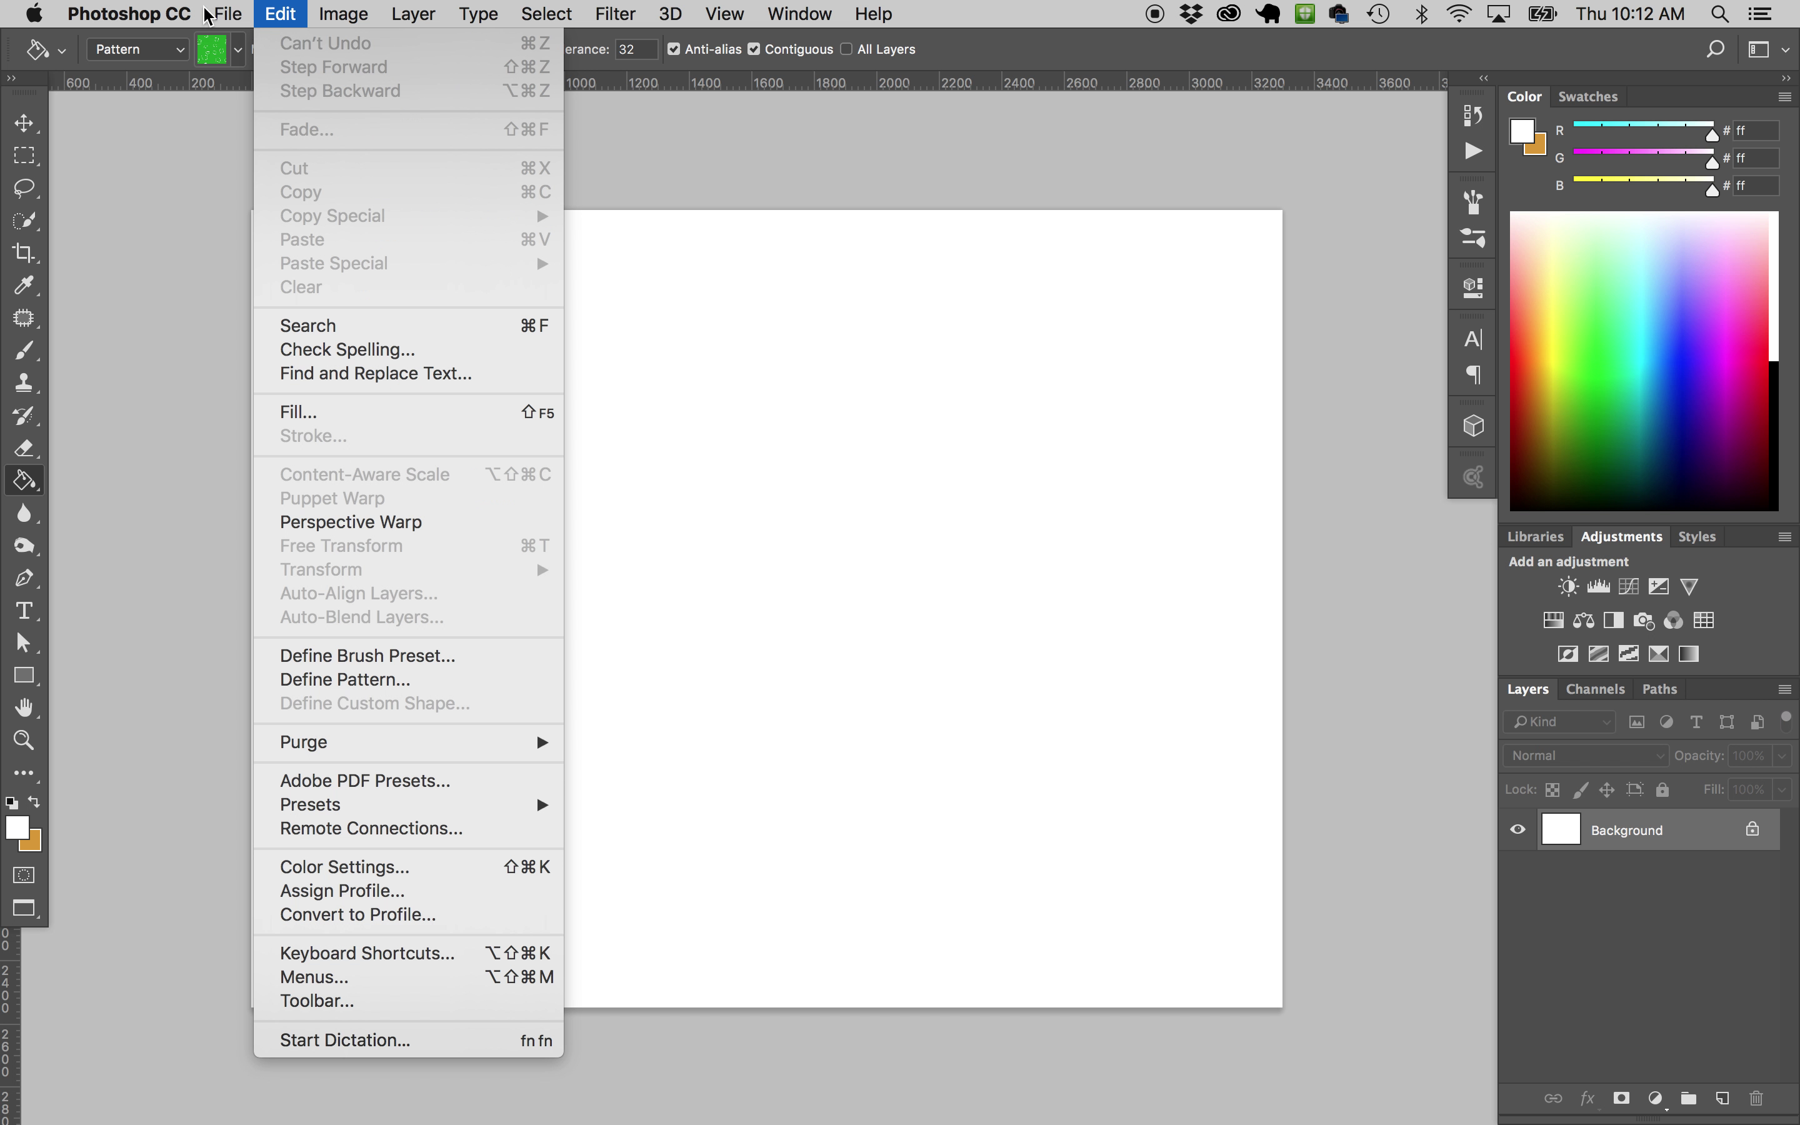
{"action": "mouse_move", "coordinate": [416, 15]}
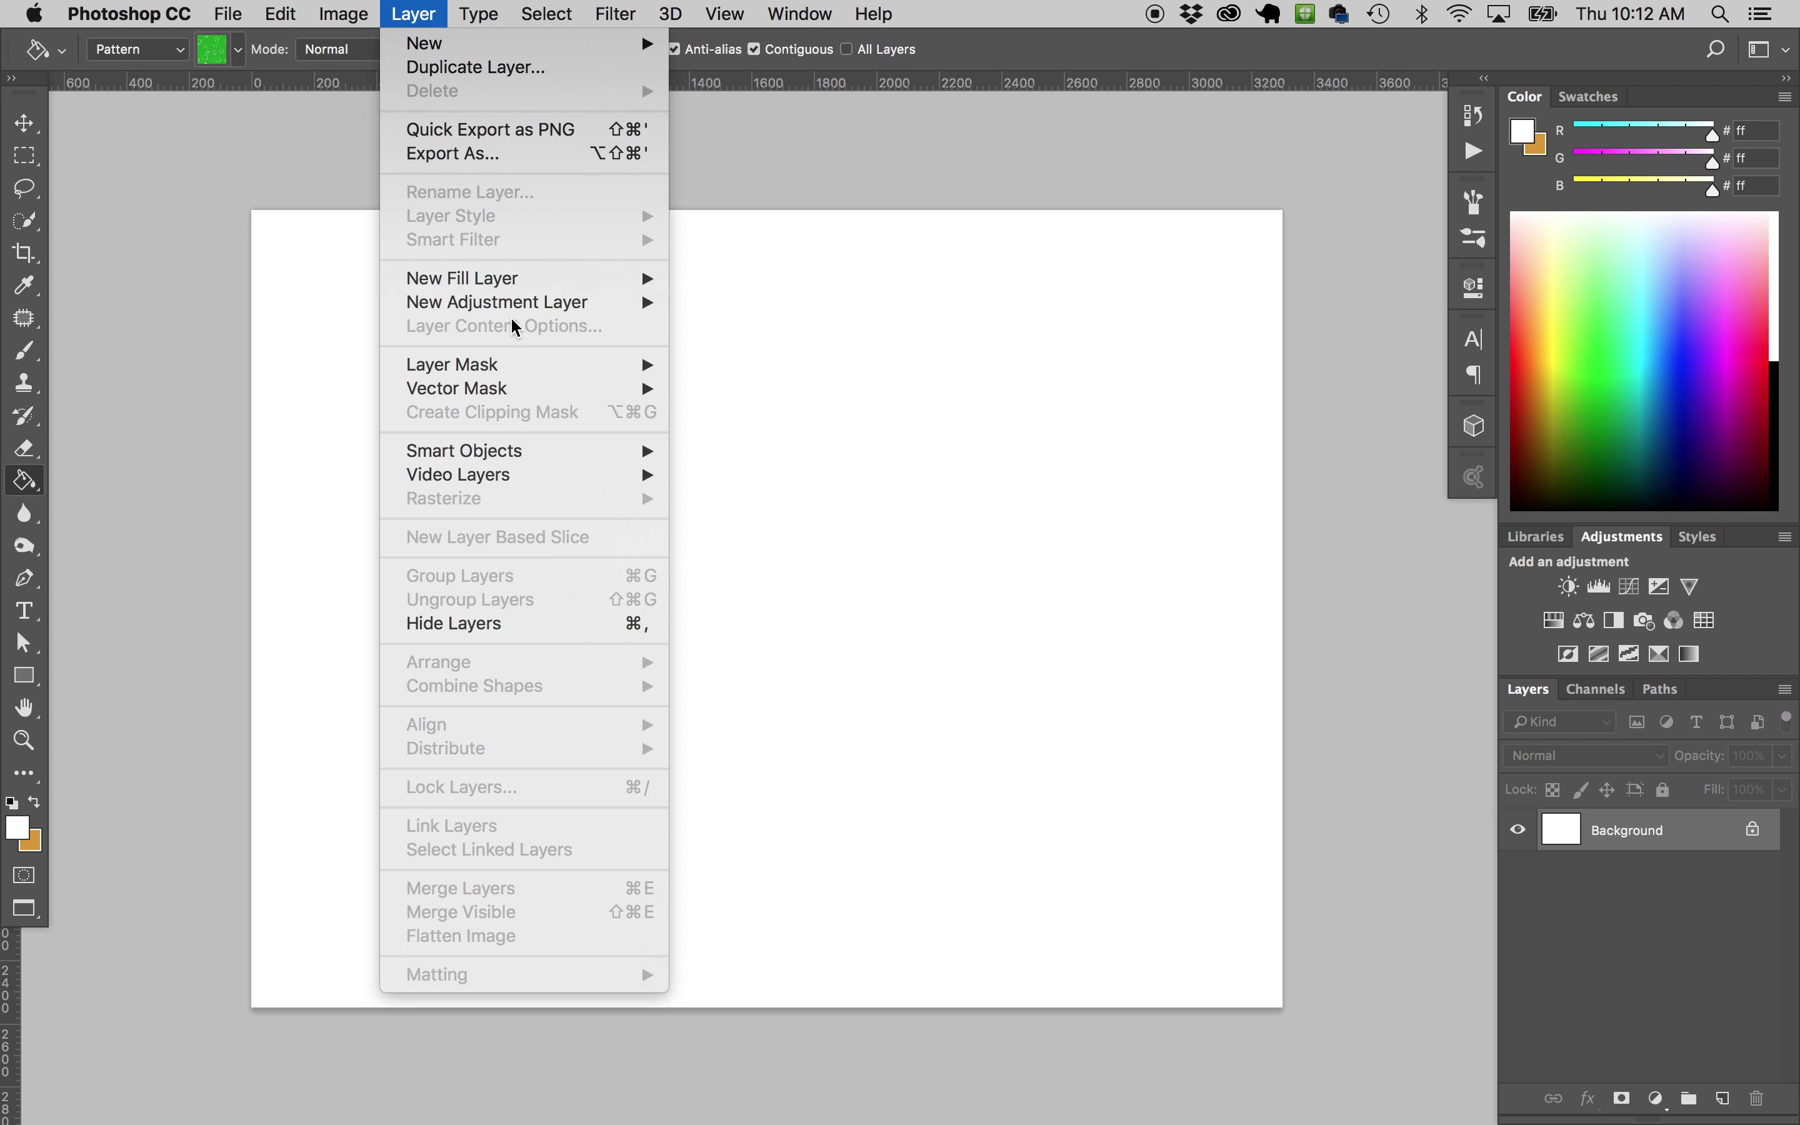
{"action": "mouse_move", "coordinate": [513, 290]}
{"action": "mouse_move", "coordinate": [338, 11]}
{"action": "left_click", "coordinate": [152, 185]}
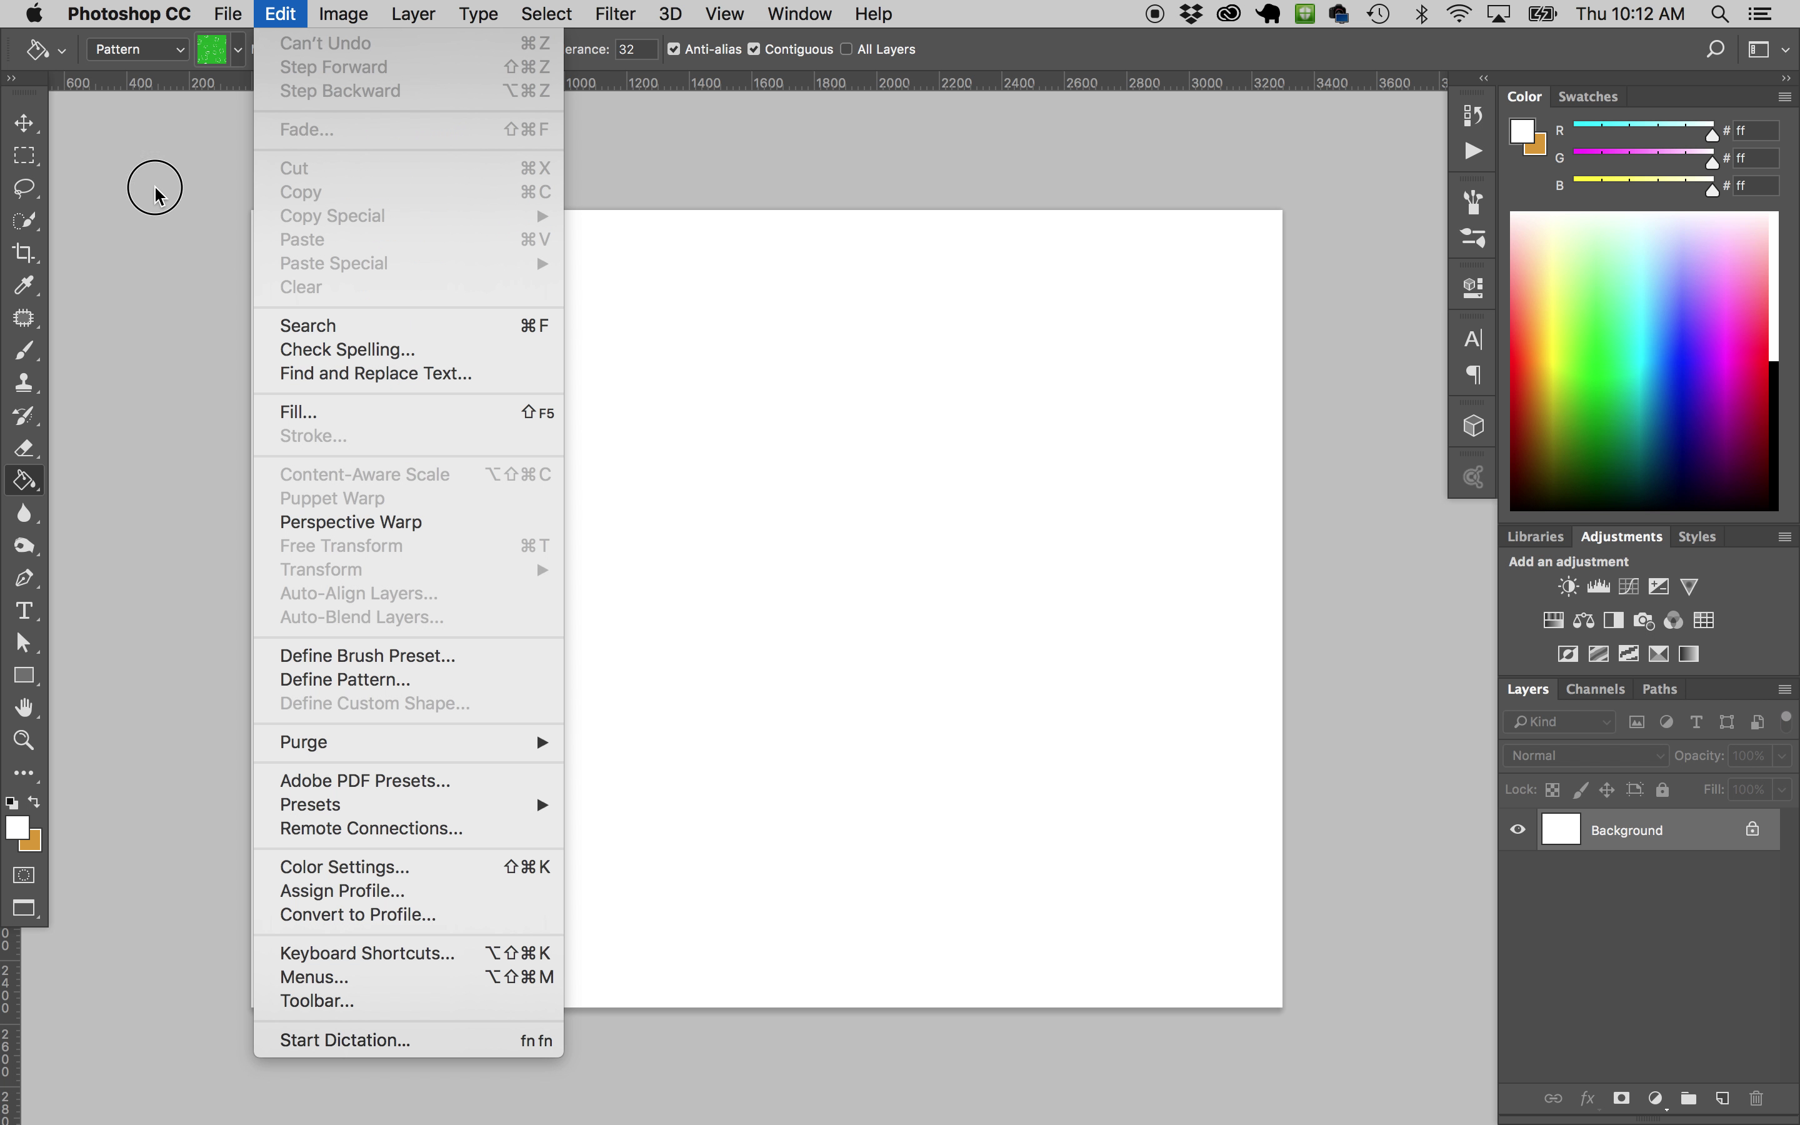
Switch the Paint Bucket's fill source to Foreground and swap the foreground and background colours
{"action": "left_click", "coordinate": [124, 54]}
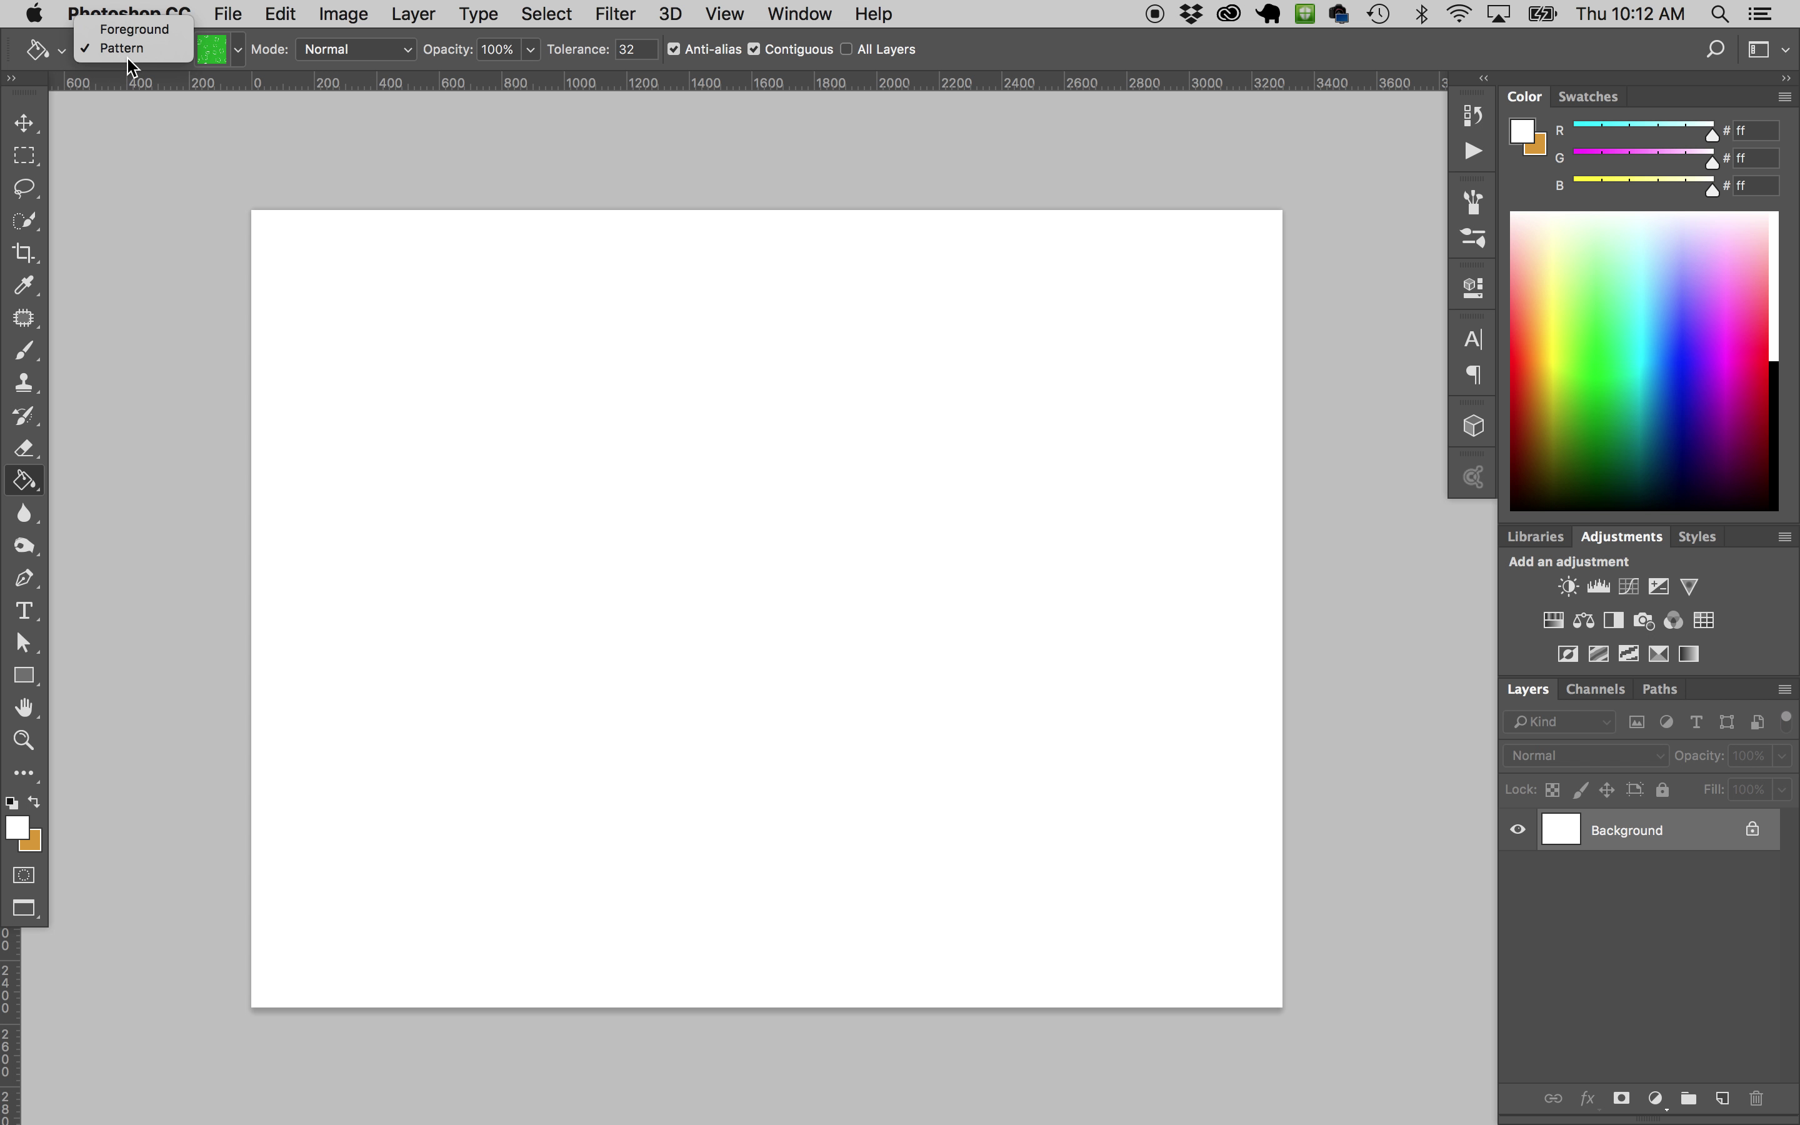
{"action": "left_click", "coordinate": [135, 34]}
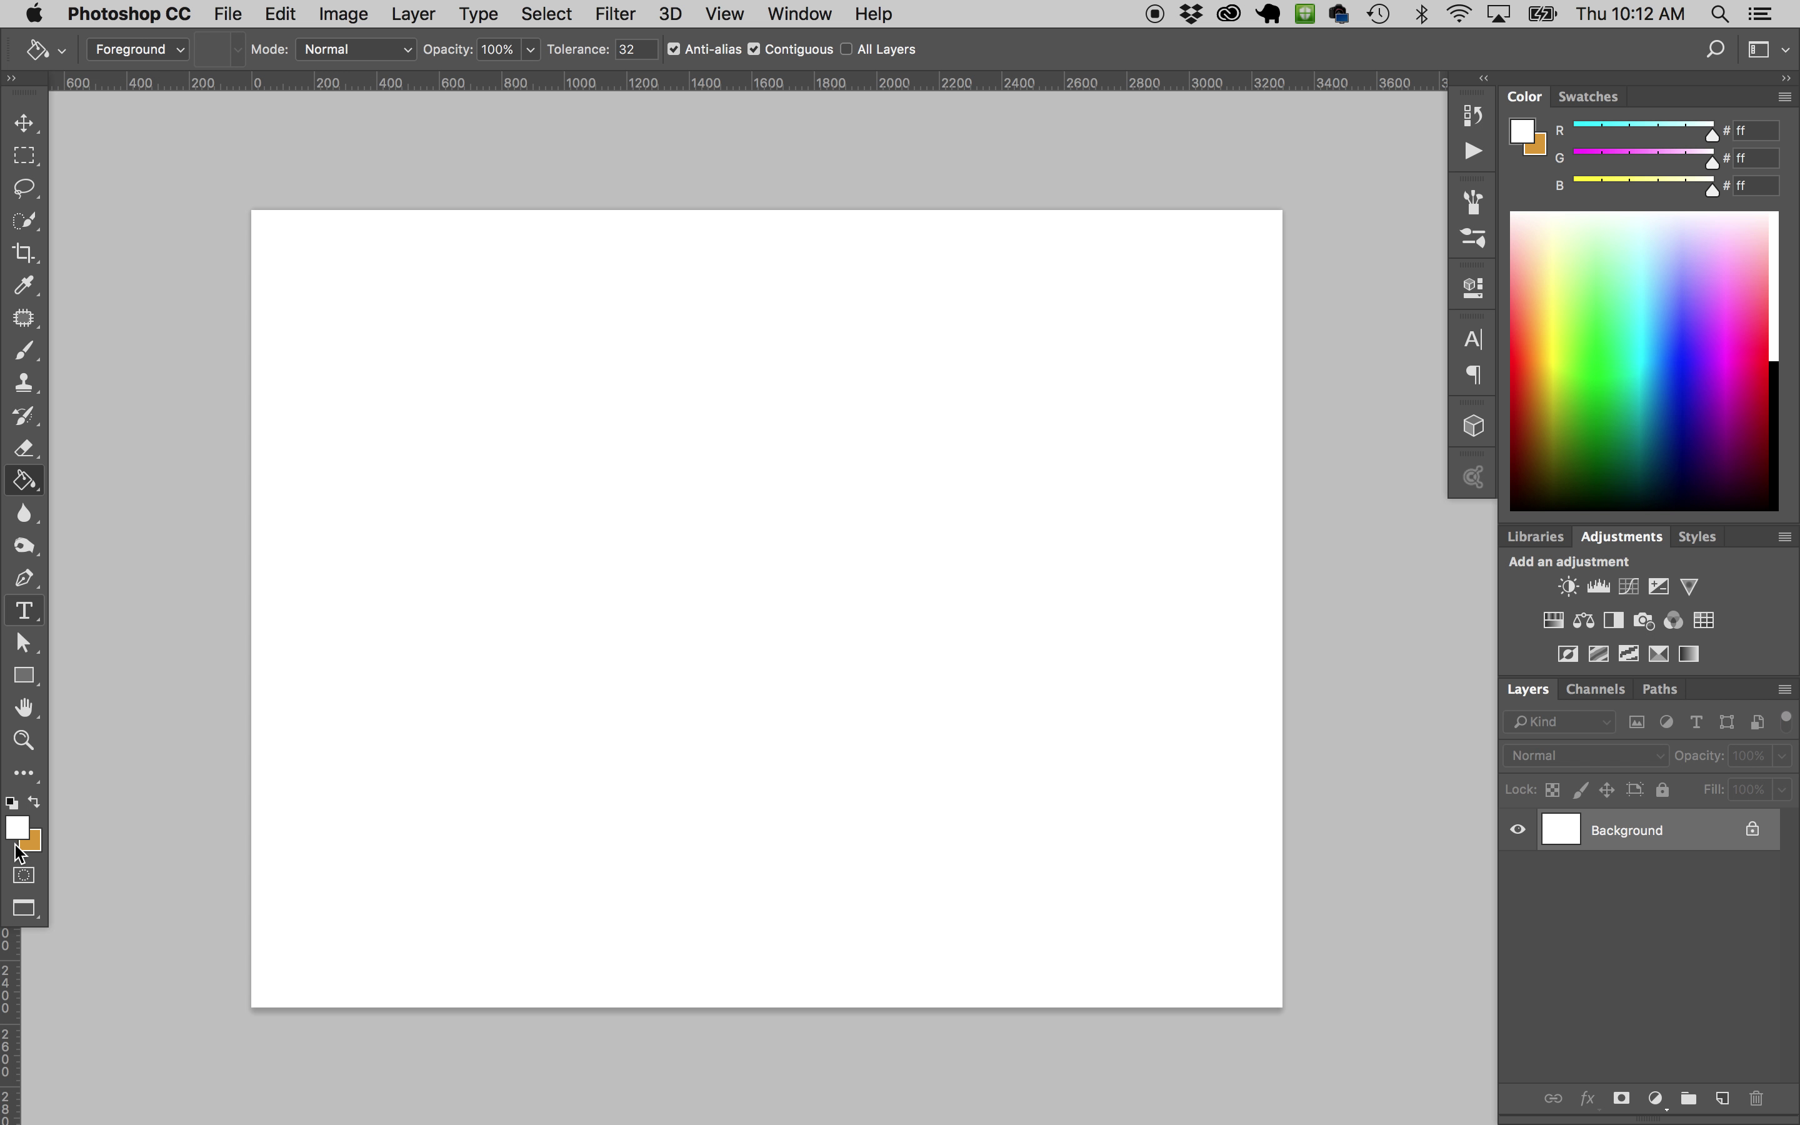
{"action": "left_click", "coordinate": [37, 803]}
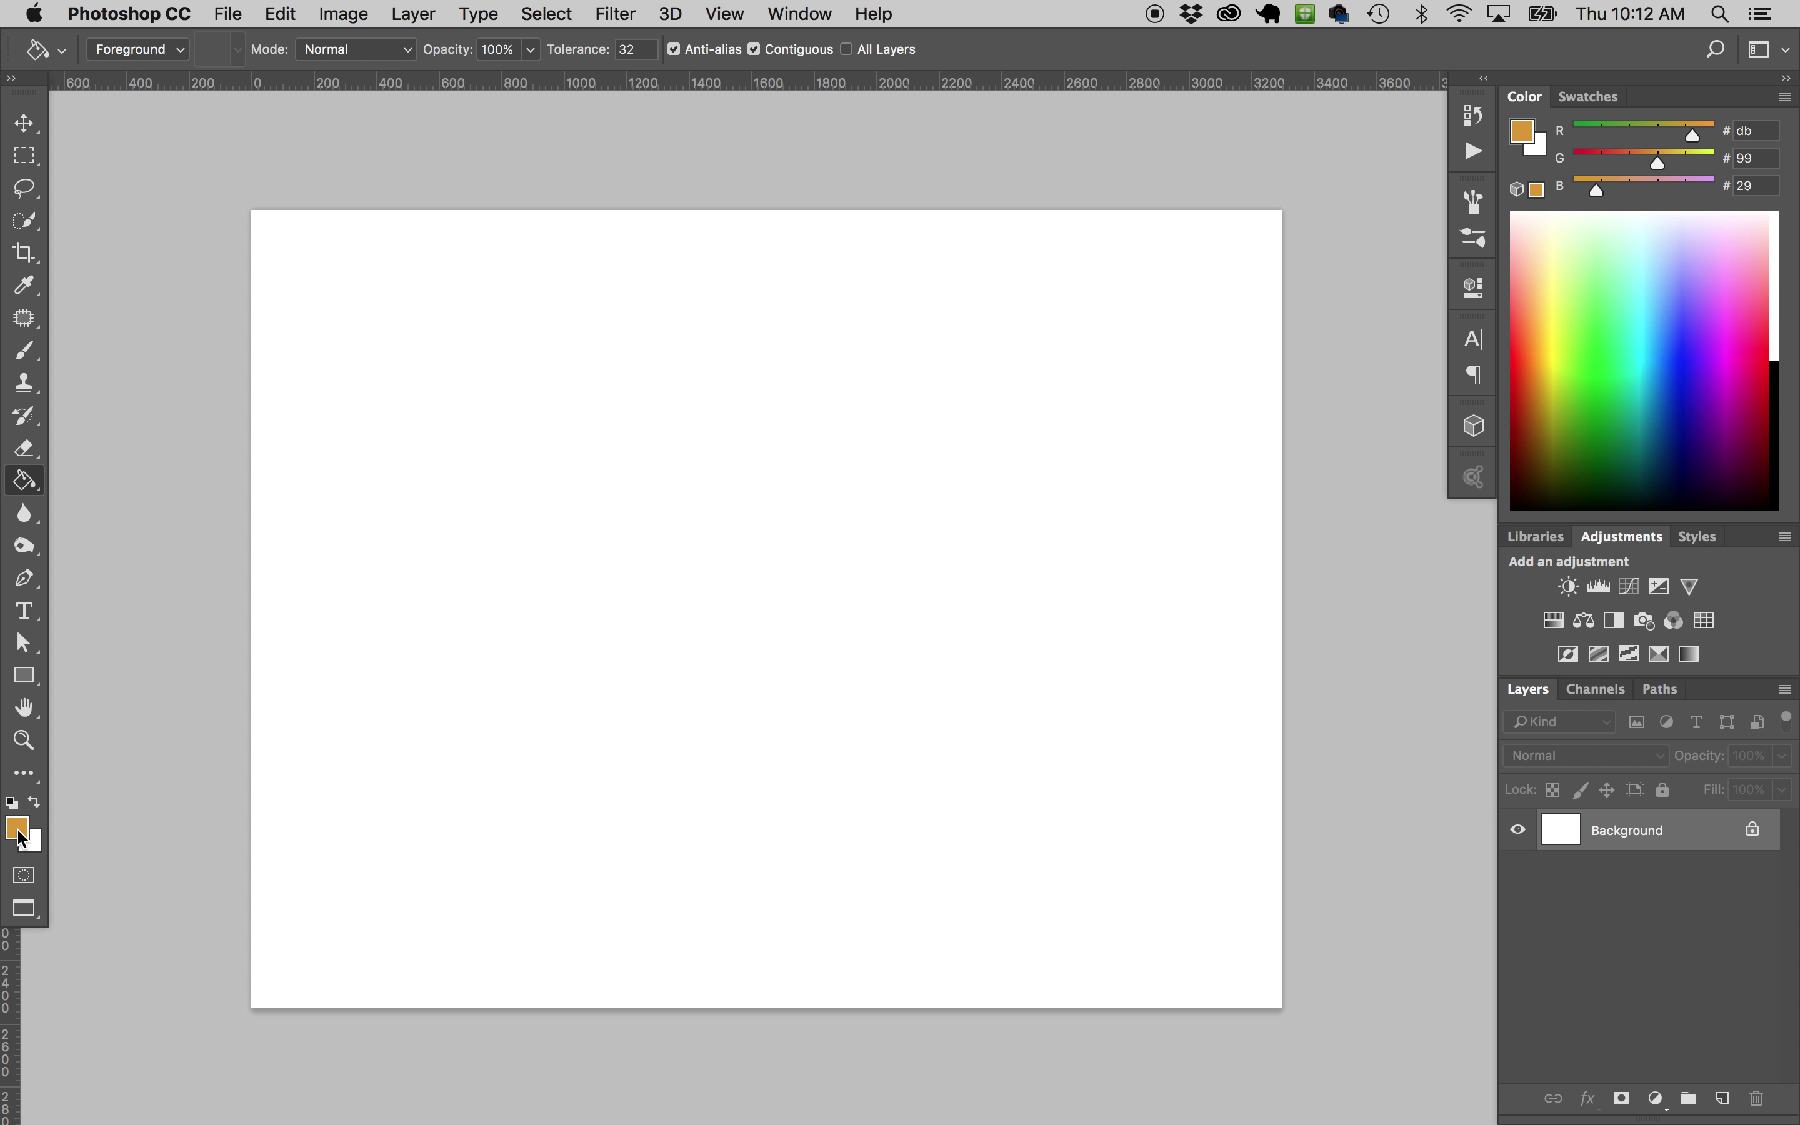
Set the Paint Bucket's fill source to Pattern, choose the orange food pattern, and fill the blank canvas with it
{"action": "left_click", "coordinate": [112, 52]}
{"action": "left_click", "coordinate": [162, 69]}
{"action": "left_click", "coordinate": [238, 49]}
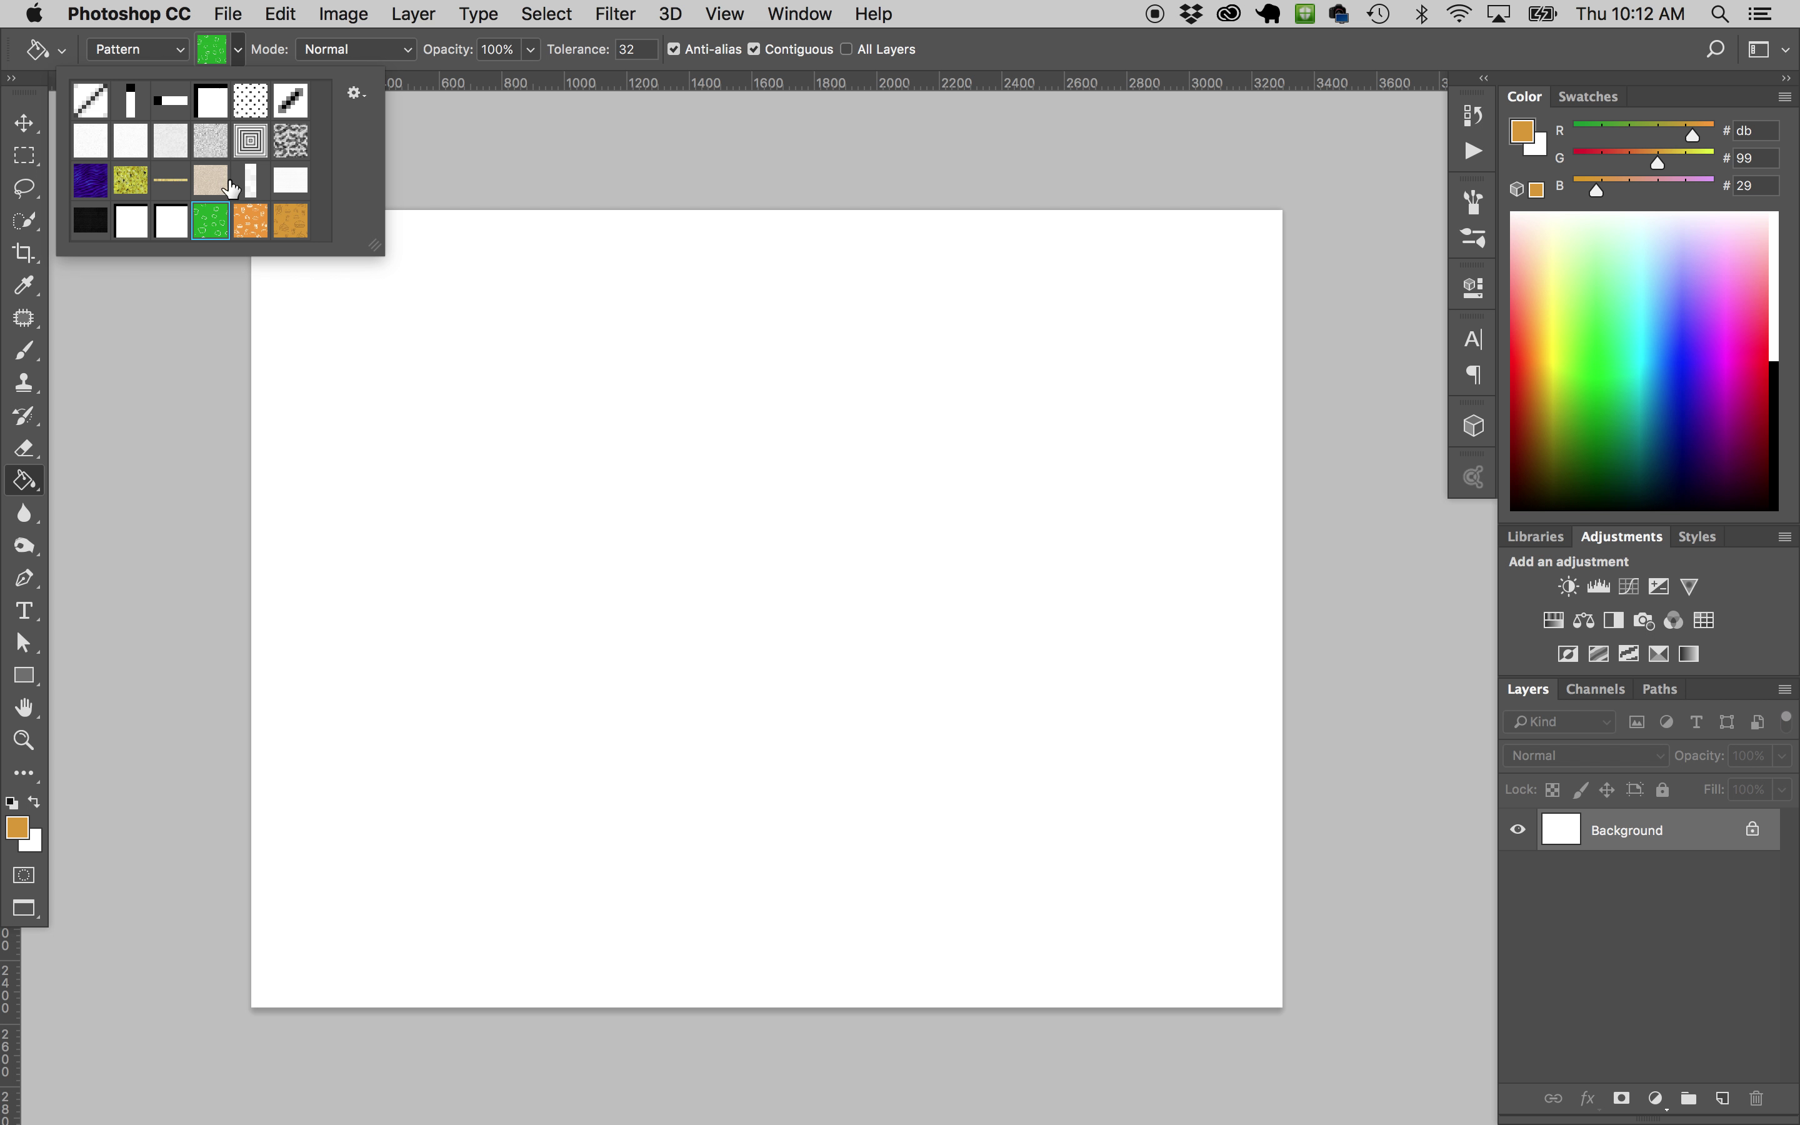
{"action": "left_click", "coordinate": [301, 230]}
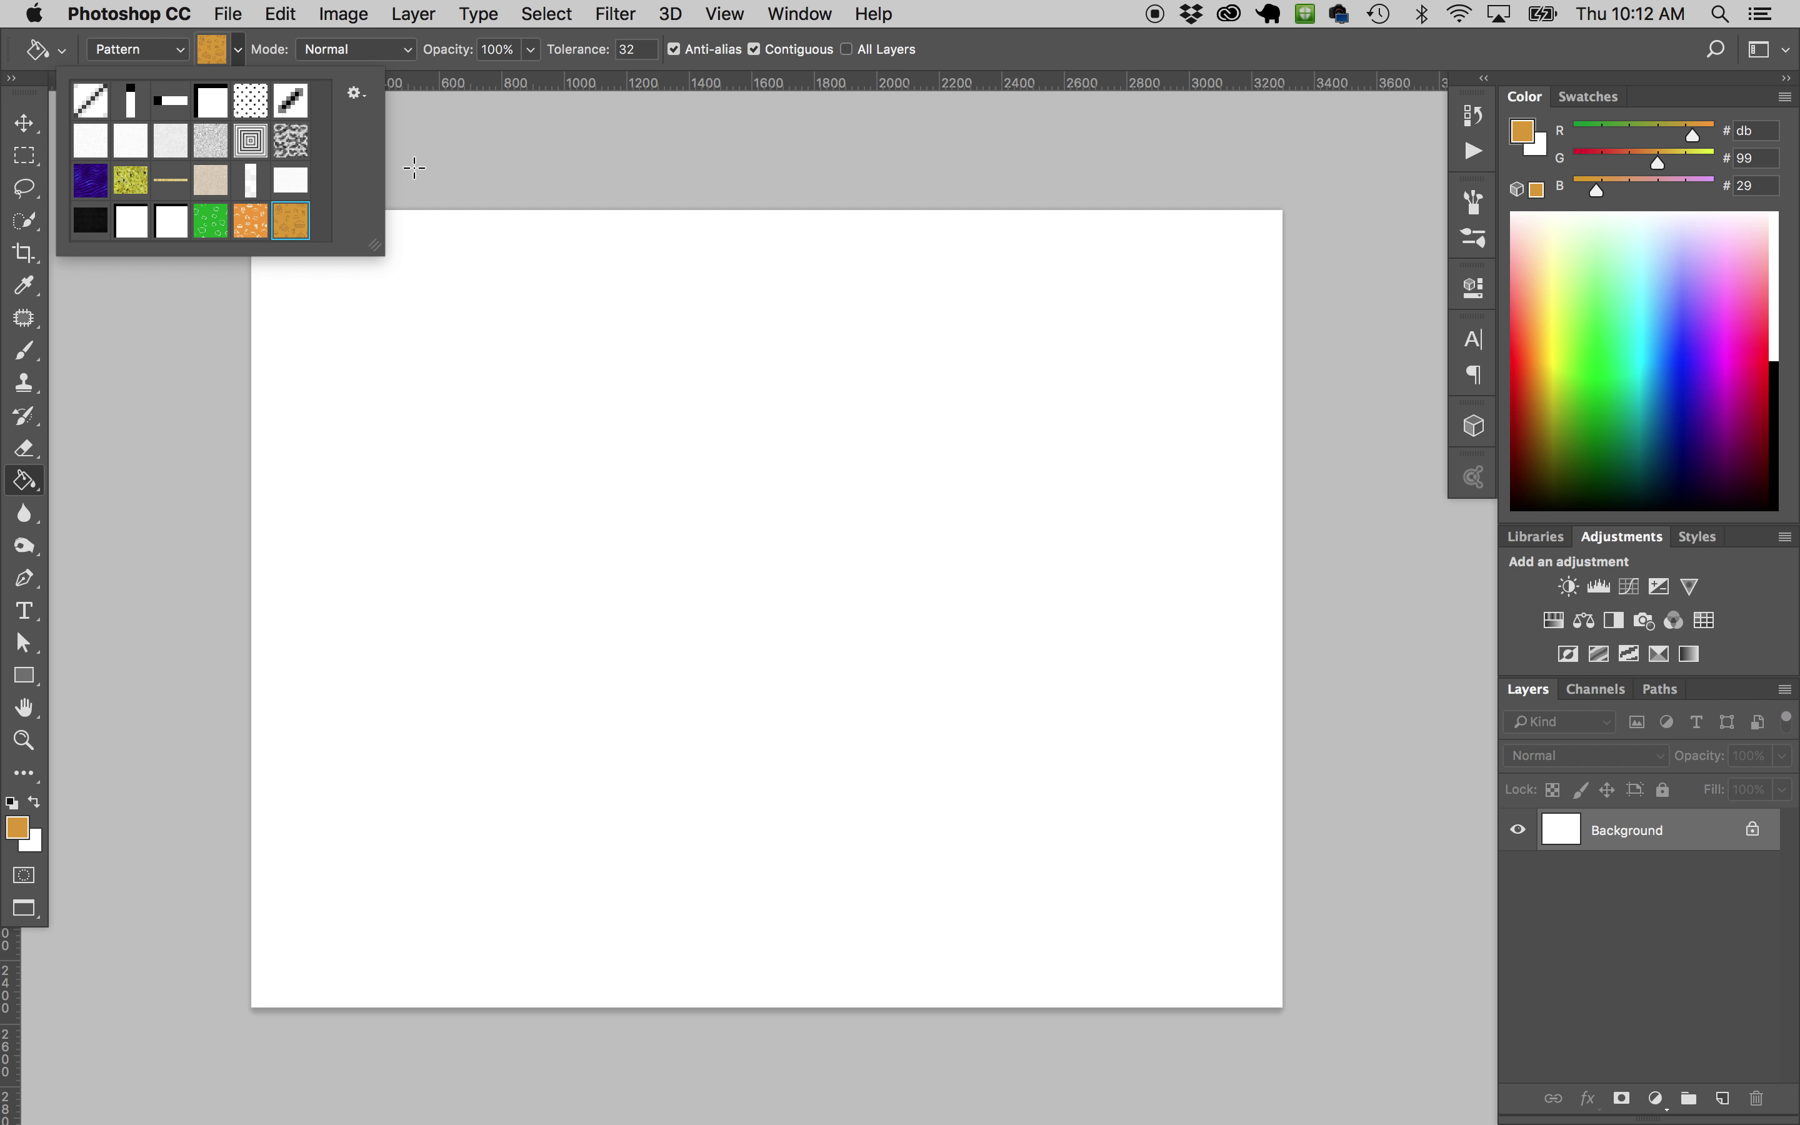
{"action": "left_click", "coordinate": [652, 431]}
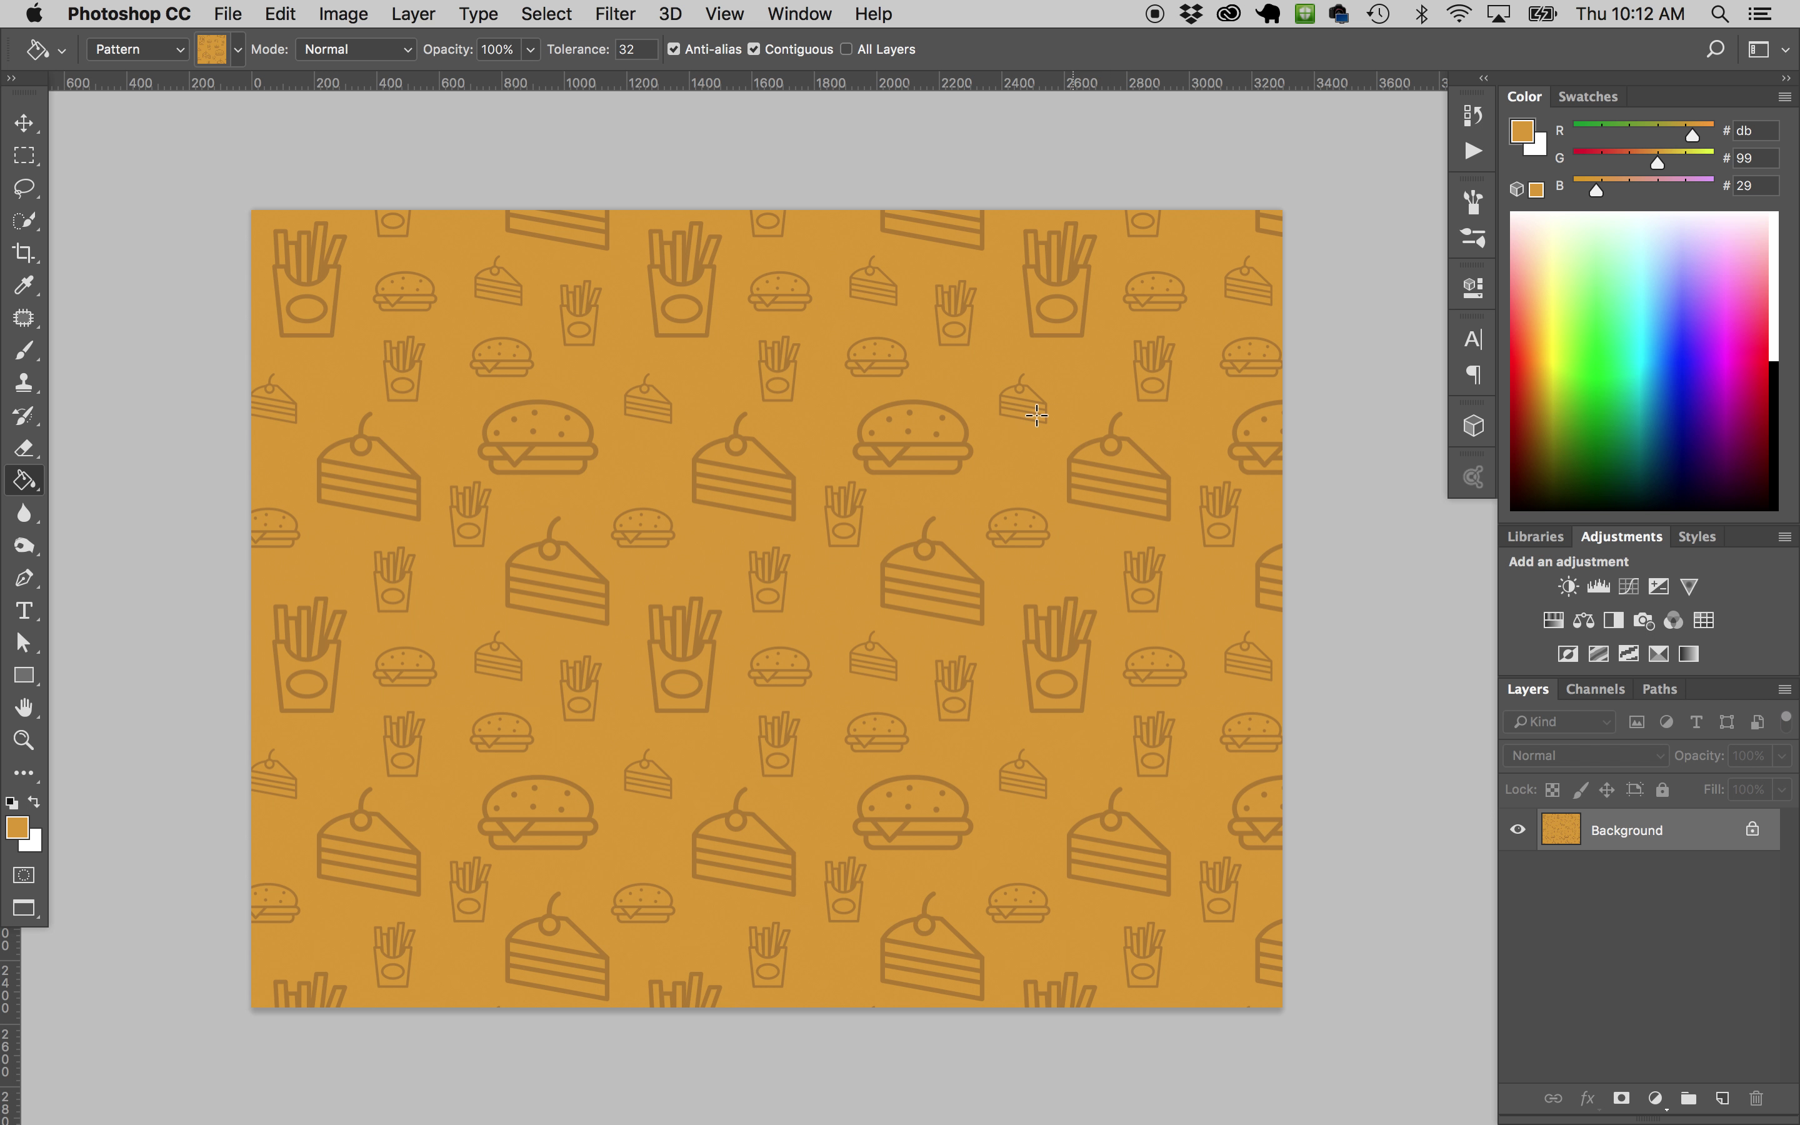
Add a text layer reading "FOOD" over the large burger in the upper-left part of the canvas
{"action": "key", "text": "t"}
{"action": "left_click", "coordinate": [490, 447]}
{"action": "type", "text": "FOOD"}
{"action": "key", "text": "Return"}
{"action": "key", "text": "super+Return"}
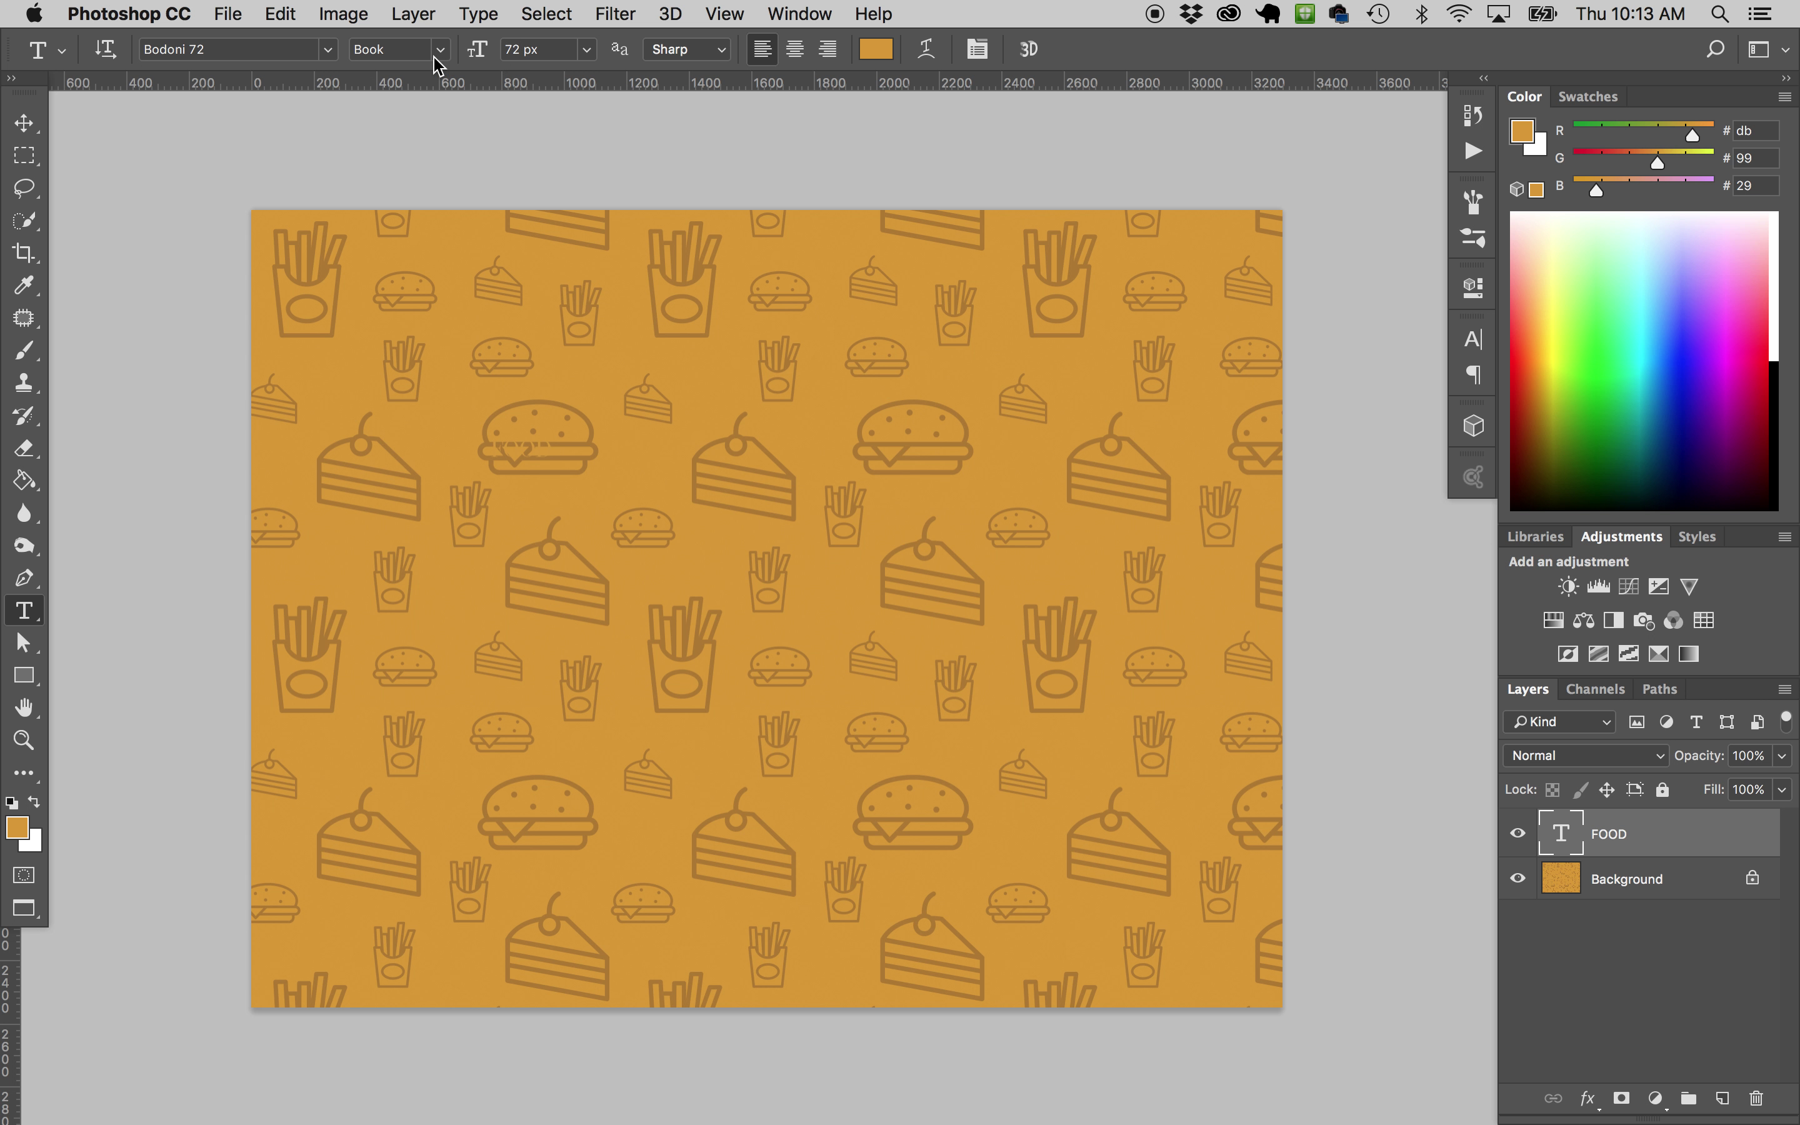
Change the FOOD text's font to Cubano Regular and scale it up proportionally to about 1368%
{"action": "left_click", "coordinate": [327, 50]}
{"action": "type", "text": "cub"}
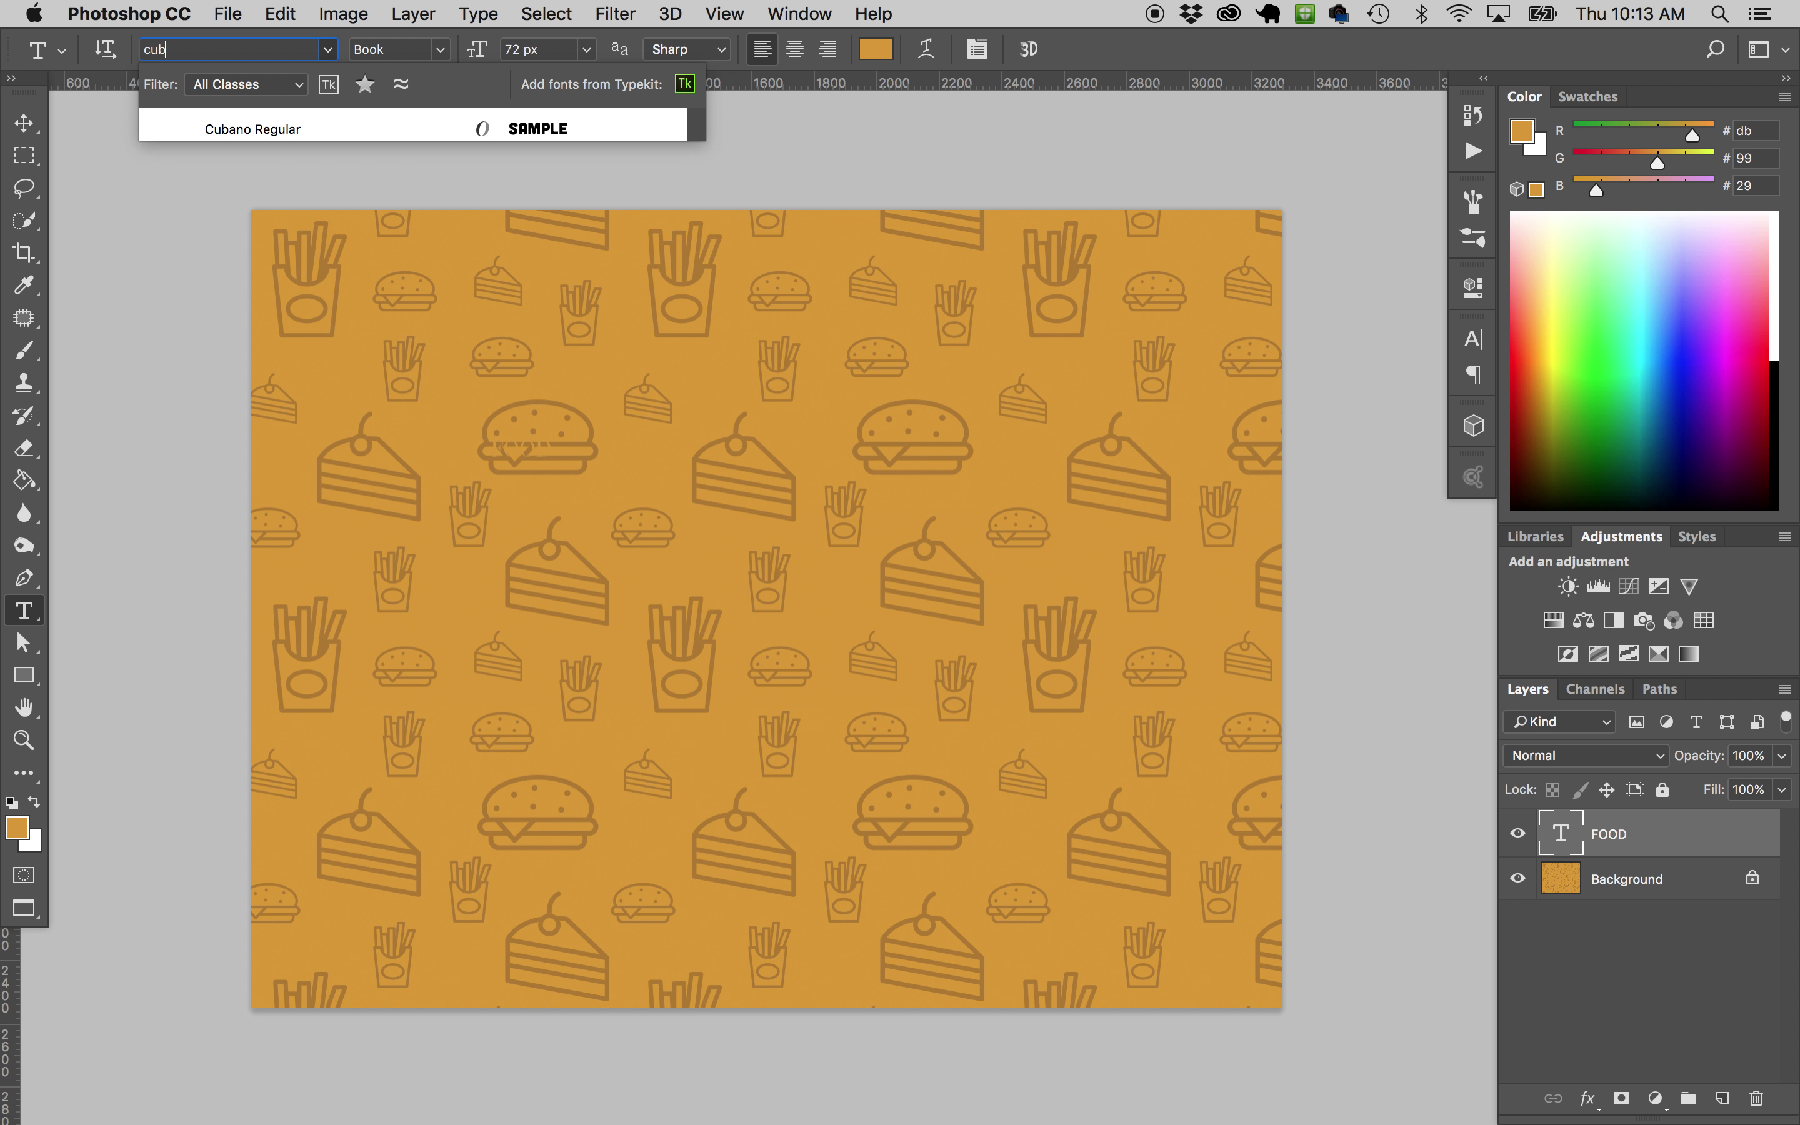
{"action": "left_click", "coordinate": [353, 123]}
{"action": "key", "text": "super+t"}
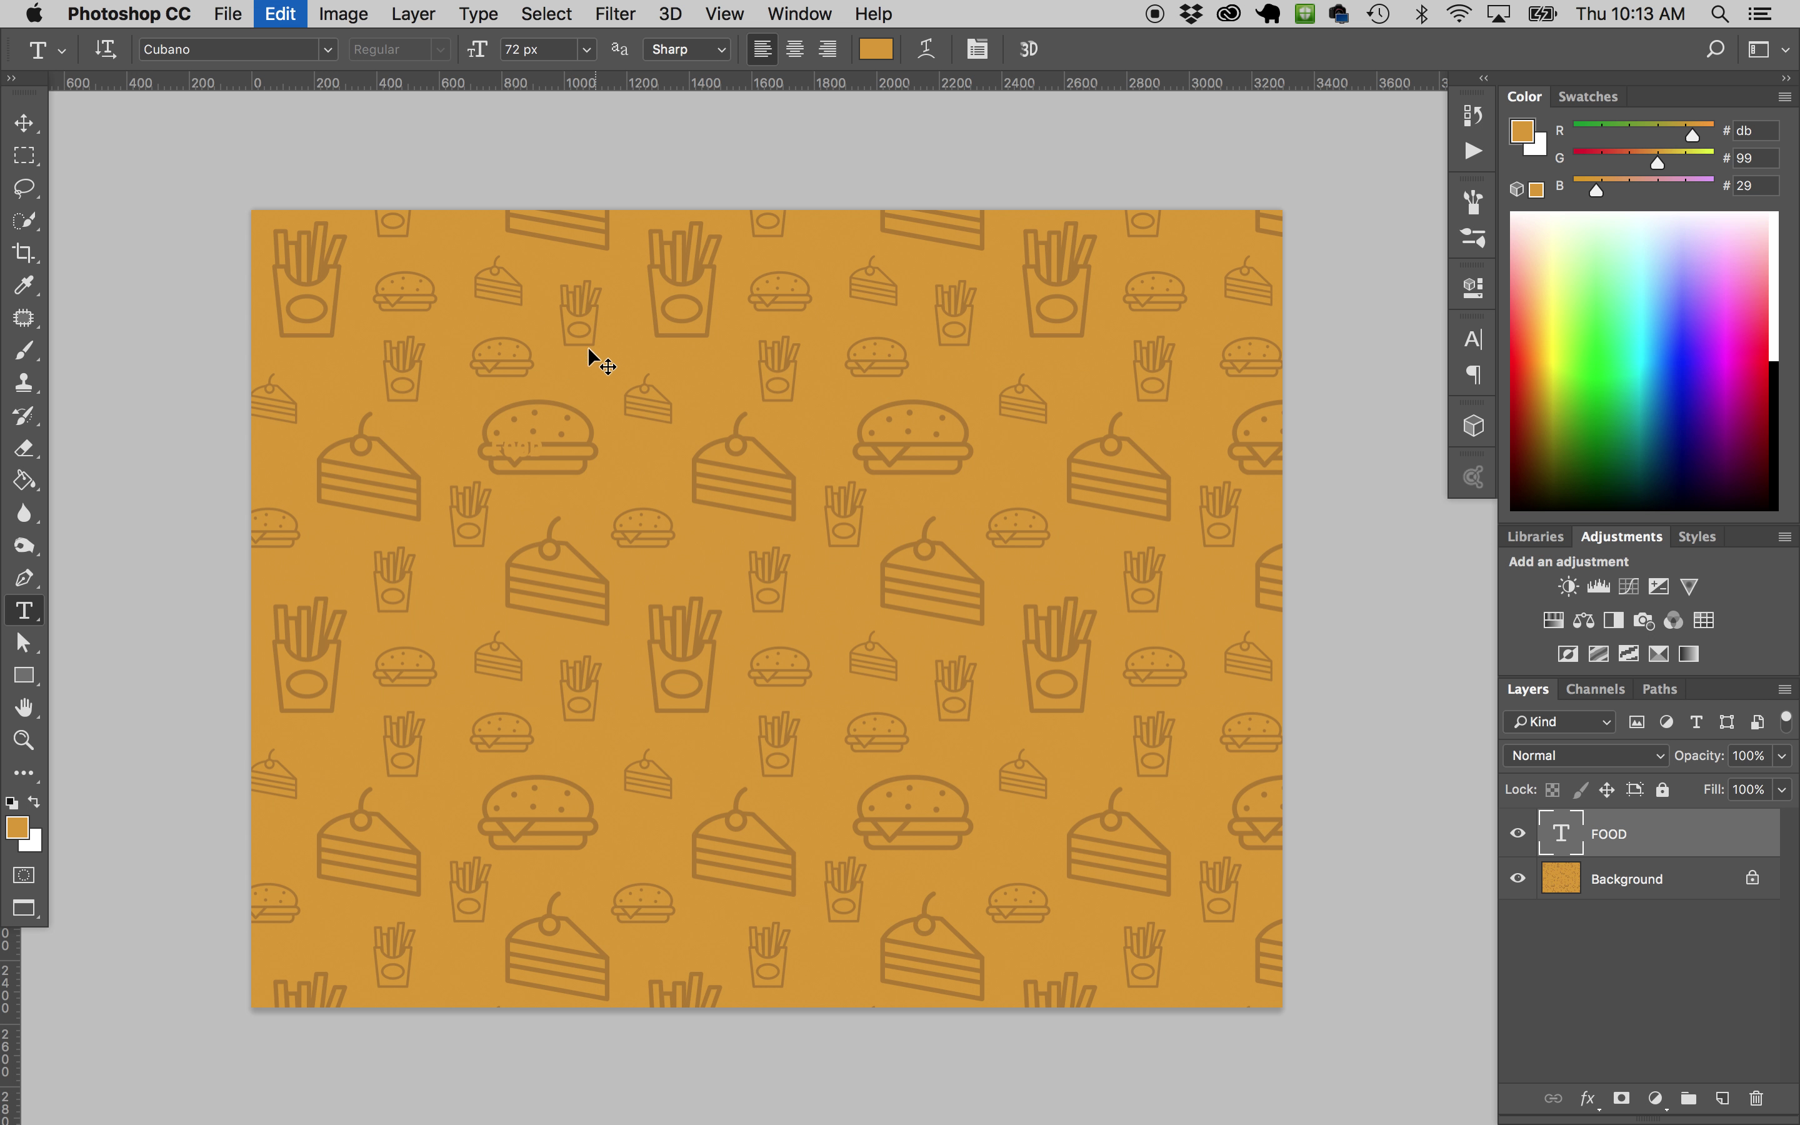
{"action": "left_click_drag", "start_coordinate": [542, 460], "coordinate": [1145, 855]}
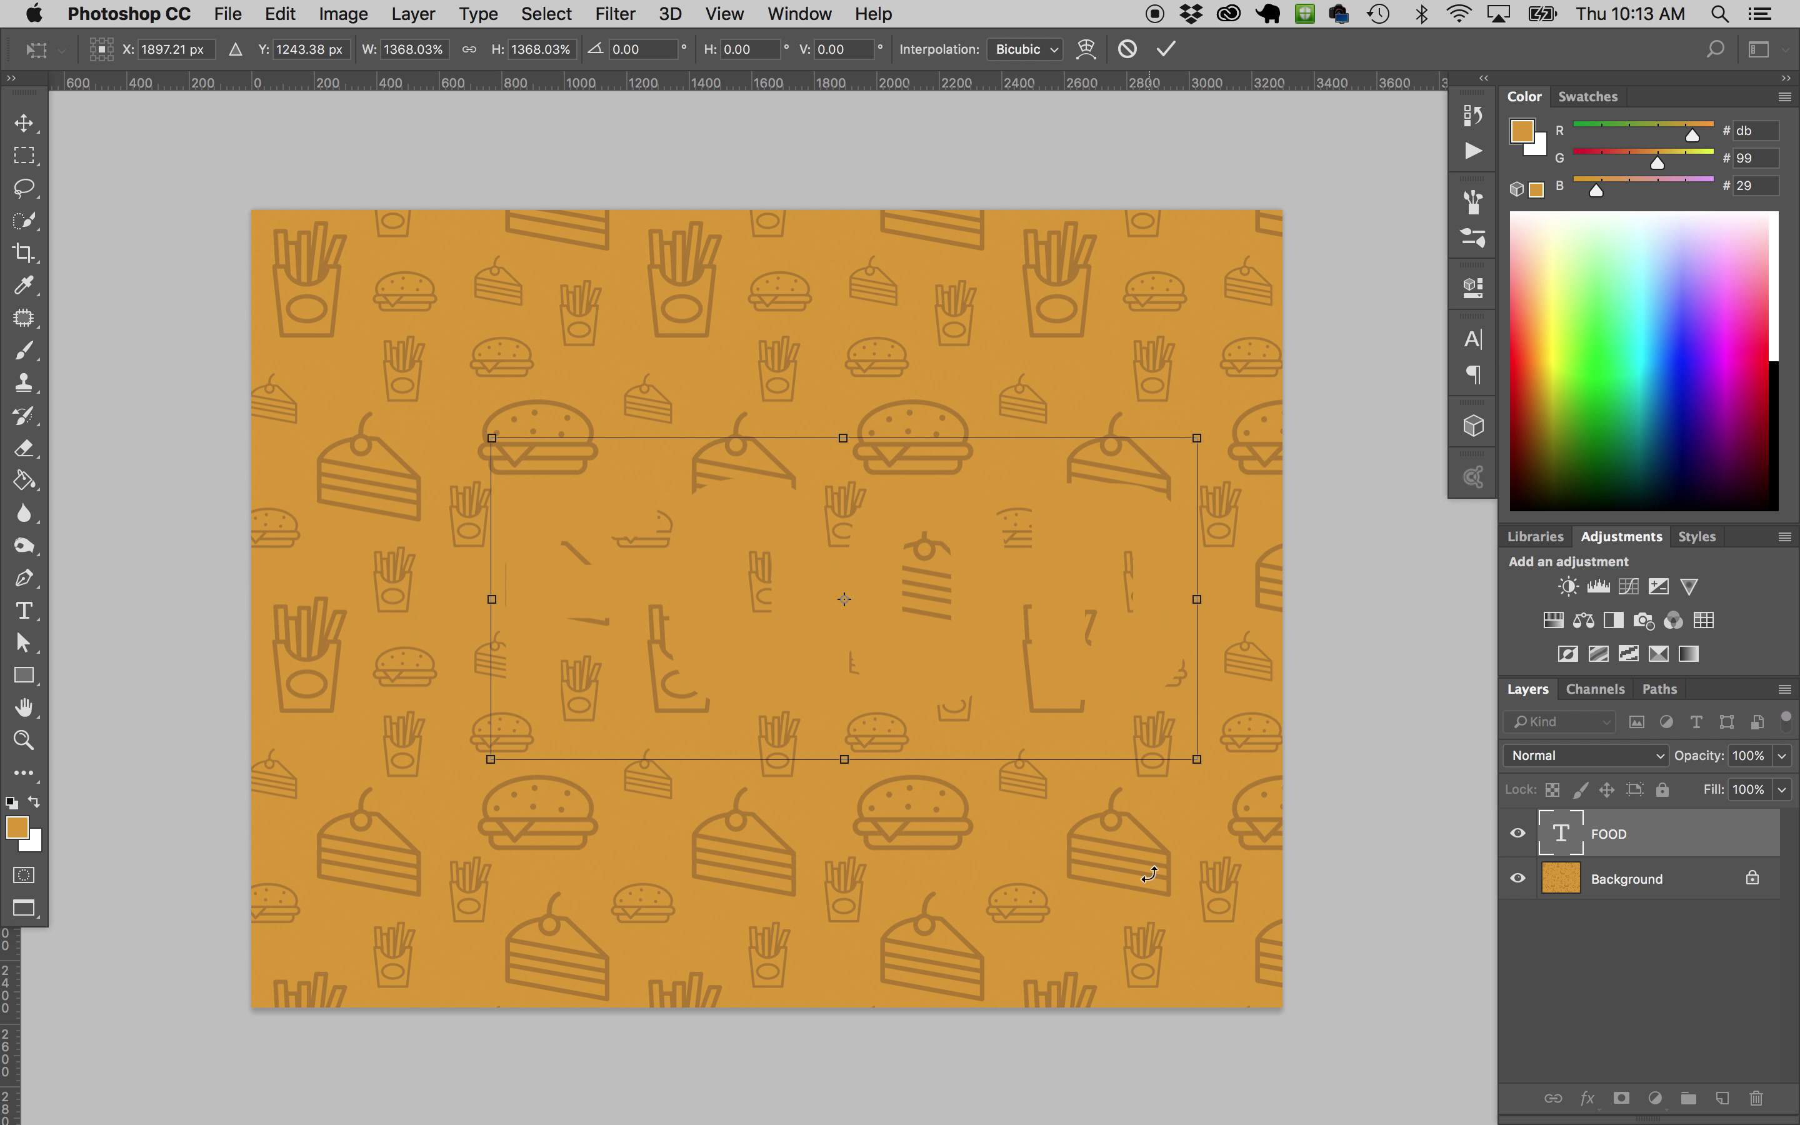
{"action": "key", "text": "Return"}
Set the FOOD text's colour to black
{"action": "key", "text": "t"}
{"action": "left_click", "coordinate": [881, 48]}
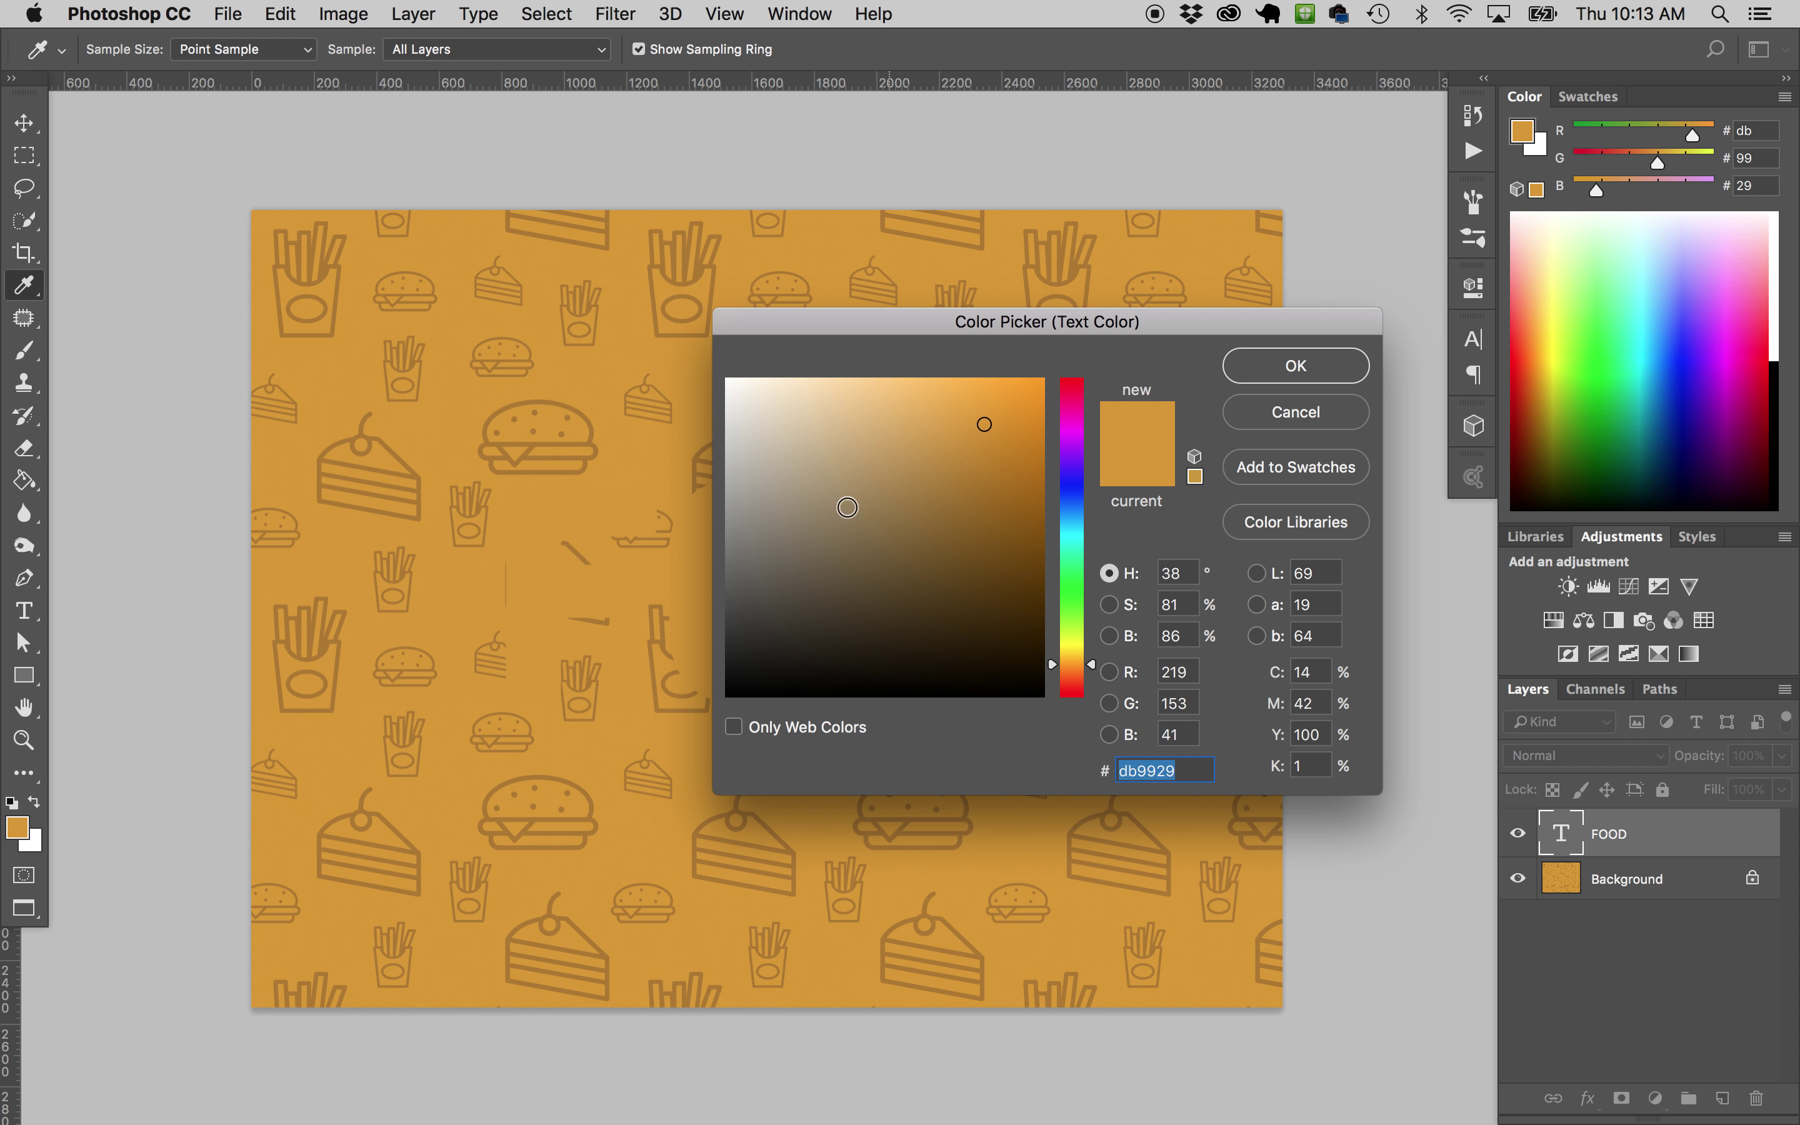
{"action": "left_click", "coordinate": [1296, 365]}
Duplicate the FOOD text below the original and change the copy's wording to "TRUCK"
{"action": "left_click_drag", "start_coordinate": [1083, 601], "coordinate": [944, 723]}
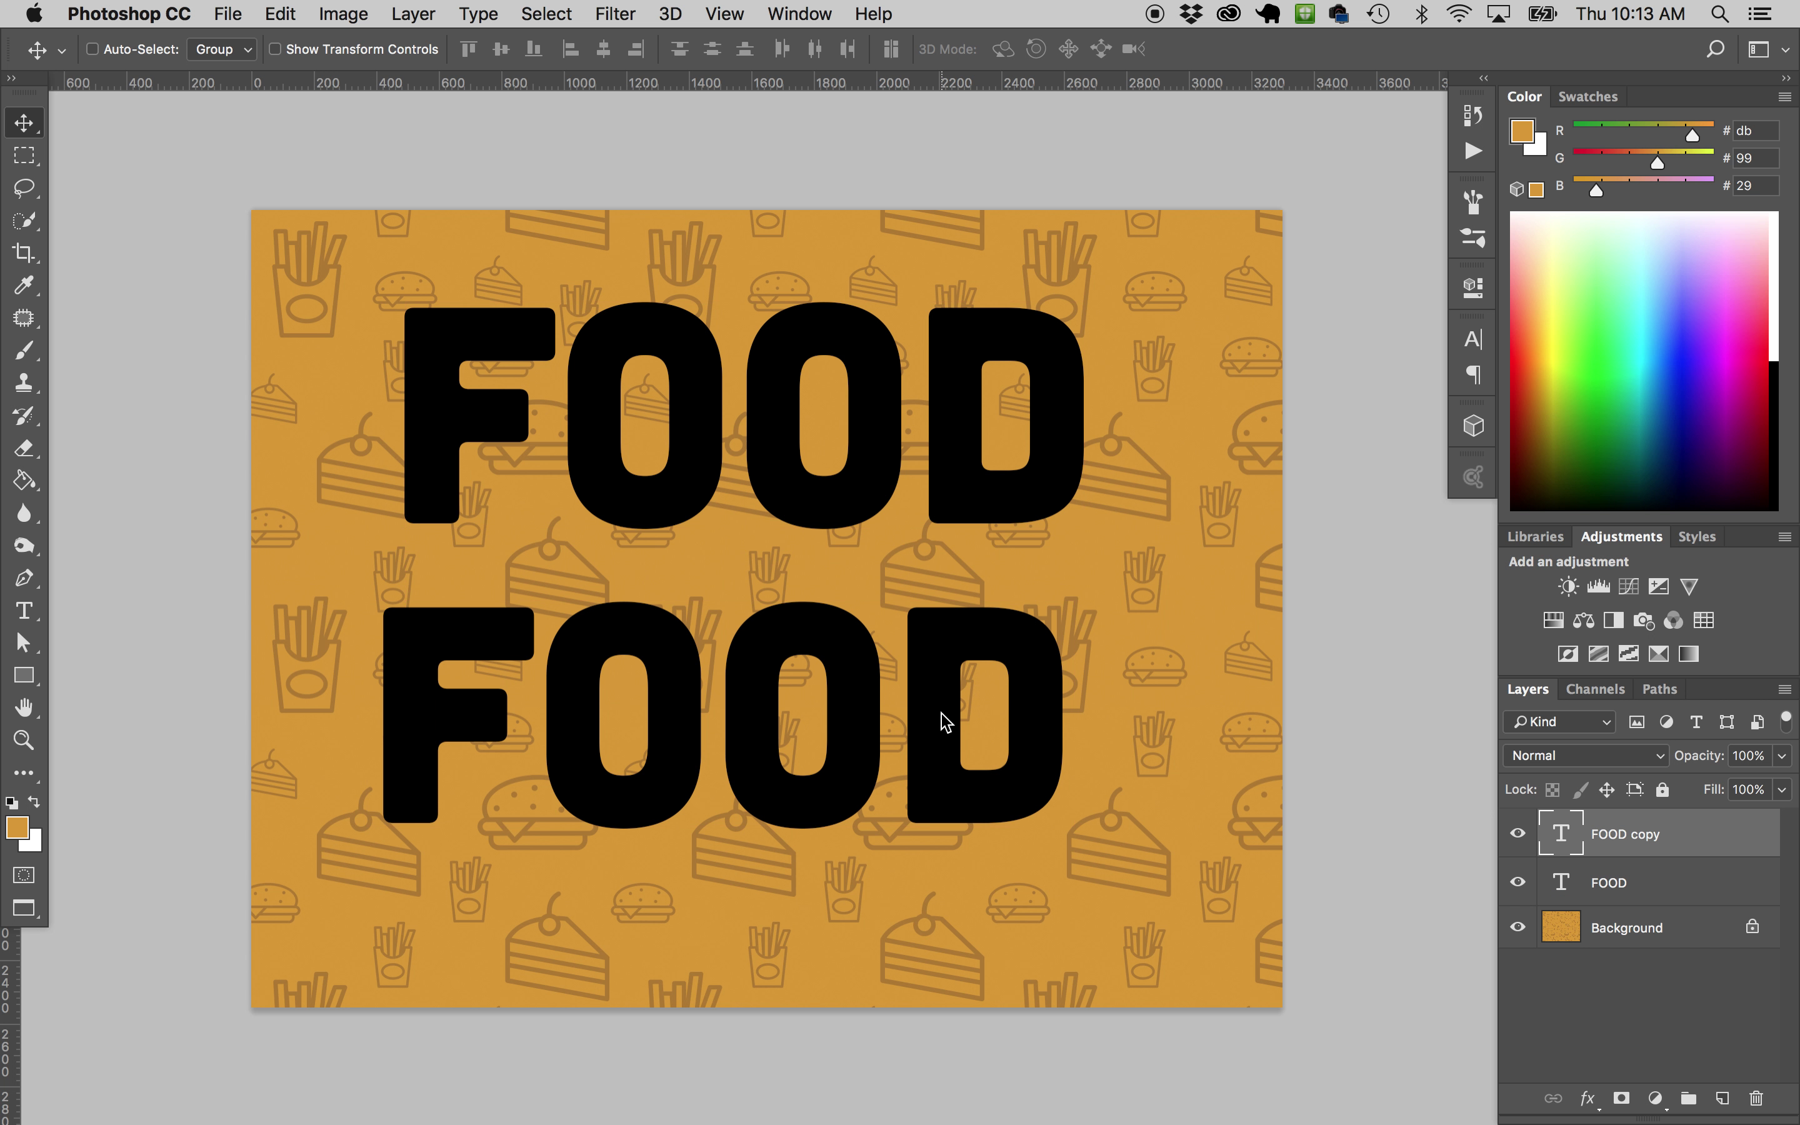
{"action": "key", "text": "t"}
{"action": "left_click", "coordinate": [941, 710]}
{"action": "key", "text": "super+a"}
{"action": "type", "text": "TRUCK"}
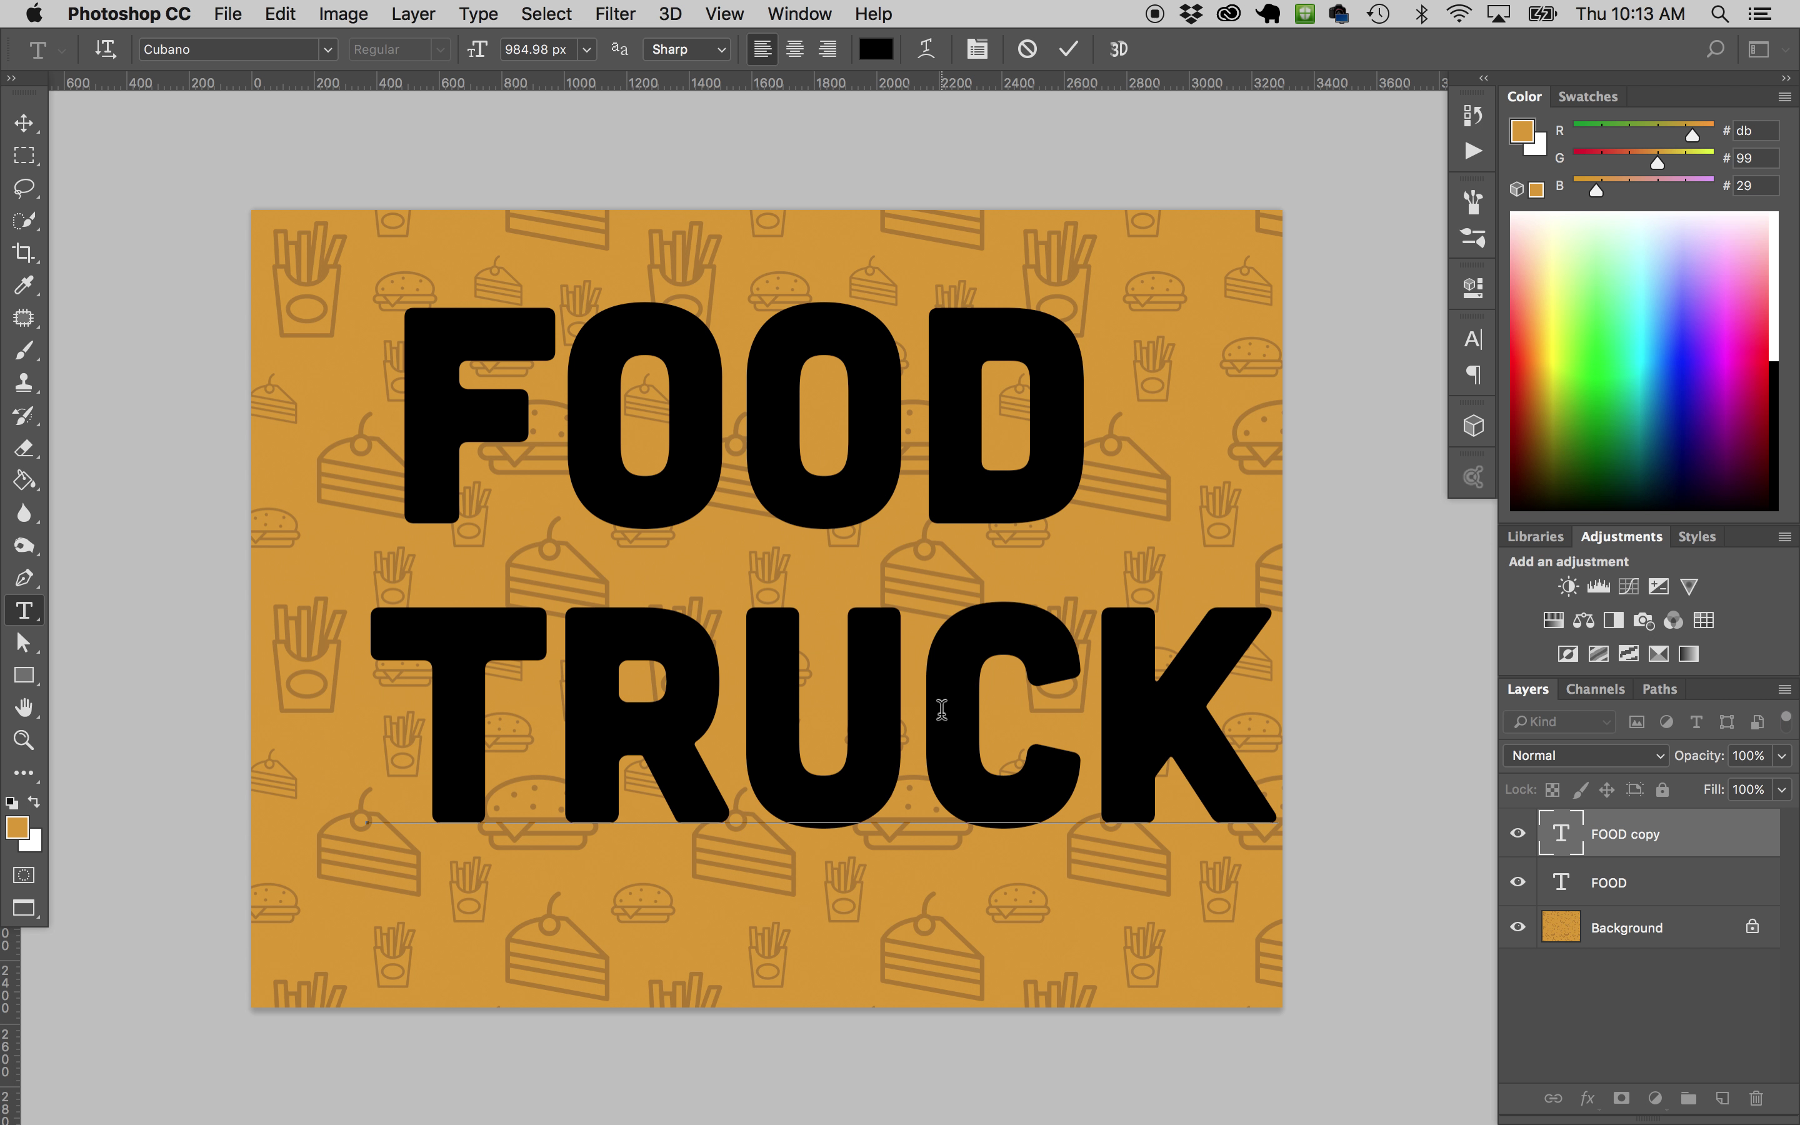
{"action": "key", "text": "super+Return"}
Move TRUCK left to centre it beneath FOOD, and shift both words together slightly down and right
{"action": "key", "text": "v"}
{"action": "left_click_drag", "start_coordinate": [1198, 743], "coordinate": [1123, 741]}
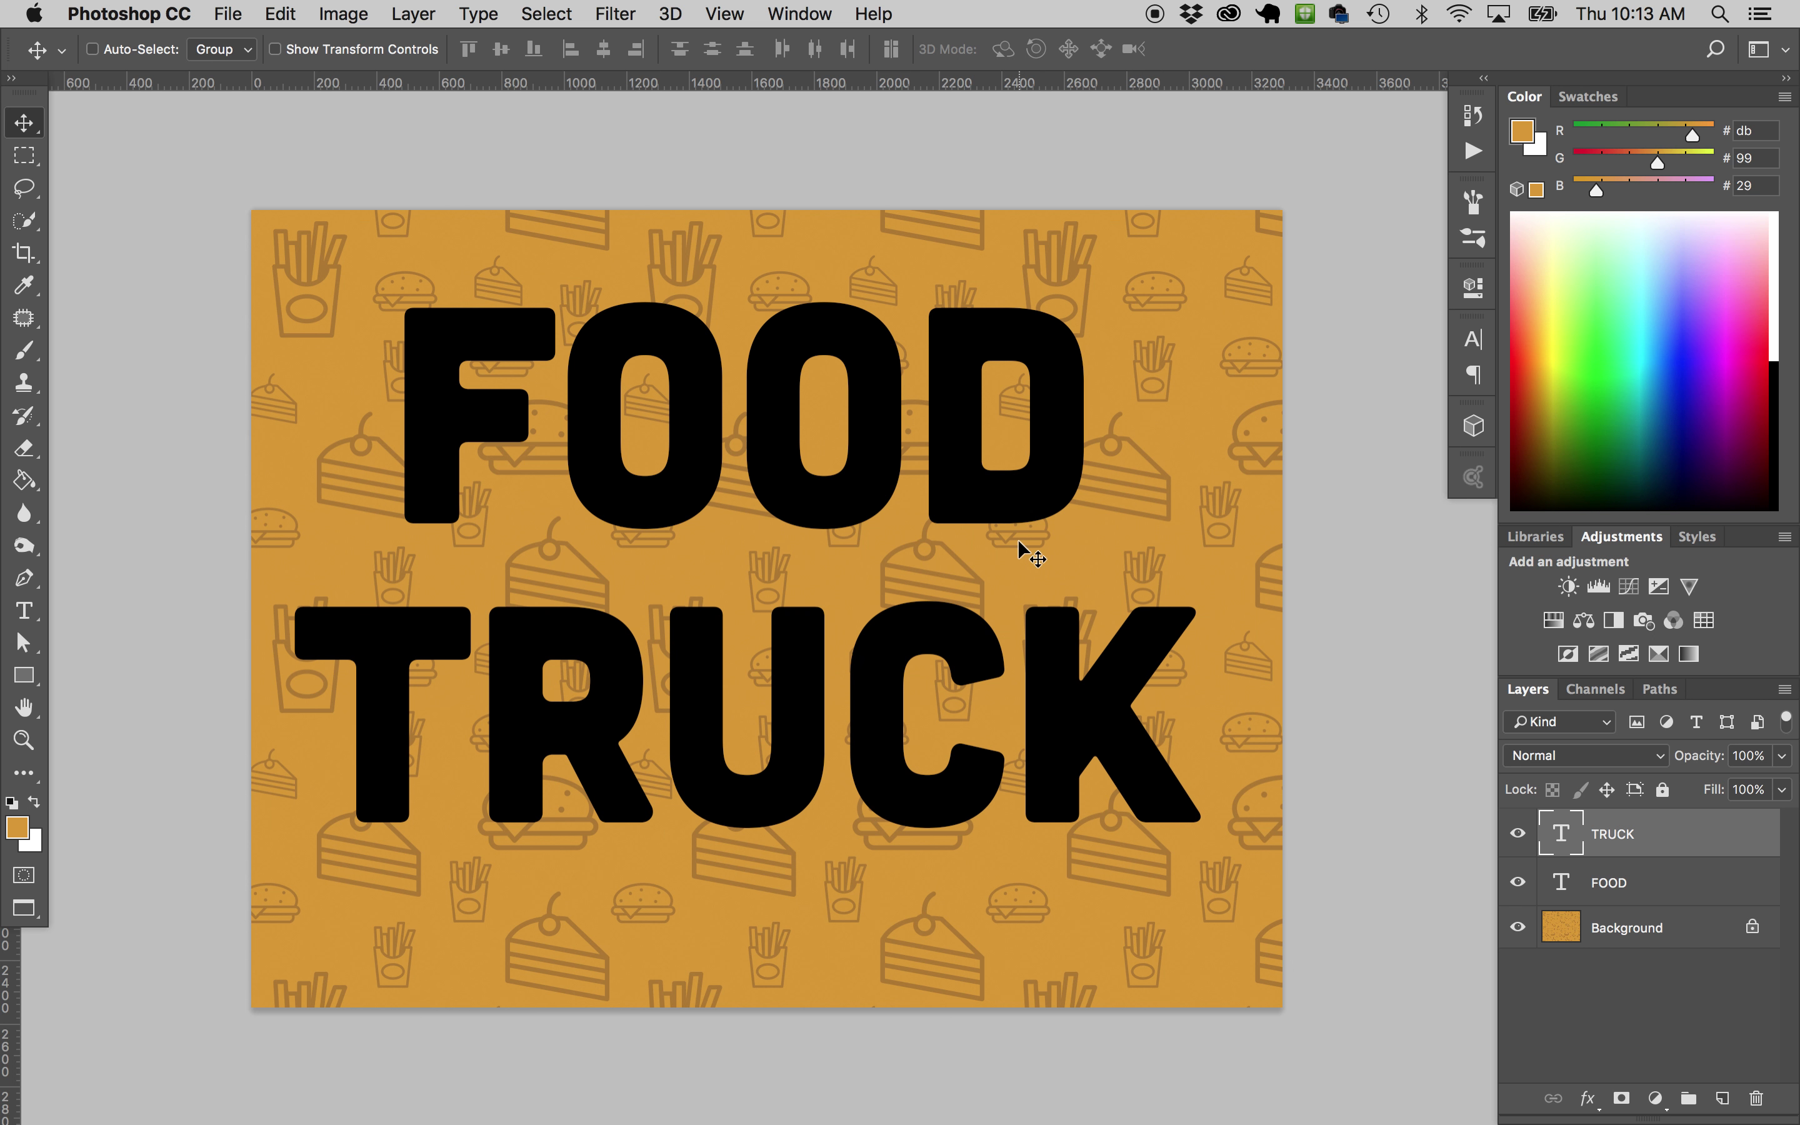
{"action": "right_click", "coordinate": [982, 509]}
{"action": "left_click", "coordinate": [989, 512], "text": "shift"}
{"action": "left_click_drag", "start_coordinate": [983, 510], "coordinate": [1006, 536]}
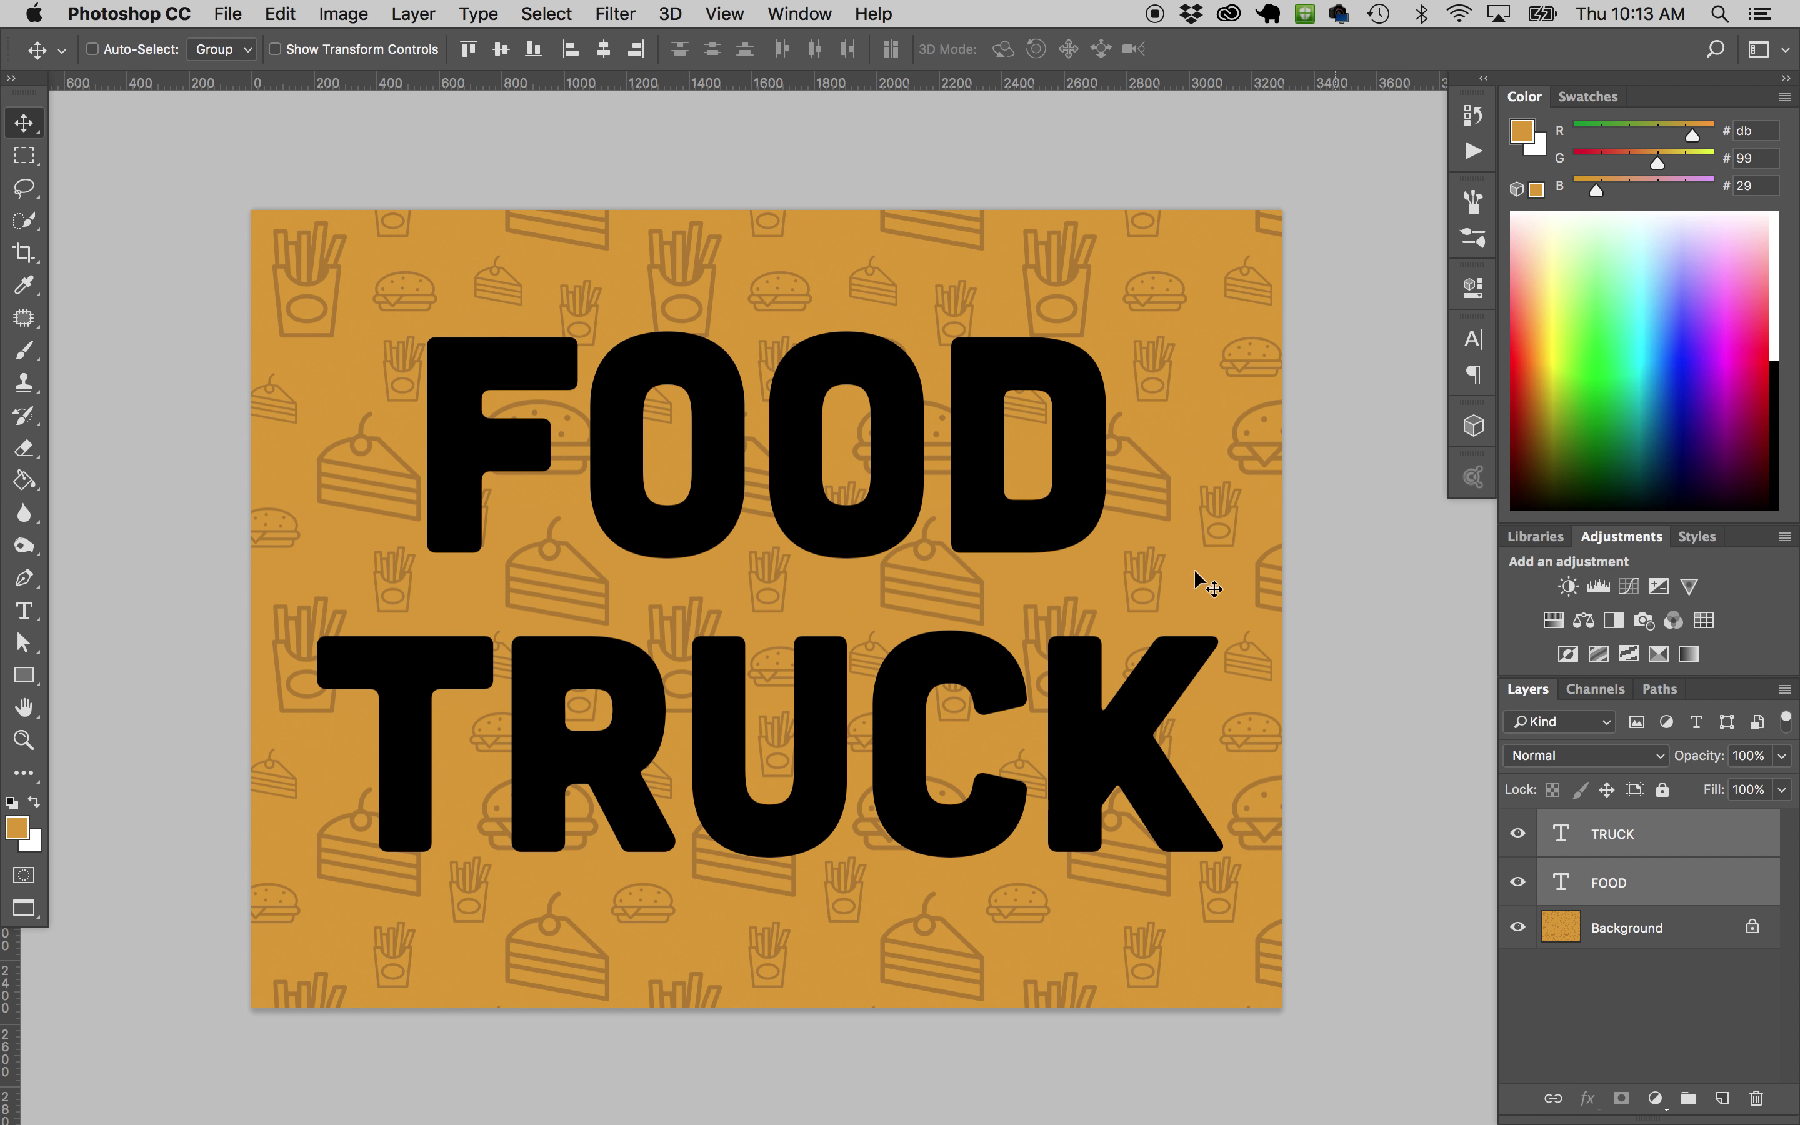
Move TRUCK up about 84 px closer to FOOD, and shift both words down together to centre them on the canvas
{"action": "right_click", "coordinate": [1073, 737]}
{"action": "left_click", "coordinate": [1076, 744]}
{"action": "left_click_drag", "start_coordinate": [1073, 736], "coordinate": [1075, 711]}
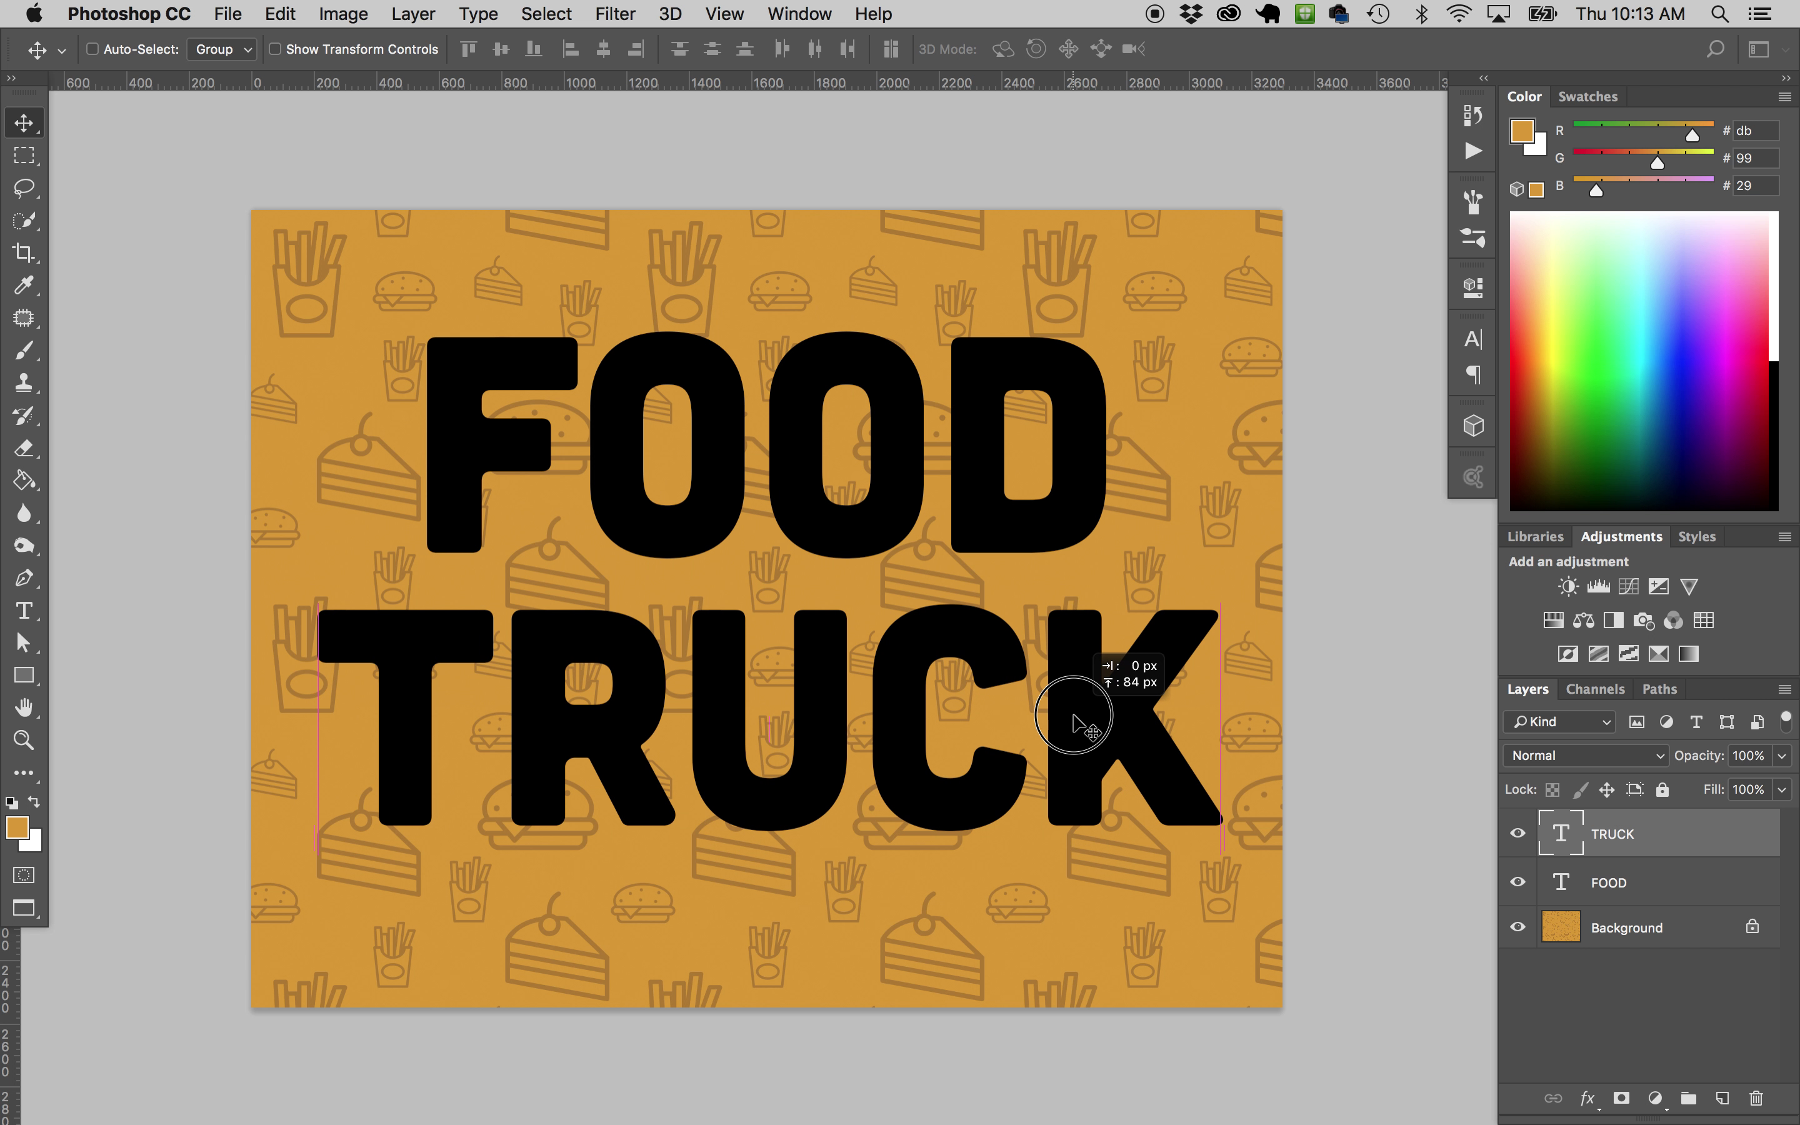
{"action": "right_click", "coordinate": [997, 541]}
{"action": "left_click", "coordinate": [1040, 544], "text": "shift"}
{"action": "left_click_drag", "start_coordinate": [997, 543], "coordinate": [994, 556]}
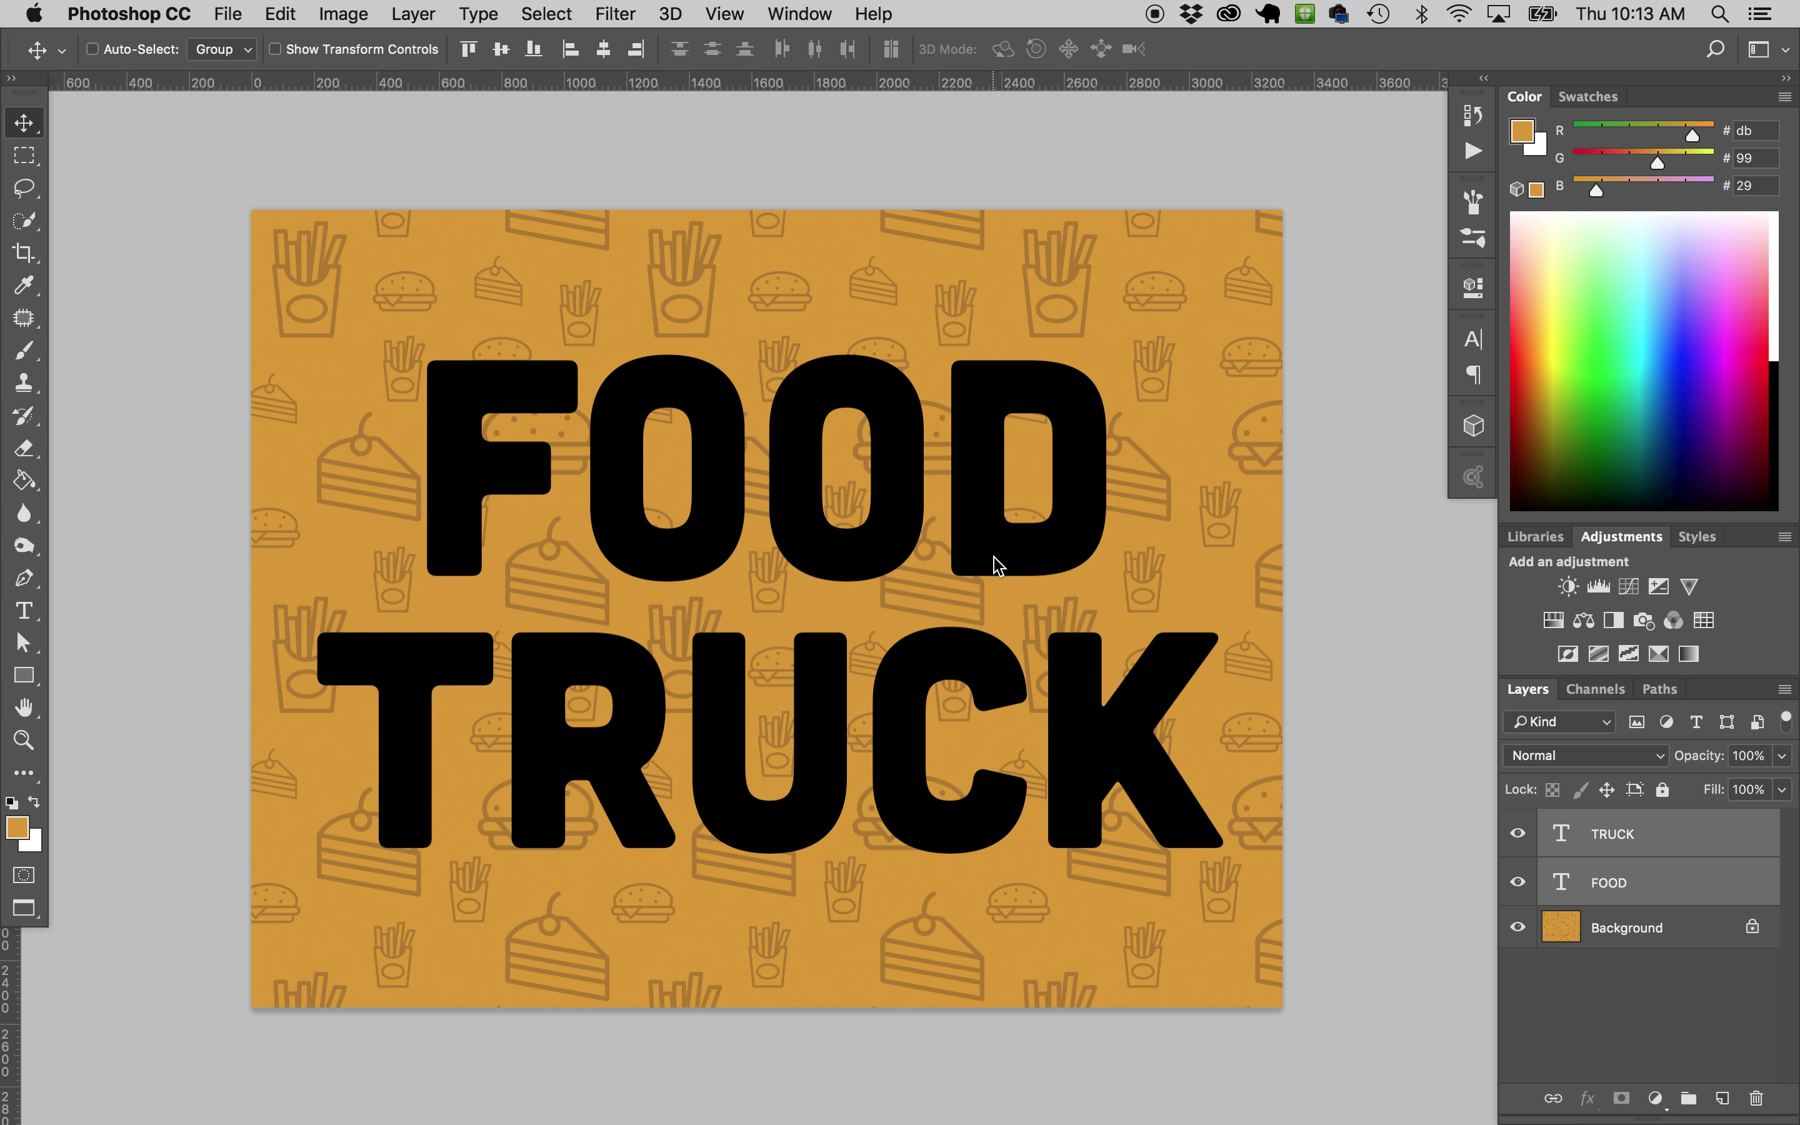